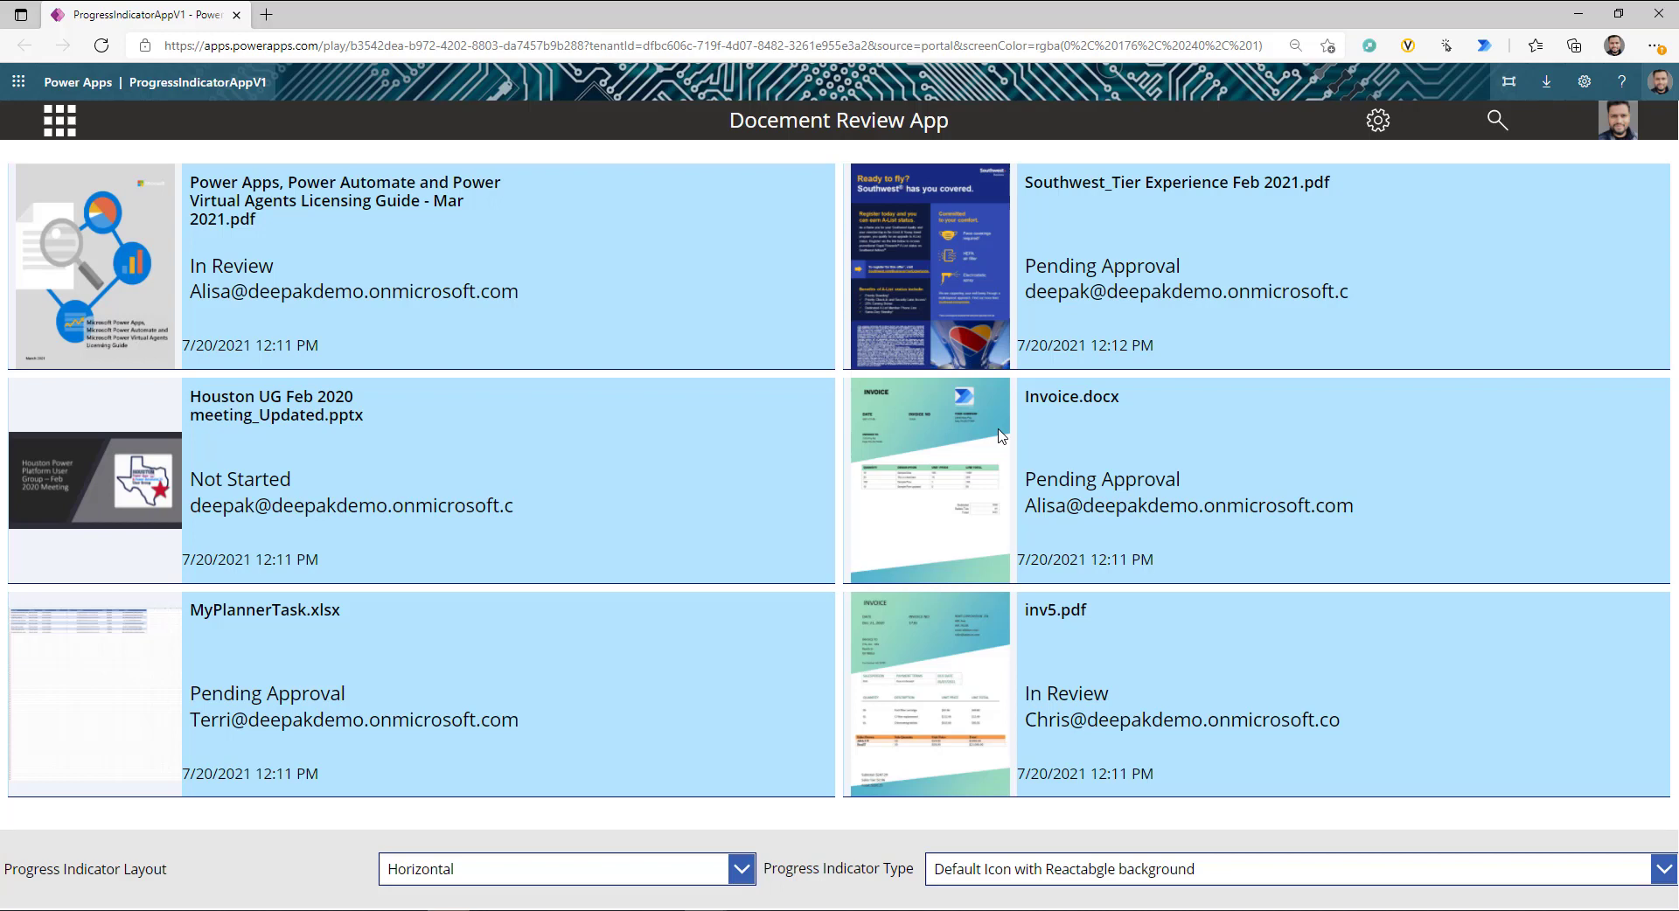
- View the licensing guide's approval progress with the default indicator type, and again with Default Icon with Circle background
click(648, 363)
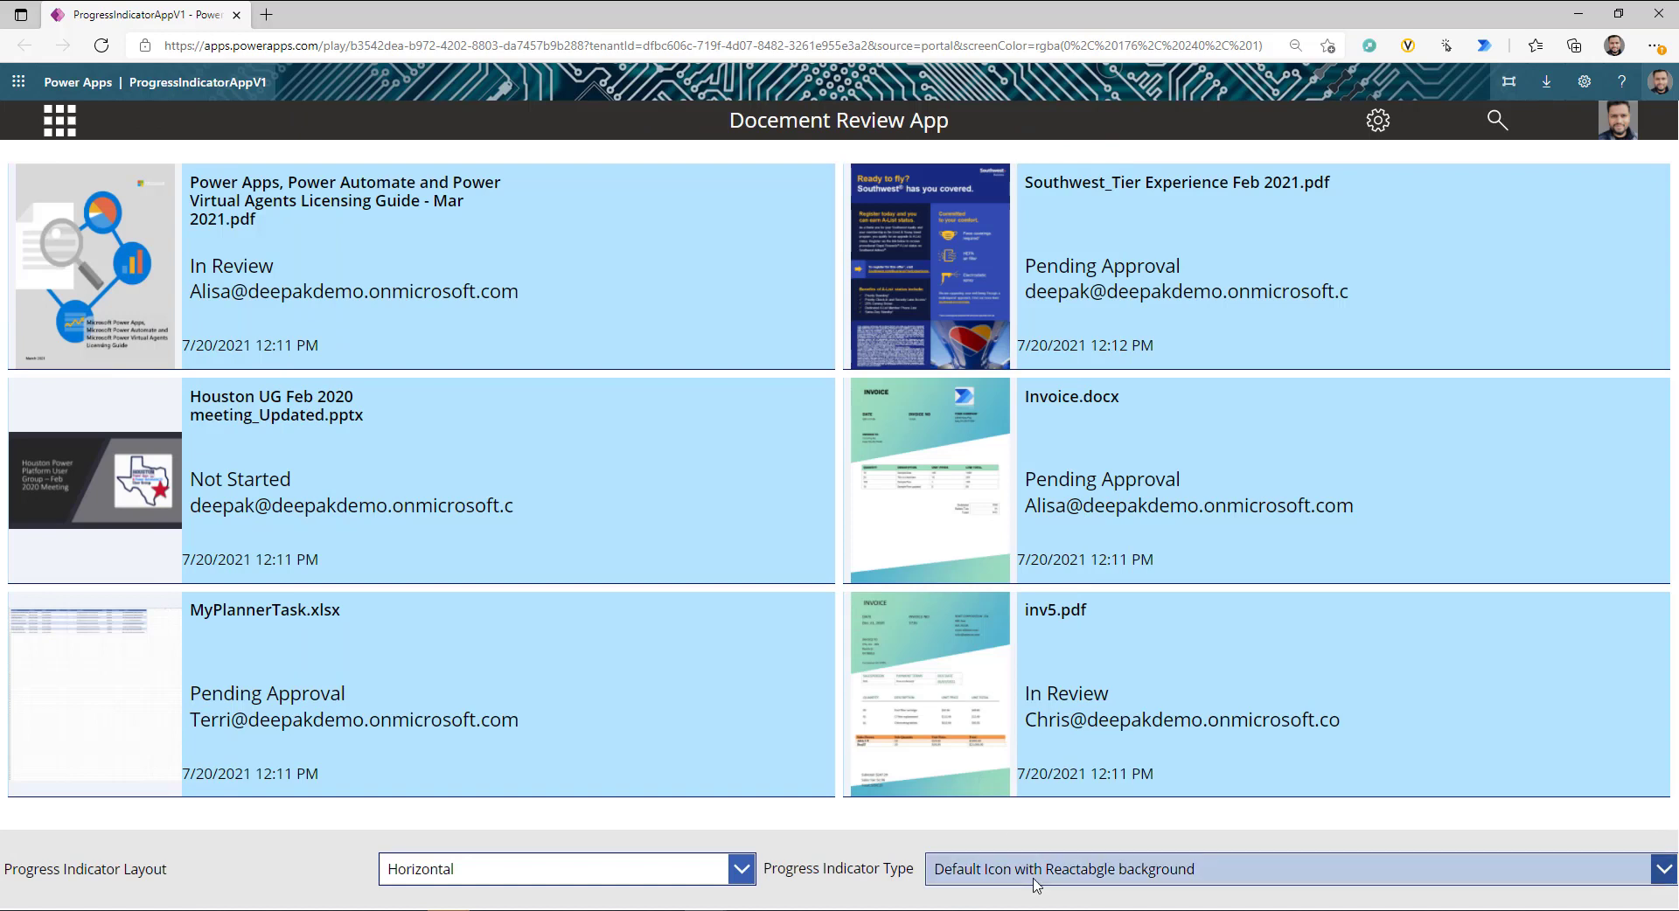
click(1033, 879)
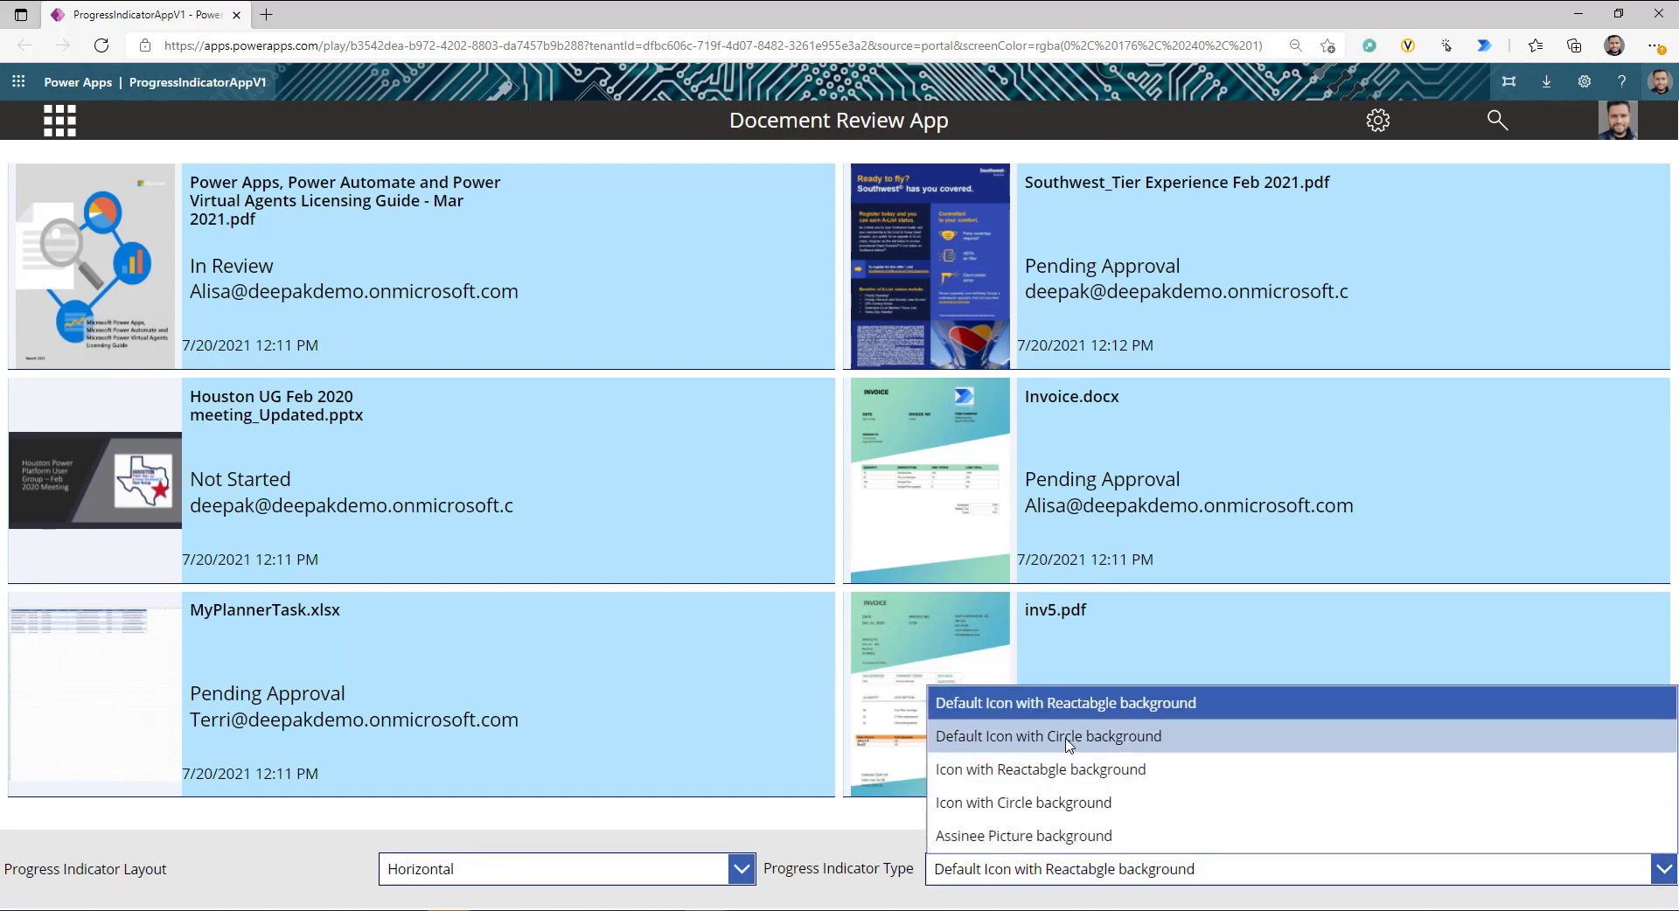
click(1028, 746)
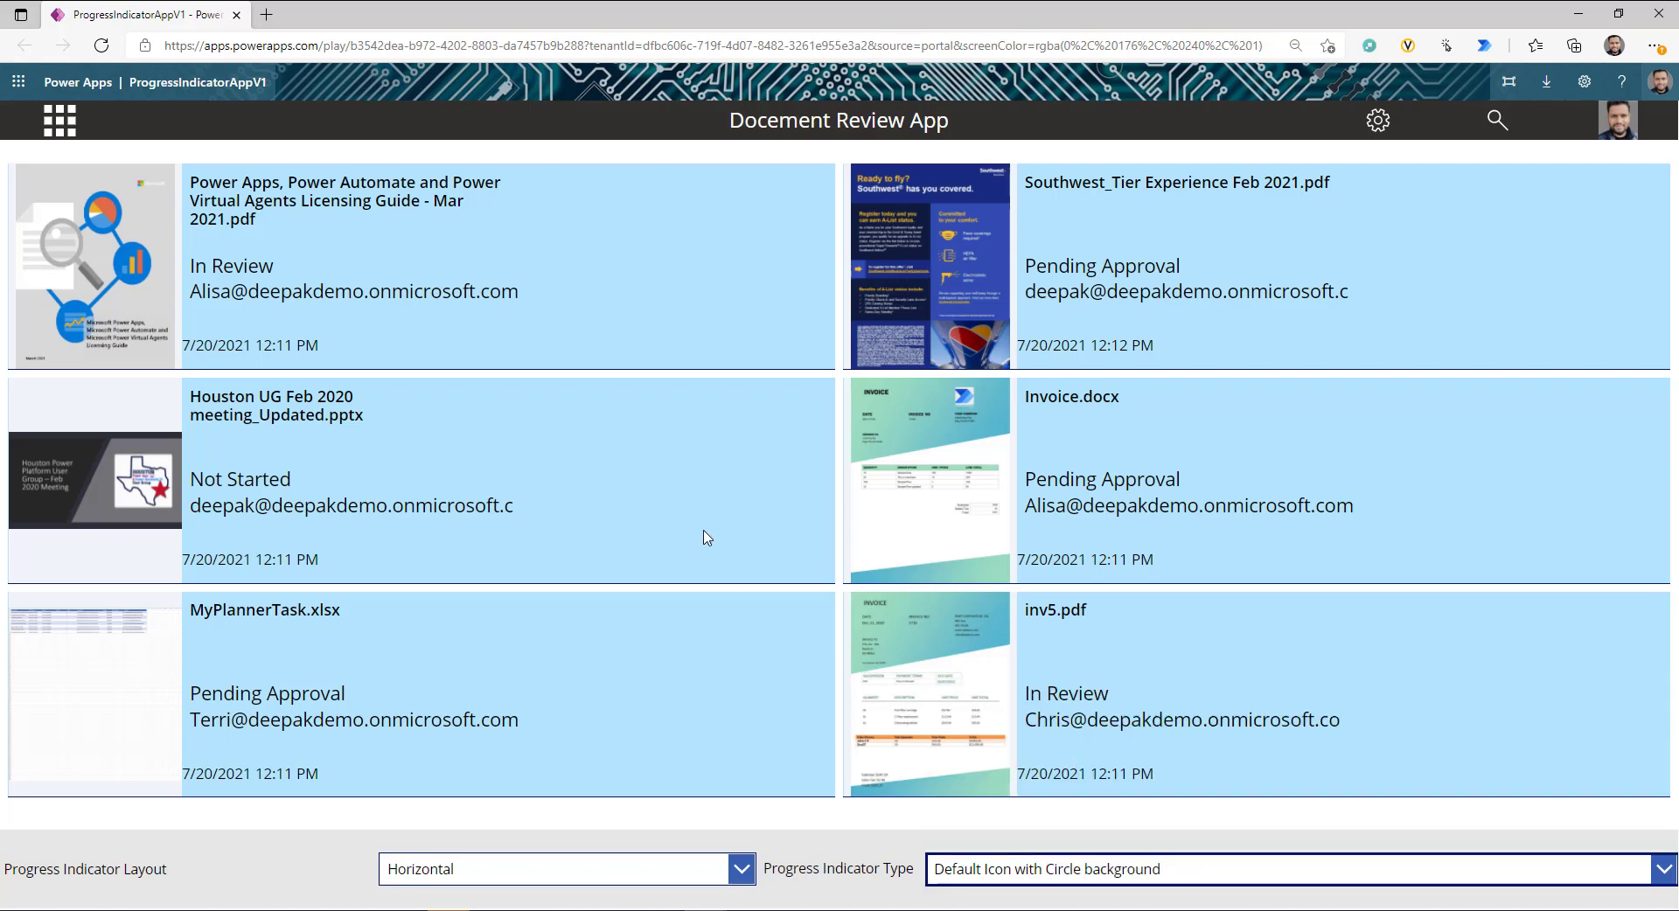
click(560, 308)
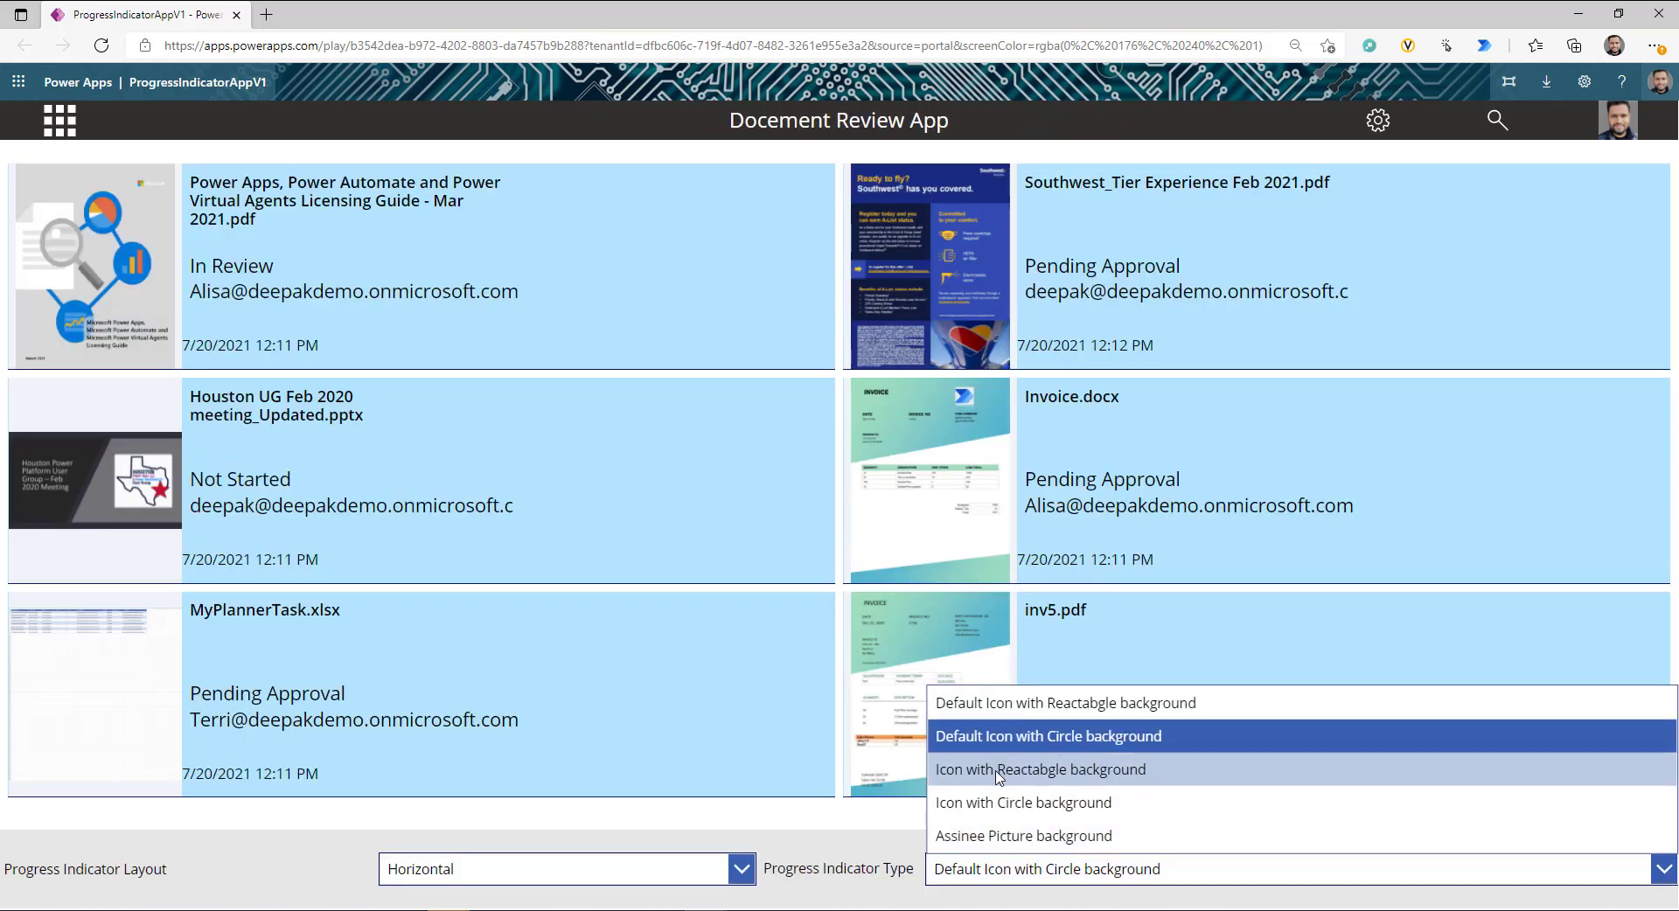
- Preview the Icon with Reactabgle background indicator type on the licensing guide and return to the document list
click(999, 769)
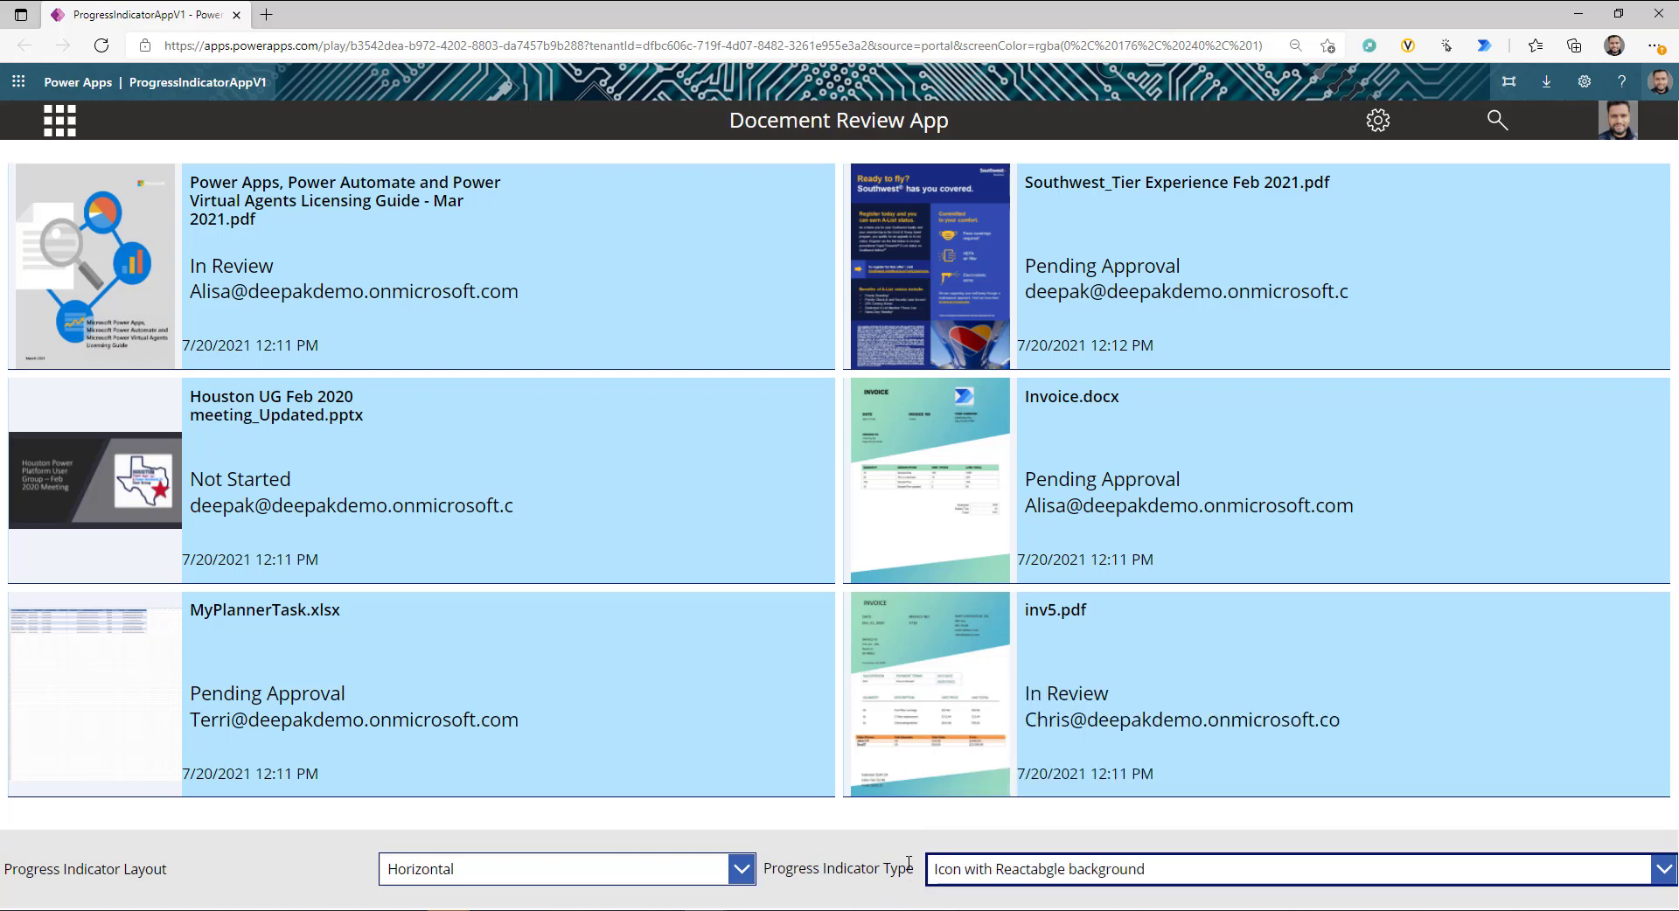
click(606, 313)
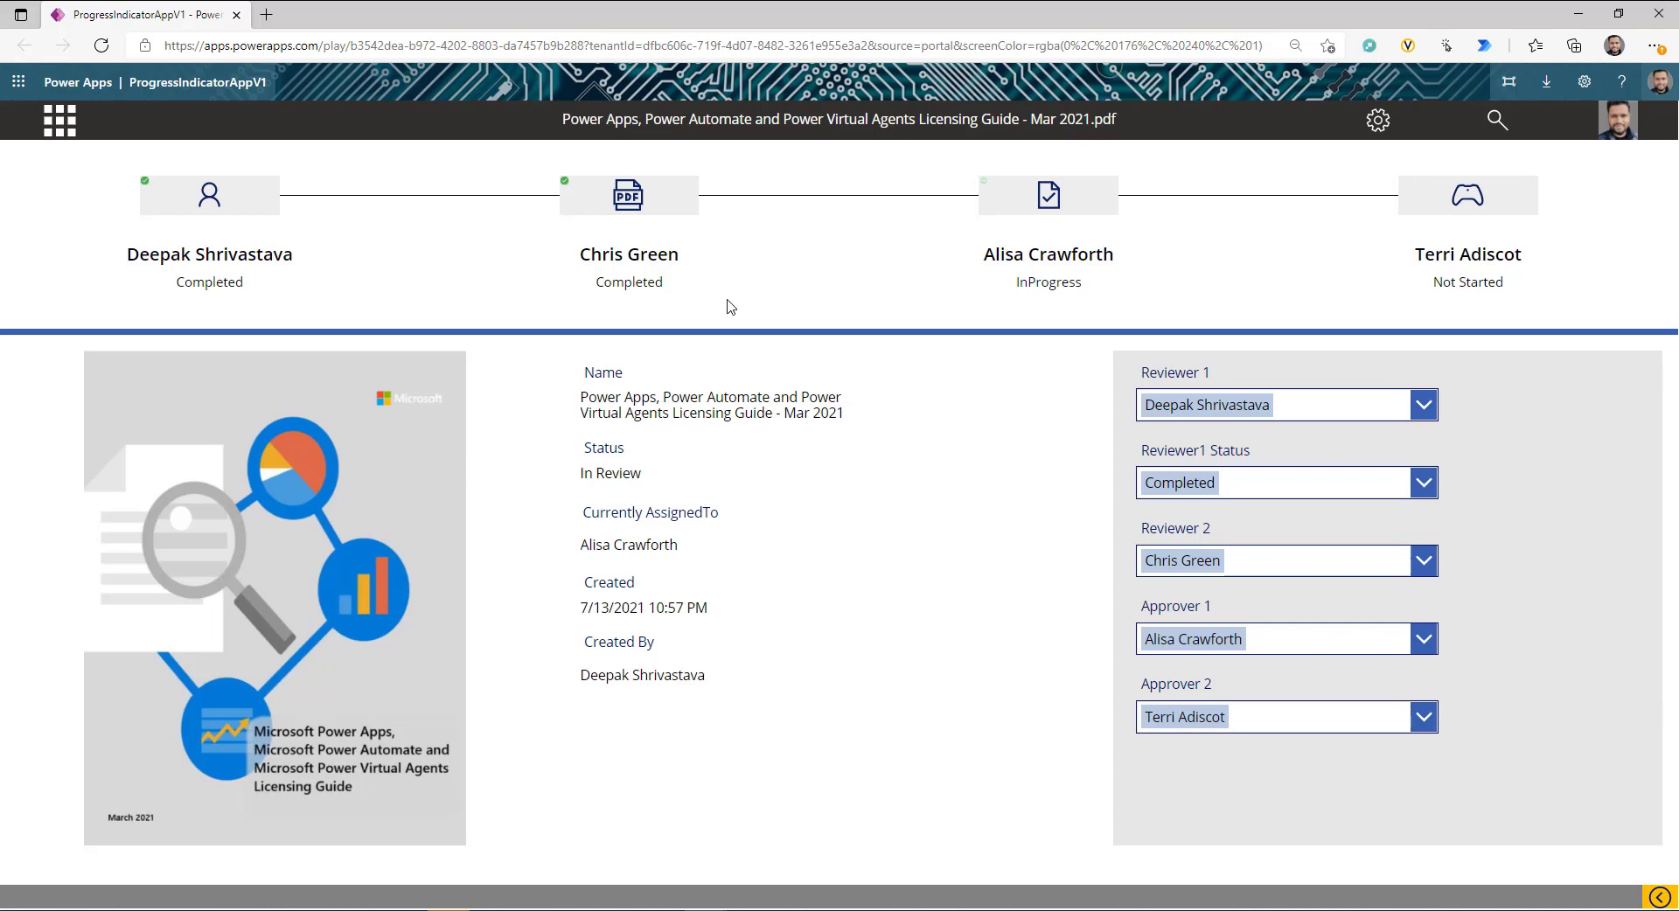
click(1655, 901)
- Preview the Icon with Circle background indicator type on the licensing guide and return to the document list
click(1137, 871)
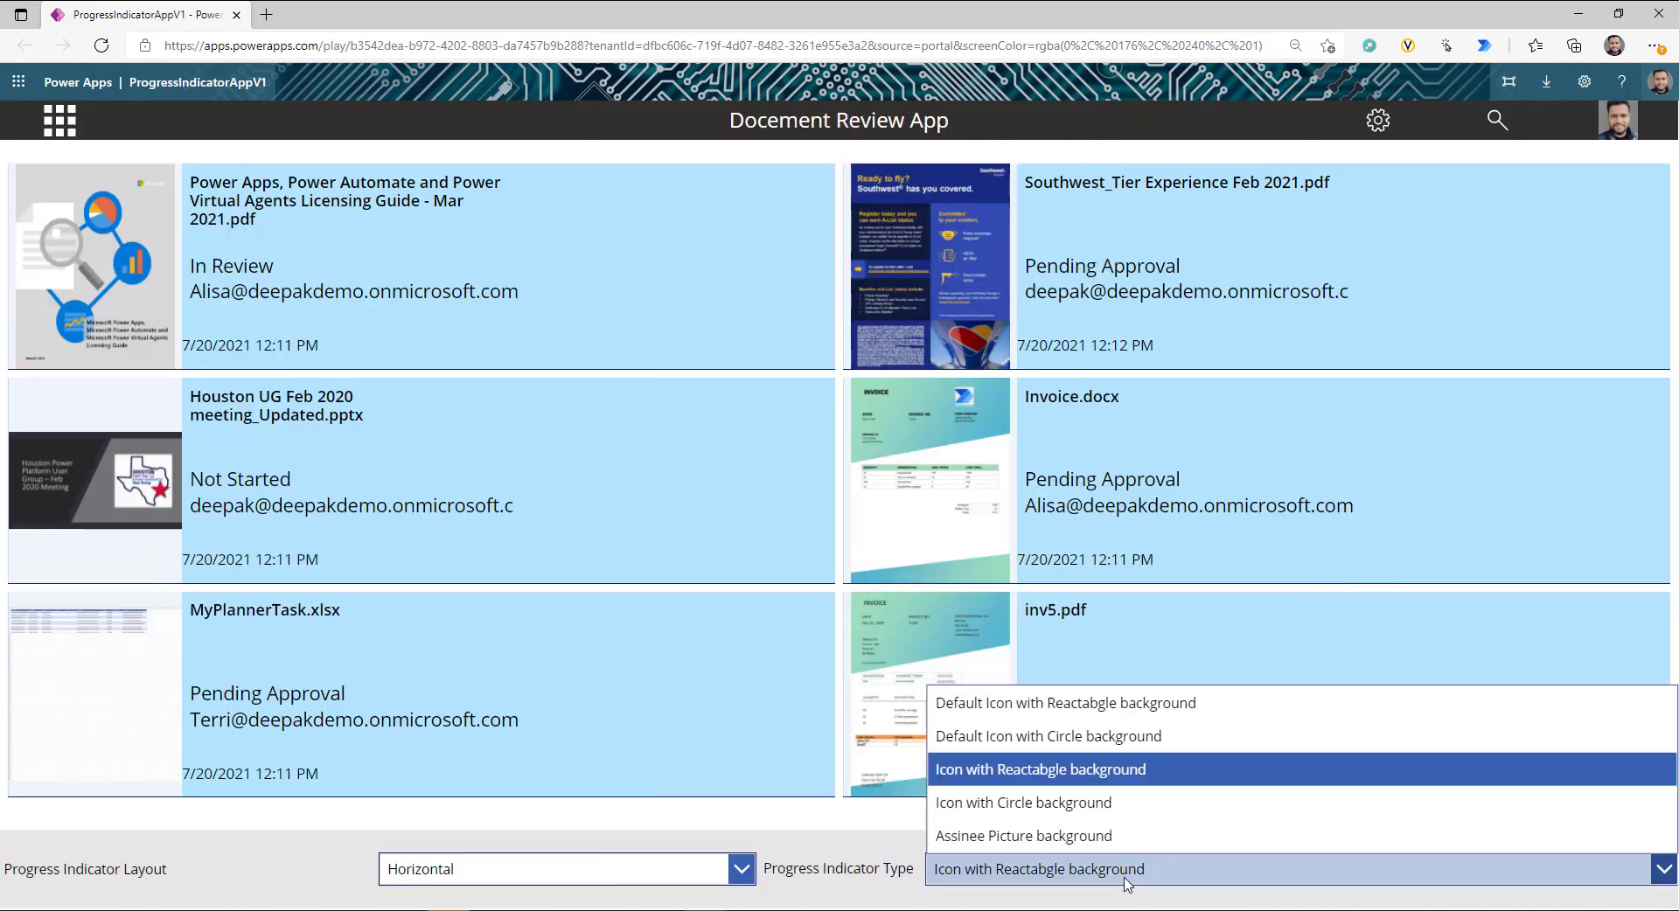
click(1041, 803)
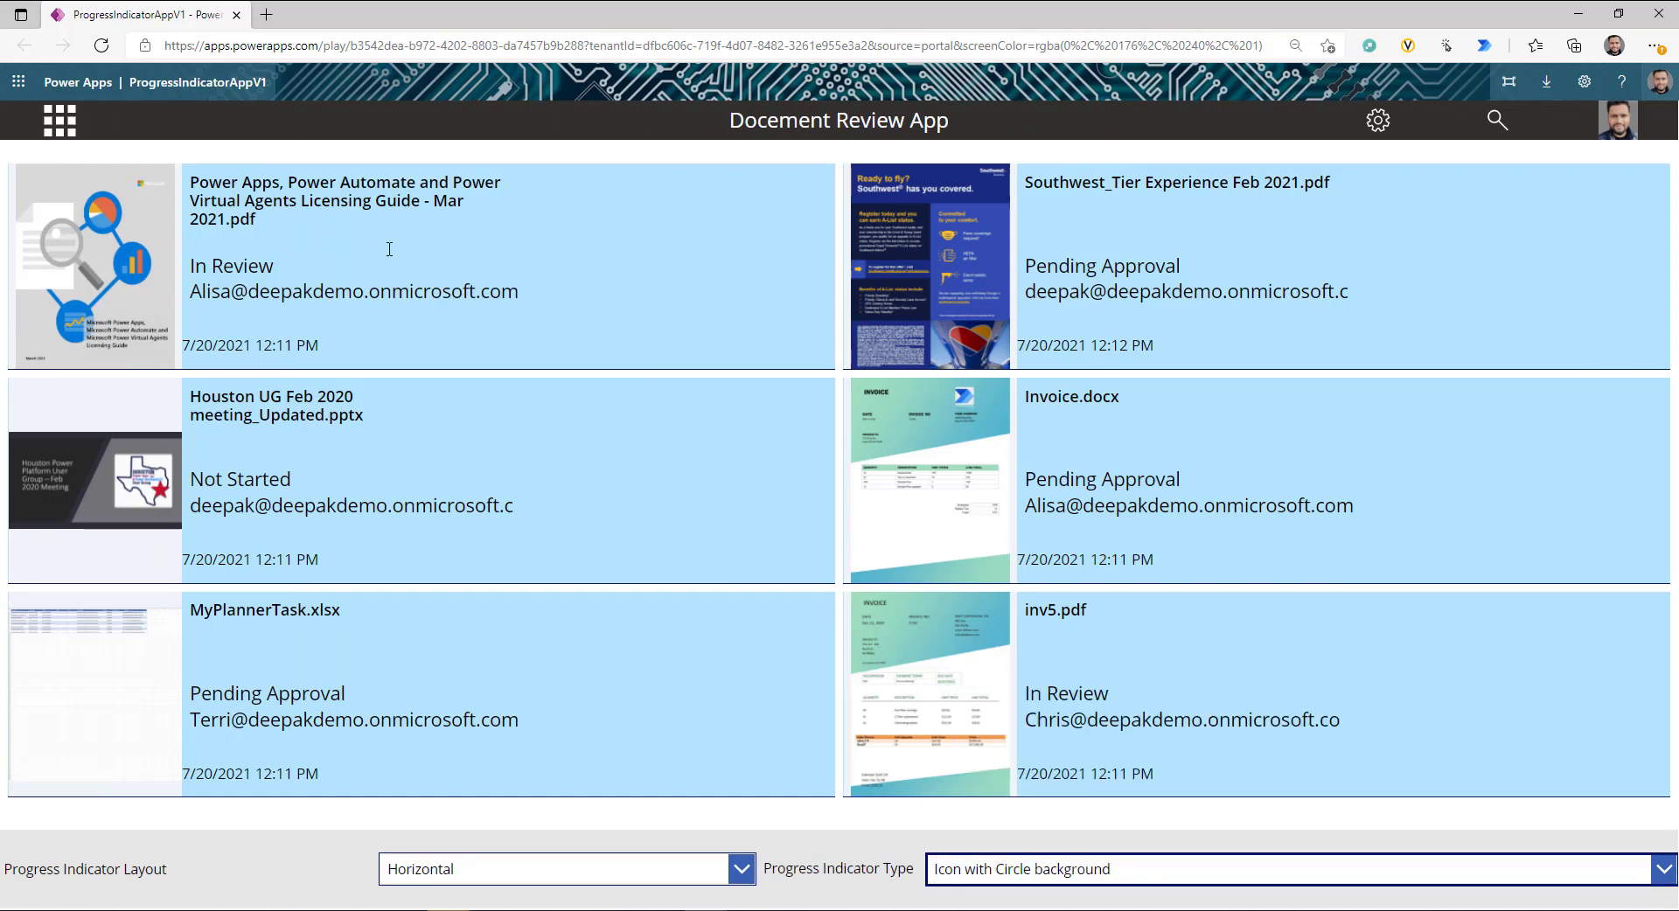
click(541, 264)
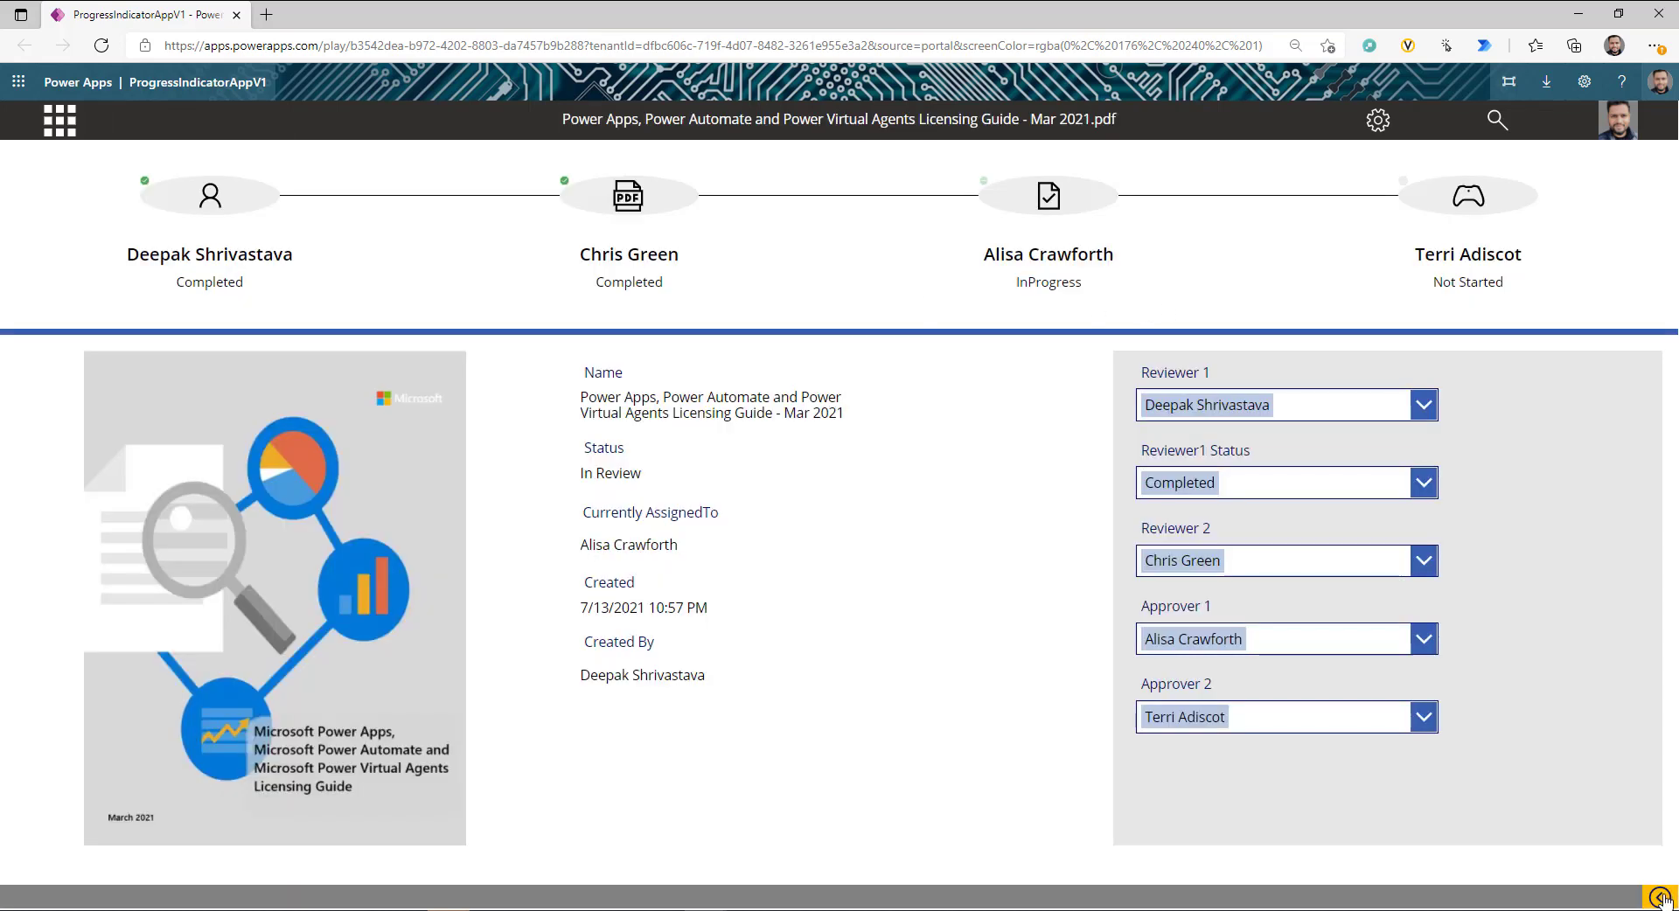
click(1663, 897)
- Preview the Assinee Picture background indicator type on Southwest_Tier Experience Feb 2021.pdf and return to the document list
click(1085, 885)
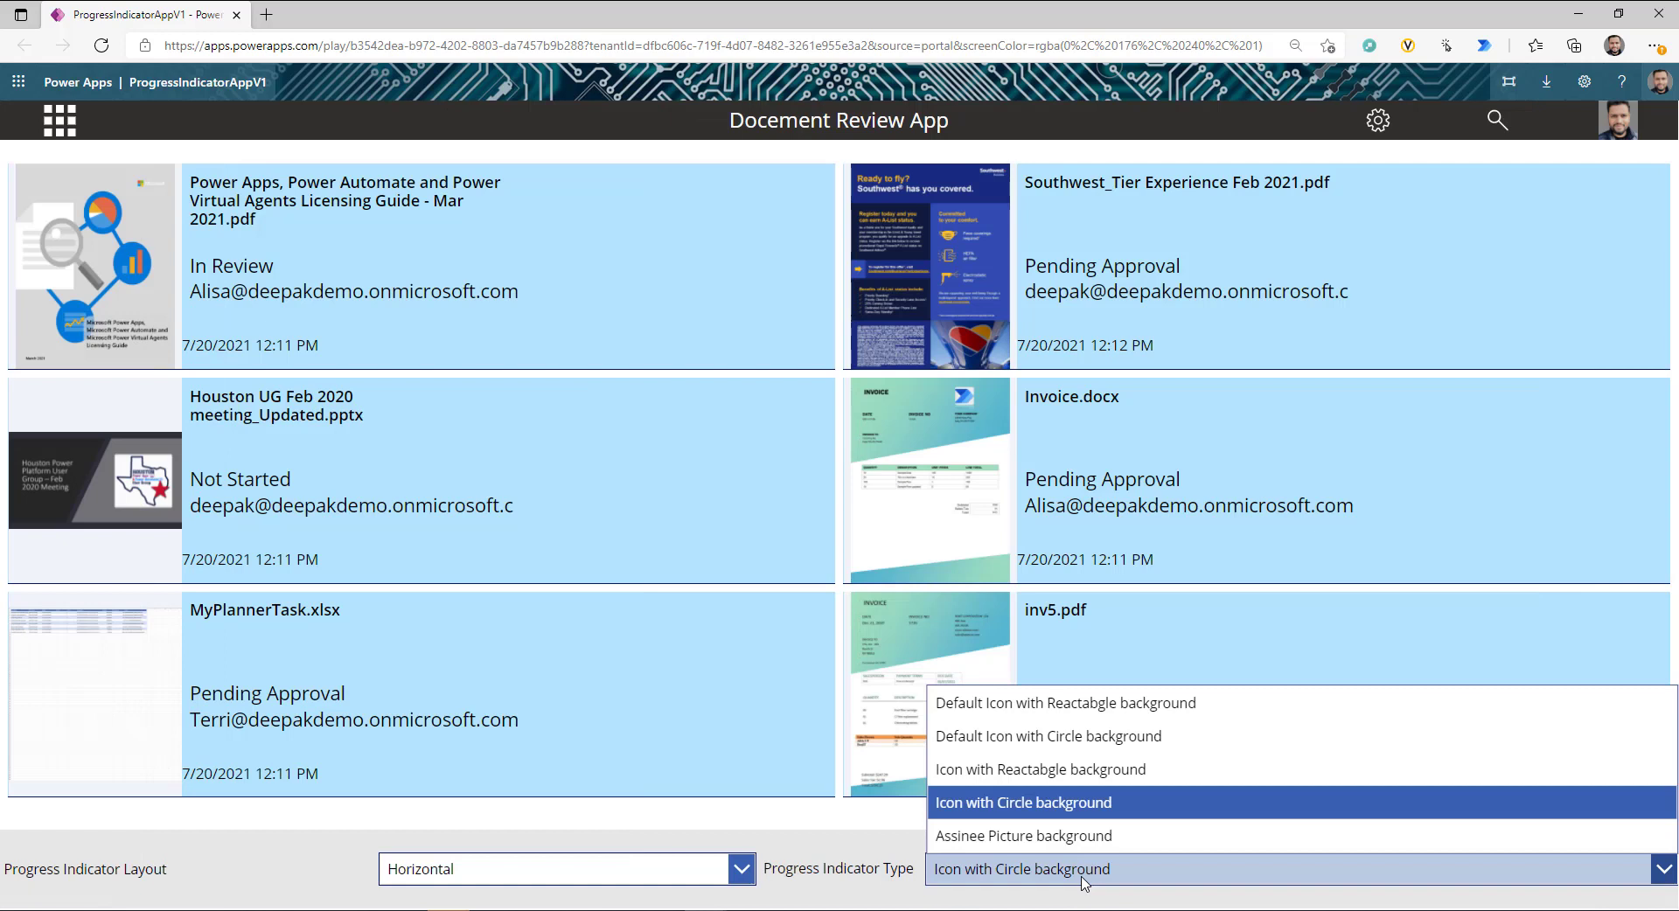
click(1041, 836)
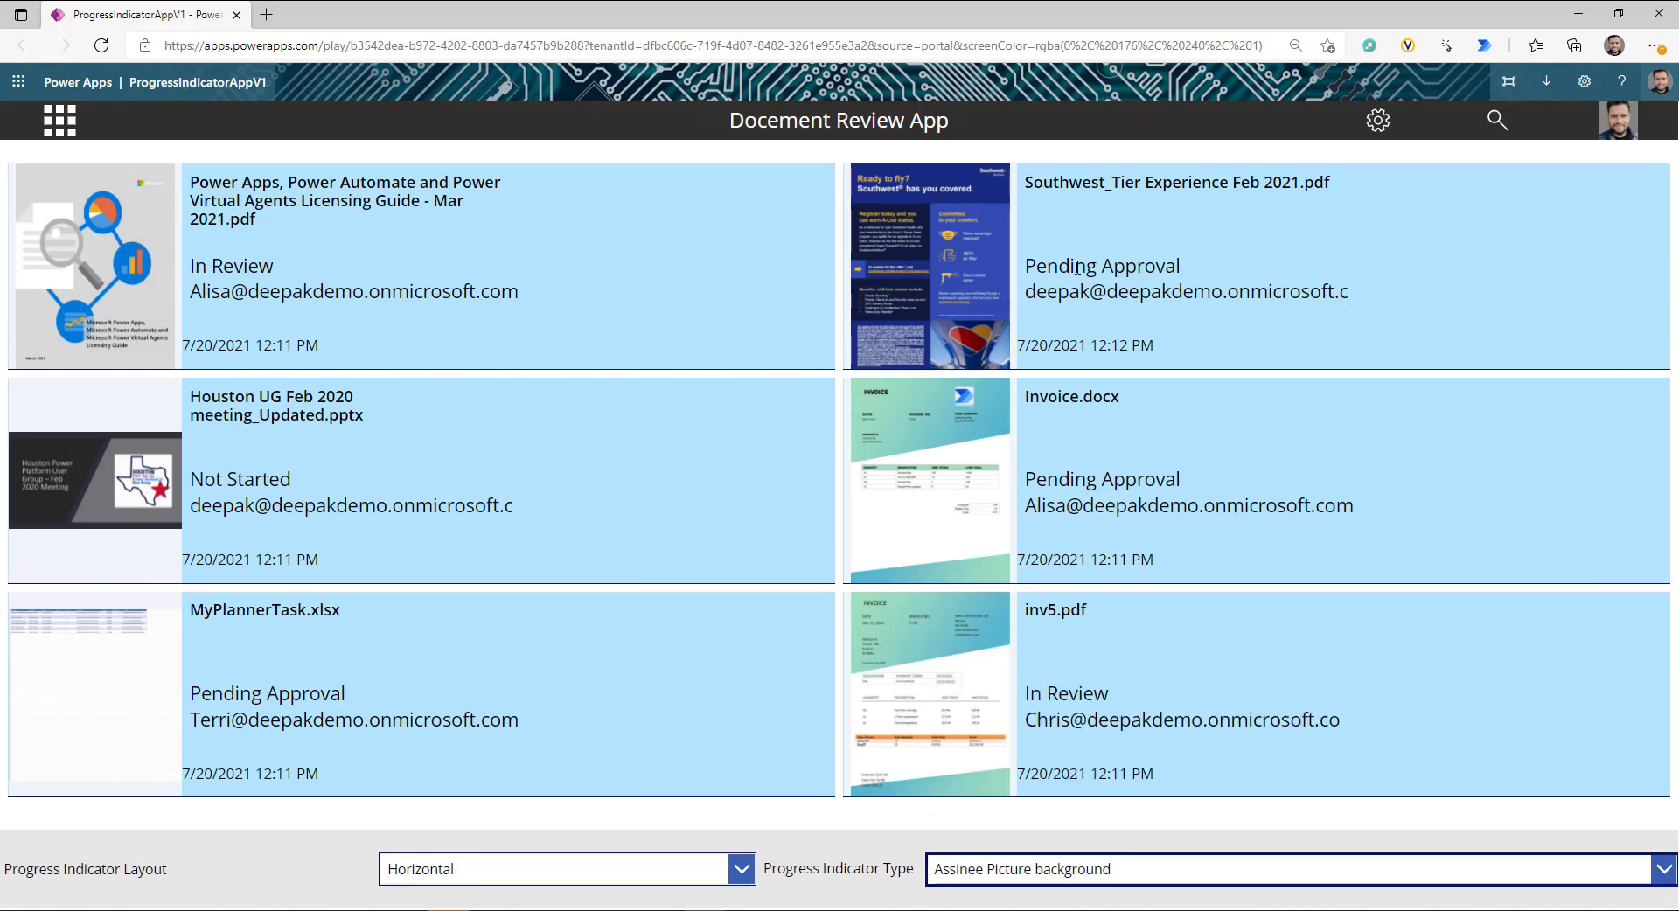
click(1214, 247)
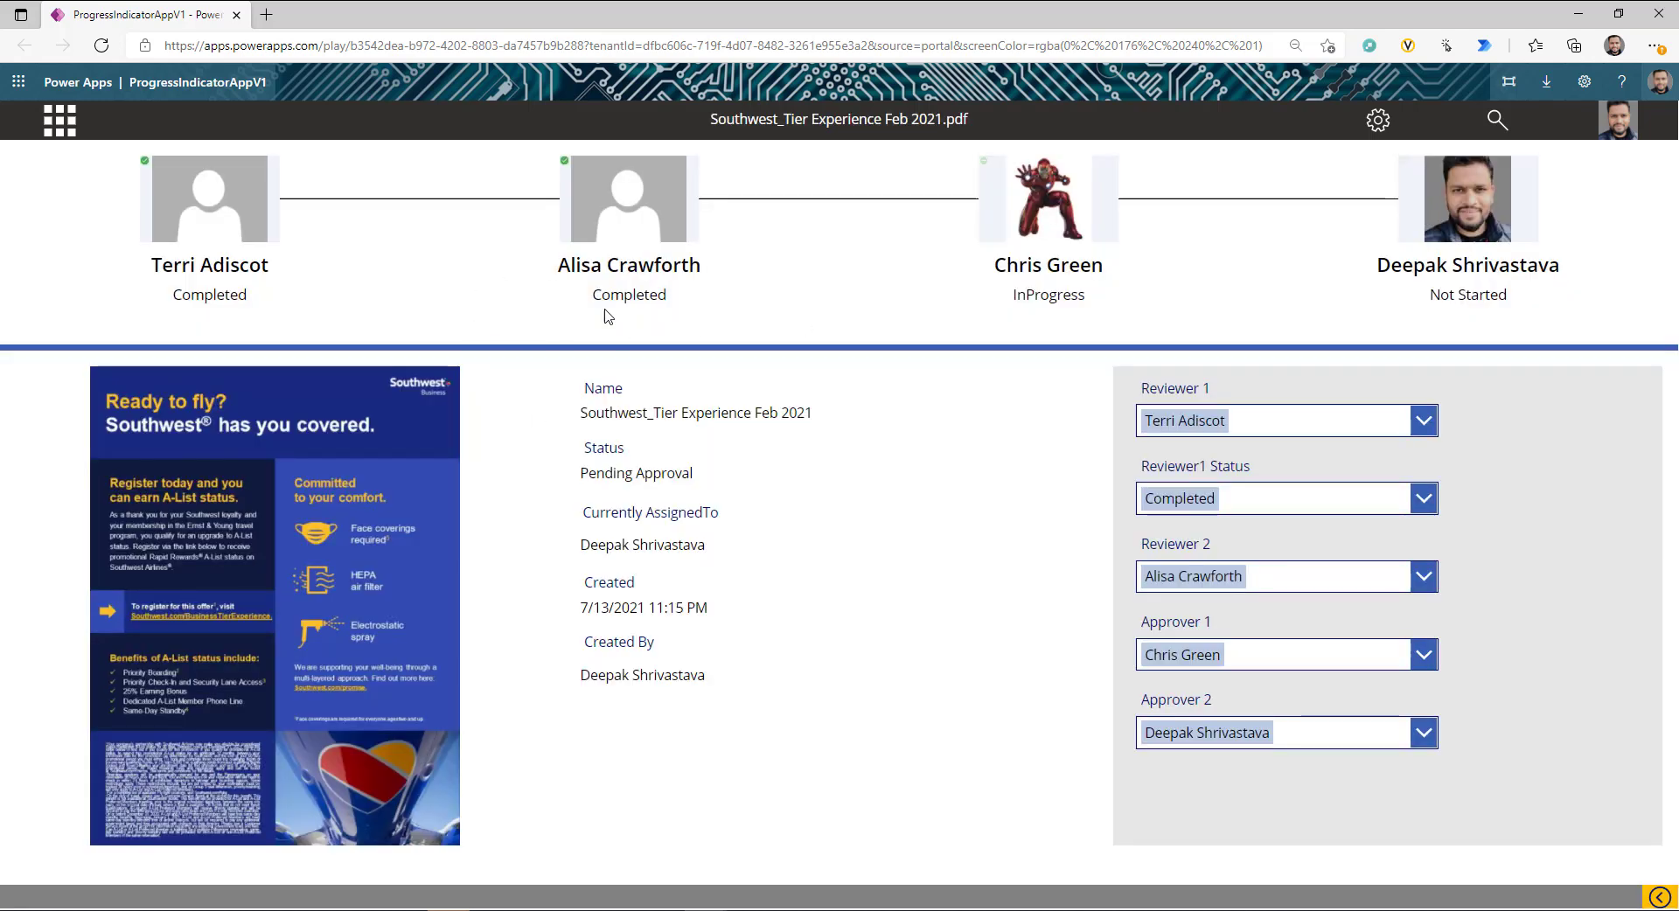
click(1659, 897)
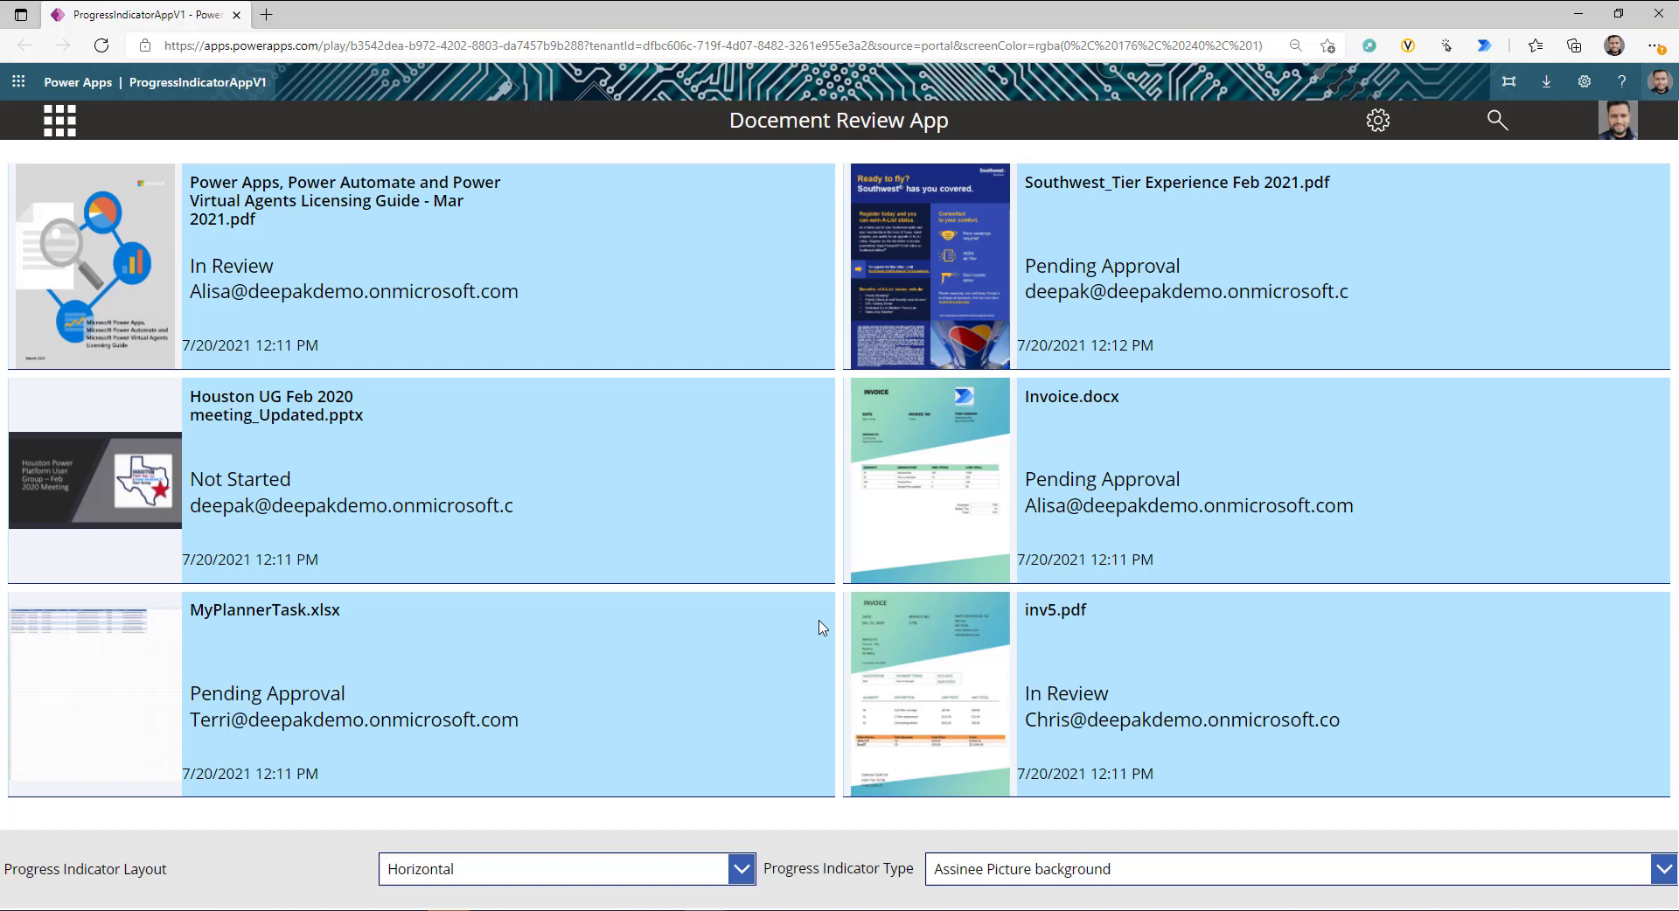
- Set the progress indicator layout to Vertical, check it on the licensing guide, and return to the document list
click(745, 877)
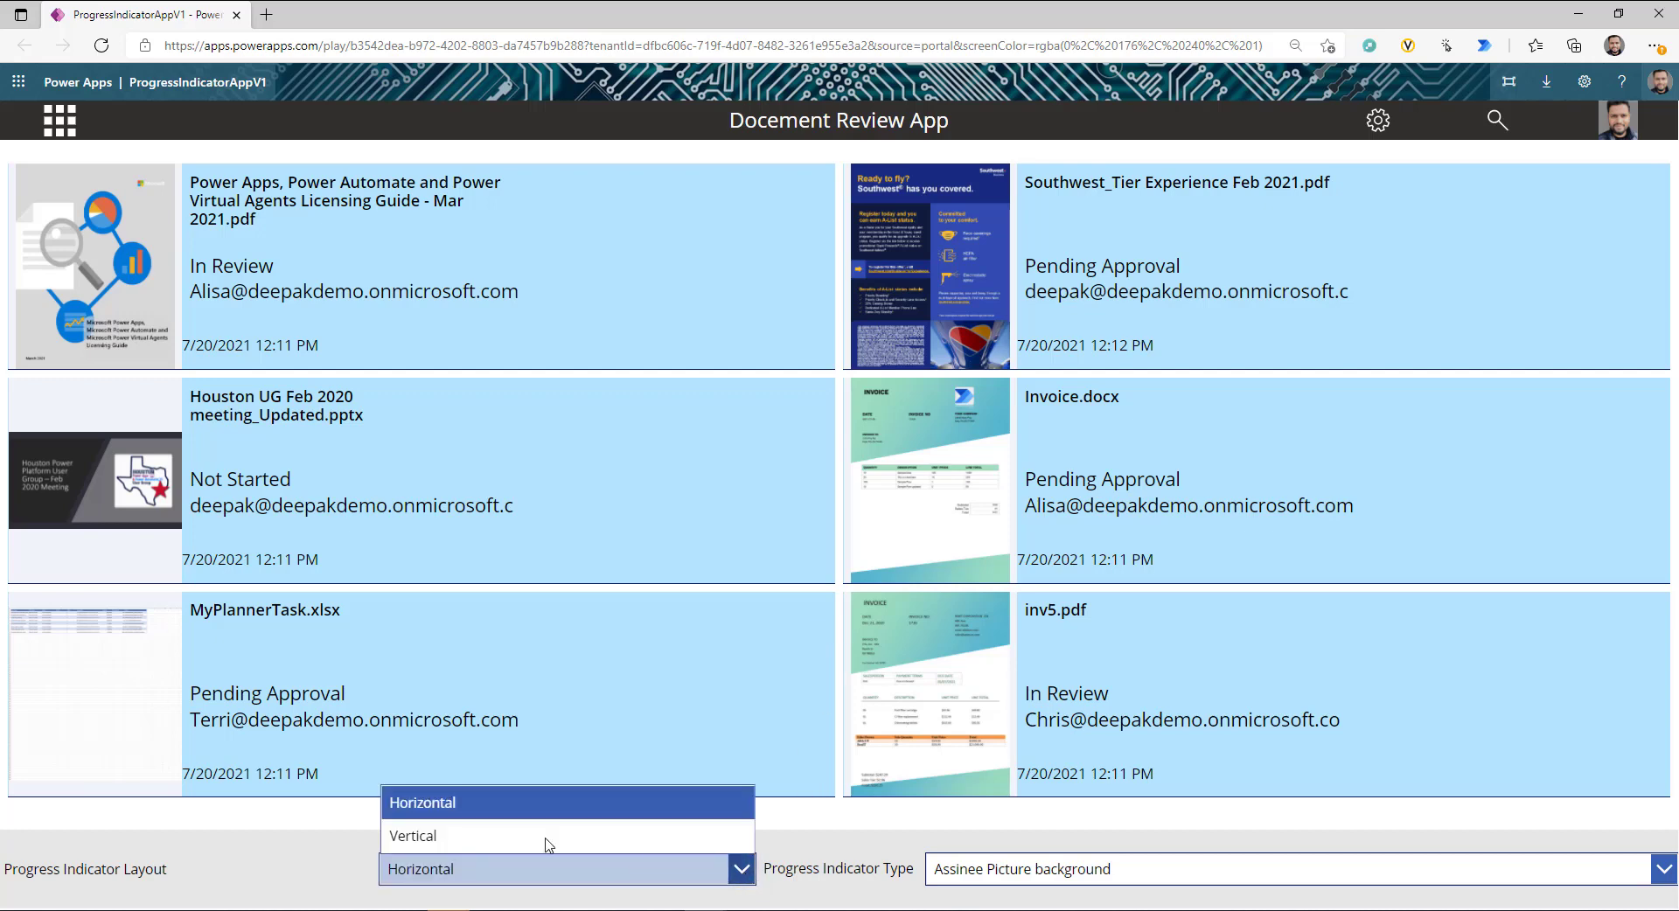
click(409, 843)
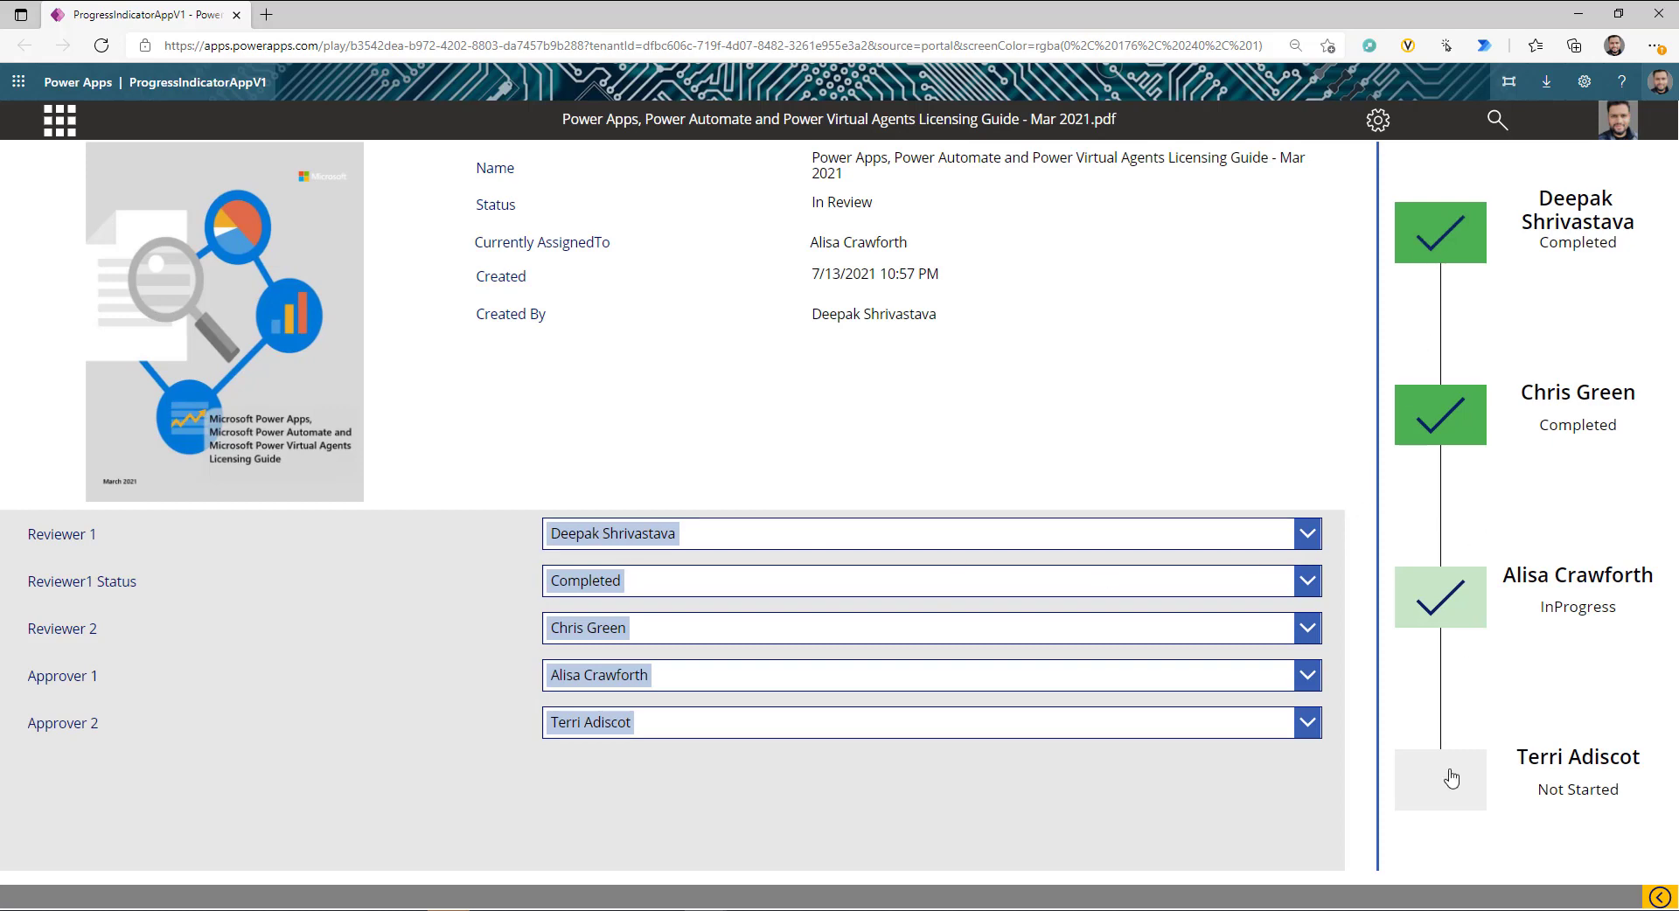
click(1659, 897)
- Preview the vertical indicator with Default Icon with Circle background on the licensing guide and return to the list
click(1182, 875)
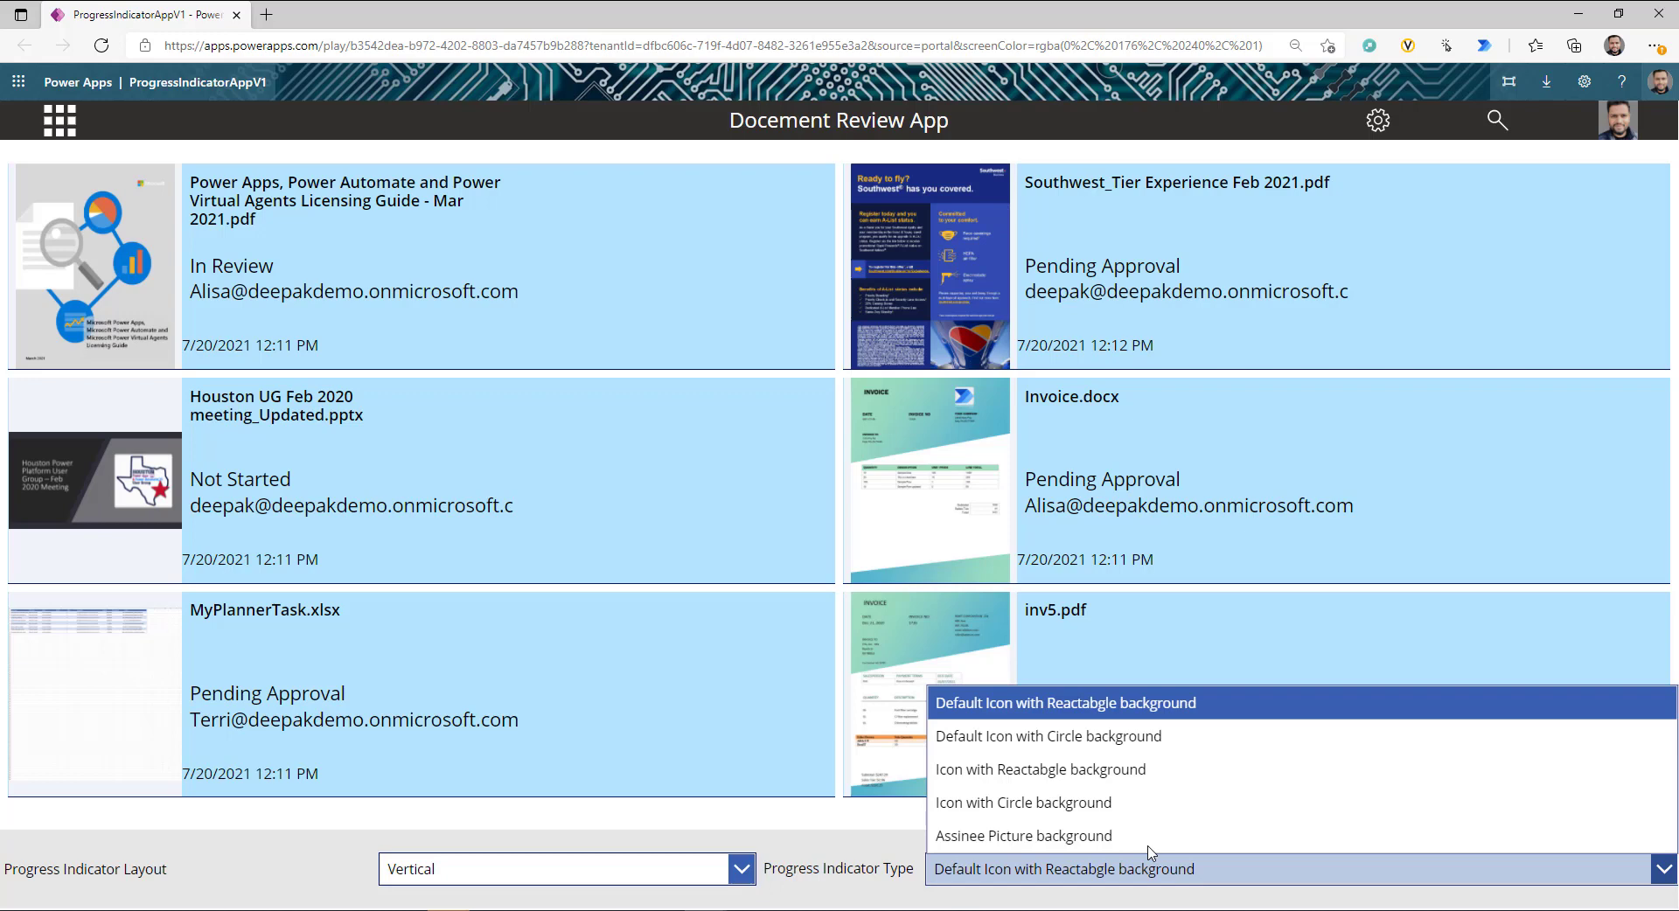
click(1106, 746)
click(582, 292)
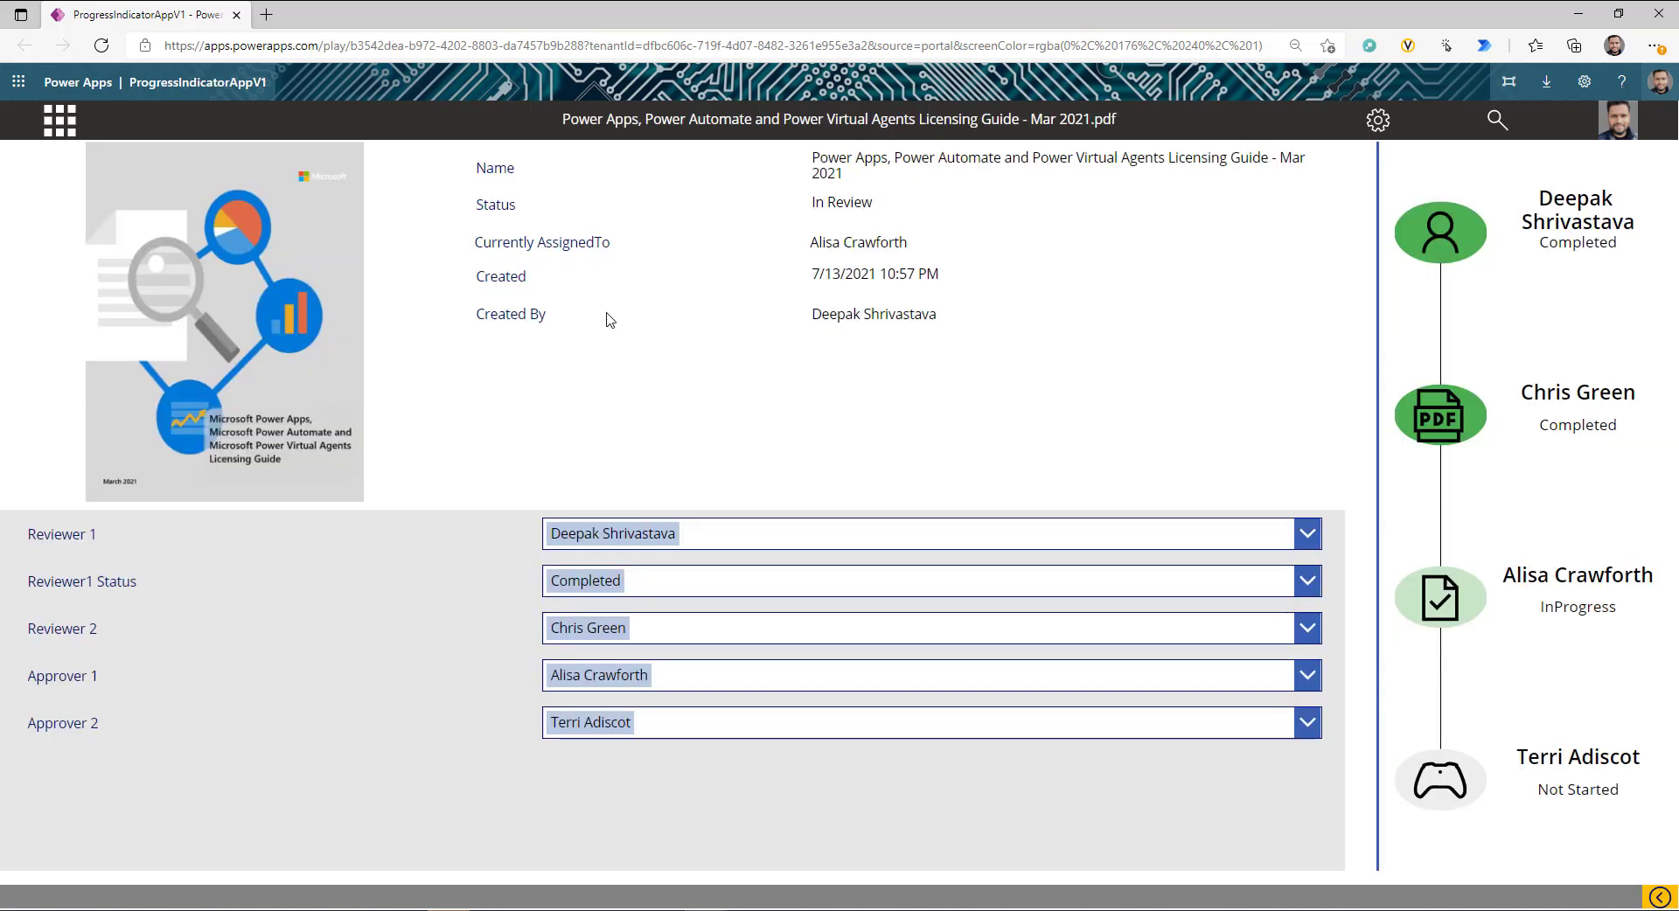
click(1659, 897)
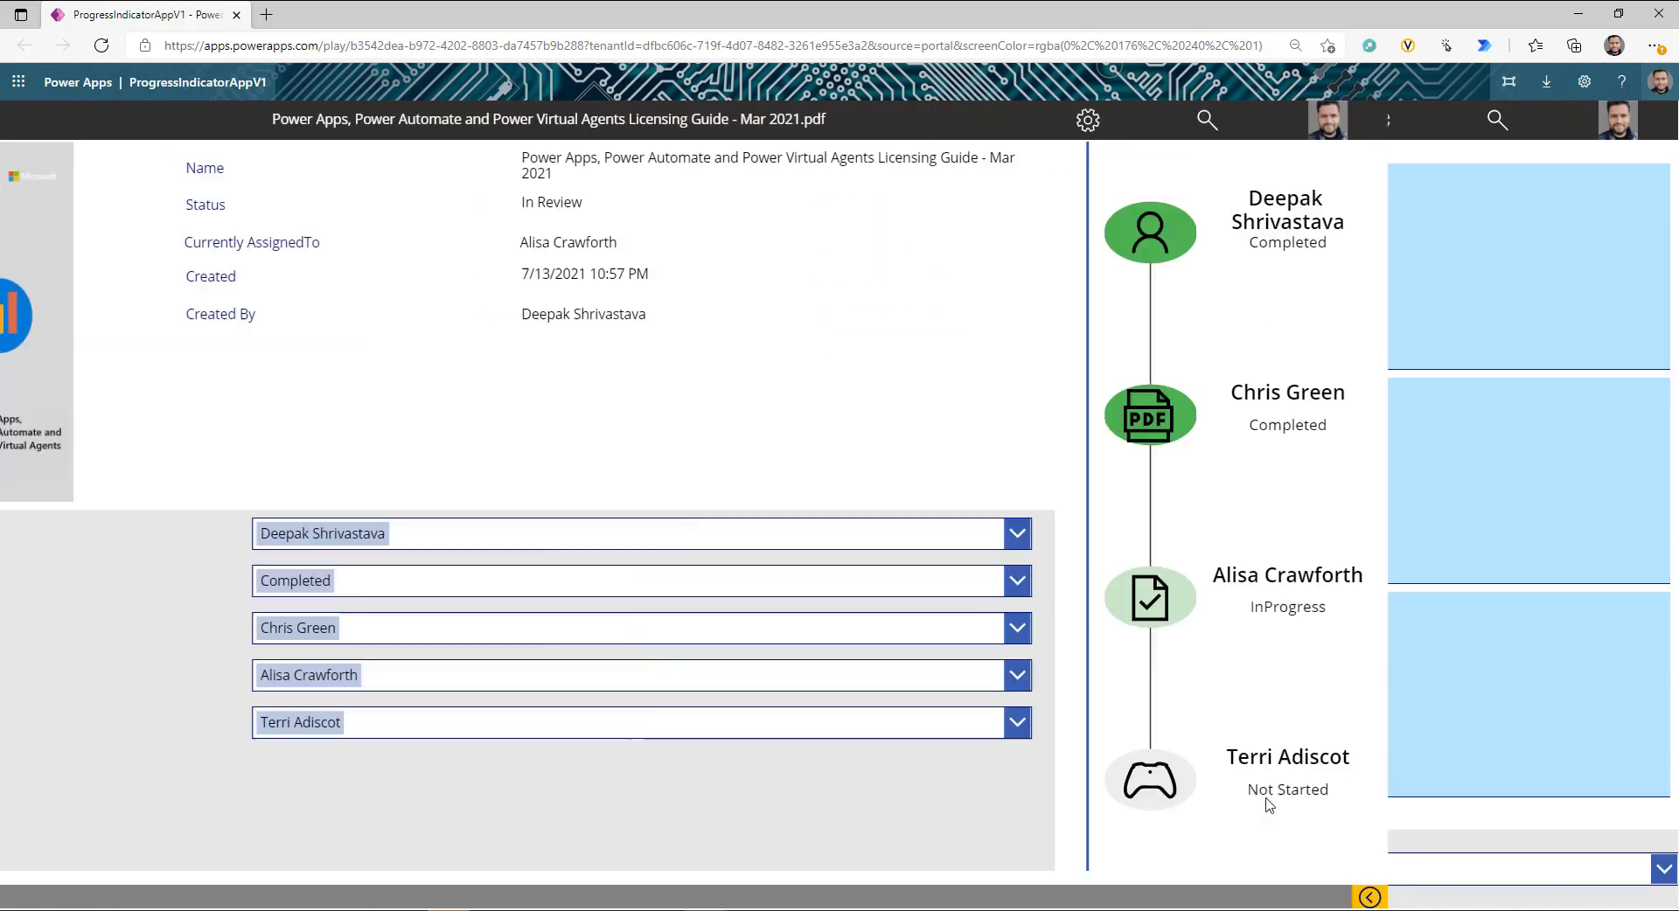
- Set the vertical indicator's type to Assinee Picture background and view it on the licensing guide
click(1188, 867)
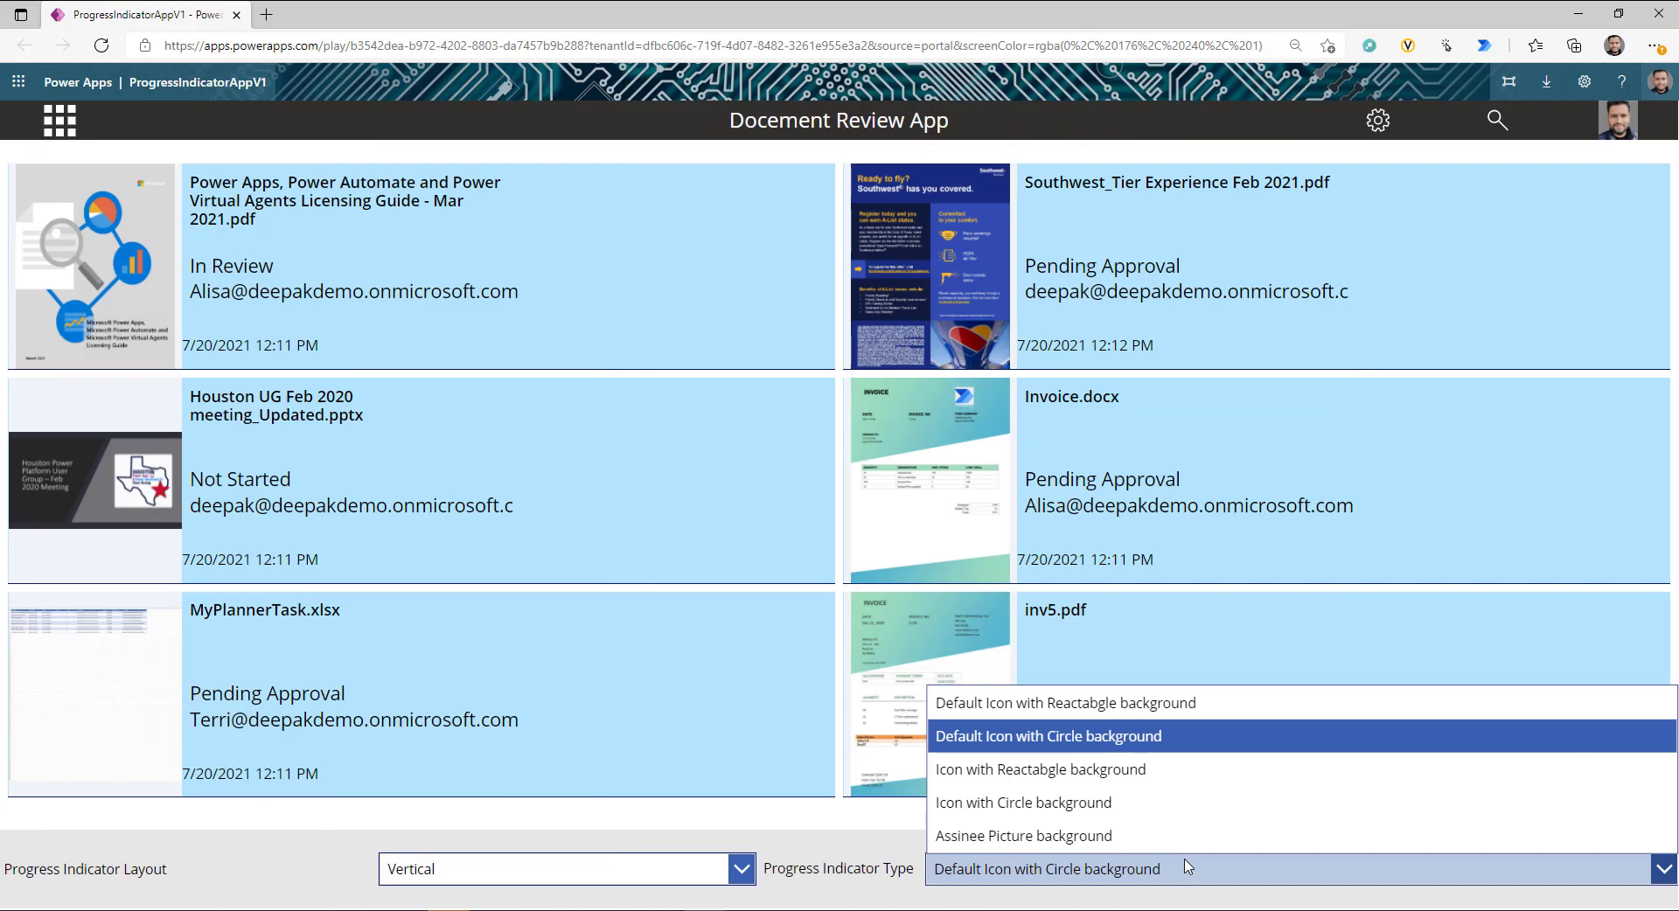
click(1060, 840)
click(753, 300)
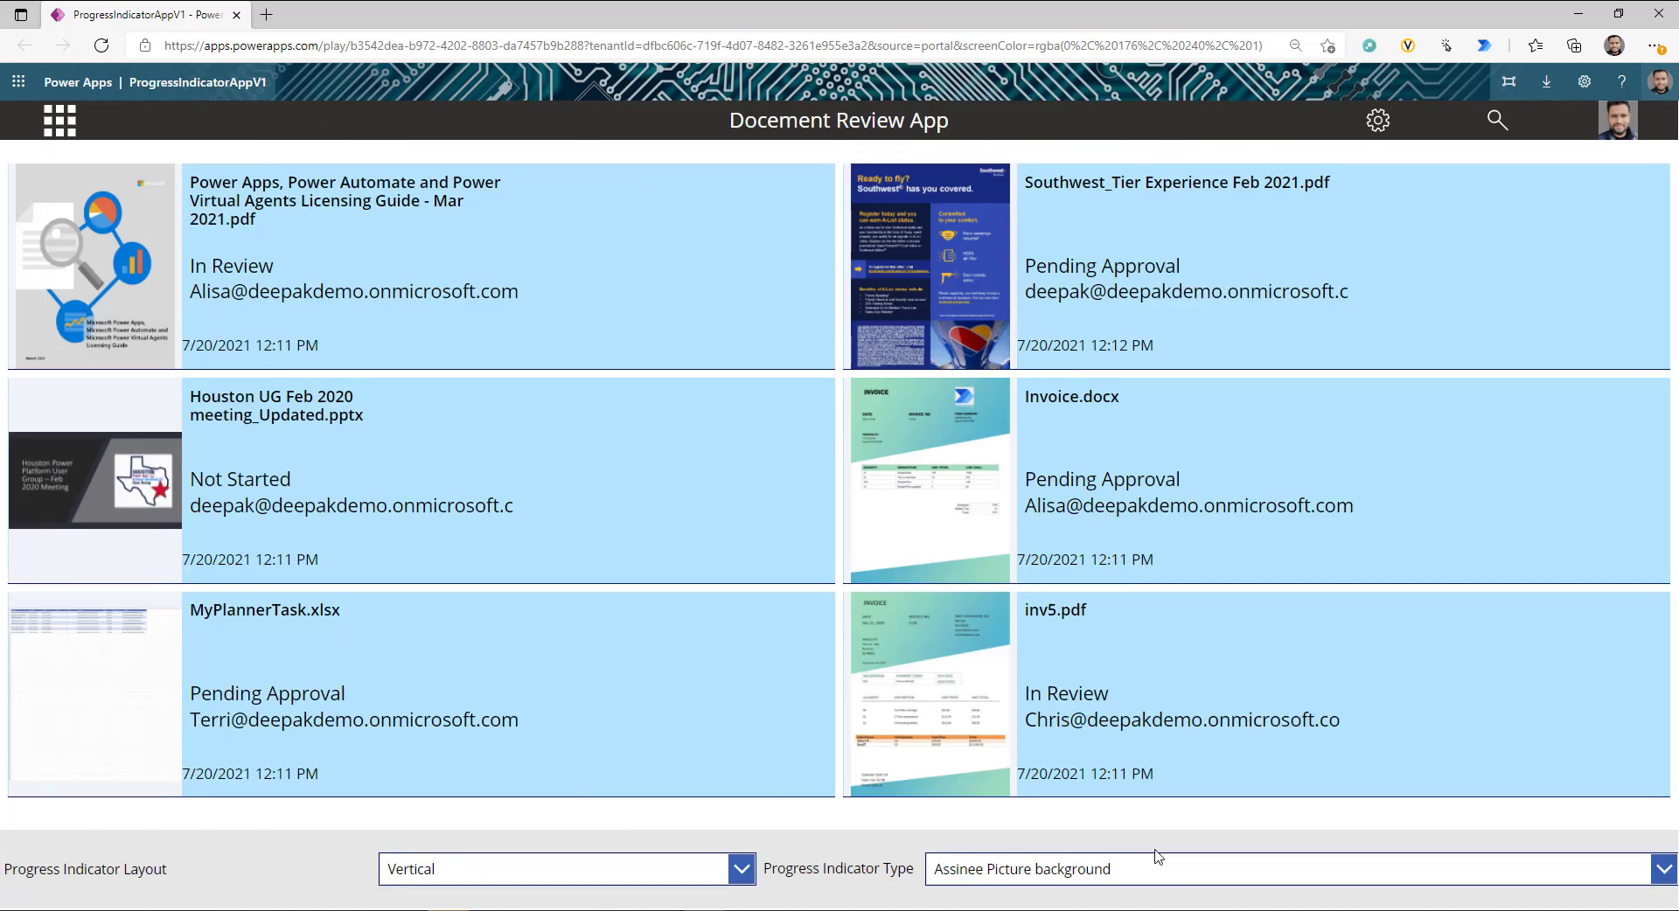
- Look over the available progress indicator types and view Southwest_Tier Experience Feb 2021.pdf, returning to the document list
click(1159, 867)
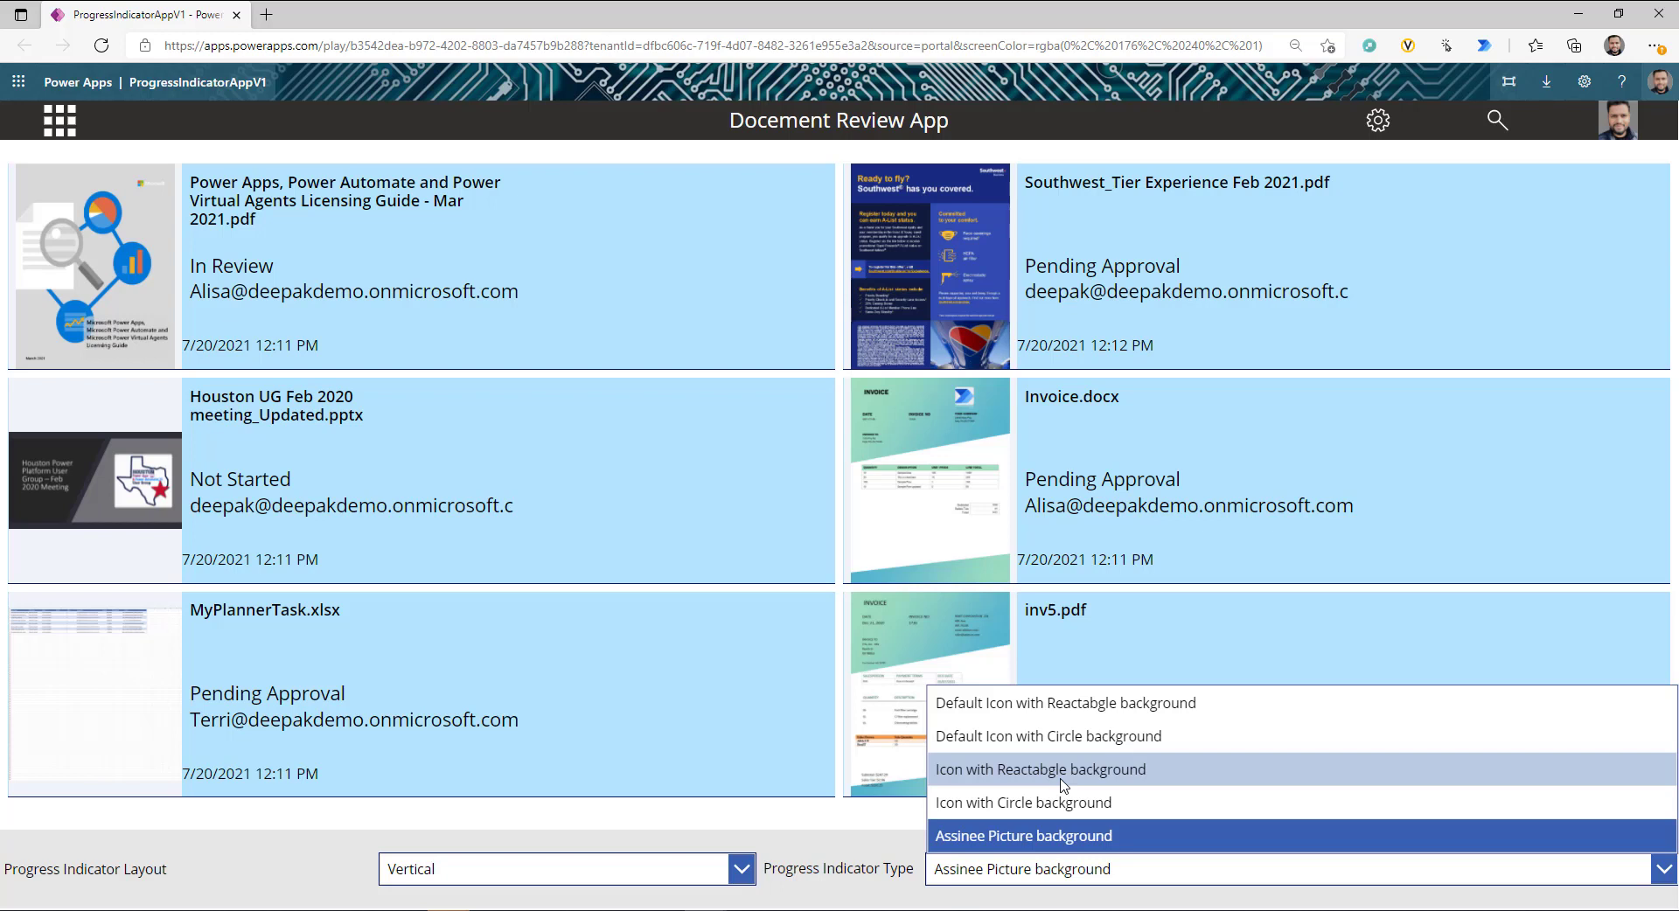
click(866, 853)
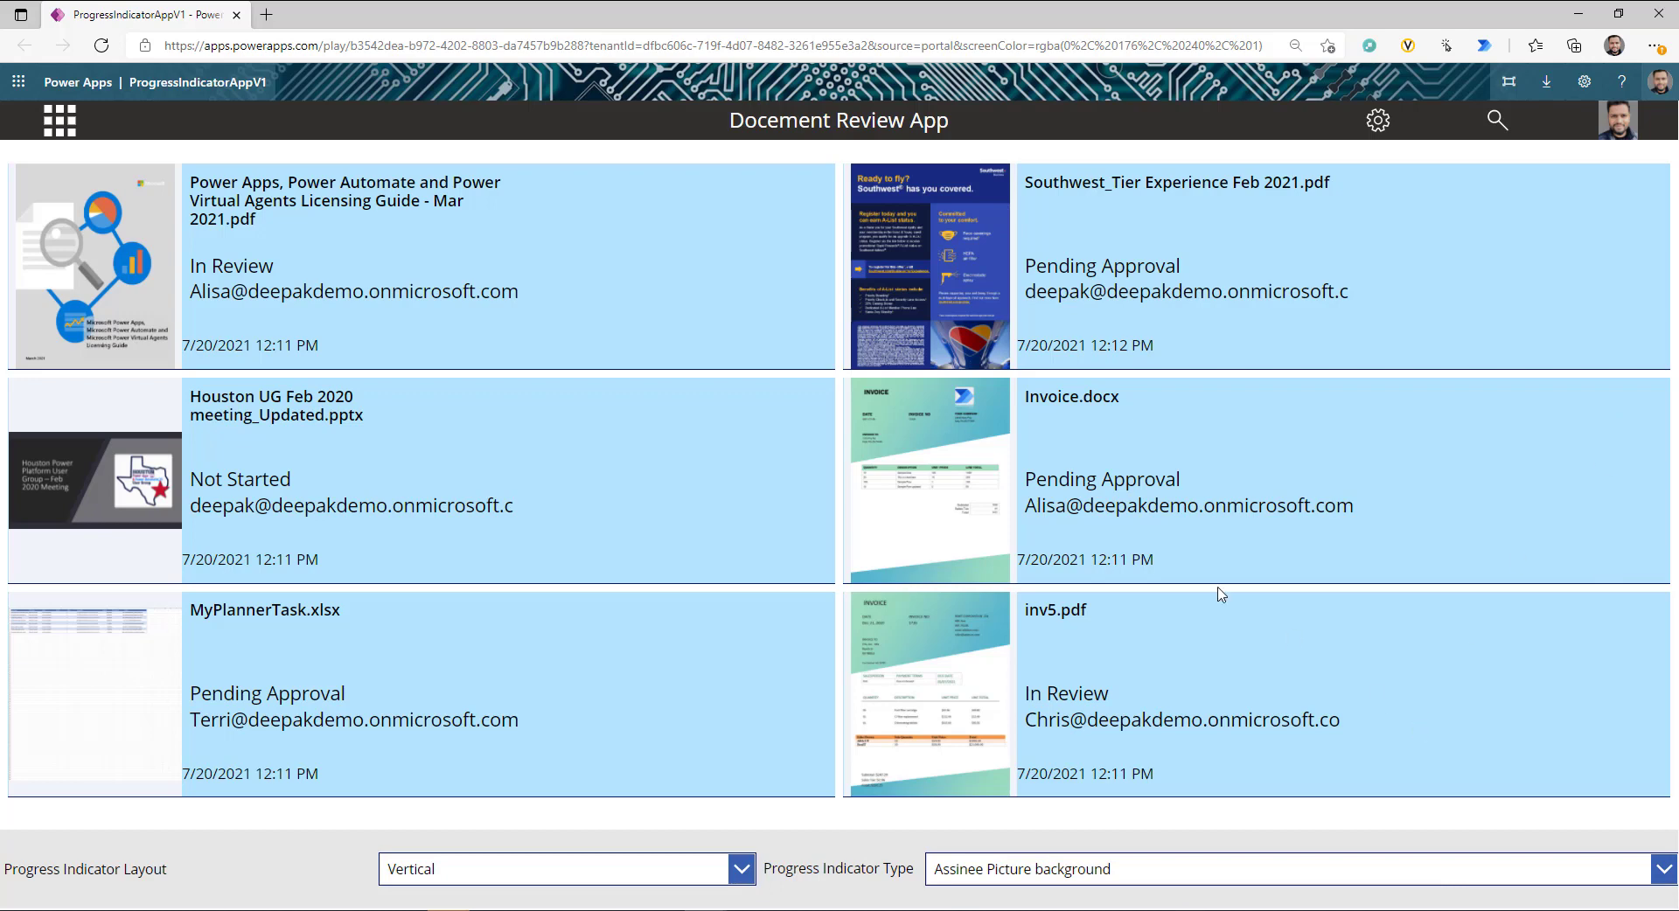
click(950, 341)
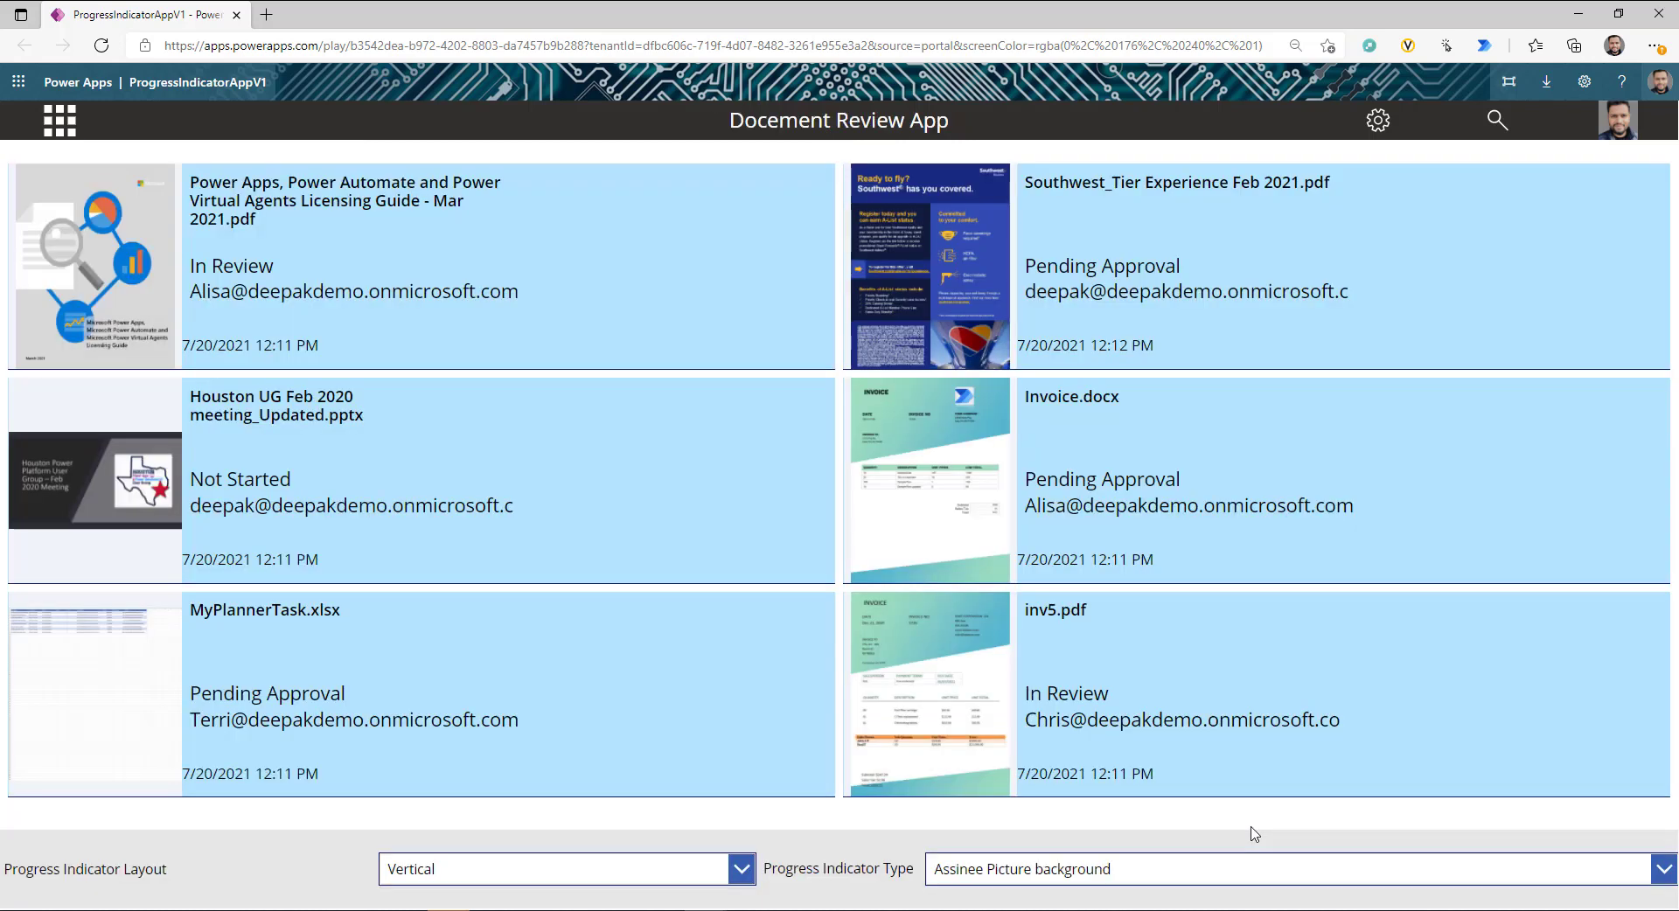
click(1660, 898)
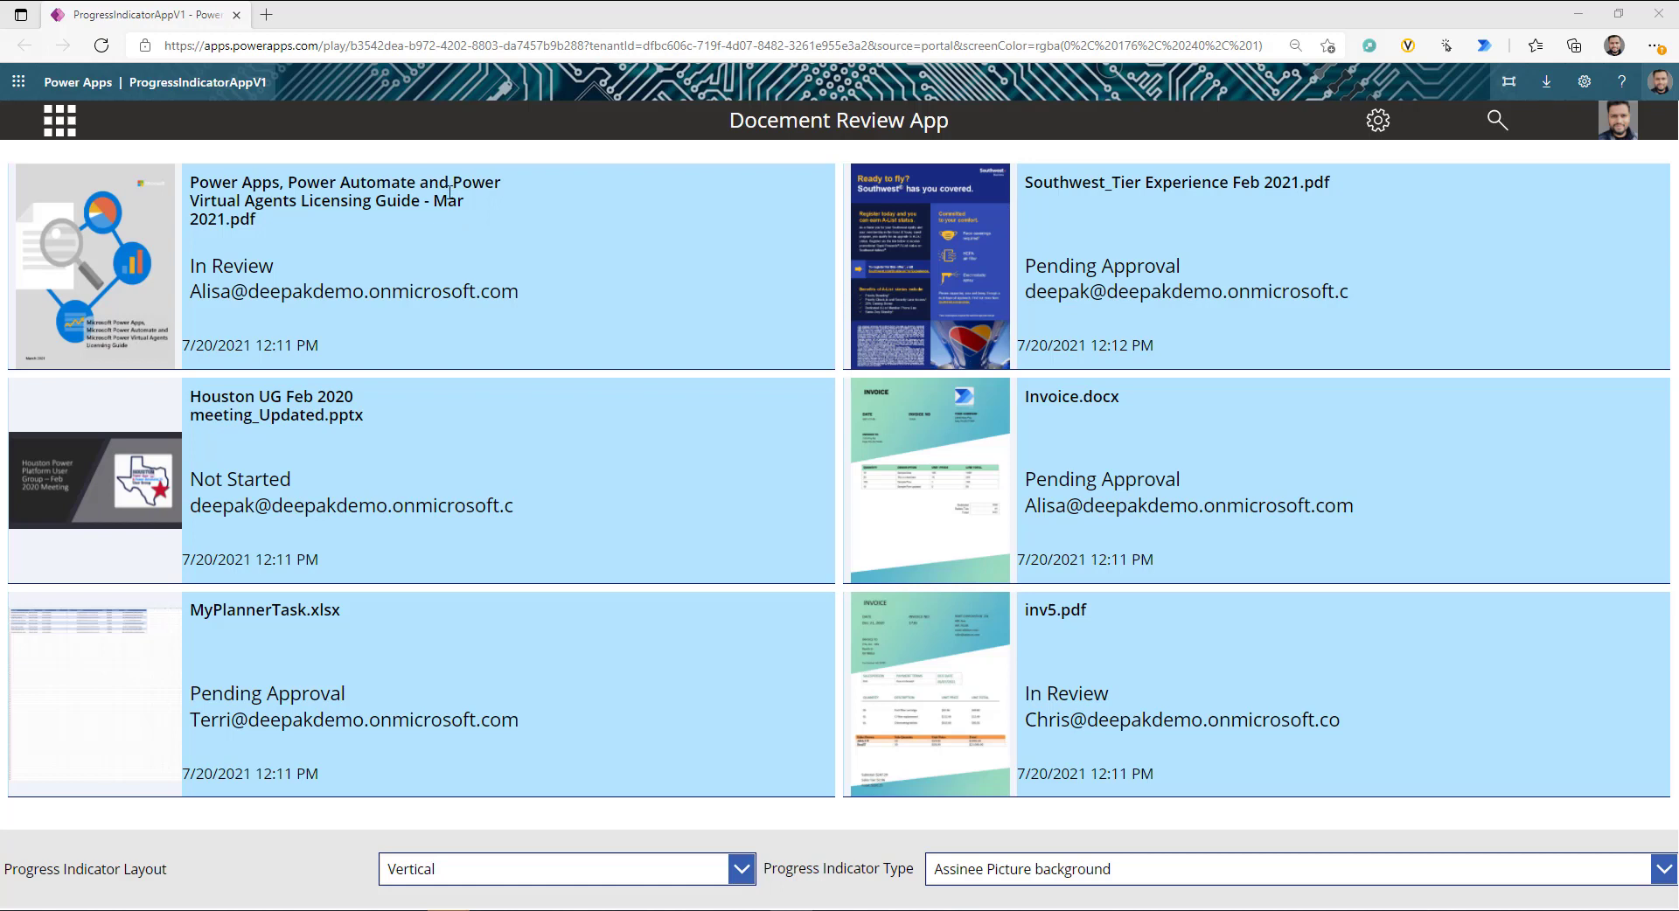
- Open make.powerapps.com in a new browser tab and go to the Apps page
click(267, 15)
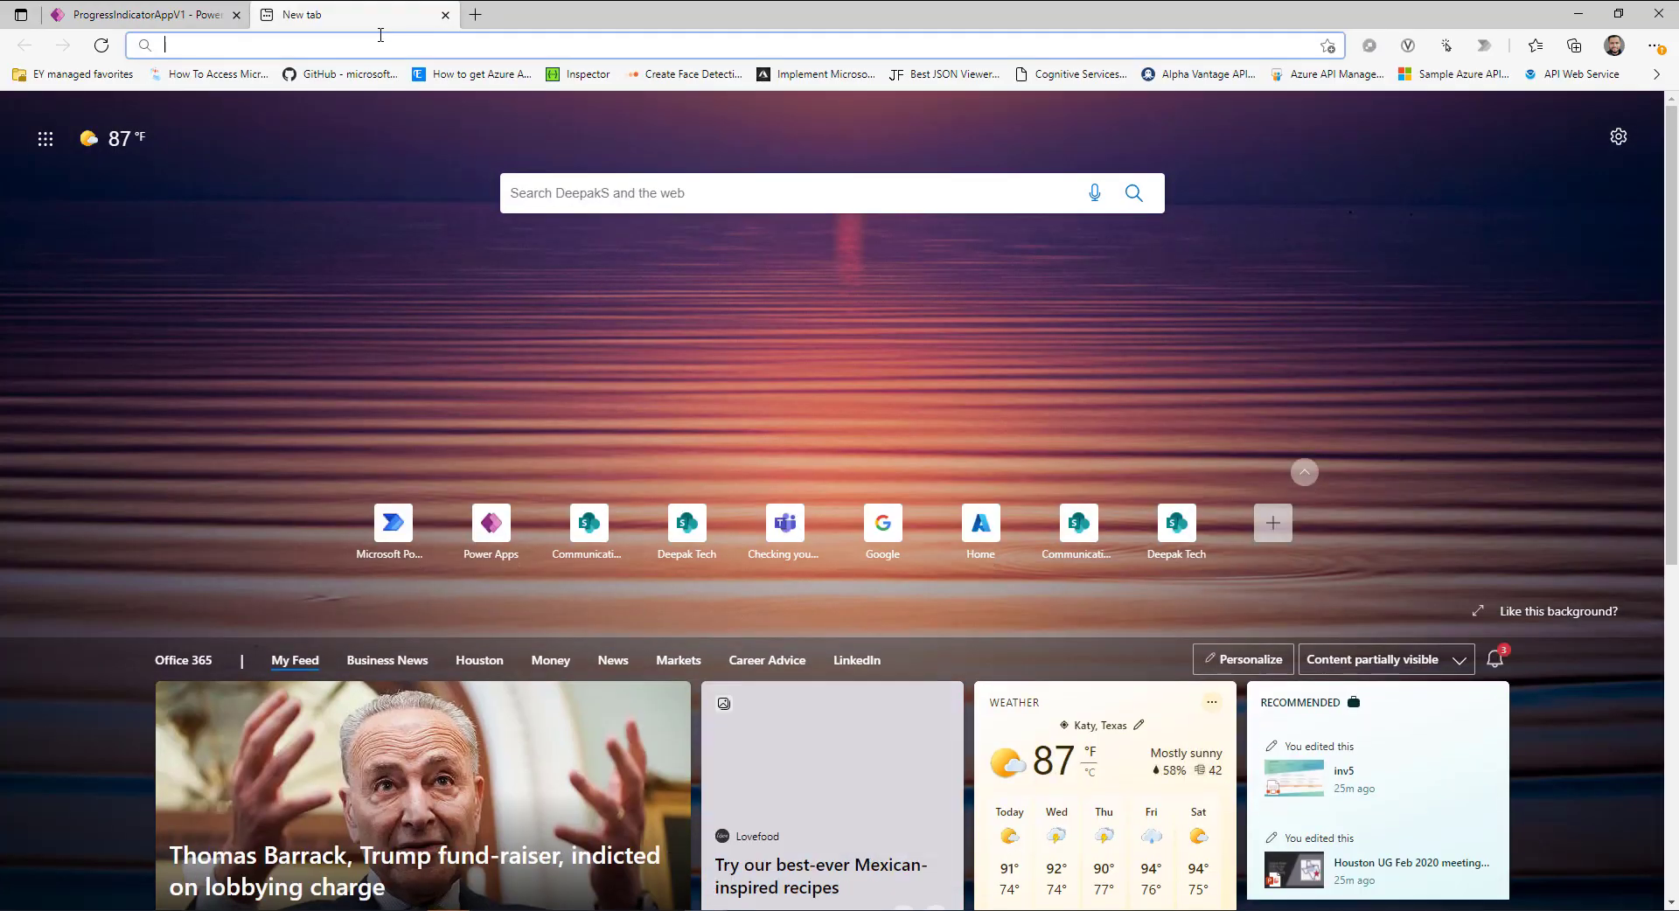
text(make.powerapps.com)
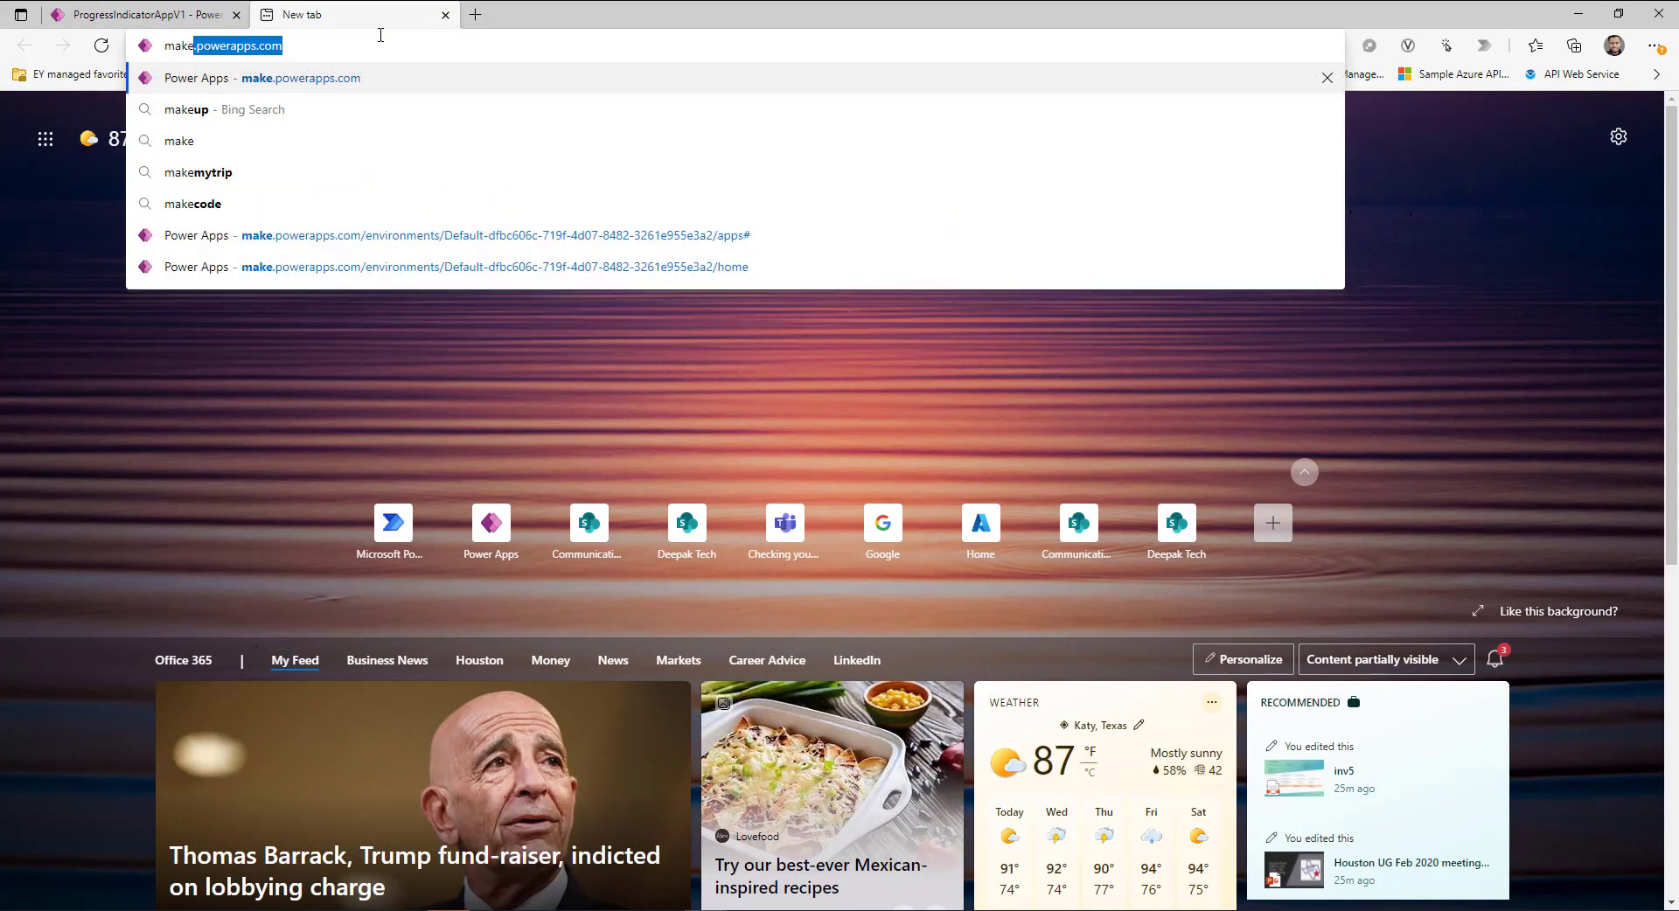
key(Return)
click(35, 234)
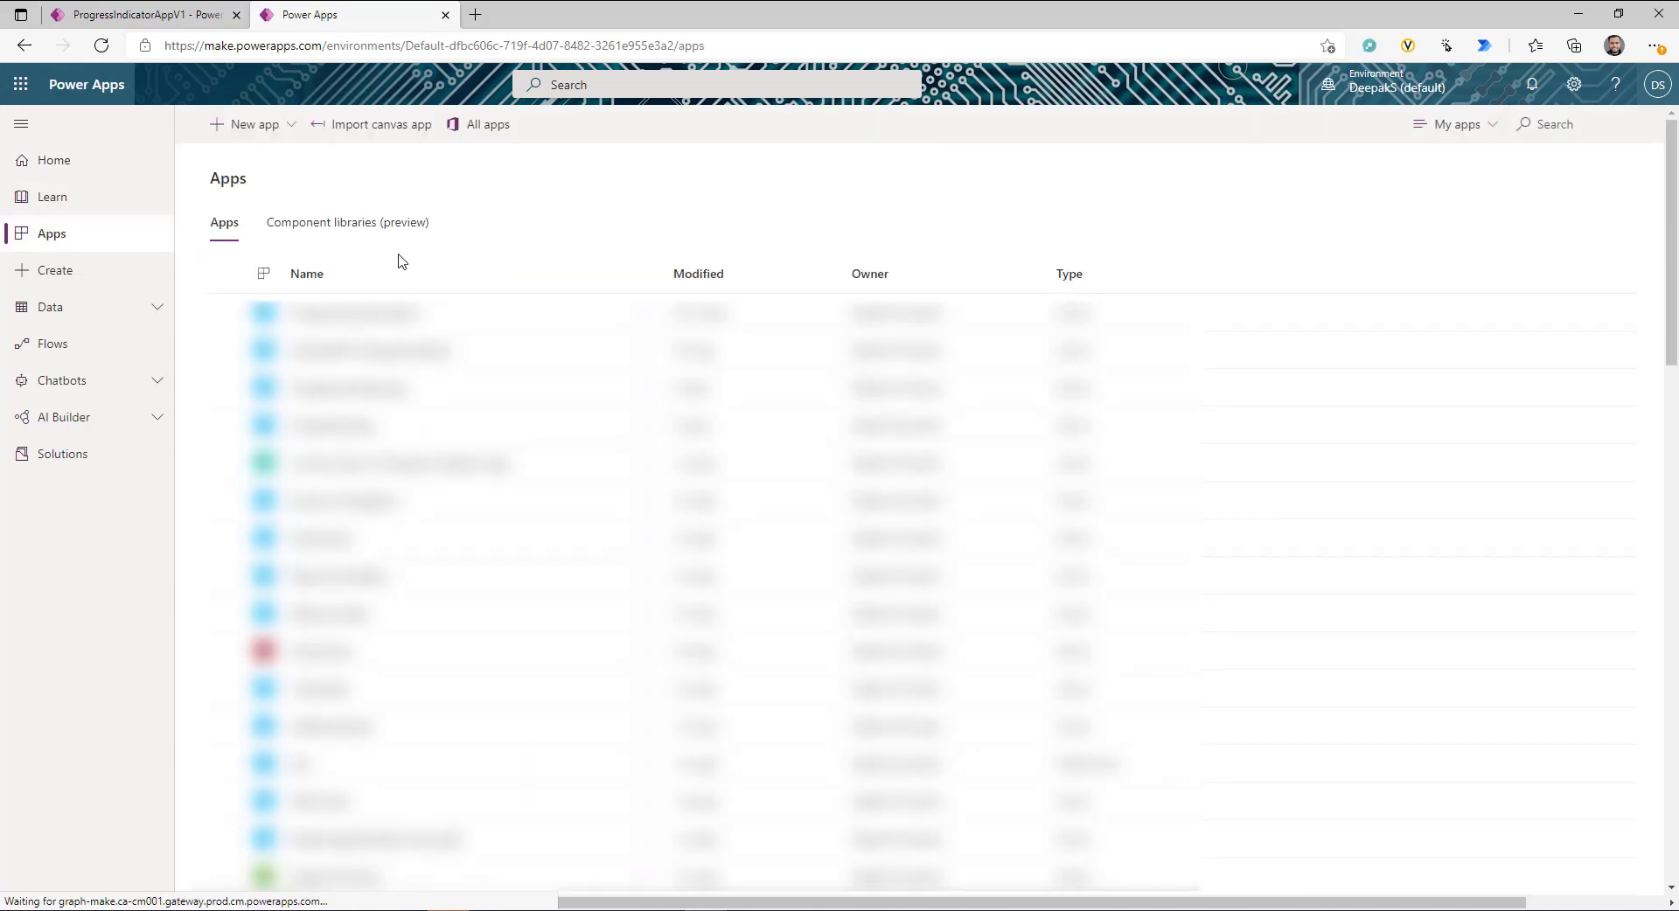
- Create a new component library named DemoComponent from the component libraries page
click(272, 130)
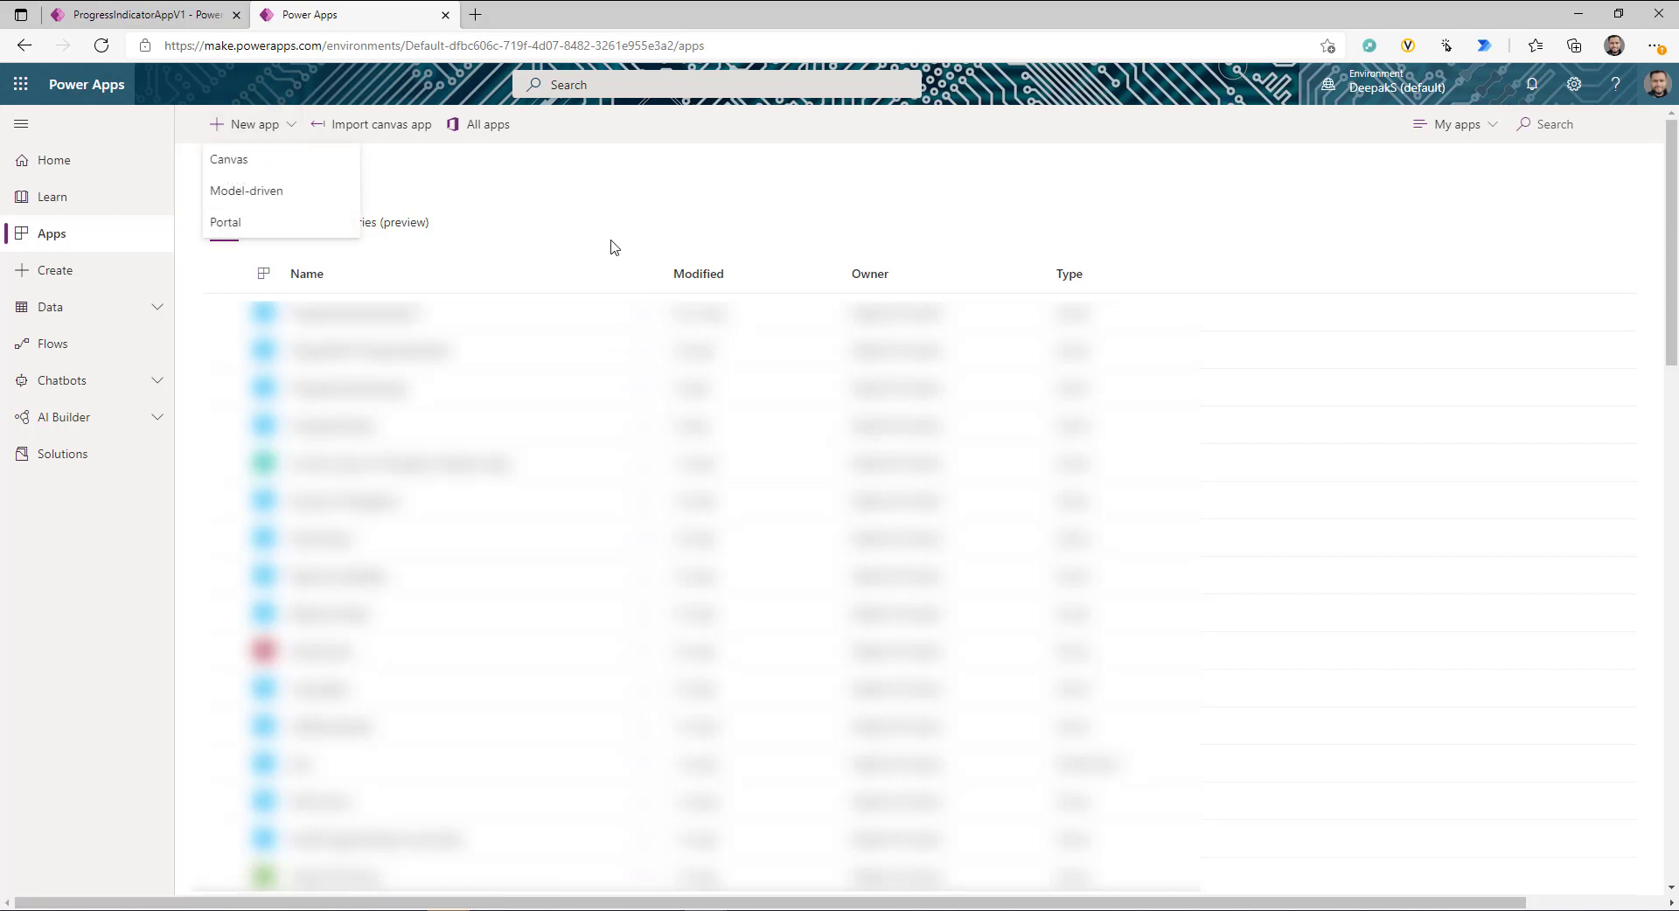
click(623, 210)
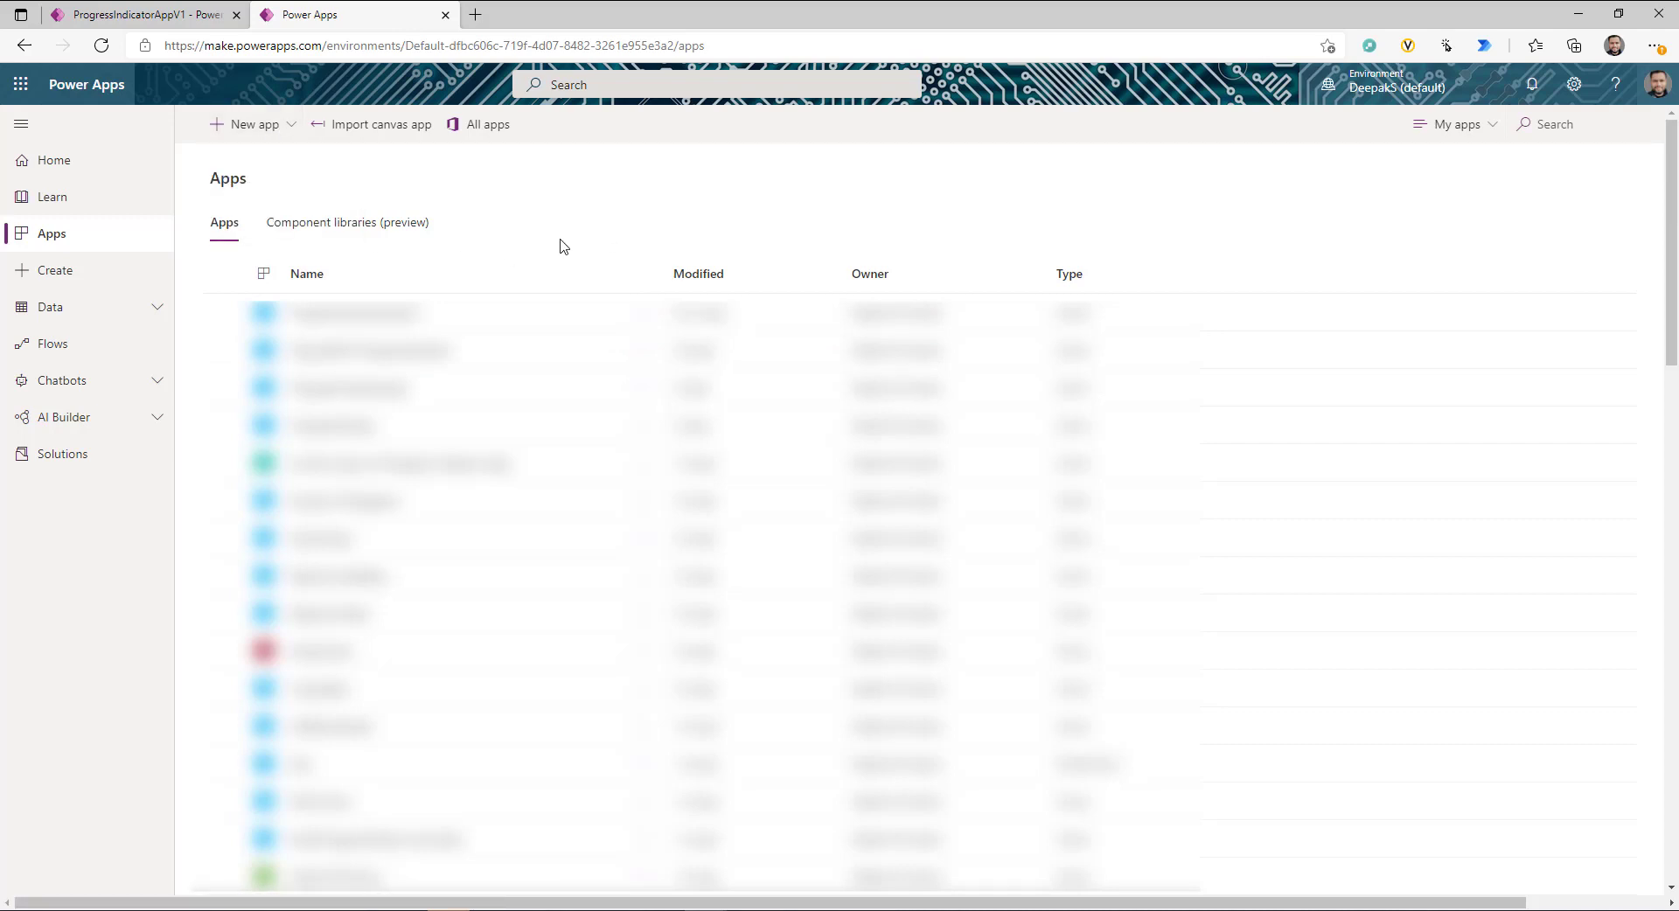
click(350, 229)
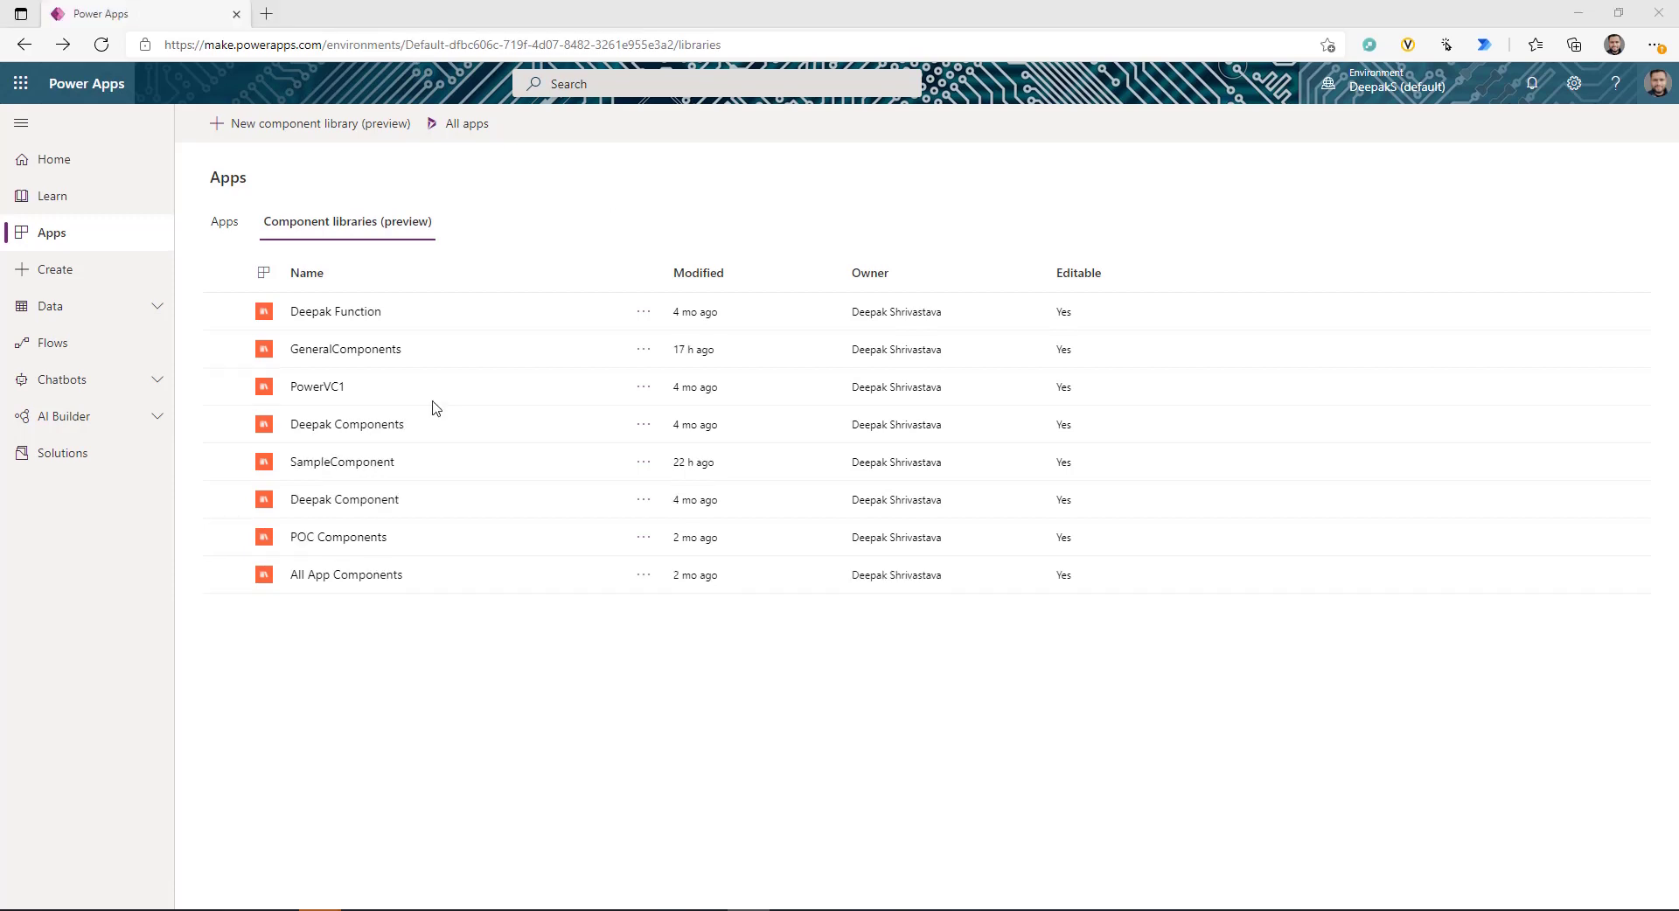
click(328, 125)
click(983, 341)
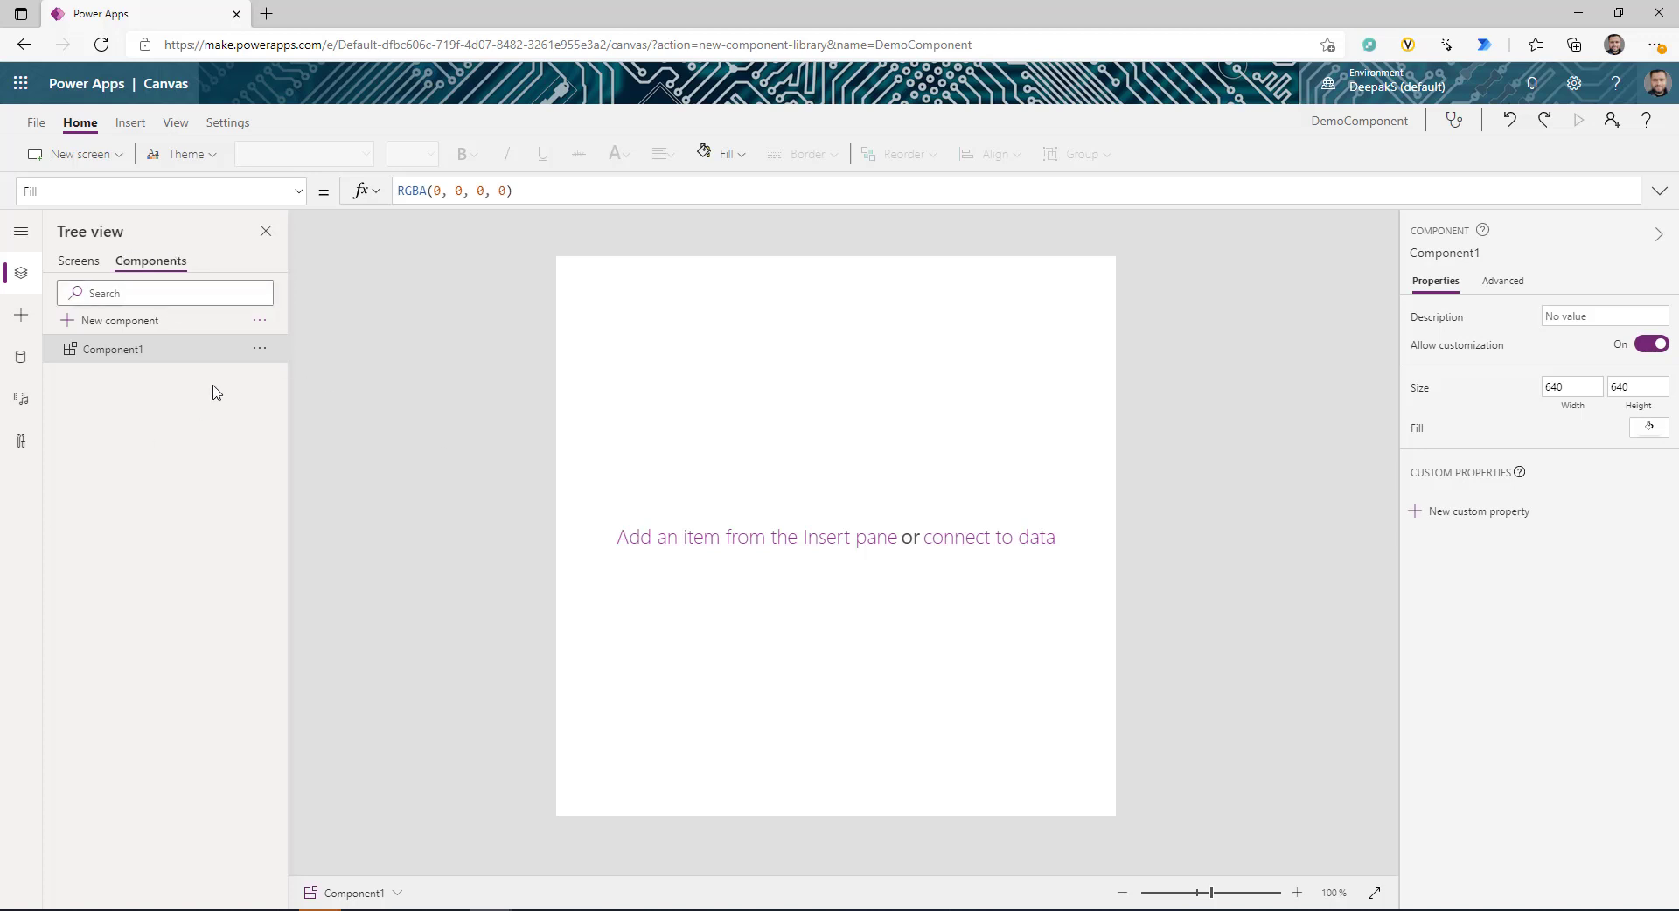
- Rename Component1 as DynamicProgressIndicator
double_click(165, 358)
text(DynamicProgressIndicator)
click(208, 413)
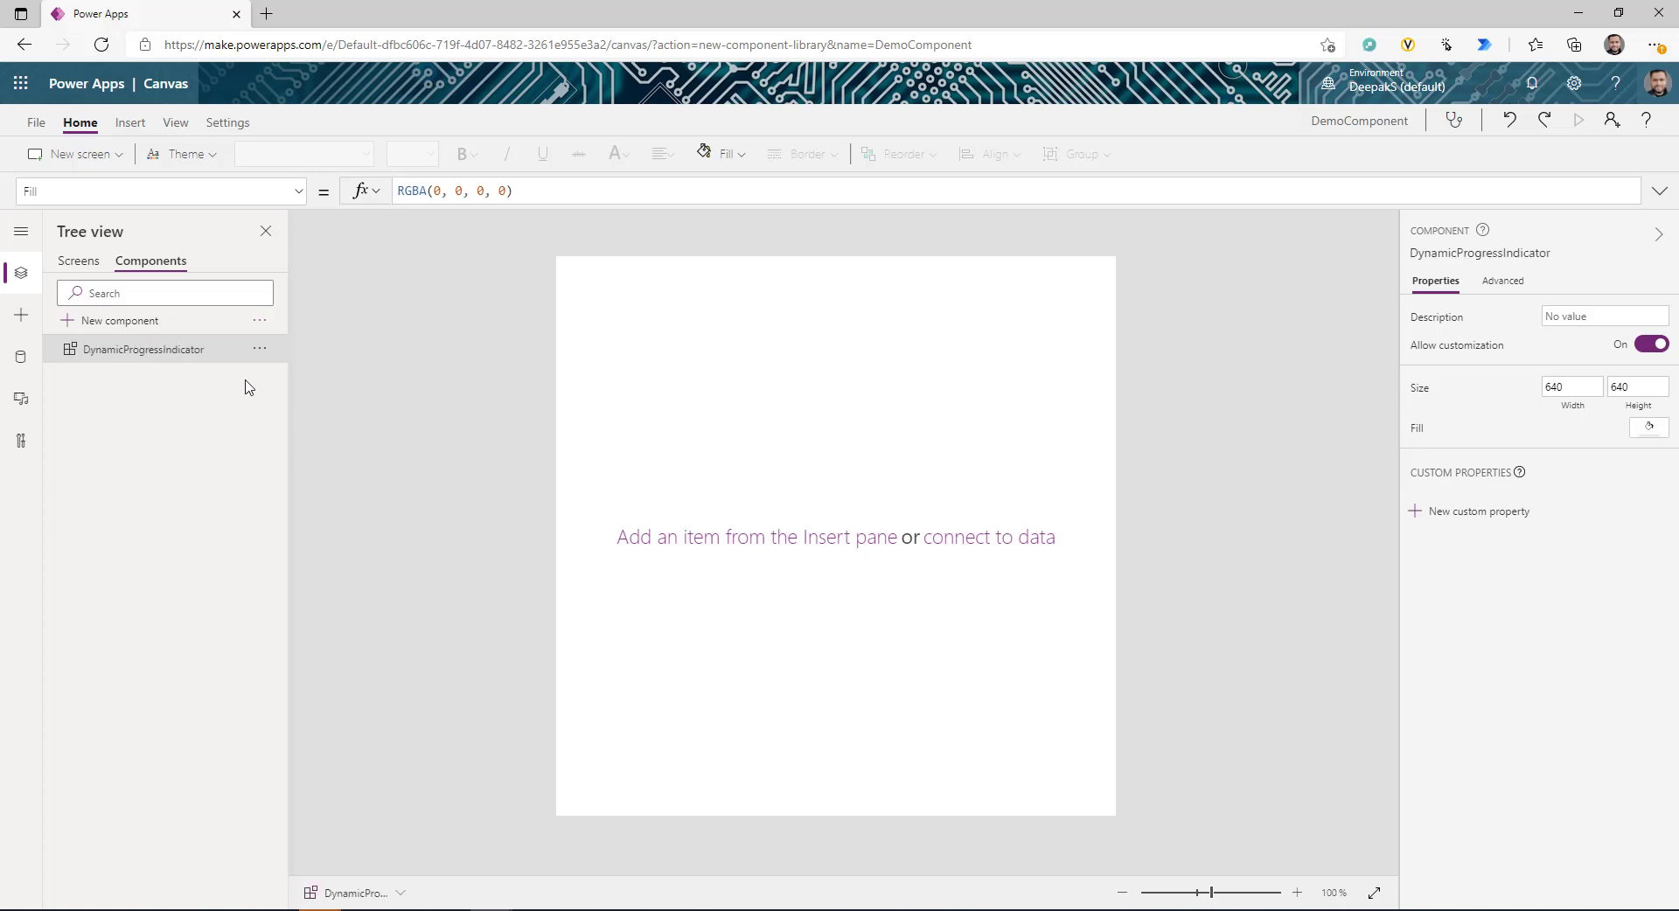
- Insert a vertical gallery into the DynamicProgressIndicator component
click(132, 125)
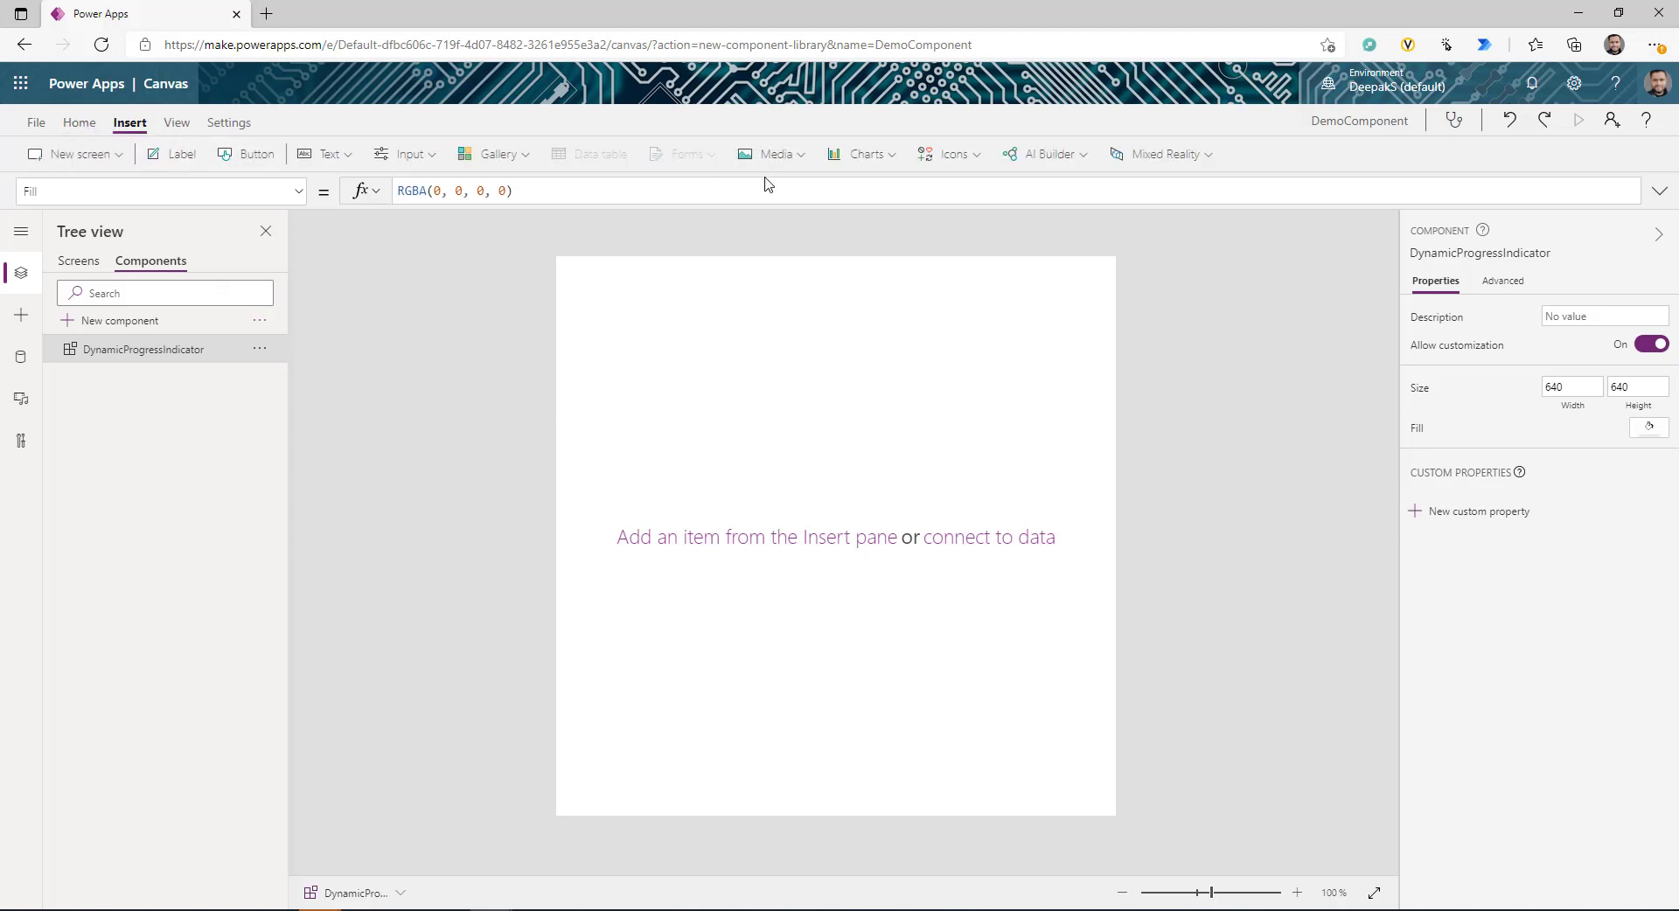
click(530, 156)
click(524, 211)
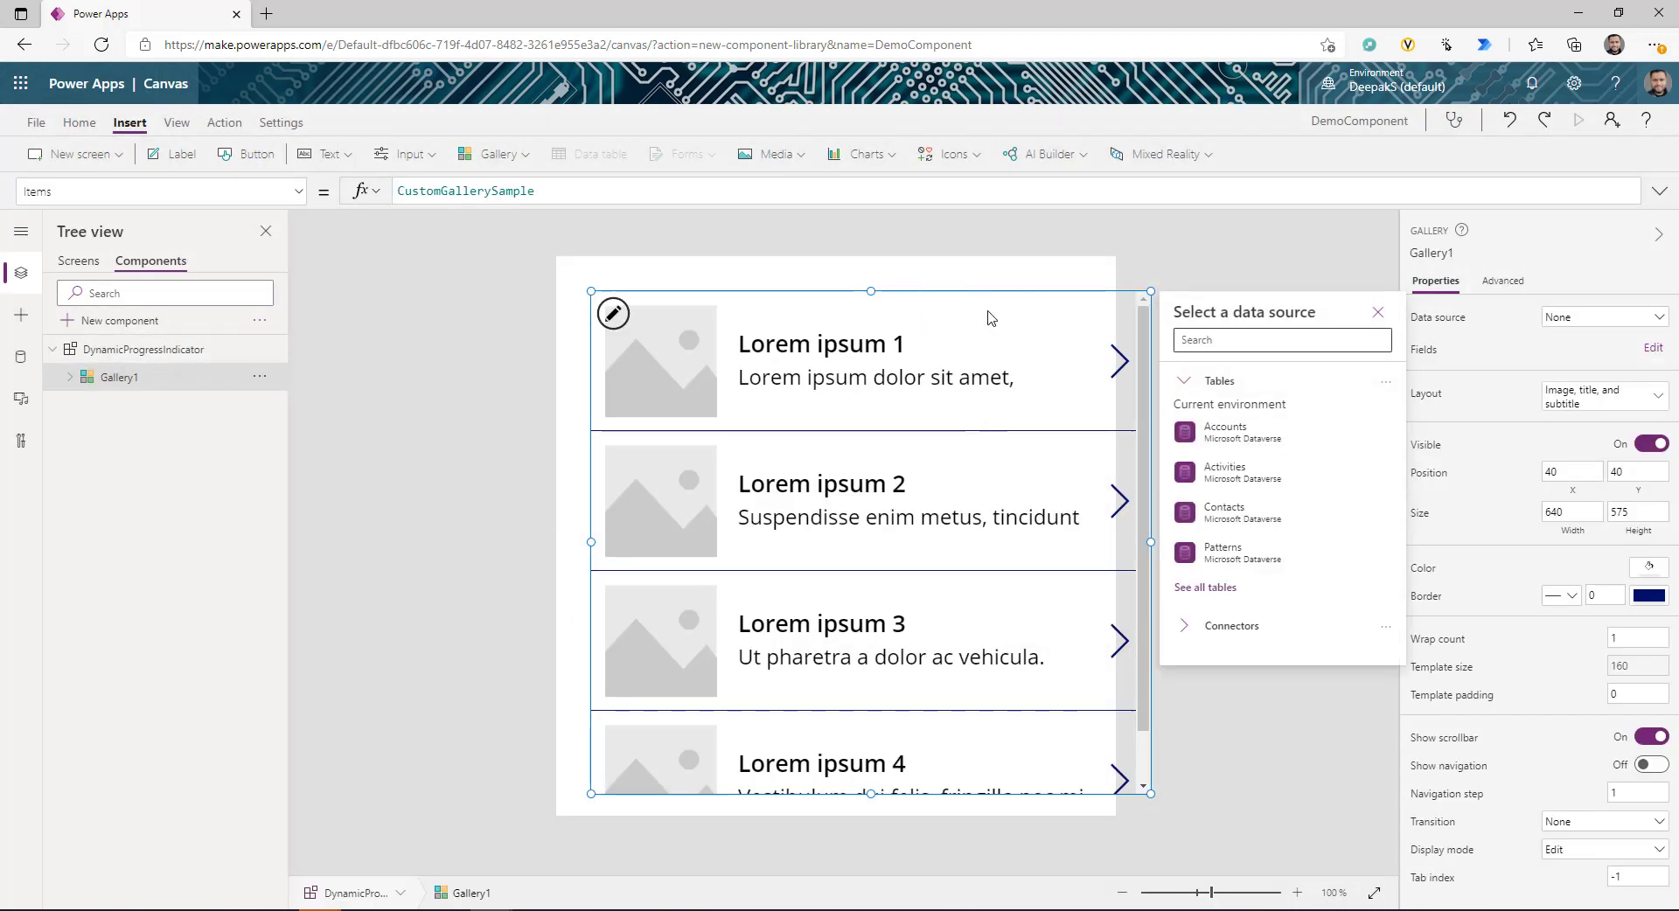
- Set the gallery's X and Y position to 0
click(1561, 469)
text(0)
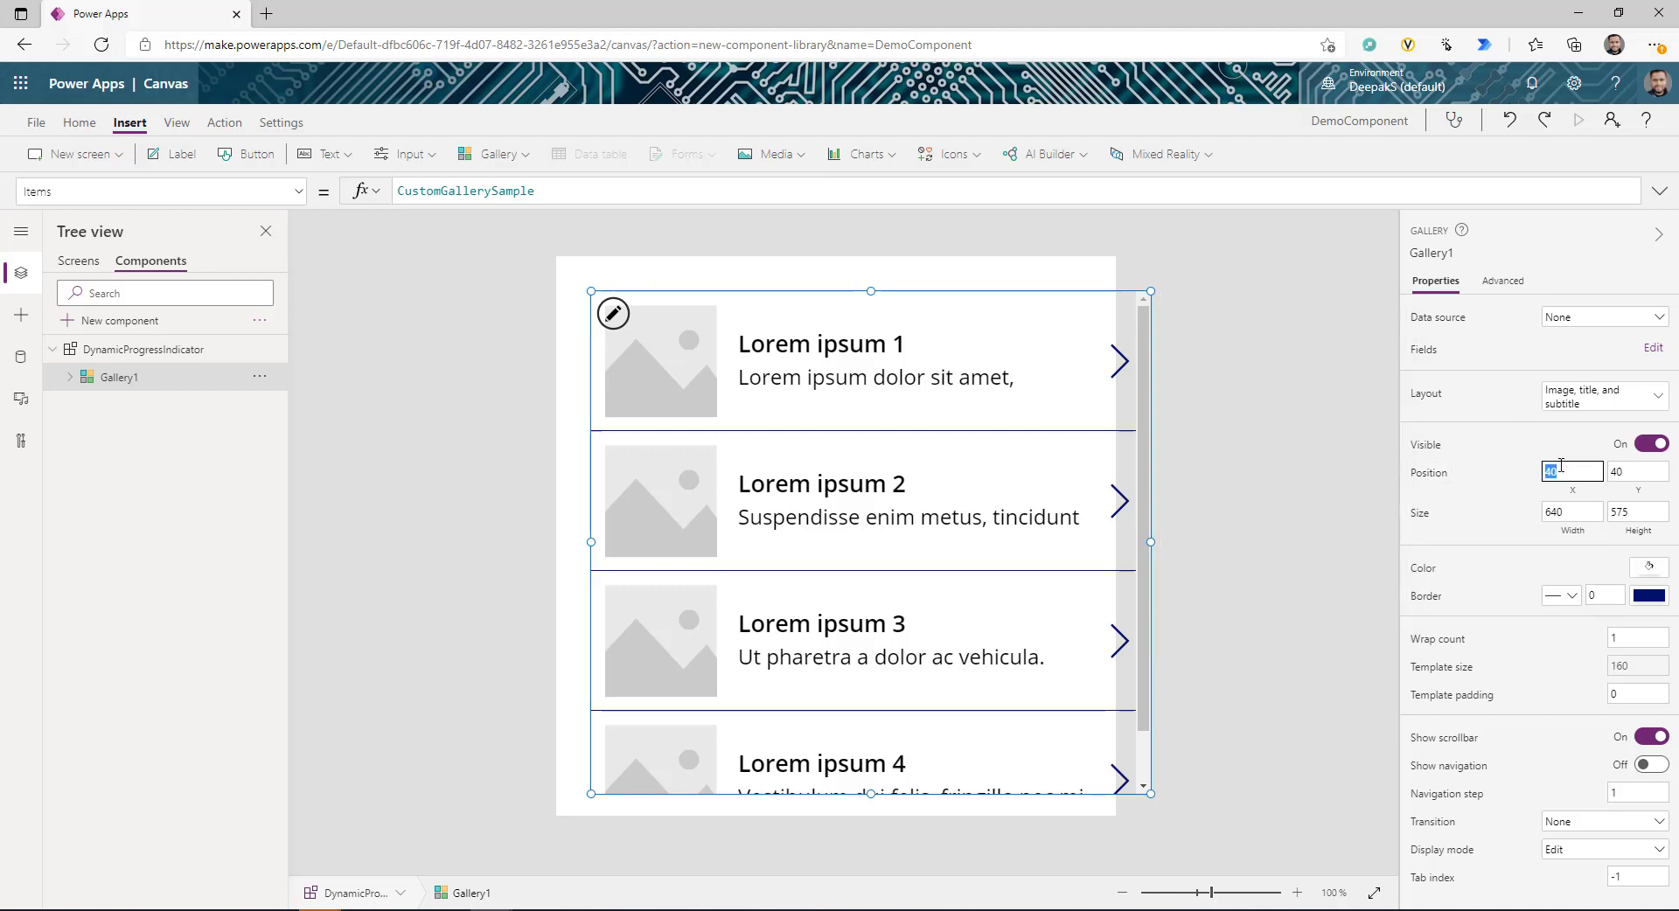
key(Tab)
text(0)
click(1483, 476)
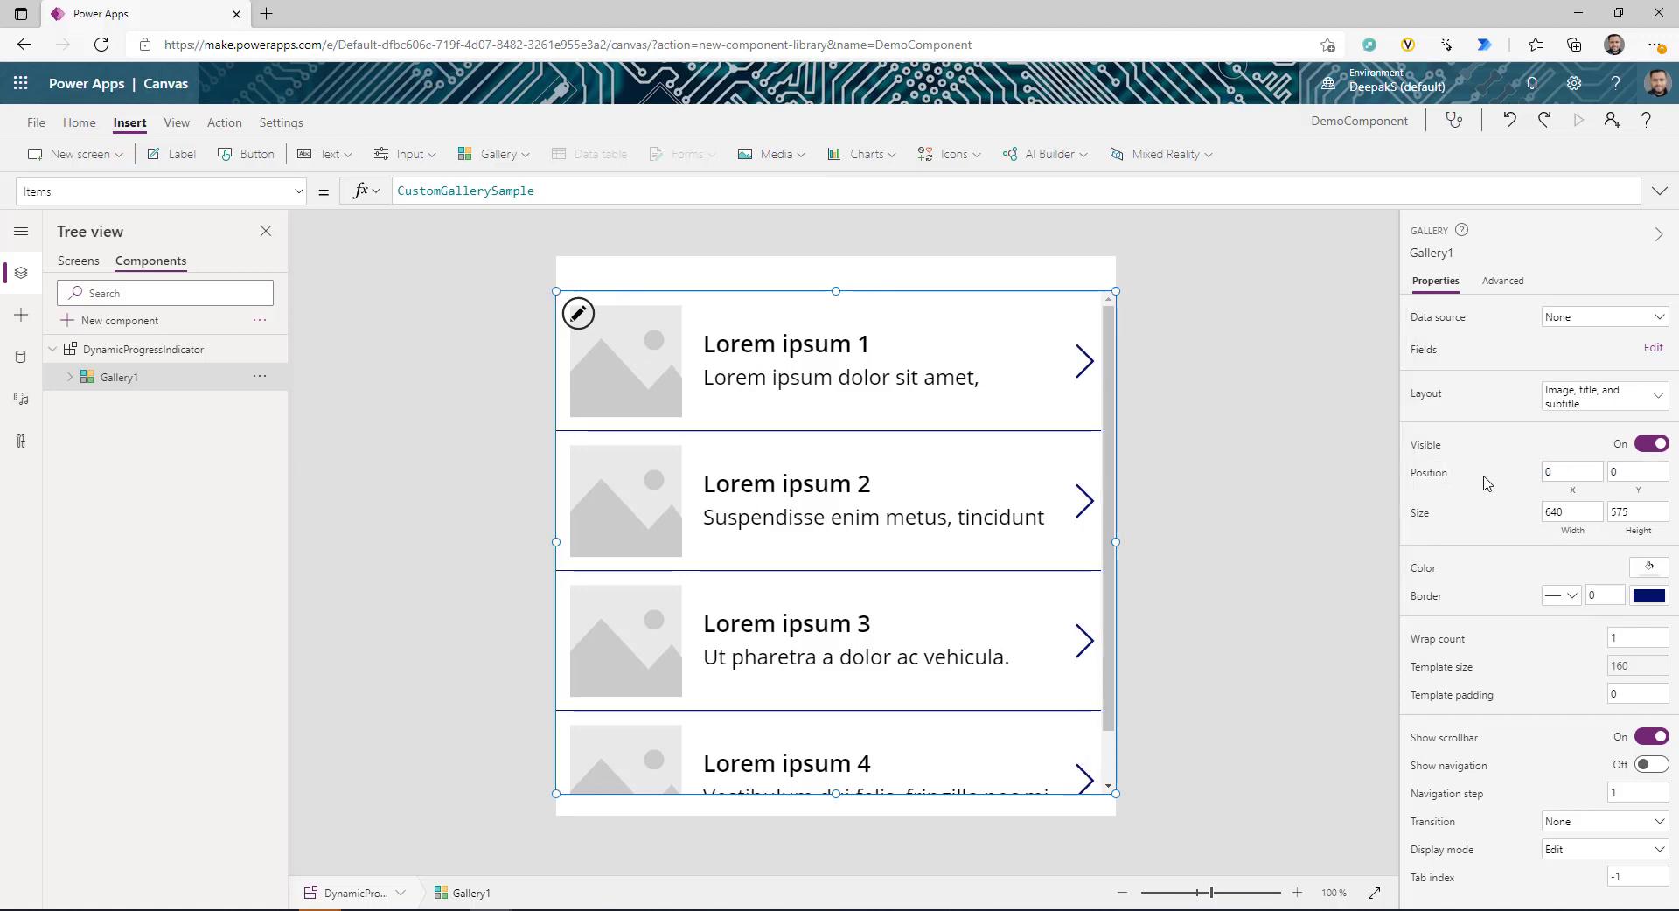
- Set the gallery's width to Parent.Width and its height to Parent.Height
click(1552, 516)
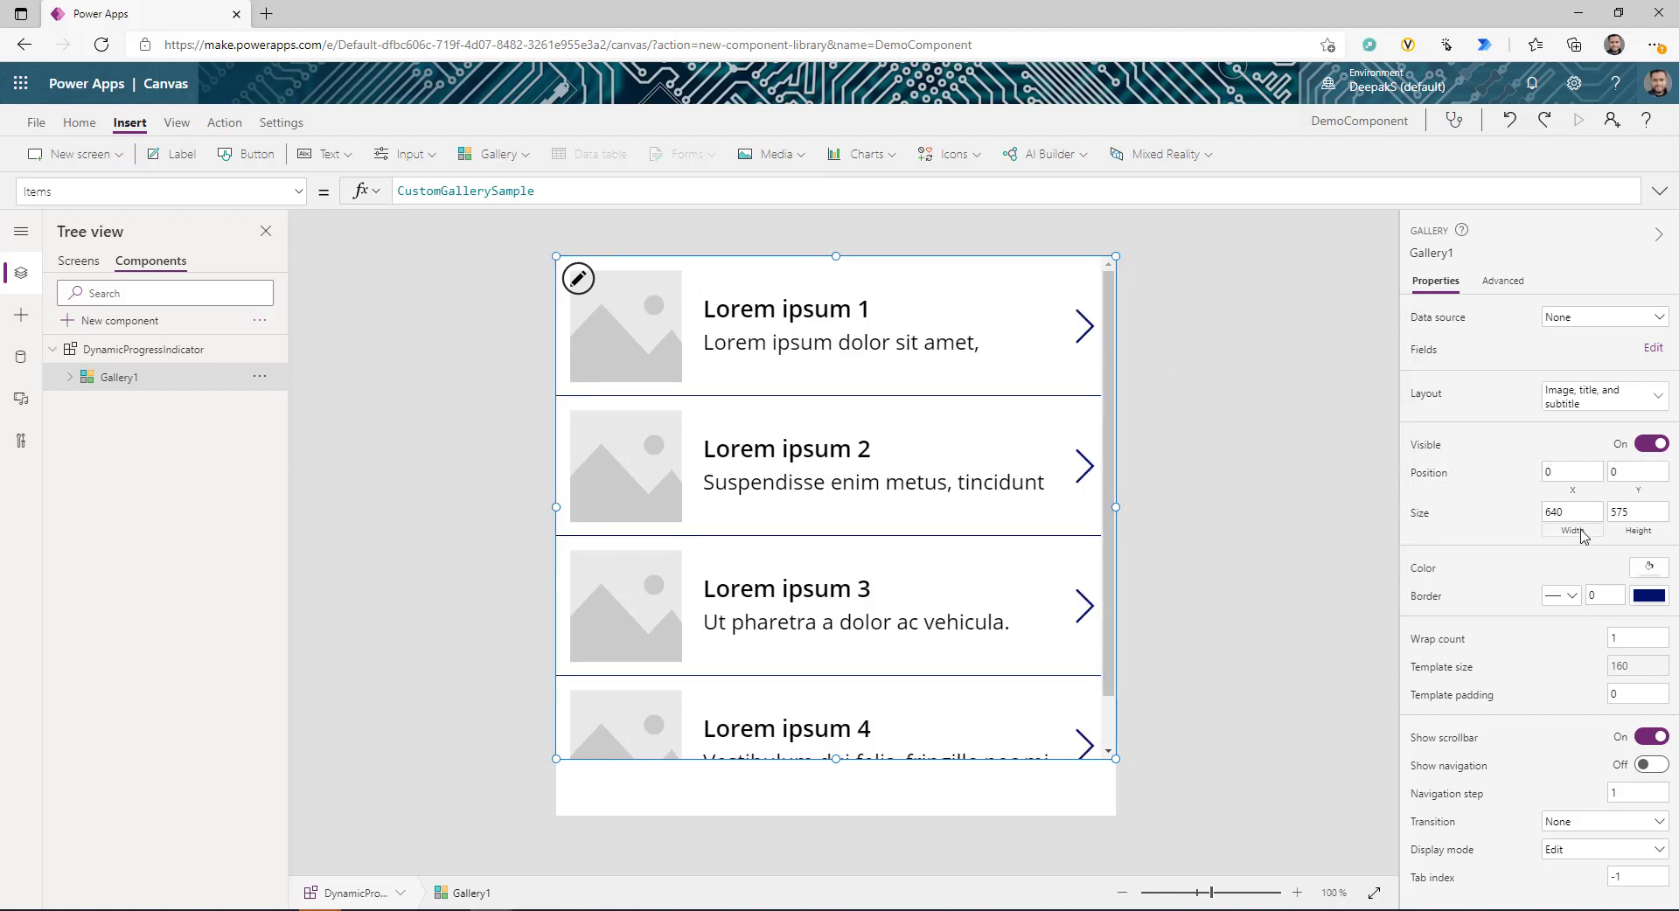
click(479, 192)
key(ctrl+a)
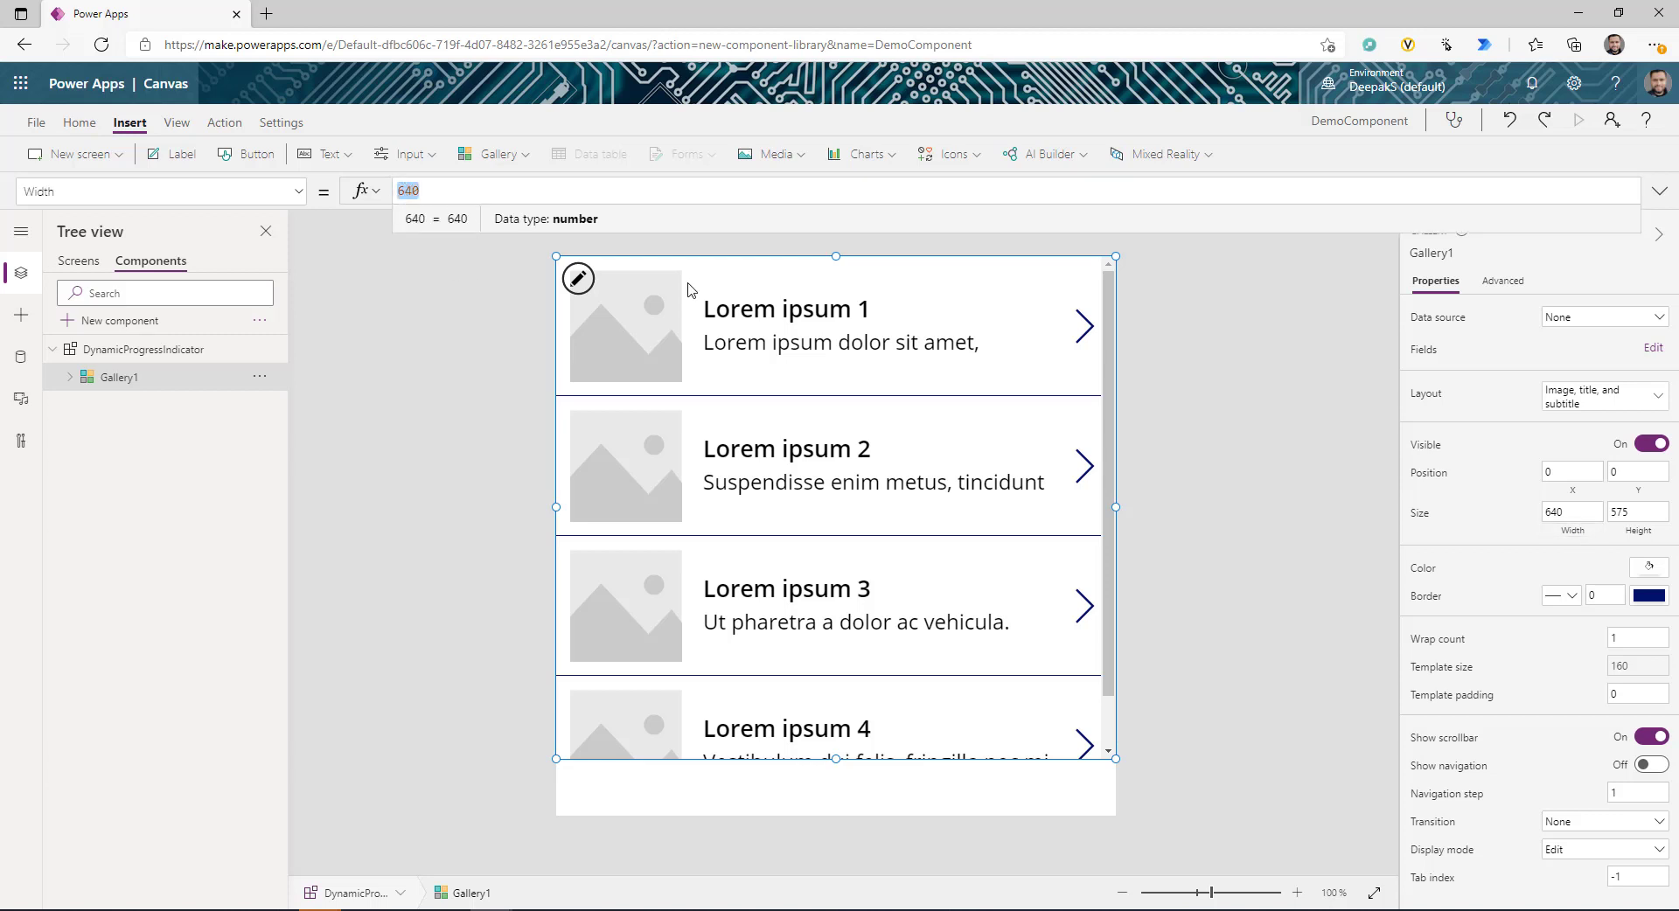
text(Parent.Width)
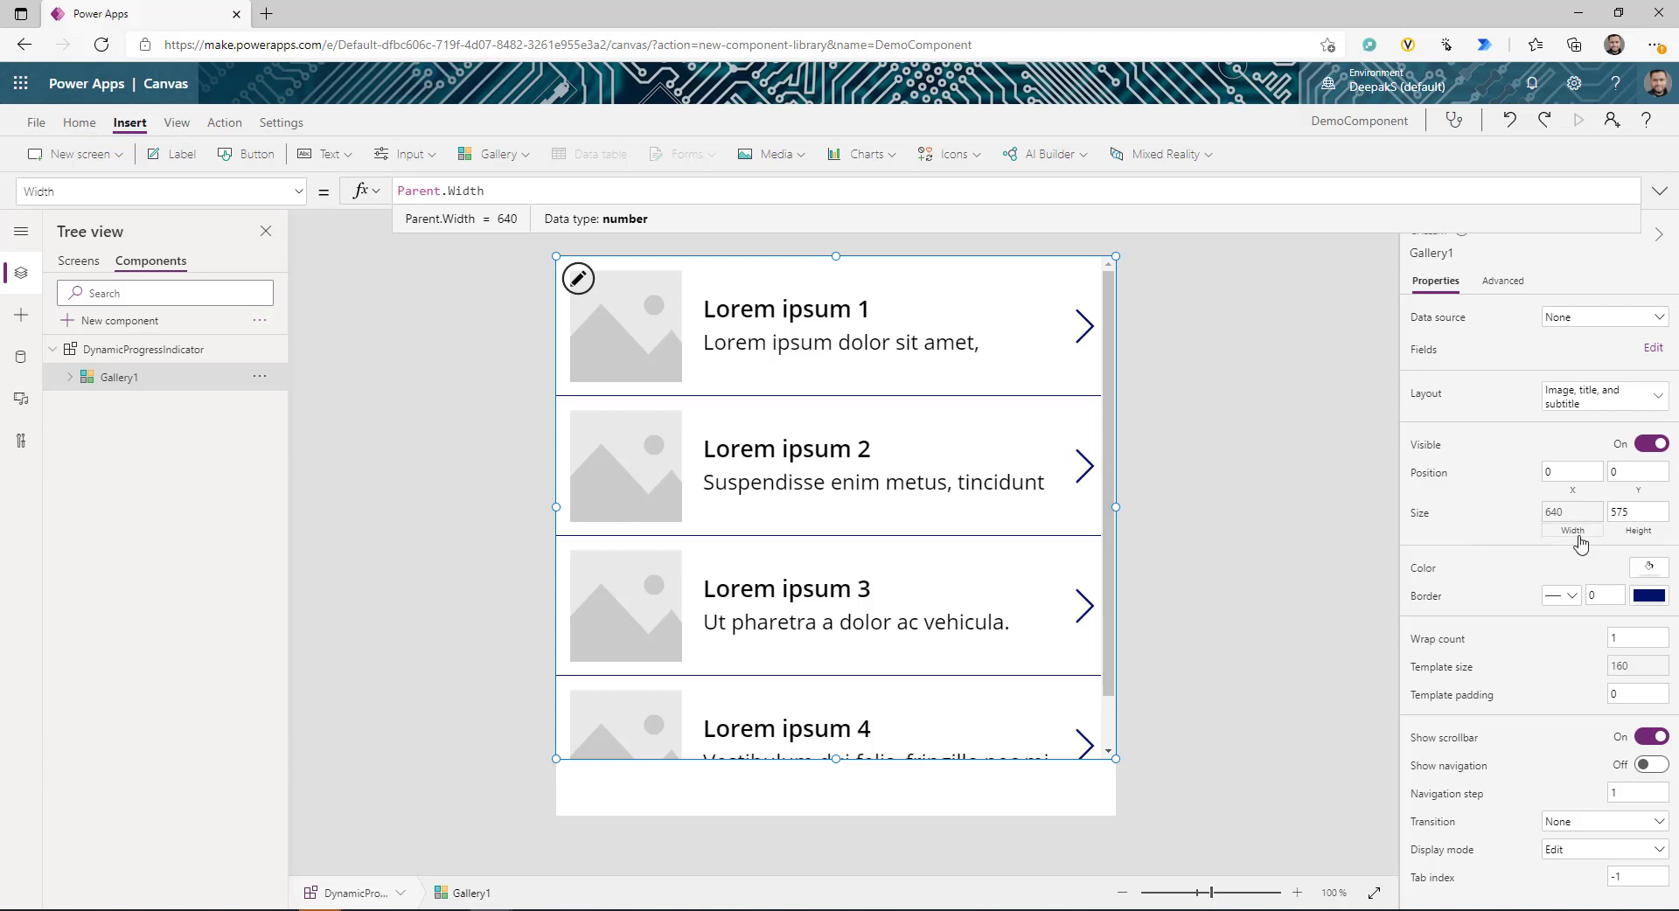
click(1636, 515)
click(415, 191)
key(ctrl+a)
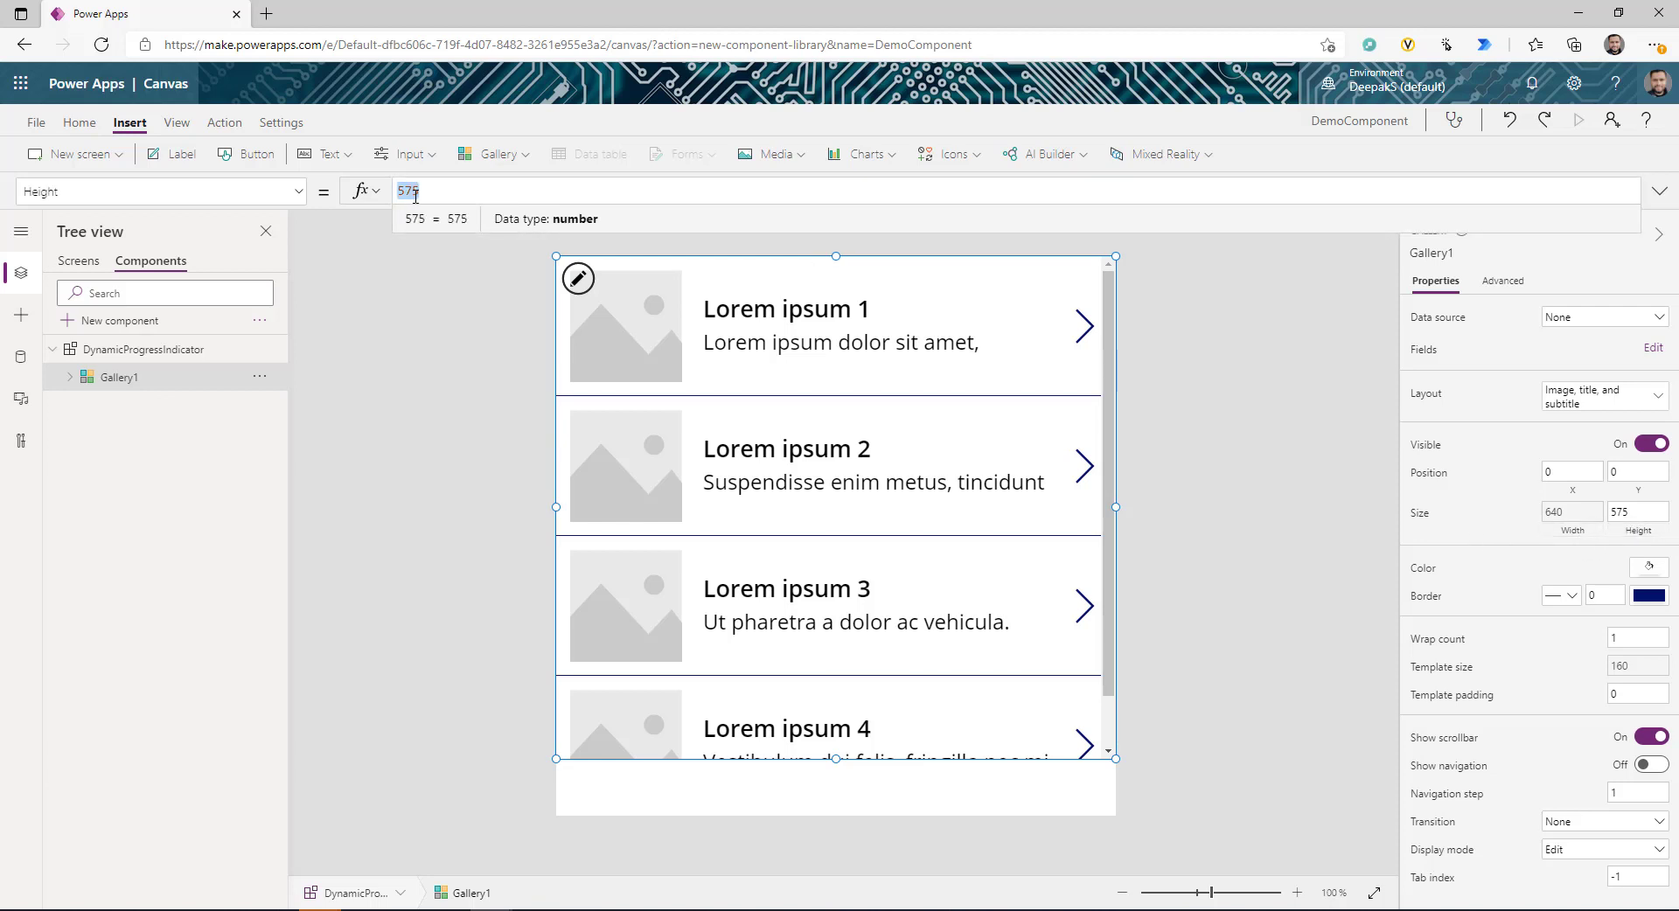
text(parent.Height)
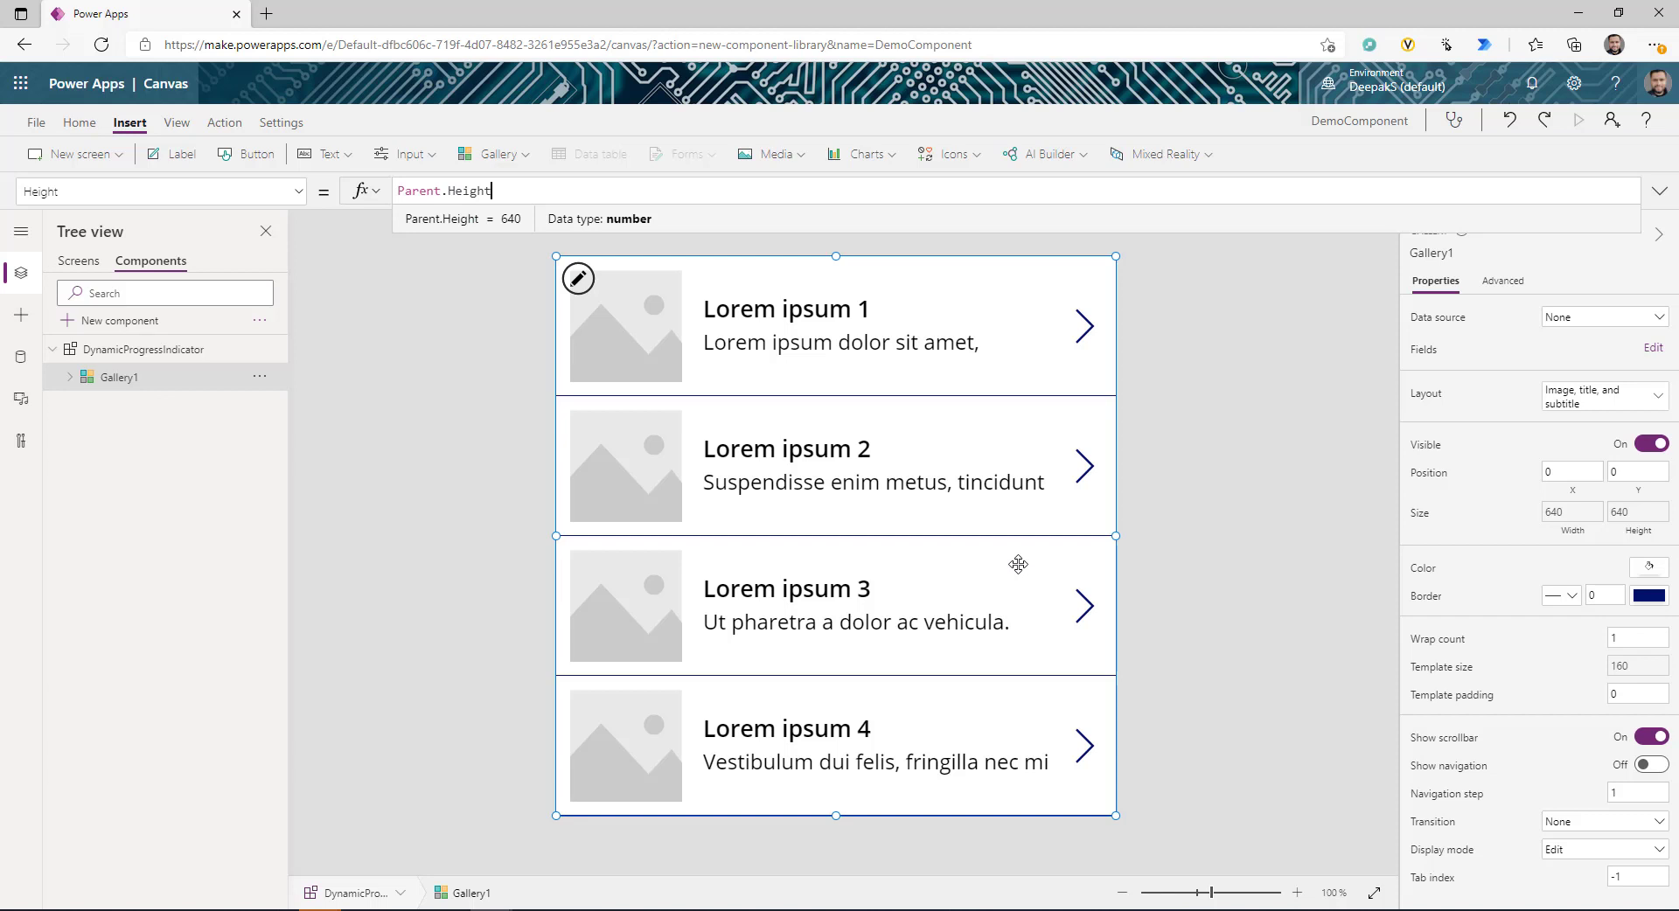
- Create a custom input property named Data with the Table data type on the DynamicProgressIndicator component
click(144, 355)
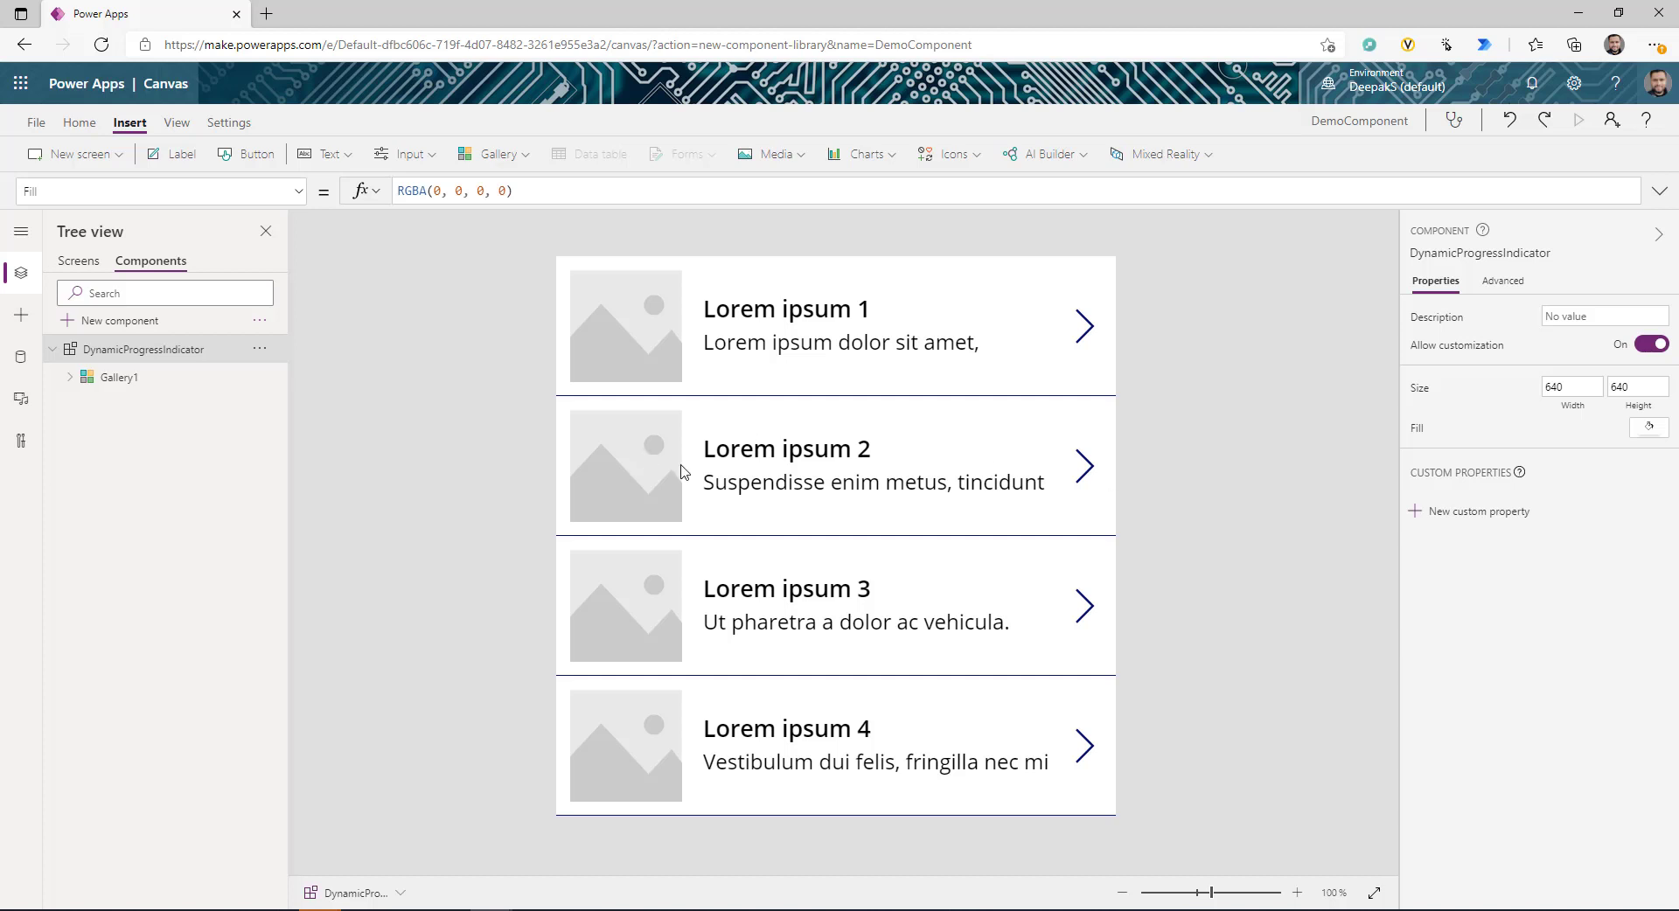
click(1476, 513)
triple_click(1251, 308)
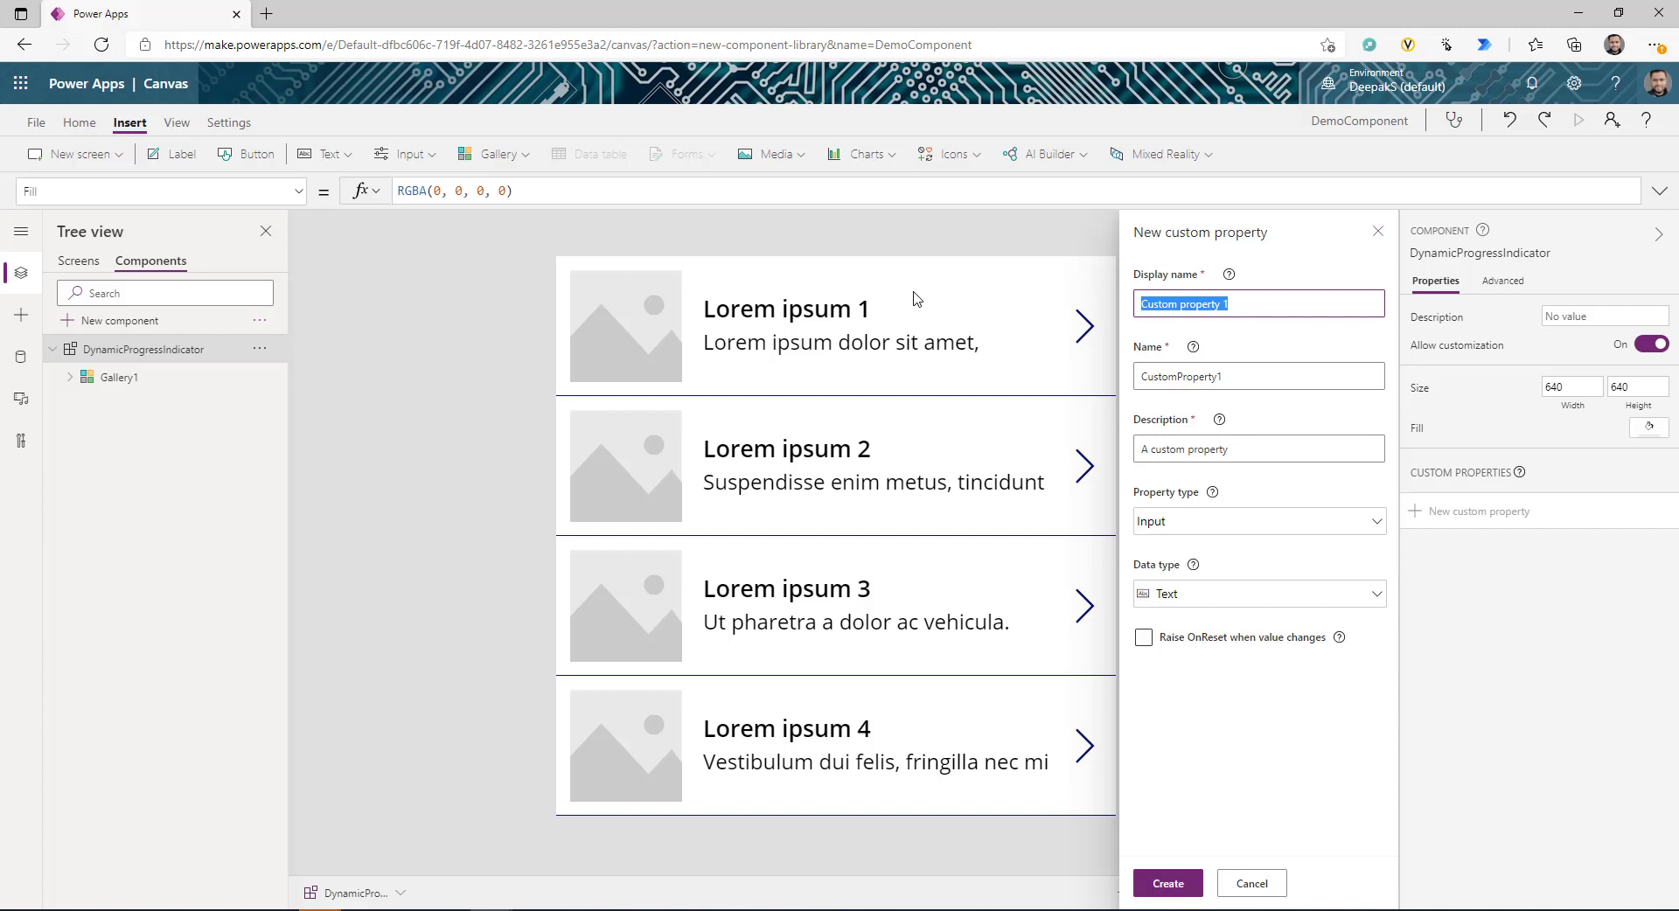
text(Data)
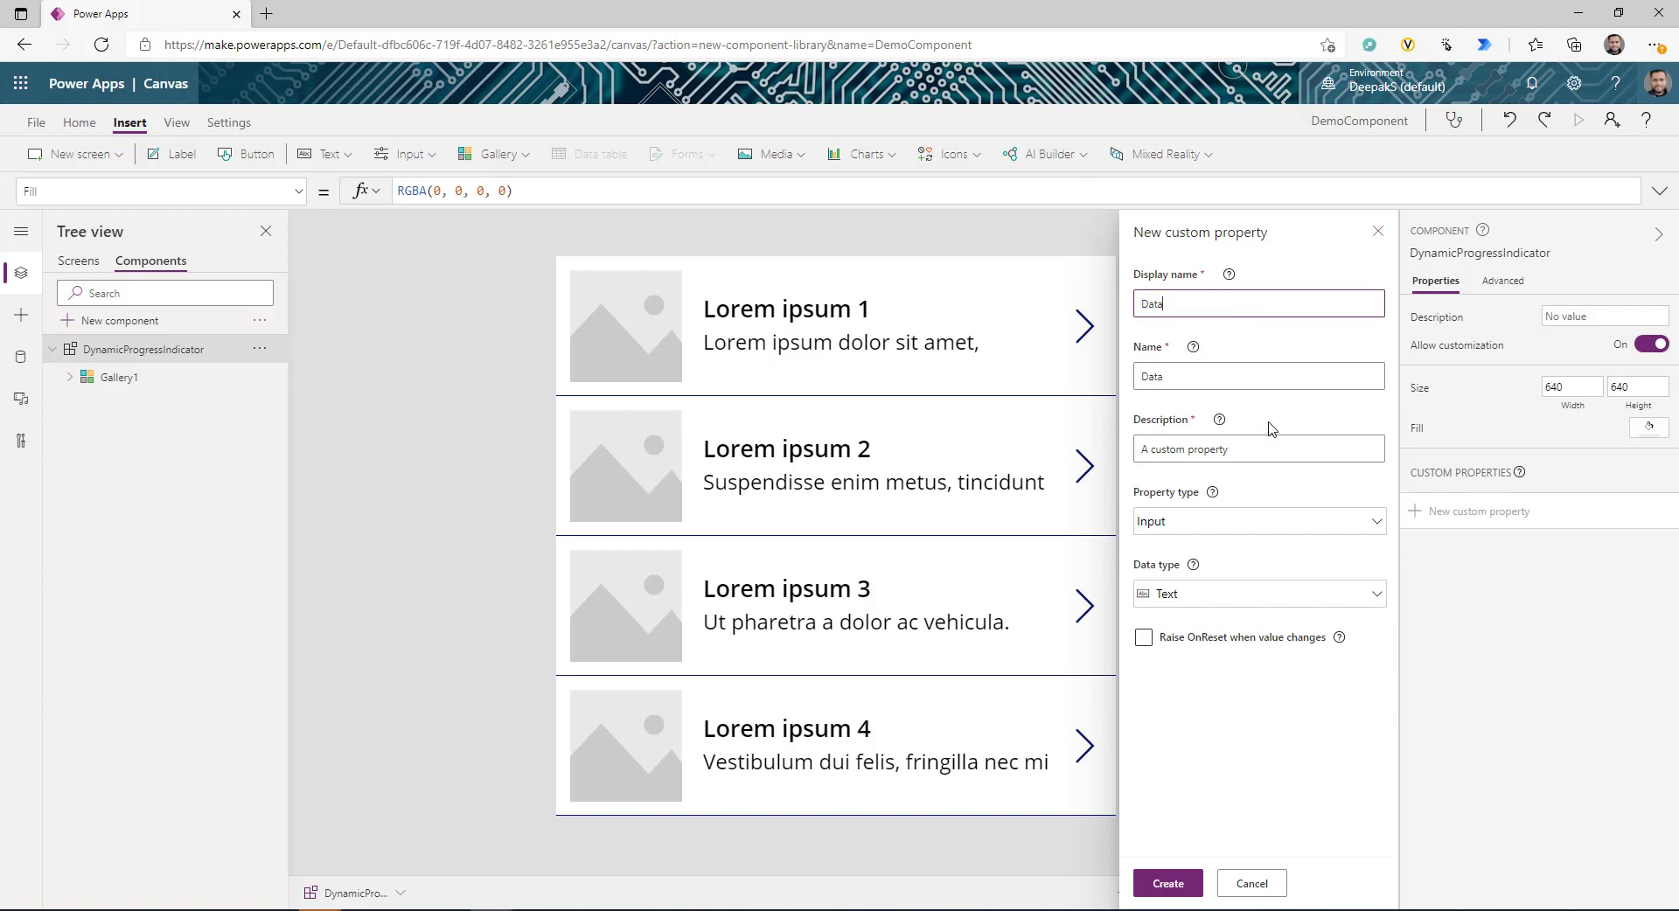
click(1272, 426)
click(1215, 525)
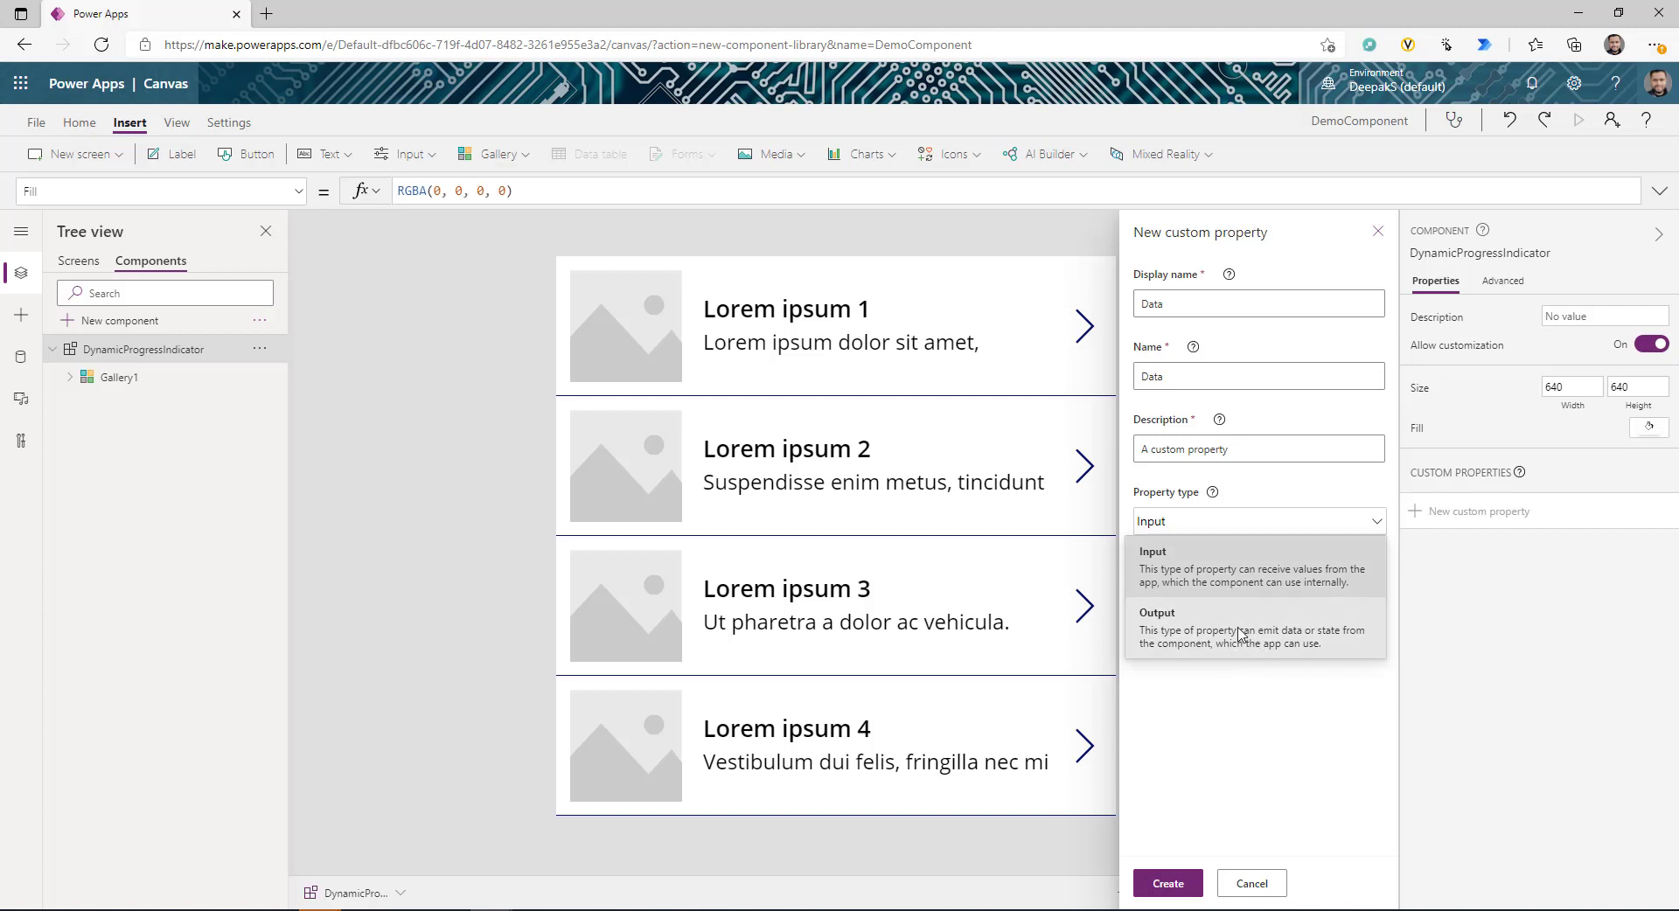
click(1257, 582)
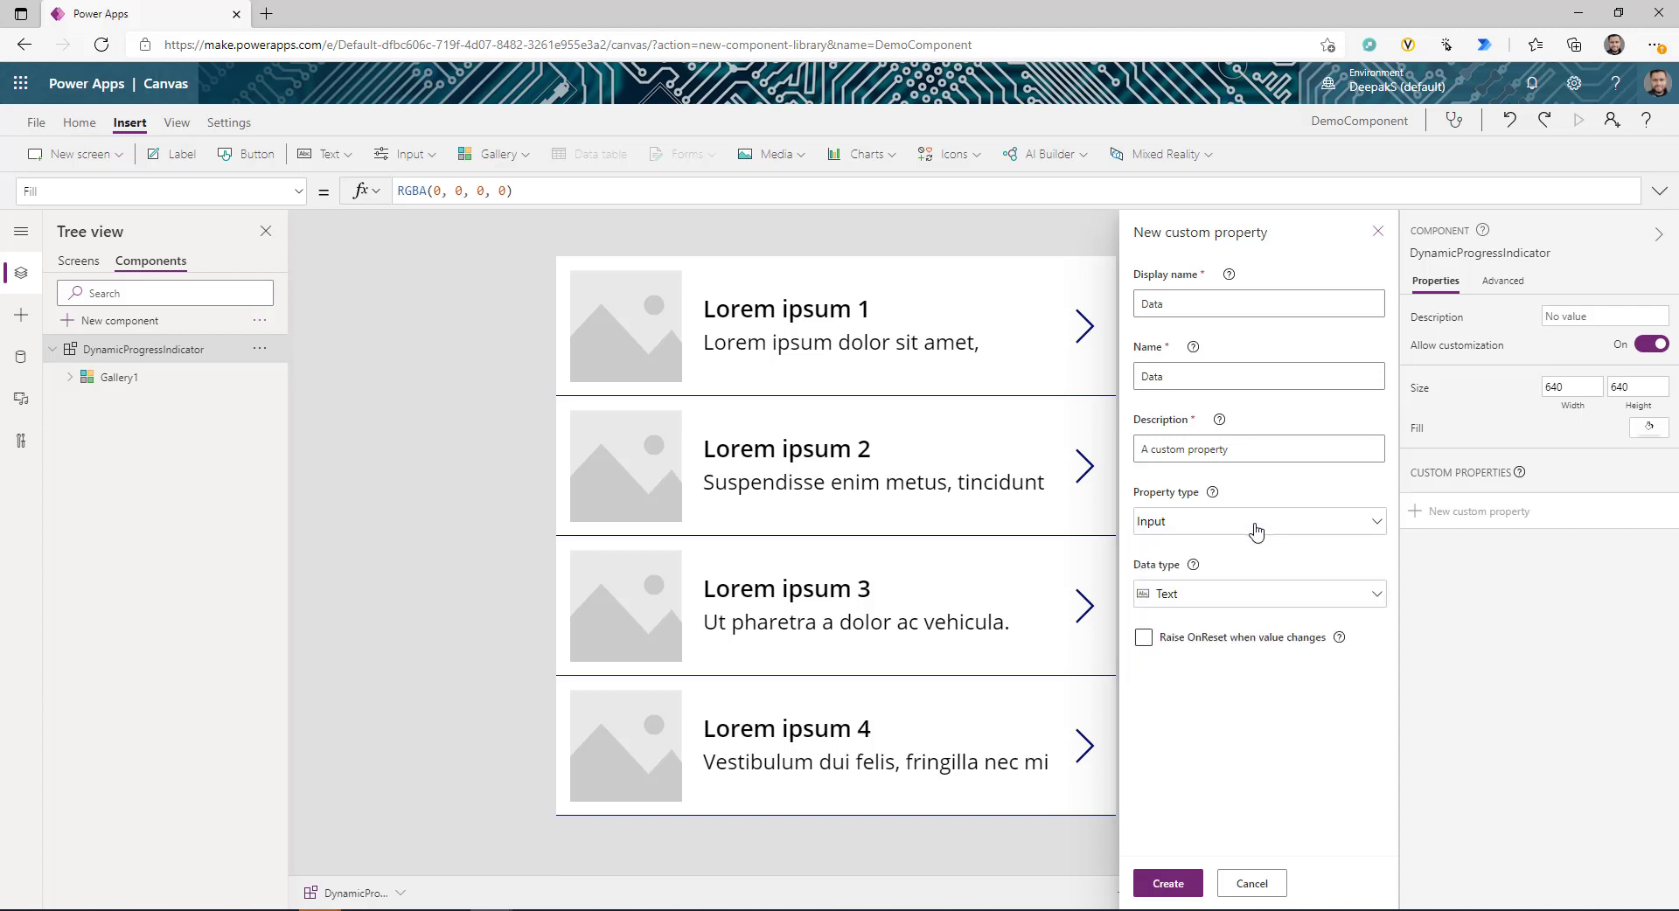
click(1198, 600)
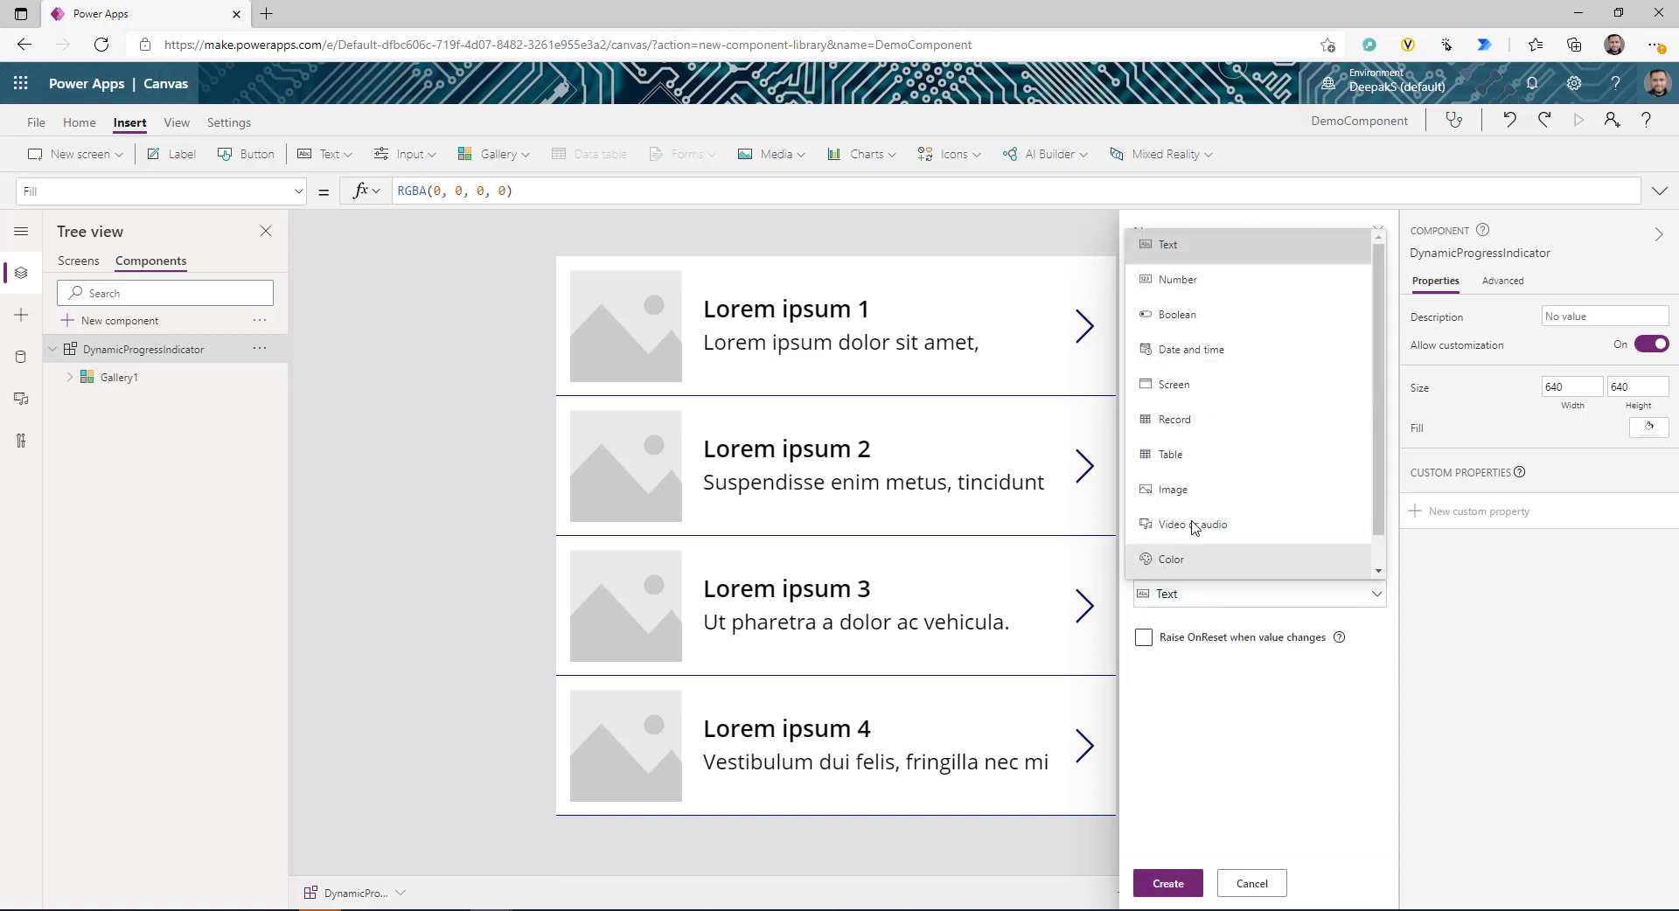
click(1192, 455)
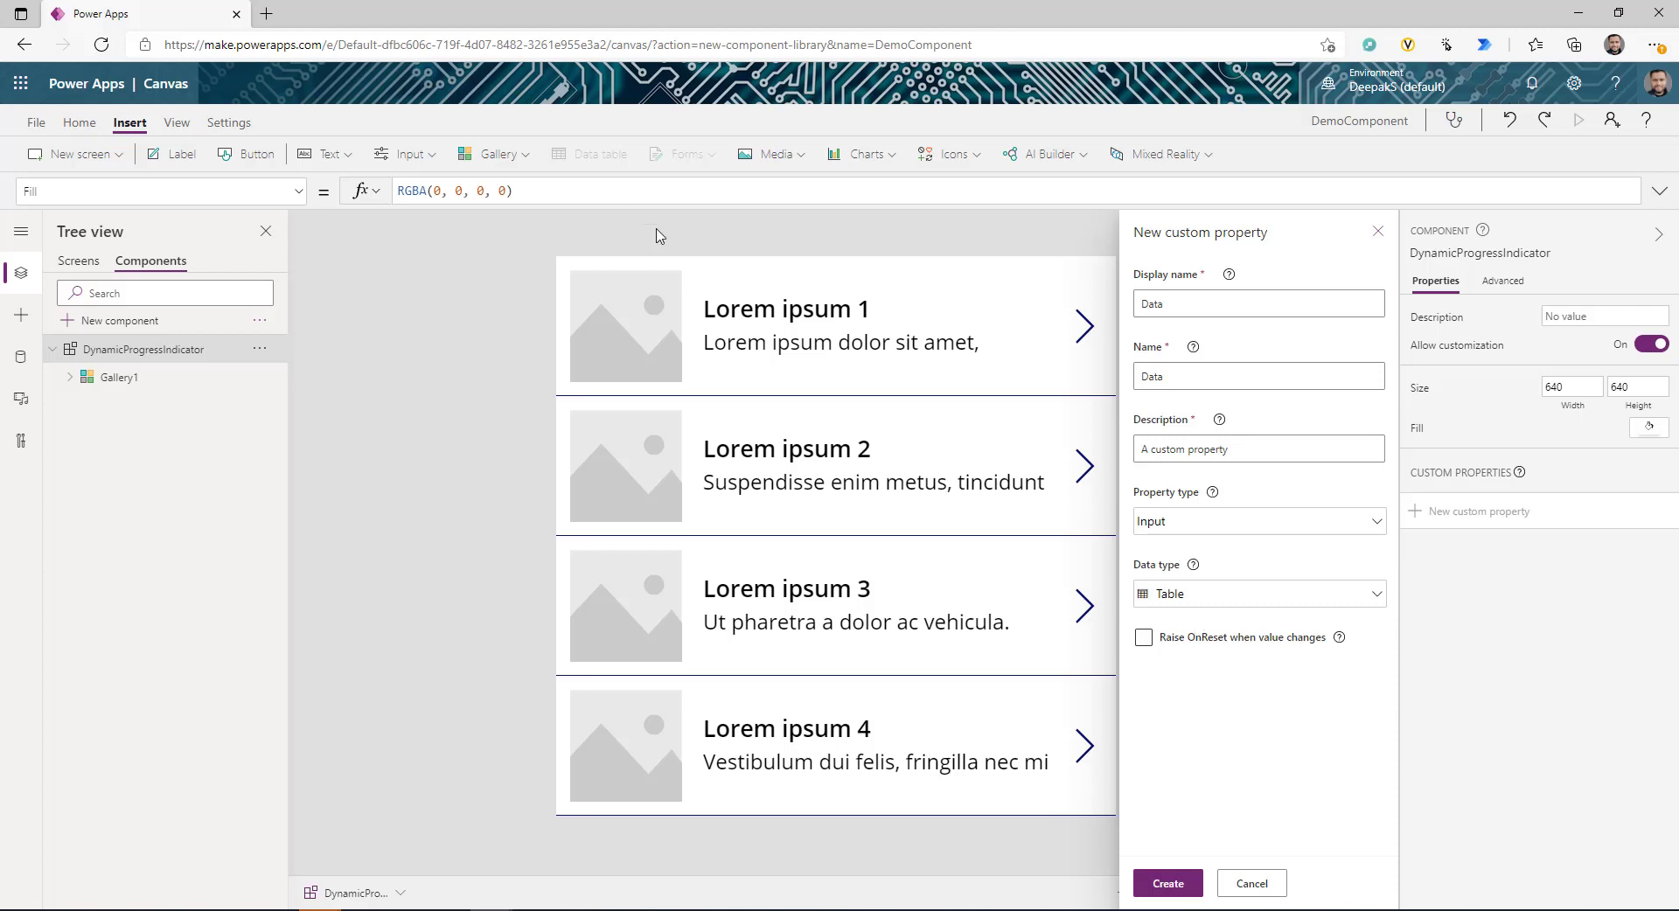
click(1150, 887)
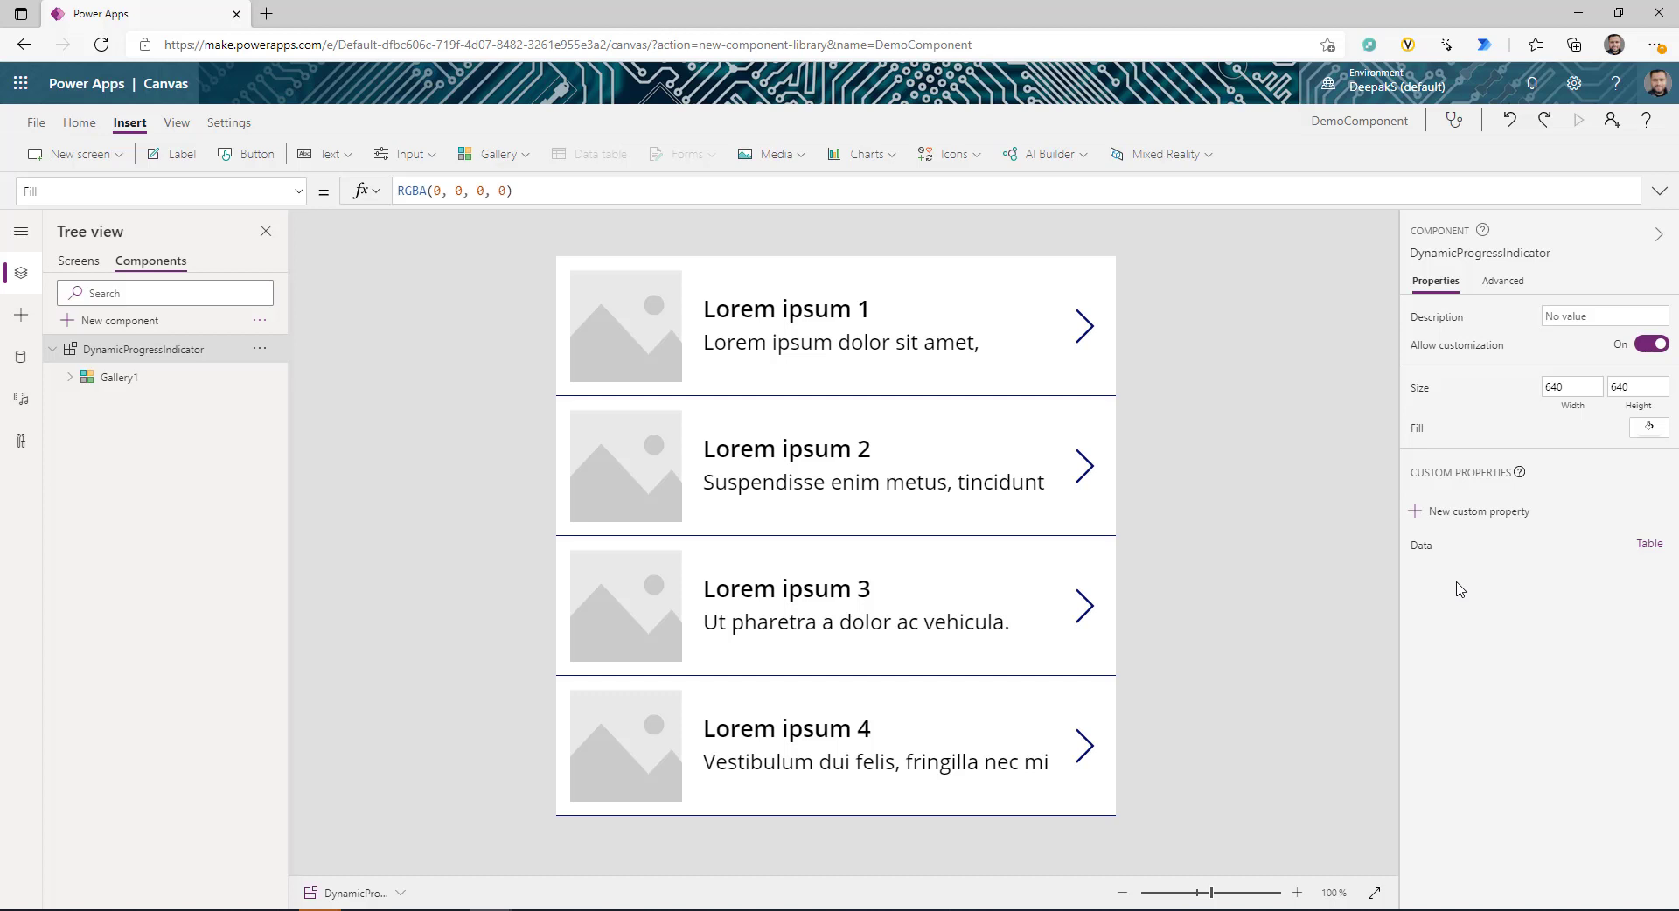
- Replace the Data property's default formula with the copied Table of records holding Id, Information1, Information2, Icon, Image and Status fields
click(1422, 546)
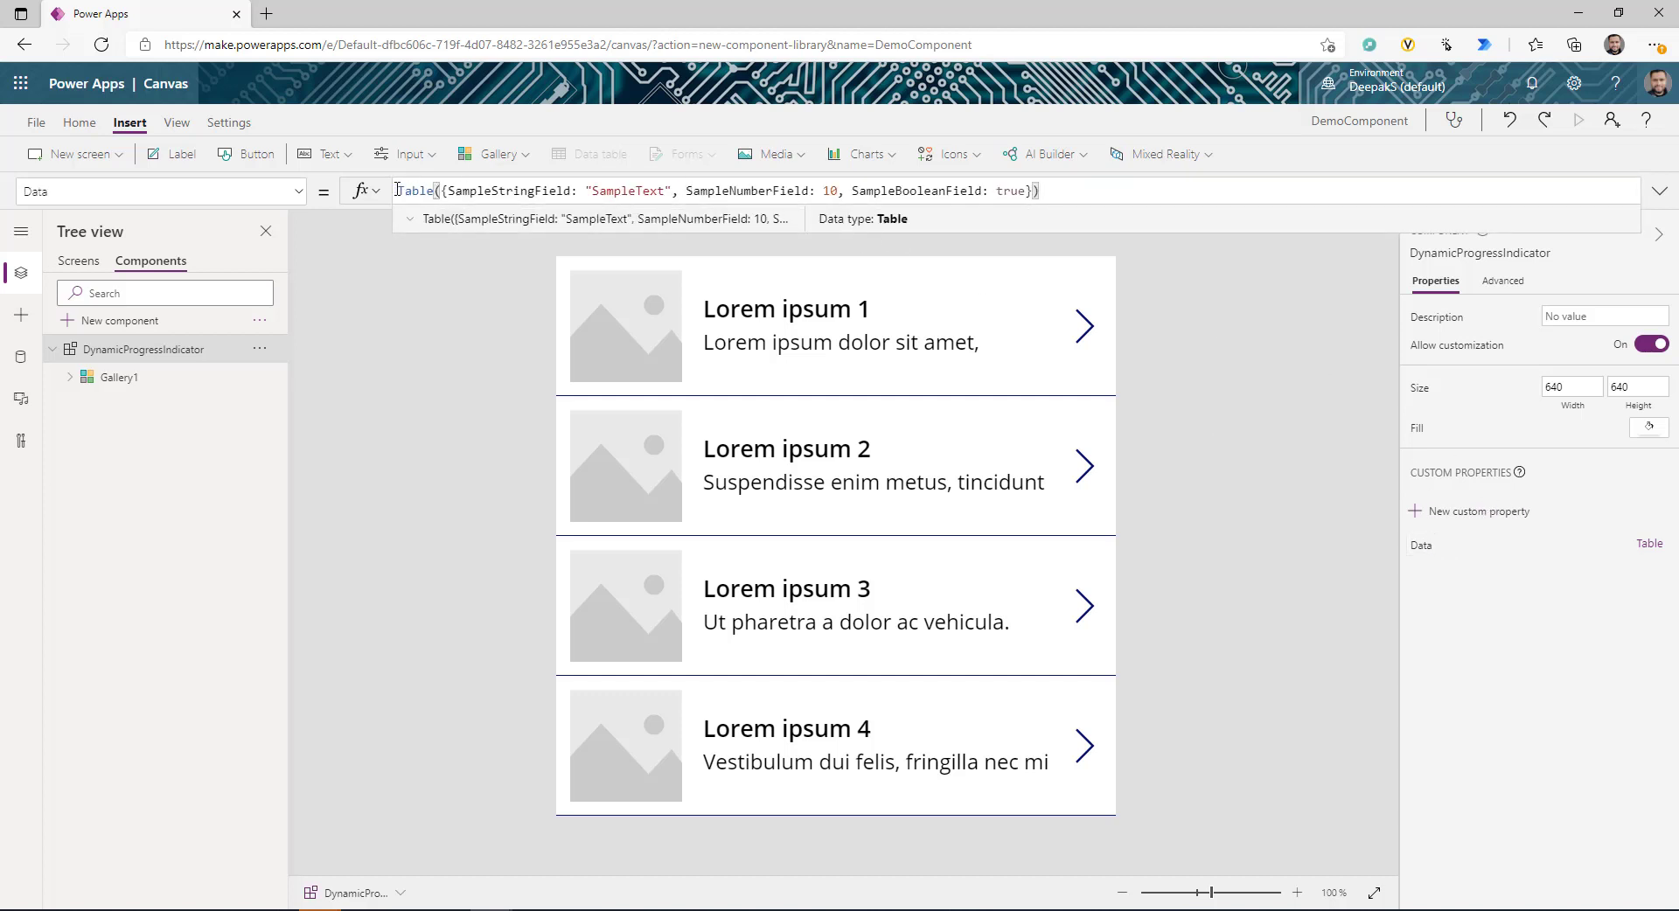
drag(397, 189, 1045, 191)
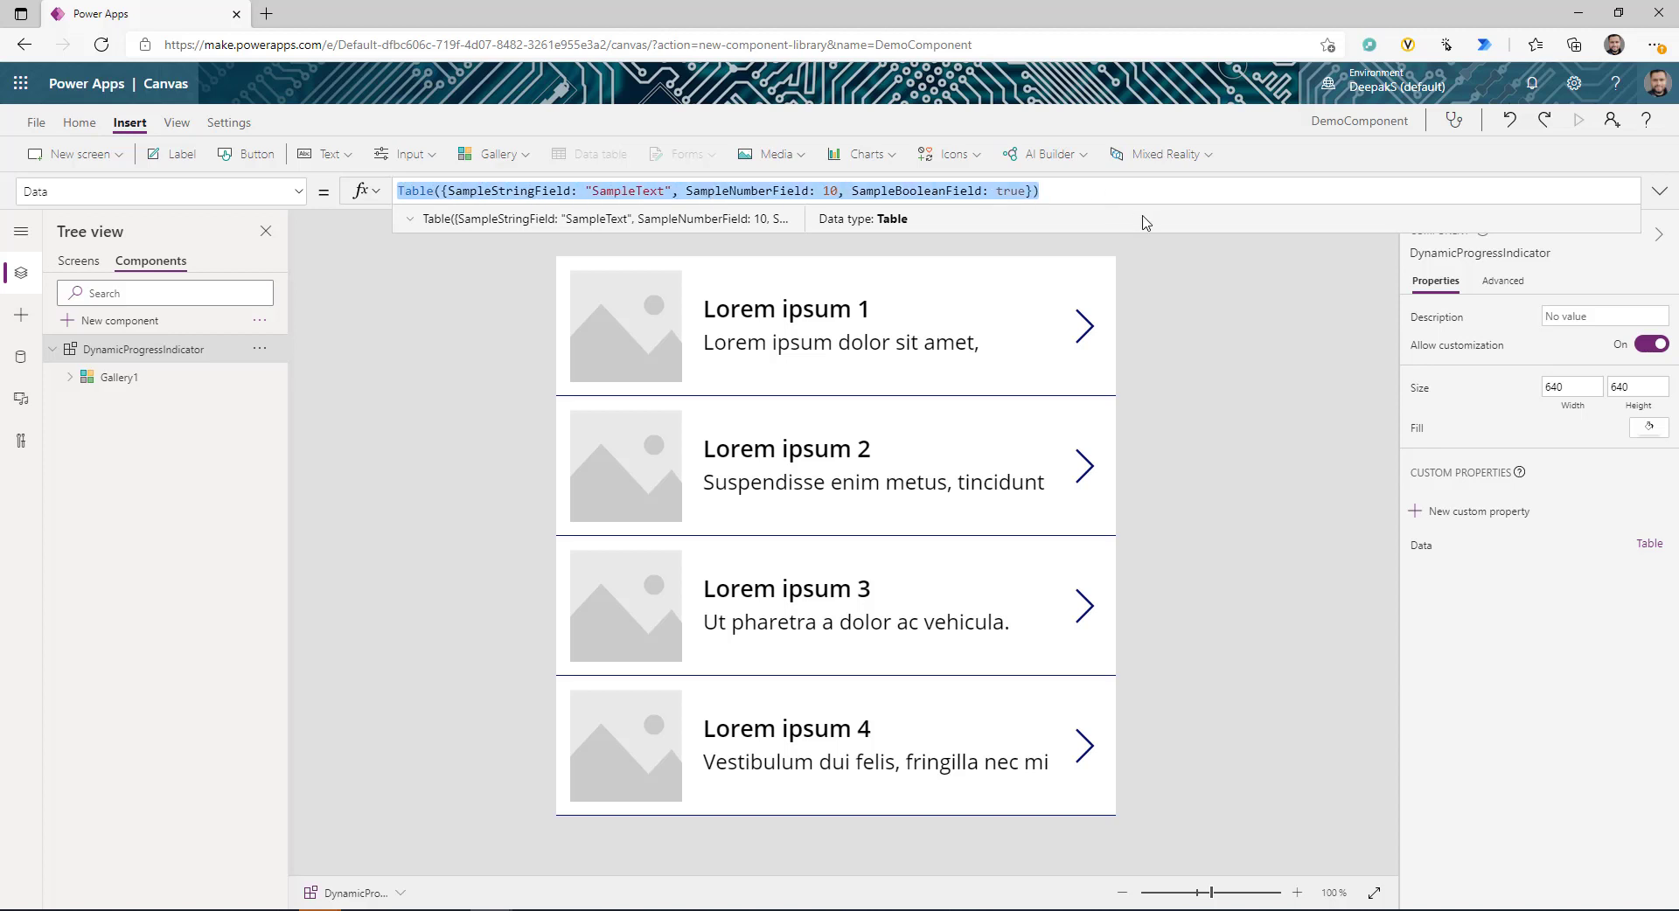
drag(1140, 232, 1137, 442)
click(1113, 205)
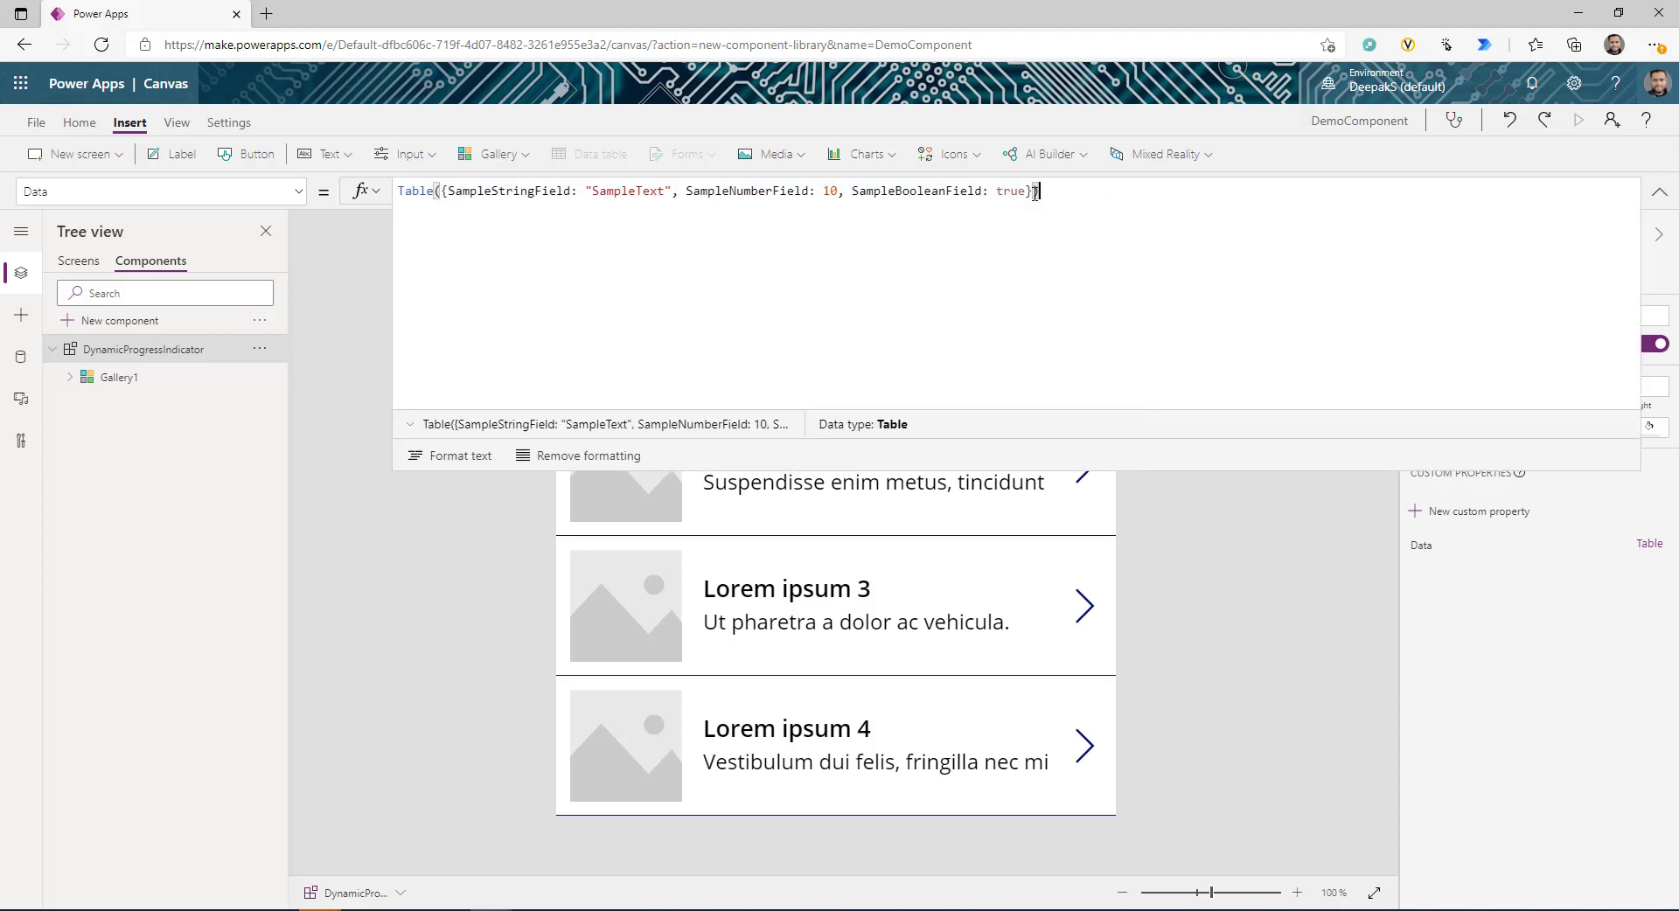
drag(1035, 191, 400, 188)
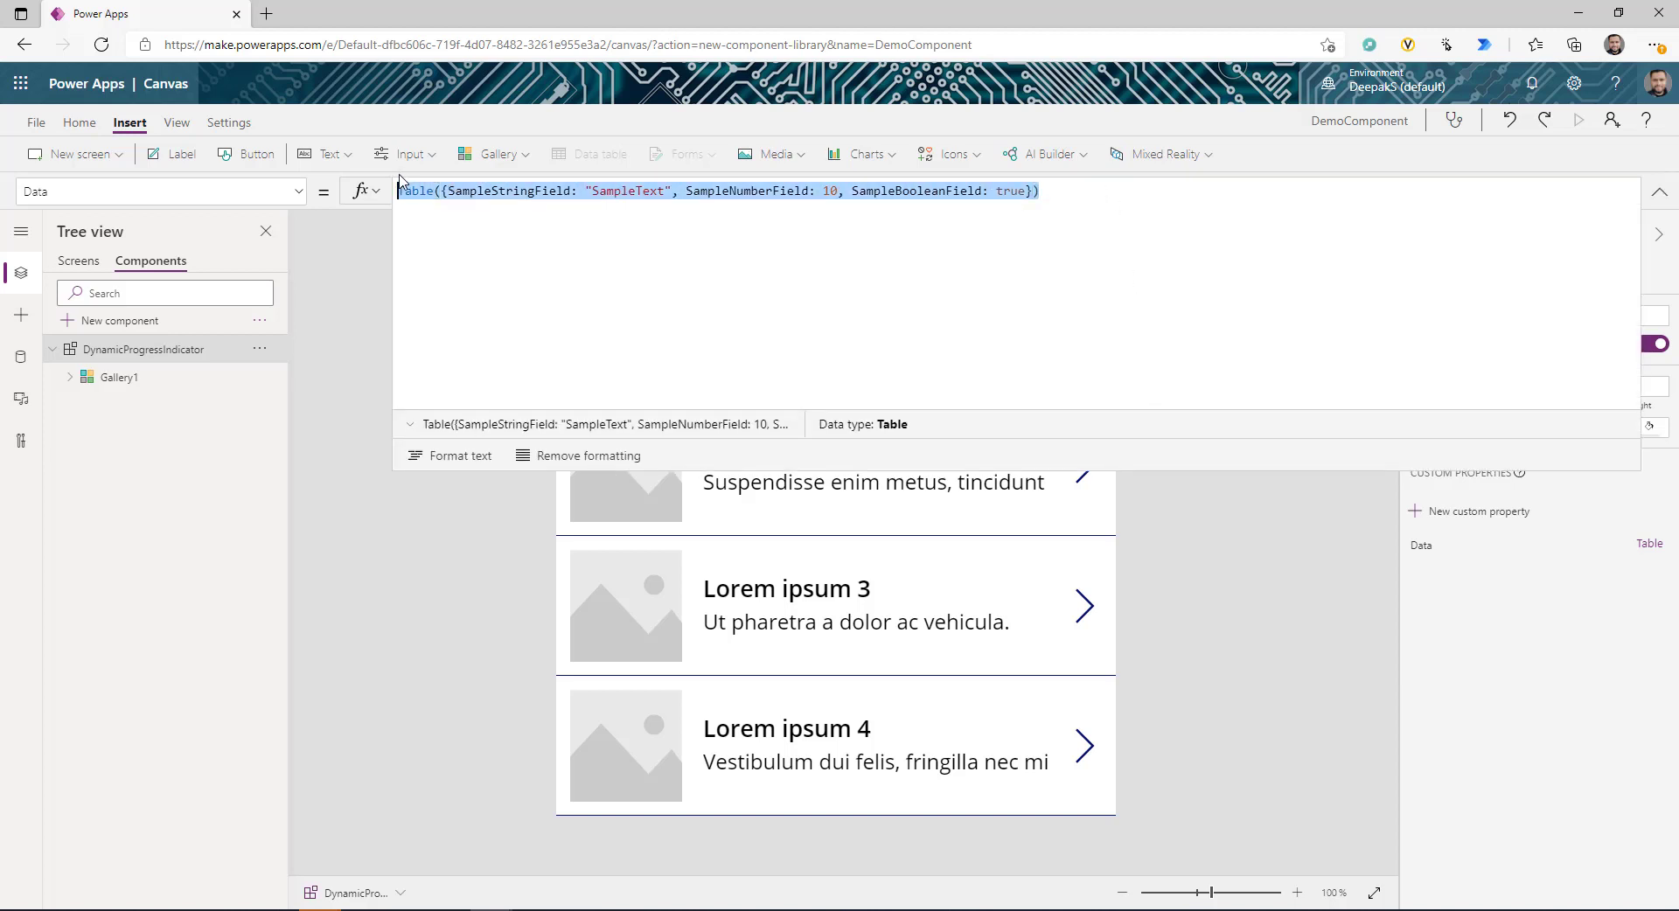
key(ctrl+v)
- Examine the record structure and fields in the Data property's table formula
scroll(704, 321, up, 5)
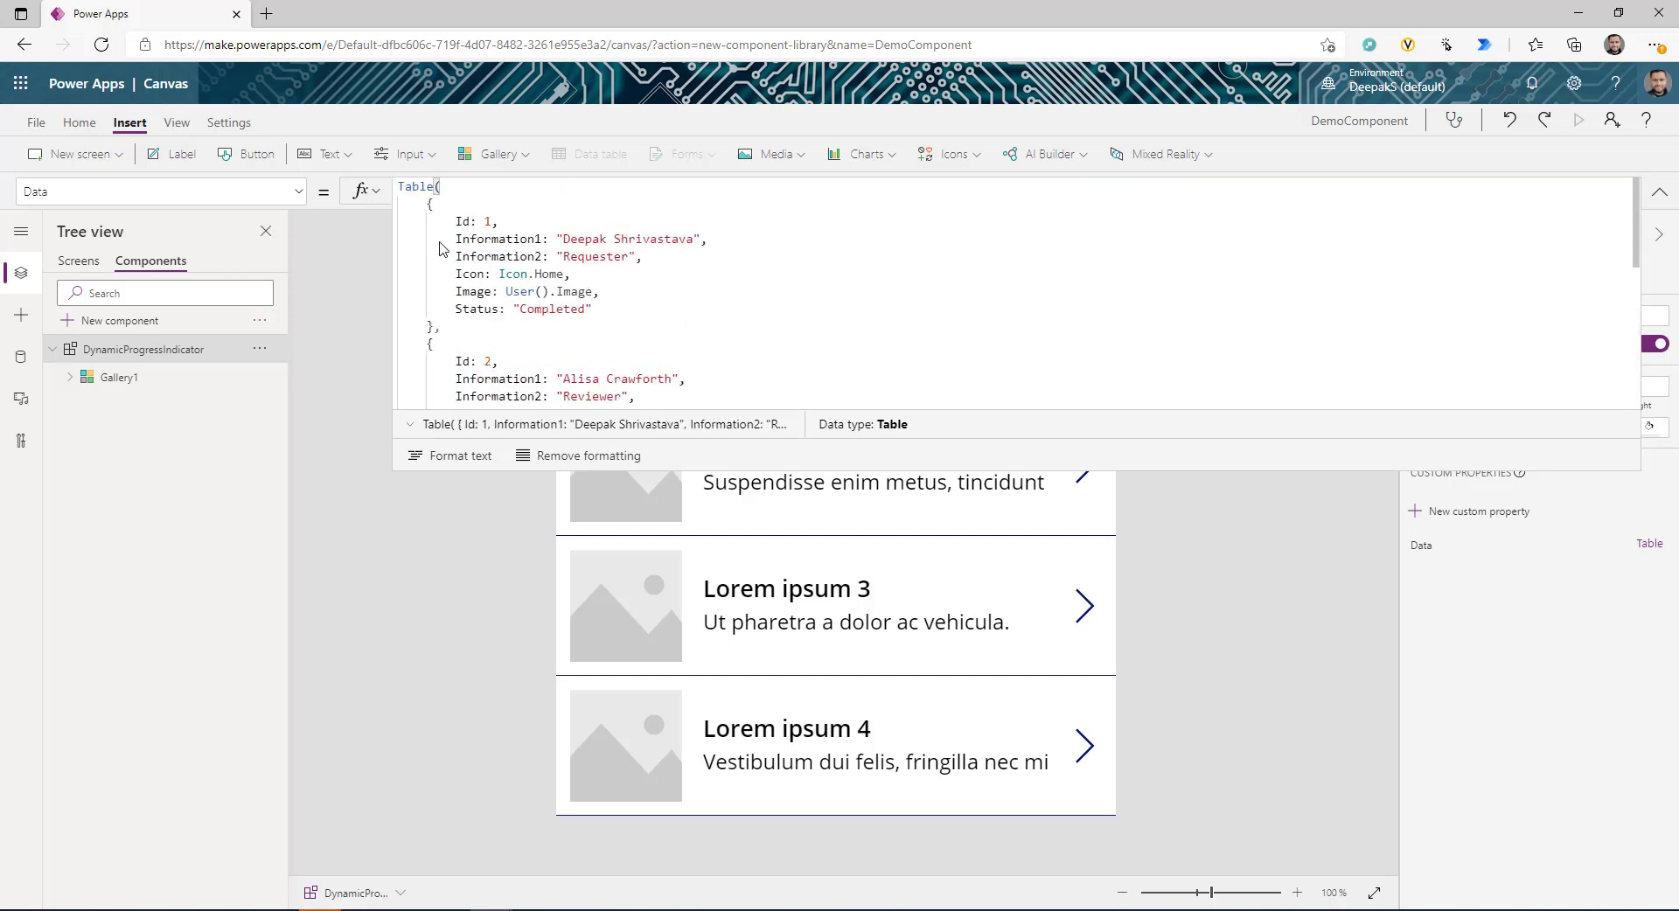
click(427, 208)
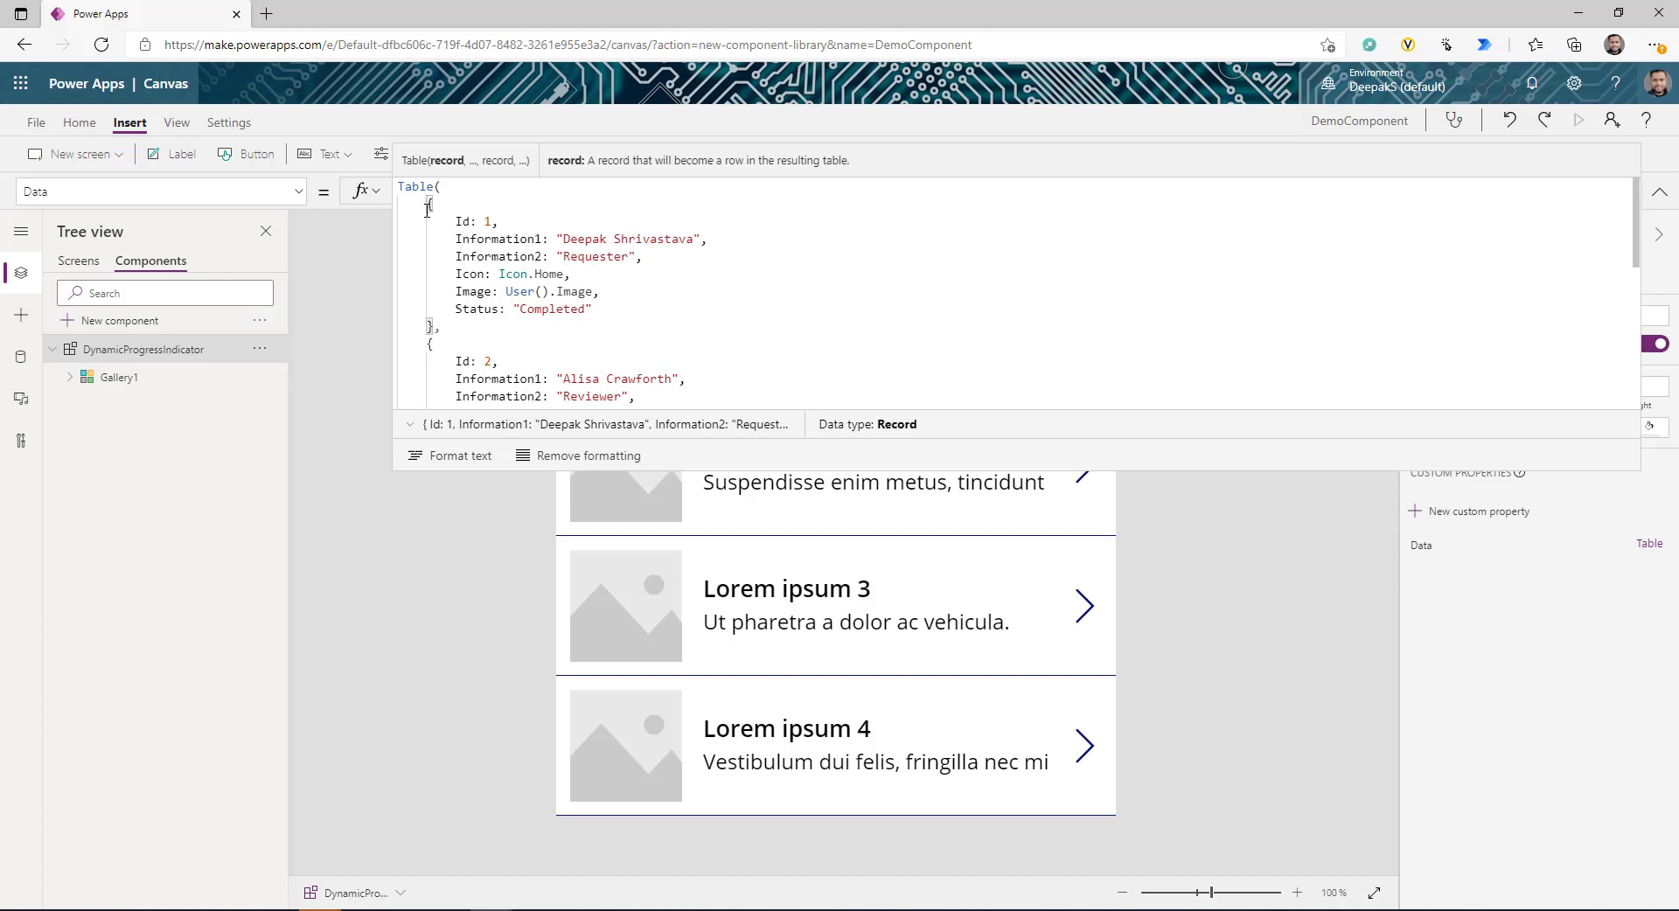
drag(428, 207, 440, 326)
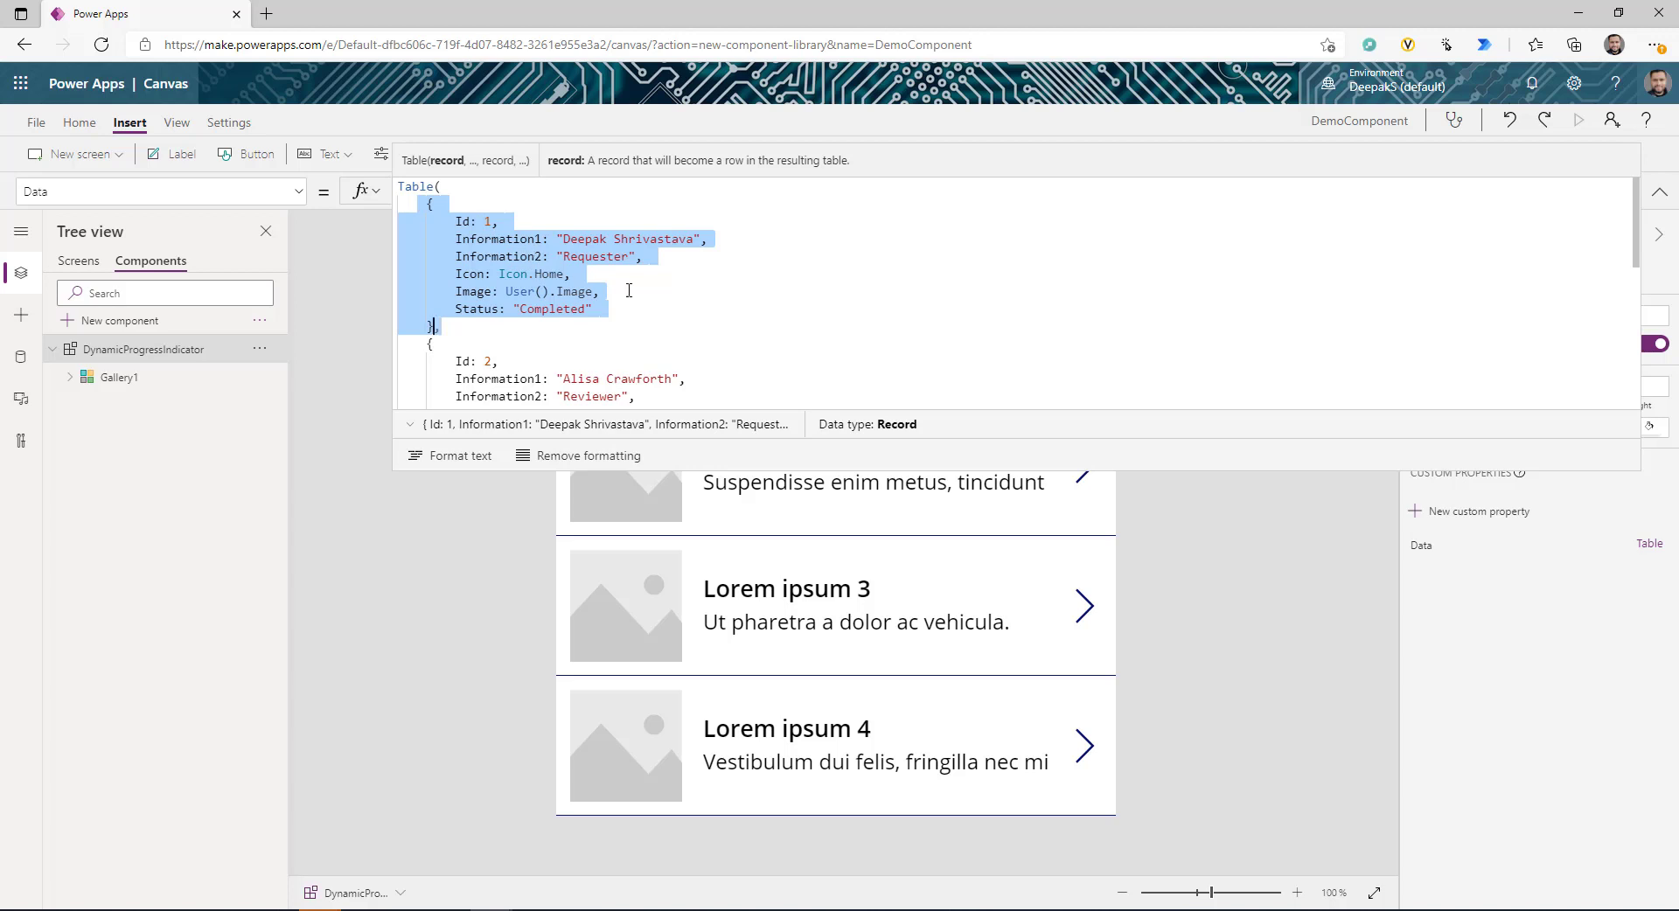
click(472, 274)
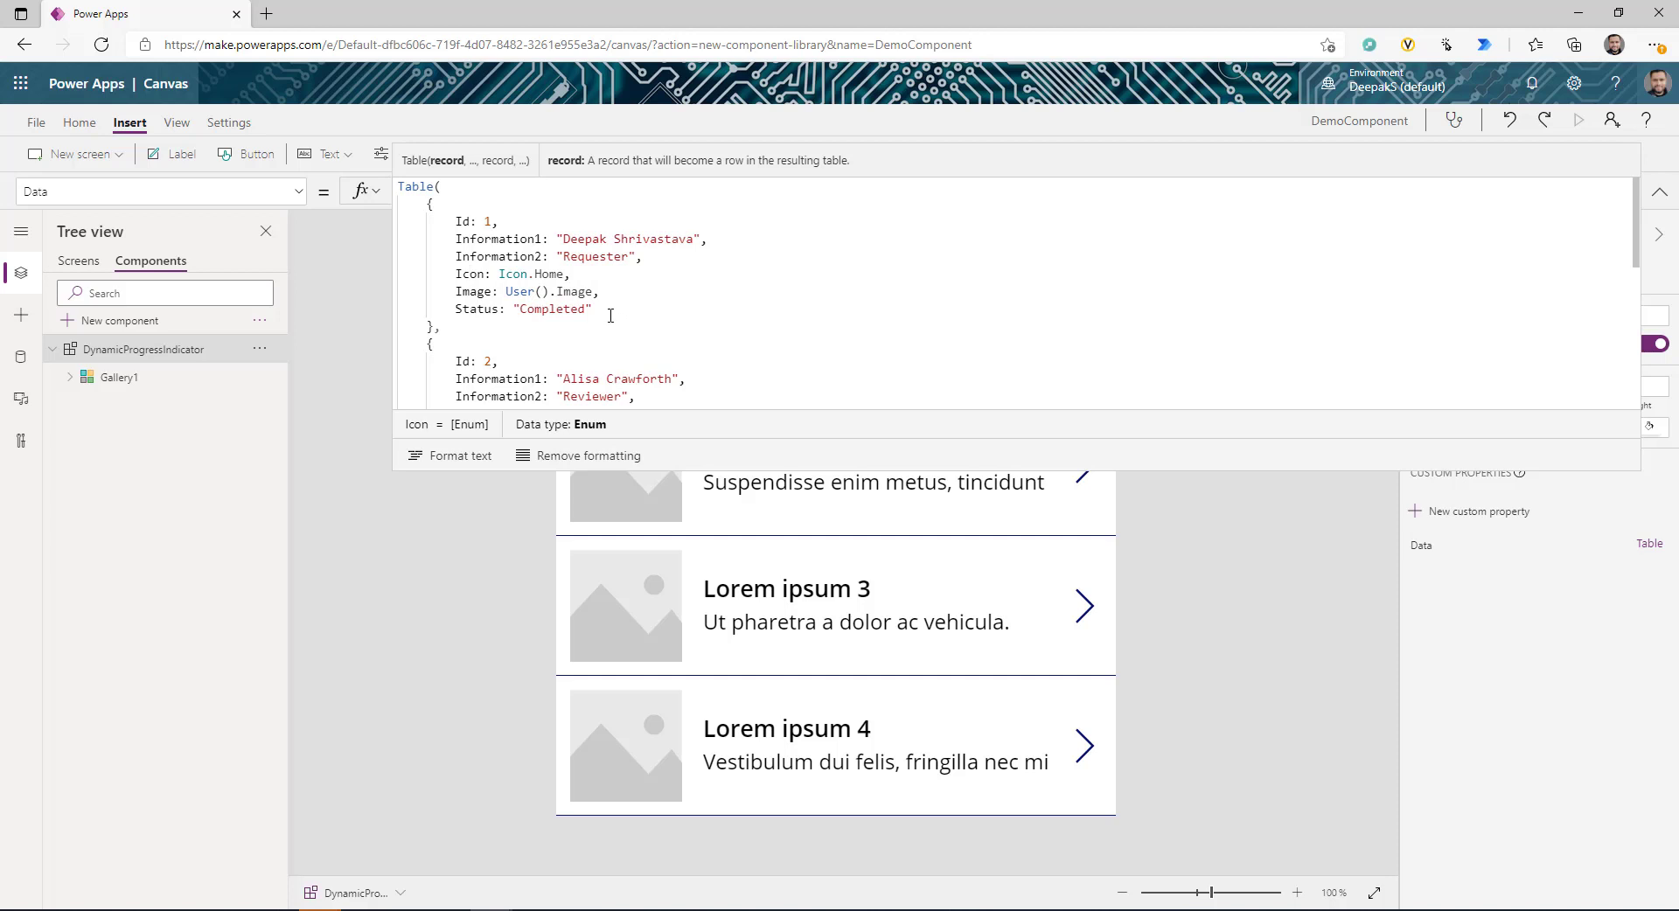
double_click(475, 312)
click(619, 316)
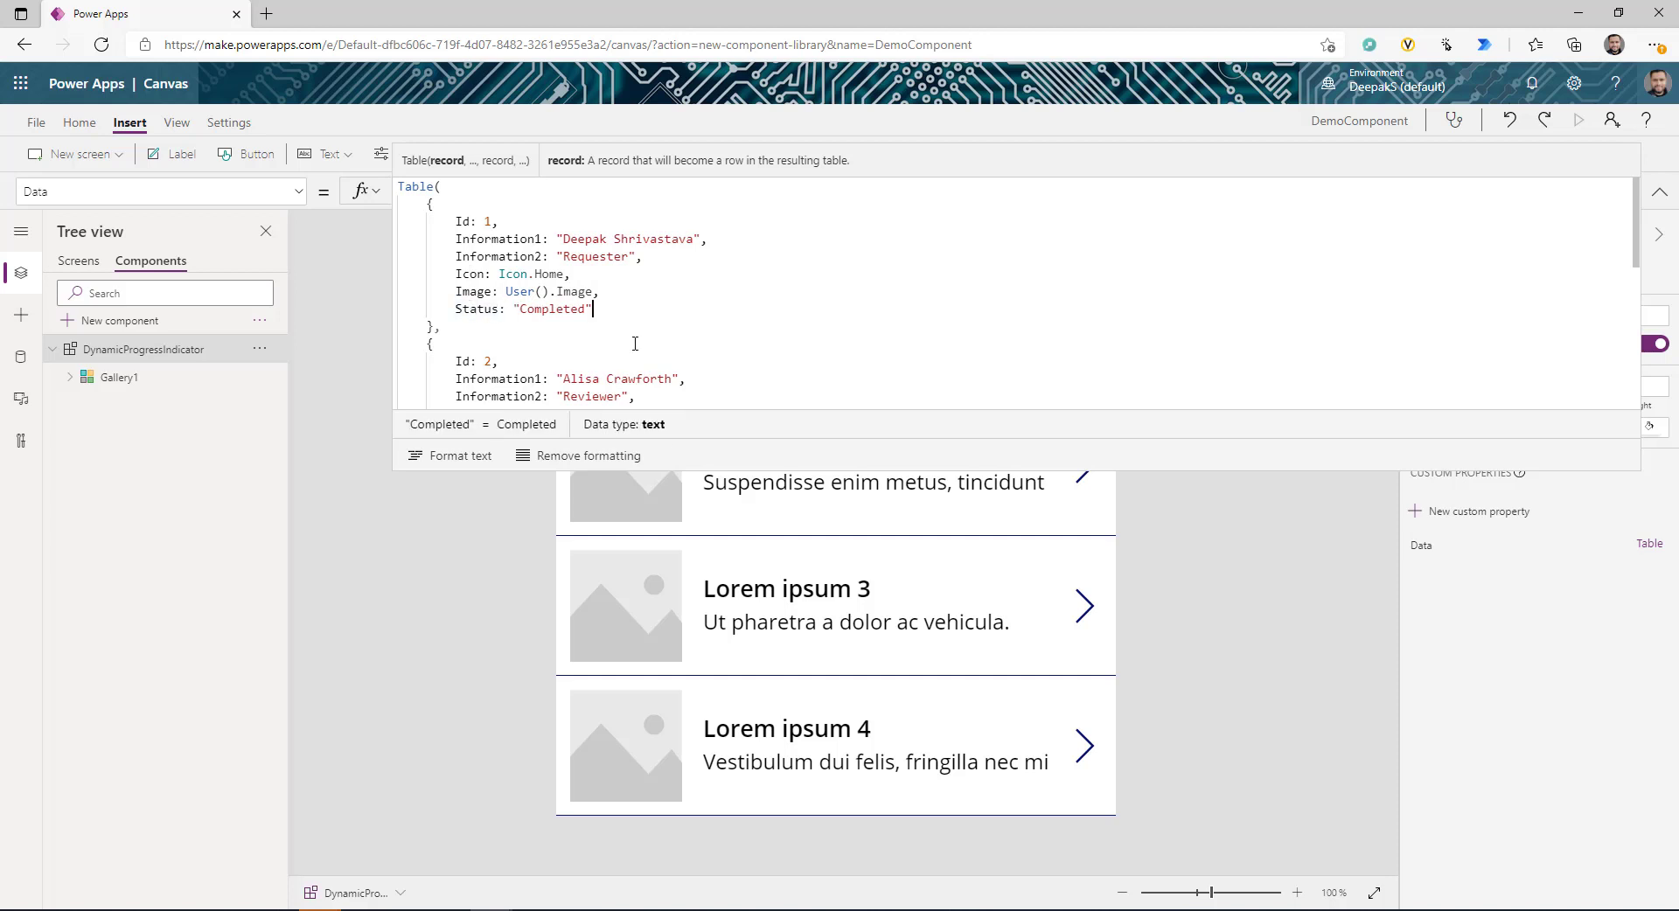
scroll(633, 341, down, 4)
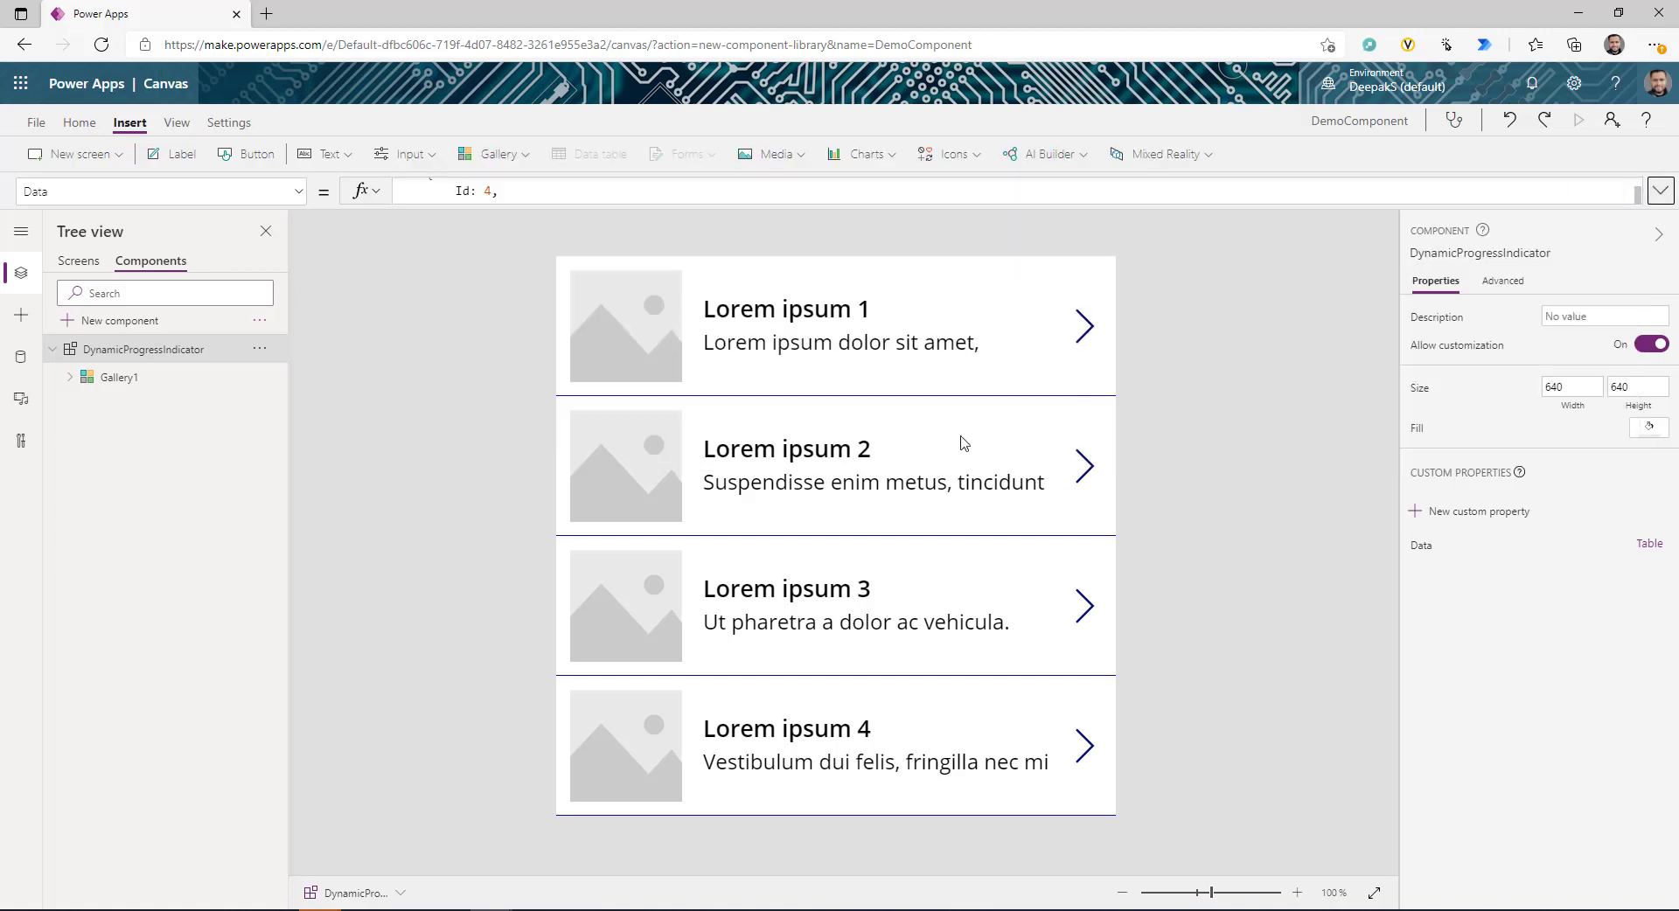
- Set the Items property of Gallery1 to DynamicProgressIndicator.Data
click(131, 378)
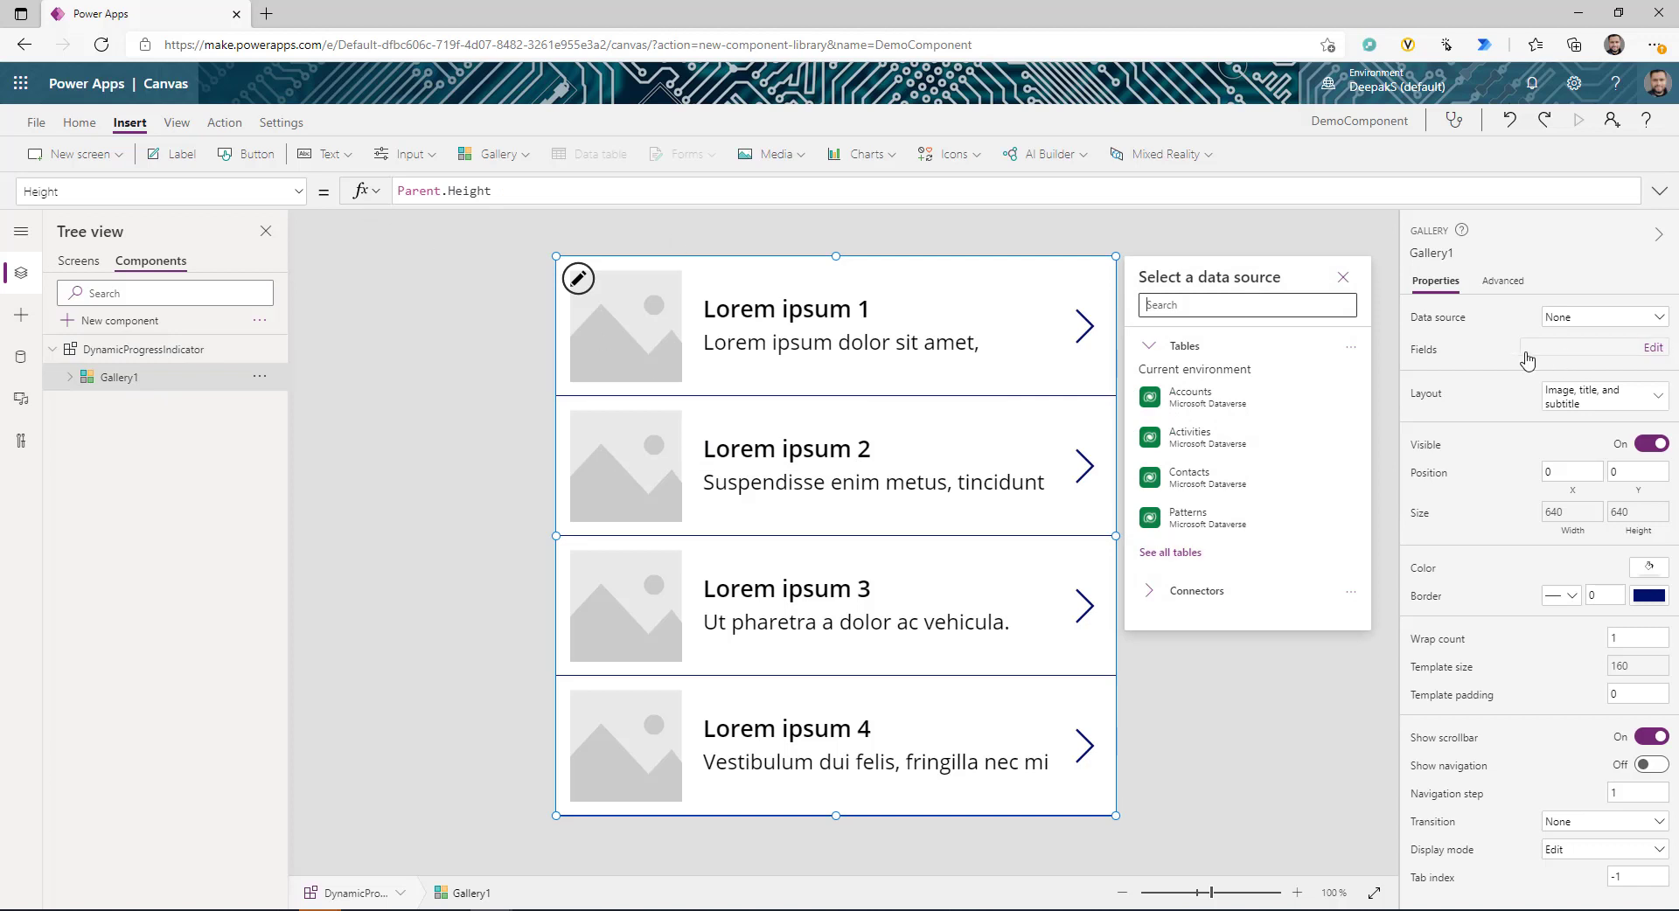
click(1426, 318)
double_click(466, 190)
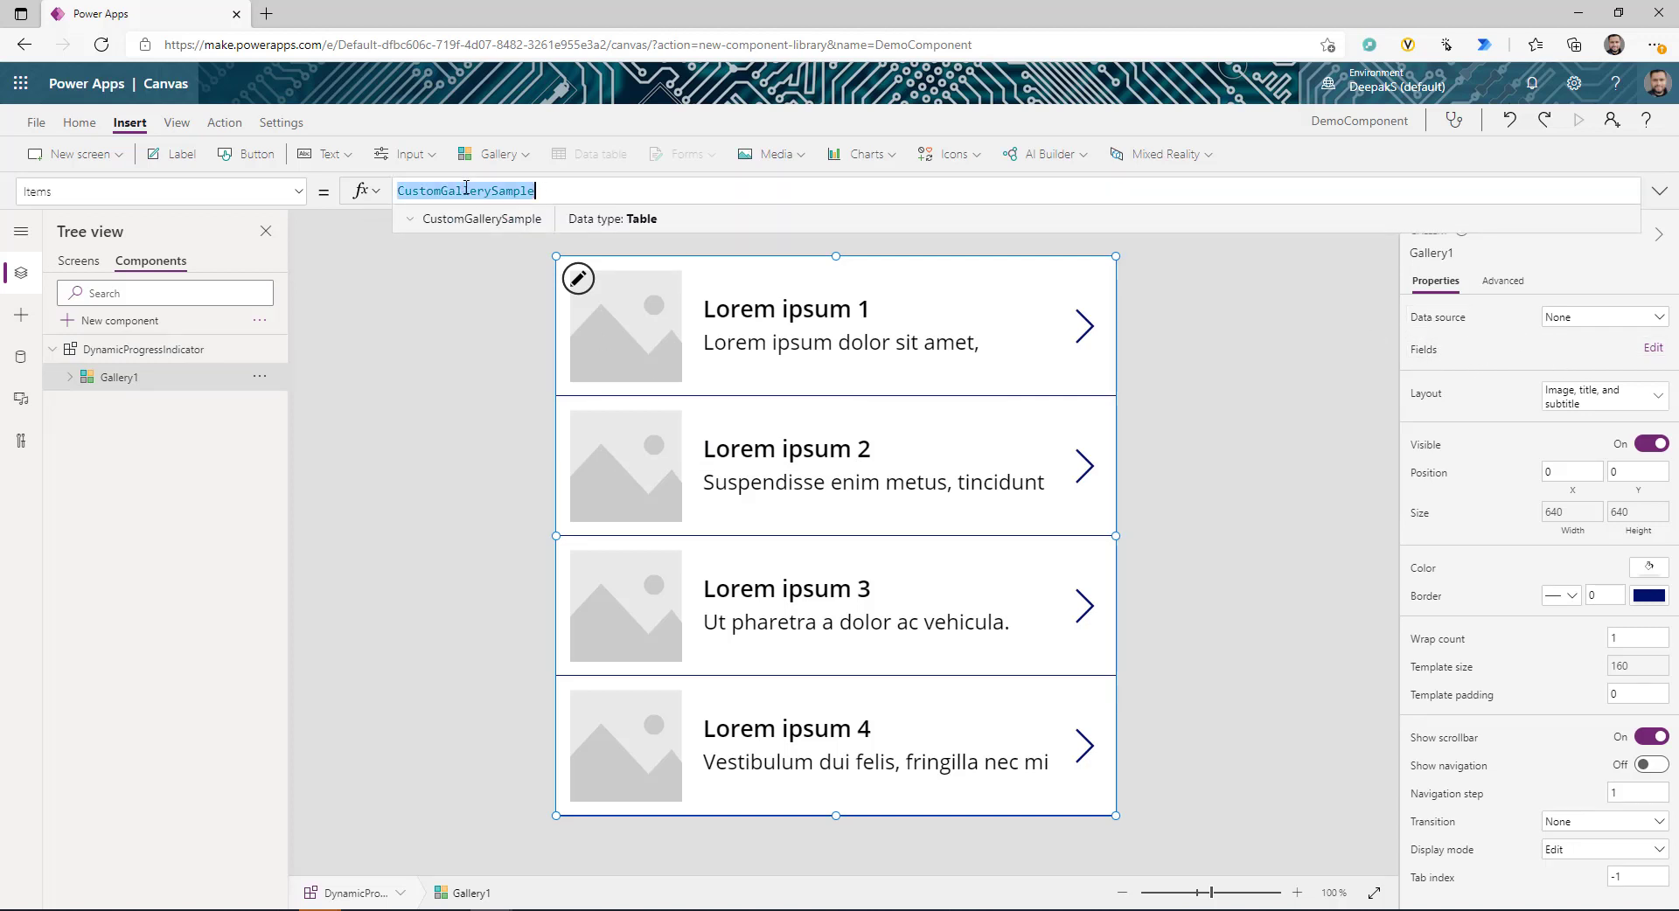
text(dyn)
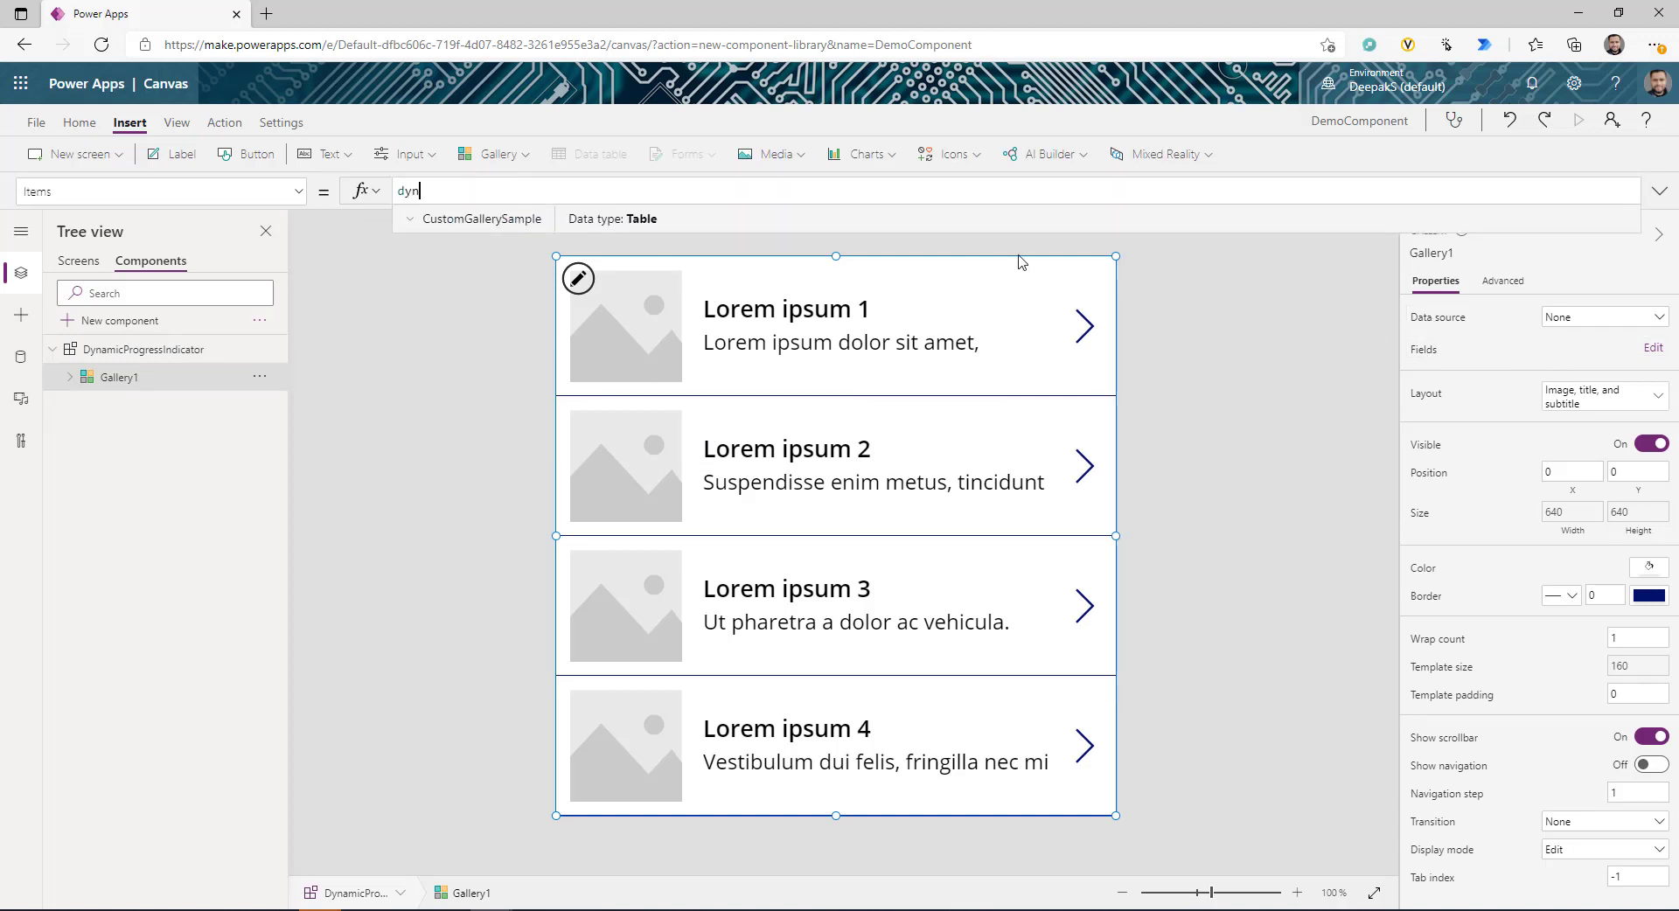
text(a)
key(Down)
key(Return)
text(.)
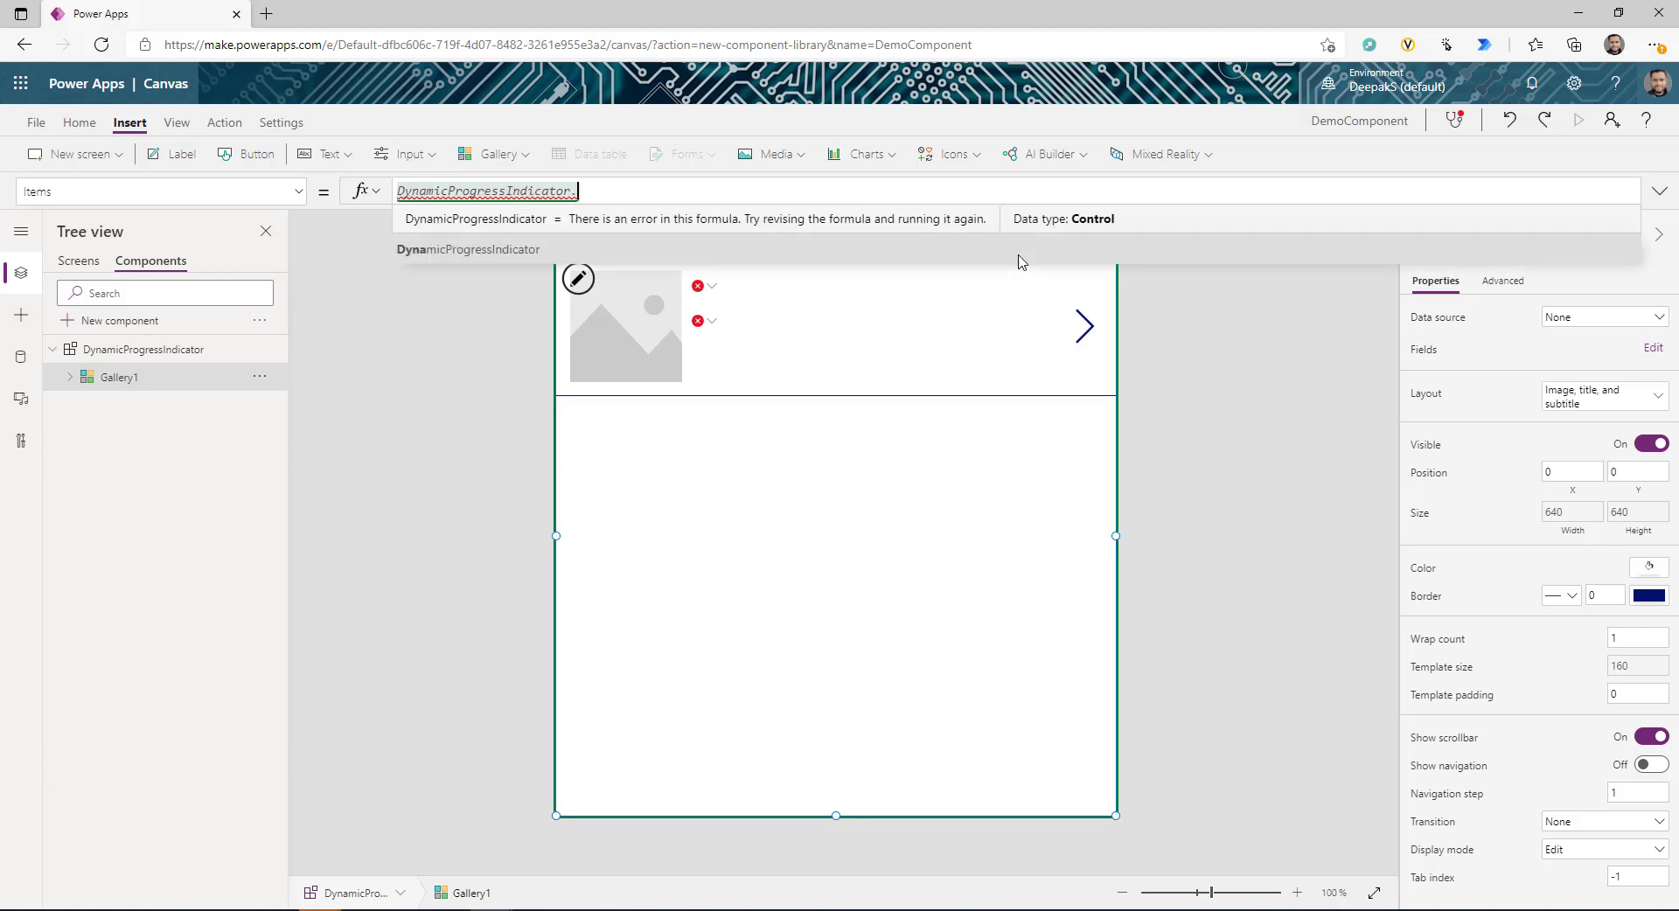
text(Data)
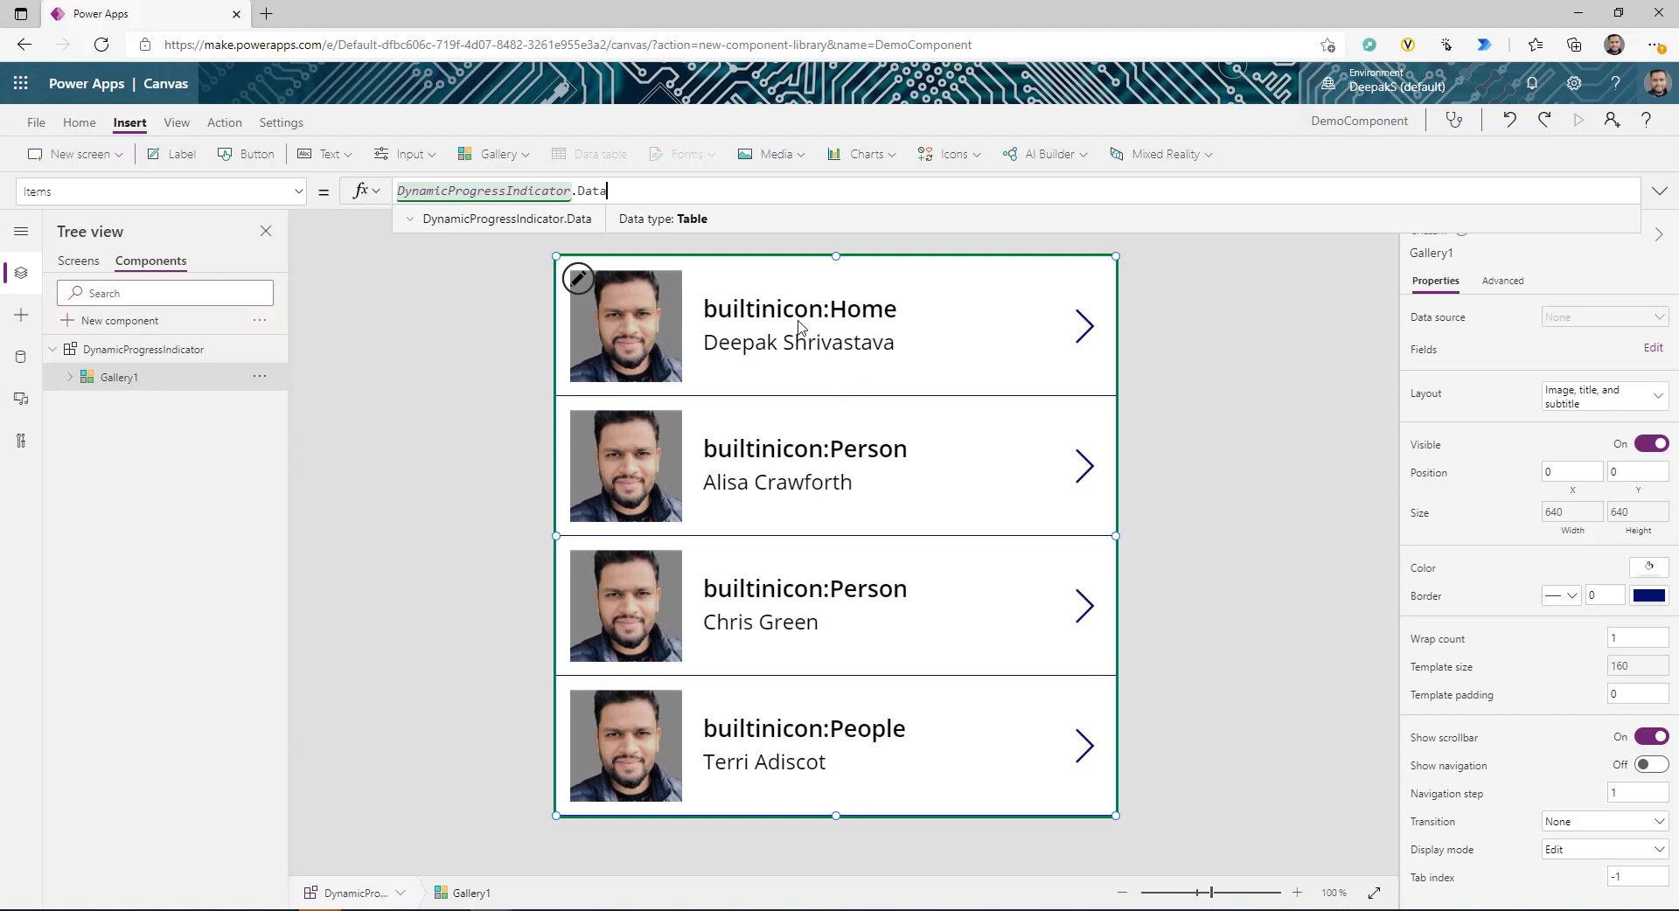
- Set the gallery's title text to ThisItem.Information1 and its subtitle text to ThisItem.Information2
click(861, 328)
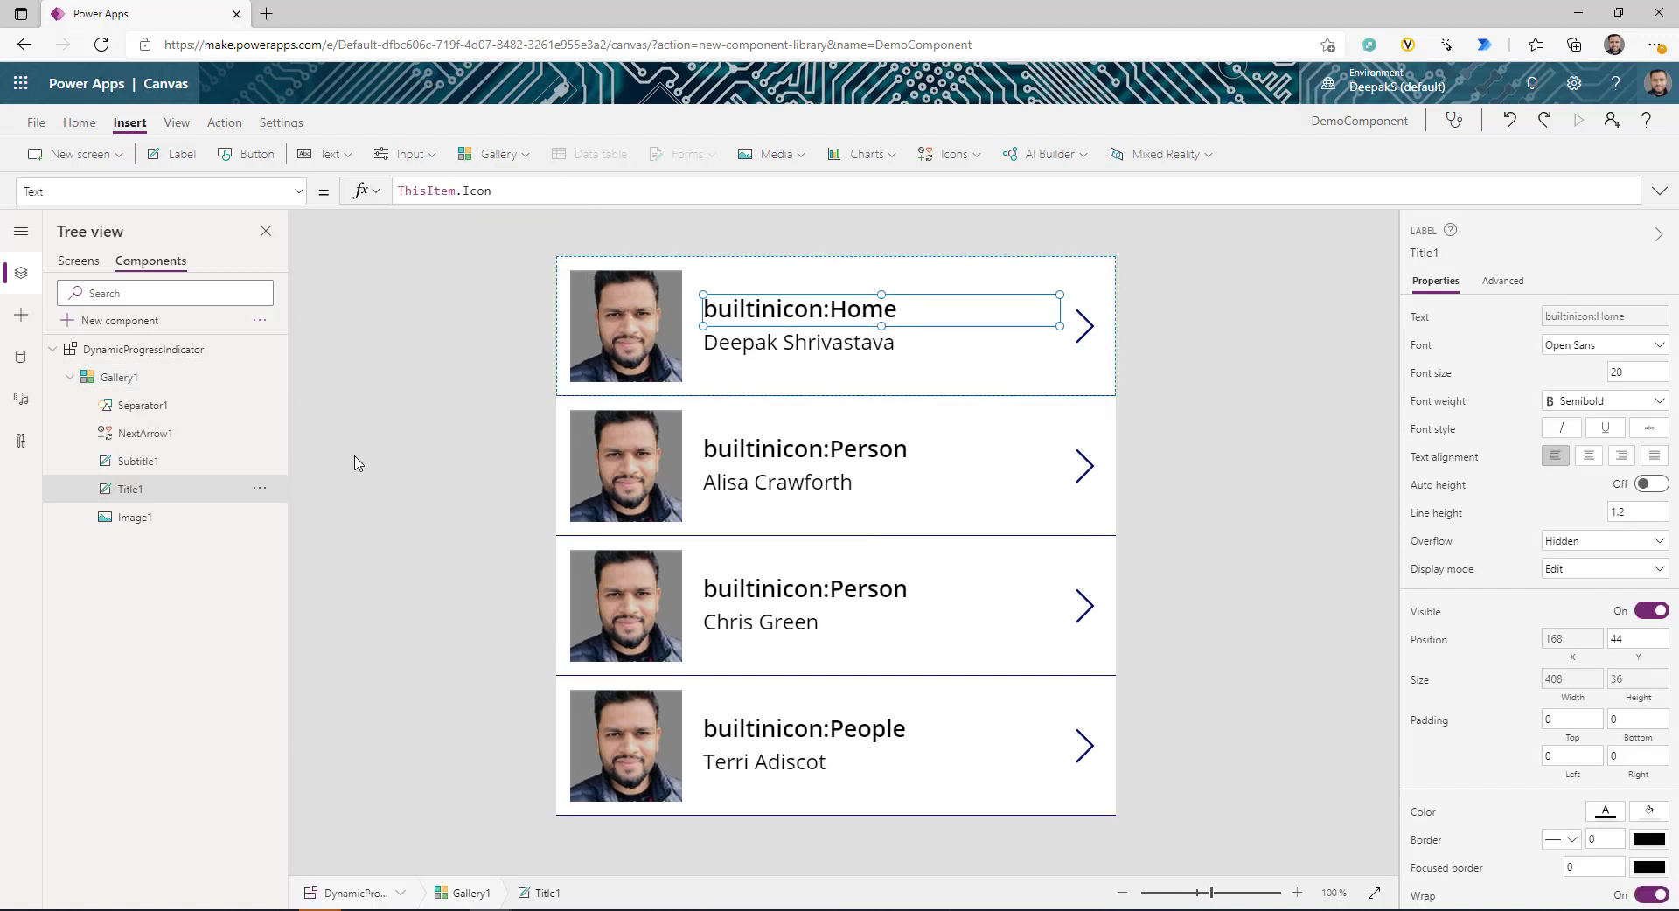
double_click(490, 194)
text(info)
key(Tab)
click(840, 342)
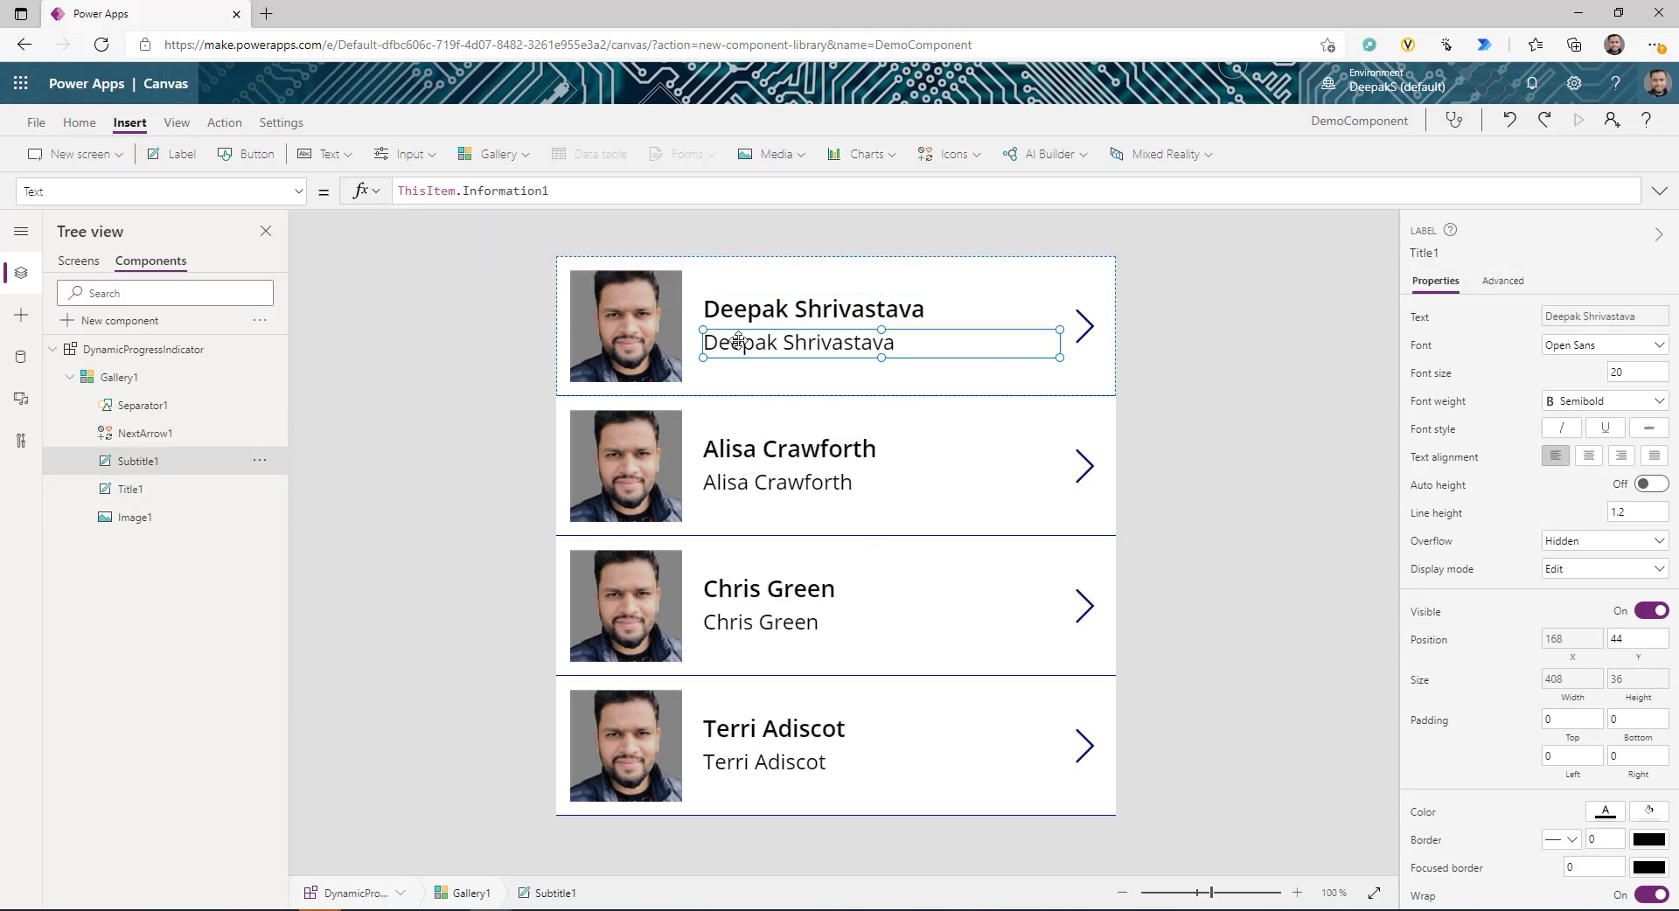
double_click(487, 191)
text(info)
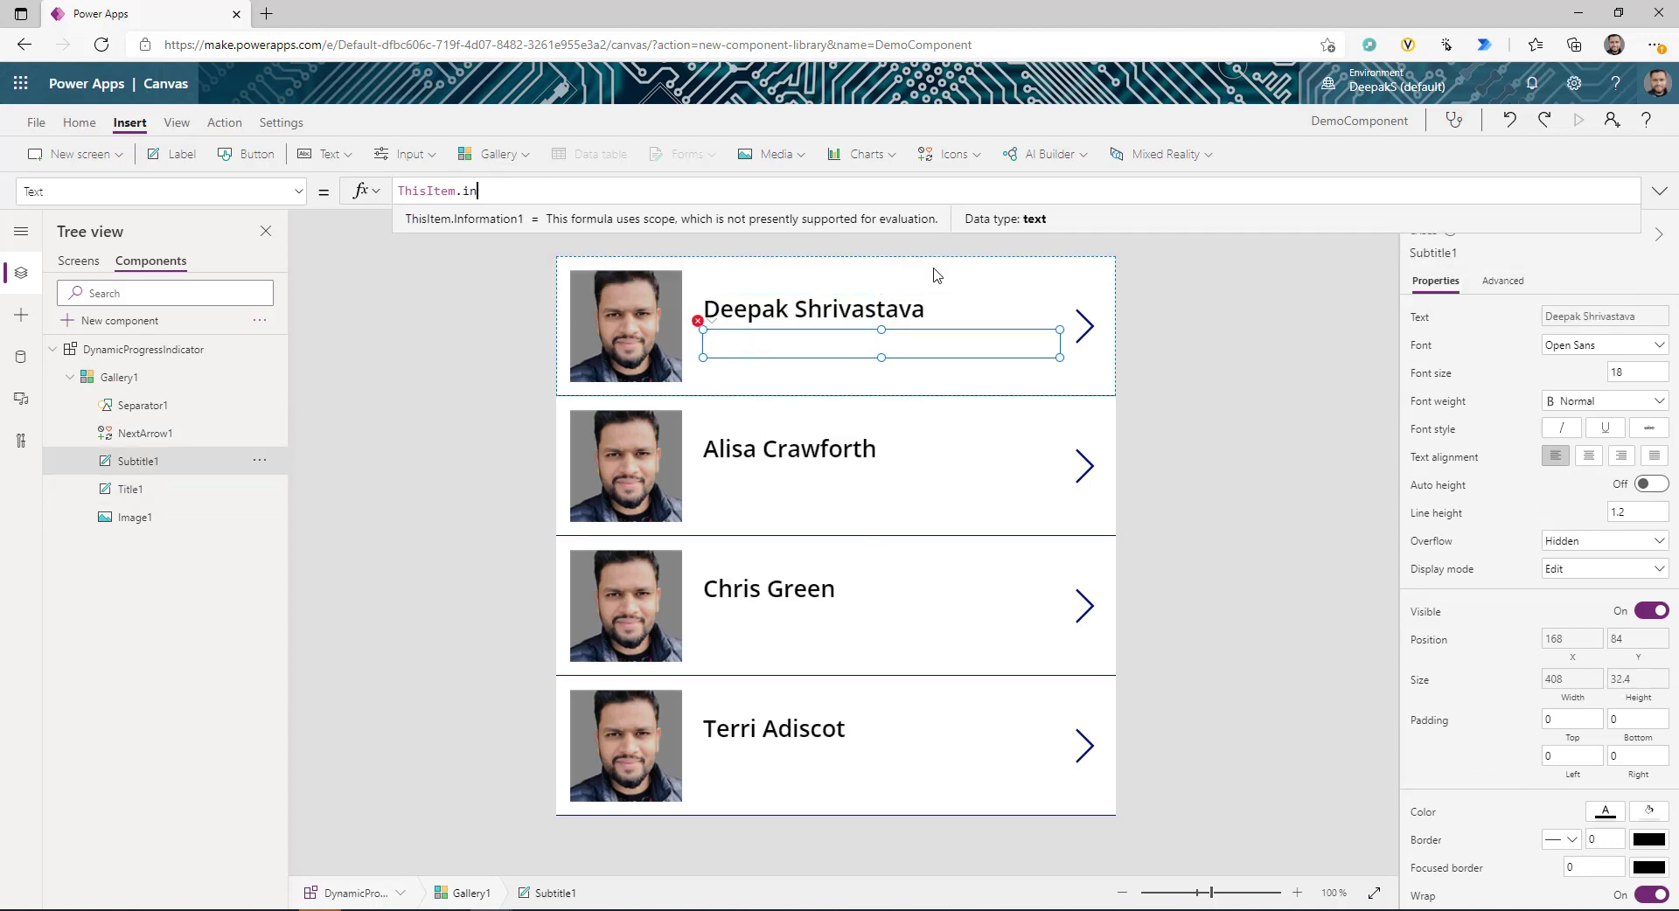
key(Down)
key(Tab)
- Delete the Separator1 line from the gallery template
click(140, 405)
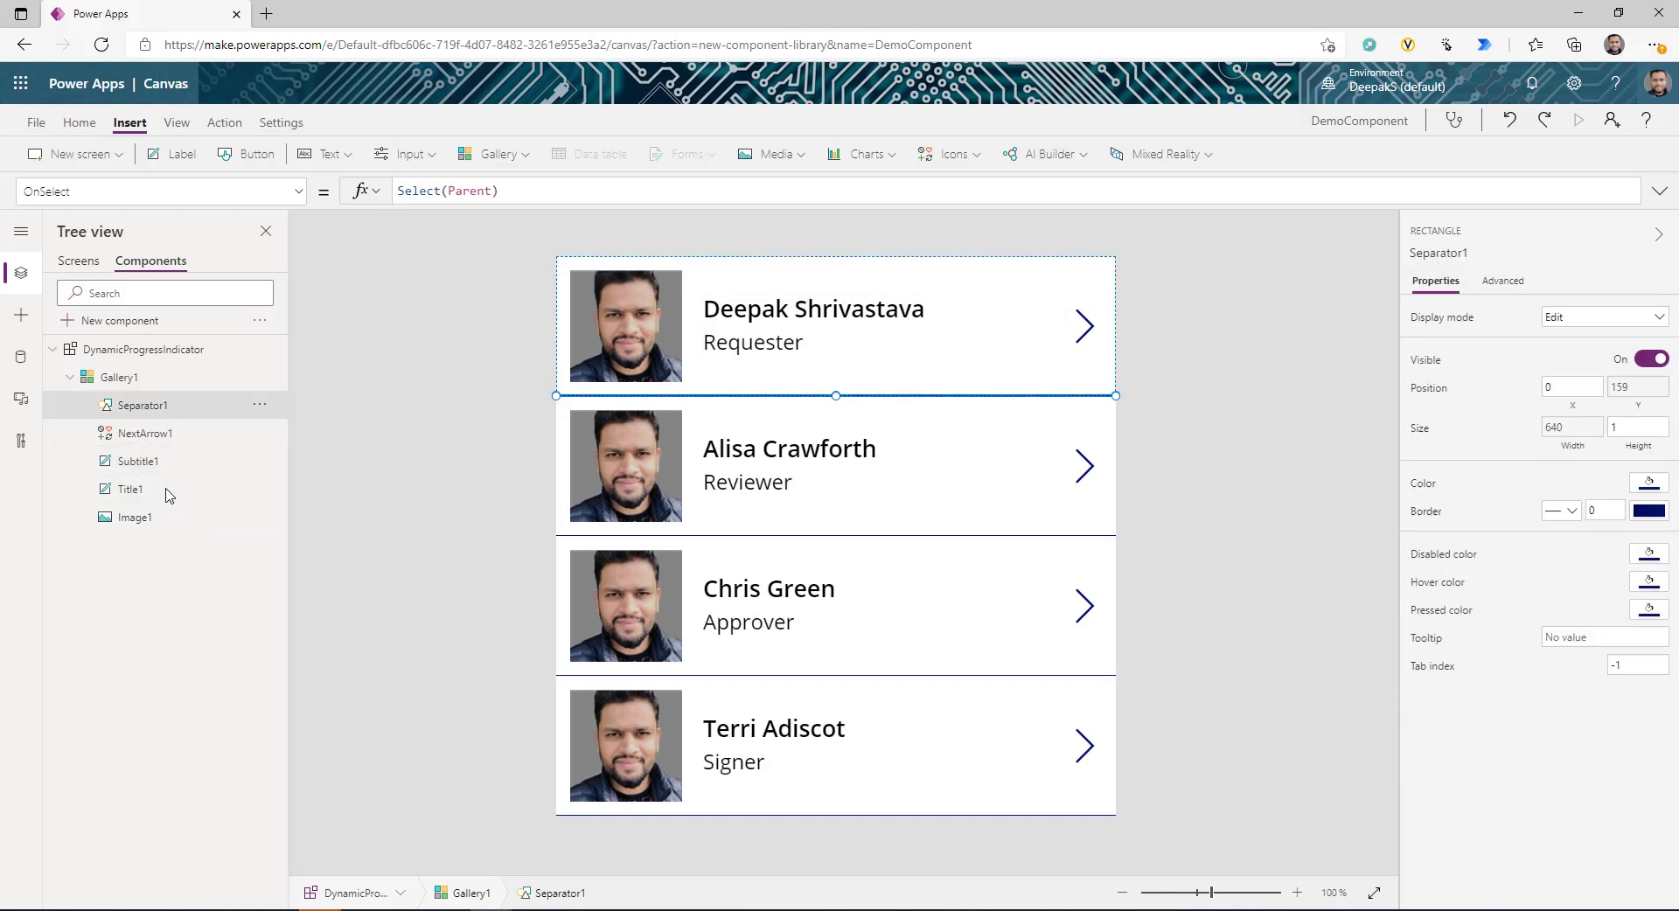
key(Delete)
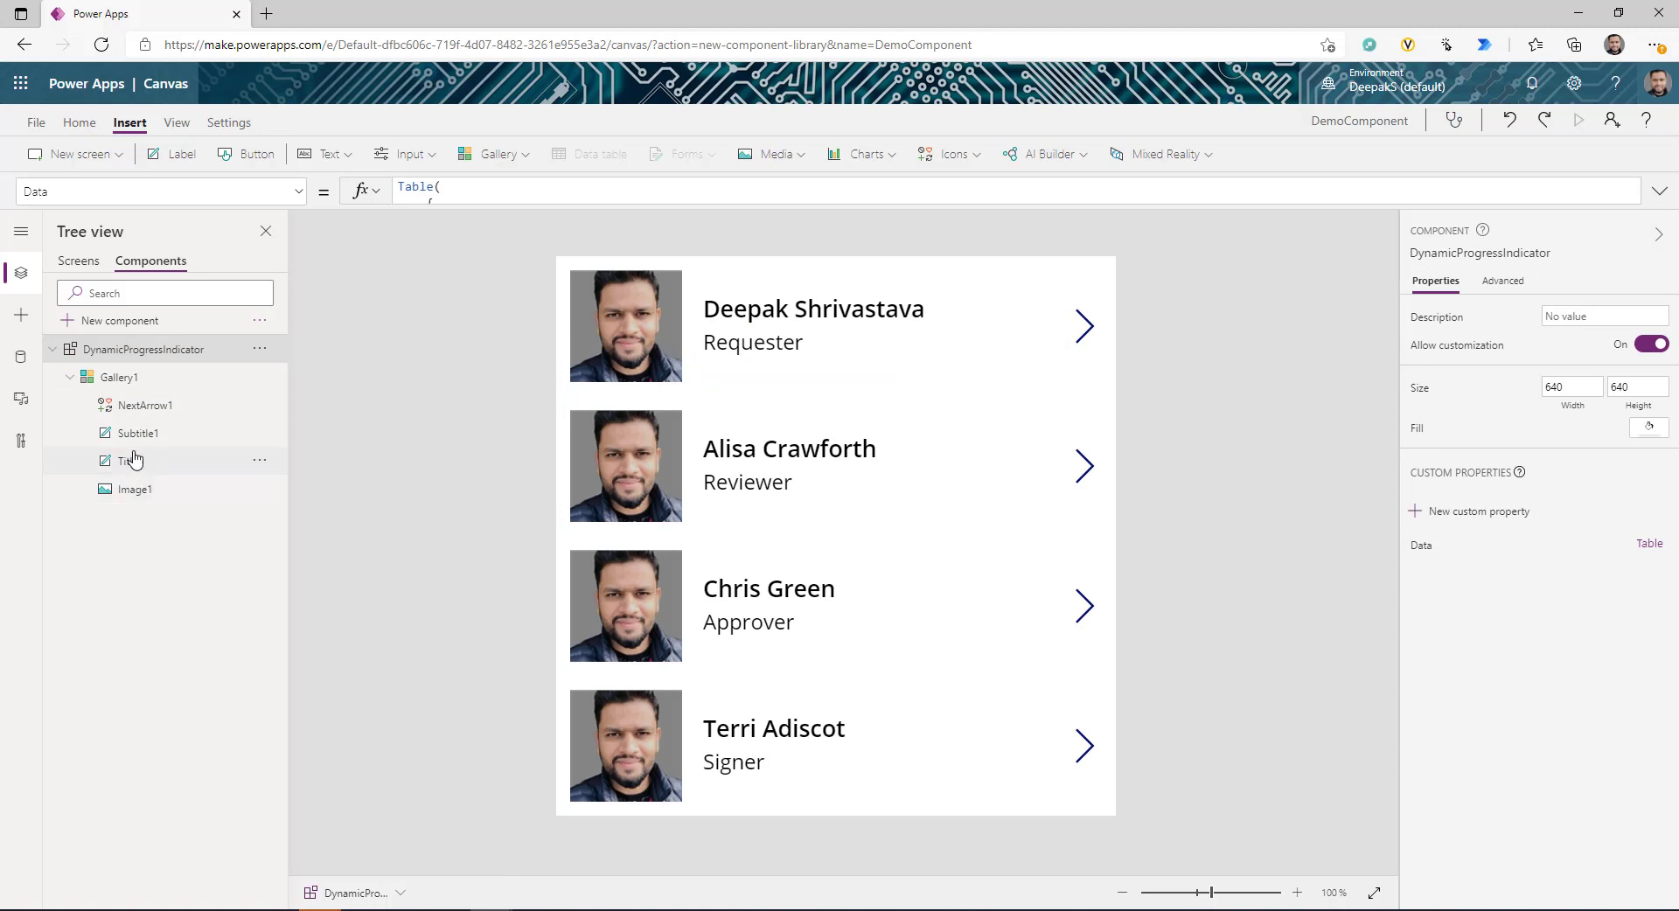
- Insert a horizontal container into the template of Gallery1
click(141, 407)
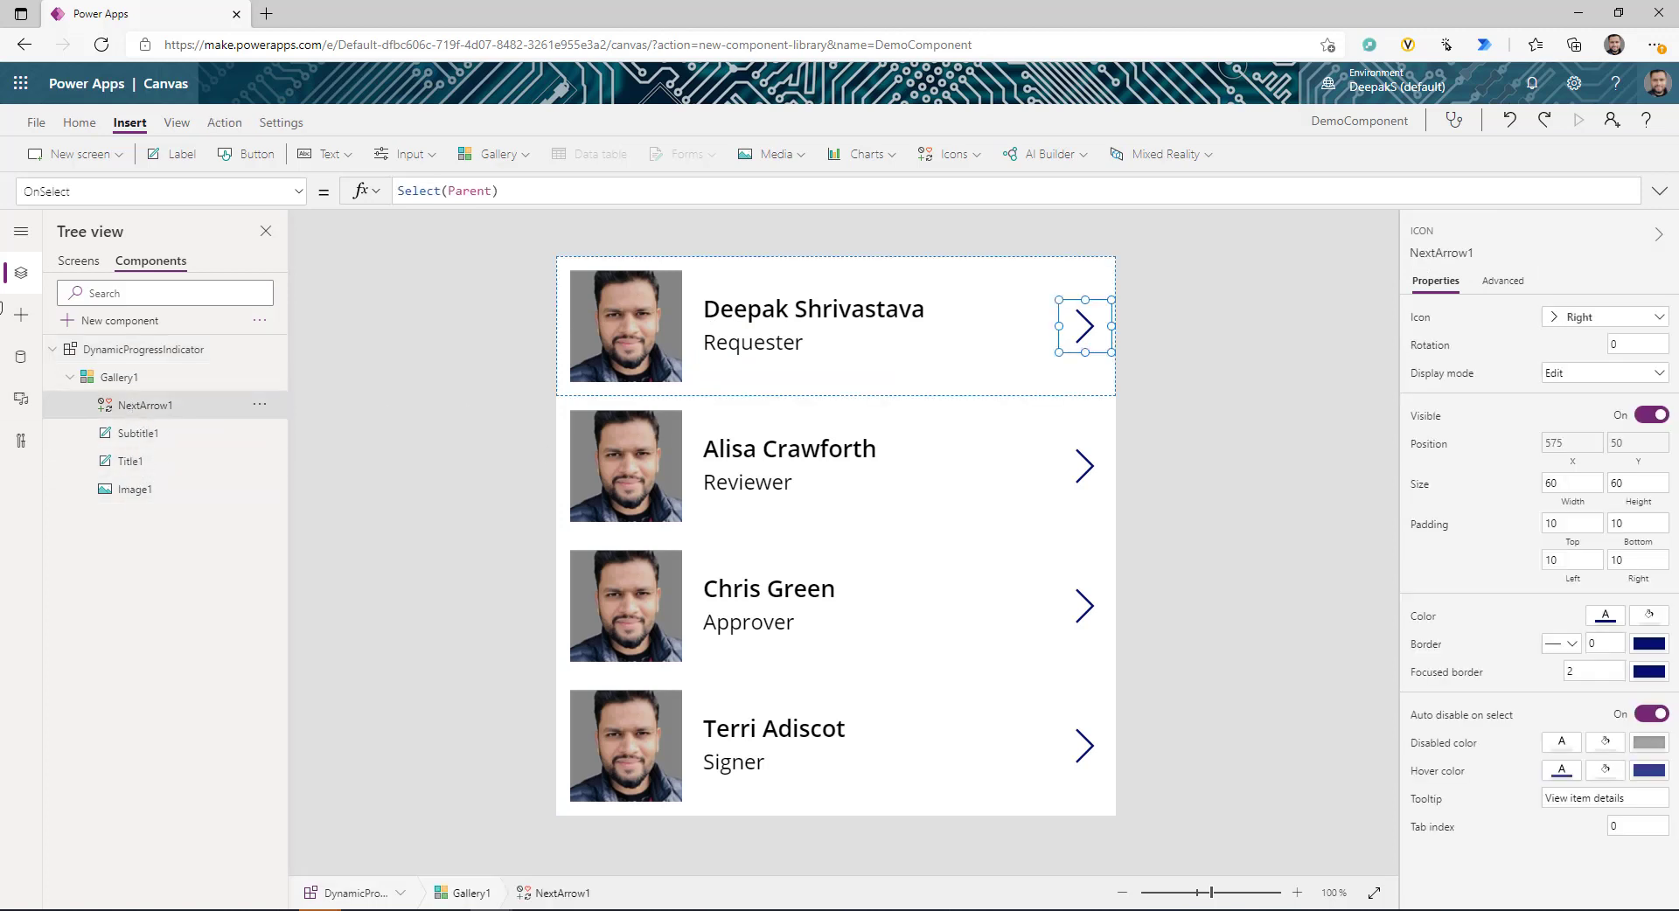
click(20, 319)
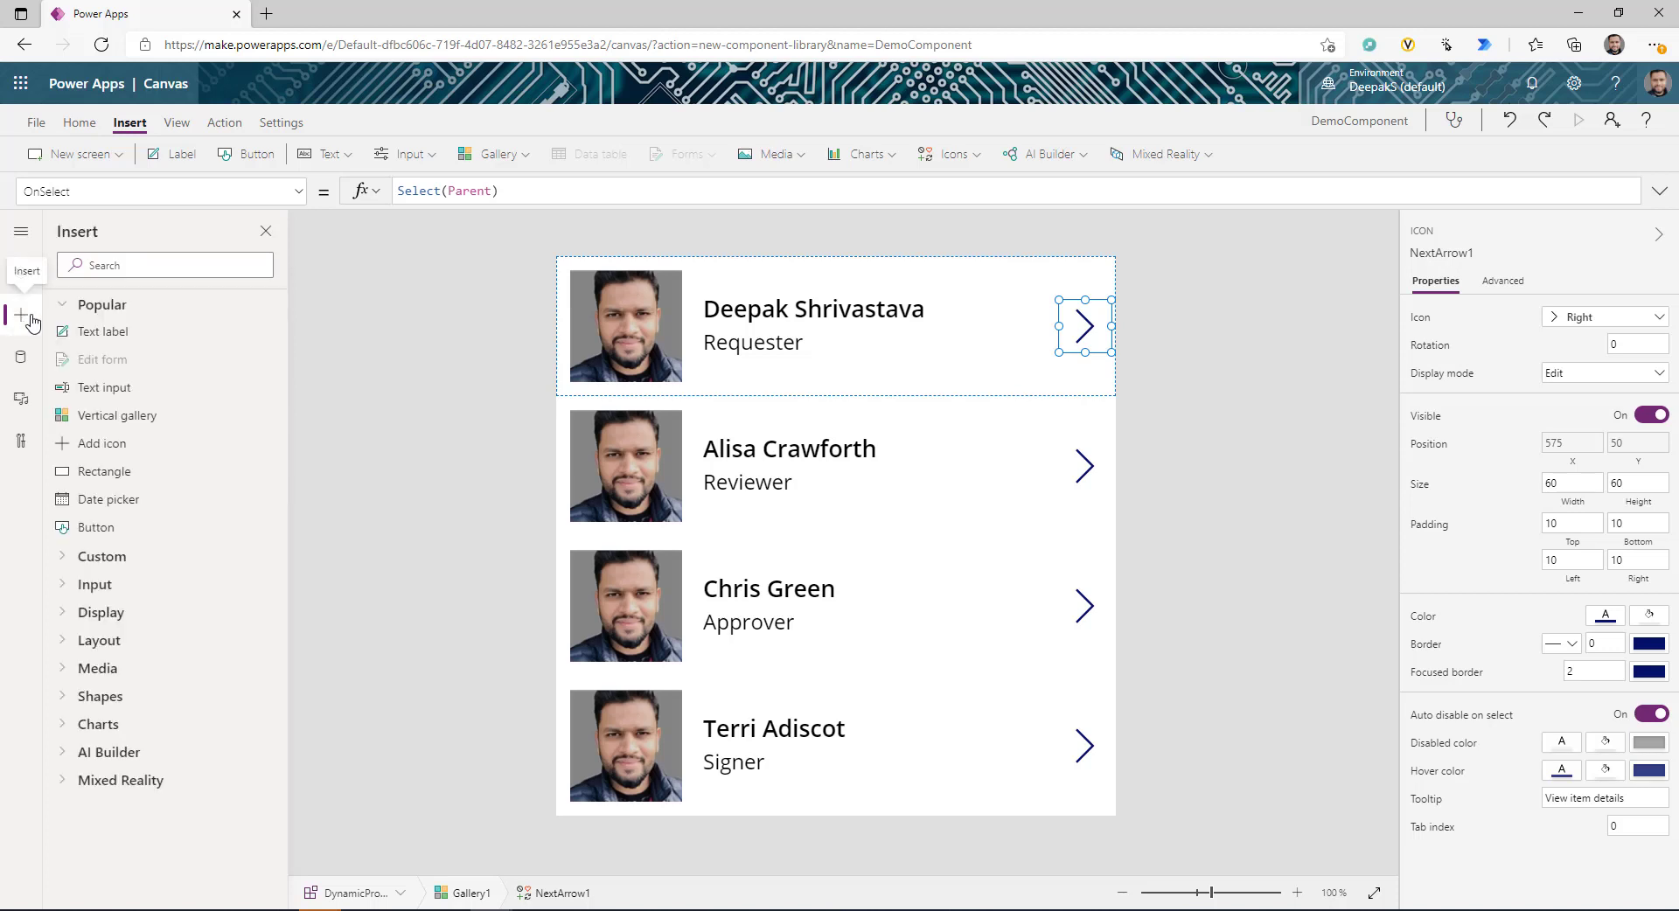
click(66, 643)
scroll(140, 664, down, 2)
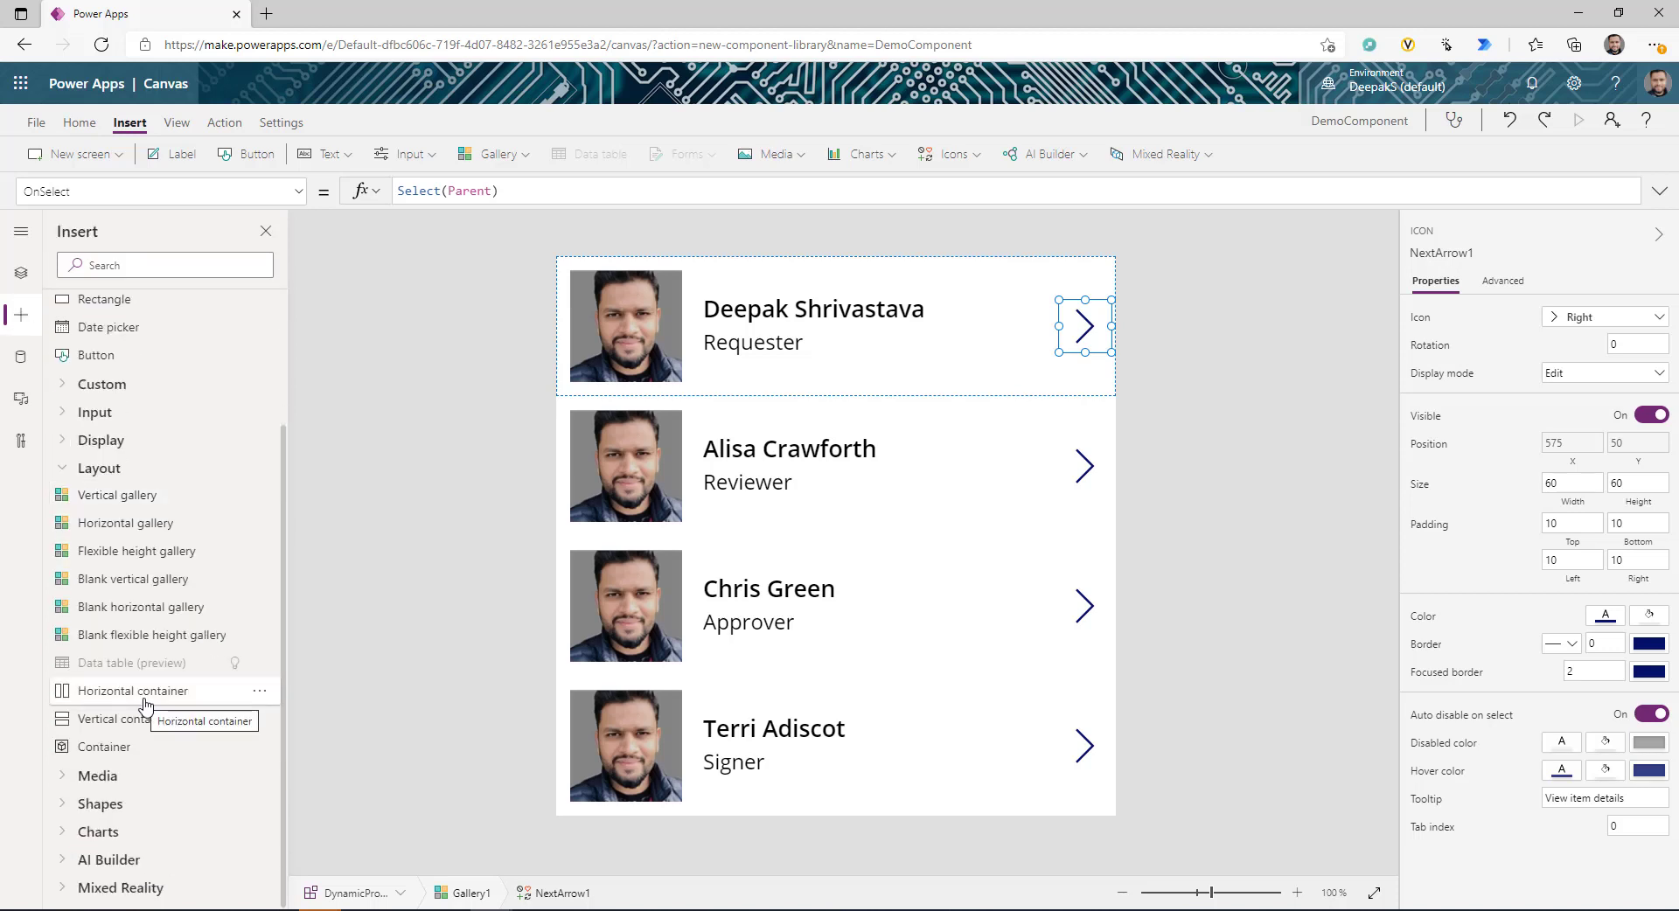
click(145, 705)
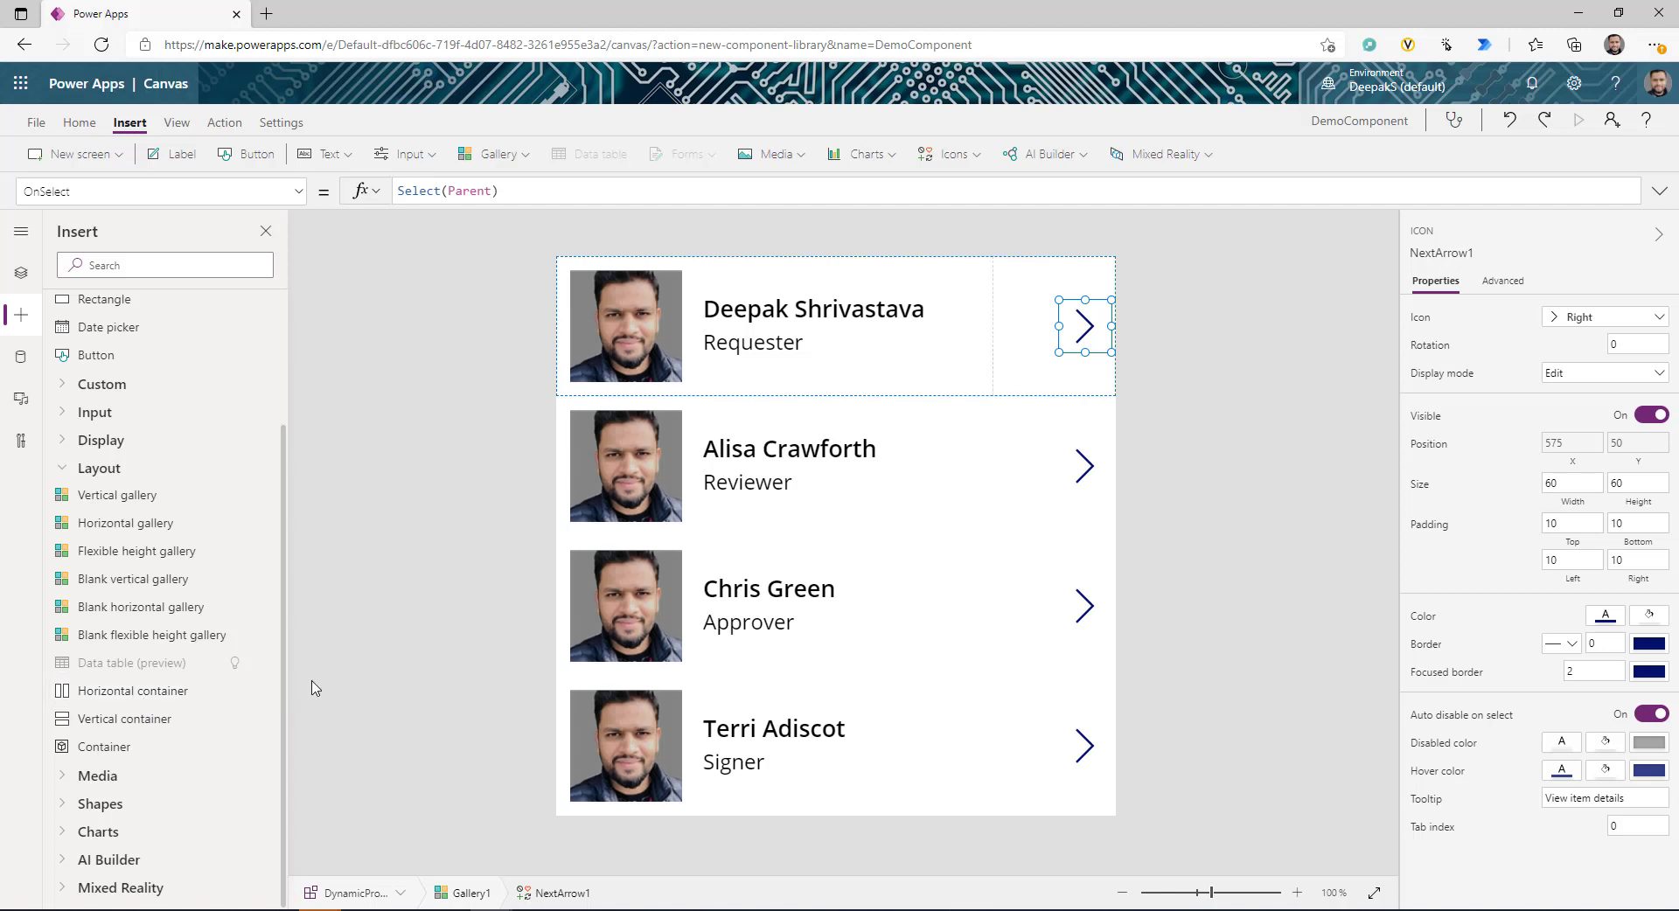
click(22, 278)
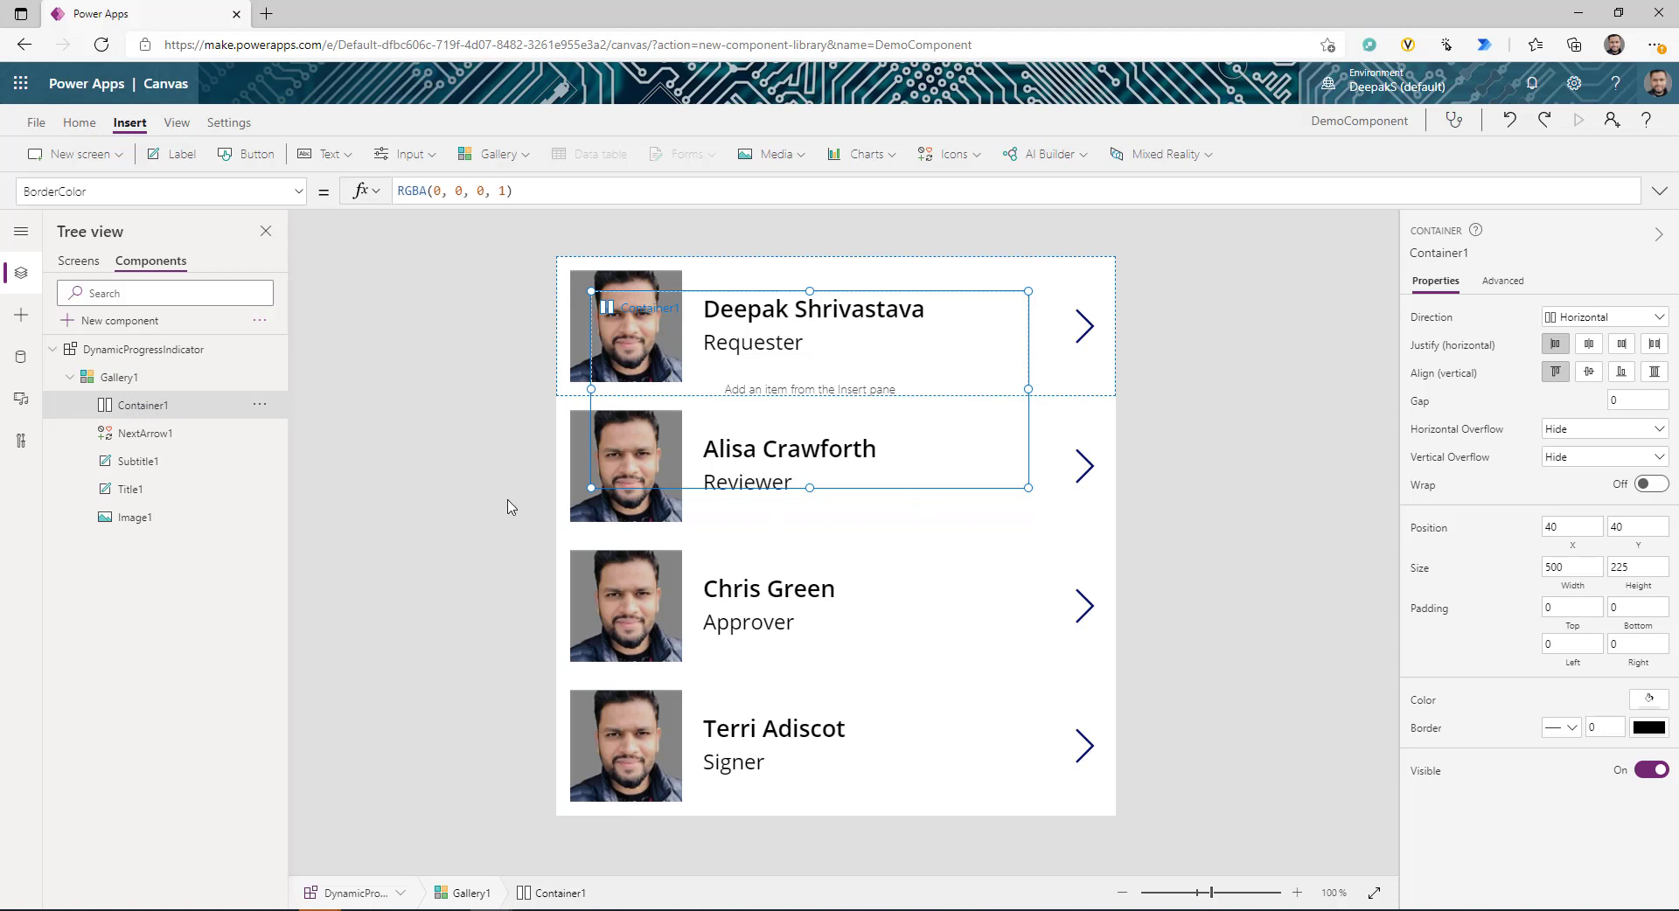
- Position Container1 at X 0 and Y 0 and set its Width to Parent.TemplateWidth
click(1565, 528)
text(0)
key(Tab)
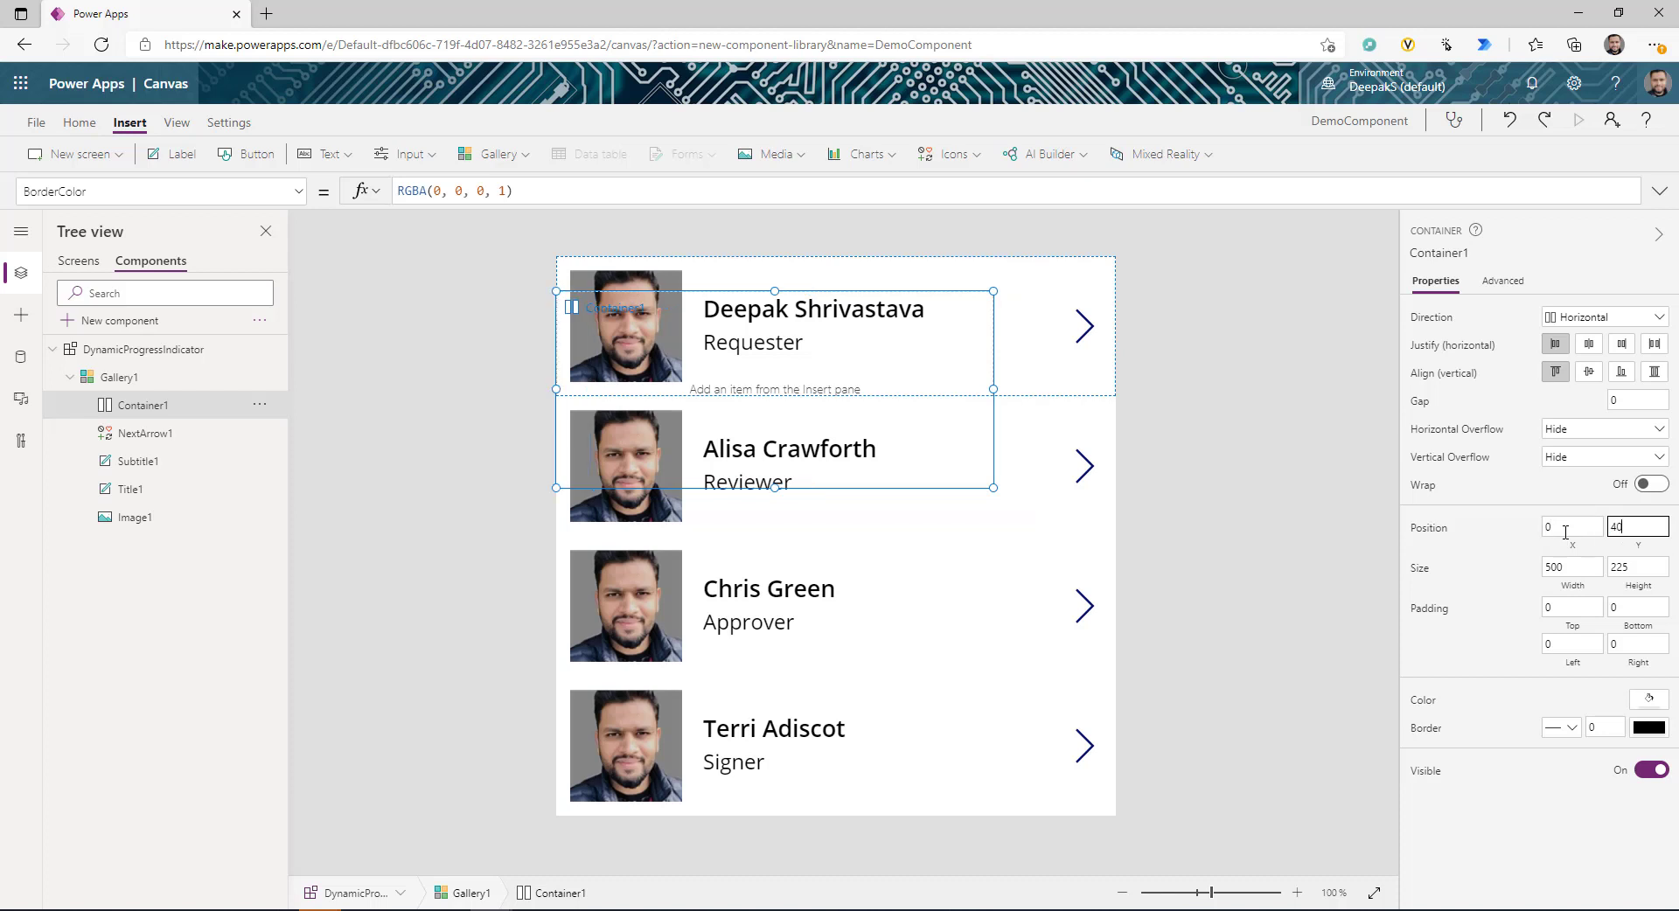
click(1492, 560)
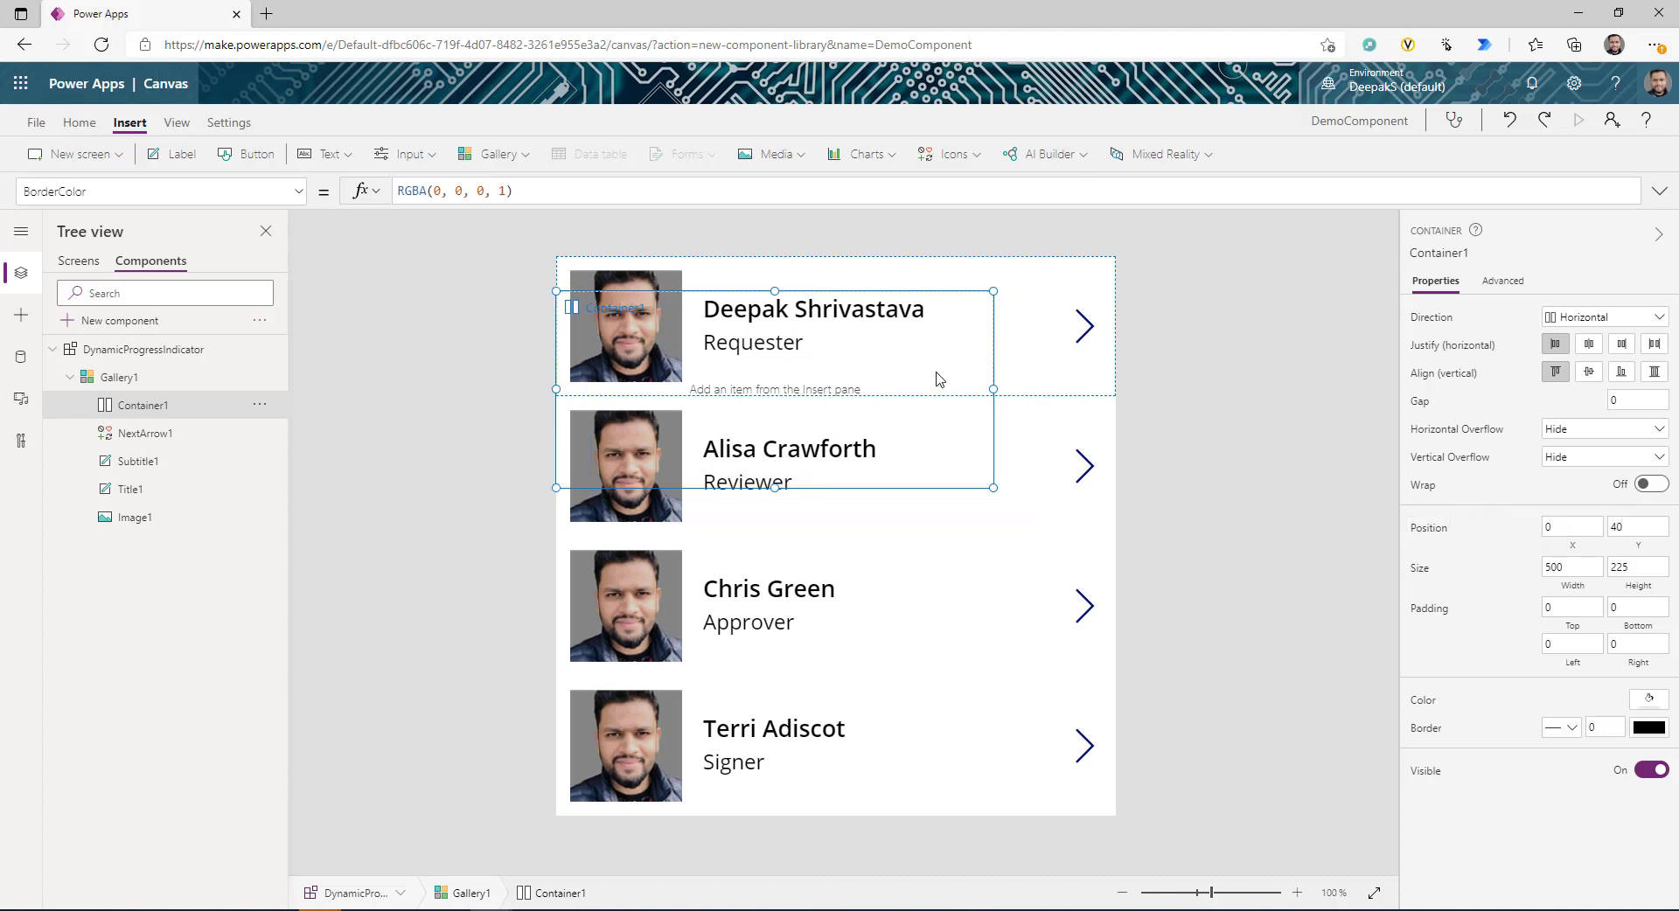
click(1572, 577)
double_click(414, 190)
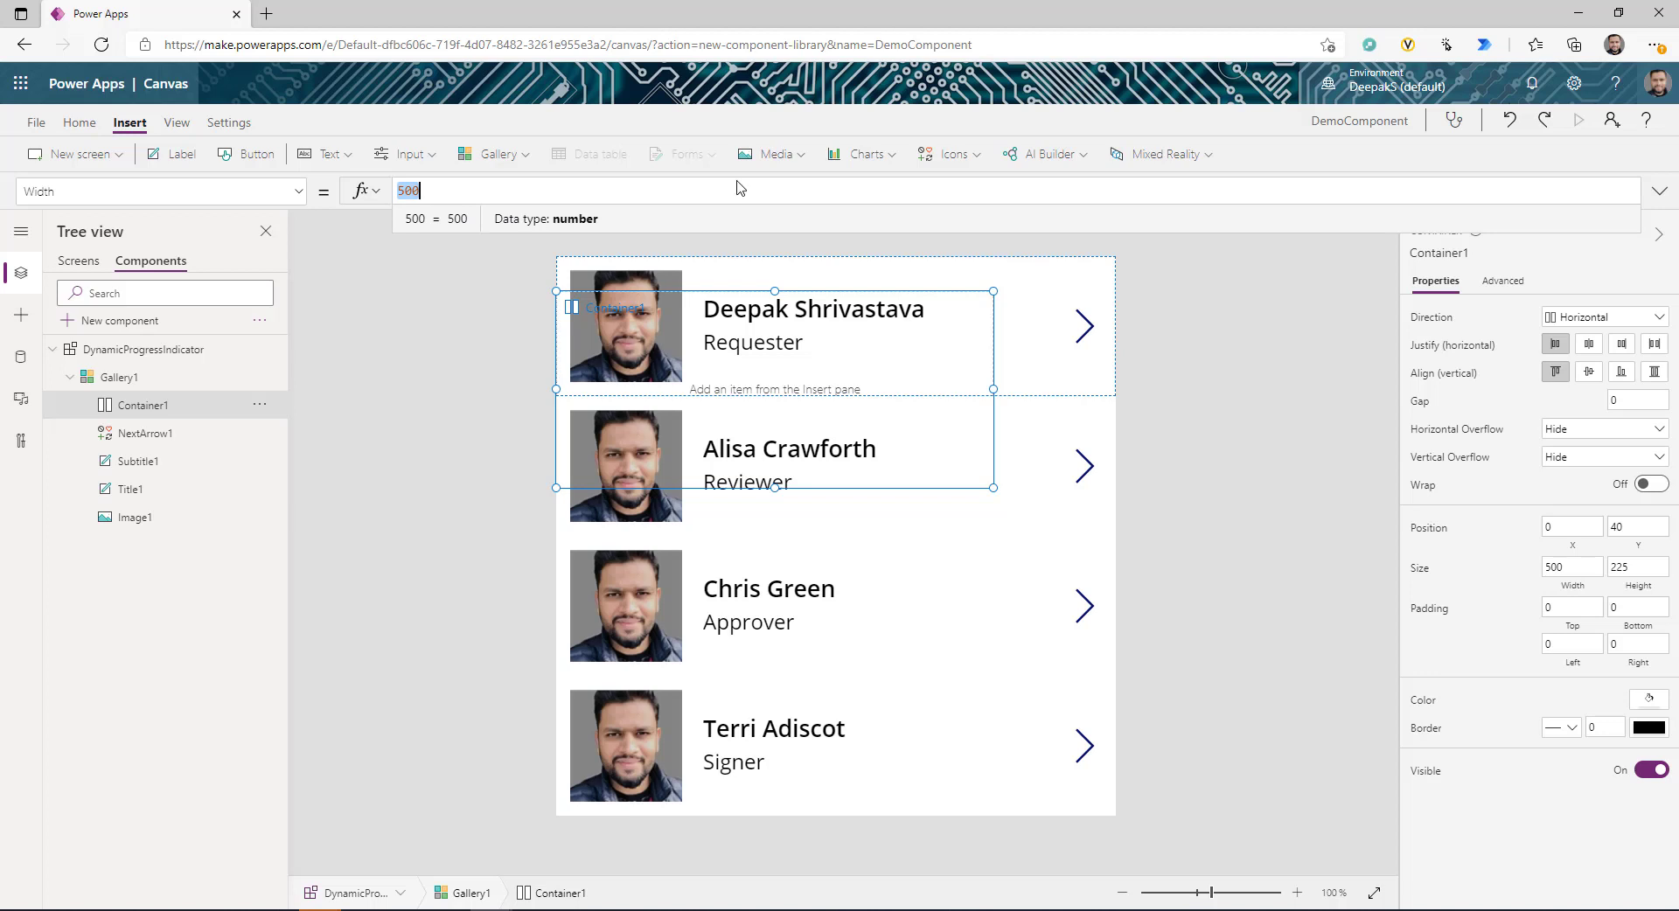
text(parent.te)
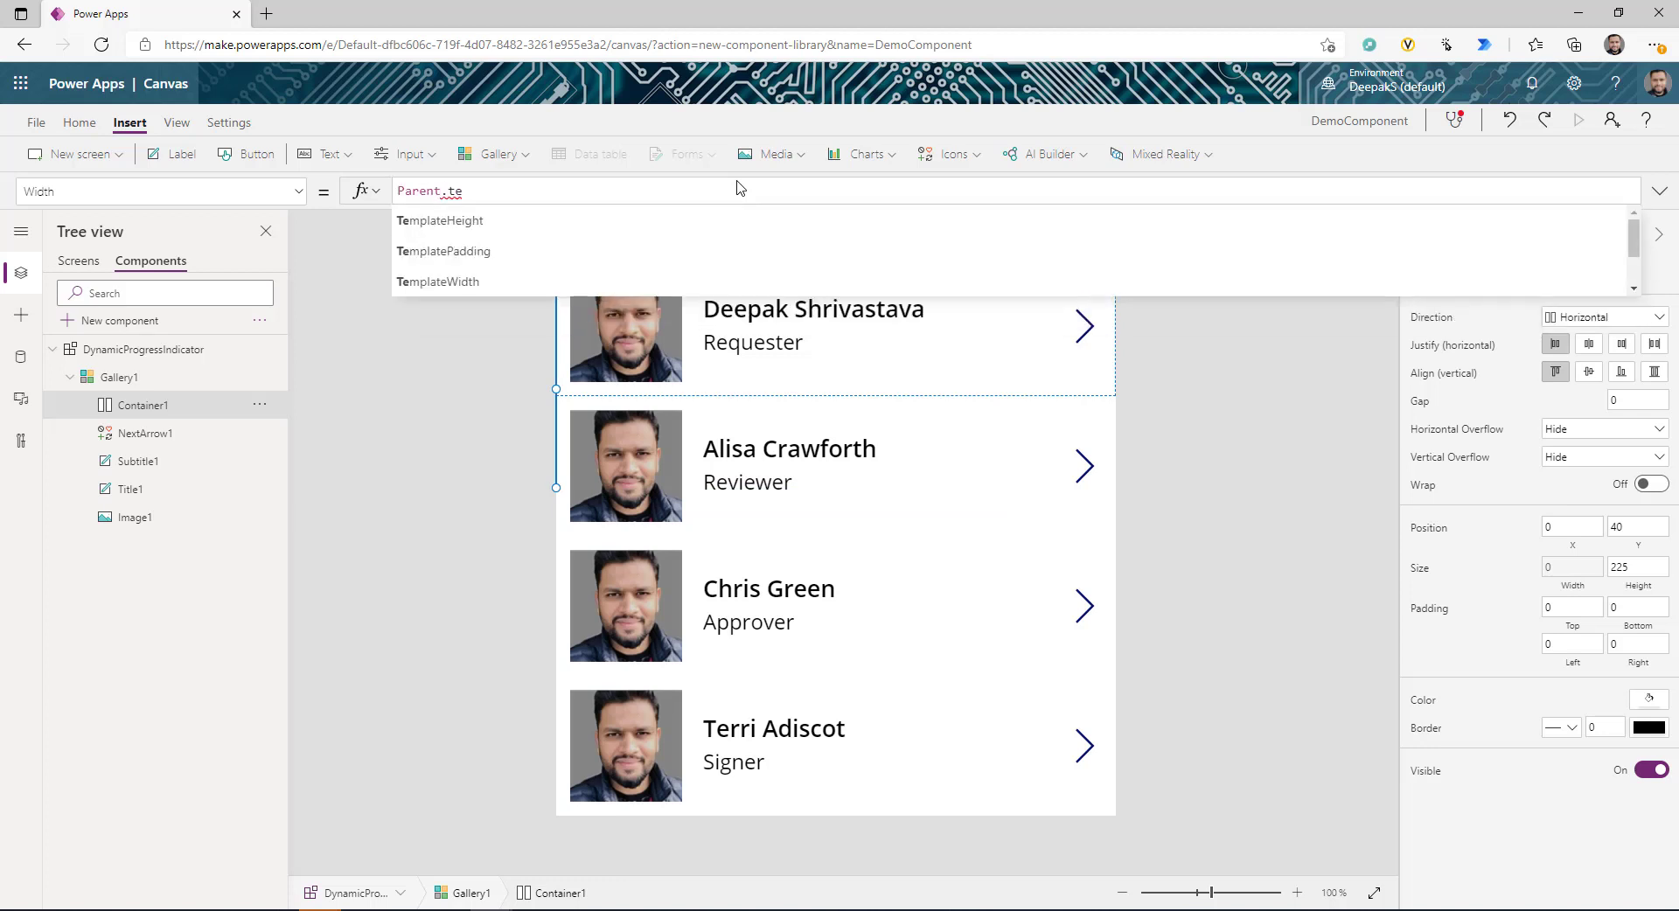
key(Down)
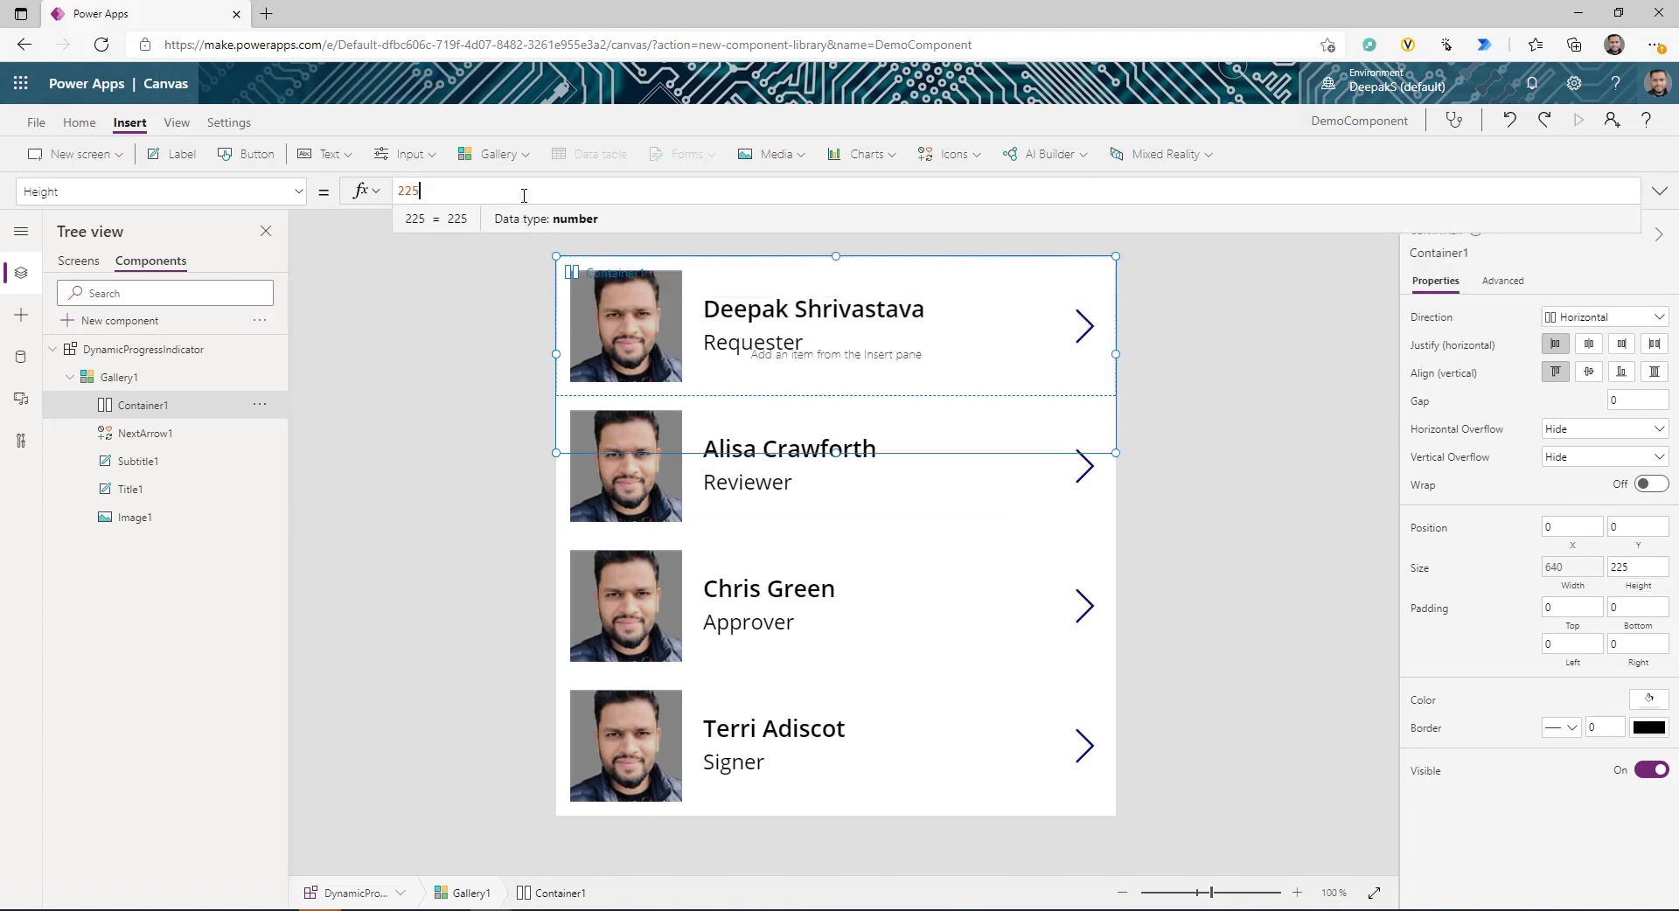
- Set Container1's Height to Parent.TemplateHeight and its vertical alignment to stretch
key(ctrl+a)
text(pare)
key(Down)
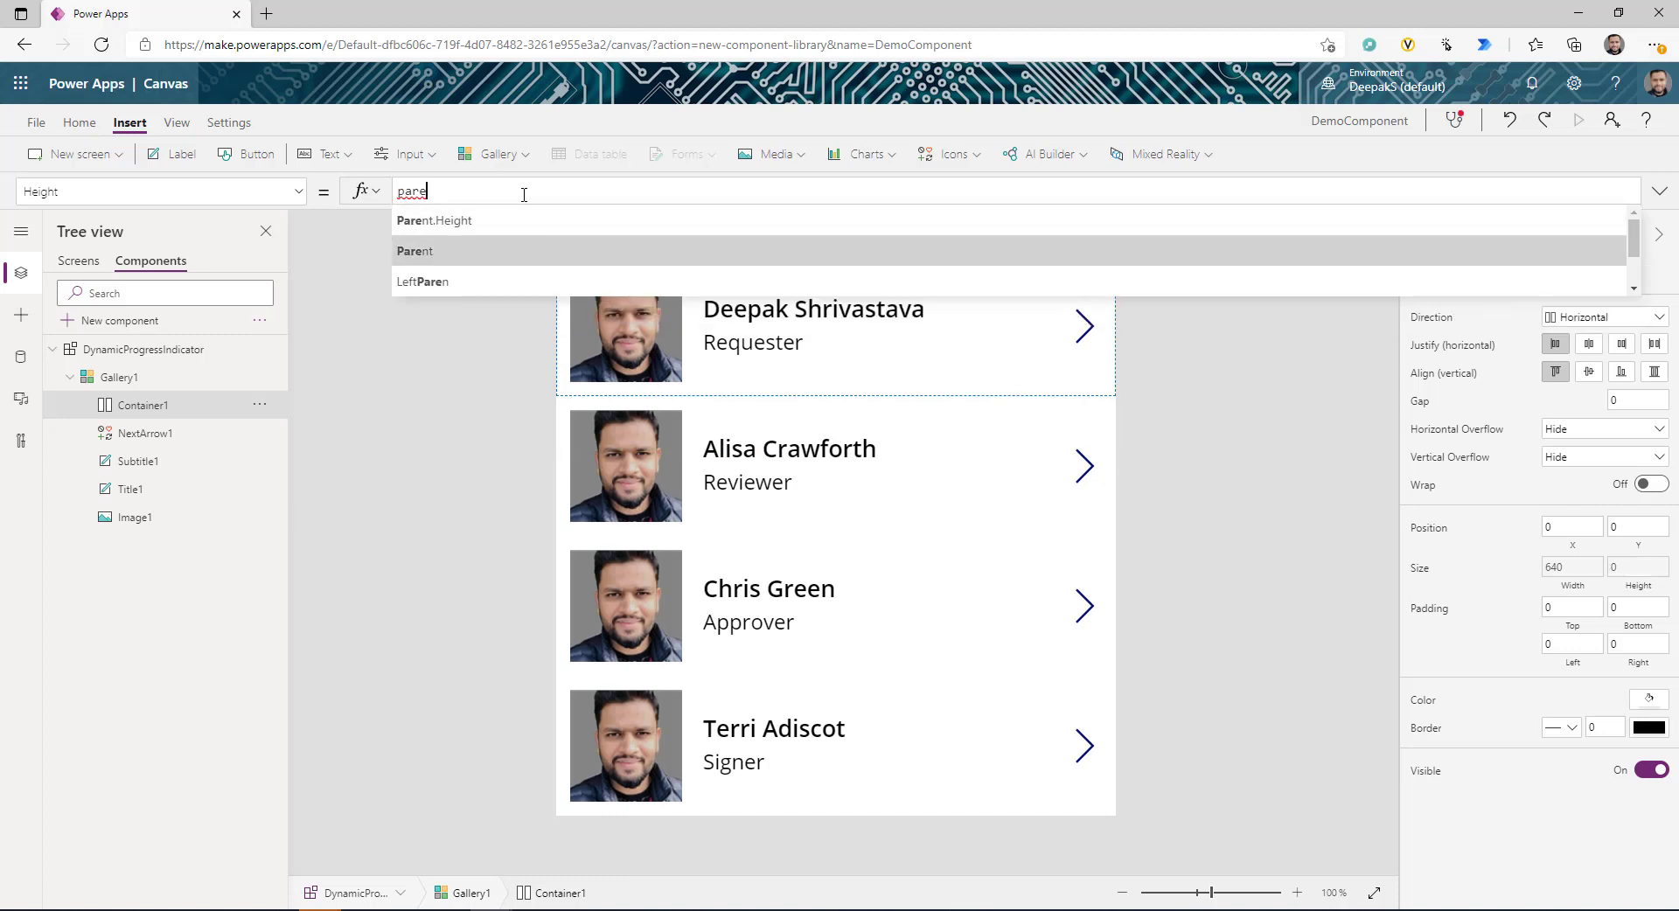
key(Tab)
text(.te)
key(Tab)
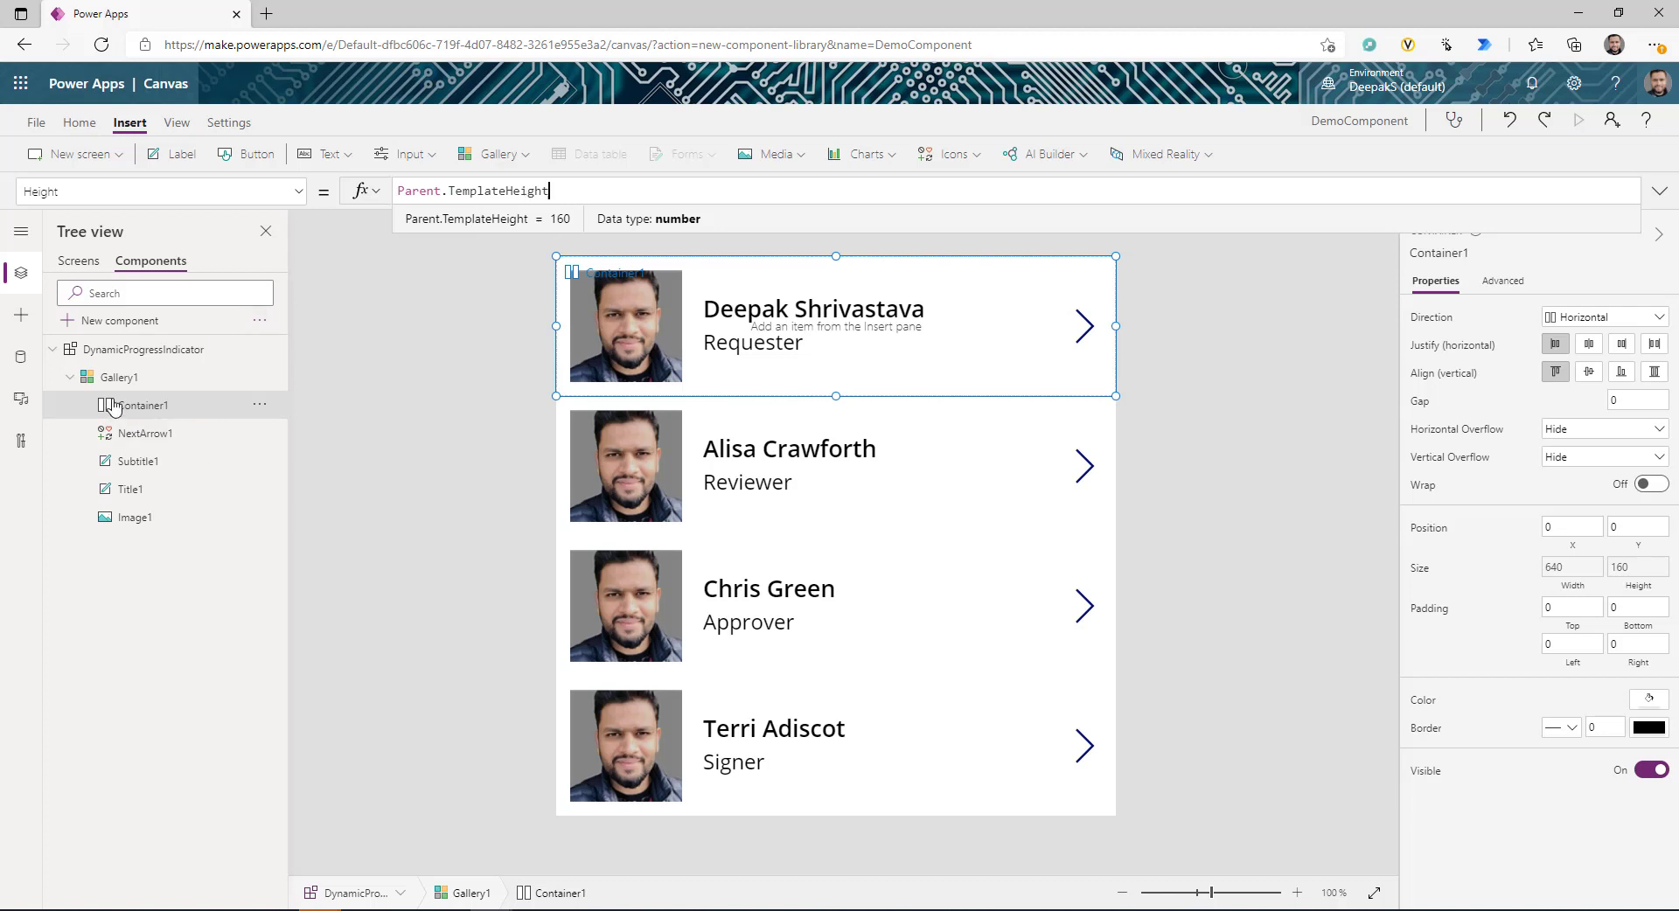
click(1655, 375)
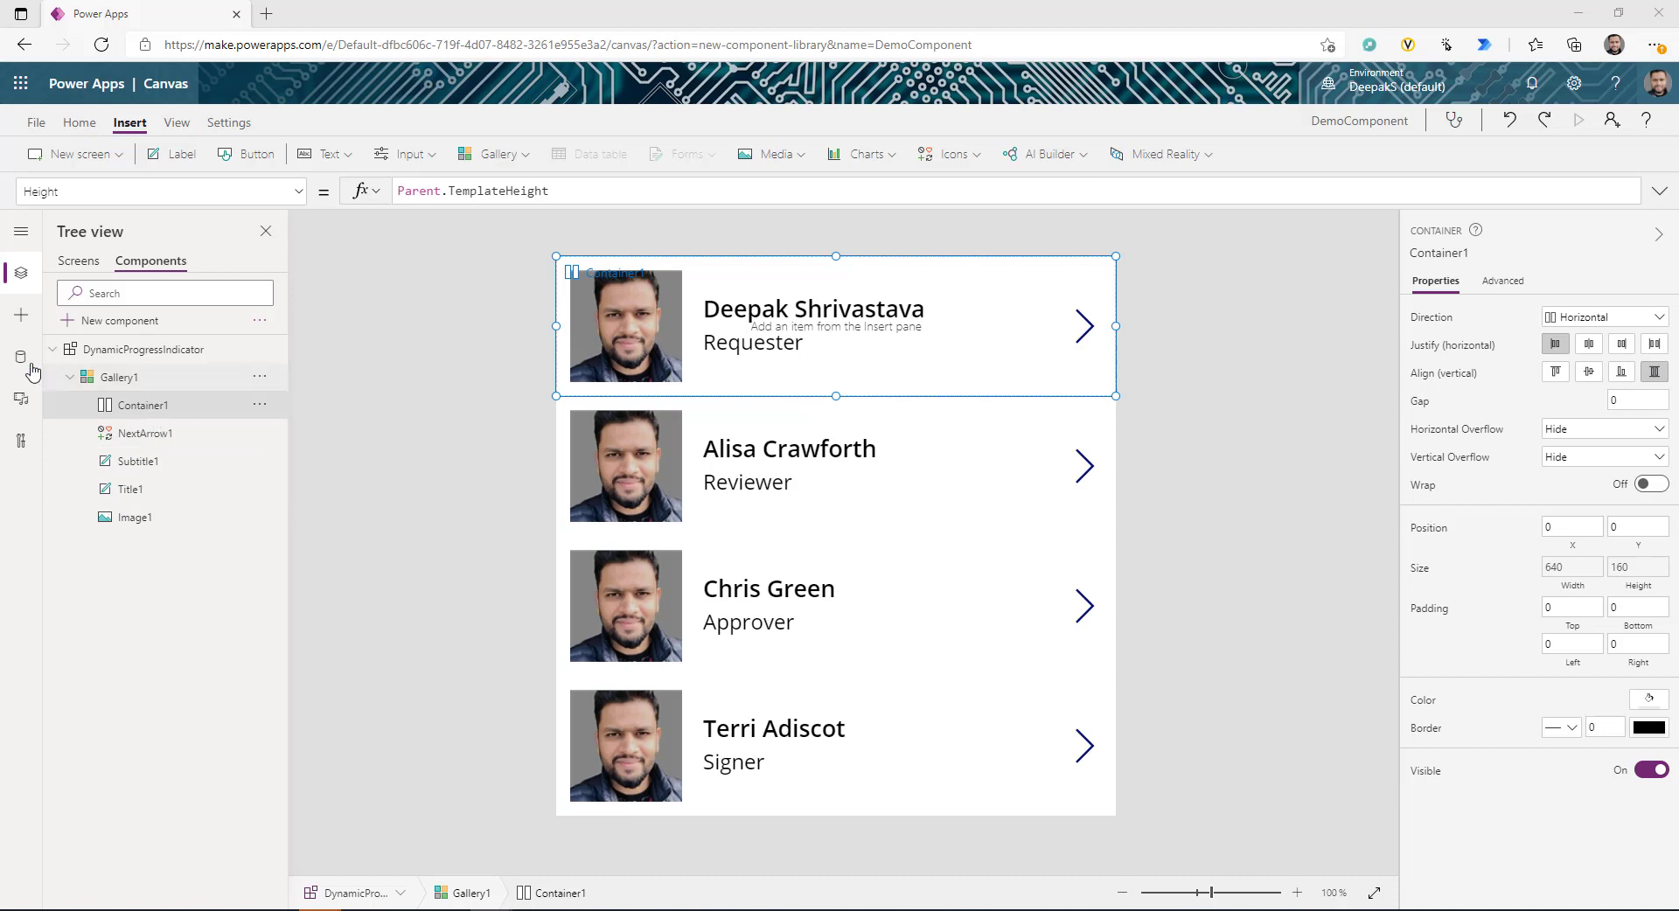
- Insert two vertical containers side by side inside Container1
click(22, 316)
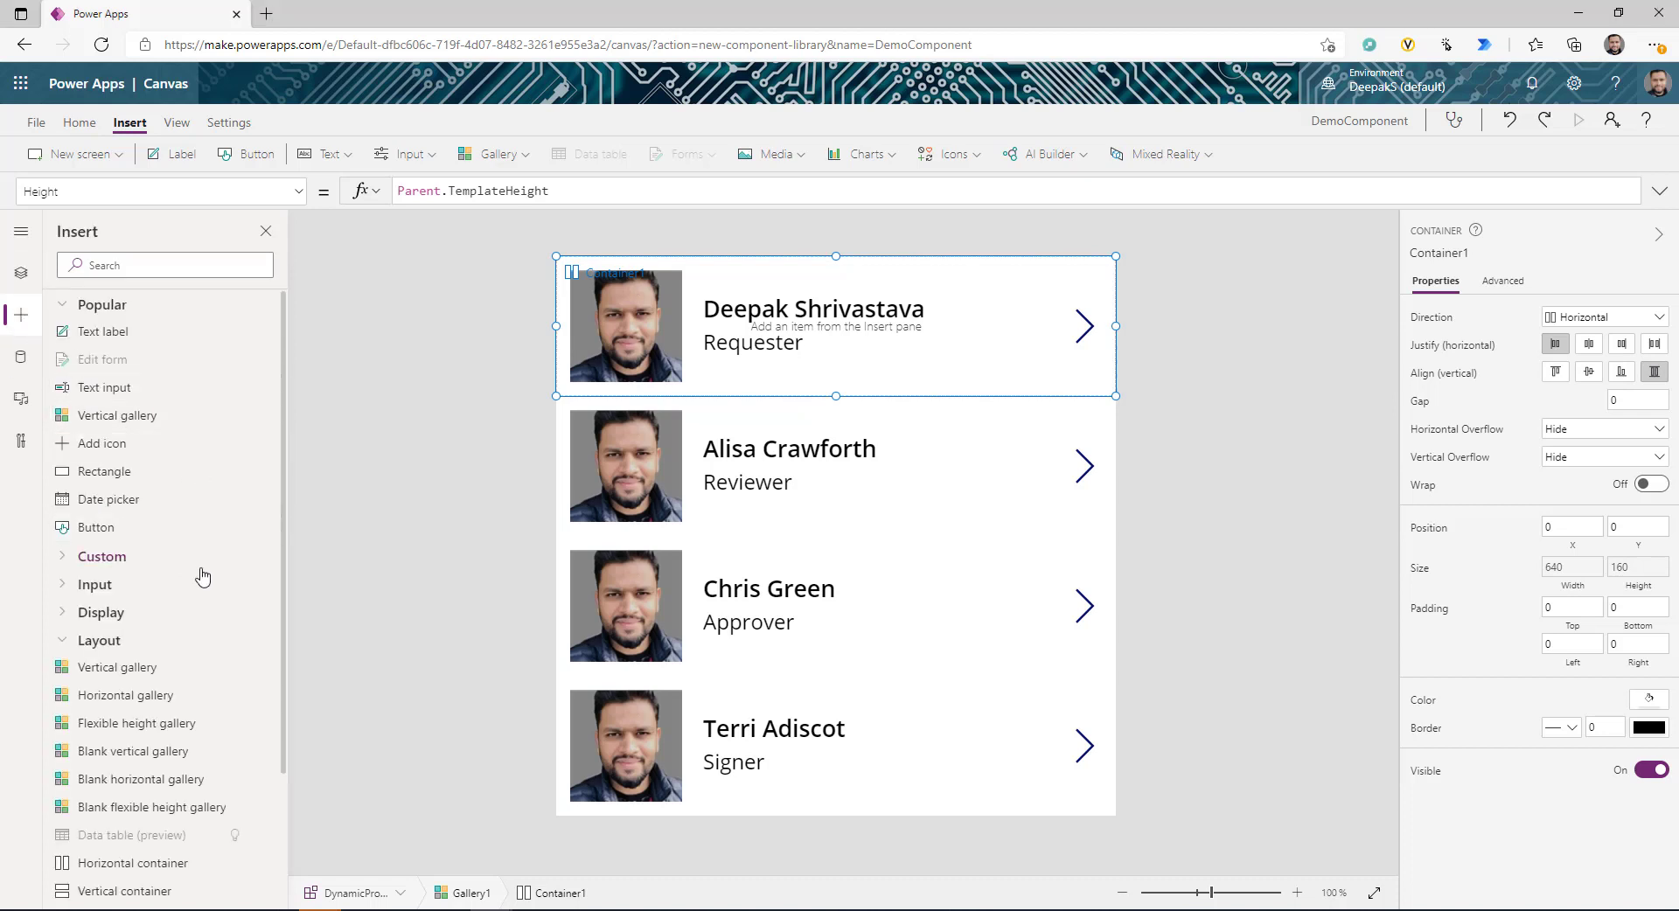
scroll(196, 604, down, 2)
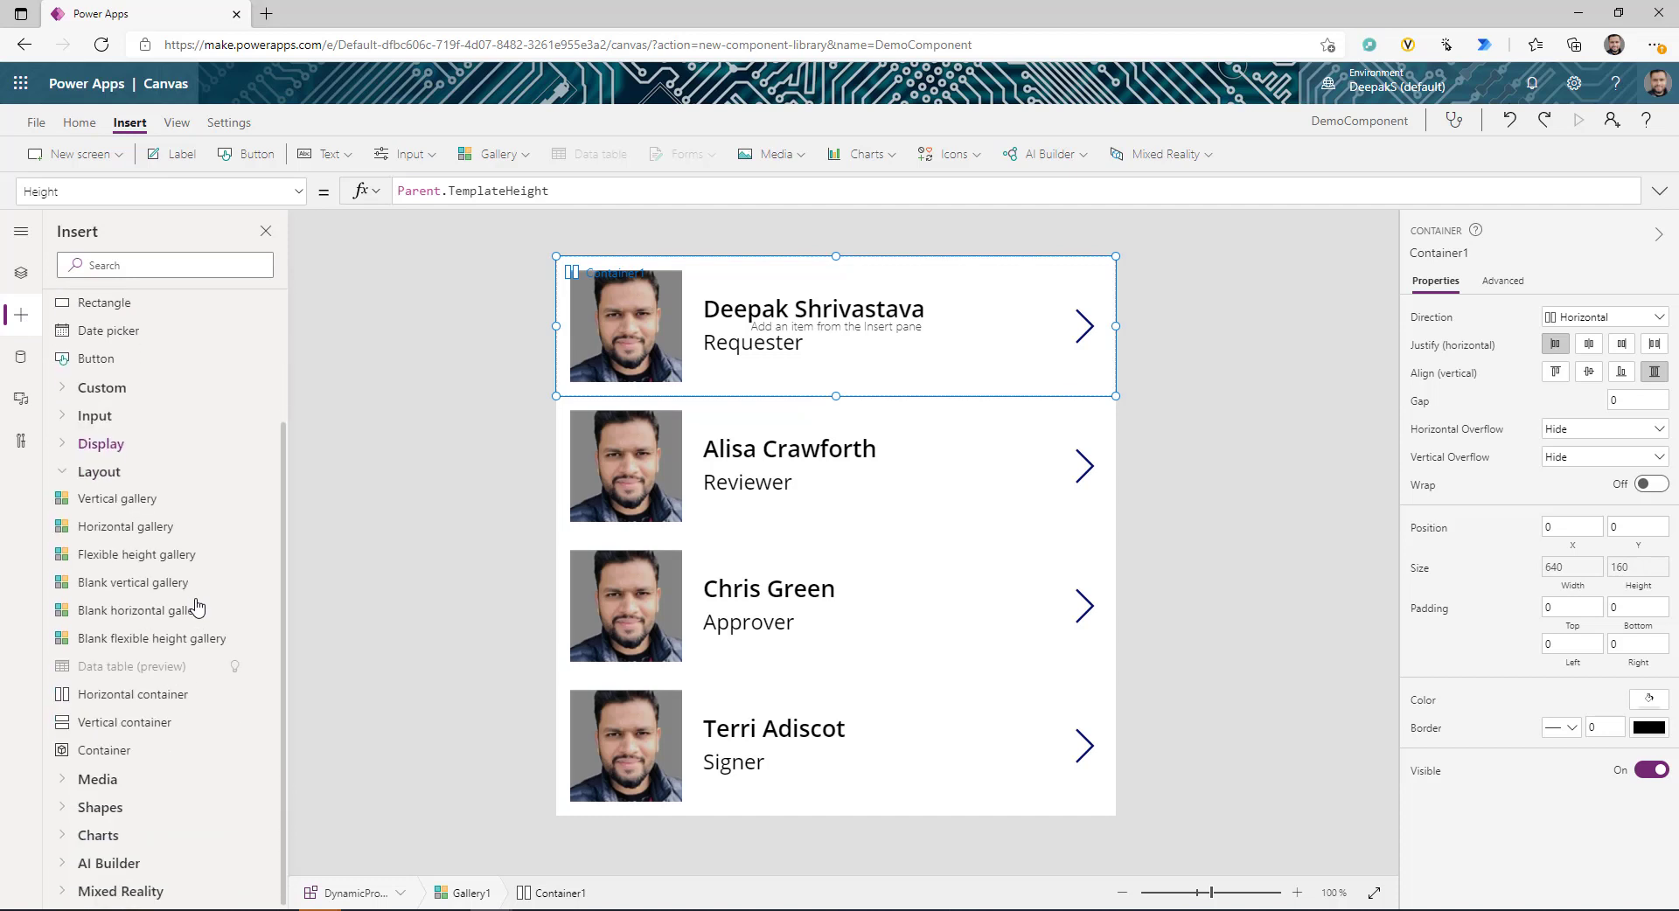
click(166, 719)
click(149, 408)
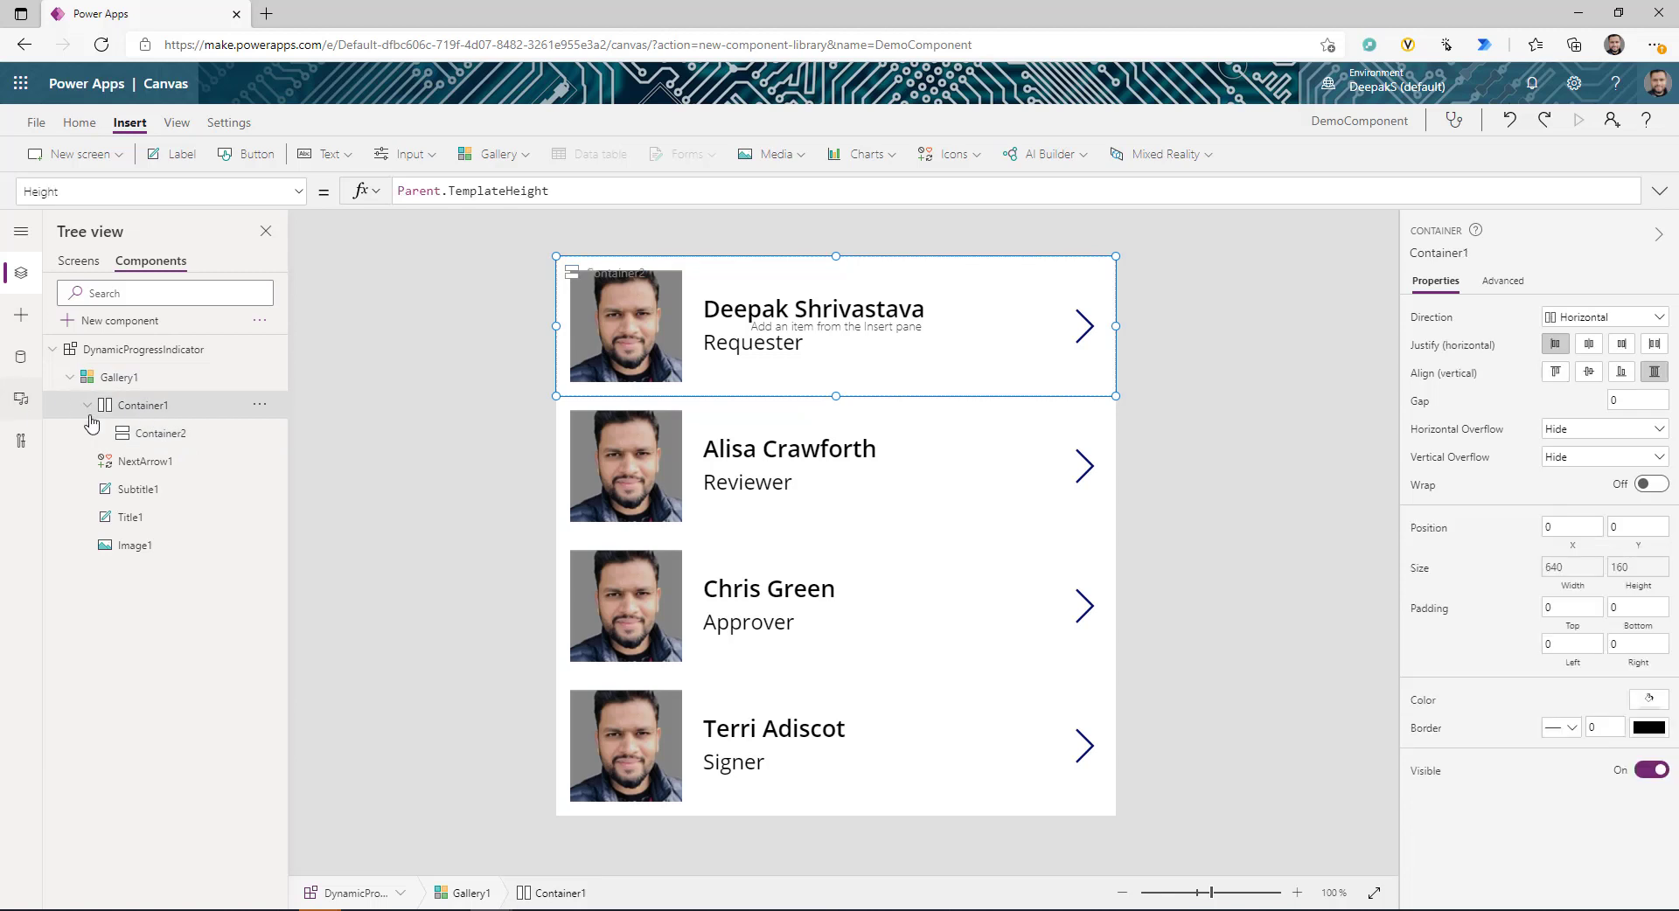
click(21, 315)
scroll(88, 542, down, 3)
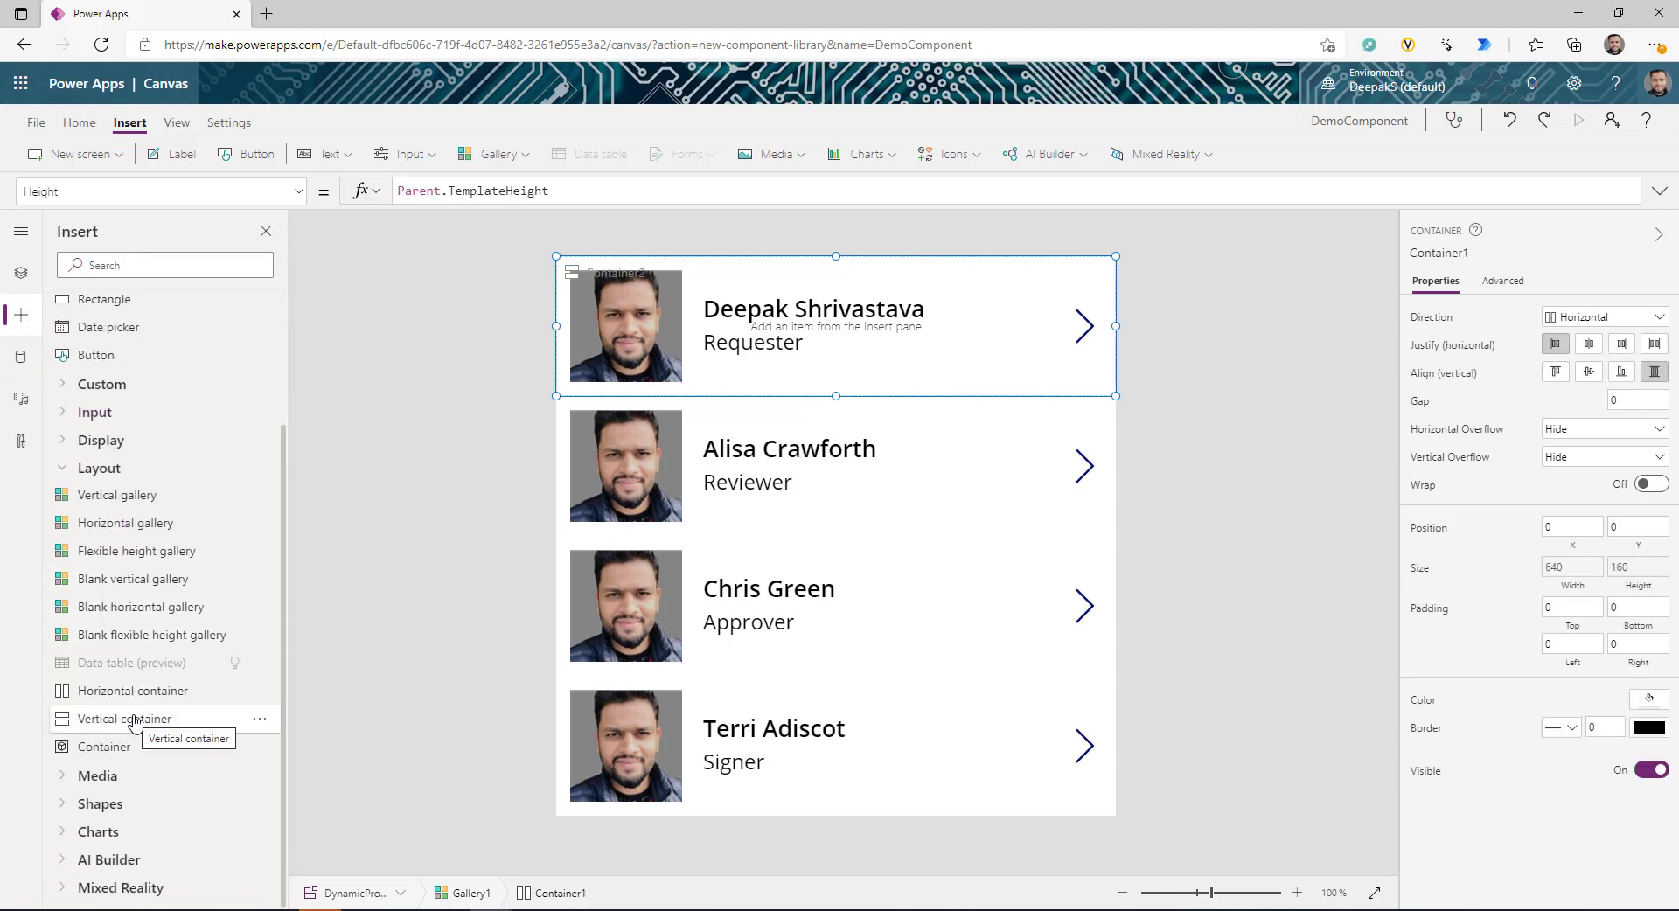
click(134, 721)
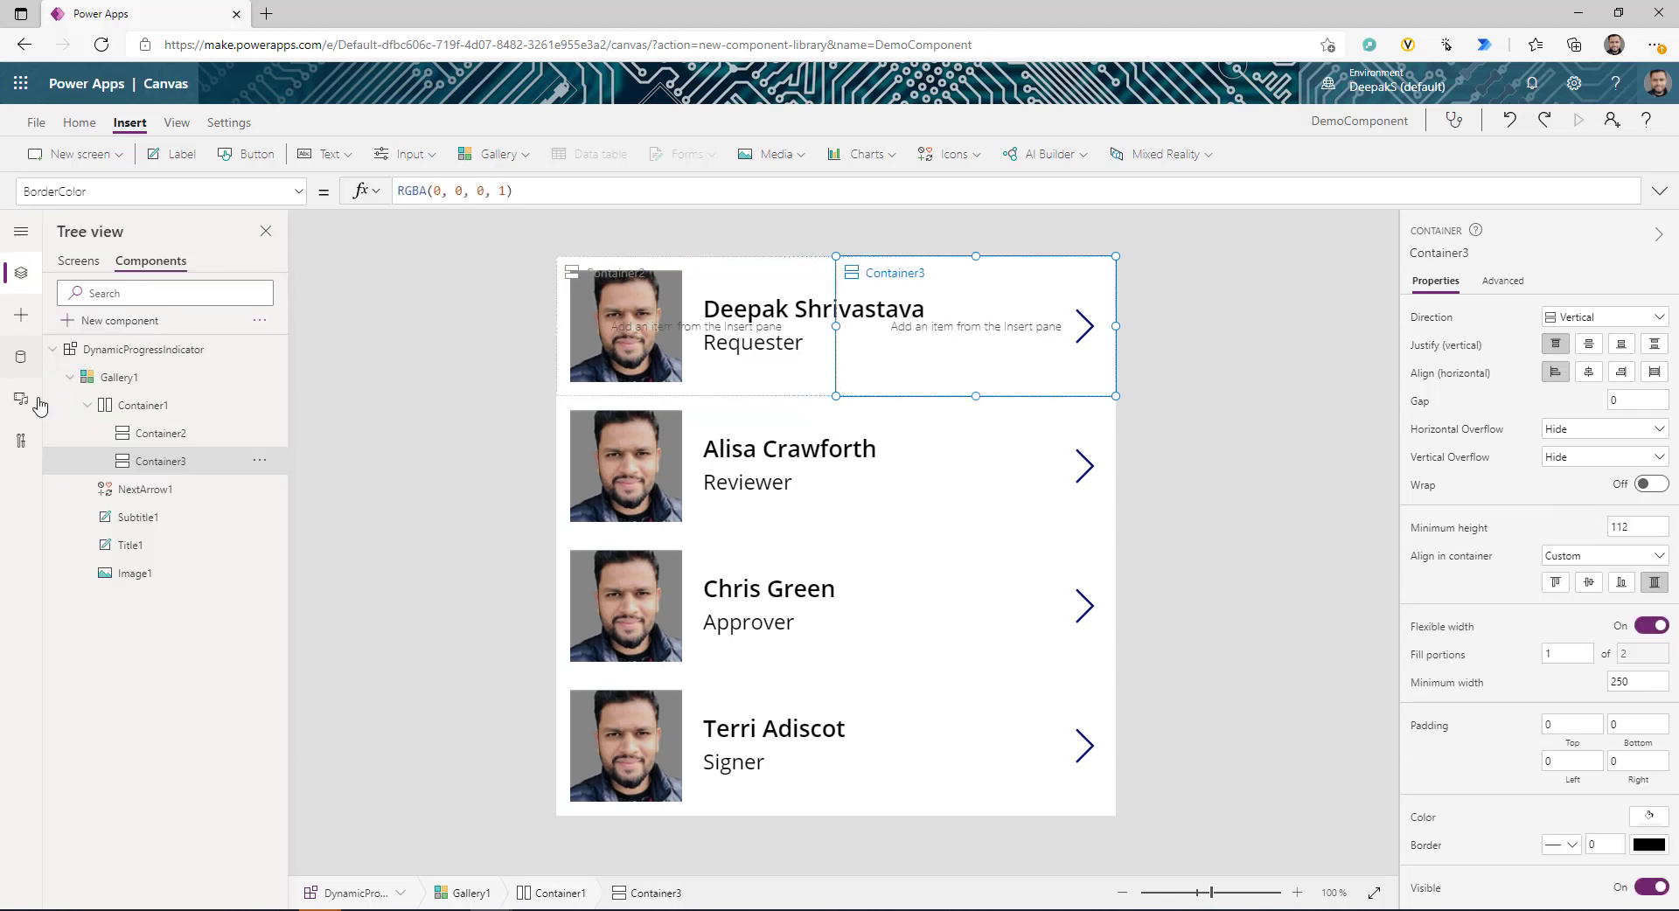
- Set Container2's vertical justification to center and its horizontal alignment to stretch
click(170, 437)
click(181, 464)
click(162, 434)
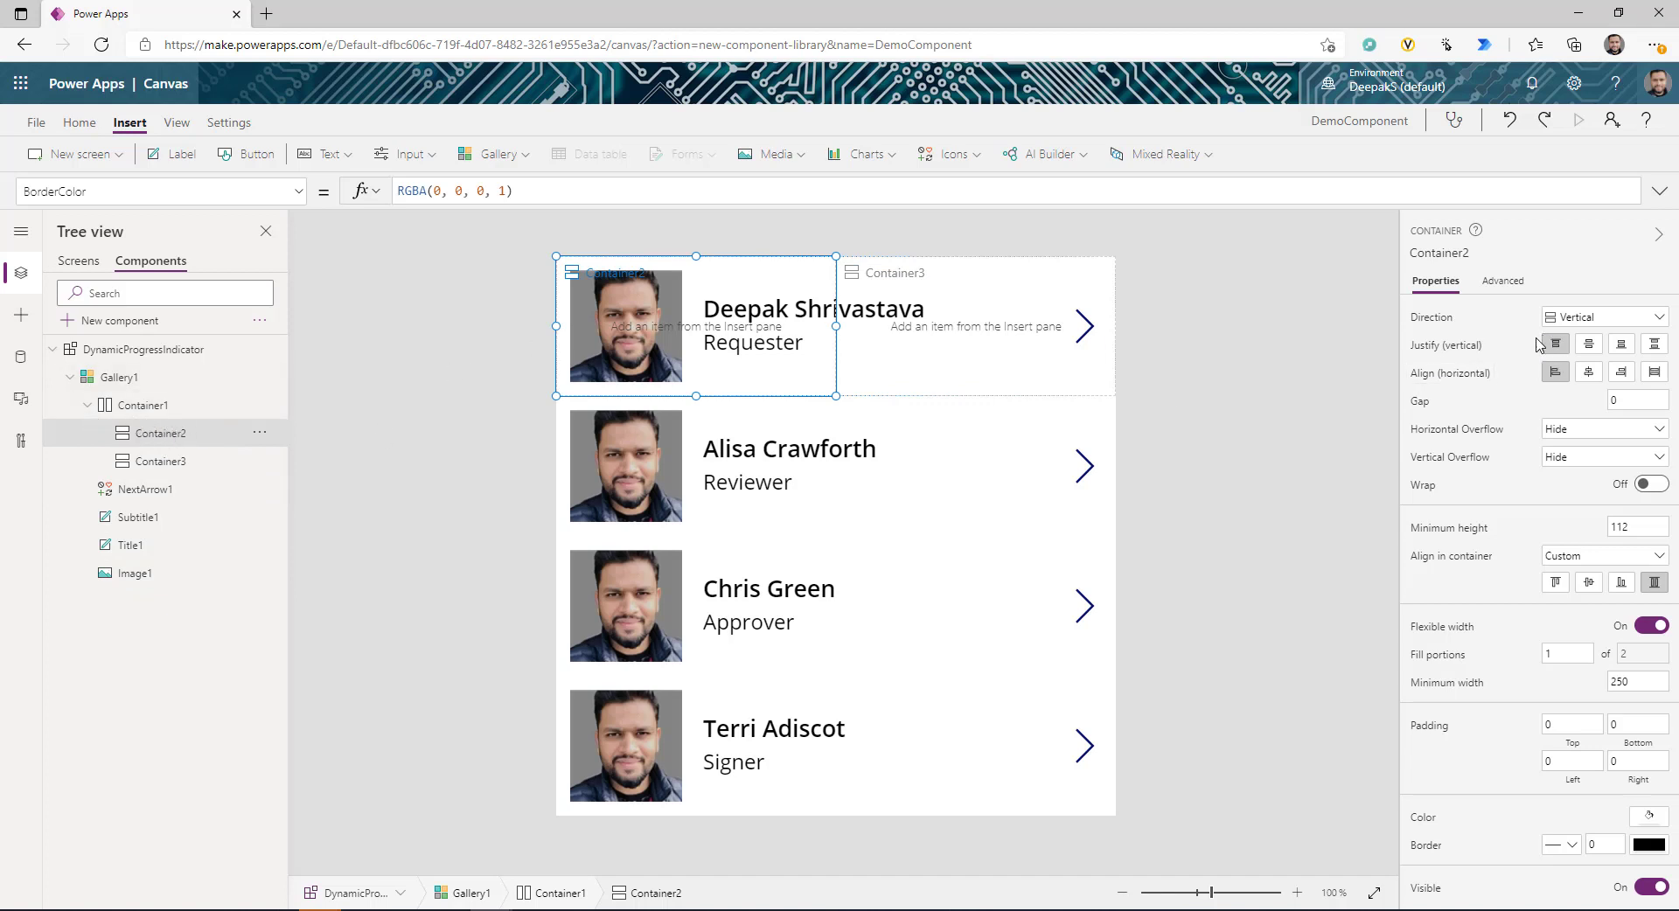
click(1589, 348)
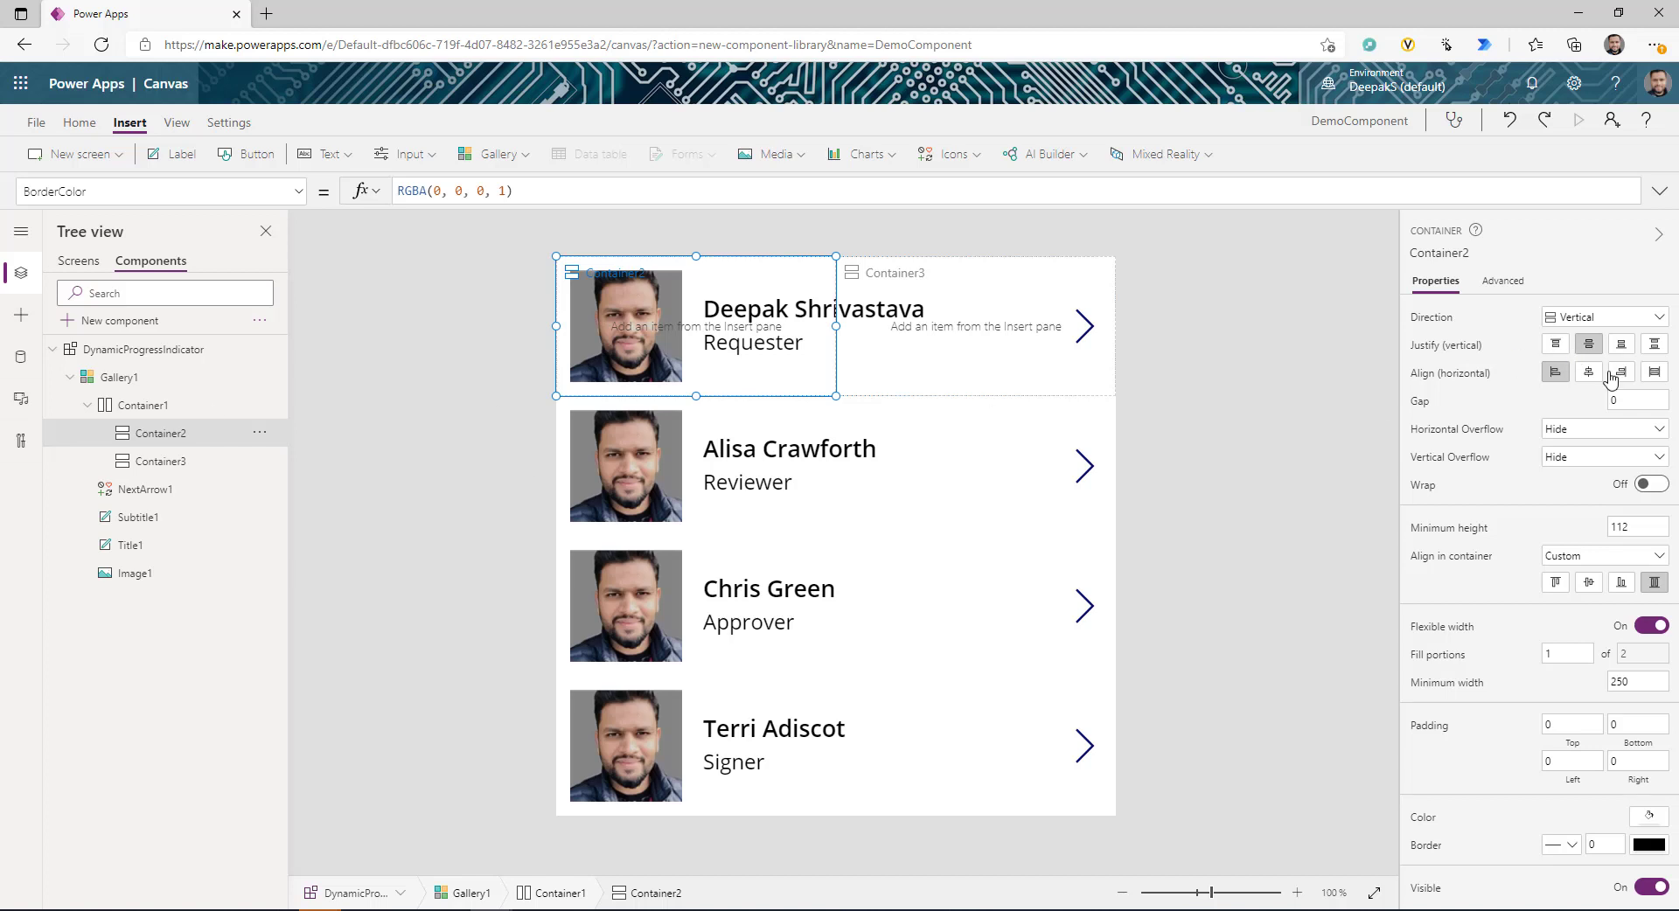
click(1654, 372)
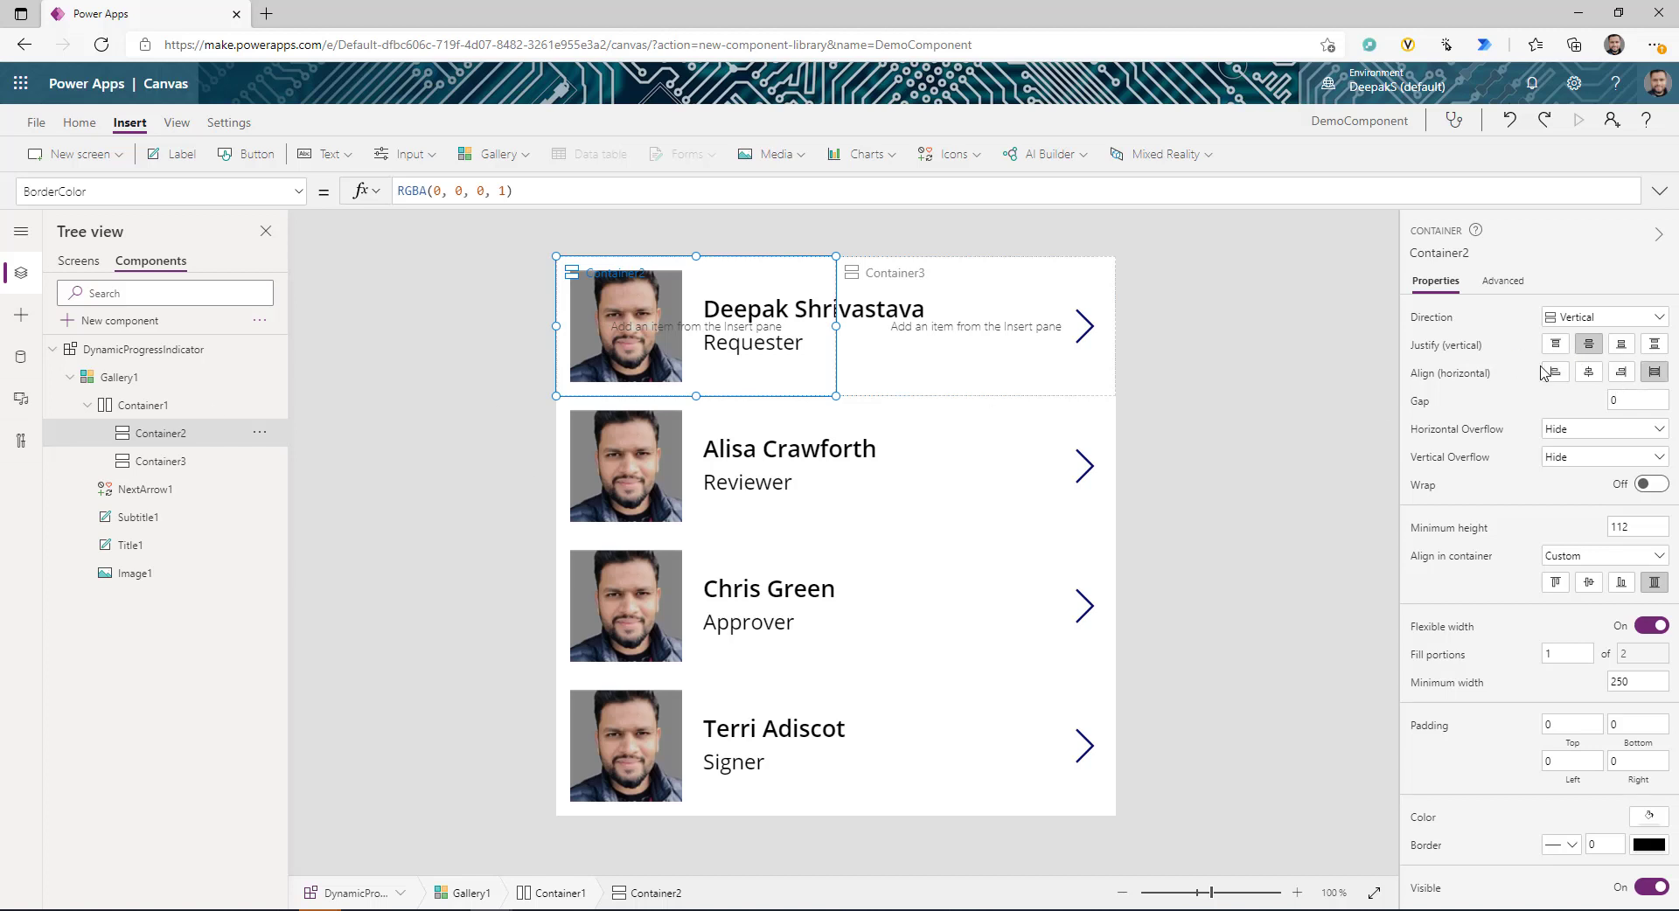
- Set Container3's vertical justification and horizontal alignment to center
click(175, 463)
click(1589, 345)
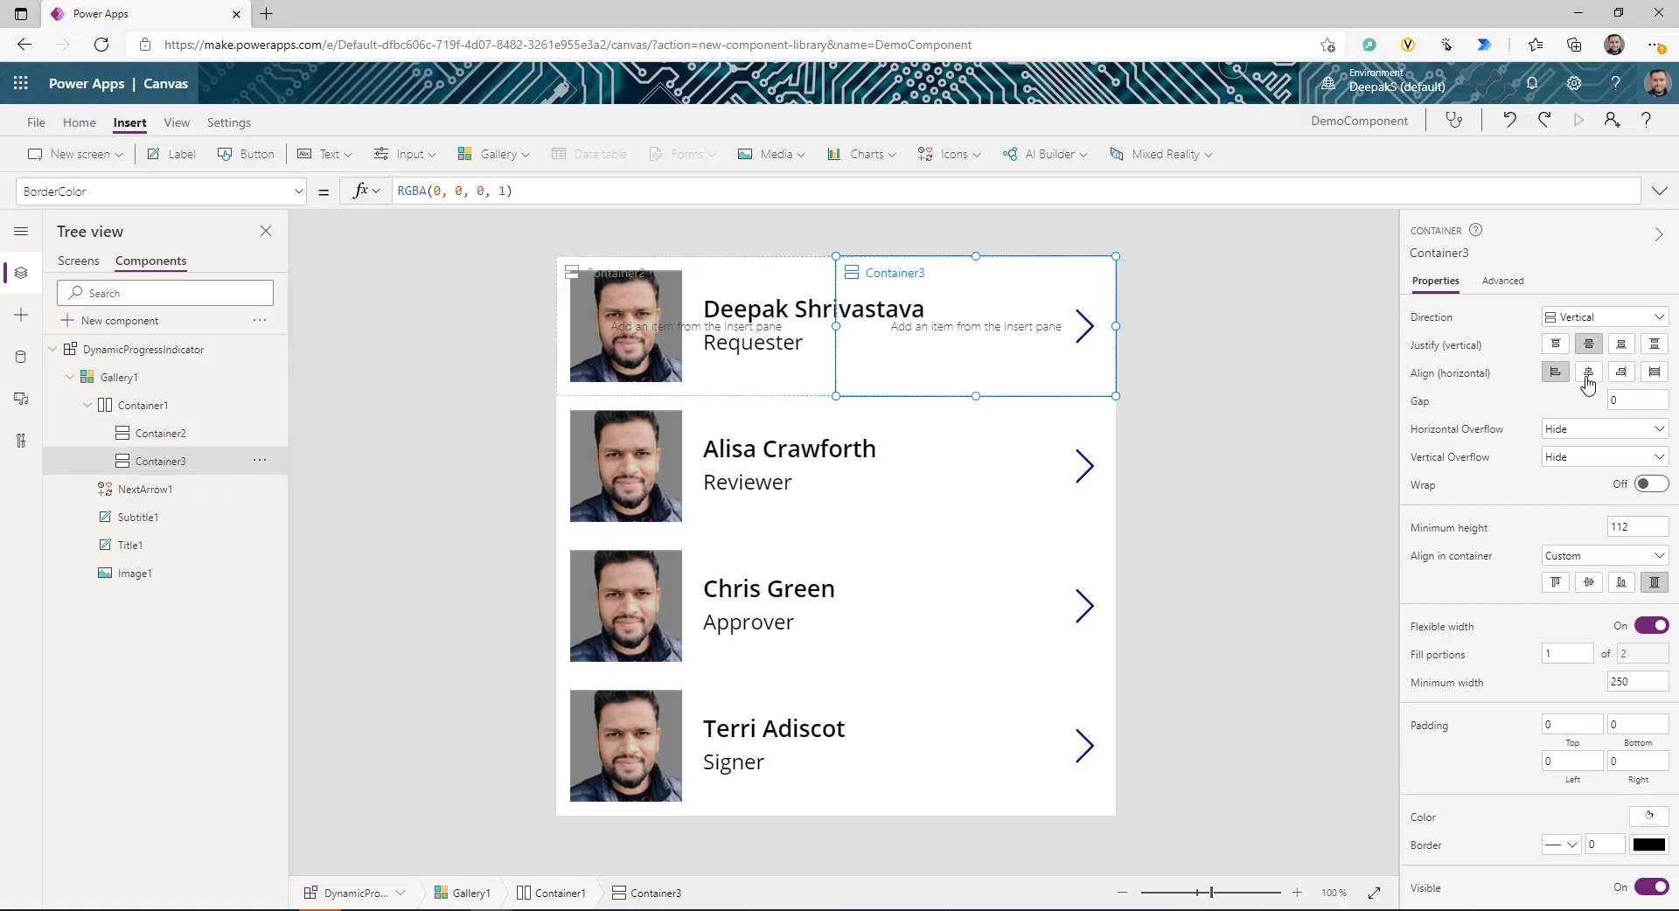
click(1589, 372)
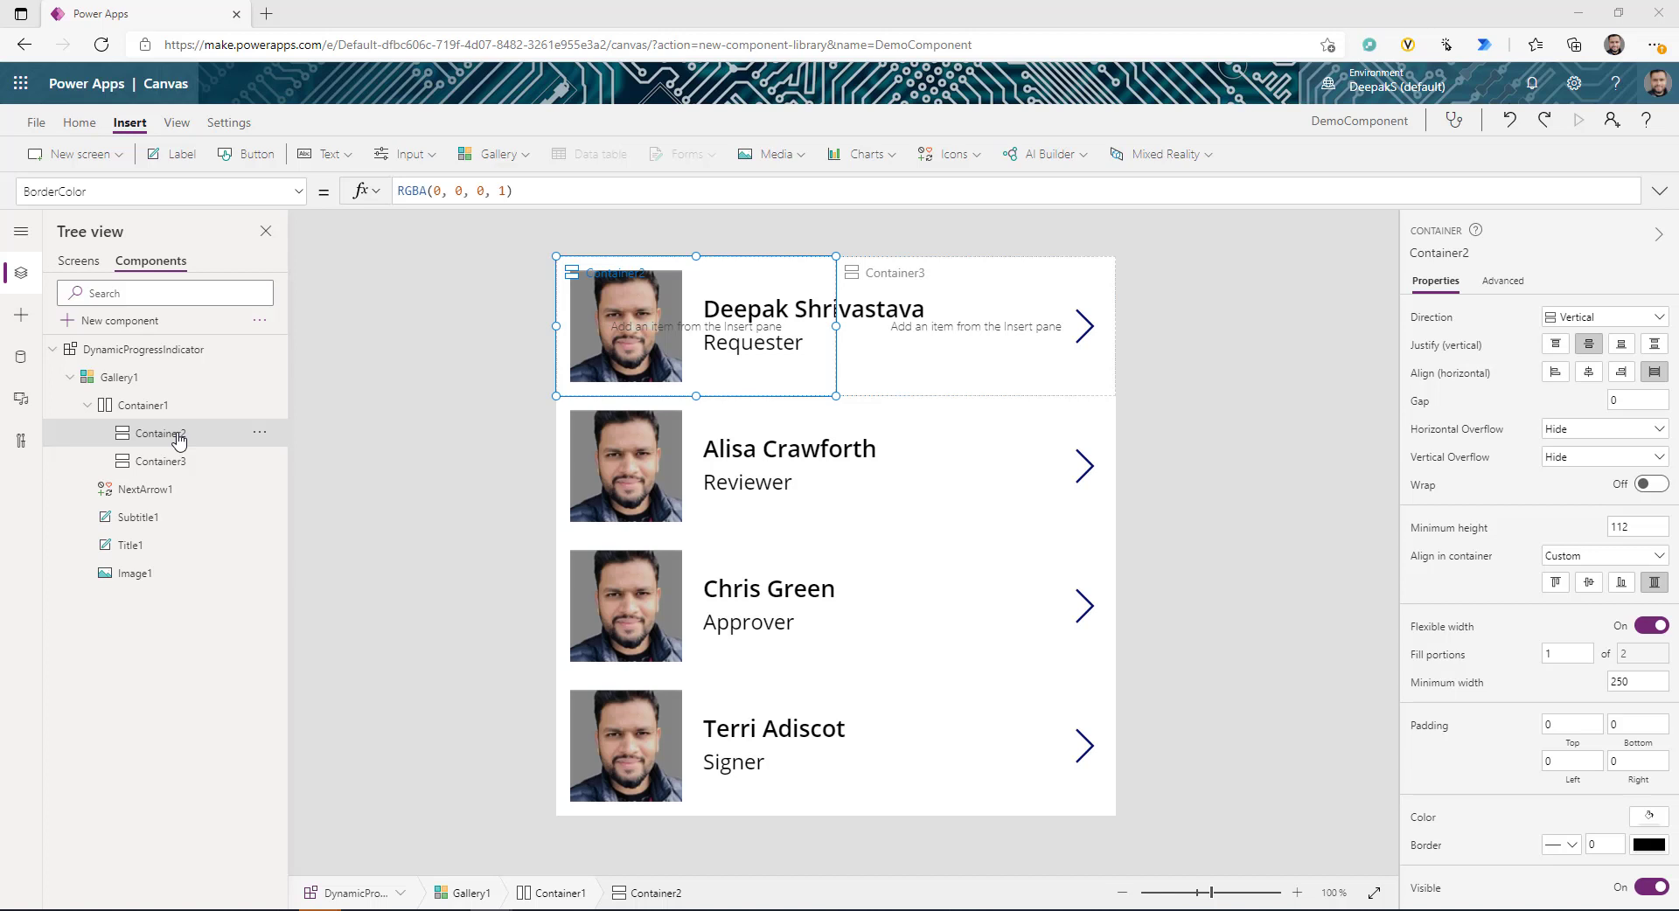
- Create a Boolean input custom property named IsLayoutVertical on the DynamicProgressIndicator component
click(109, 382)
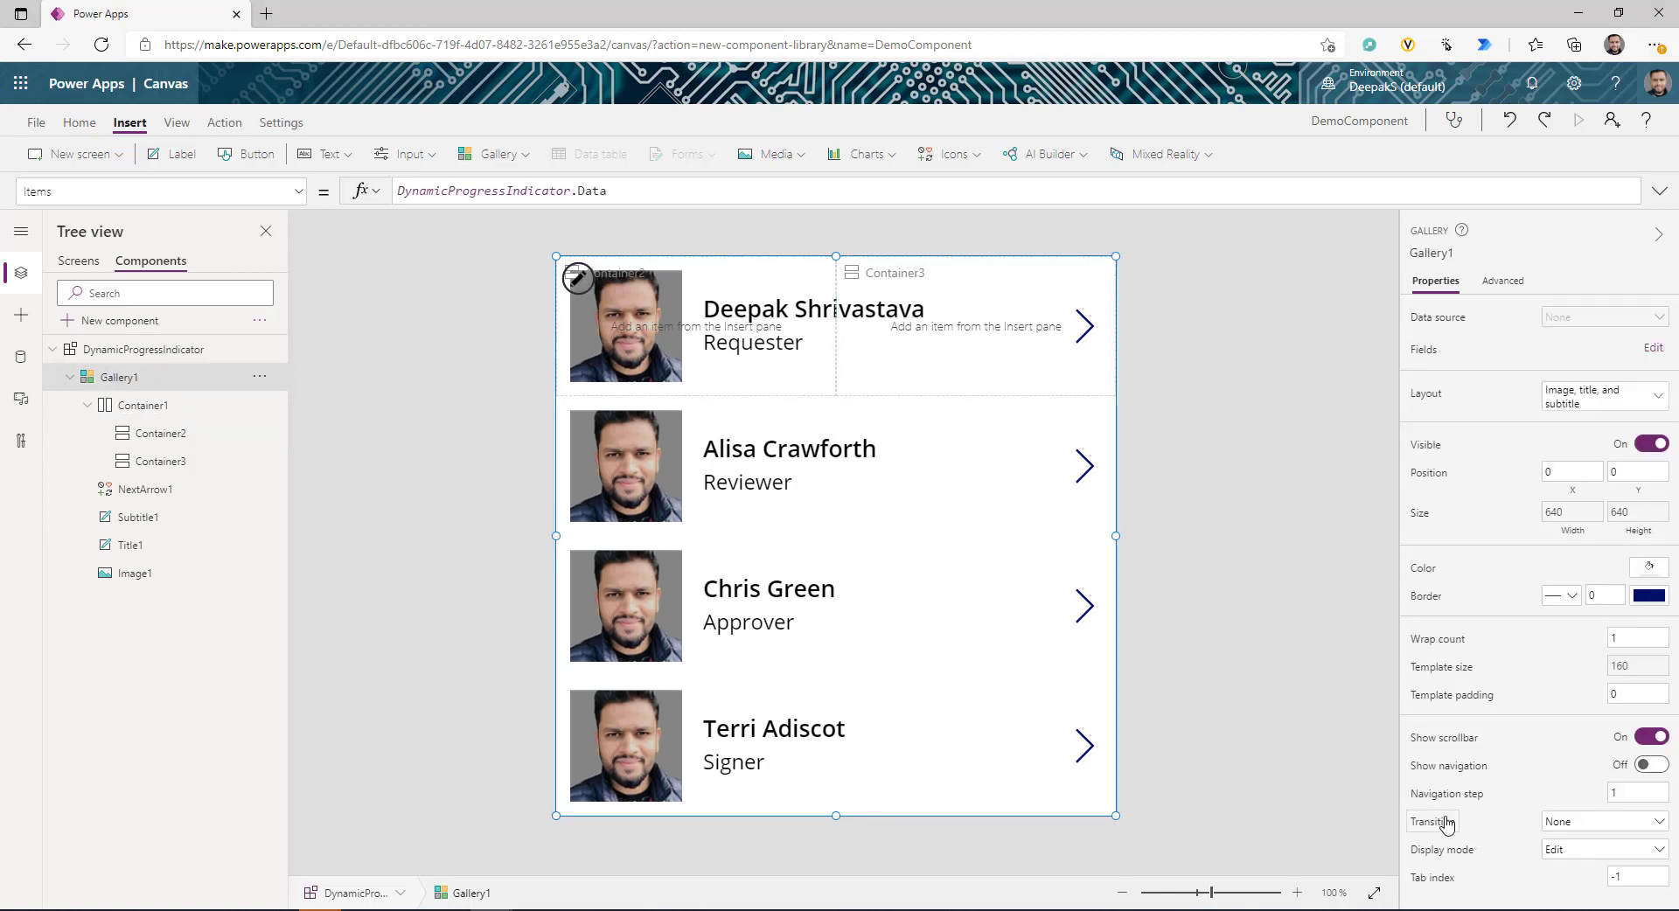
click(1627, 641)
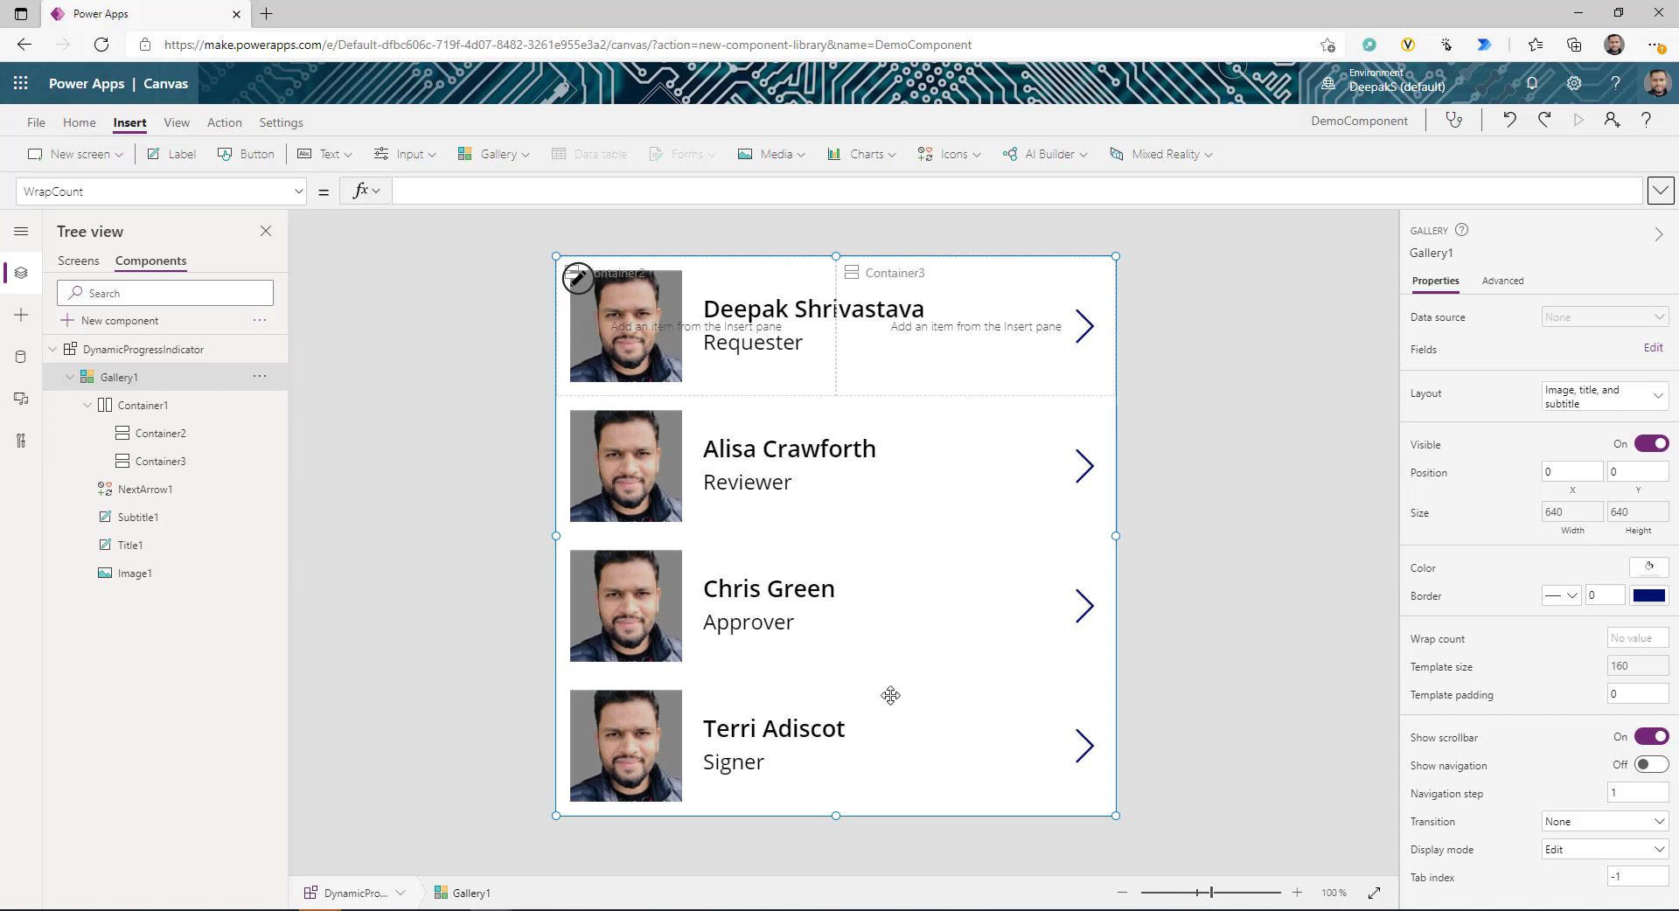
click(134, 351)
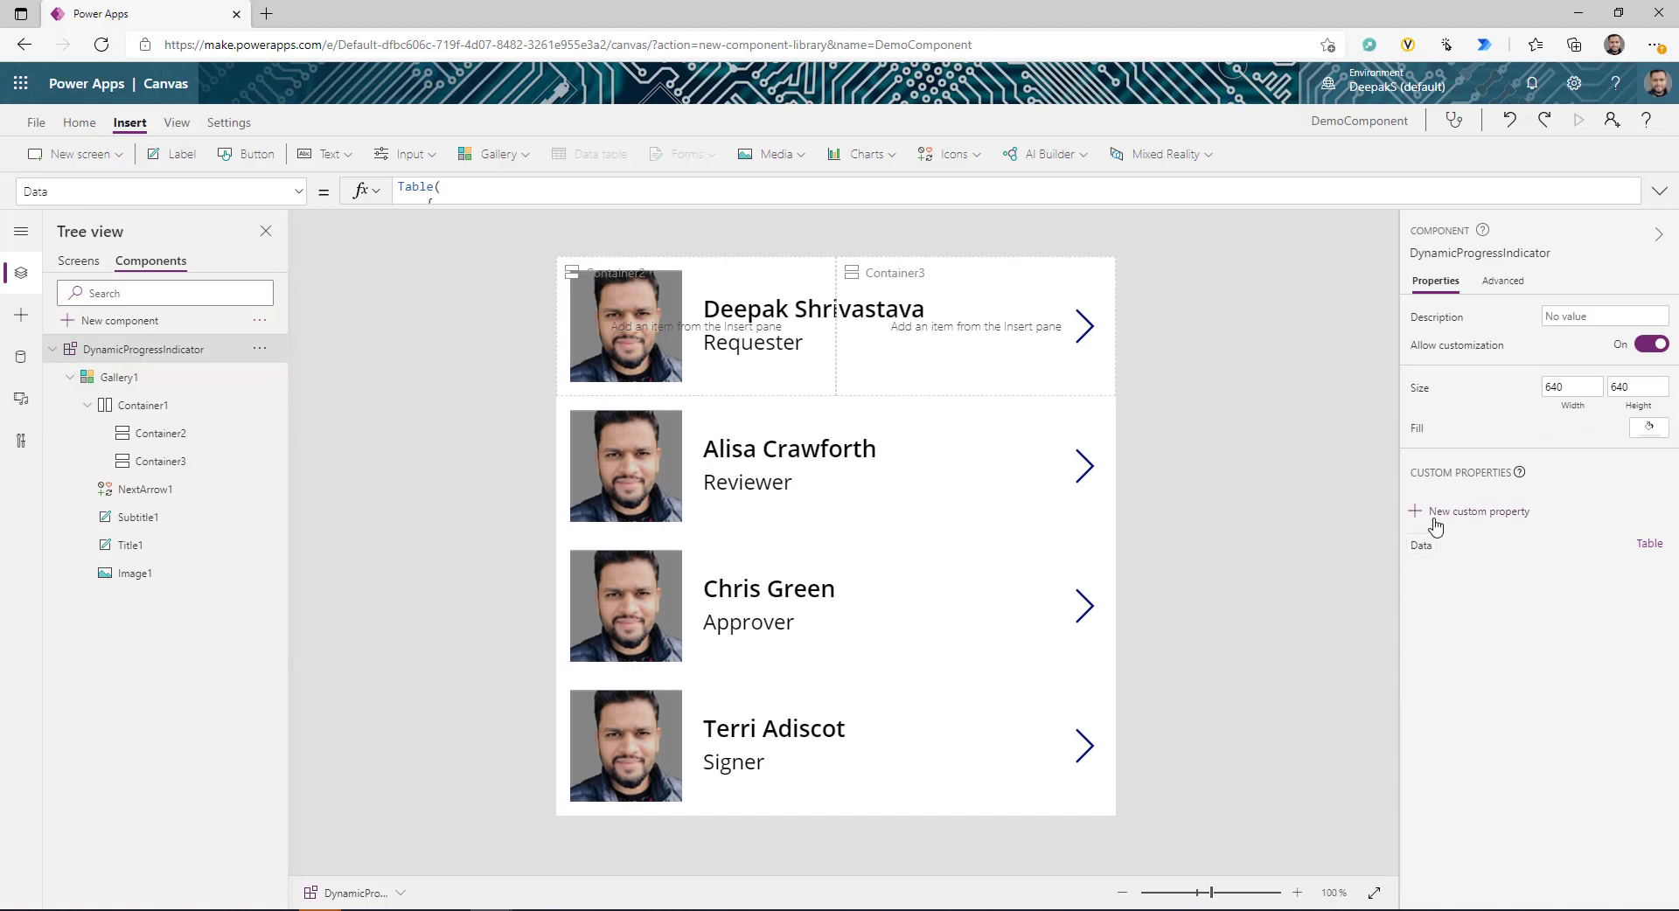
click(1486, 511)
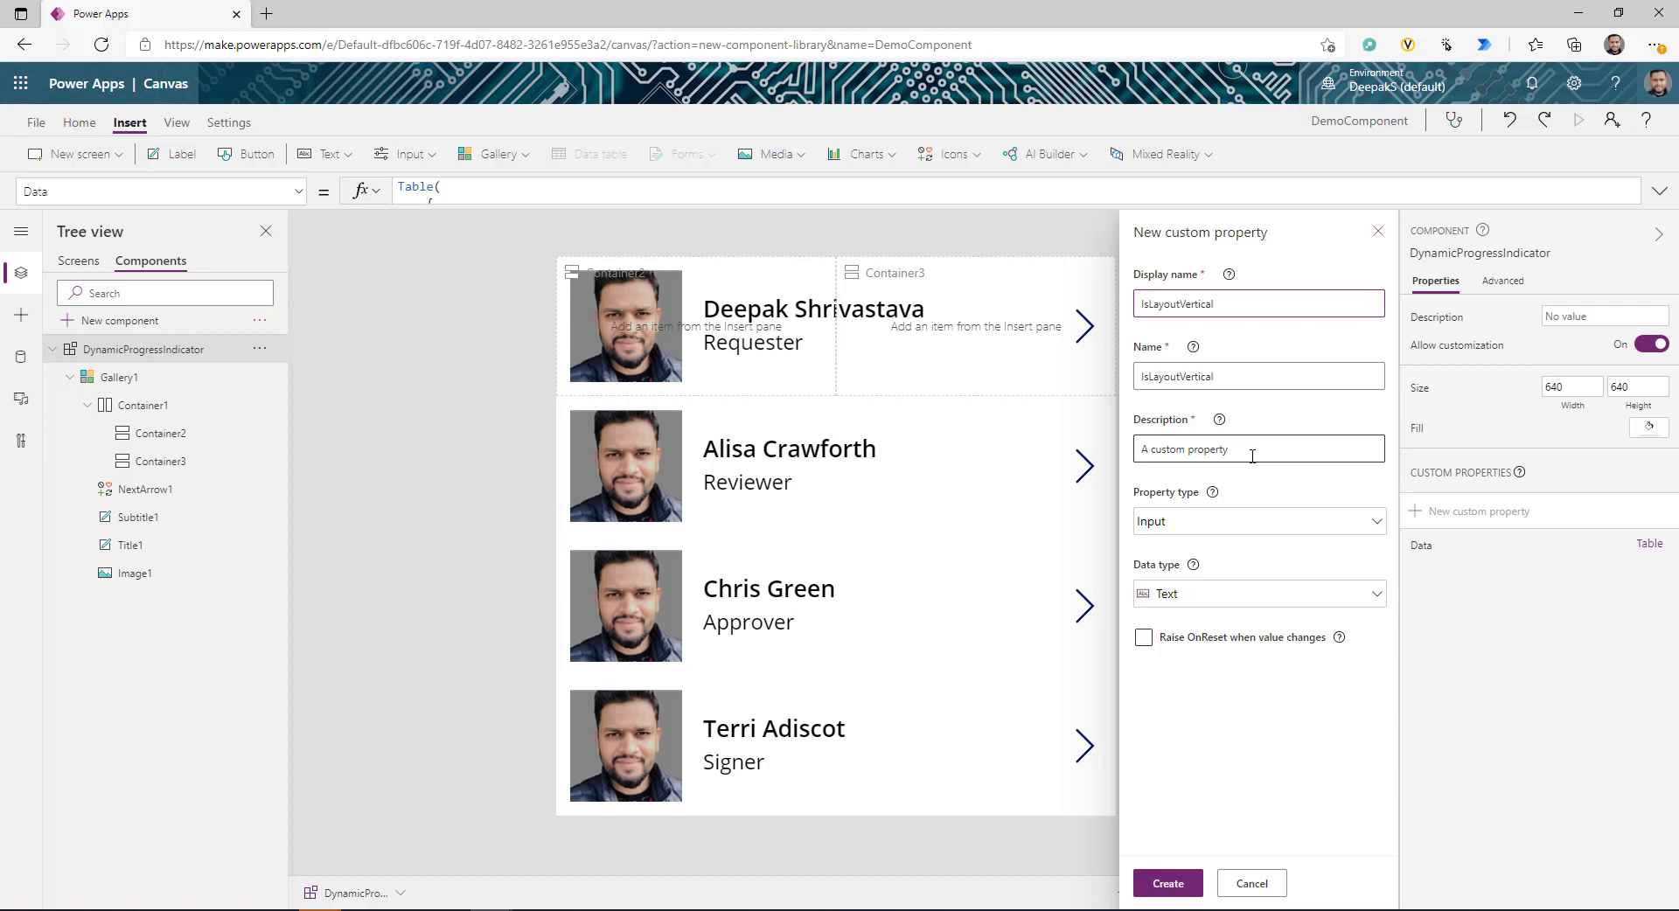
click(1283, 593)
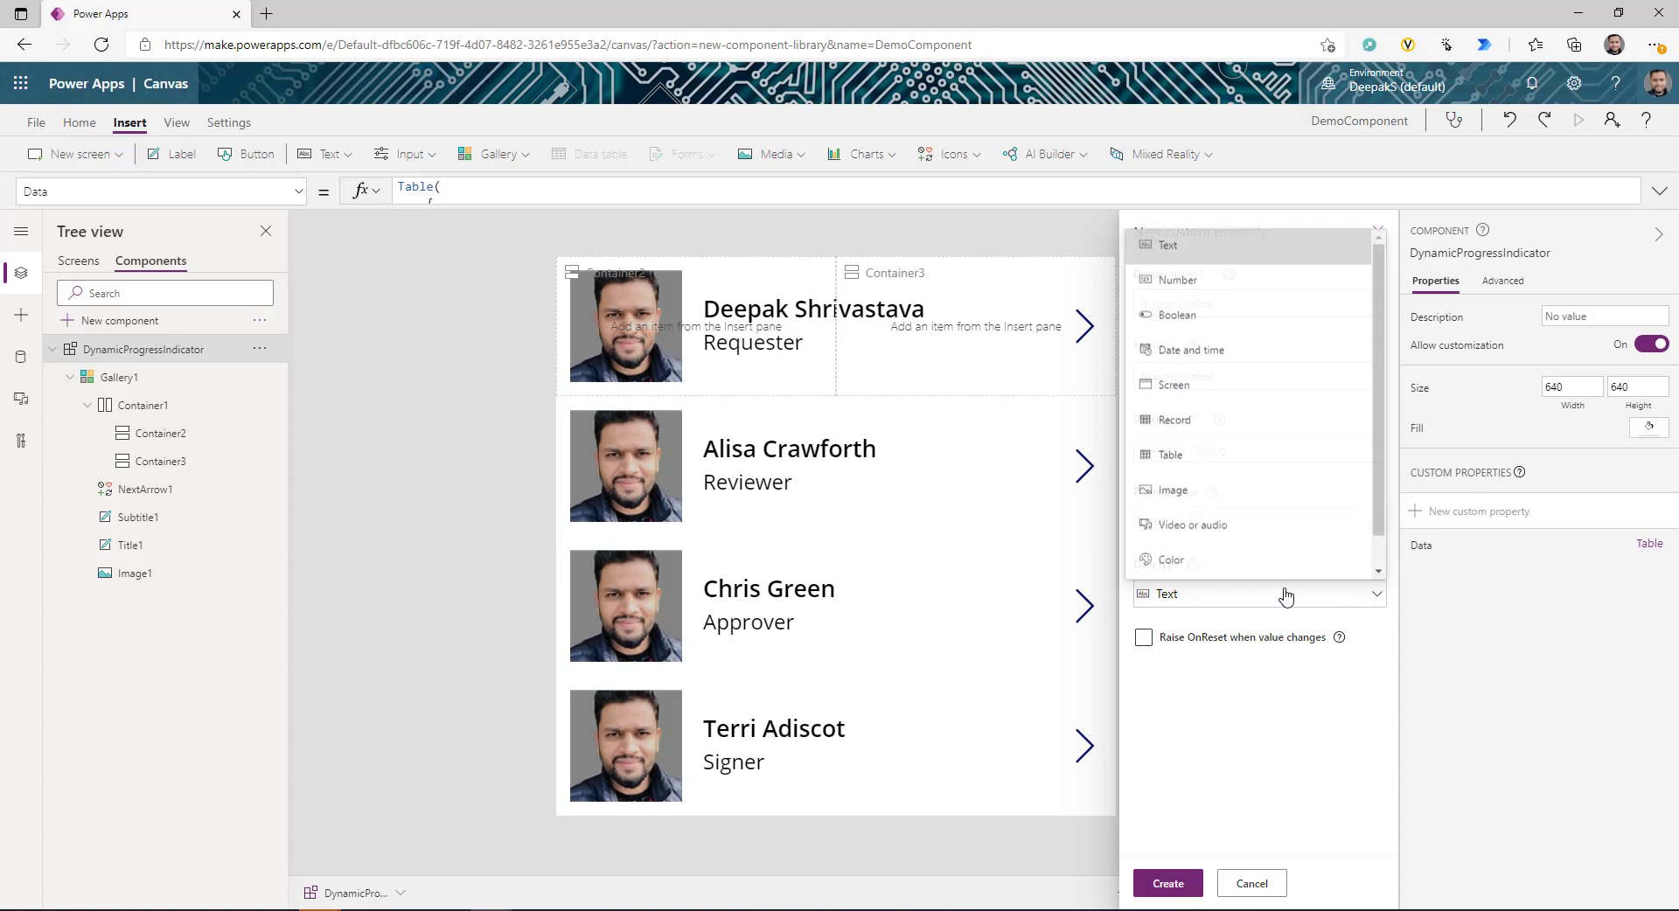
click(1216, 314)
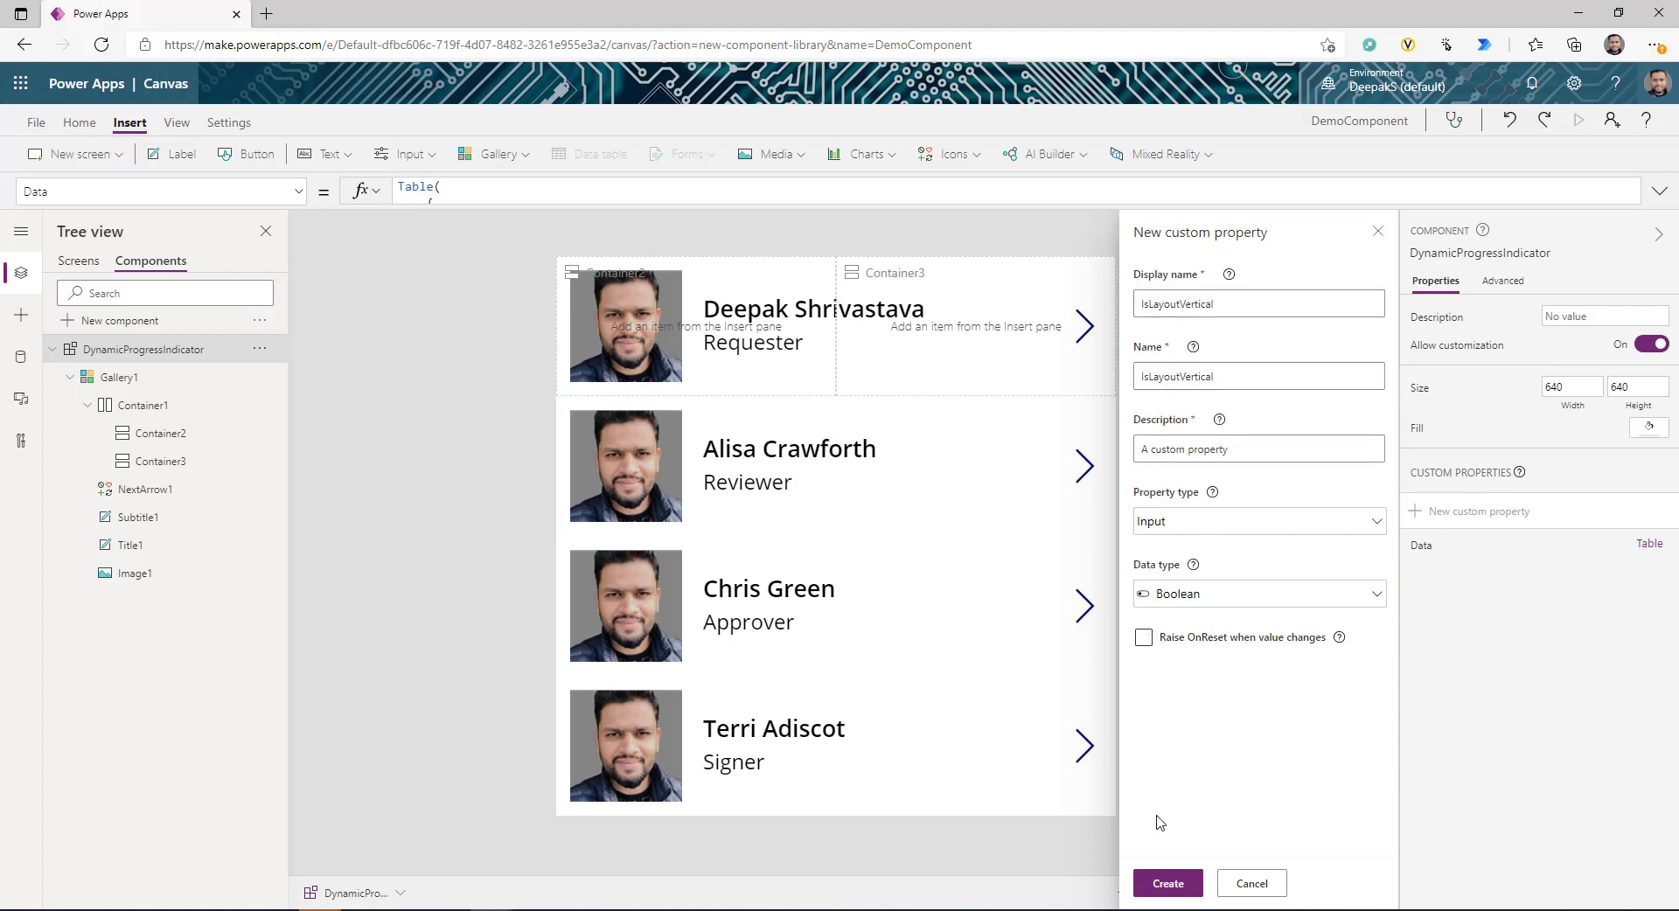
click(1169, 883)
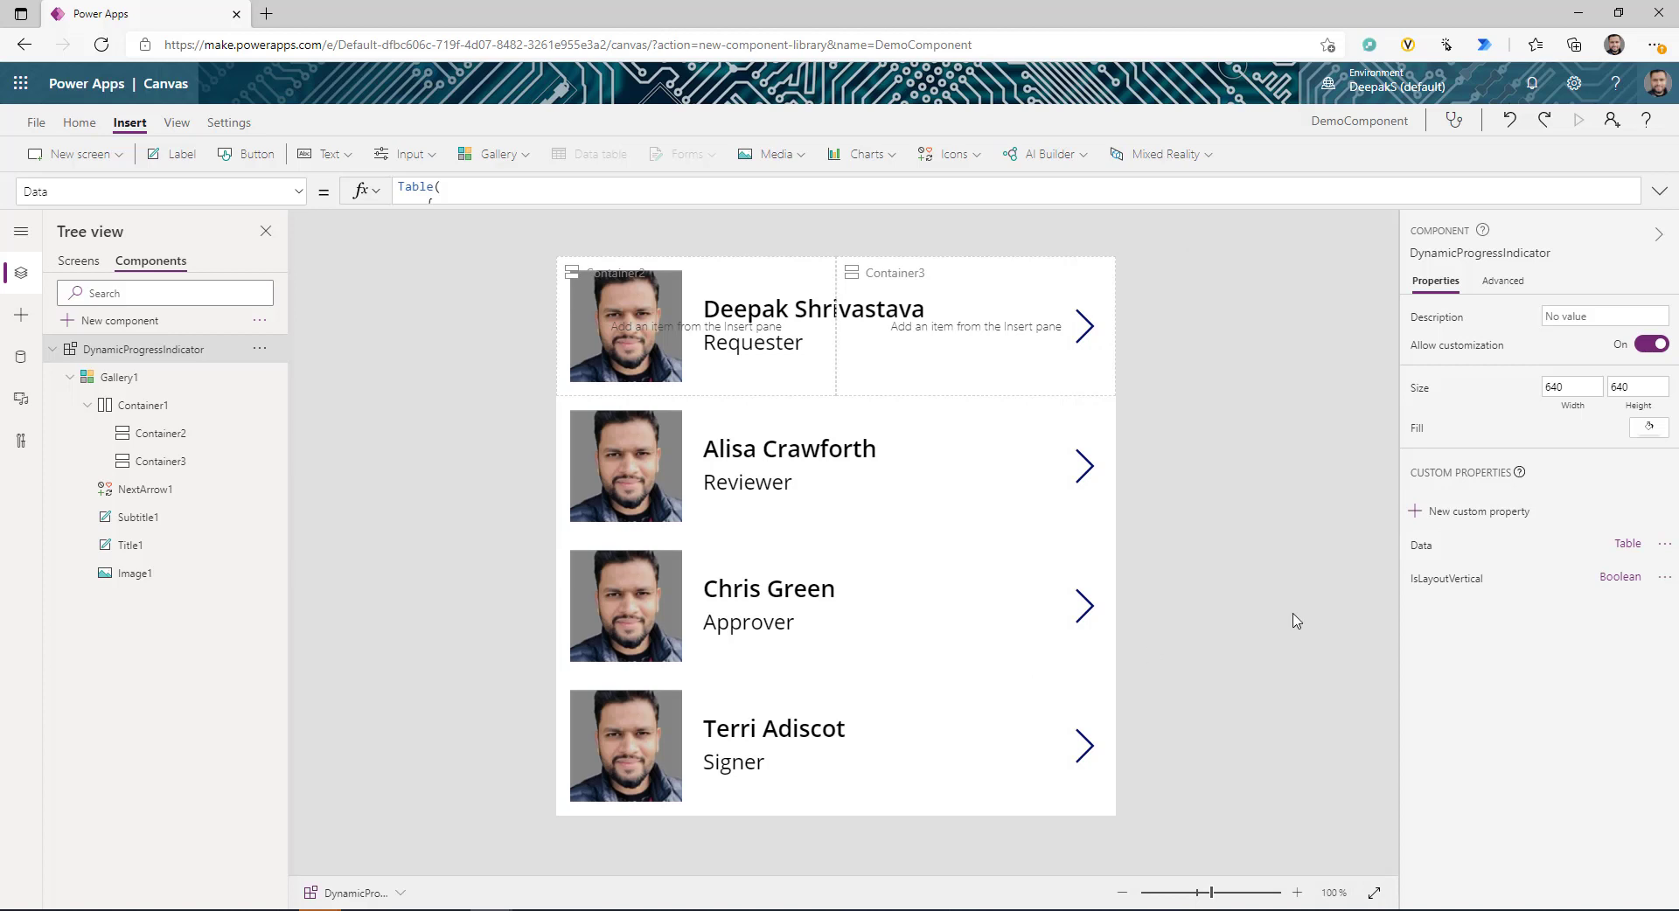
- Set Gallery1's WrapCount to If(DynamicProgressIndicator.IsLayoutVertical, 1, CountRows(DynamicProgressIndicator.Data))
click(126, 378)
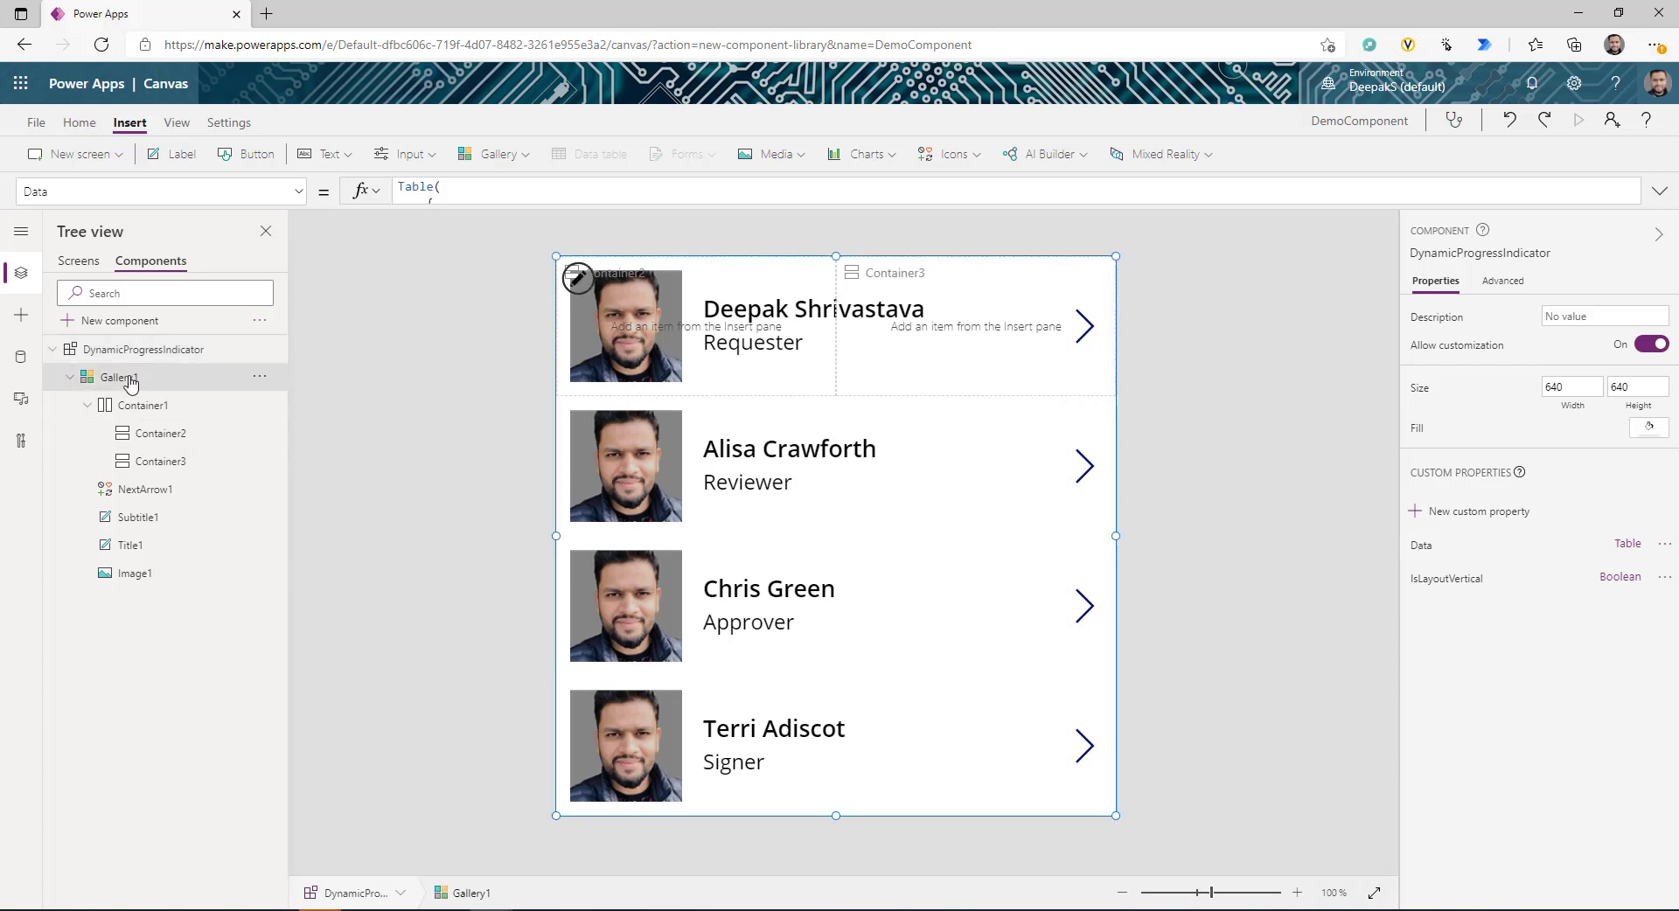
click(473, 191)
text(If(     DynamicProgressIndicator.IsLayoutVertical,     1,     CountRows(DynamicProgressIndicator.Data) ))
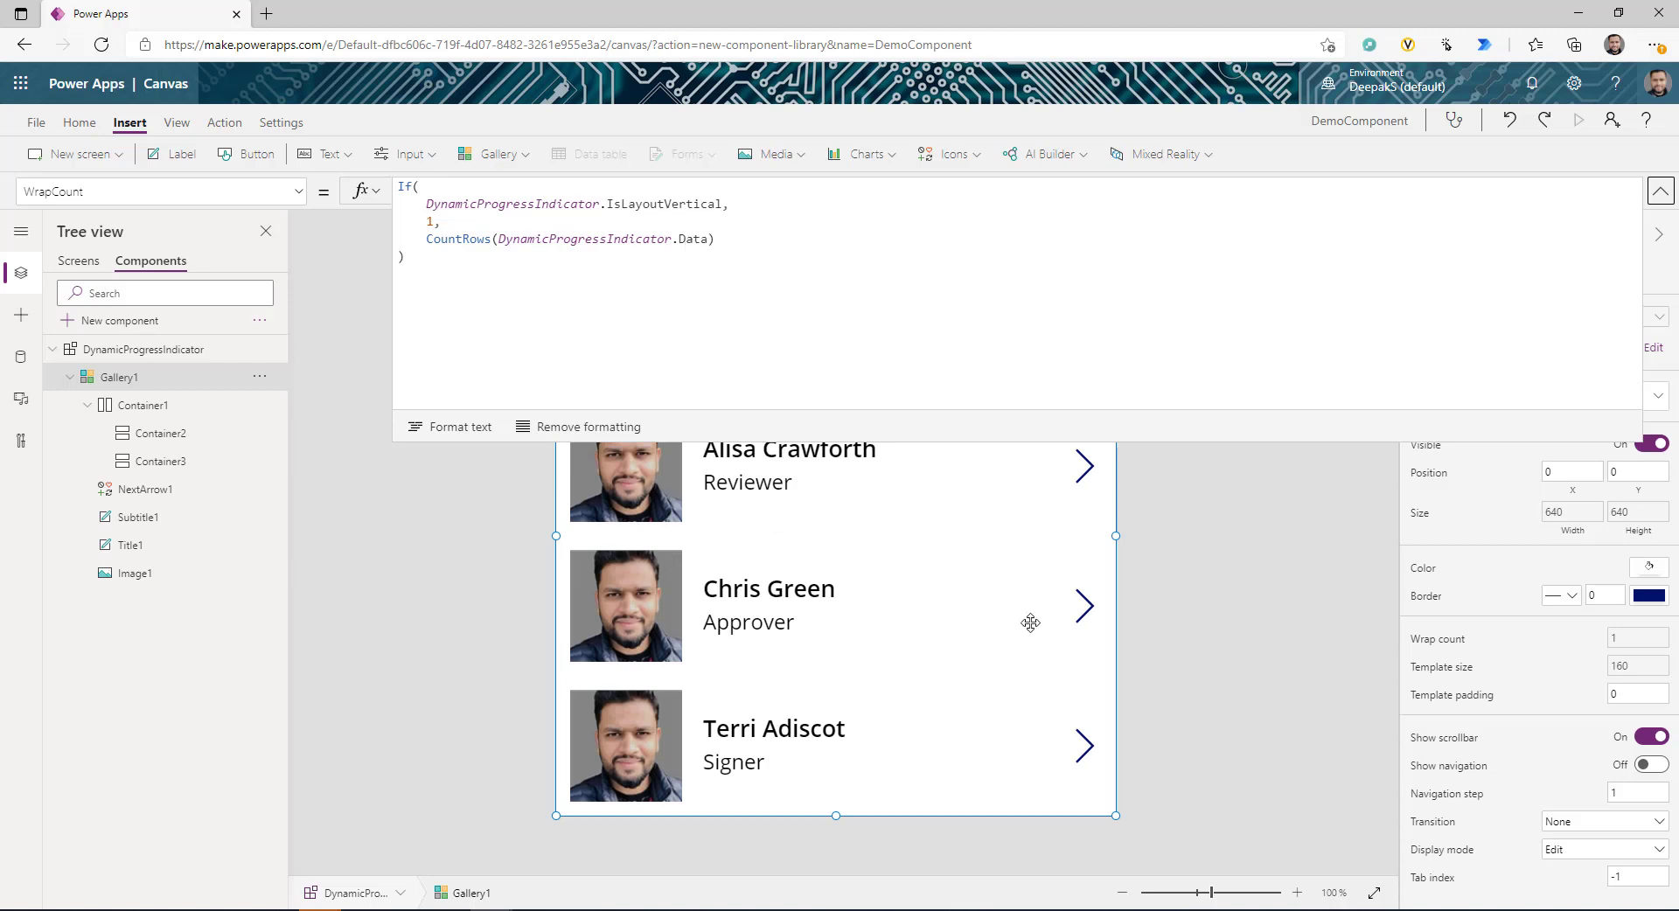
click(1662, 191)
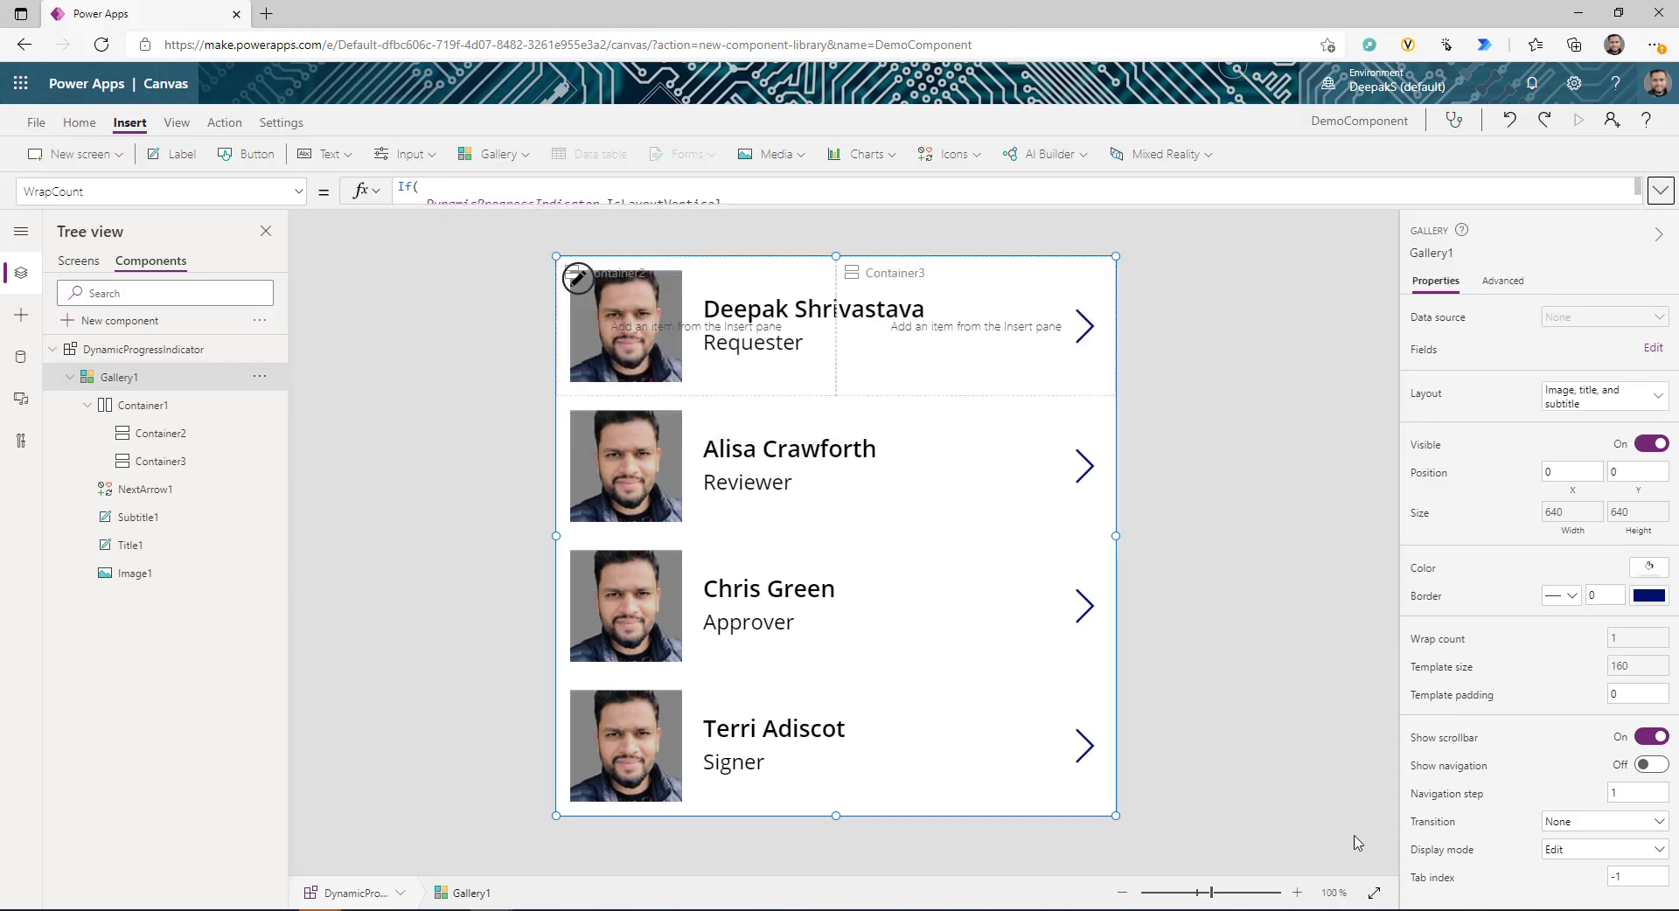
- Set Gallery1's TemplateSize to If(DynamicProgressIndicator.IsLayoutVertical, Parent.Height / CountRows(DynamicProgressIndicator.Data), Parent.Height)
click(1638, 667)
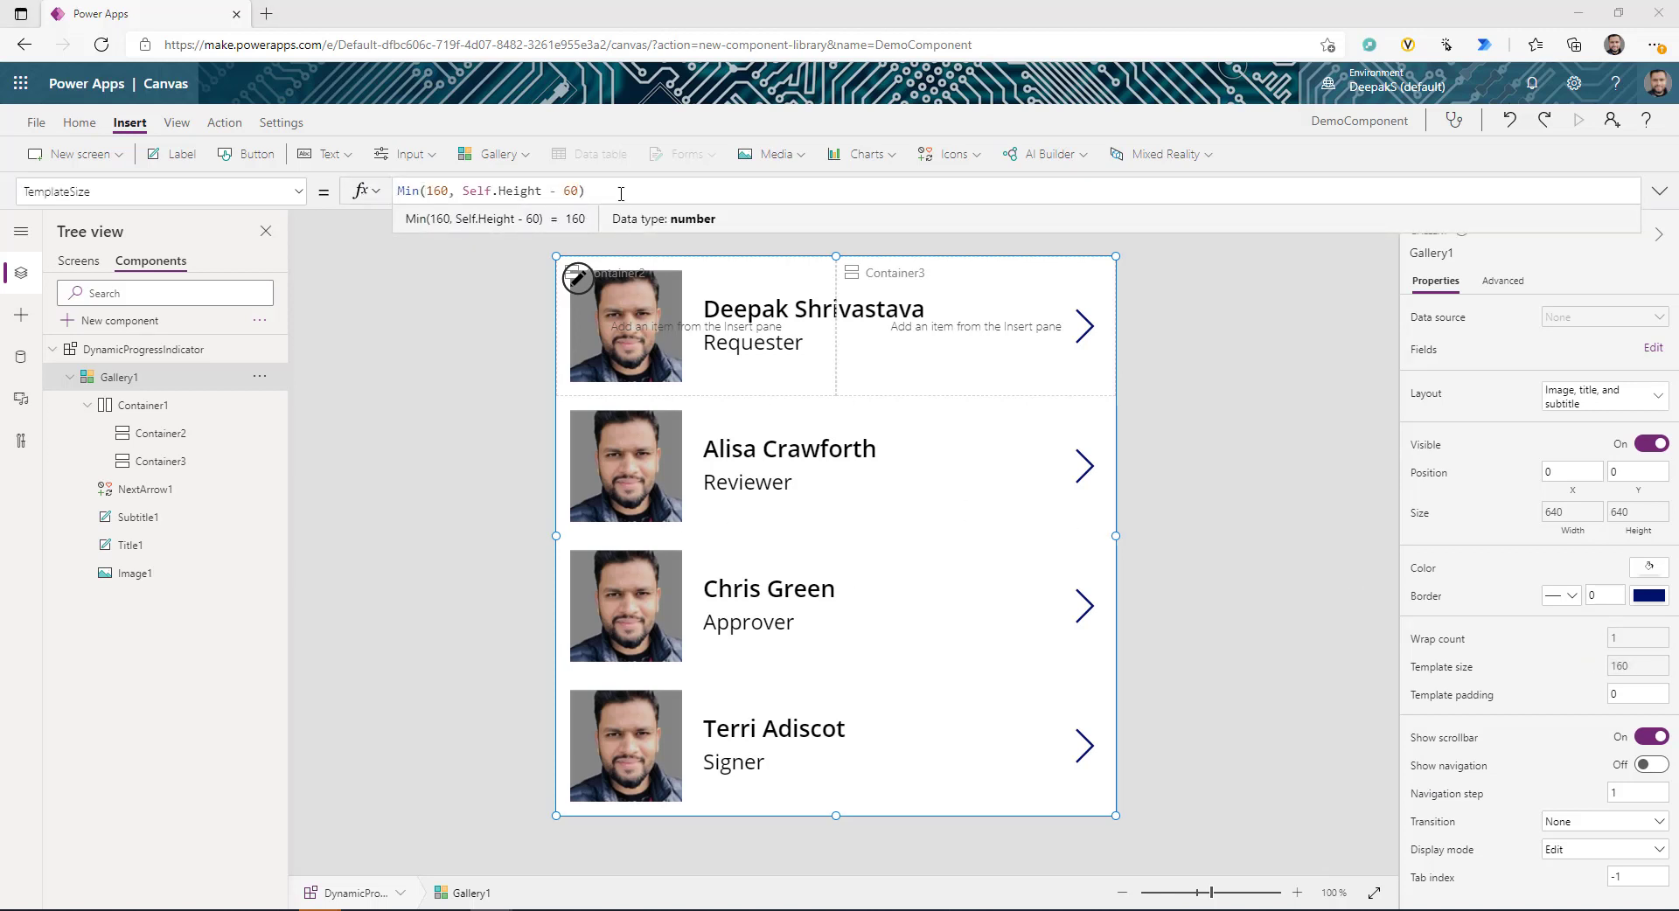
drag(621, 192, 323, 190)
text(If(     DynamicProgressIndicator.IsLayoutVertical,     Parent.Height / CountRows(DynamicProgressIndicator.Data),     Parent.Height ))
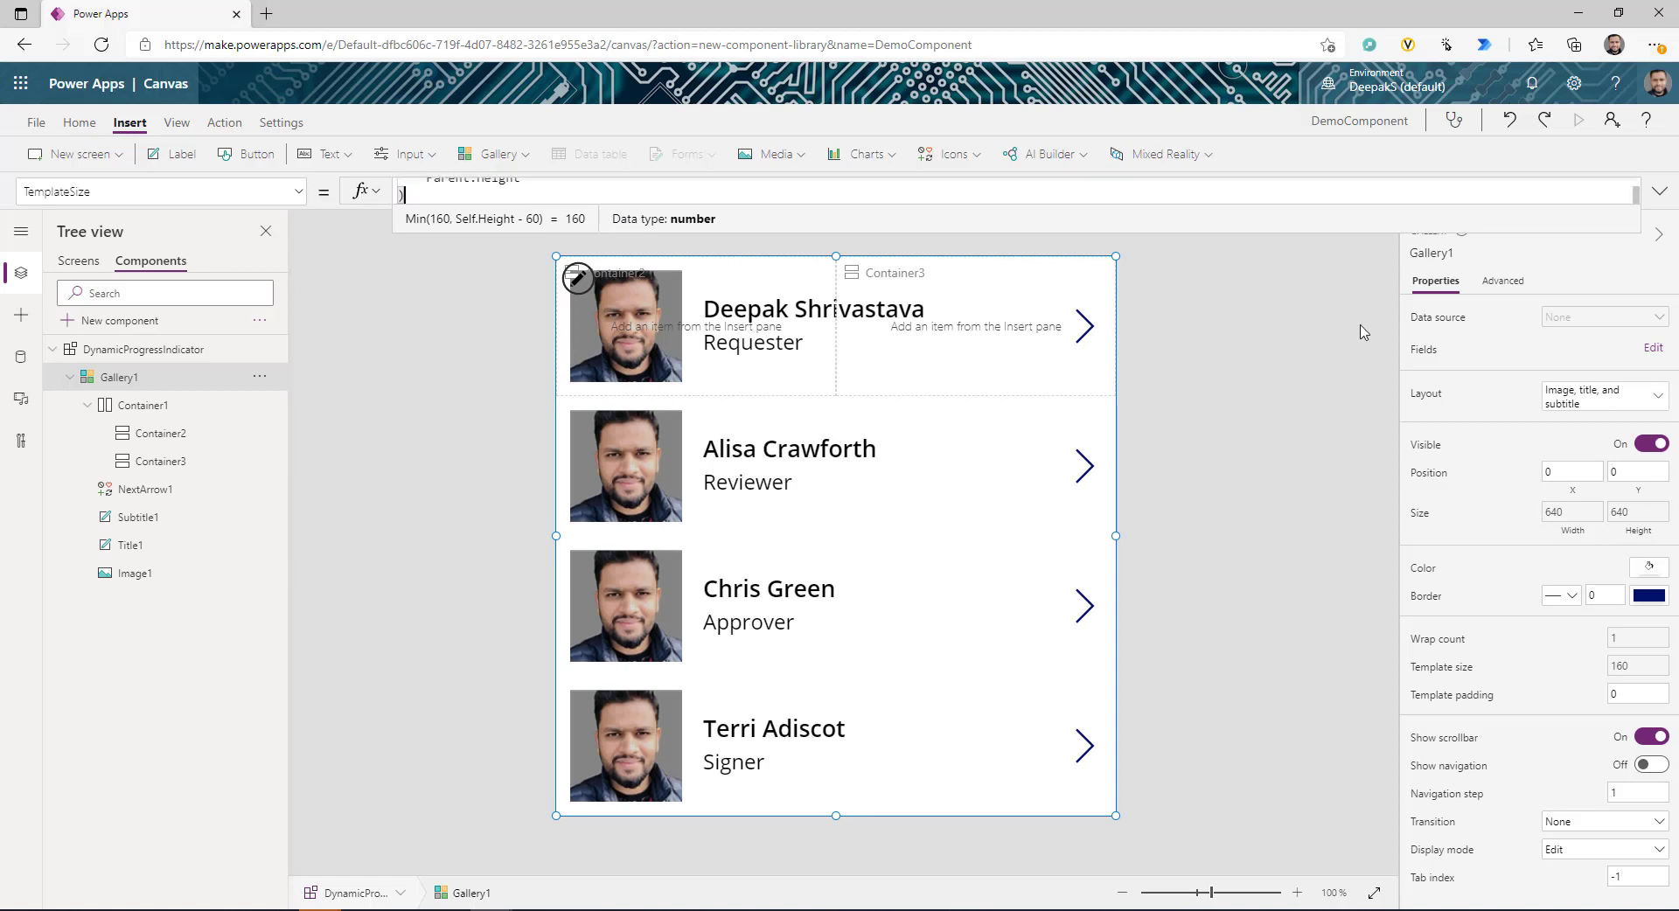
- Review Gallery1's full TemplateSize formula and the nested Container1 and Container2
click(1659, 191)
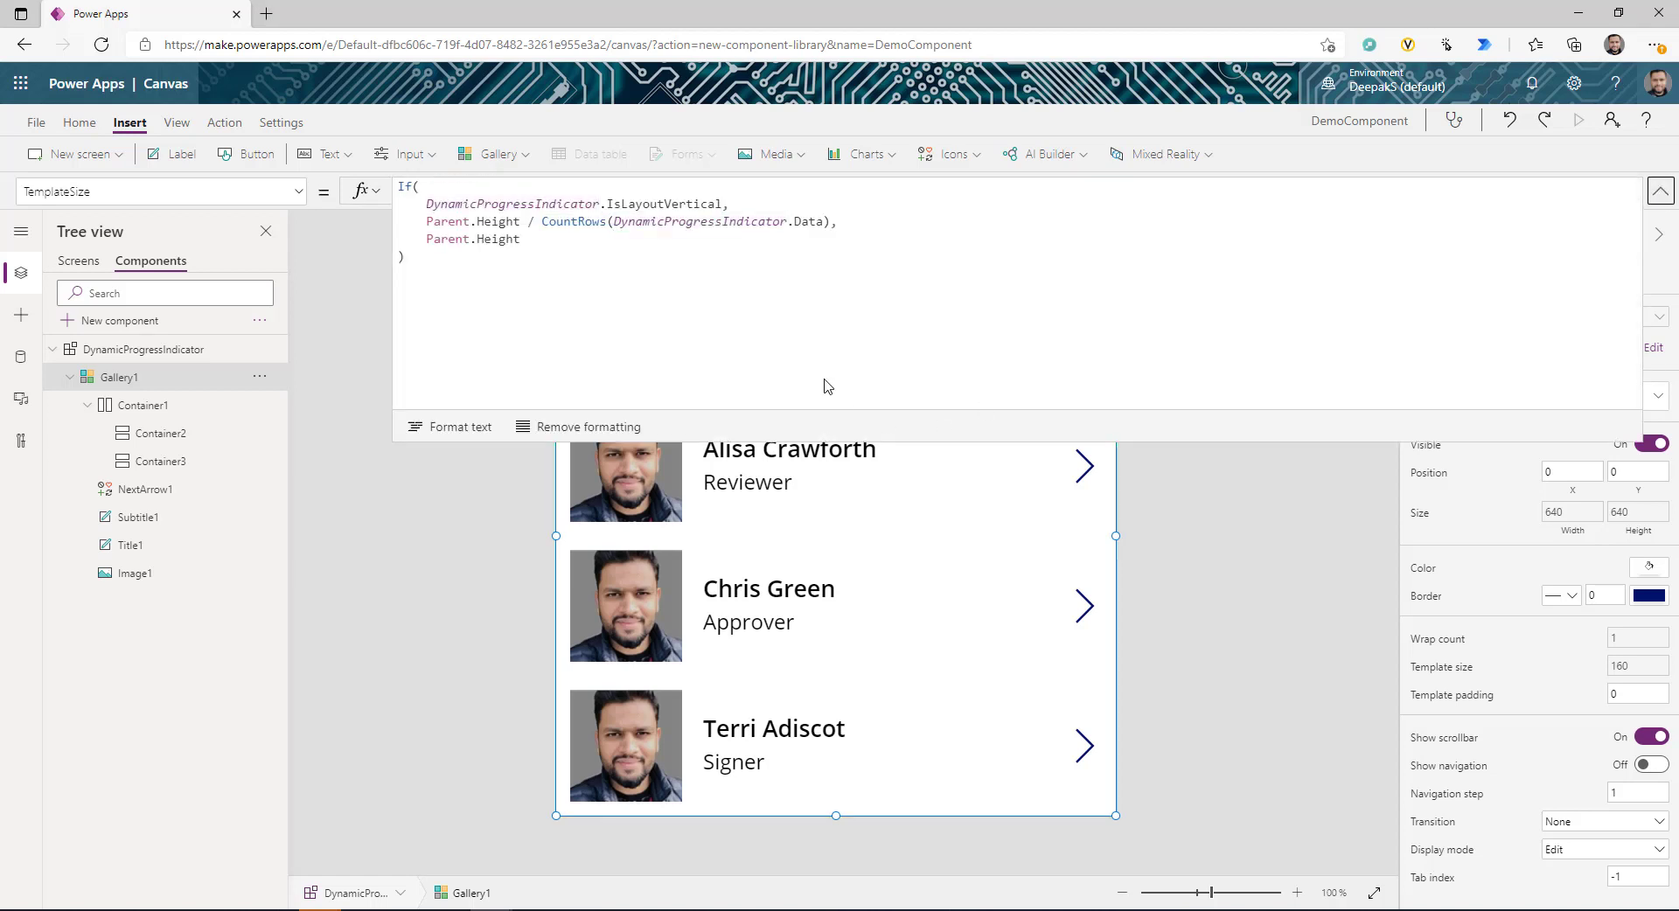
double_click(514, 206)
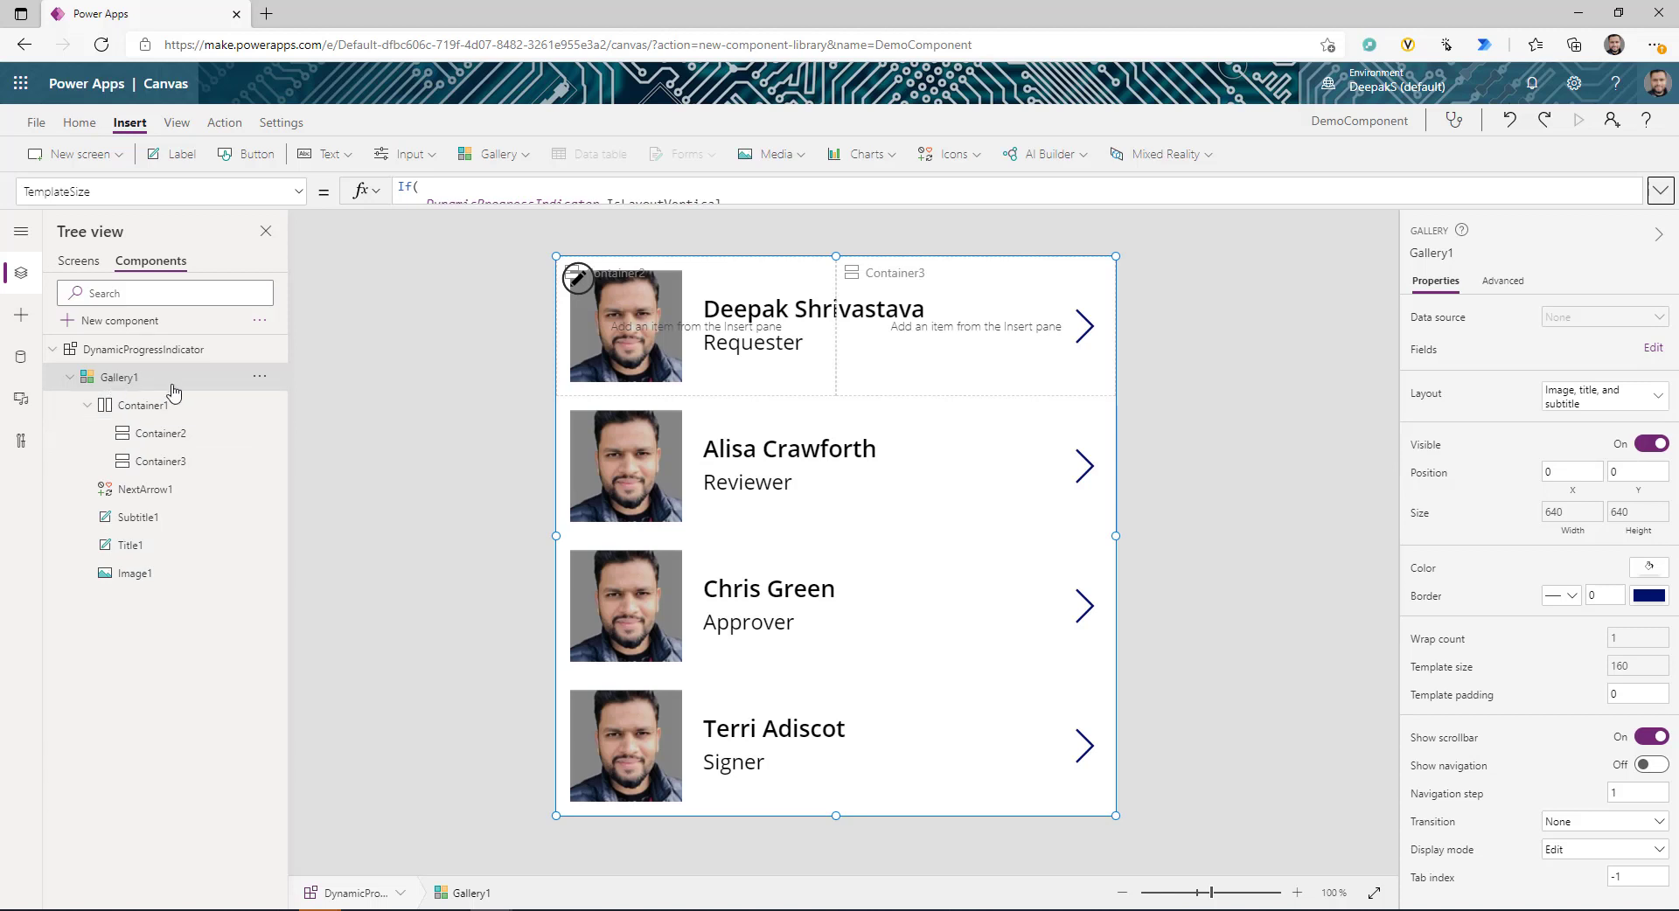
click(140, 405)
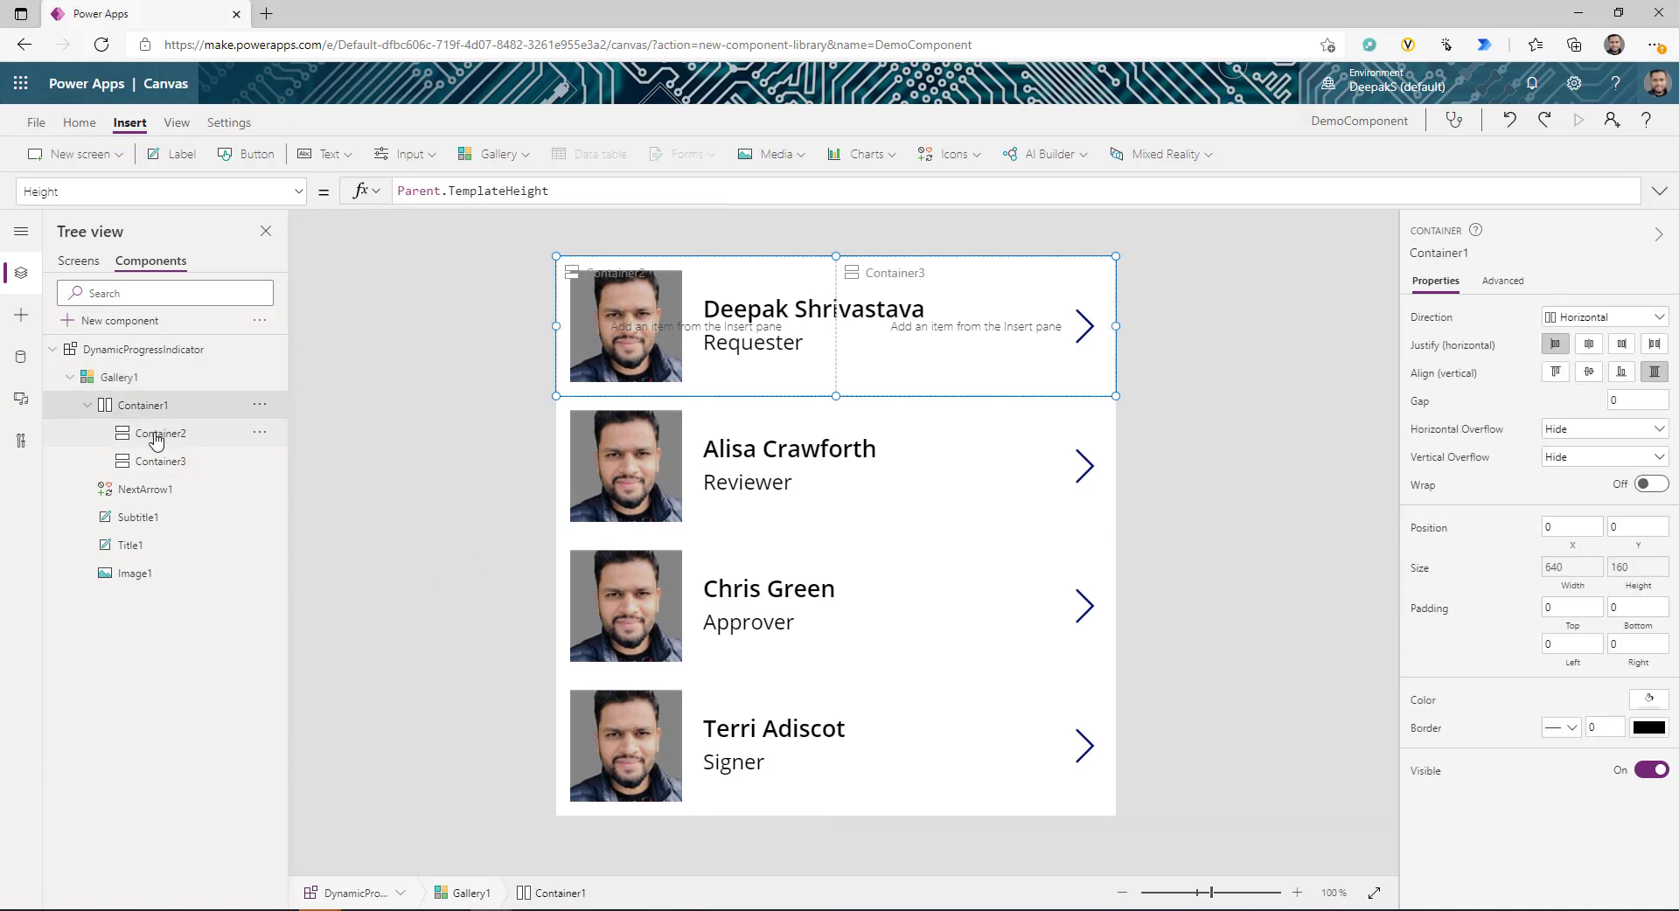
click(156, 434)
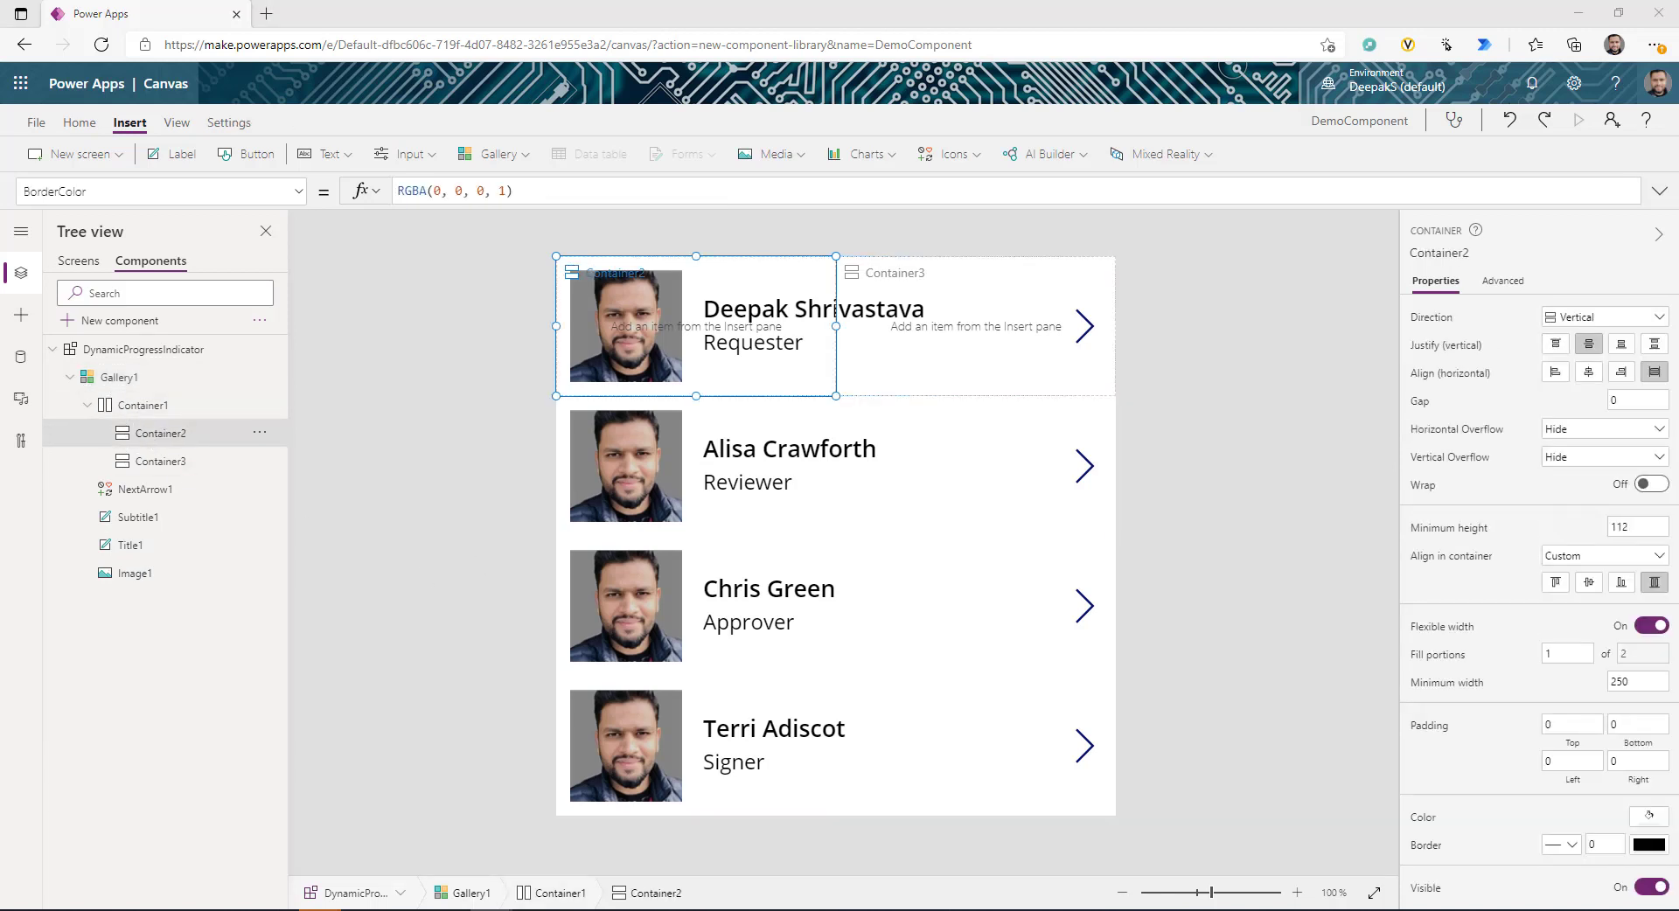
- Rename Container1 to Container_Template
click(122, 407)
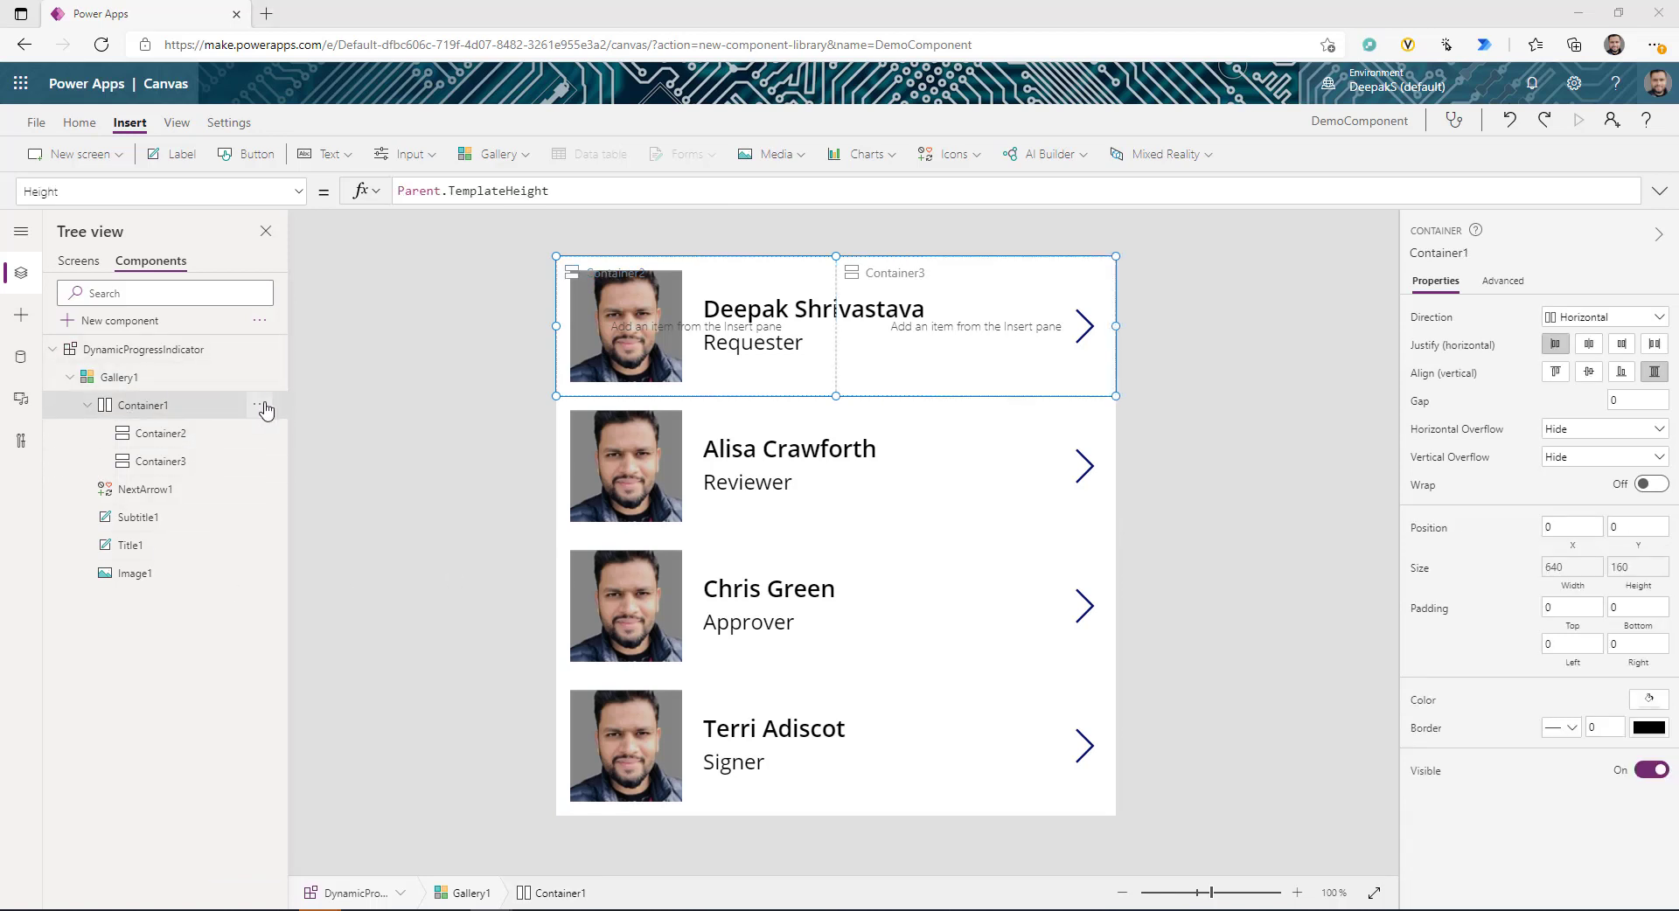
click(259, 405)
click(301, 530)
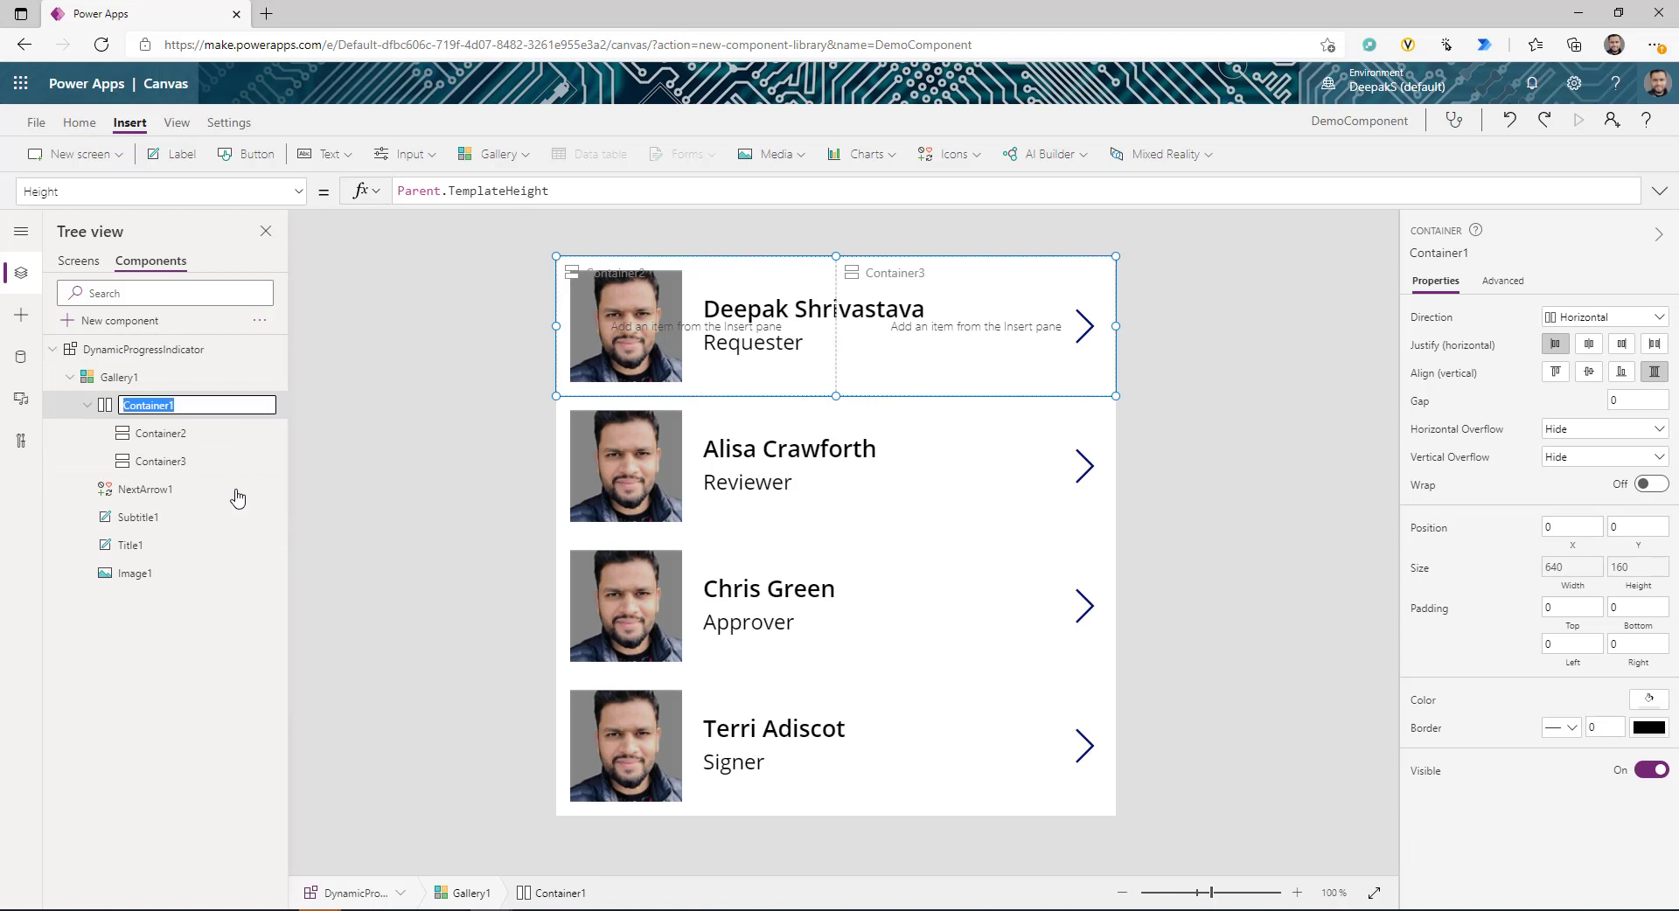
text(Container_Template)
key(Return)
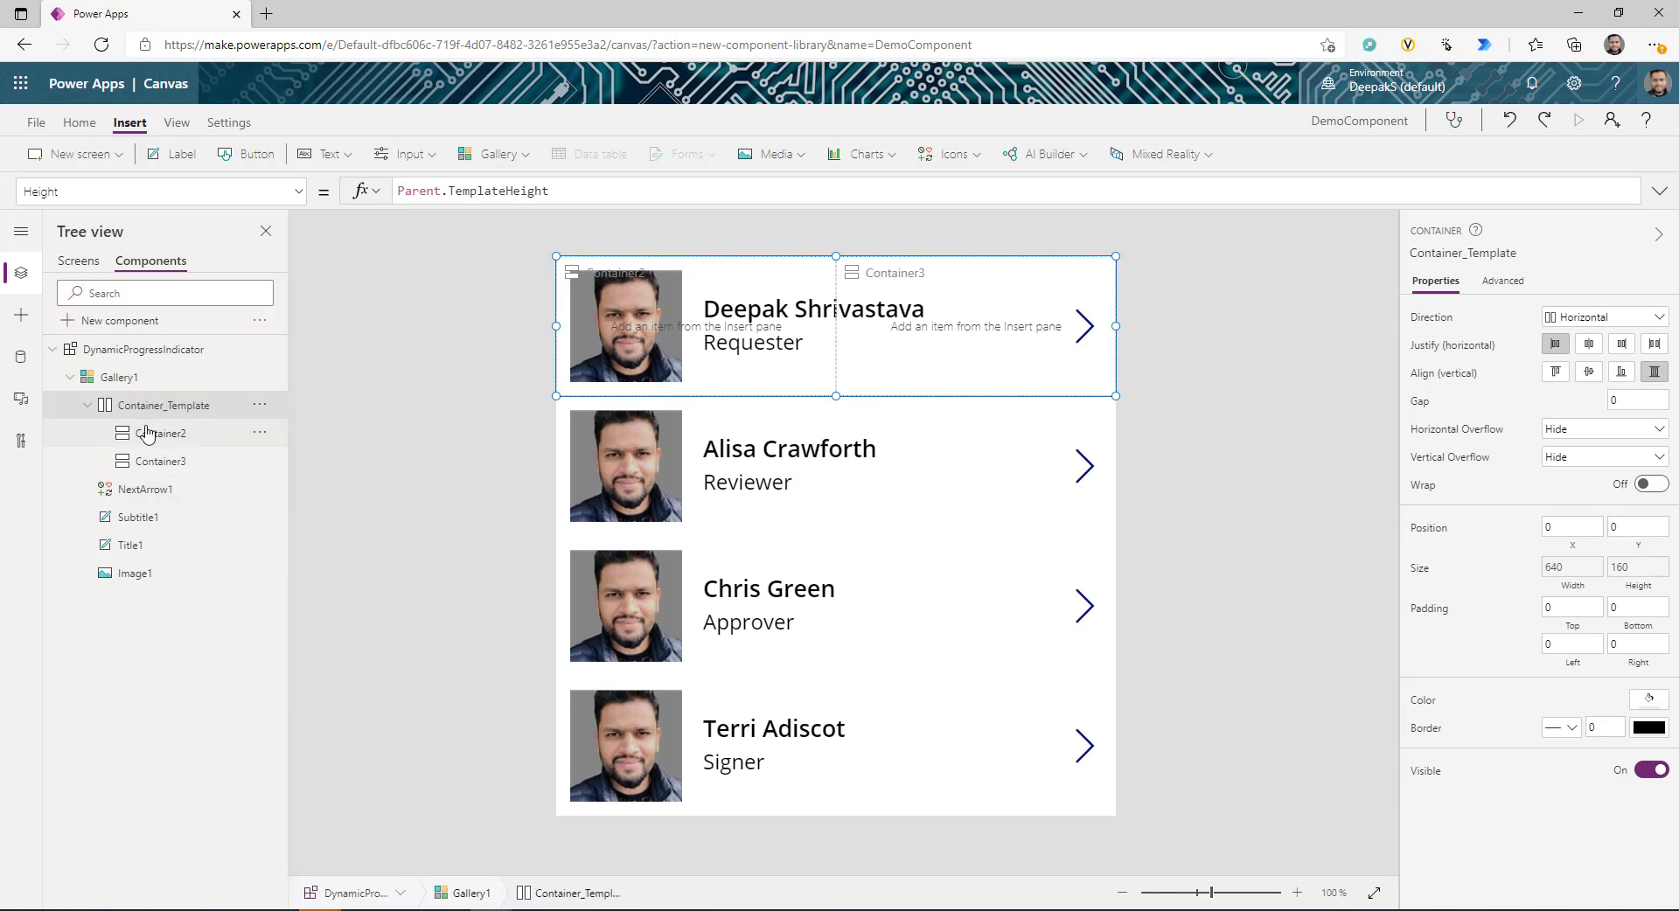
- Rename Container2 to Container_Icon and Container3 to Container_Information
click(259, 433)
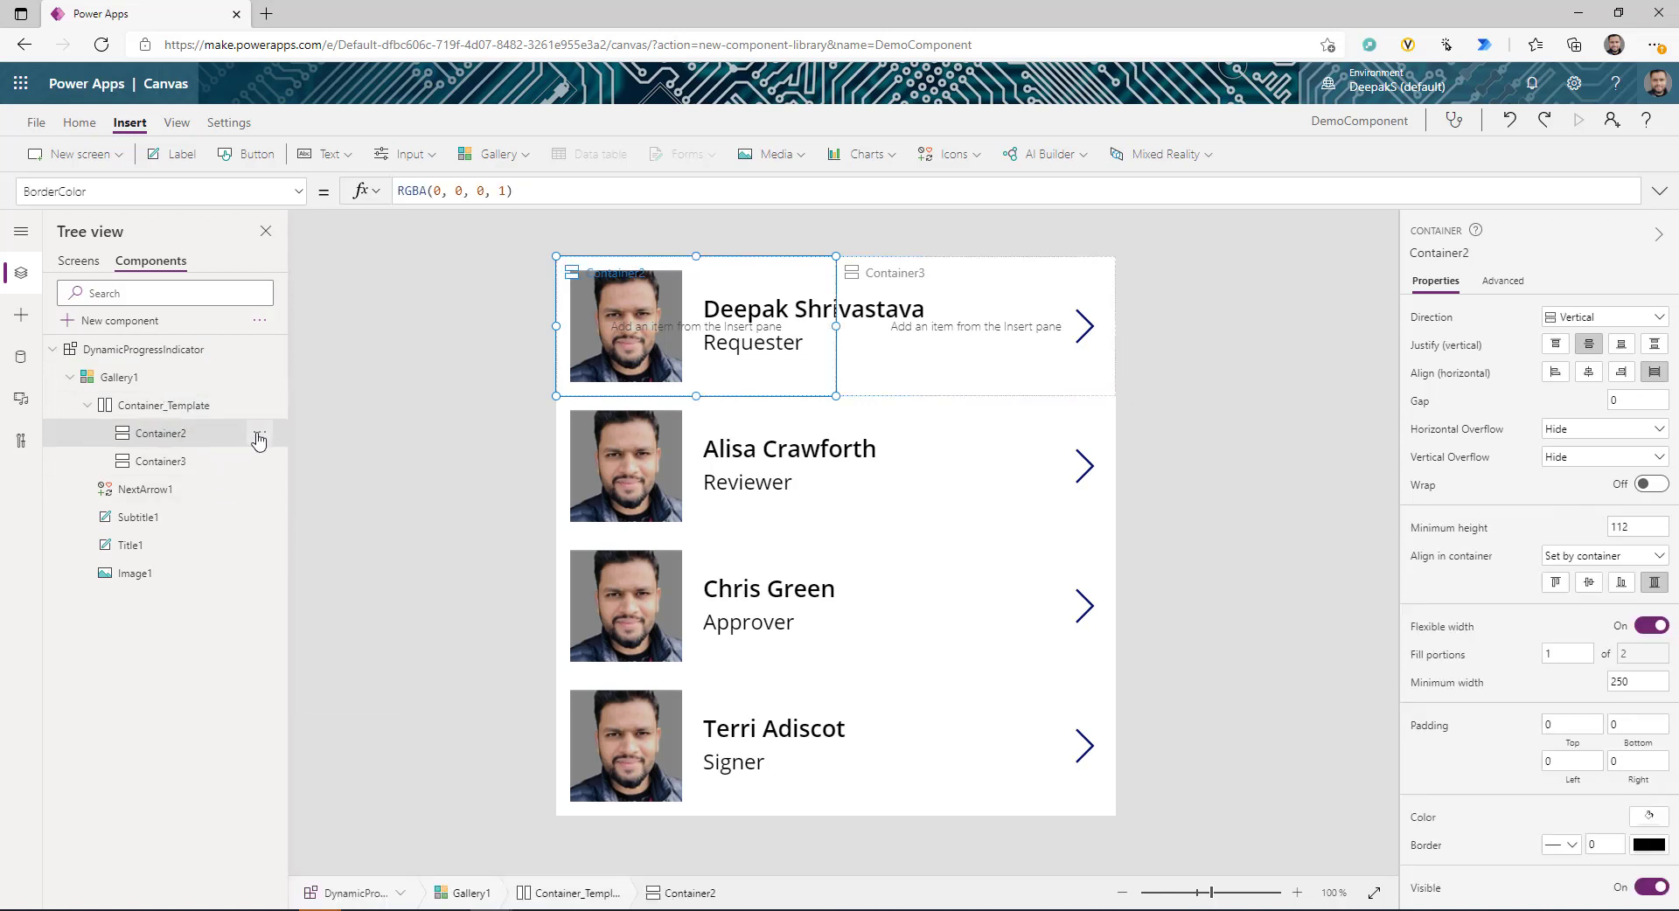
click(294, 590)
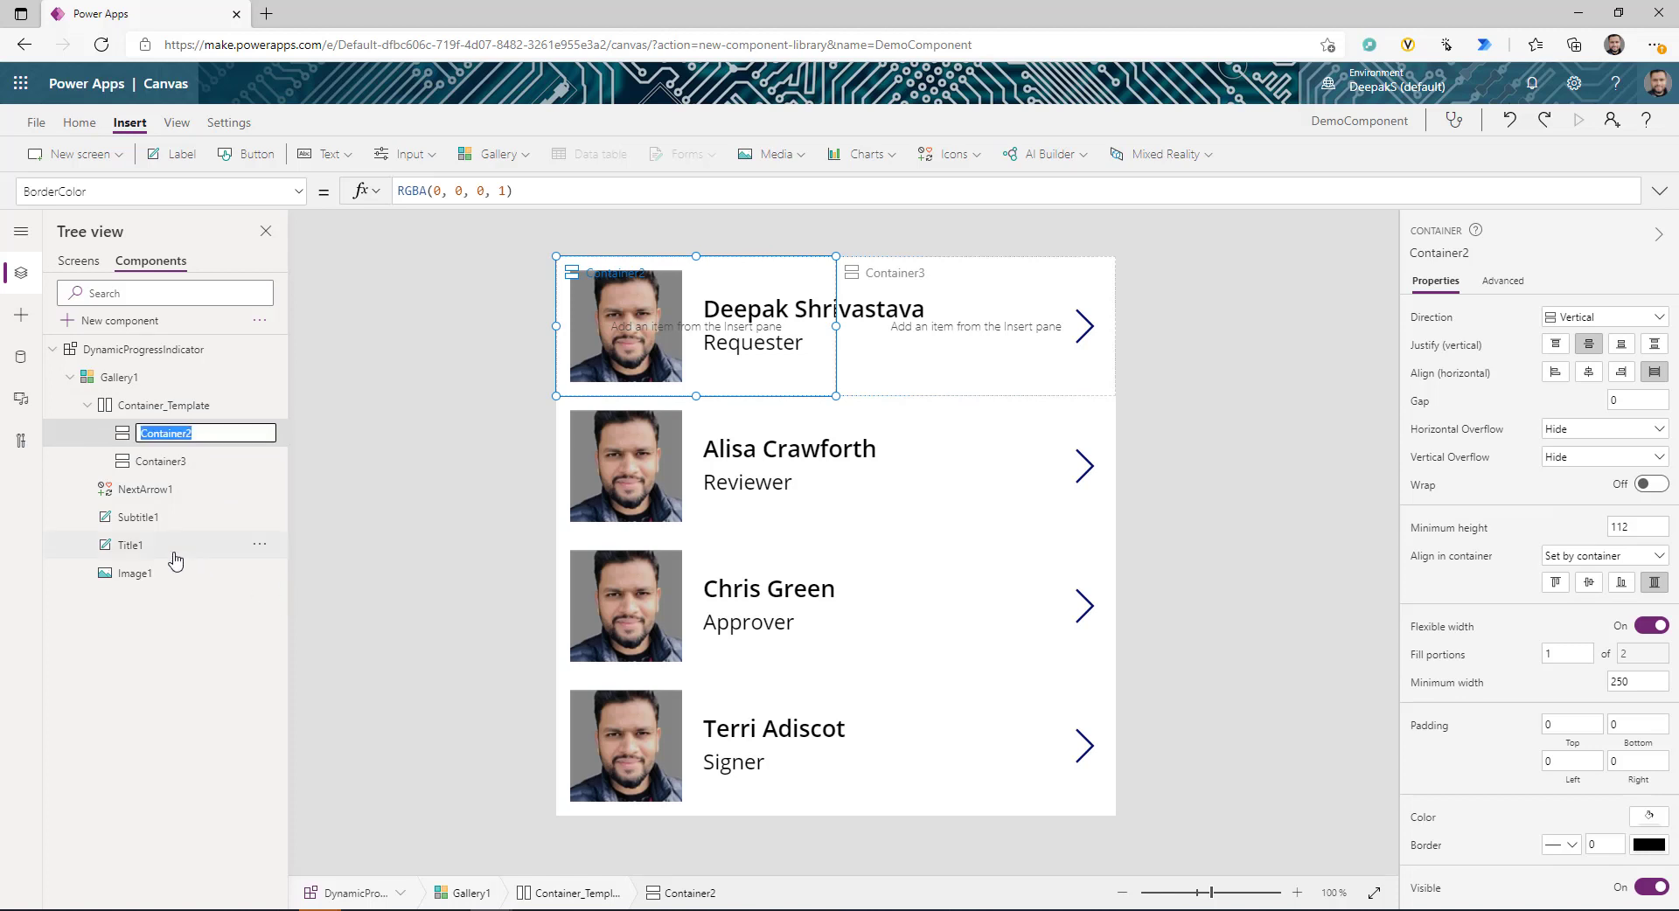
text(Container_Icon)
key(Return)
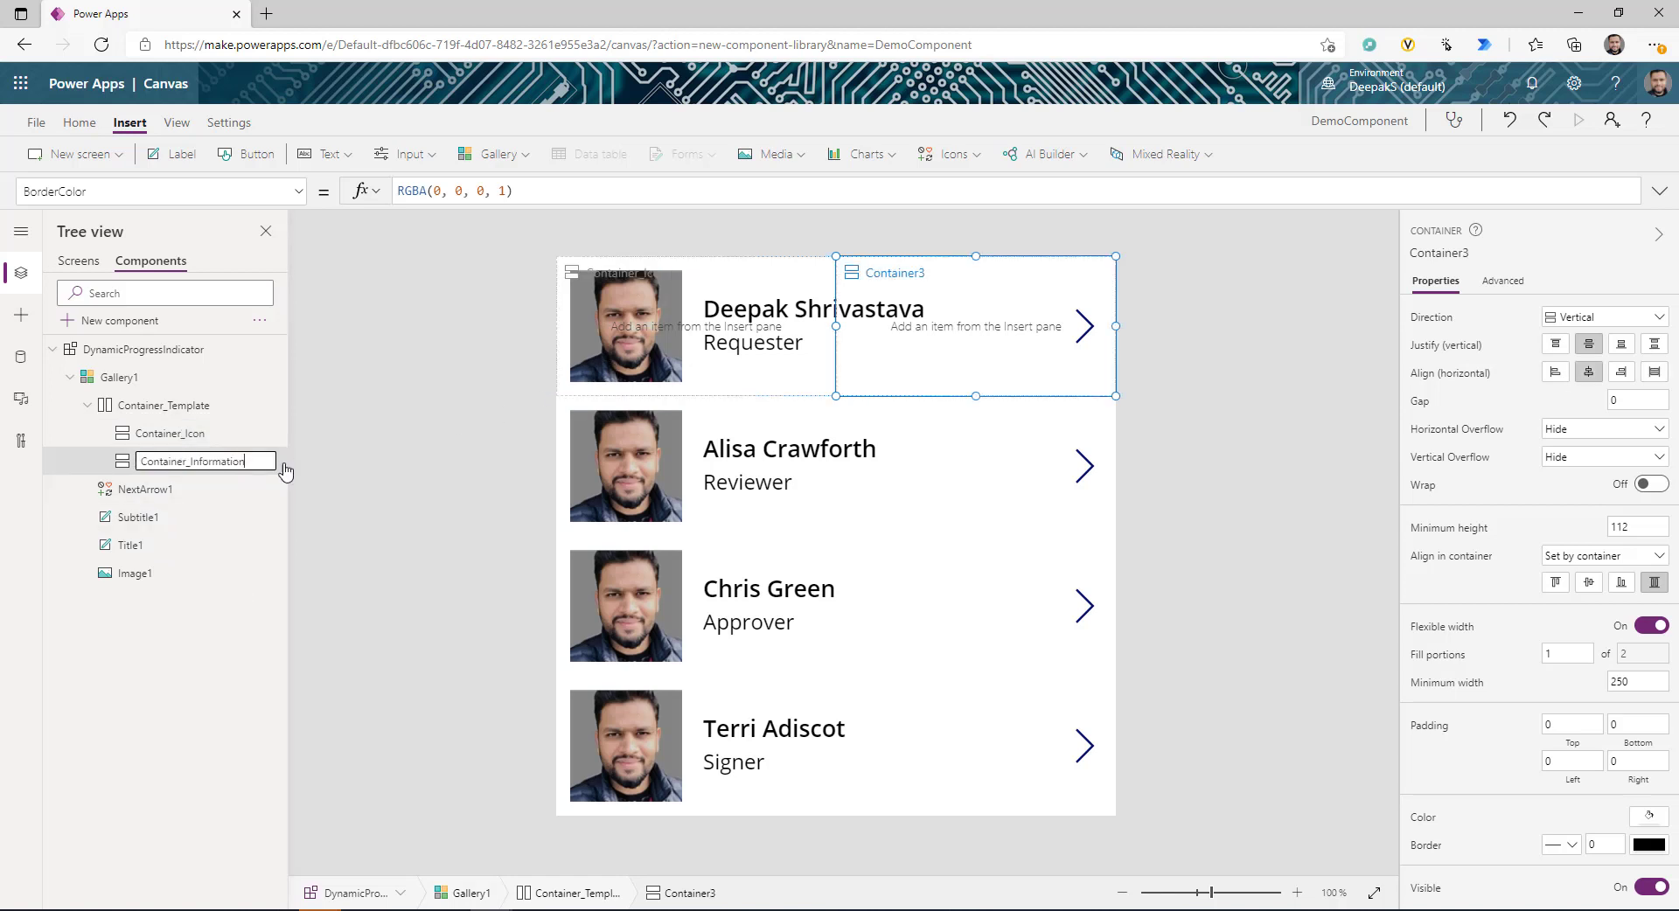
key(Return)
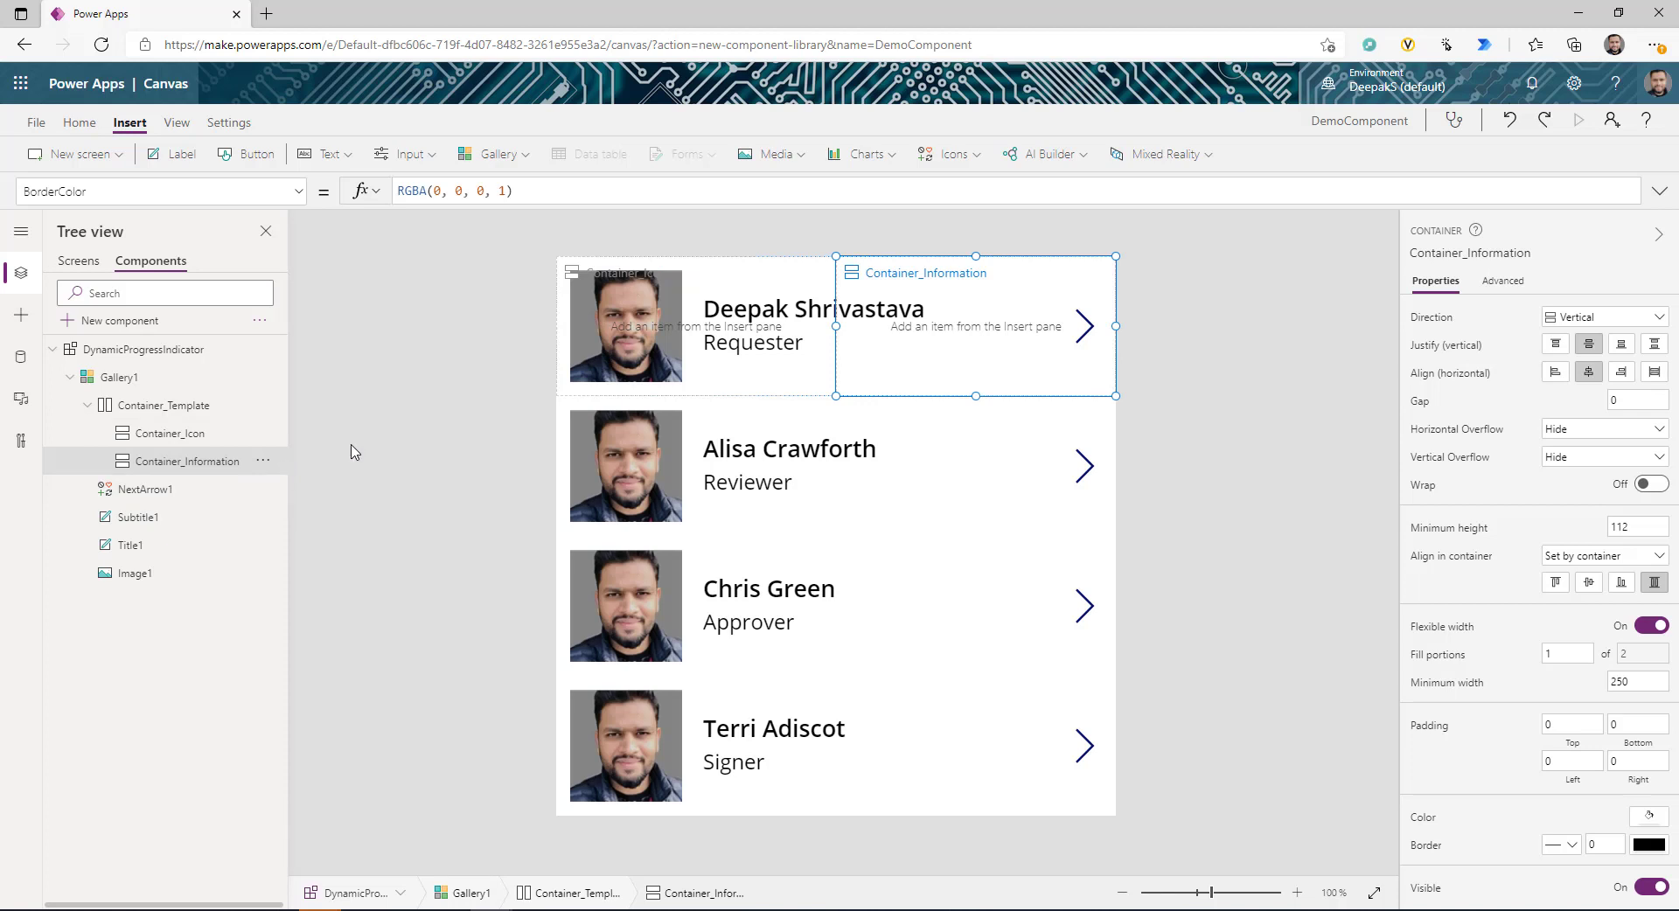
- Try a vertical direction on Container_Template, inspect its child containers, and return the direction to horizontal
click(171, 406)
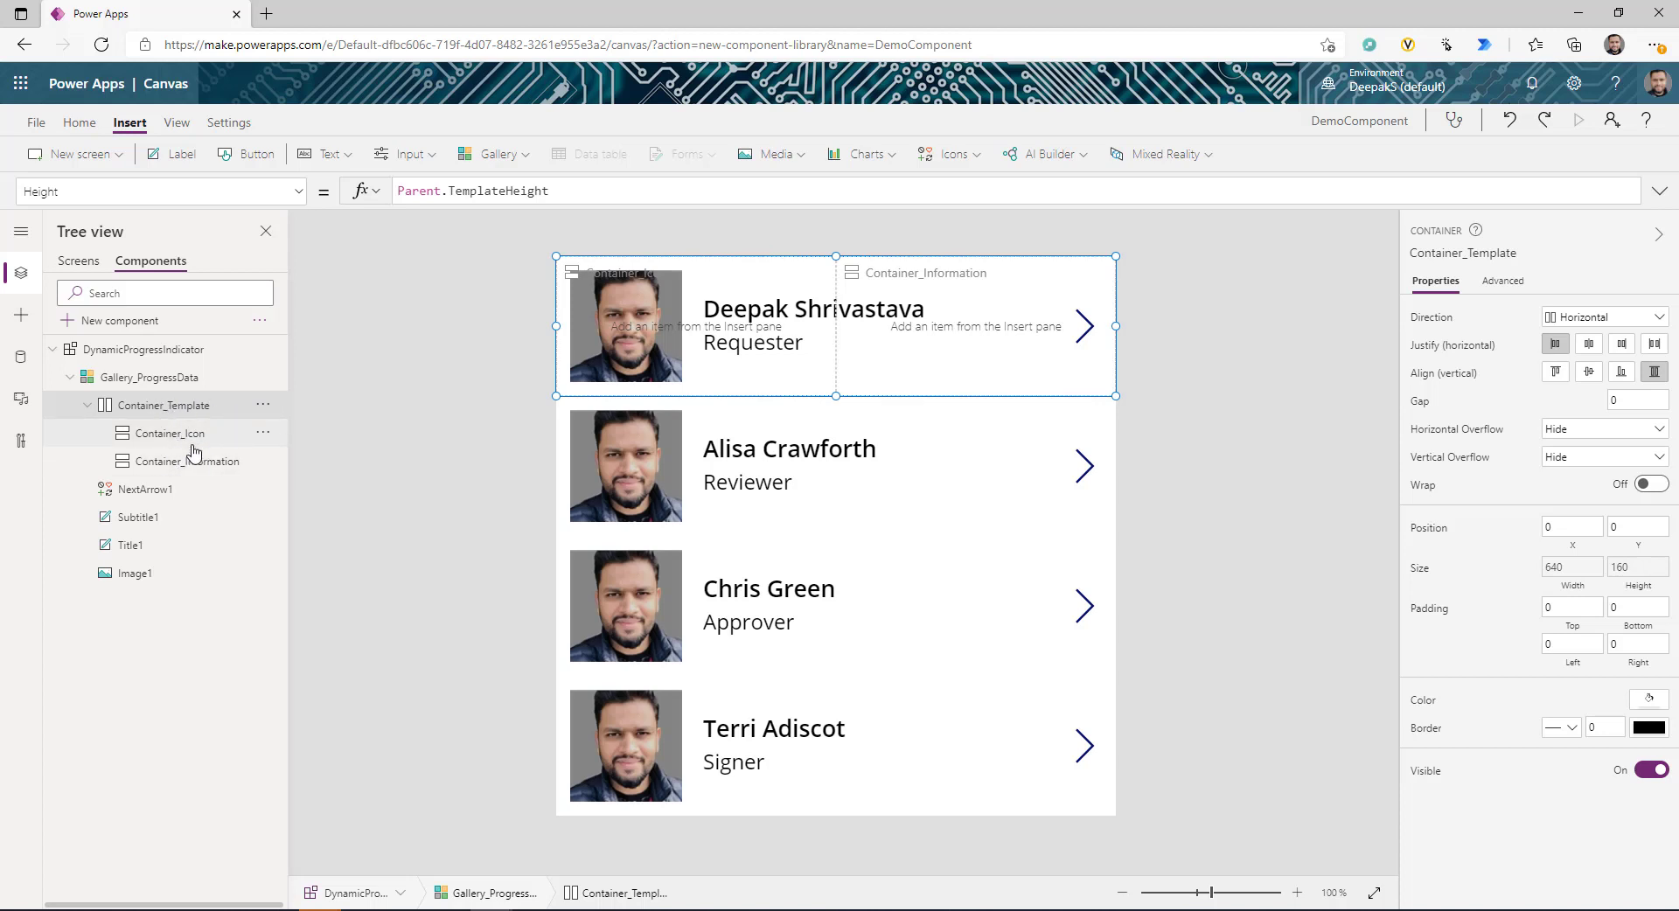
click(910, 374)
click(124, 405)
click(1655, 321)
click(1566, 360)
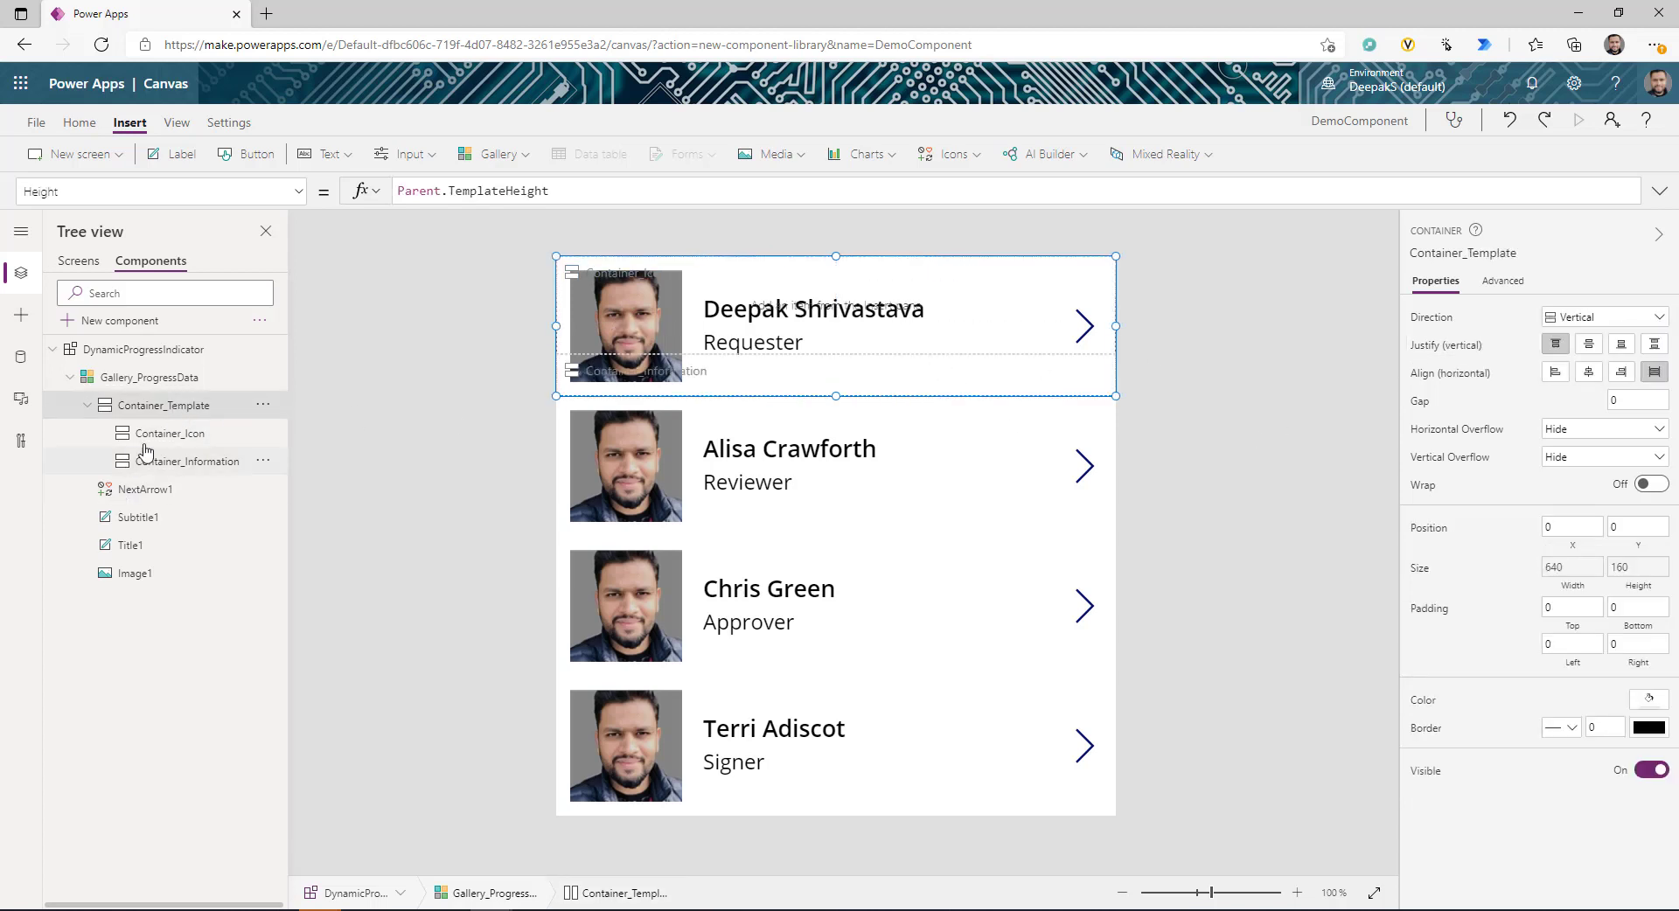
click(151, 441)
click(178, 451)
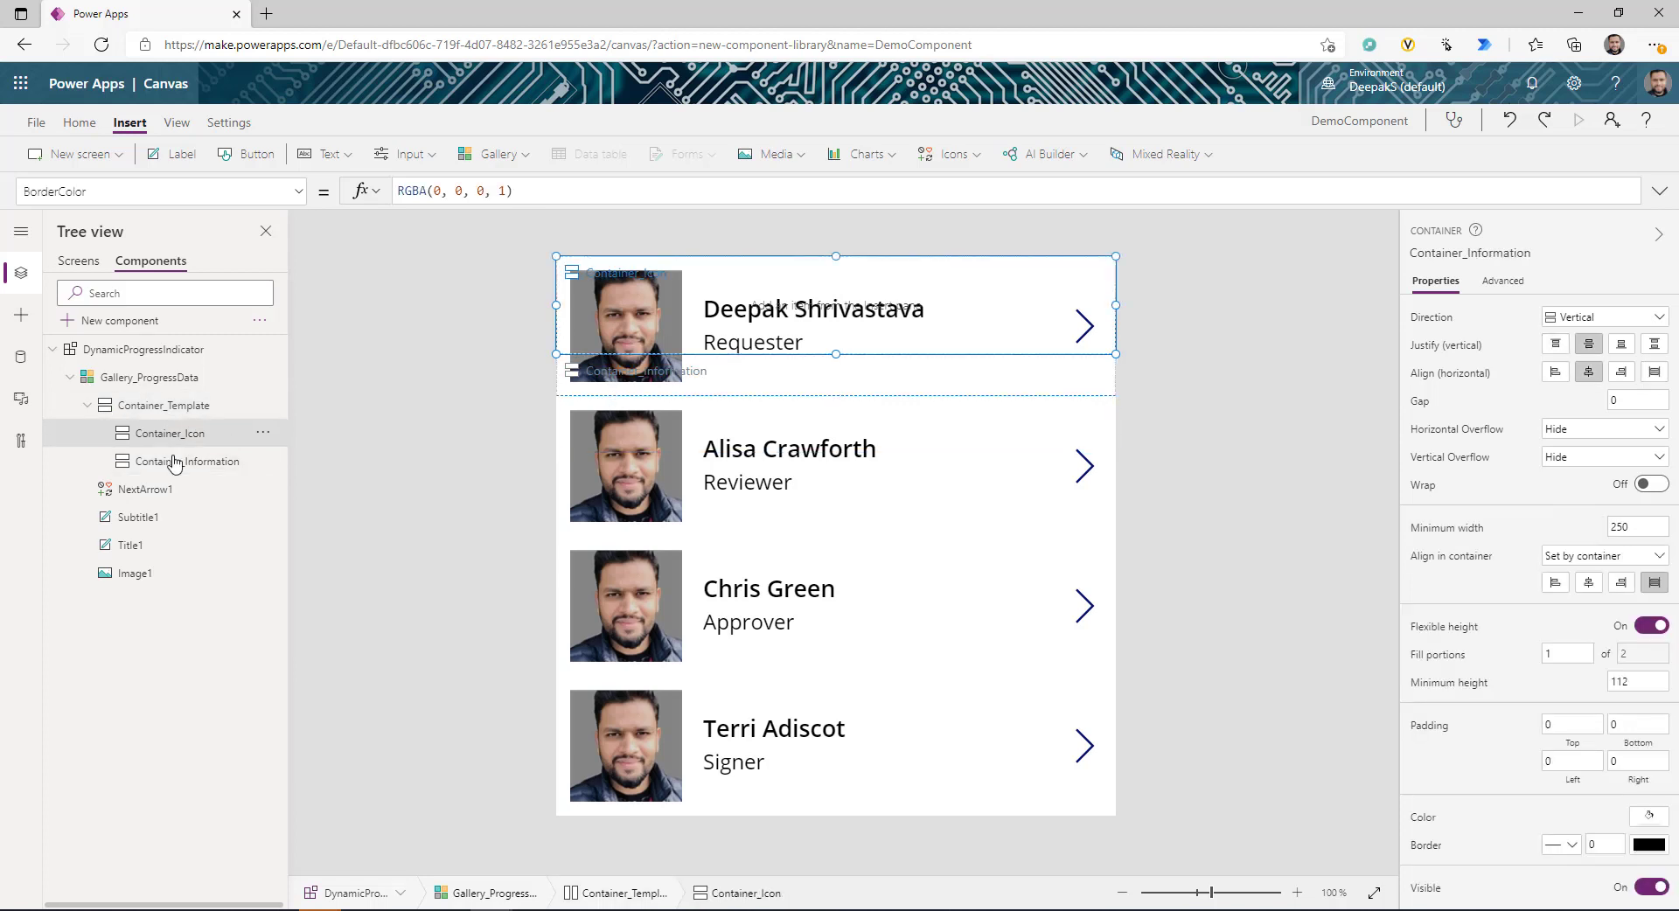
click(181, 407)
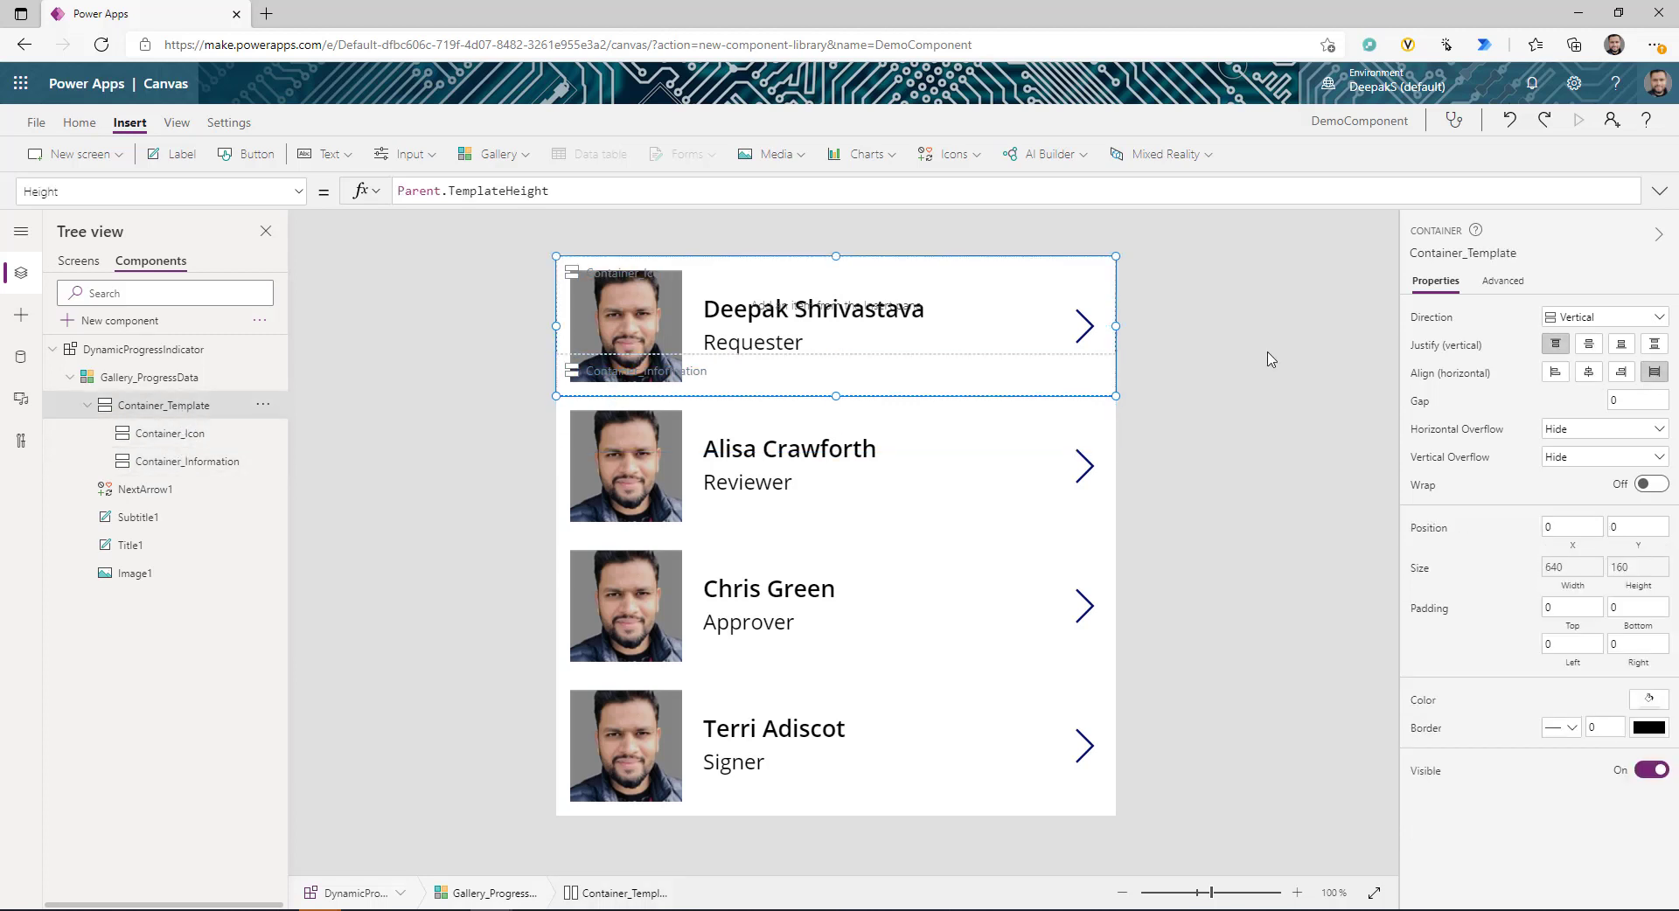
click(1658, 319)
click(1575, 338)
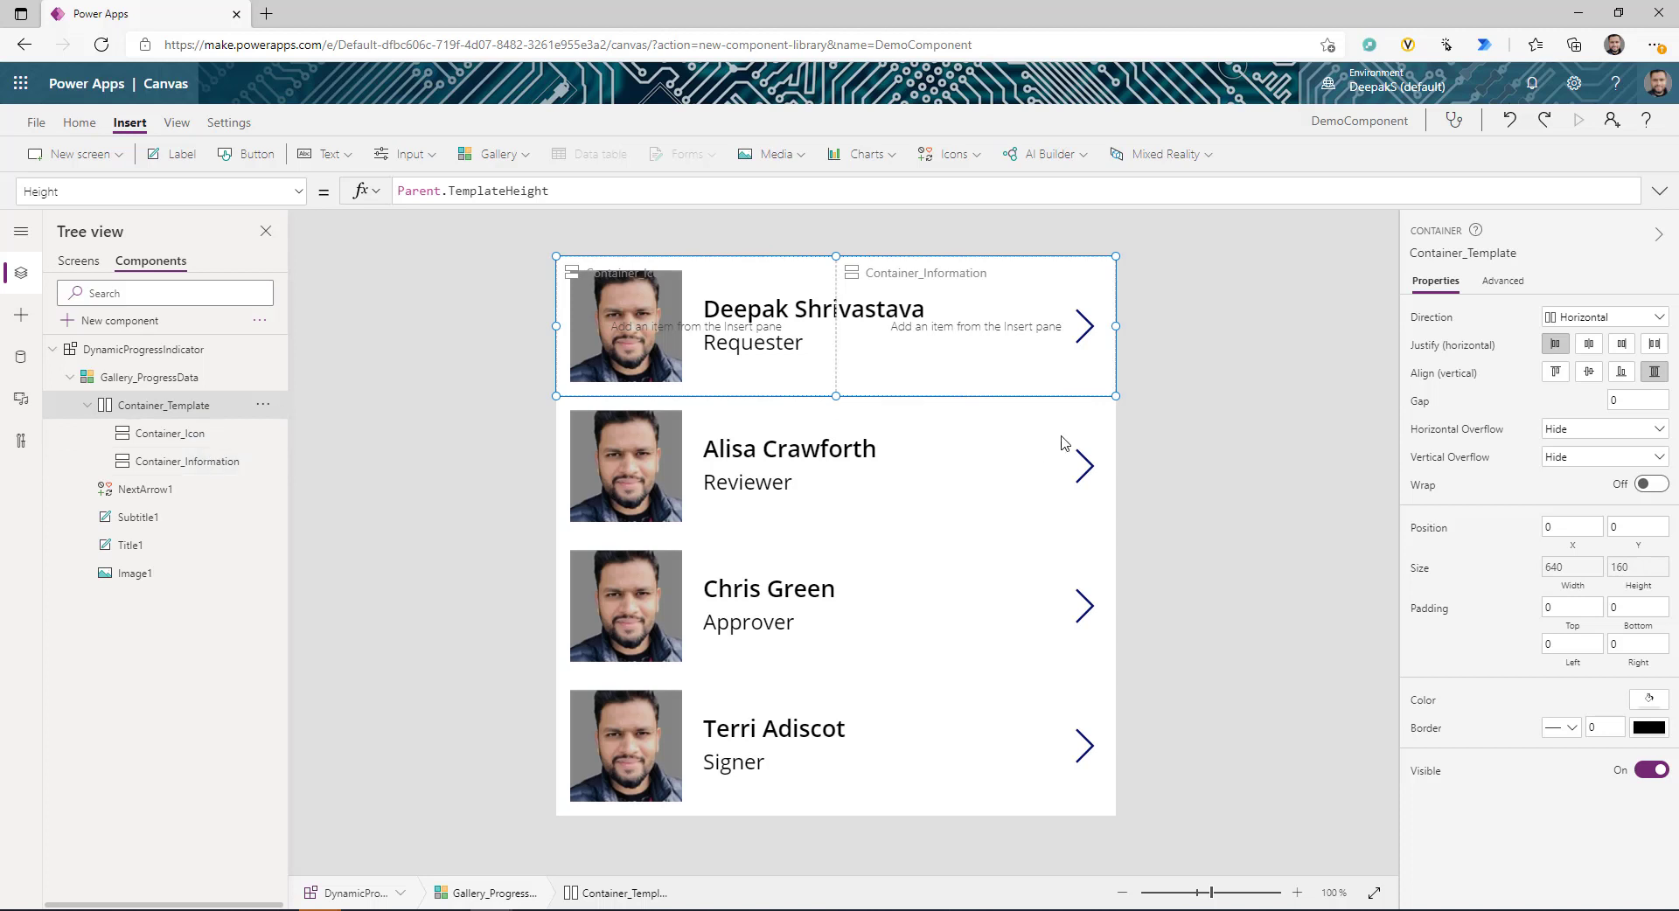
- Set Container_Template's LayoutDirection to If(DynamicProgressIndicator.IsLayoutVertical, LayoutDirection.Horizontal, LayoutDirection.Vertical) and check the expanded formula
click(1430, 322)
click(610, 192)
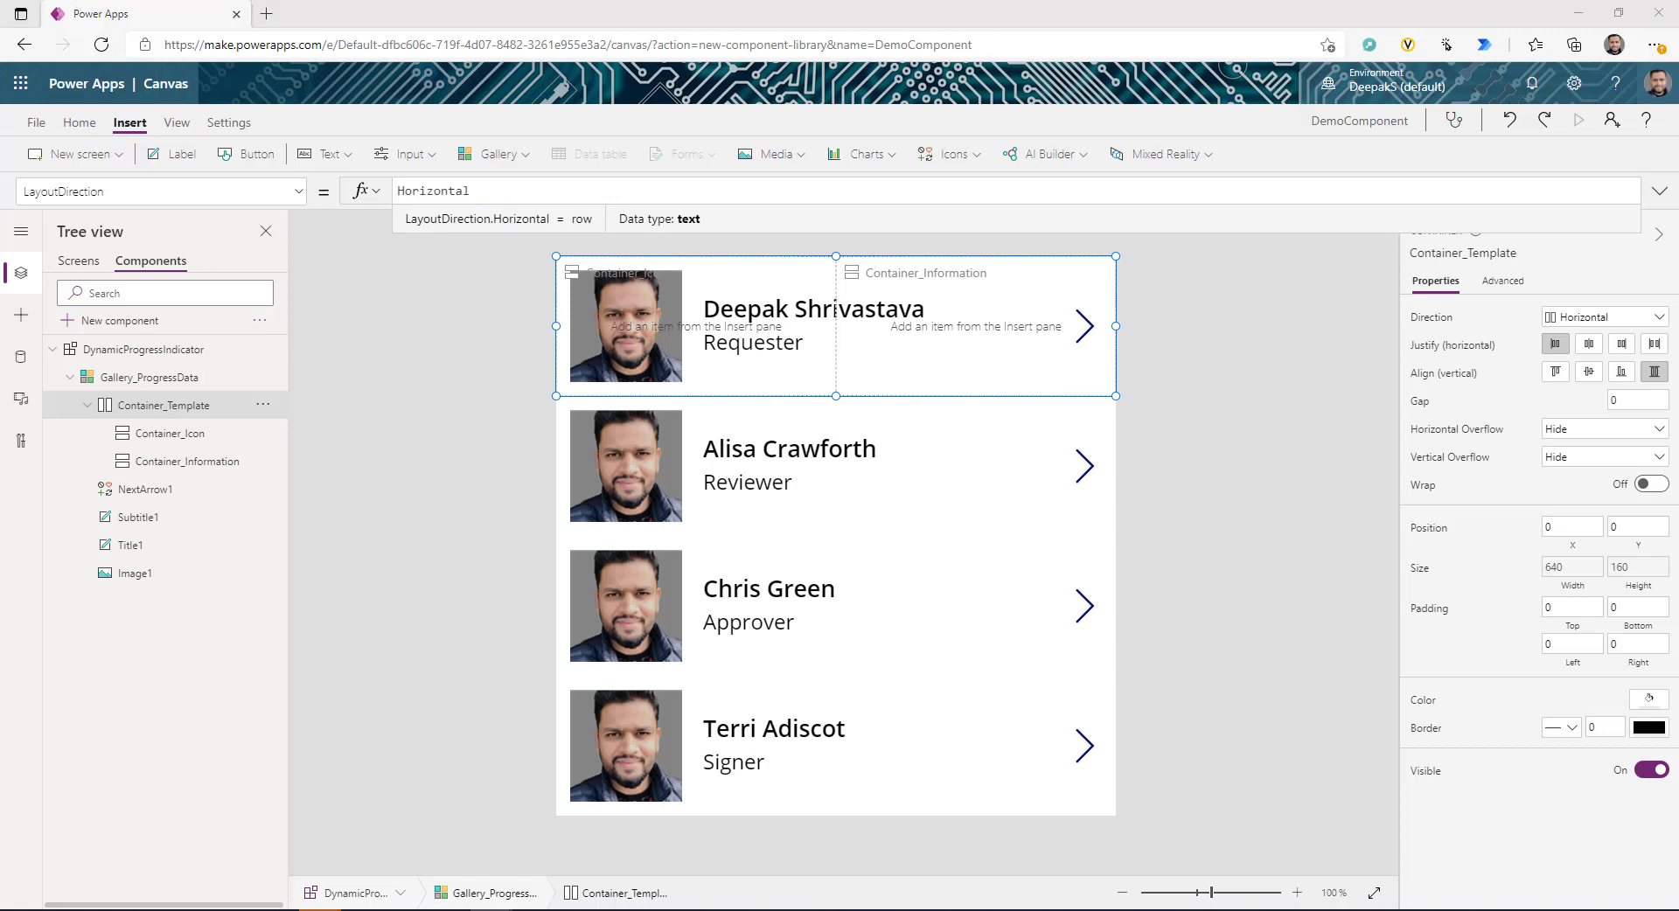
click(459, 191)
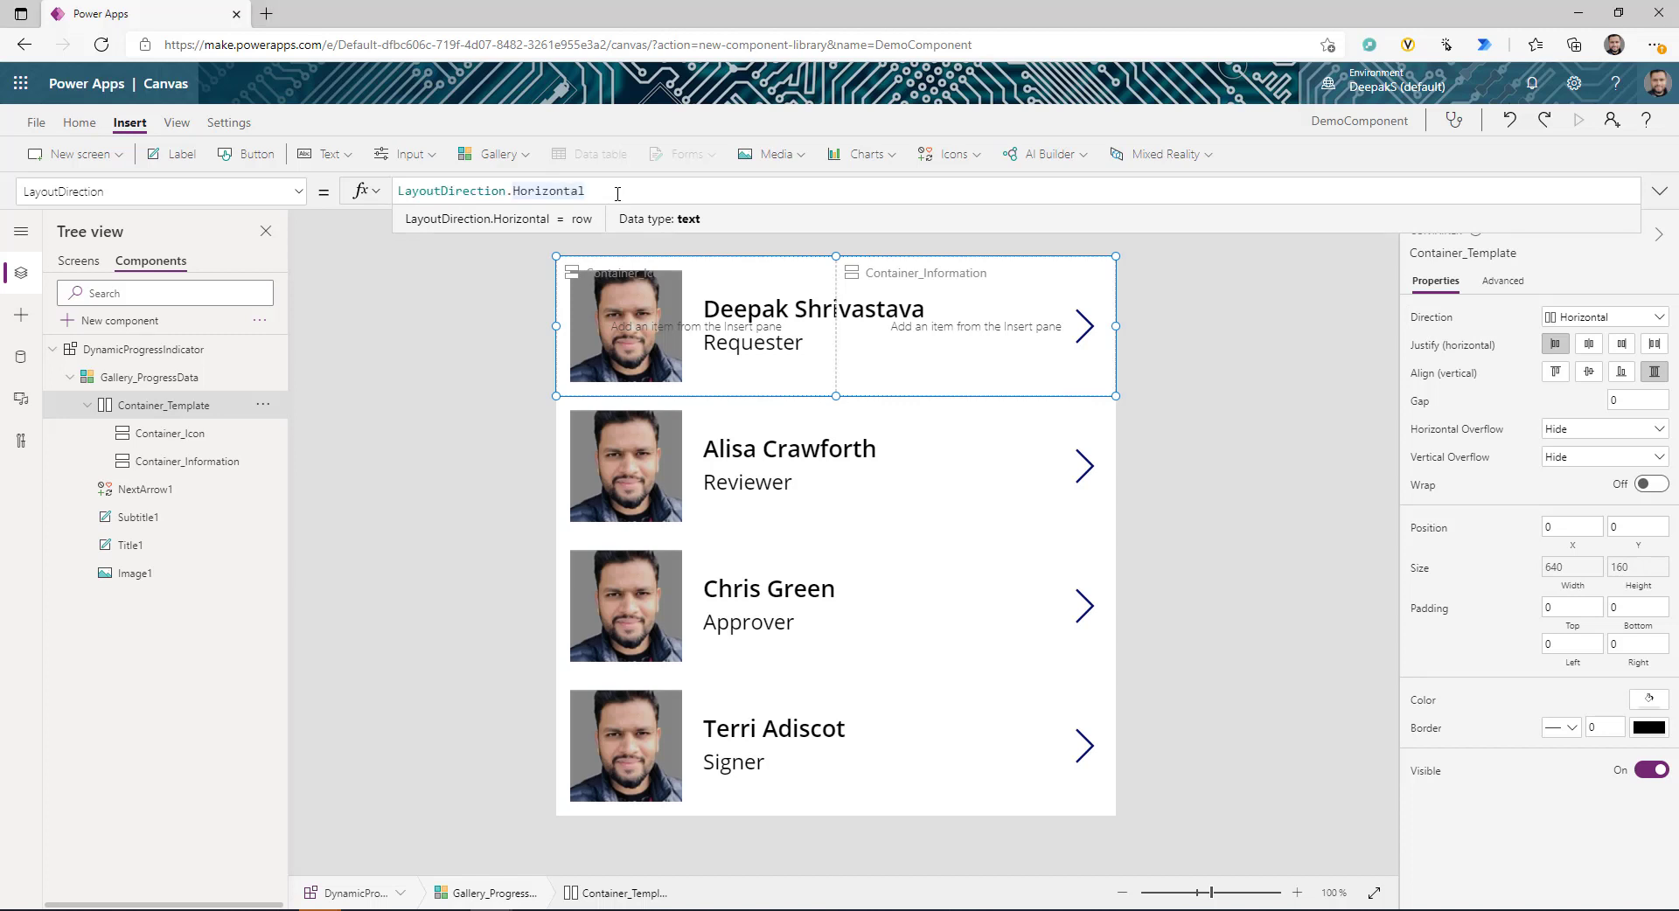
drag(618, 192, 378, 166)
text(If(     DynamicProgressIndicator.IsLayoutVertical,     LayoutDirection.Horizontal,     LayoutDirection.Vertical ))
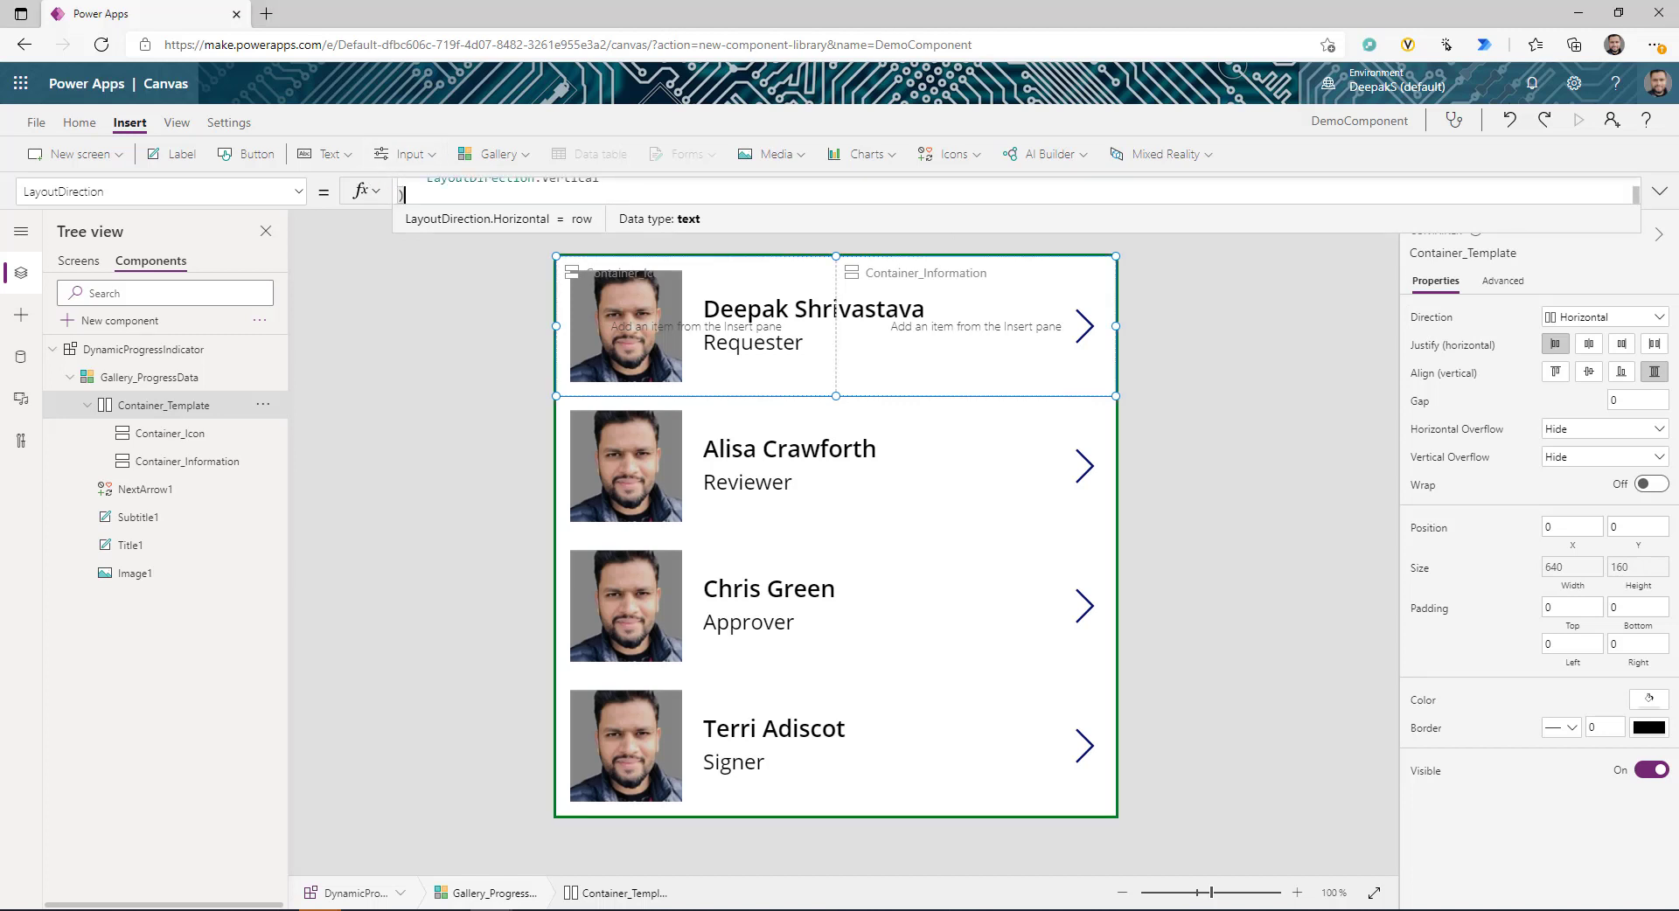
drag(1271, 237, 1248, 385)
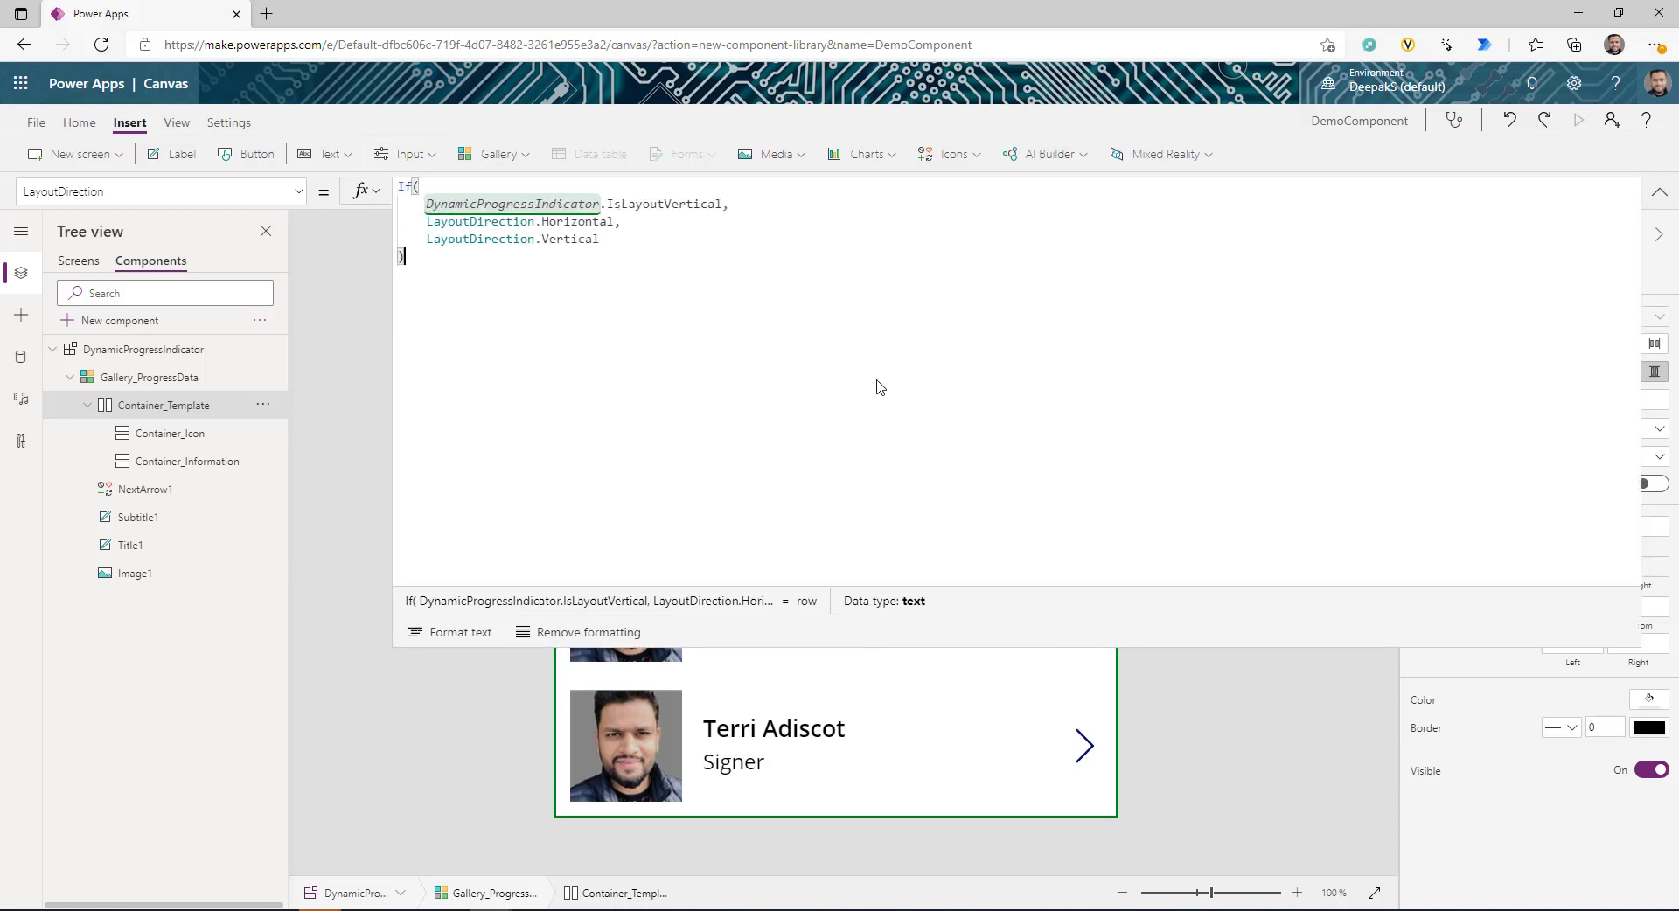
click(705, 240)
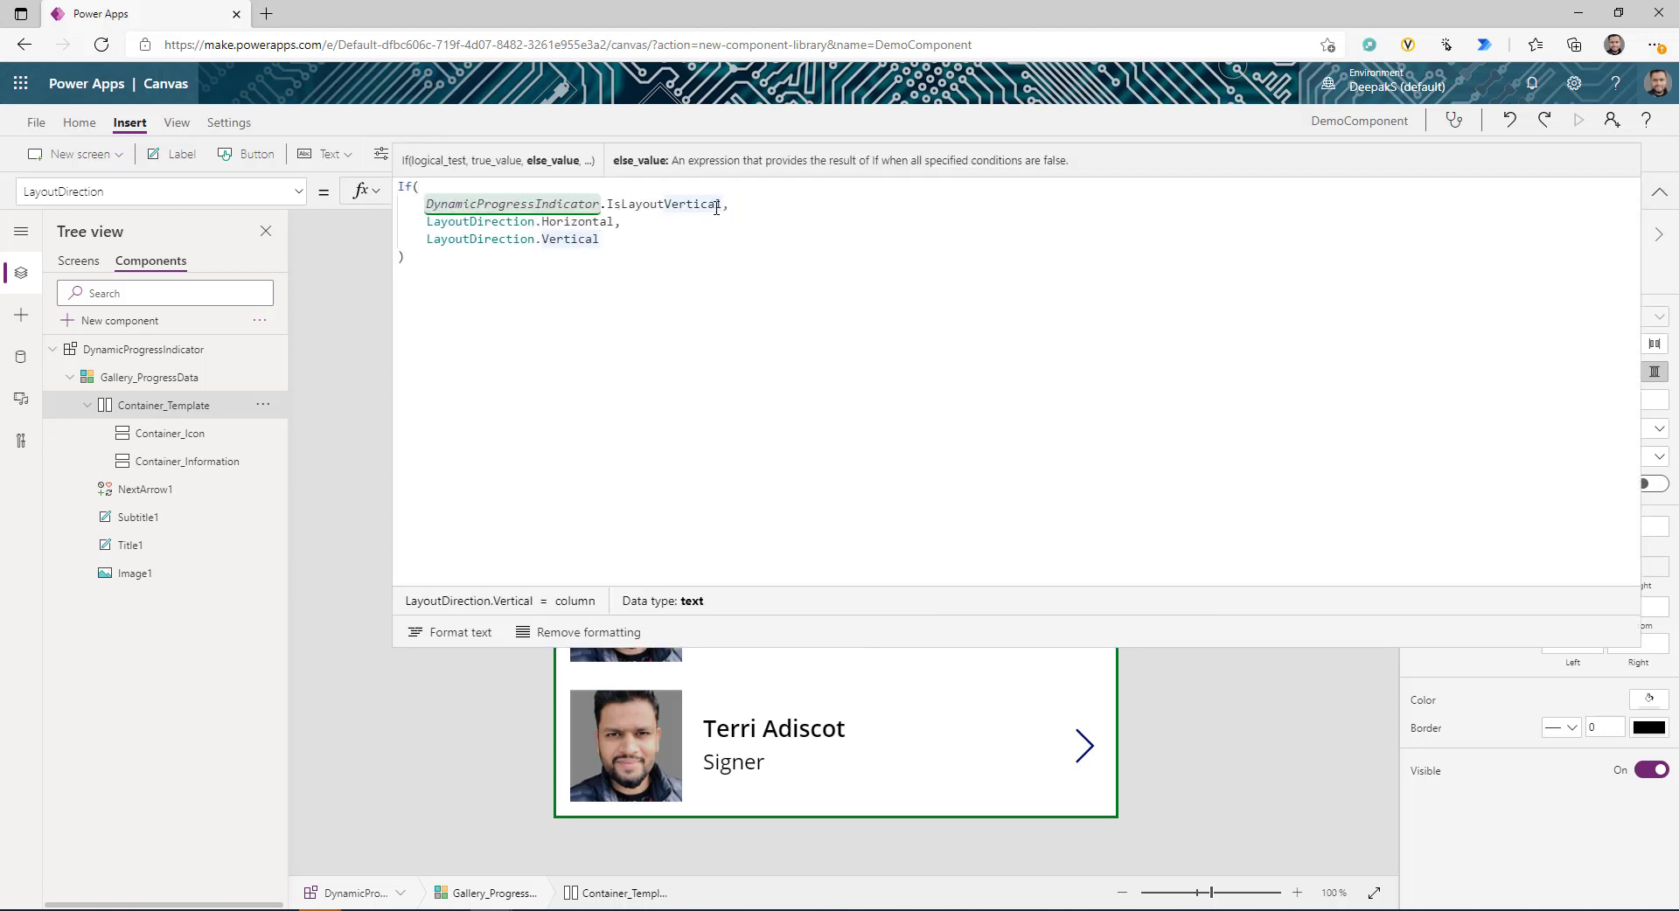
drag(731, 204, 405, 203)
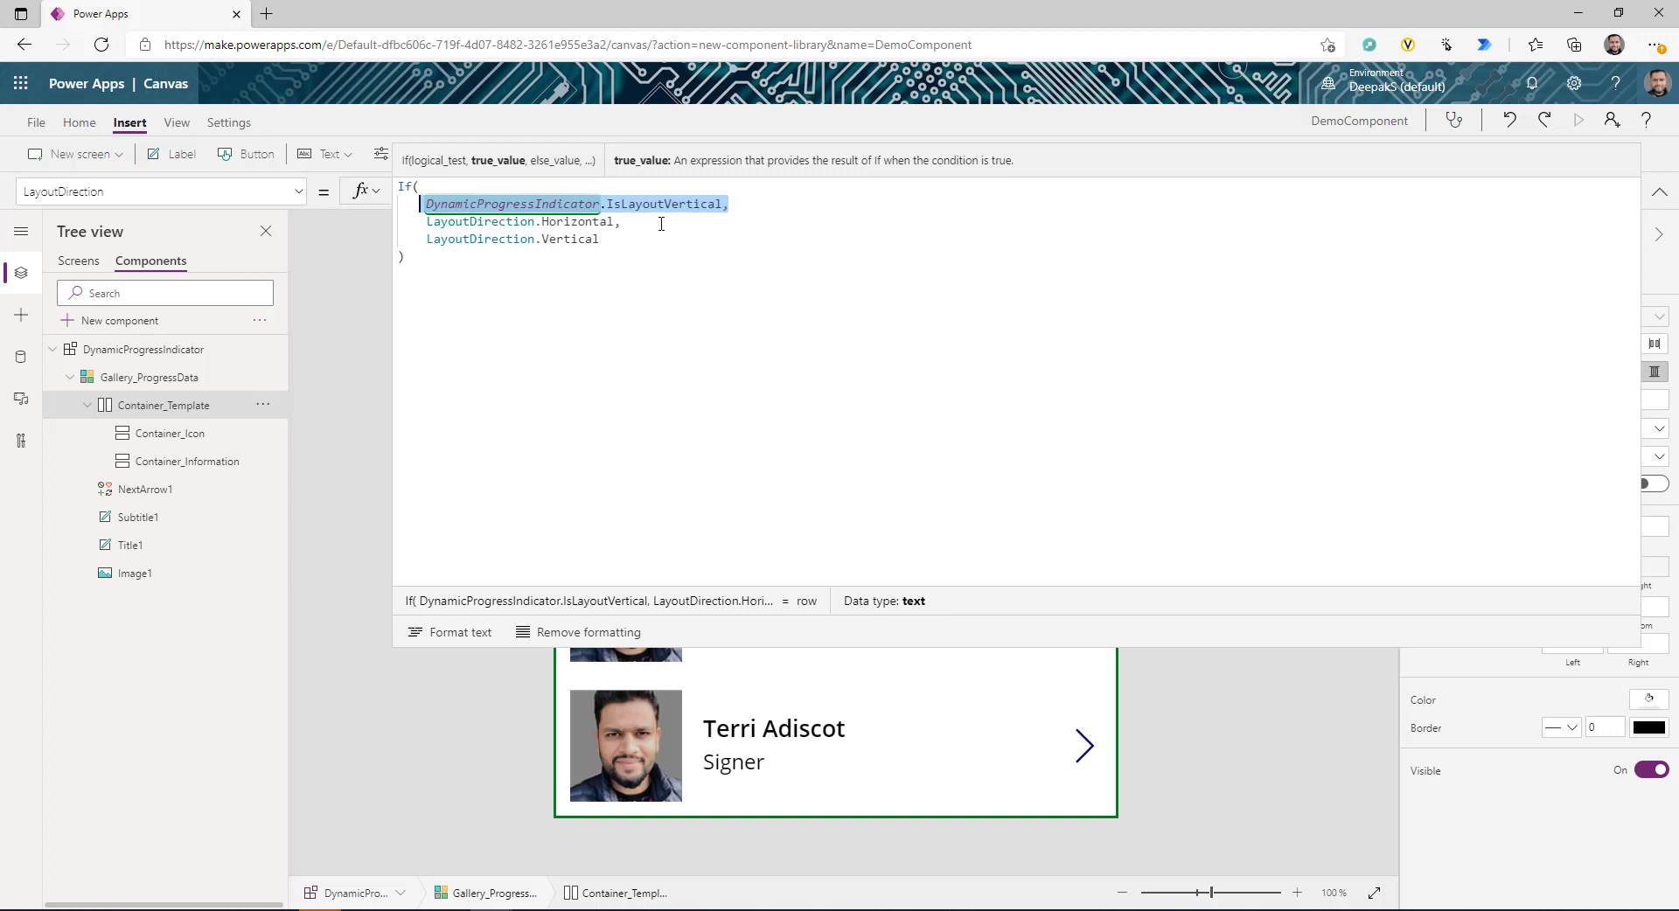
click(1659, 192)
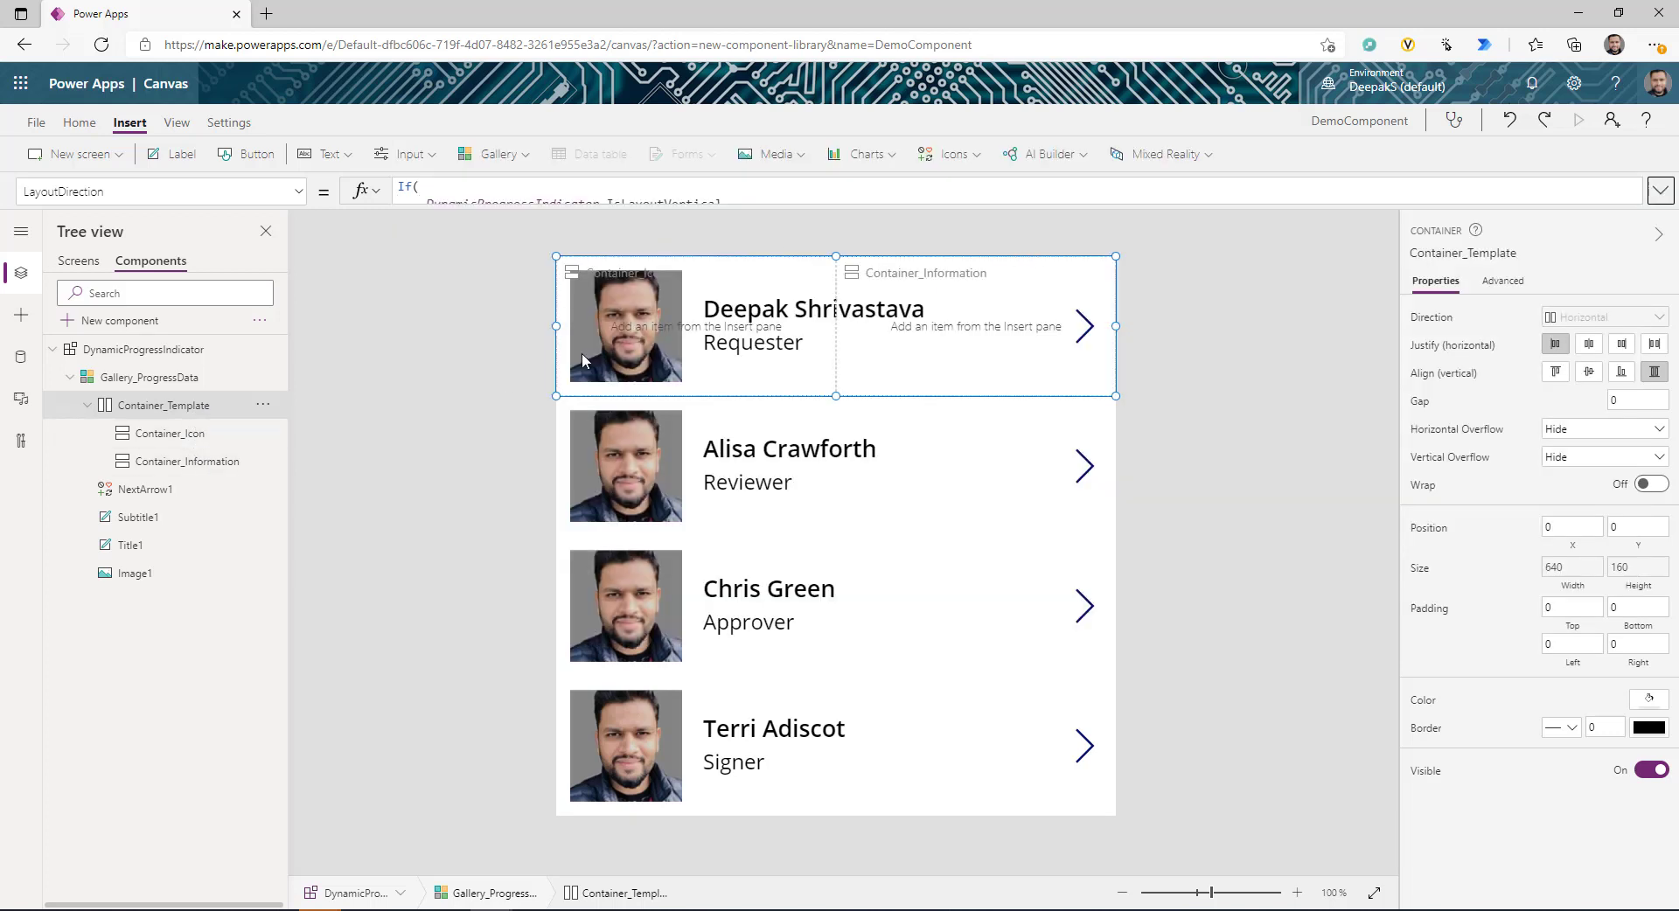
click(1461, 200)
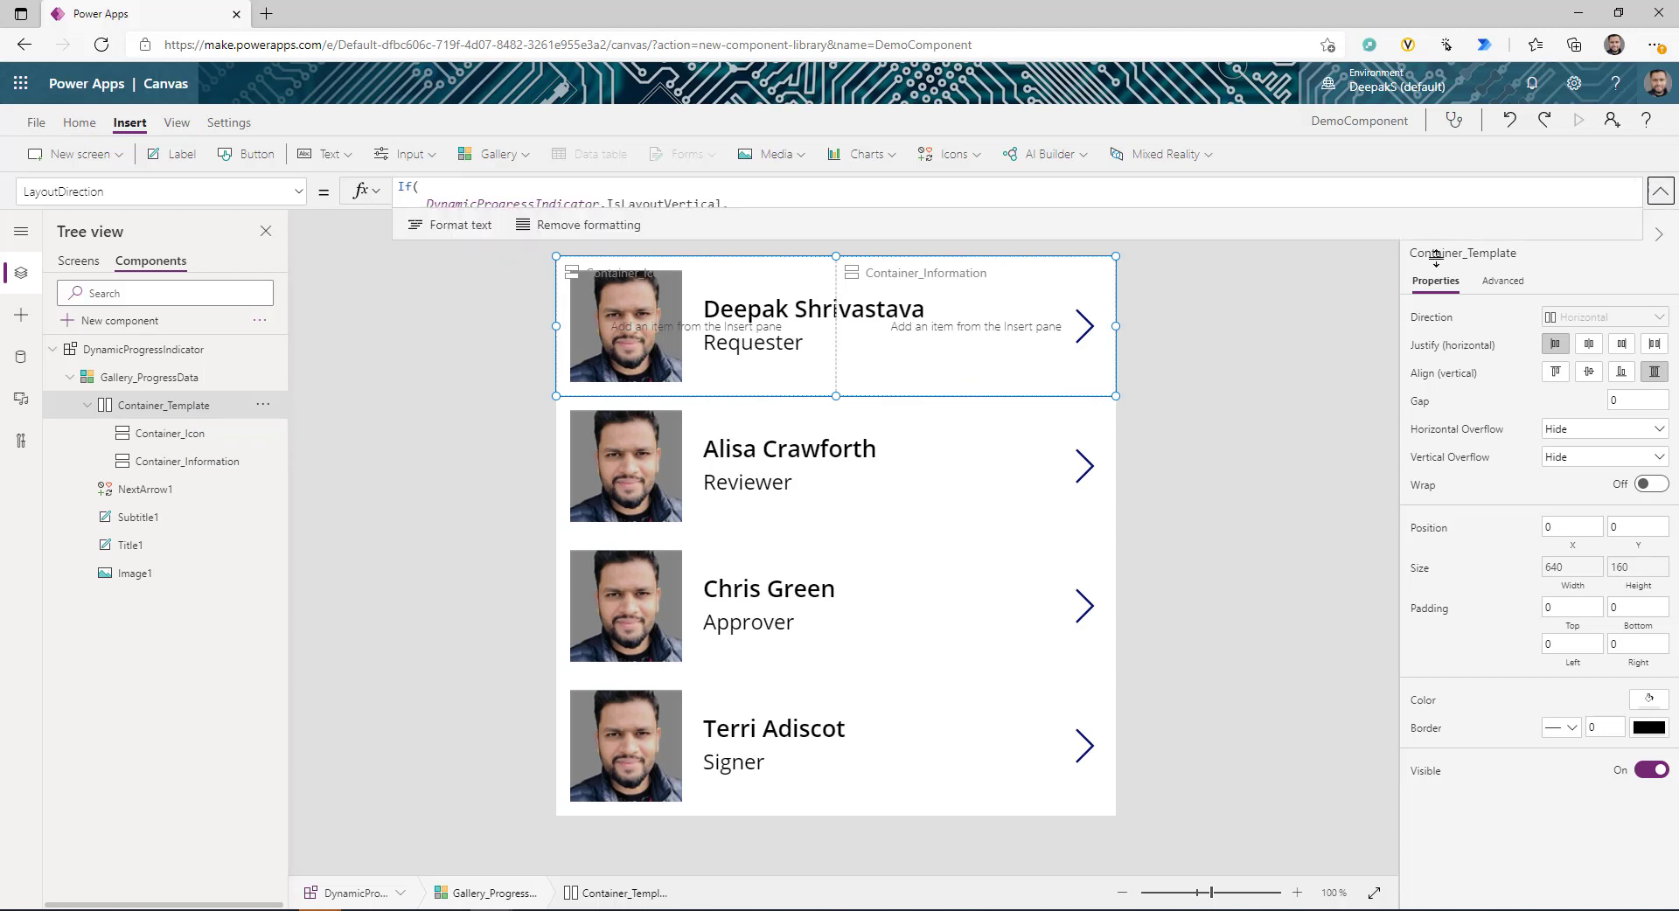
click(493, 246)
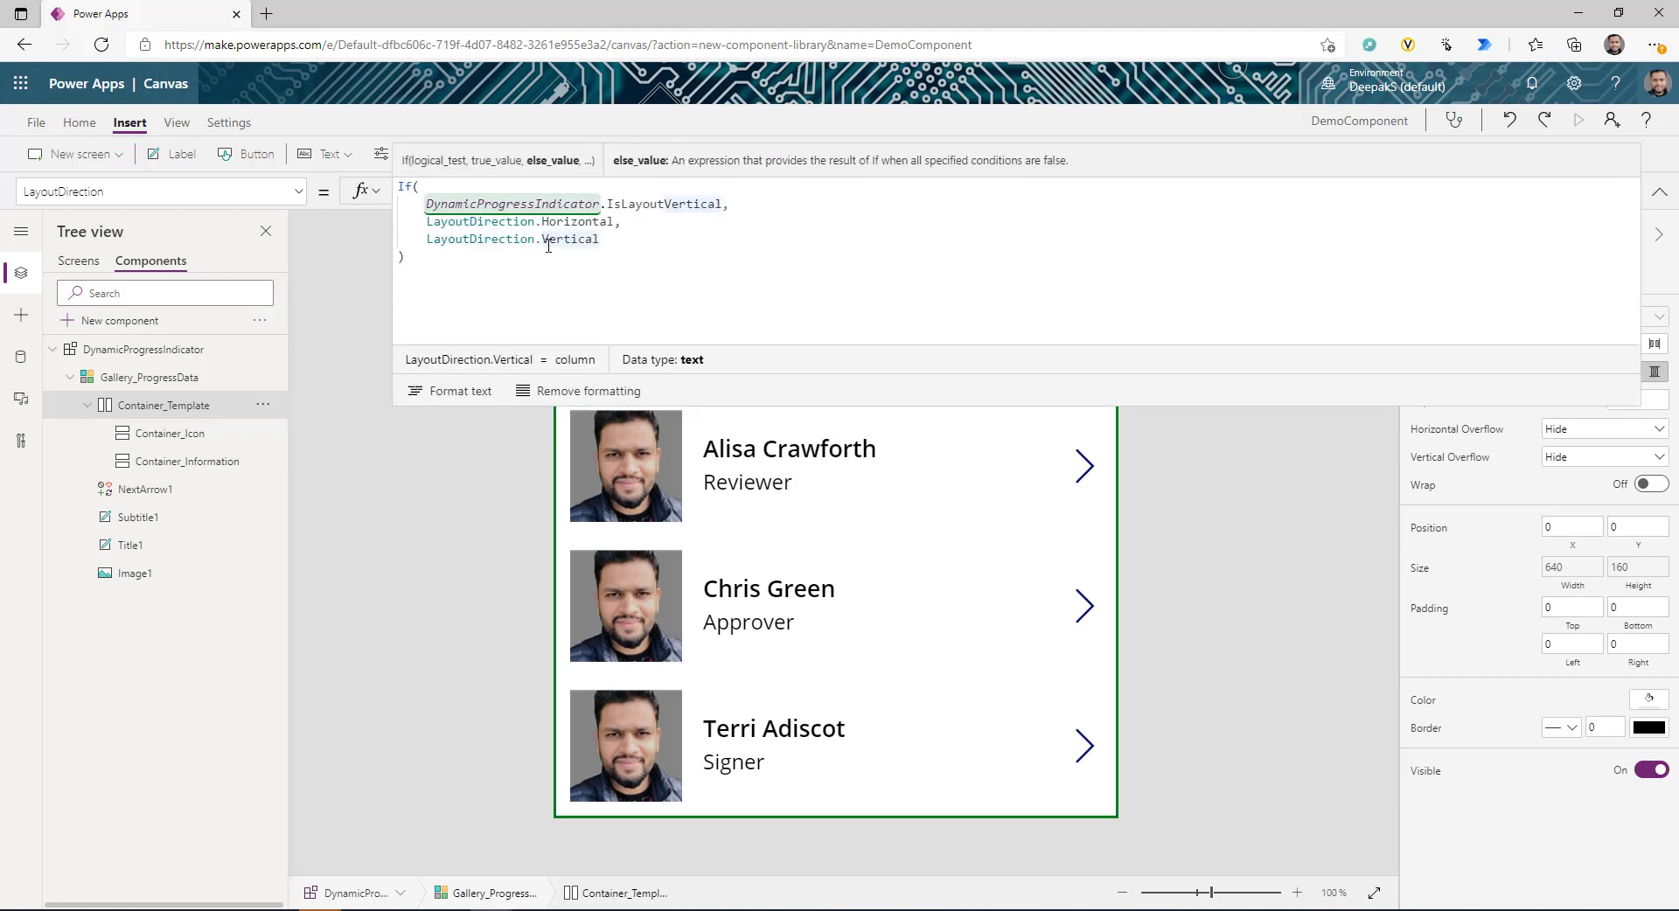
- Set Container_Icon's LayoutDirection to If(DynamicProgressIndicator.IsLayoutVertical, LayoutDirection.Vertical, LayoutDirection.Horizontal) and format the formula over several lines
click(170, 434)
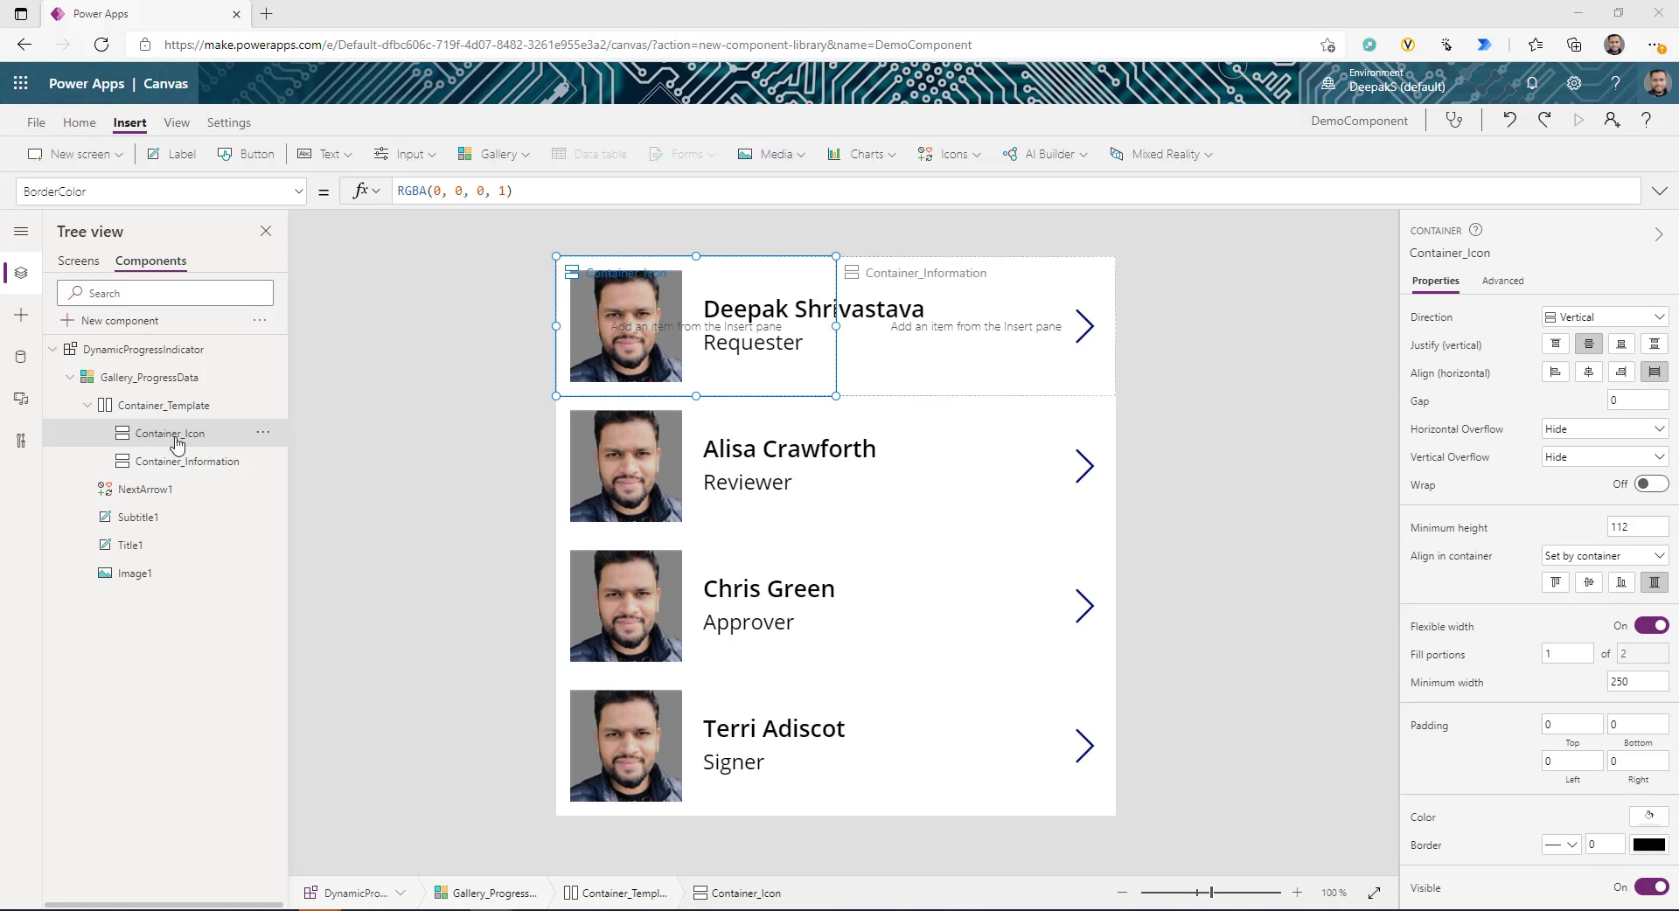
click(1441, 318)
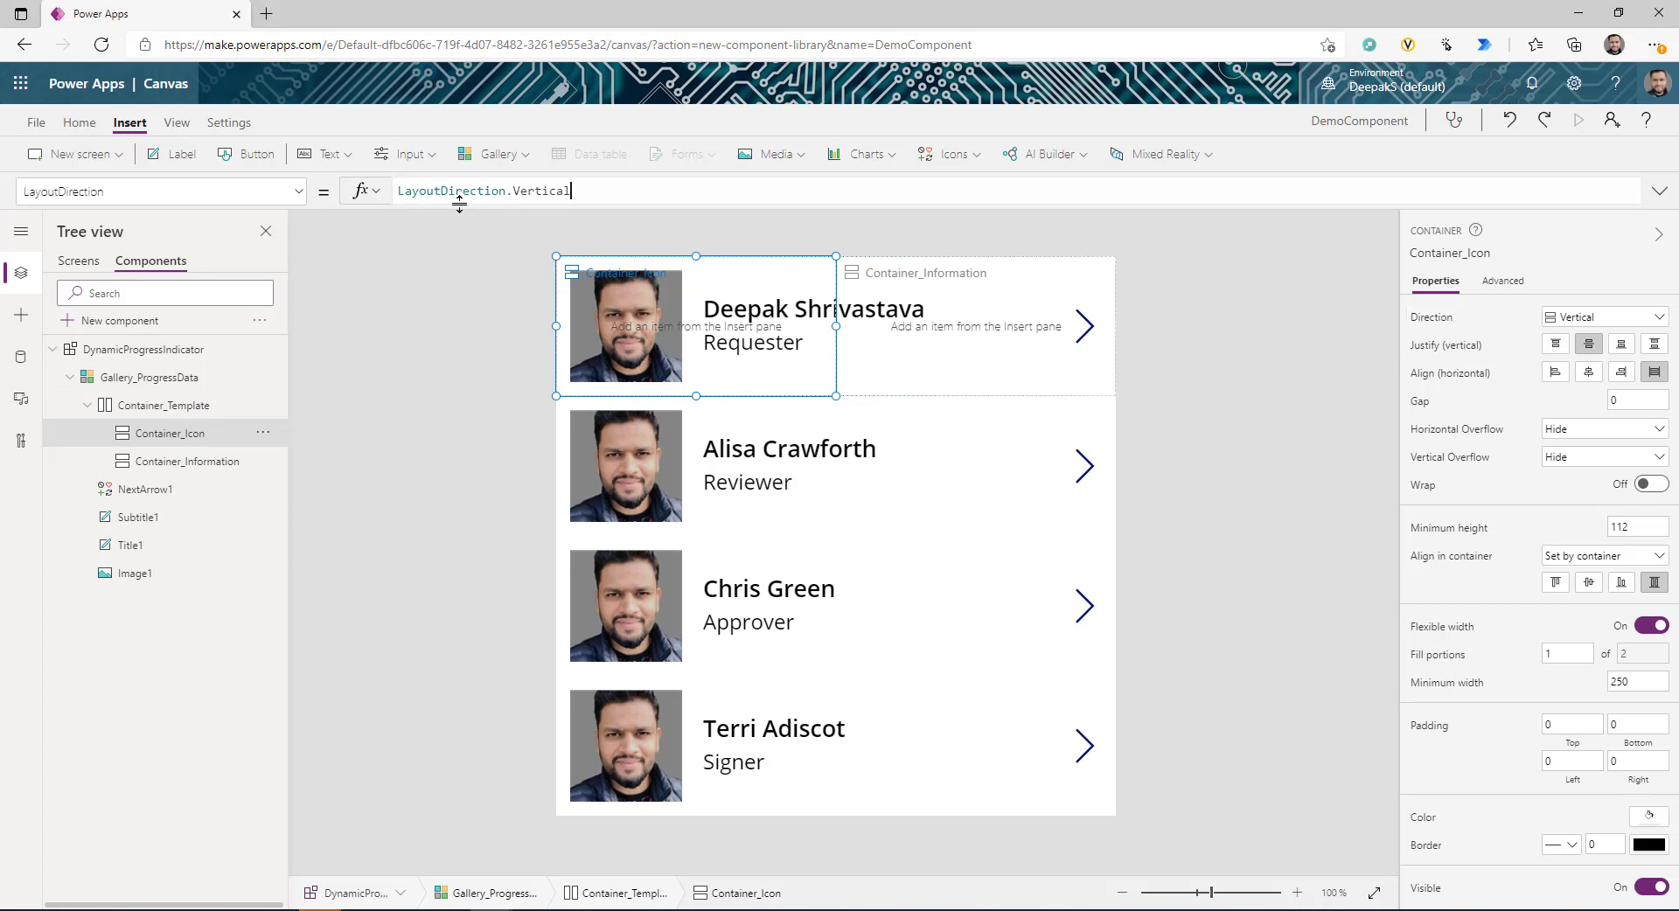
click(591, 193)
drag(599, 190, 389, 191)
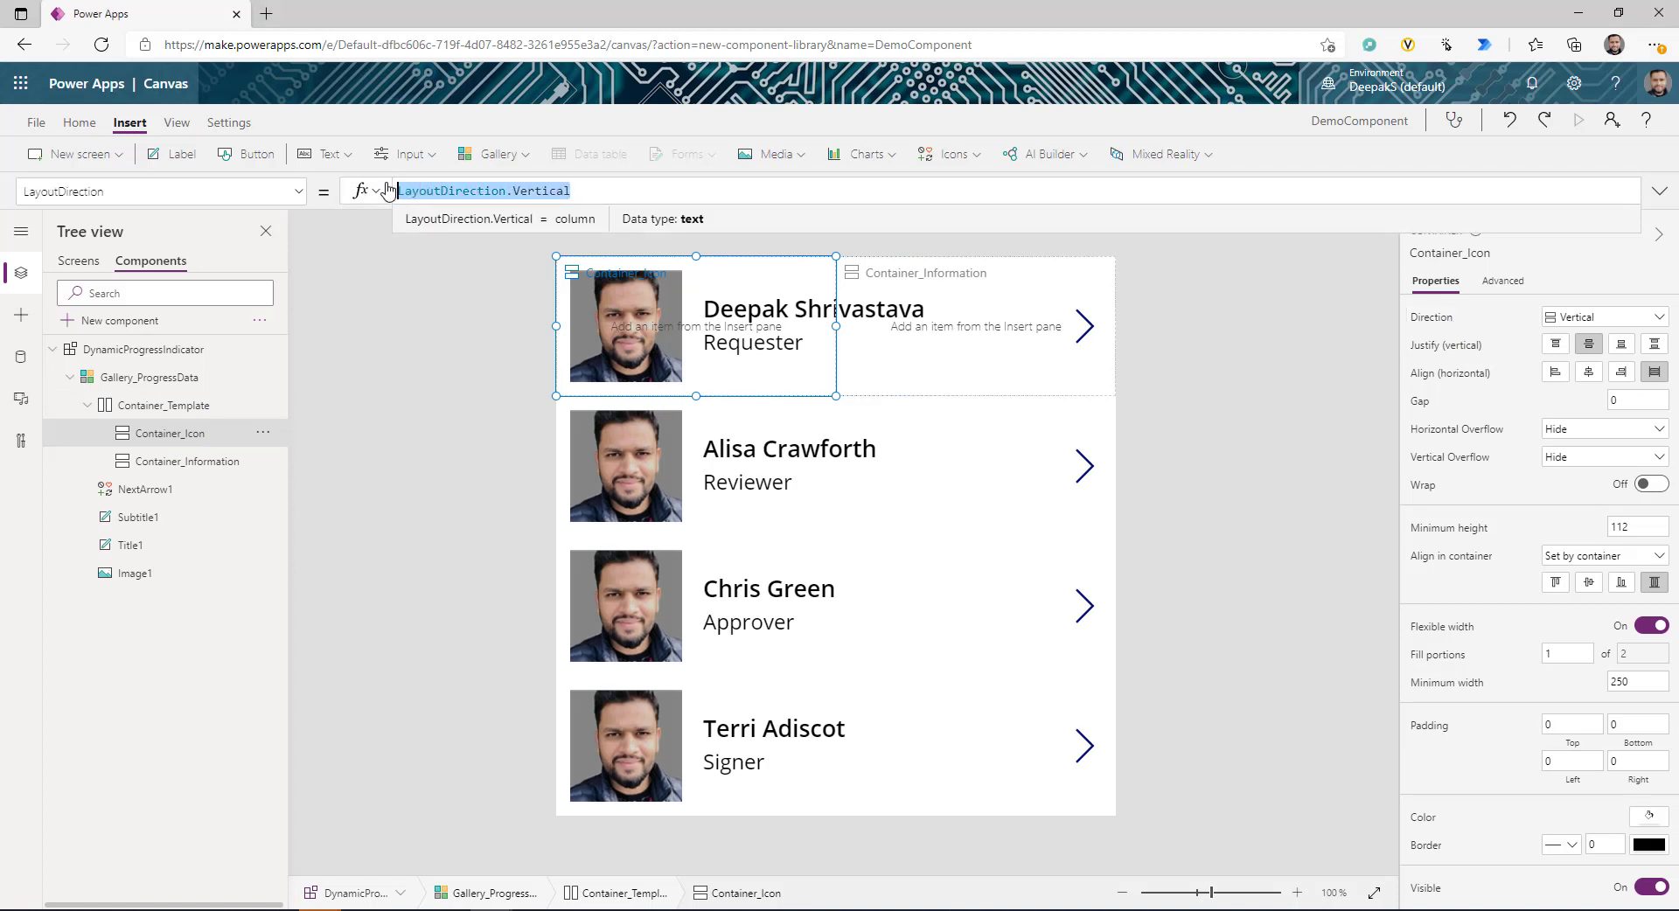
text(If(DynamicProgressIndicator.IsLayoutVertical,Vertical,Horizontal))
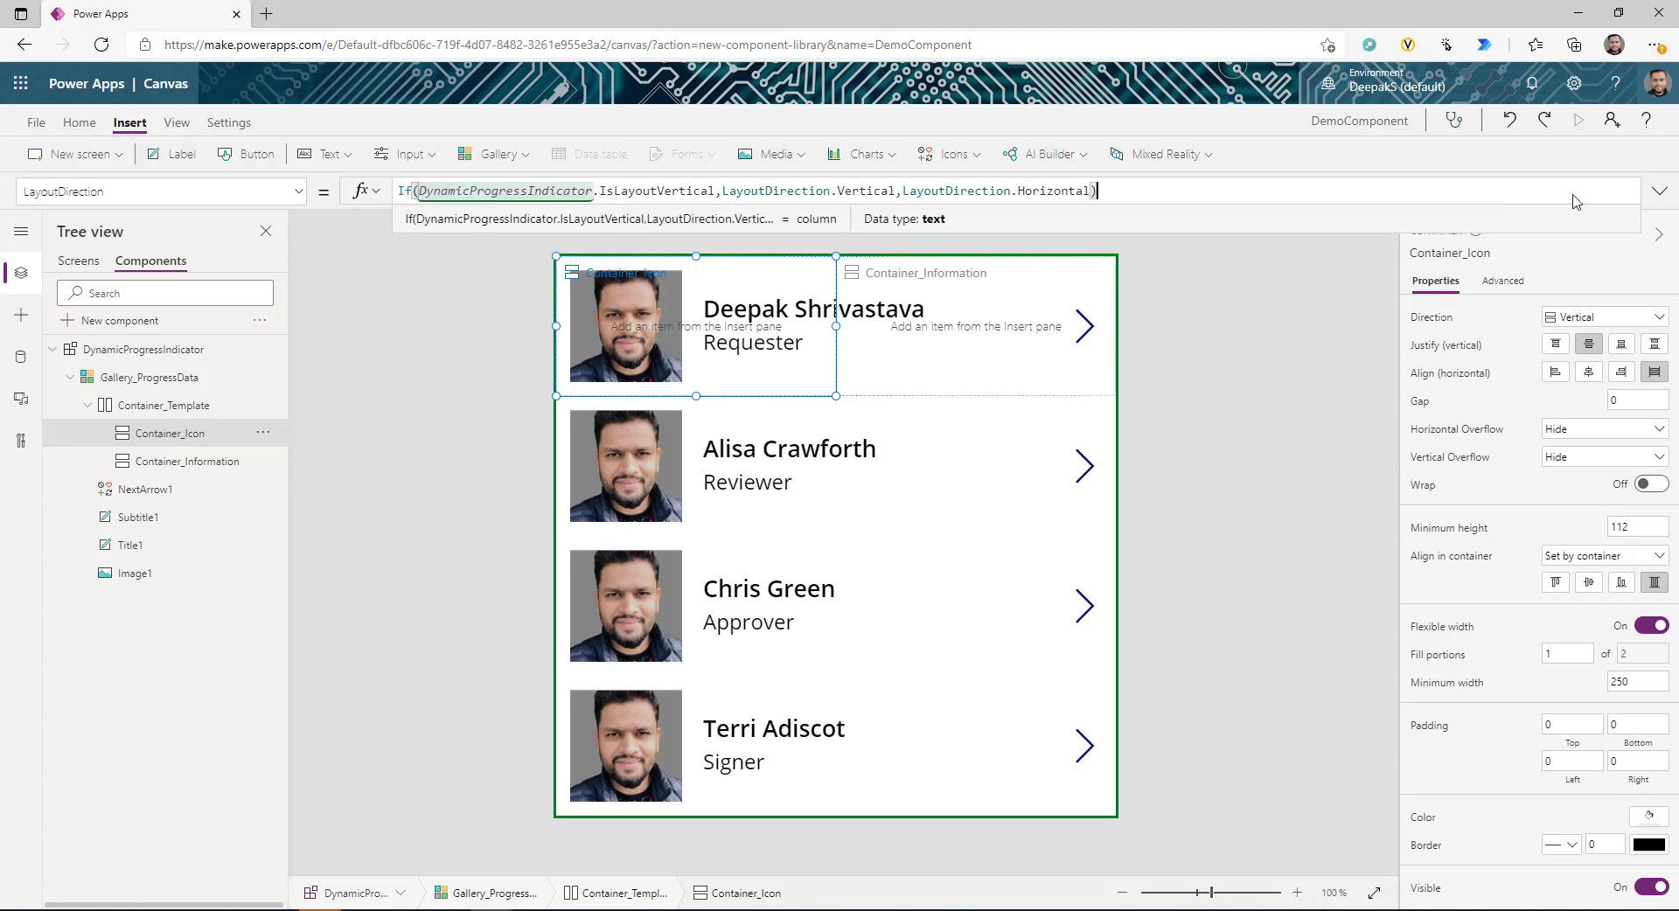
click(1659, 191)
click(463, 362)
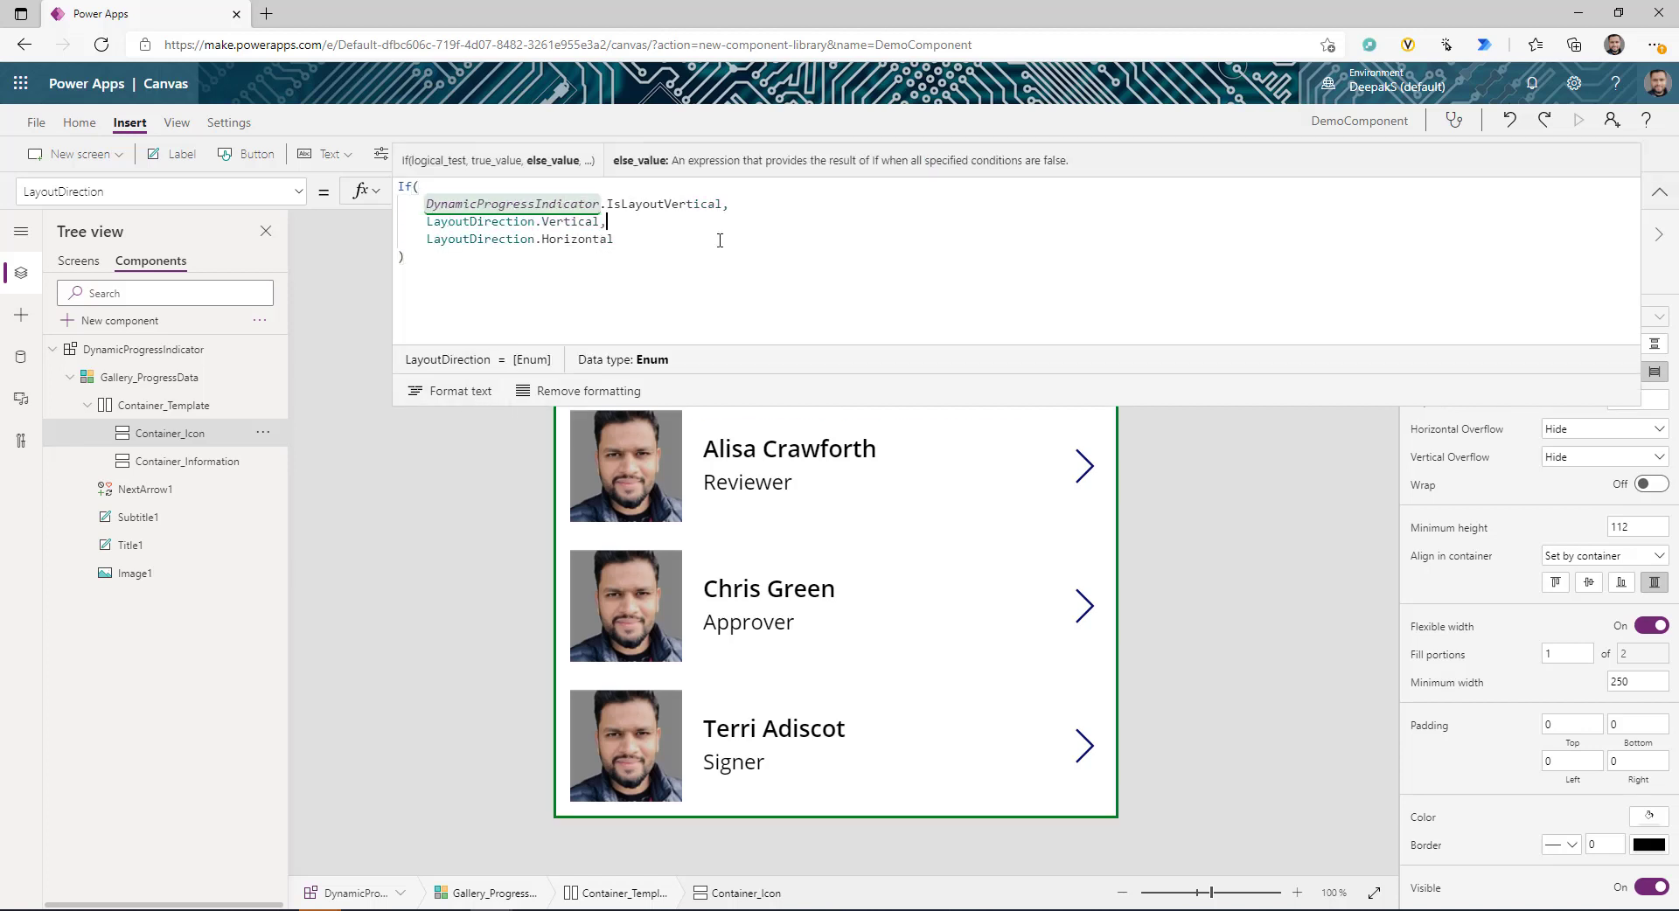
double_click(671, 204)
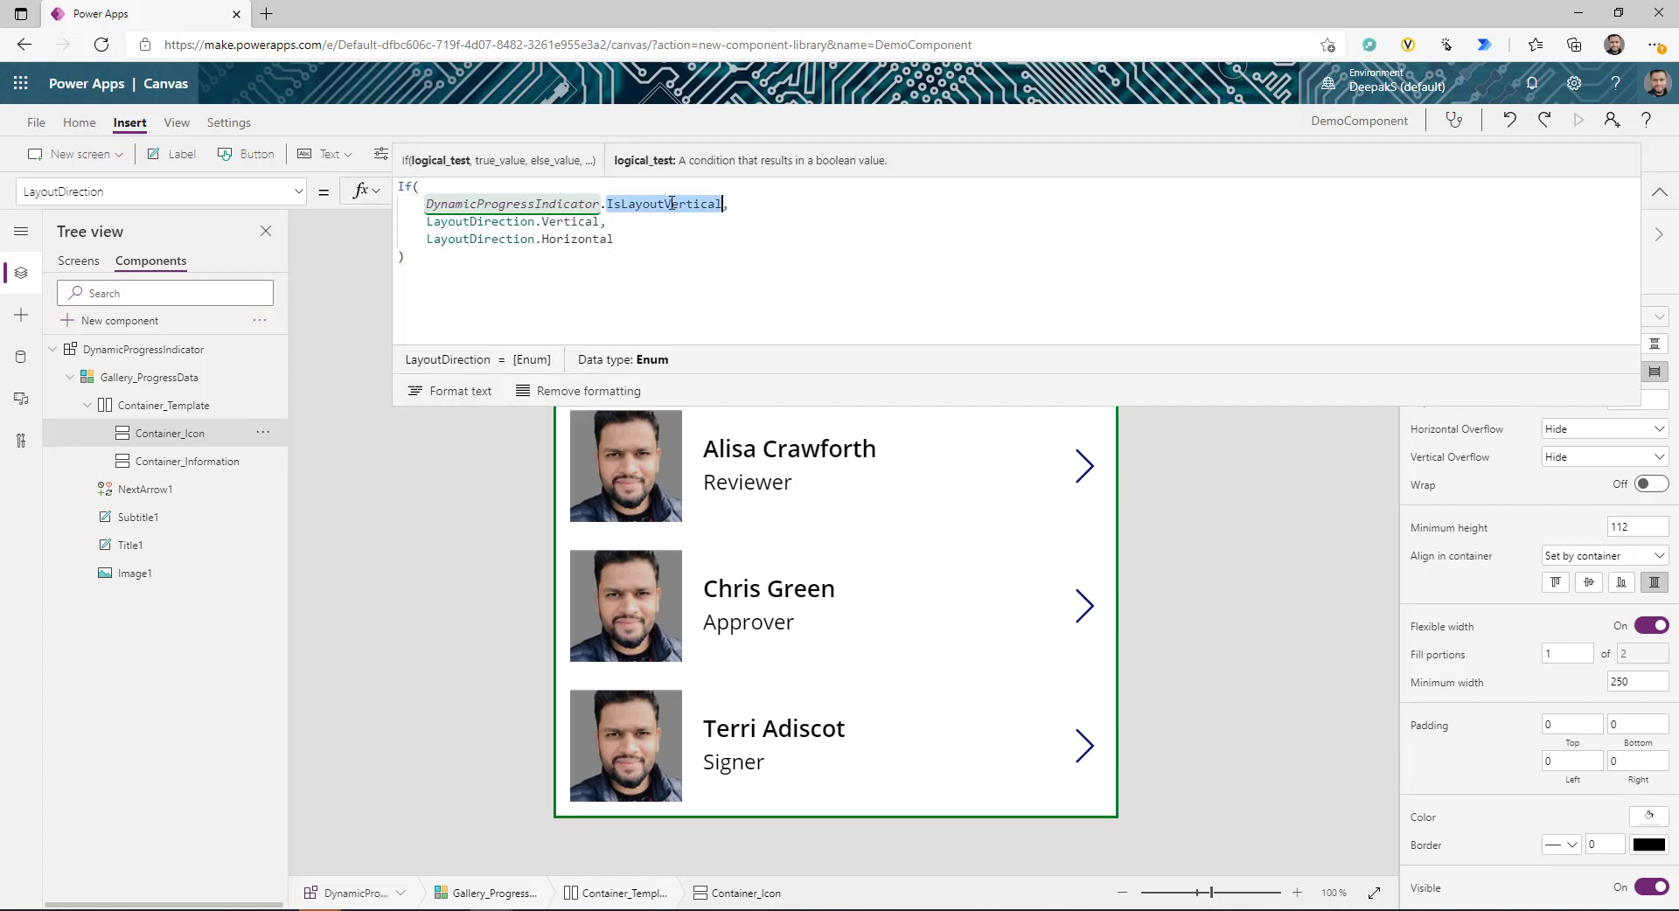
double_click(587, 238)
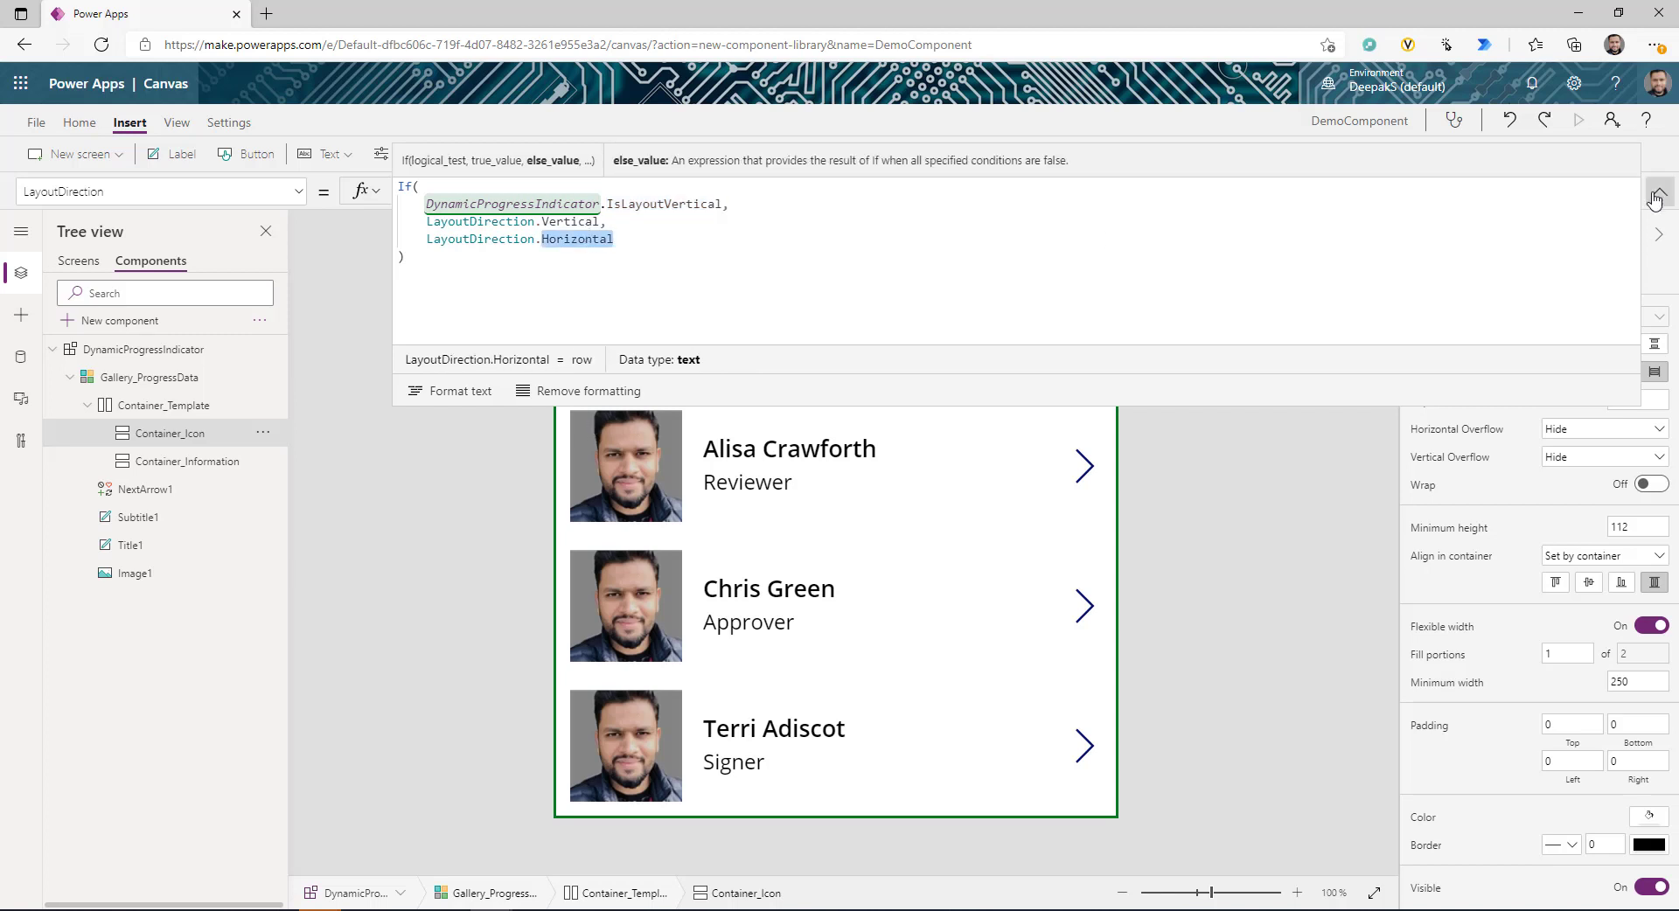
click(1656, 195)
- Set Container_Icon's Align in container option to center
click(179, 462)
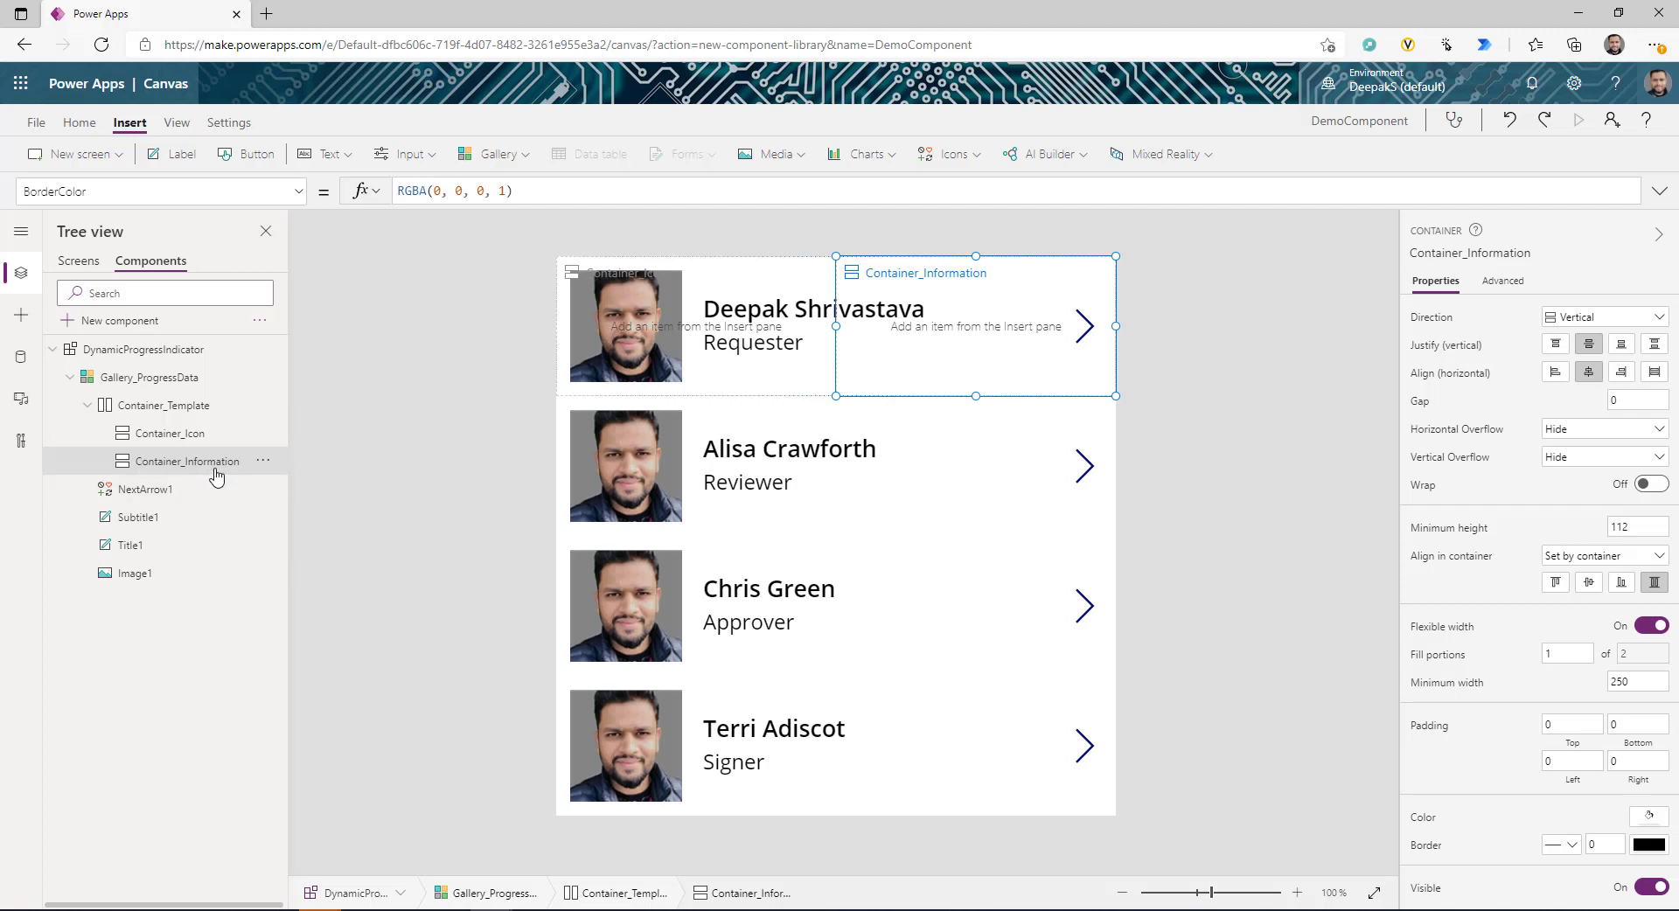
click(178, 432)
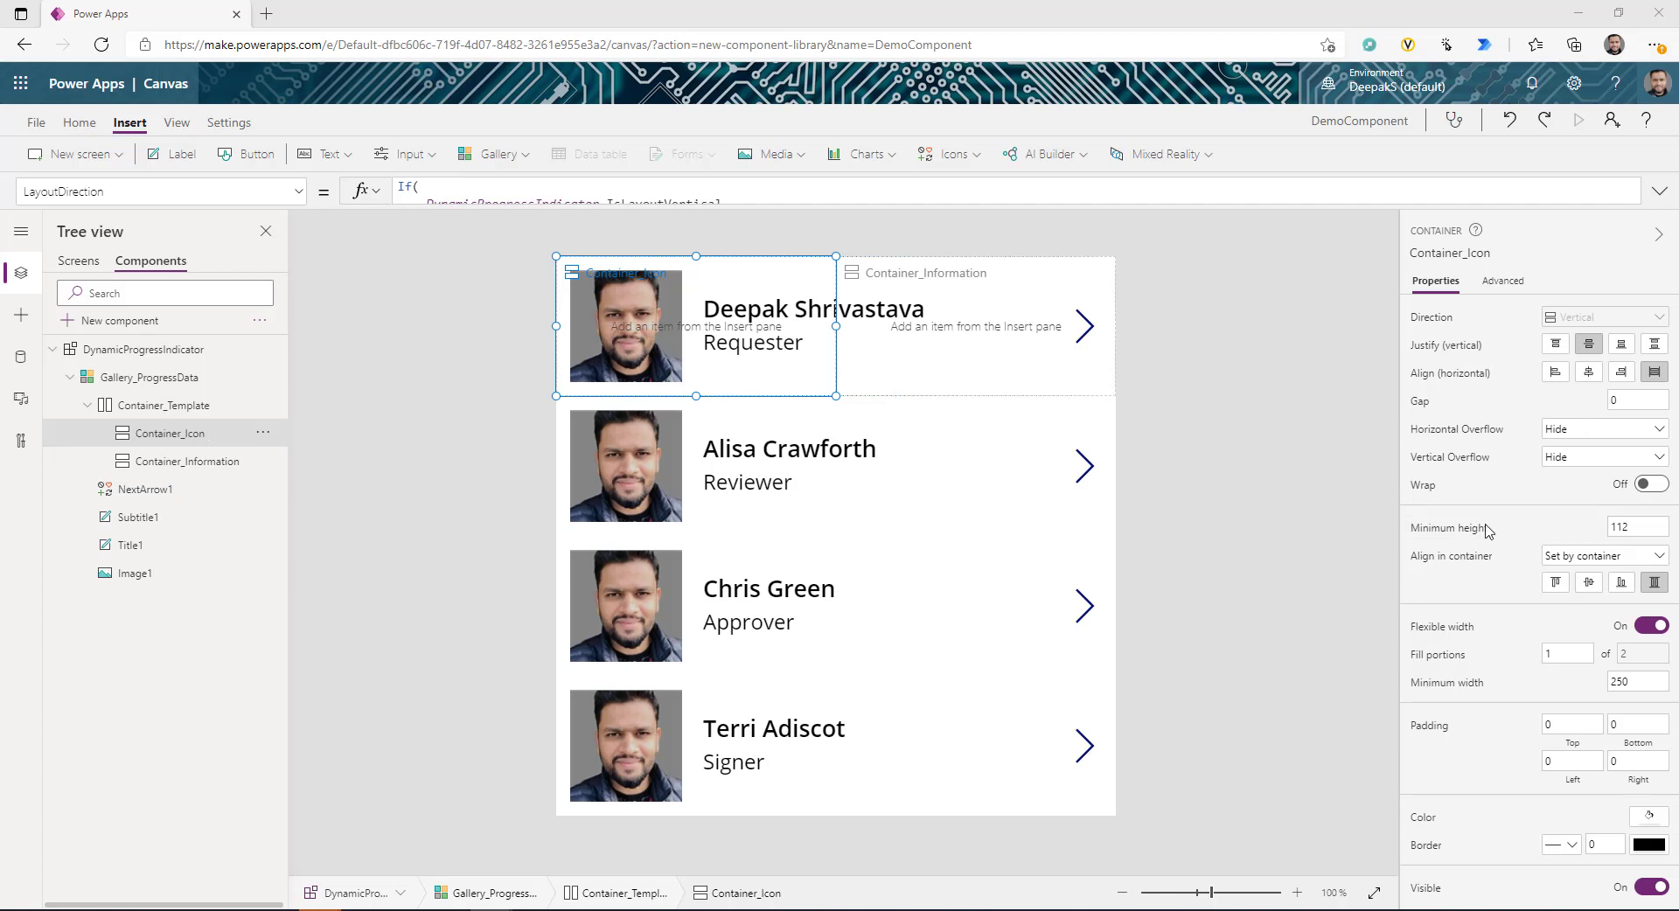
click(1589, 584)
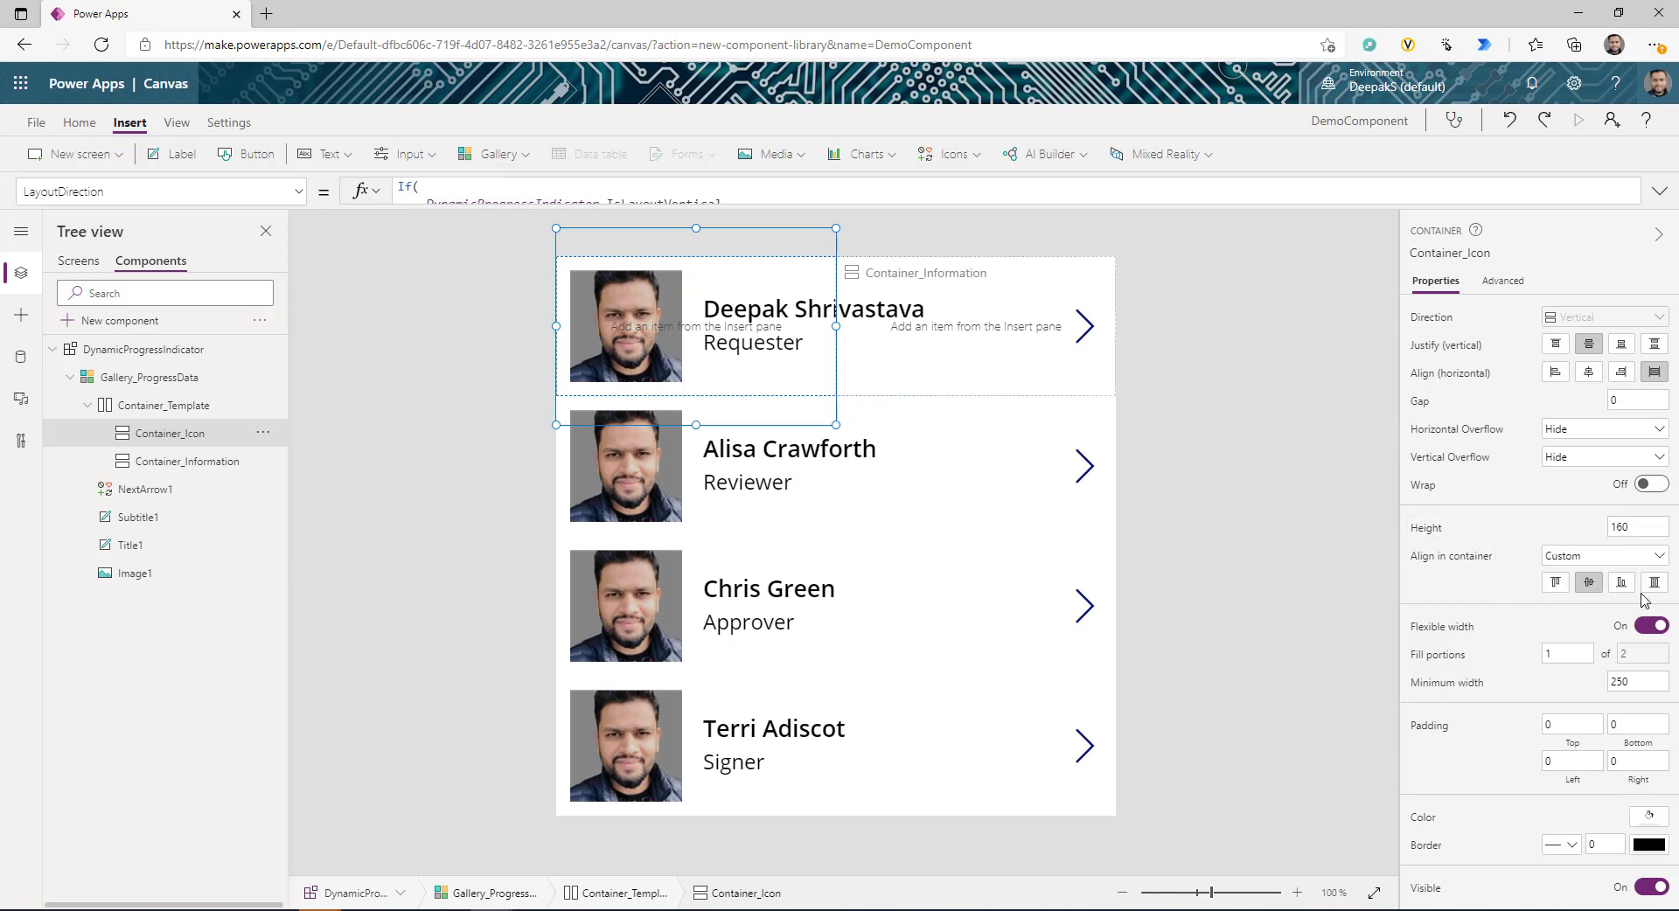
- Set Container_Icon's Height to If(DynamicProgressIndicator.IsLayoutVertical, Parent.Height, Parent.Height / 2), format the formula over several lines and review its branches
click(1428, 530)
text(225)
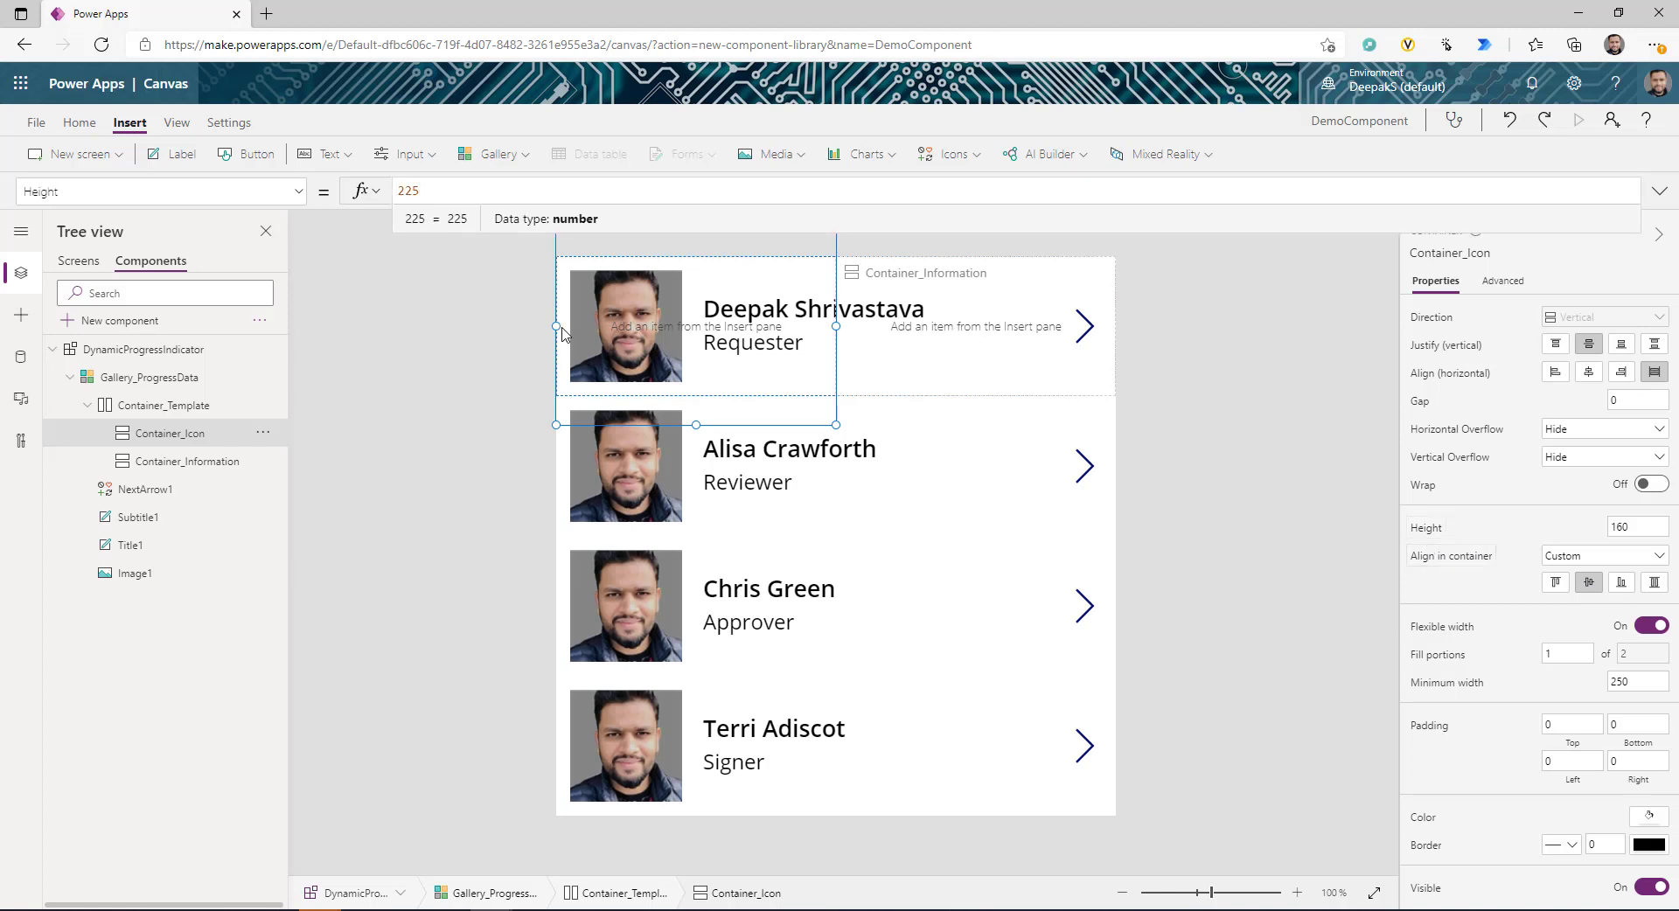
double_click(409, 190)
text(If(DynamicProgressIndicator.IsLayoutVertical,Parent.Height,Parent.Height/2))
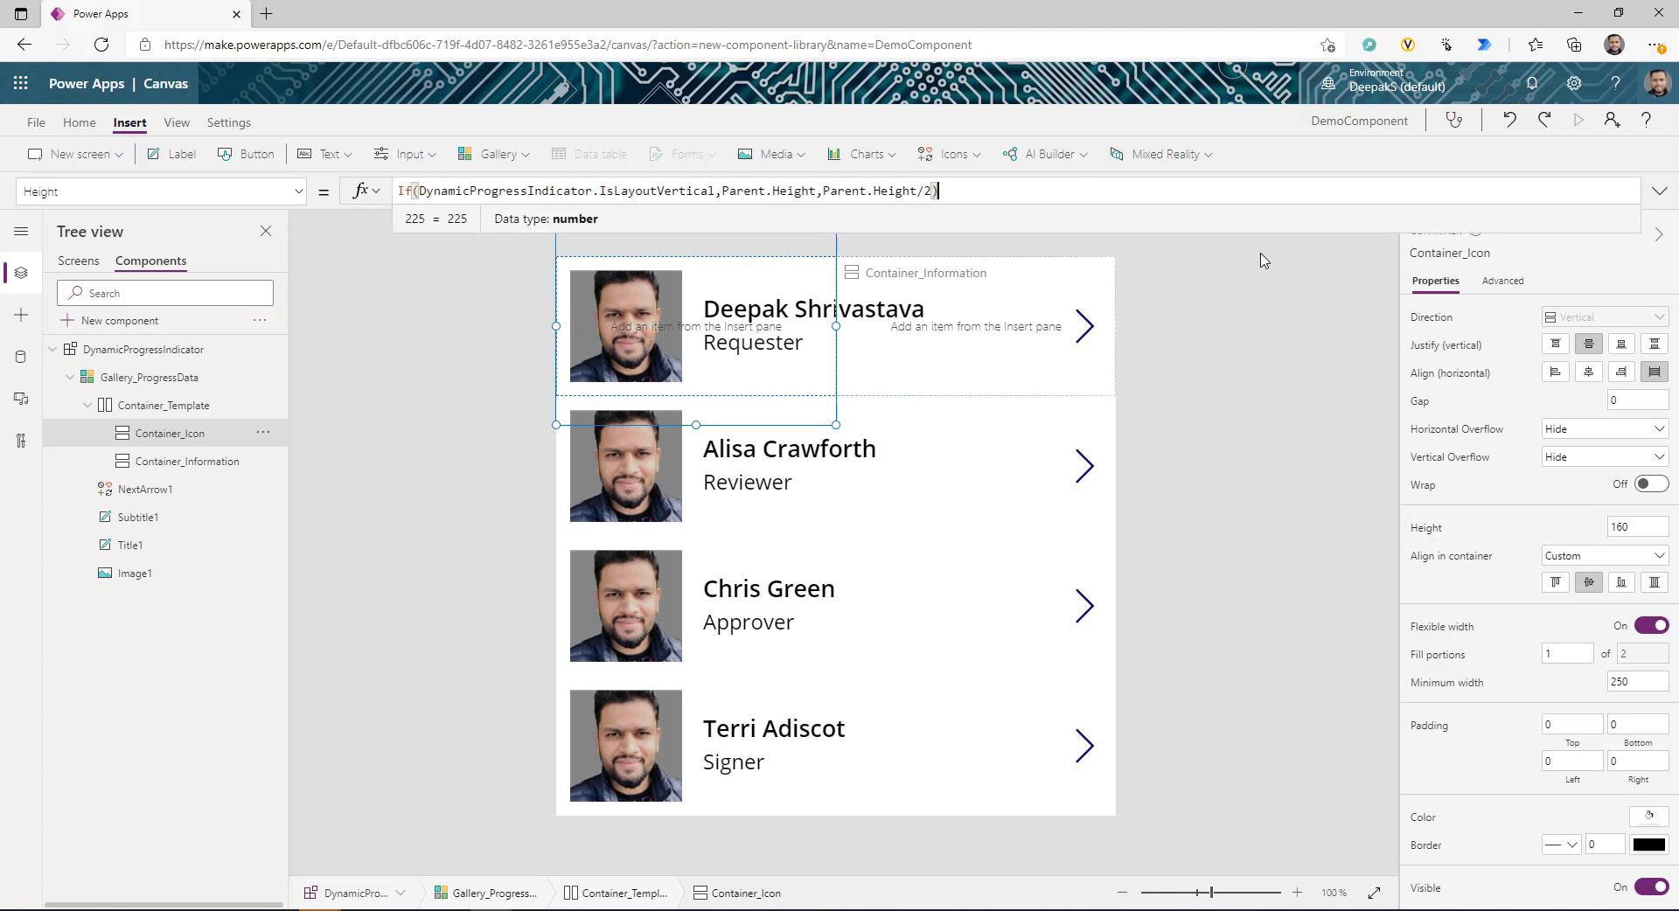
click(1659, 190)
click(479, 362)
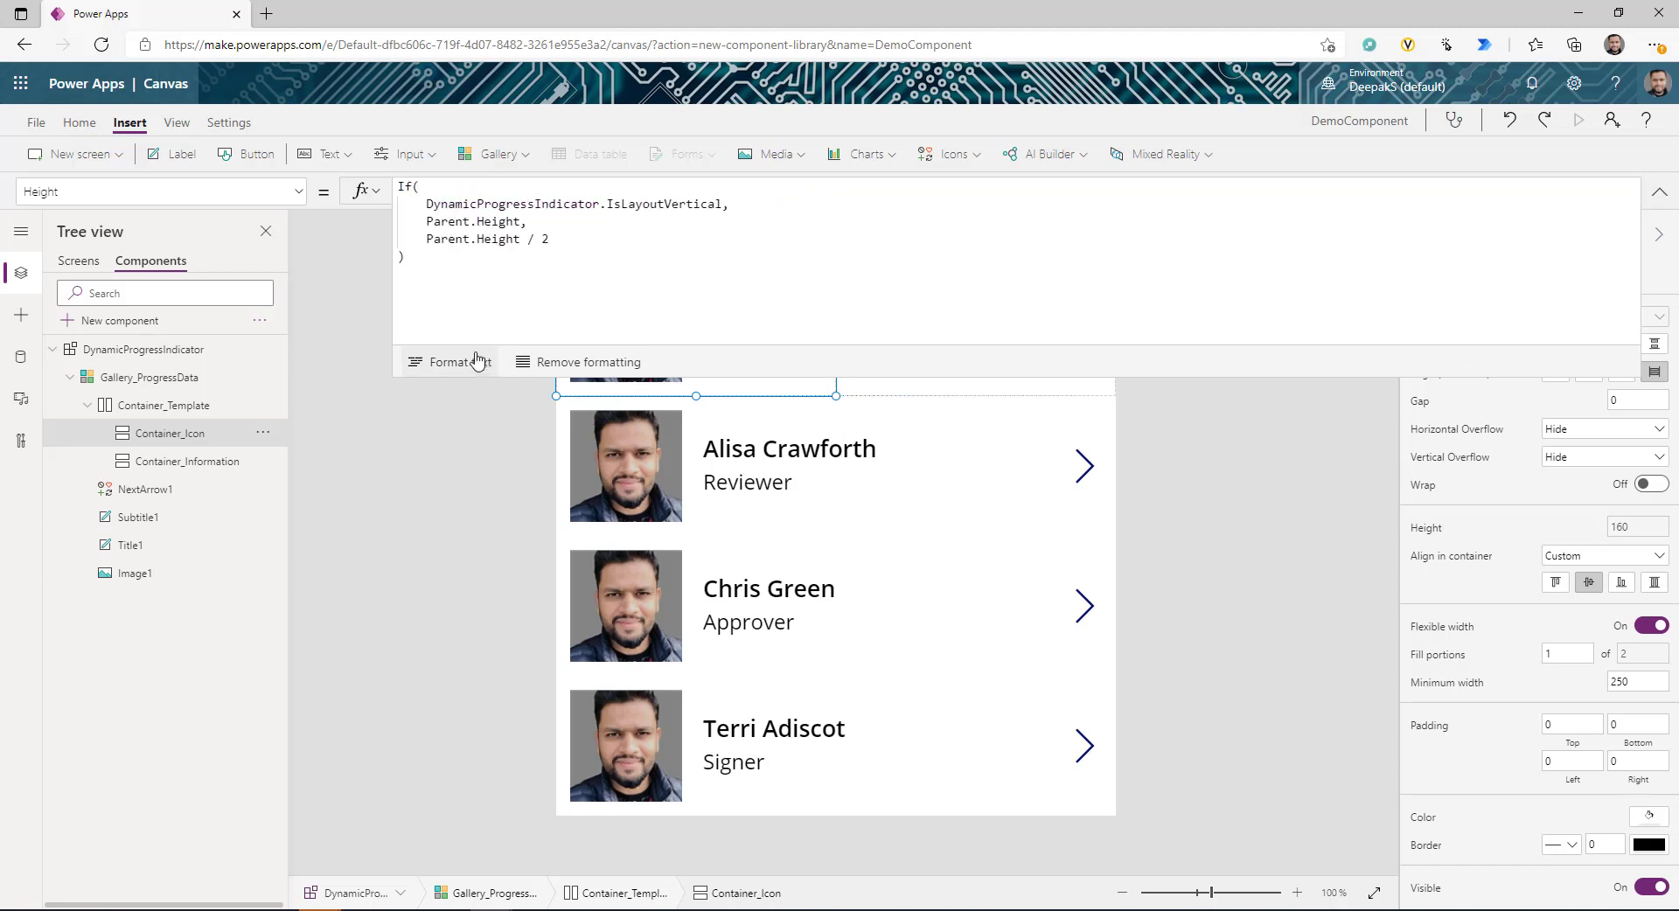
mouse_move(731, 204)
mouse_down()
mouse_move(401, 210)
mouse_move(404, 190)
mouse_up()
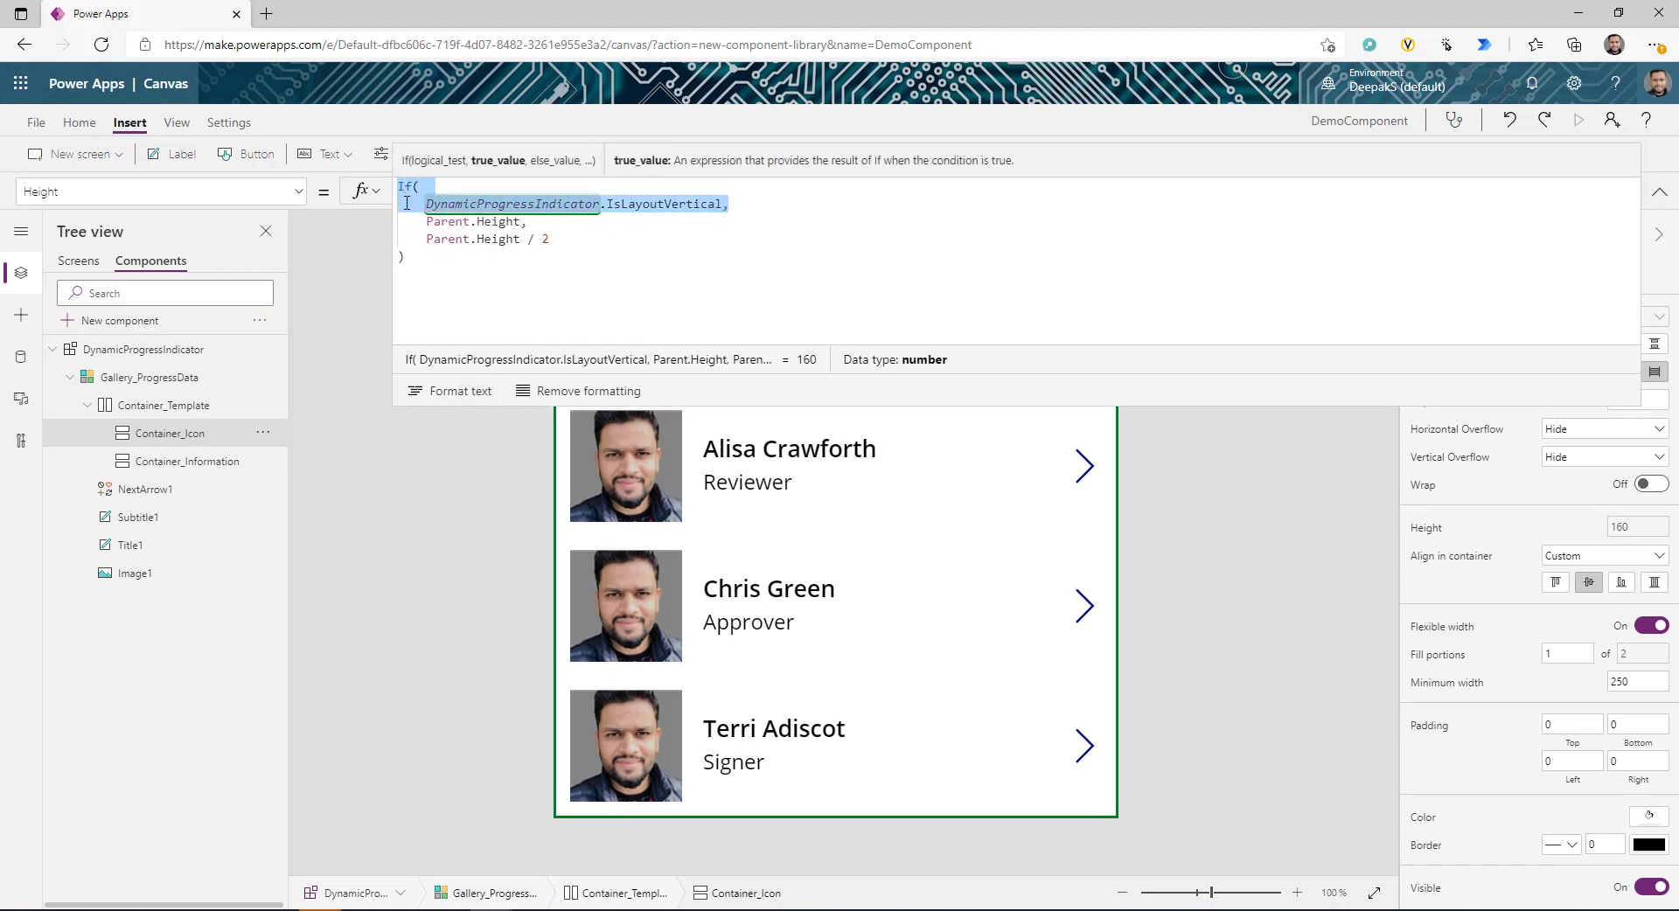
click(569, 247)
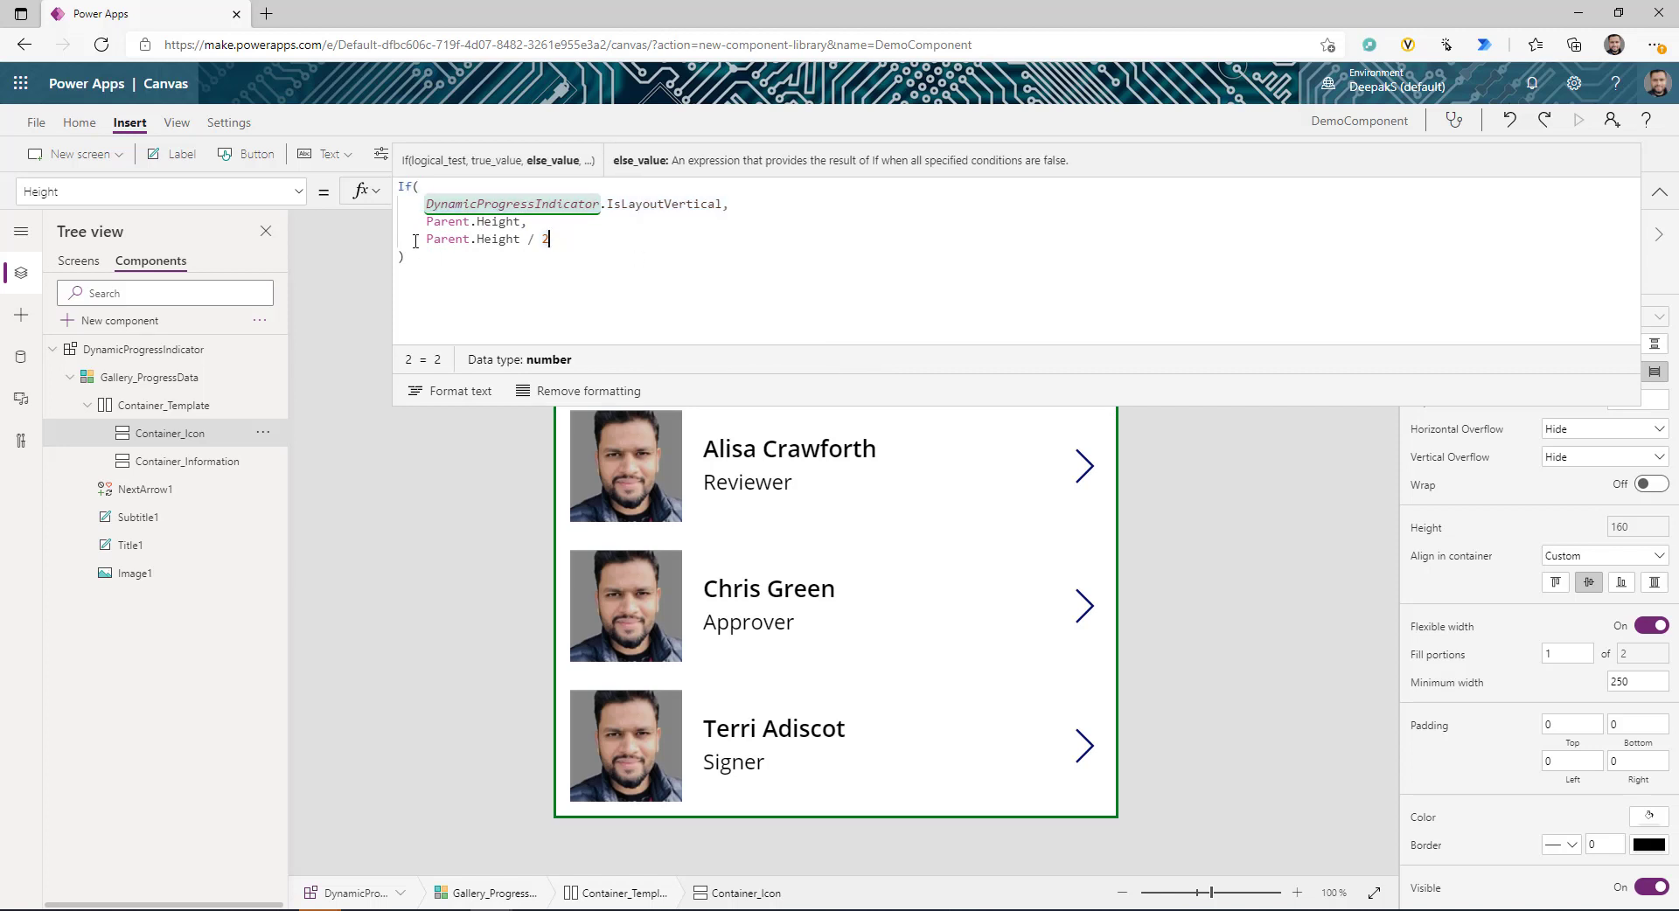
drag(416, 241, 591, 234)
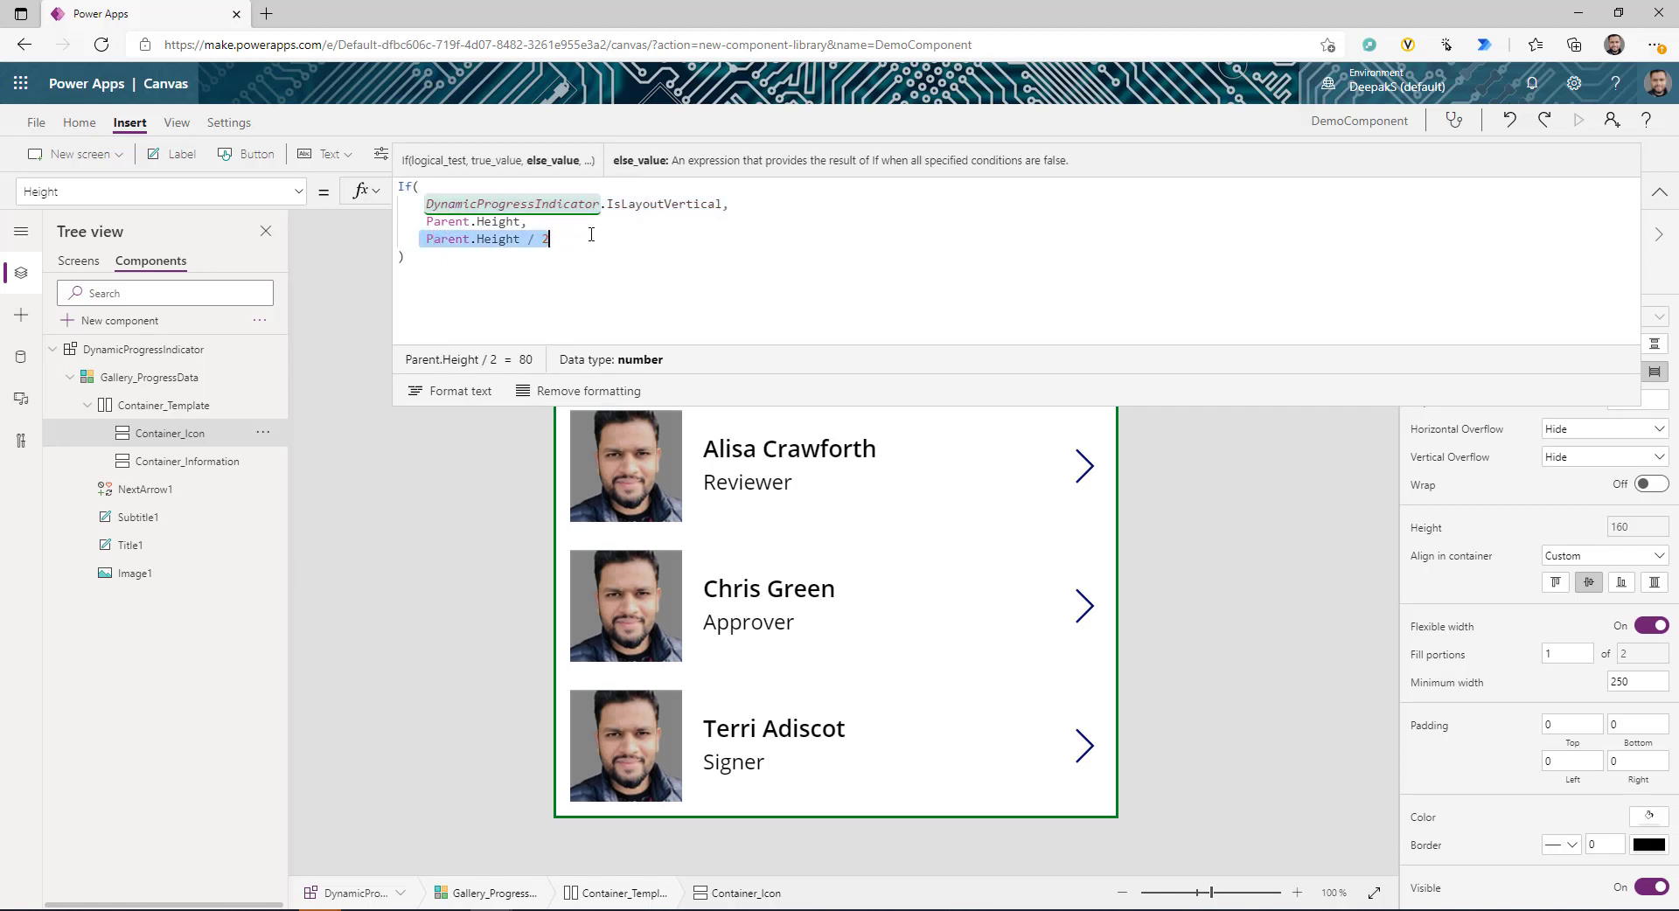
click(1660, 192)
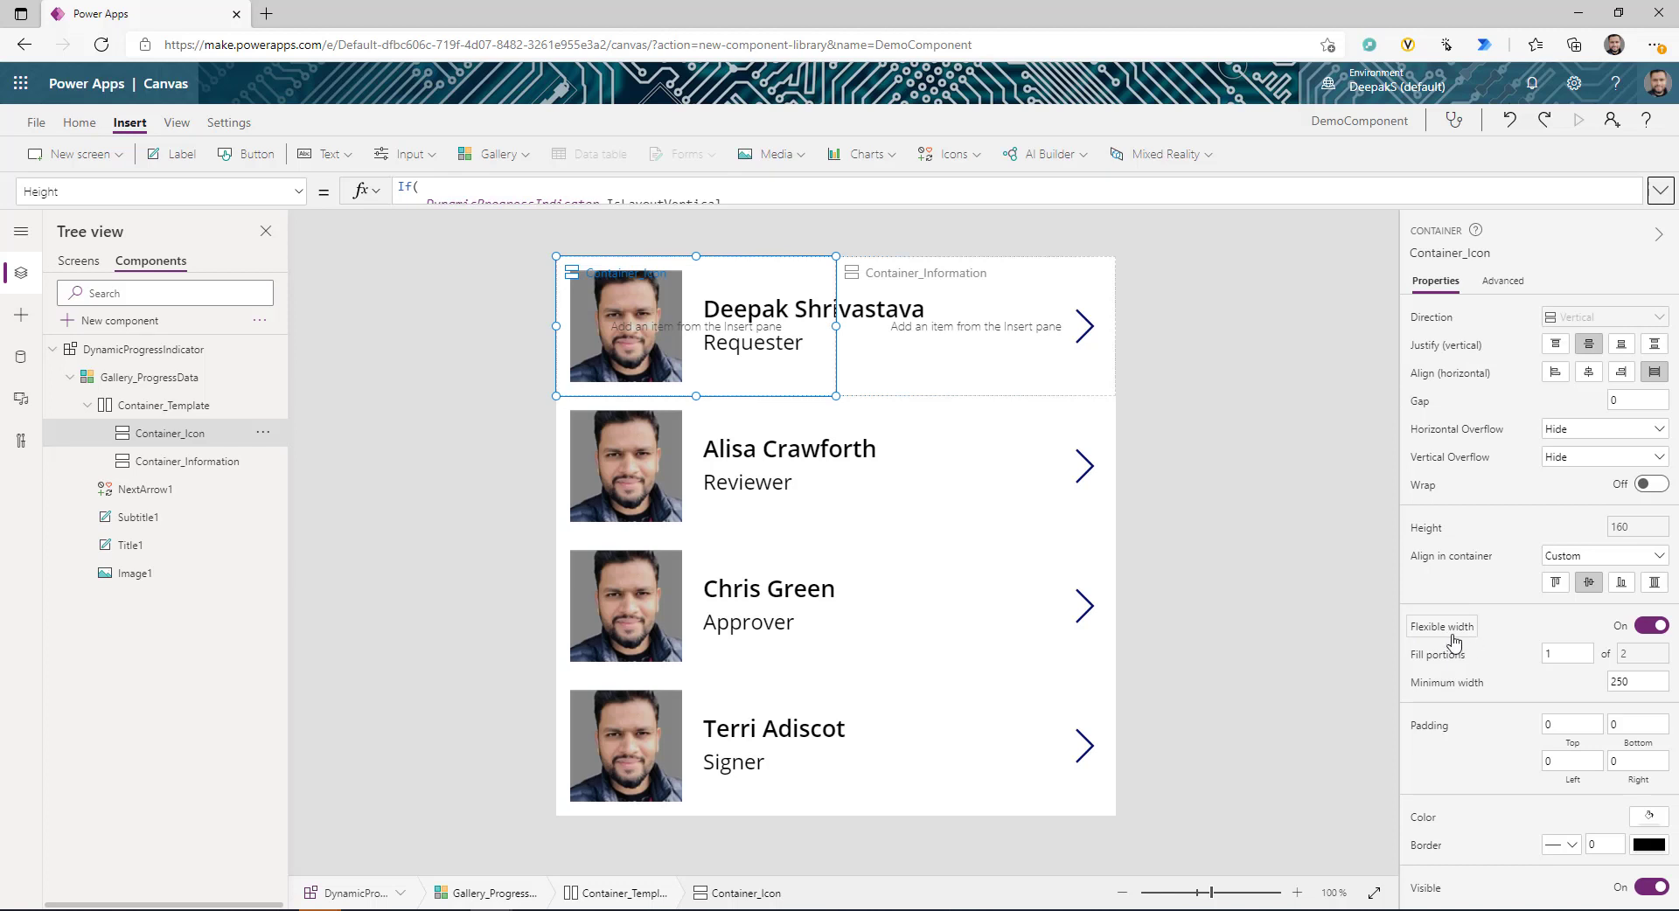
- Turn off Container_Icon's flexible width and set its Width to the formatted formula If(DynamicProgressIndicator.IsLayoutVertical, Parent.Width / 3, Parent.Width)
click(1649, 626)
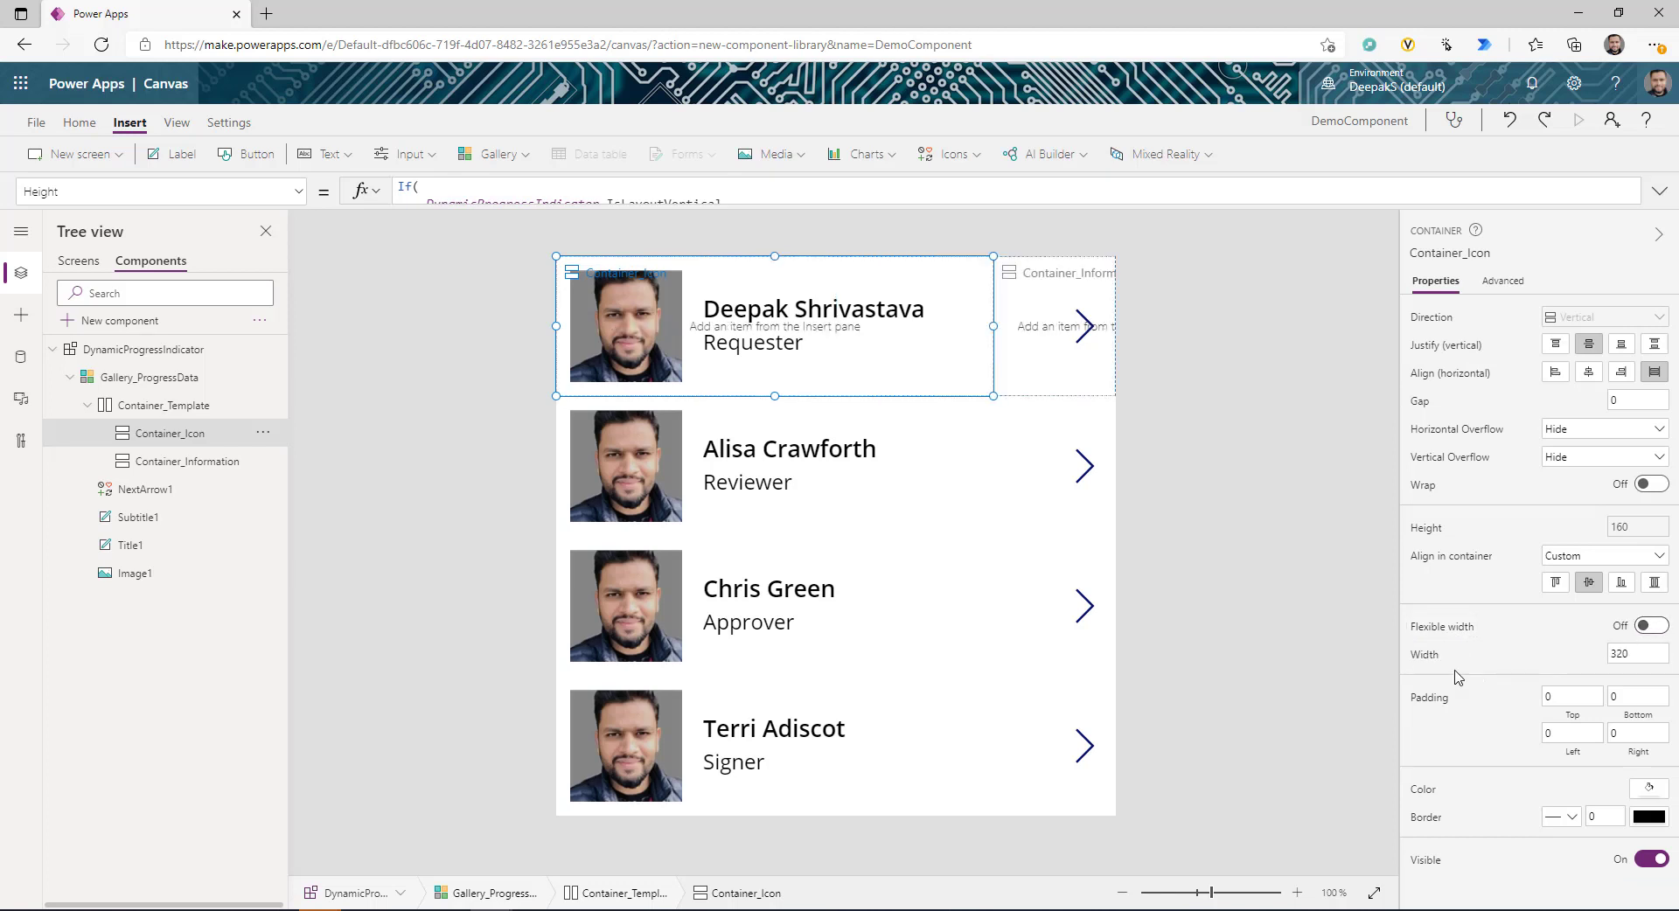
click(1429, 656)
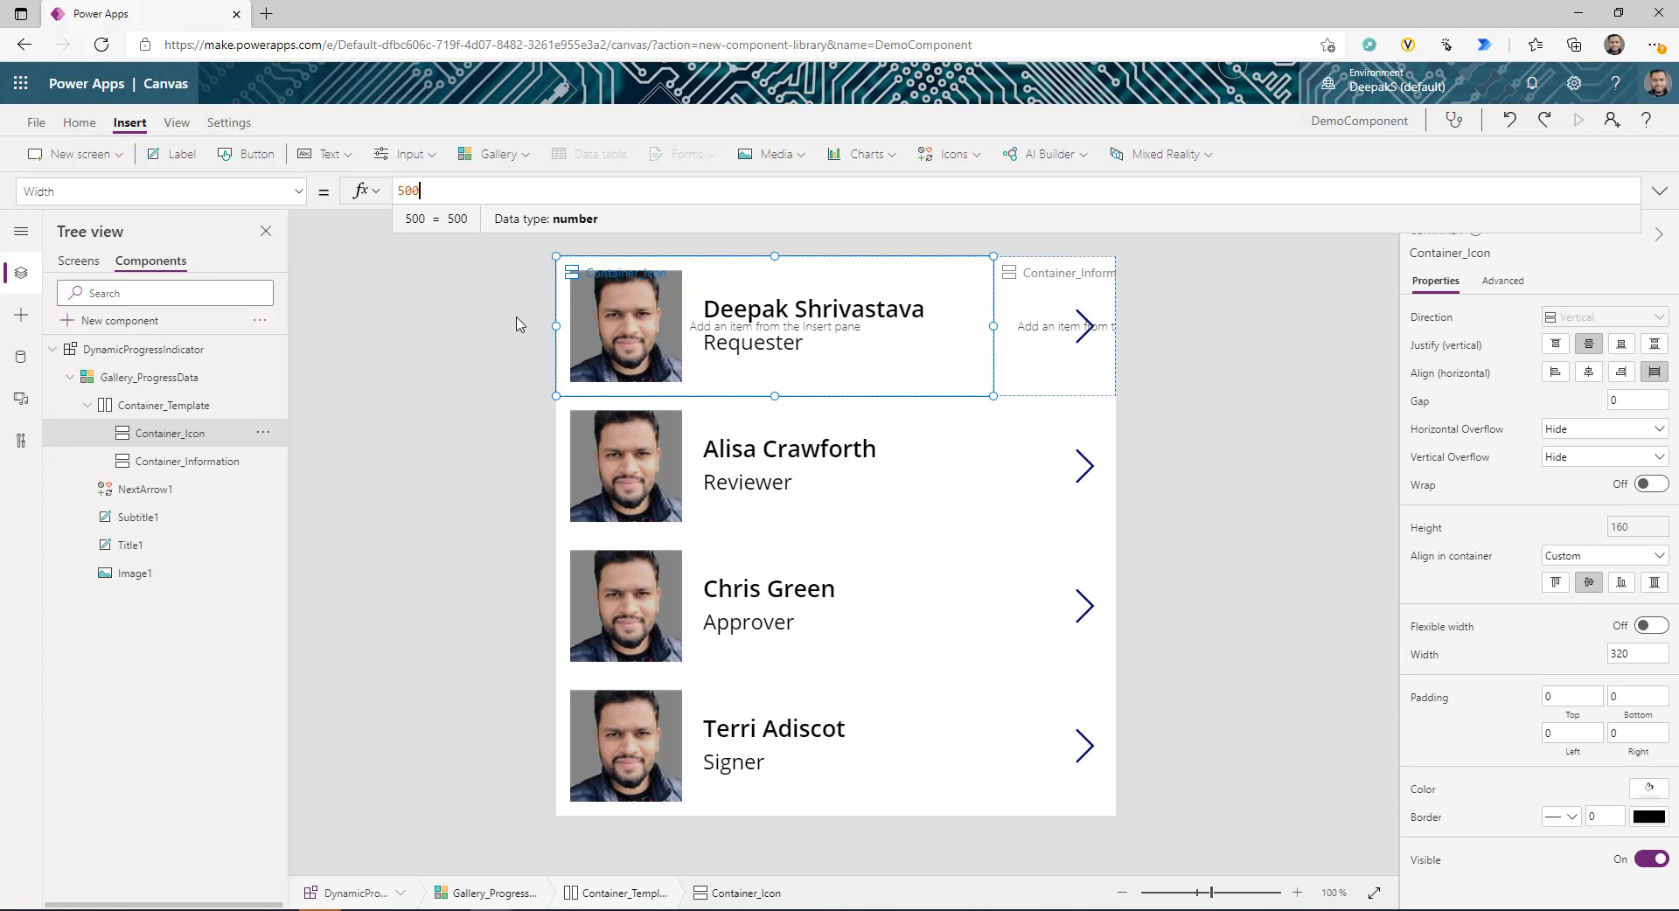
double_click(413, 190)
text(If(DynamicProgressIndicator.IsLayoutVertical,Parent.Width/3,Parent.Width))
click(1659, 191)
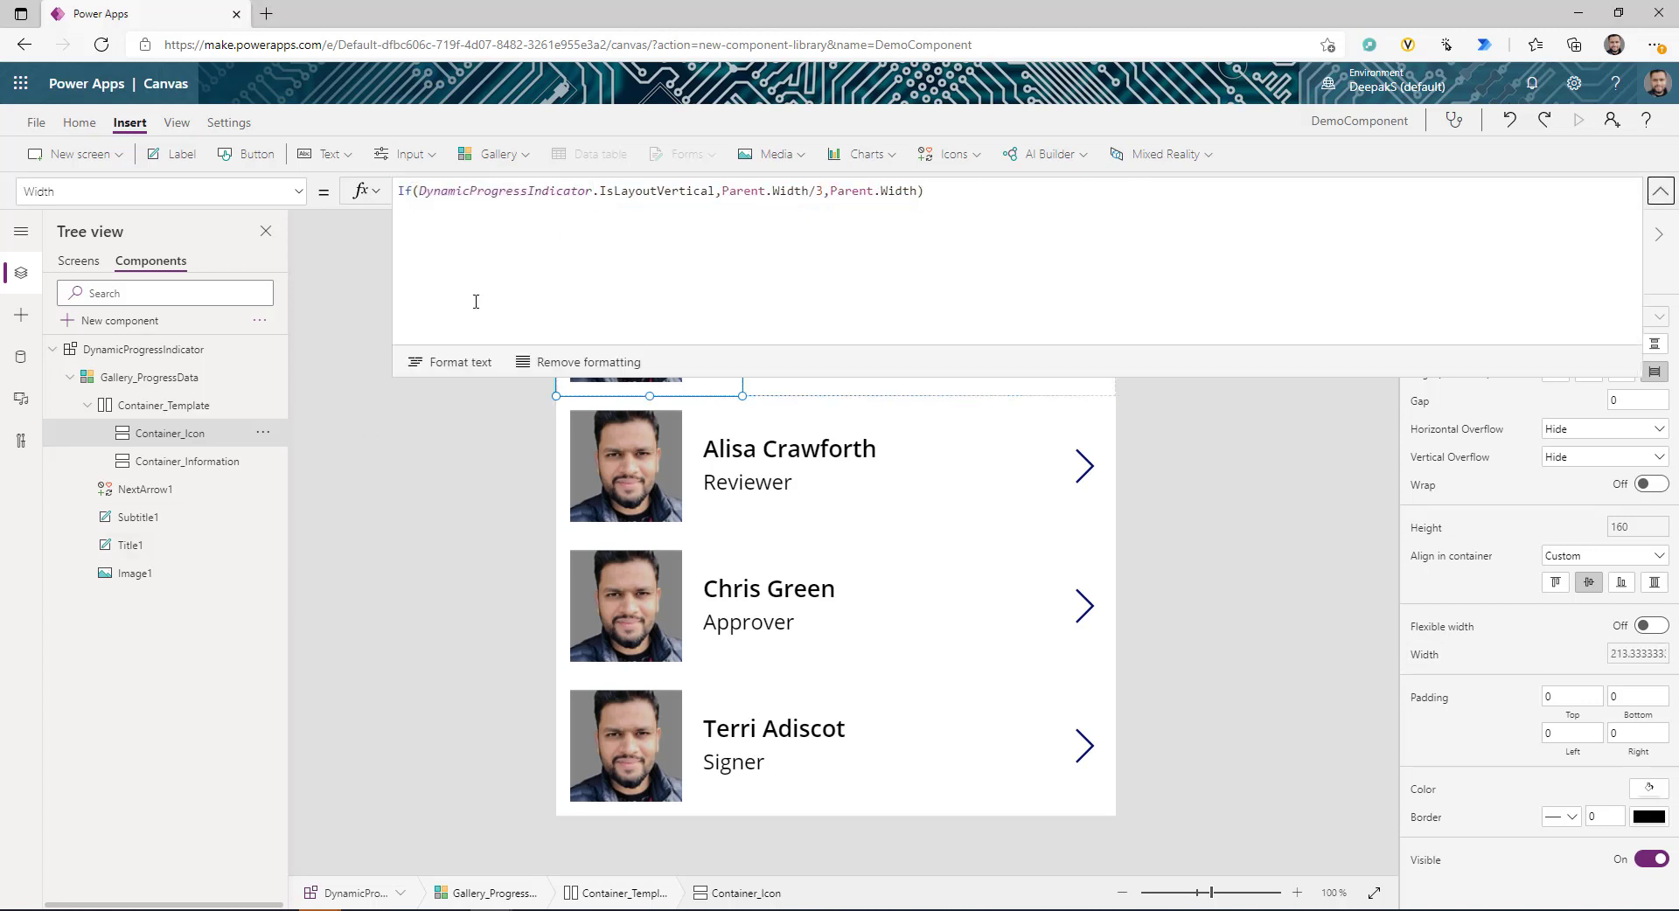
click(455, 362)
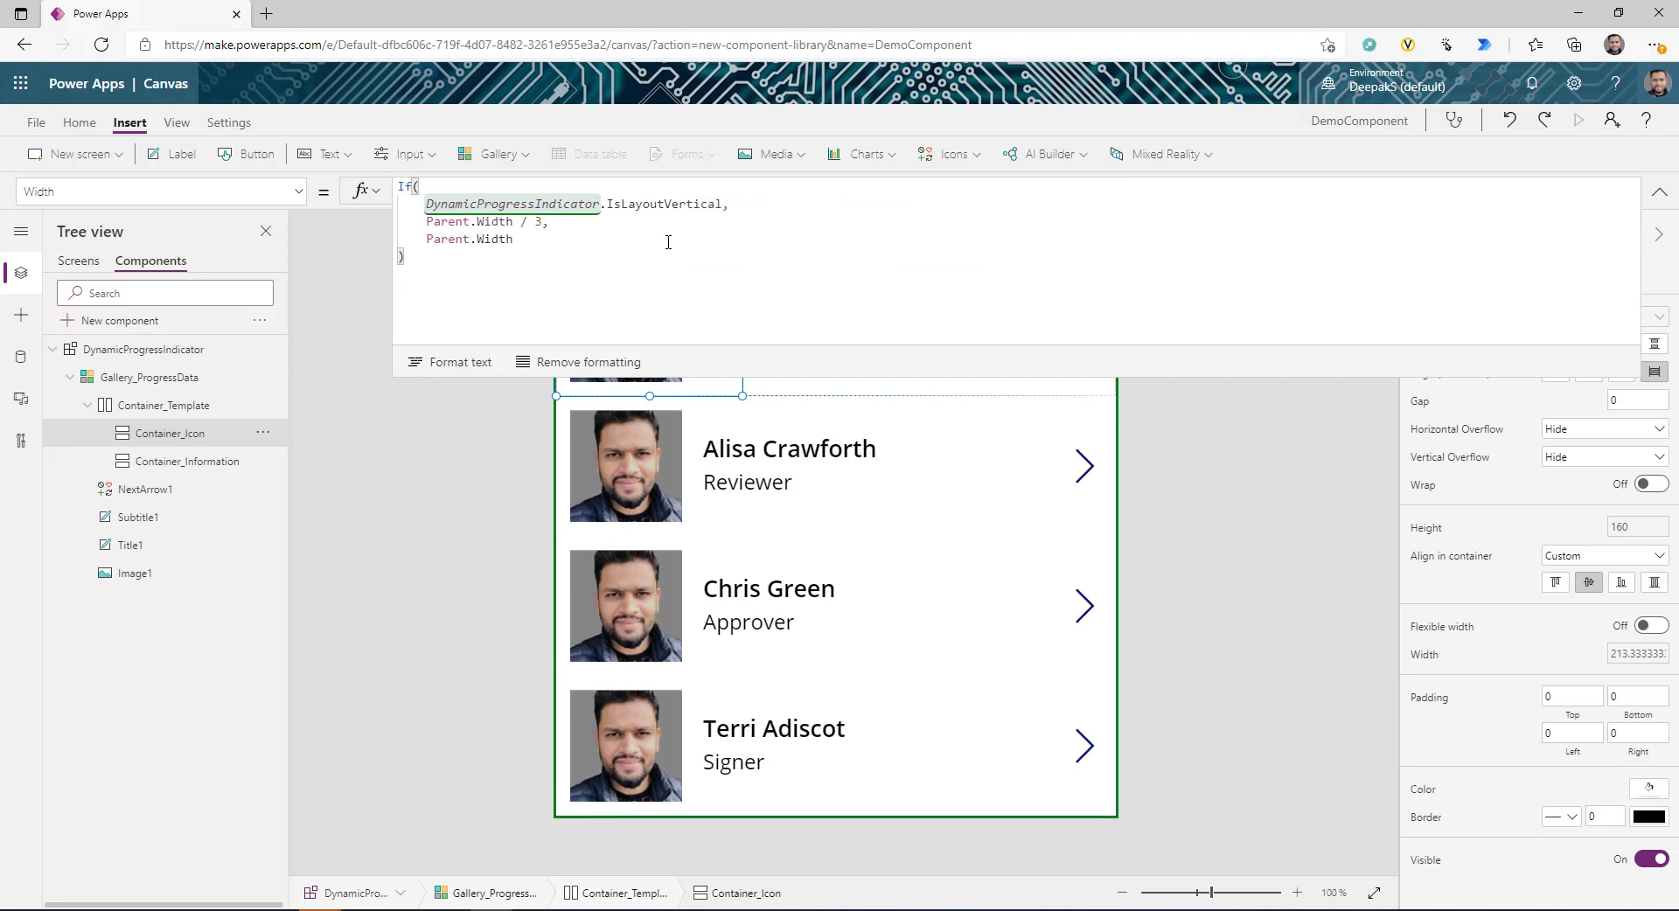
double_click(650, 203)
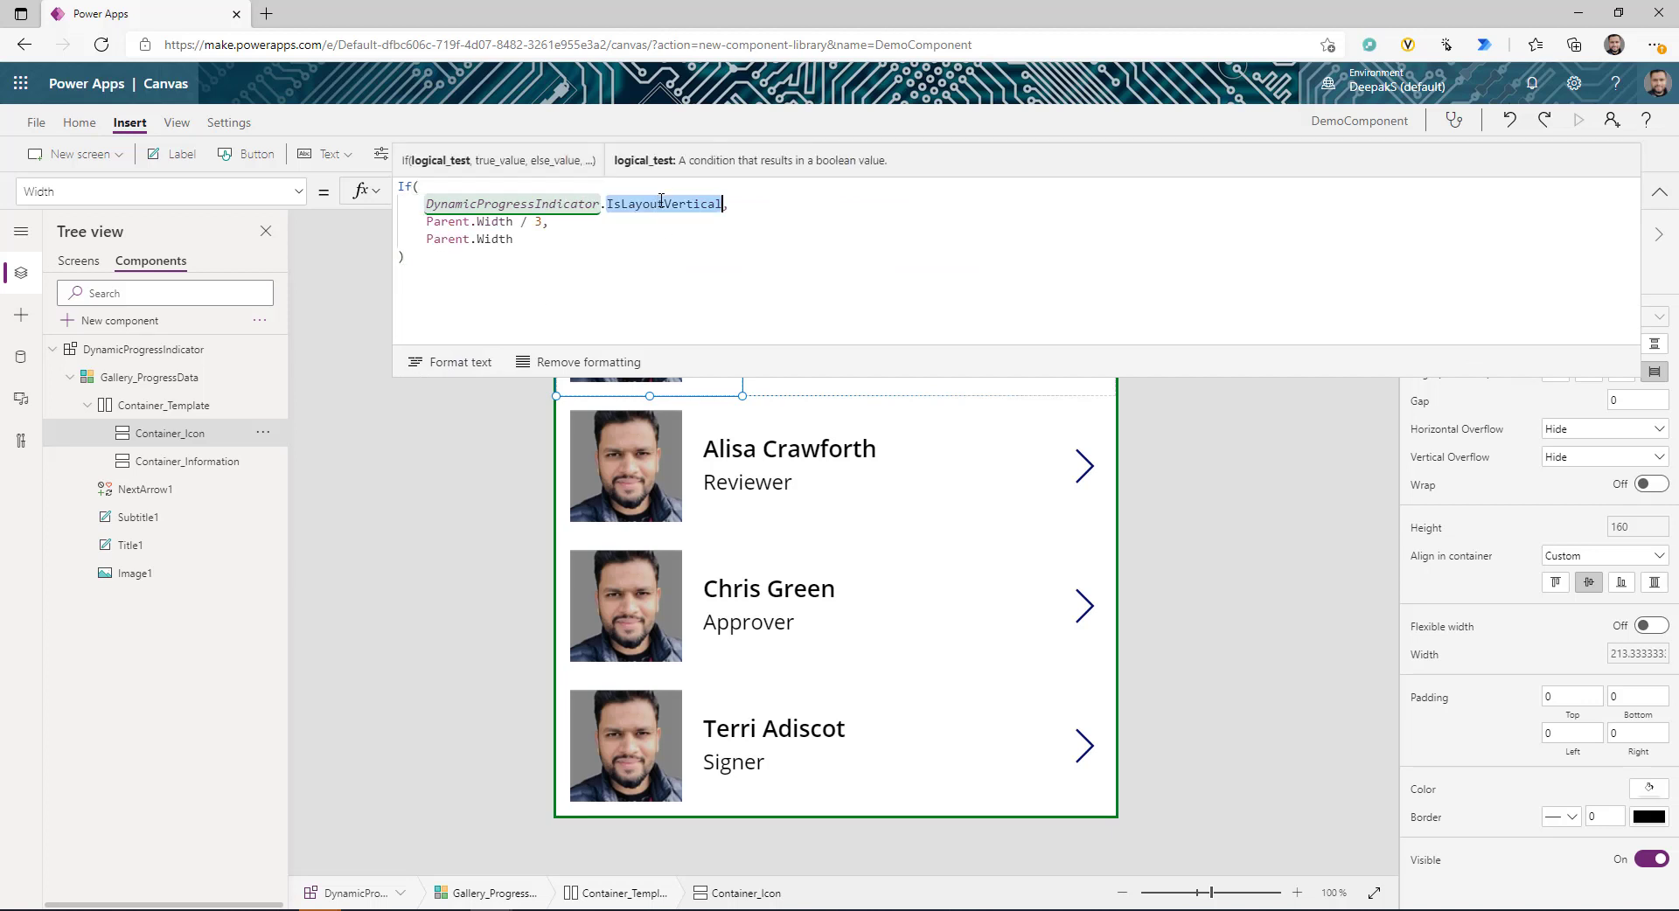
drag(426, 224, 542, 223)
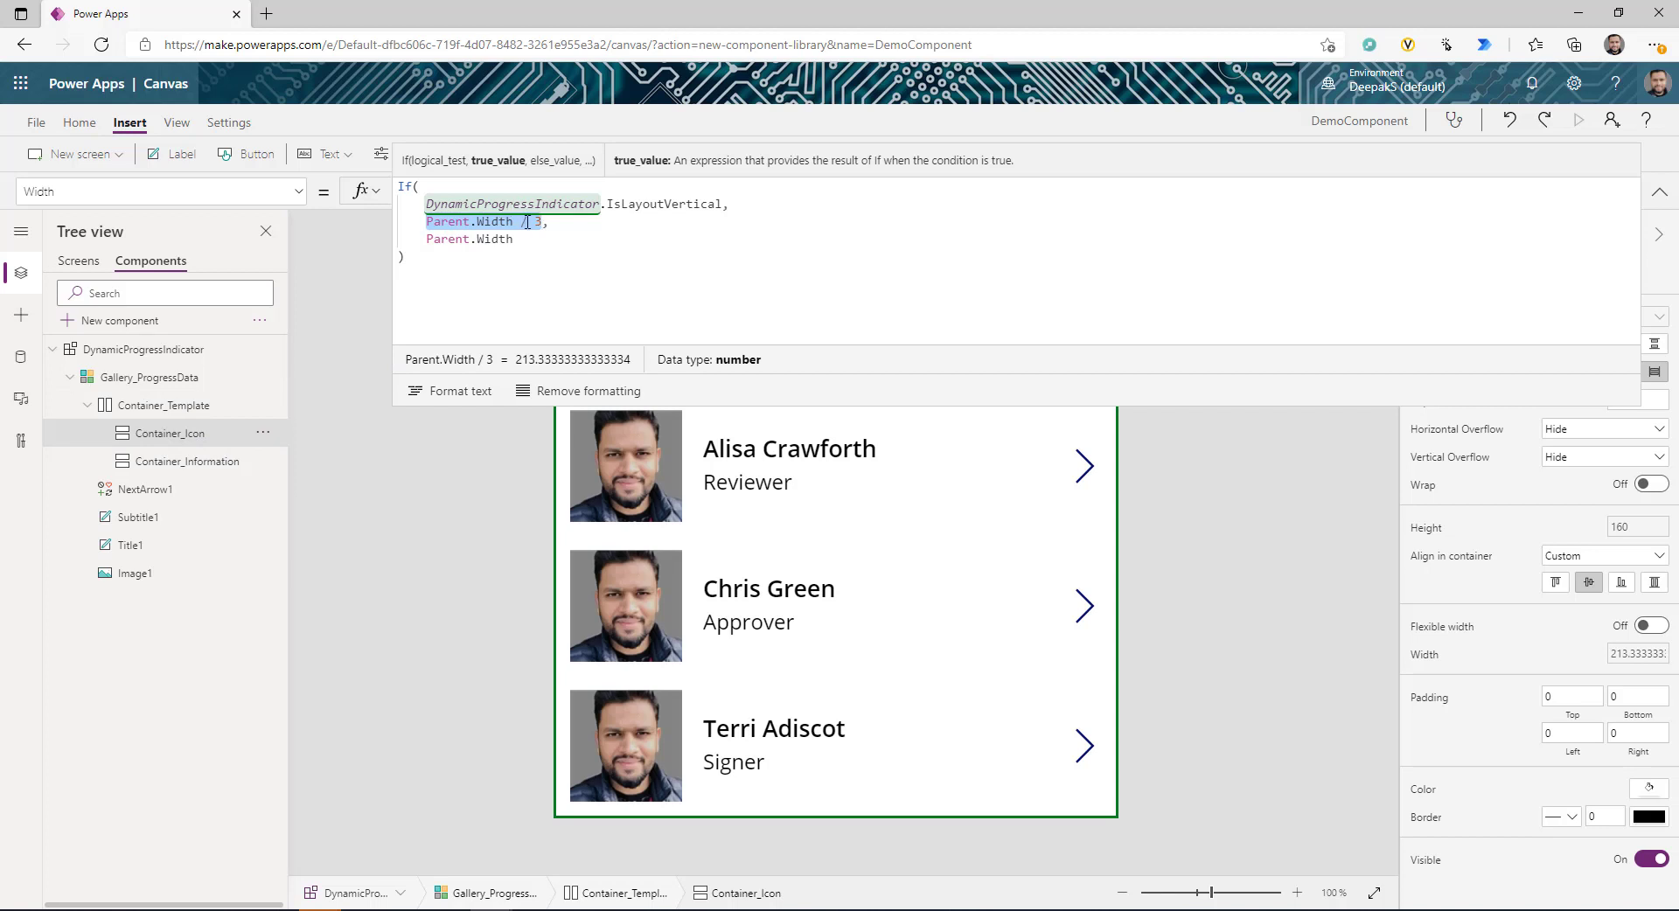
drag(514, 240, 429, 242)
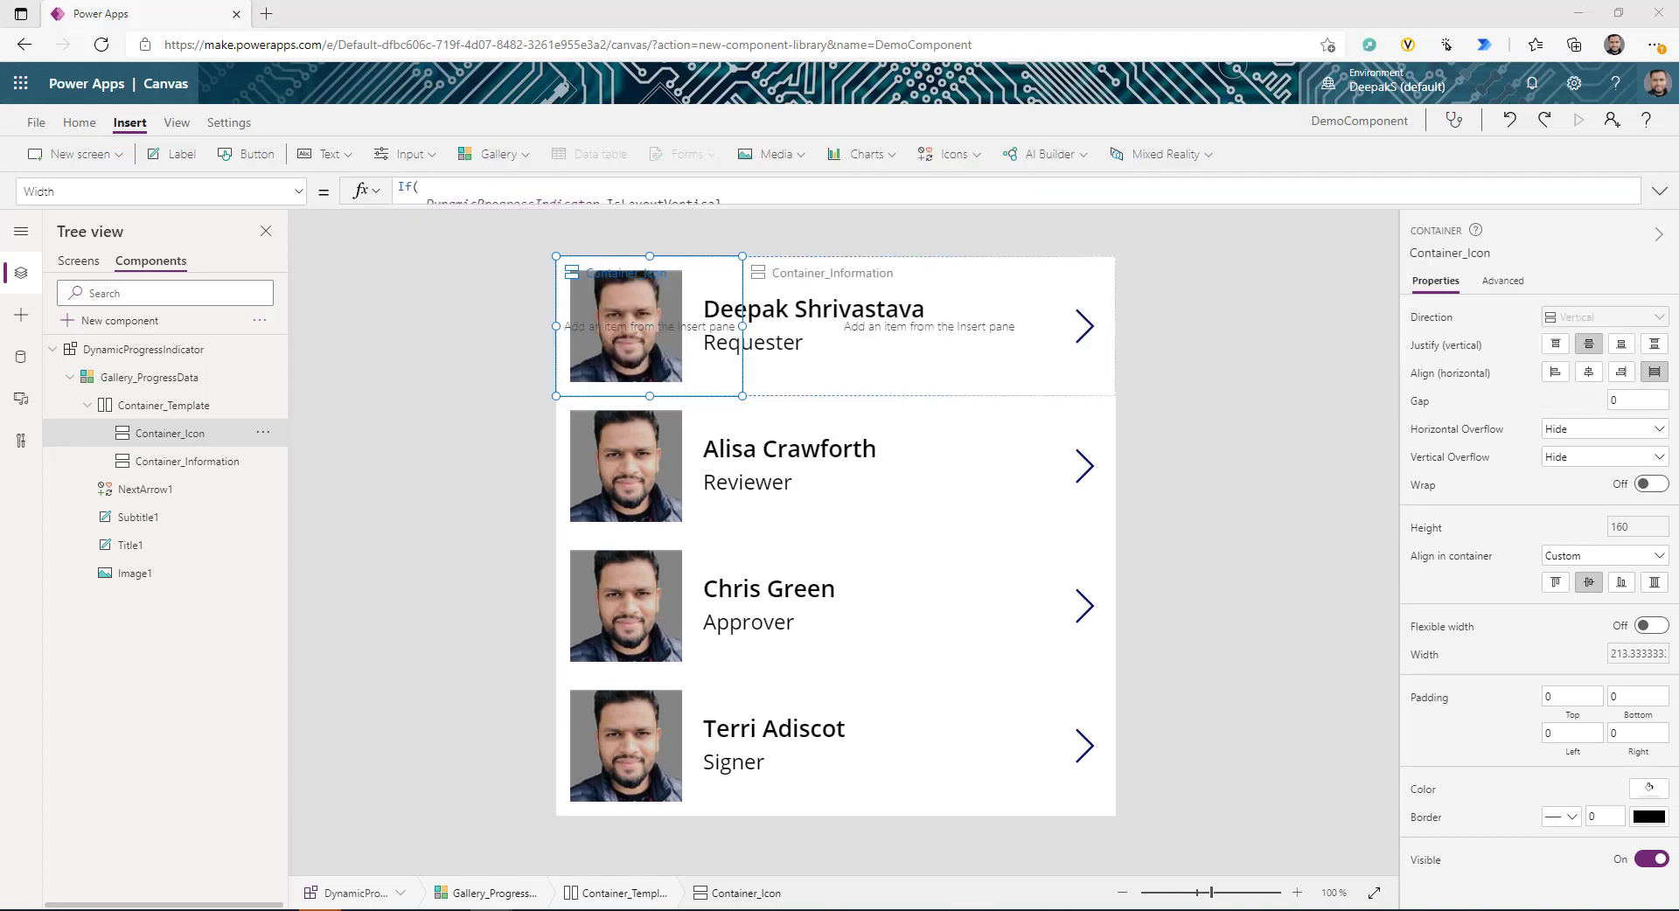
- Set Container_Information's Height to Parent.Height/2
click(198, 461)
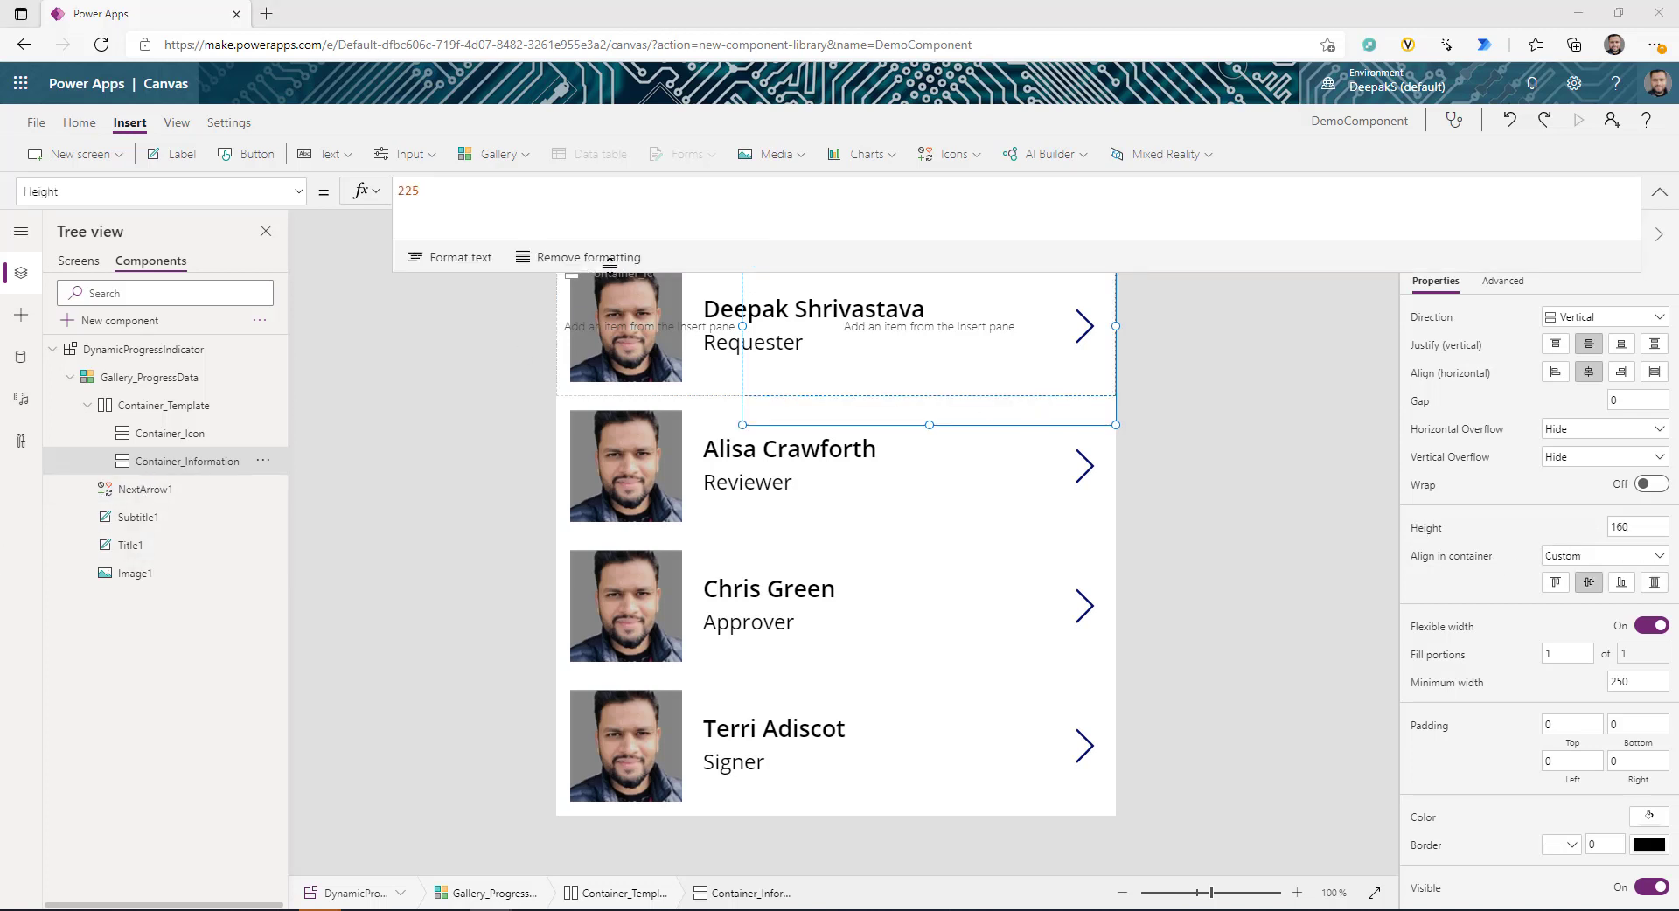
double_click(402, 190)
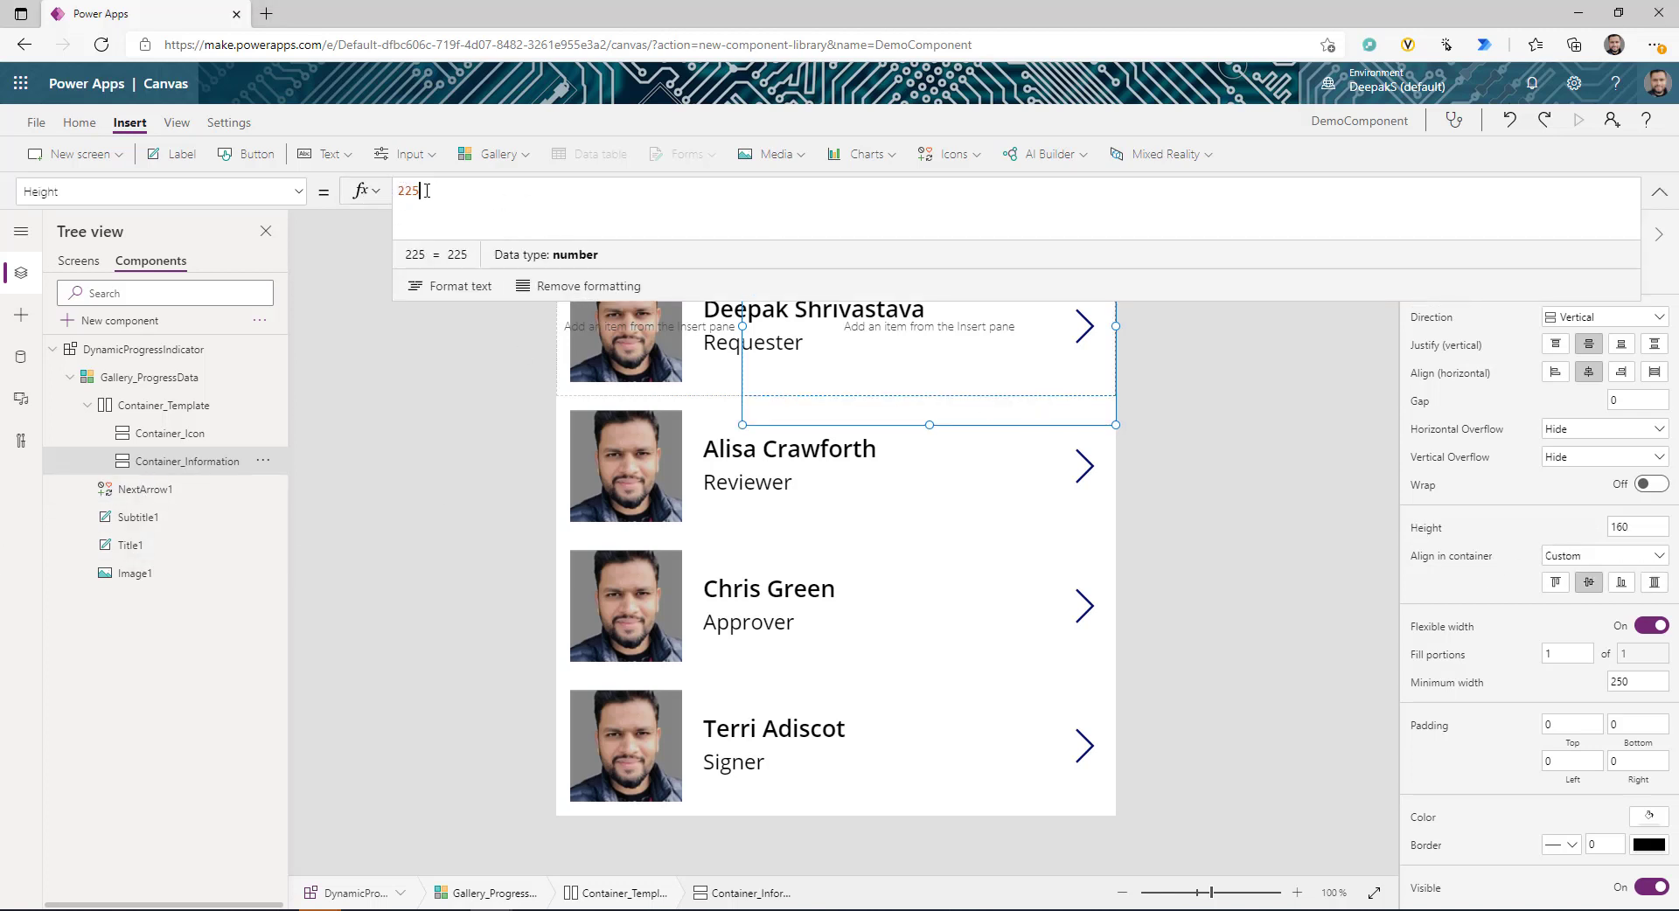
text(Parent.Height/2)
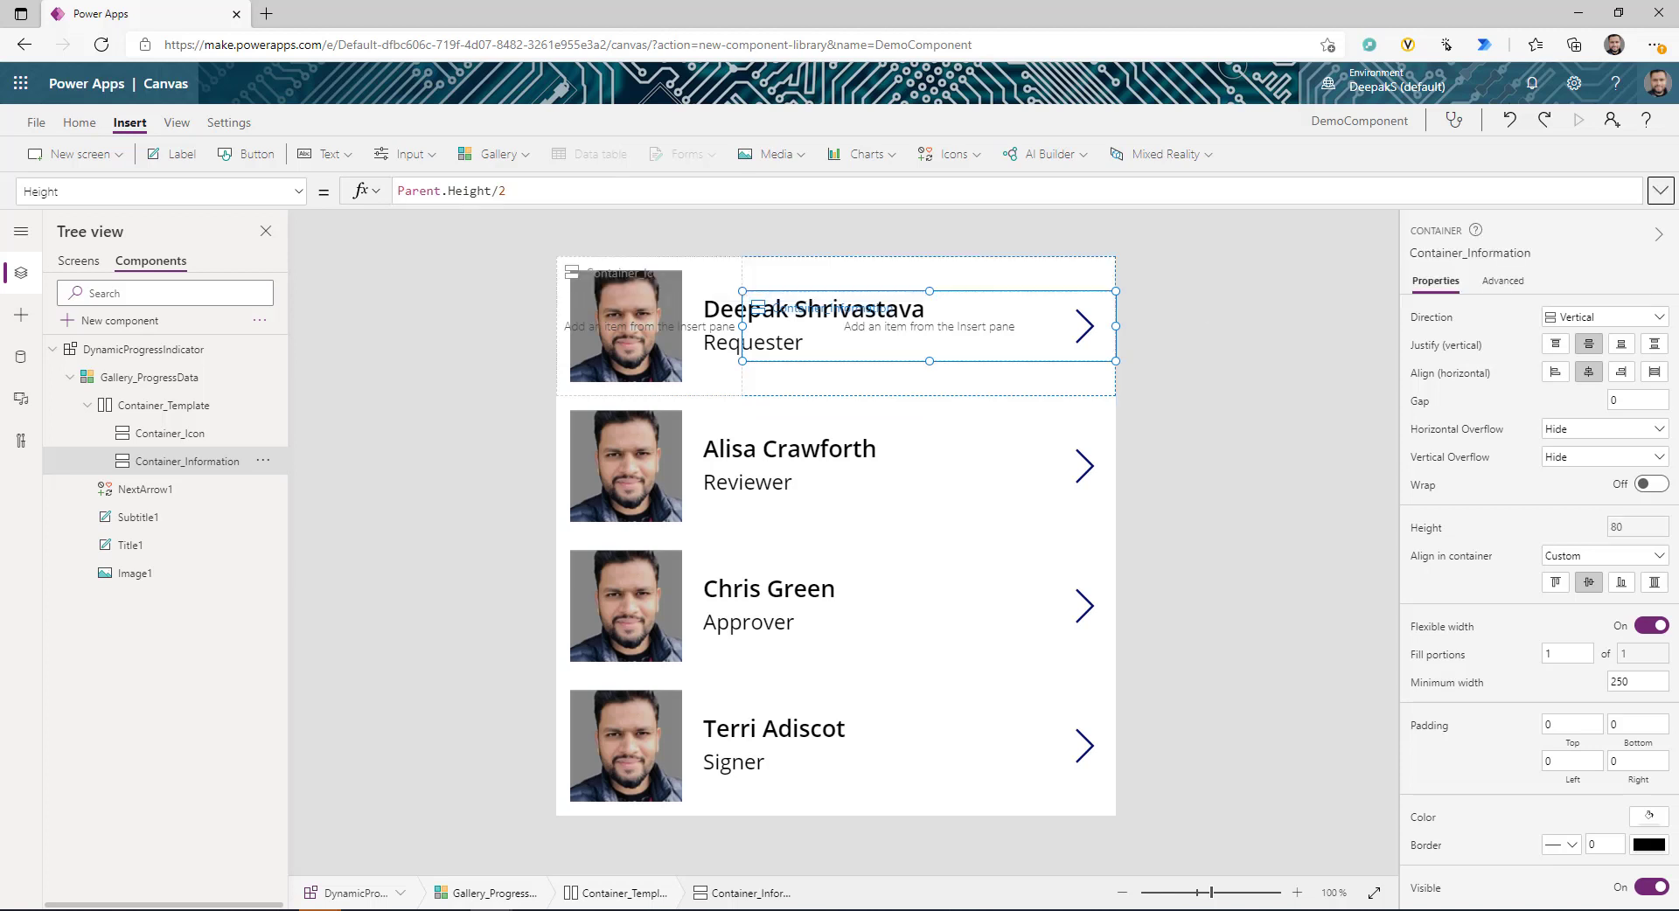
- Turn off Container_Information's flexible width and set its Width to the formatted formula If(DynamicProgressIndicator.IsLayoutVertical, Parent.Width - Parent.Width/3, Parent.Width)
click(1651, 626)
click(1426, 654)
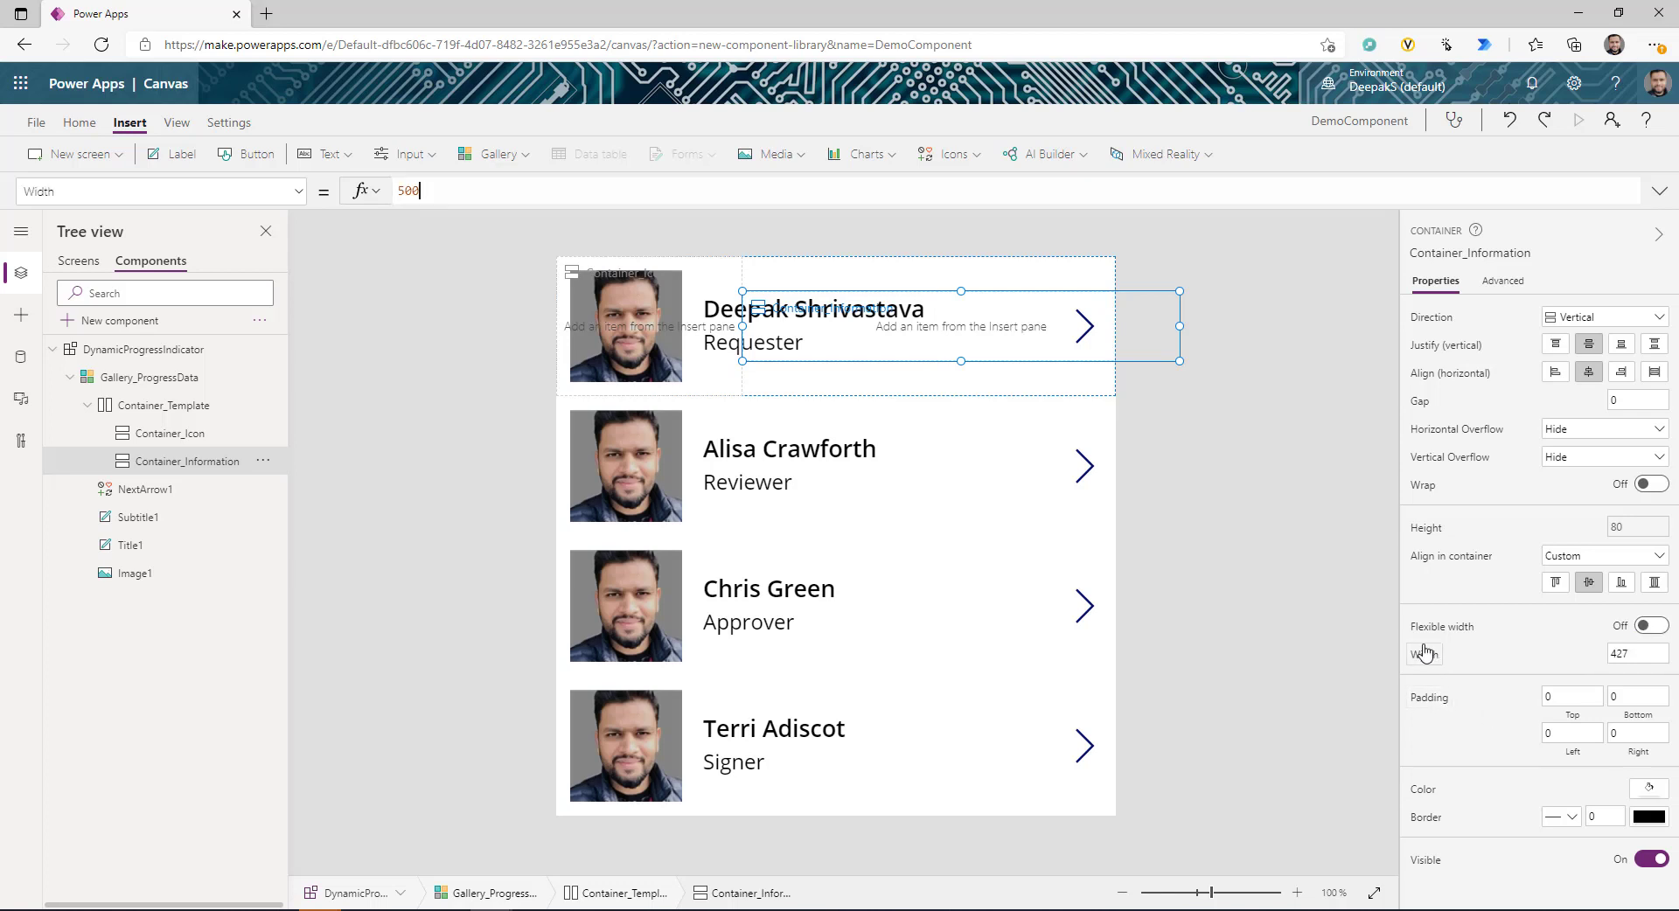
double_click(410, 192)
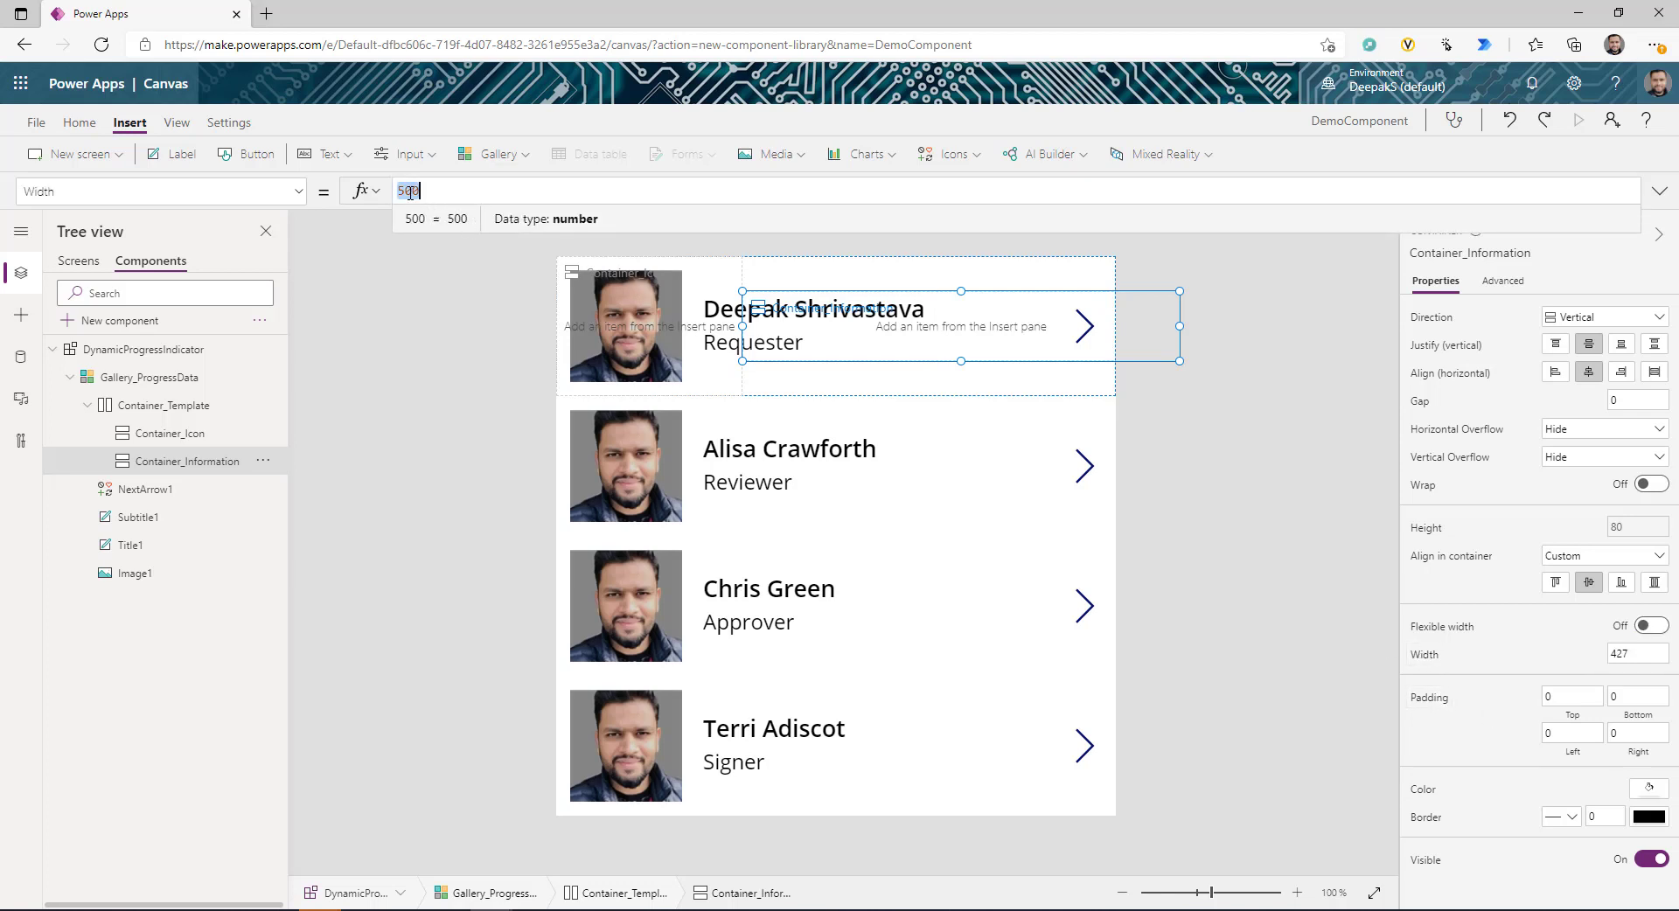
text(If(DynamicProgressIndicator.IsLayoutVertical,Parent.Width-Parent.Width/3,Parent.Width))
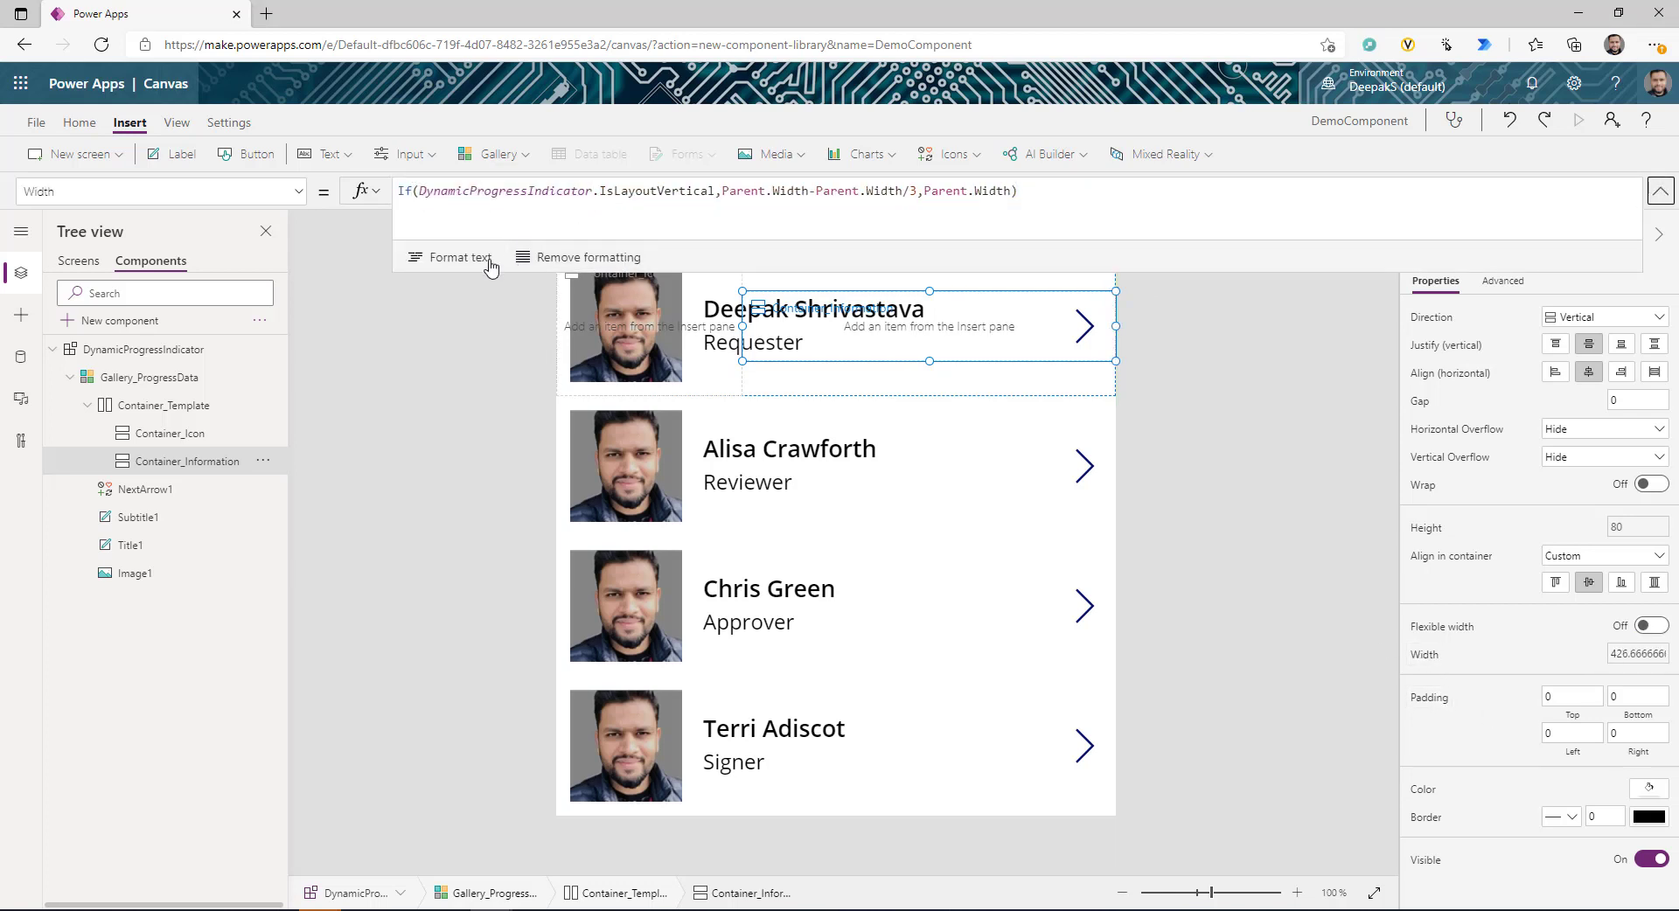
click(498, 262)
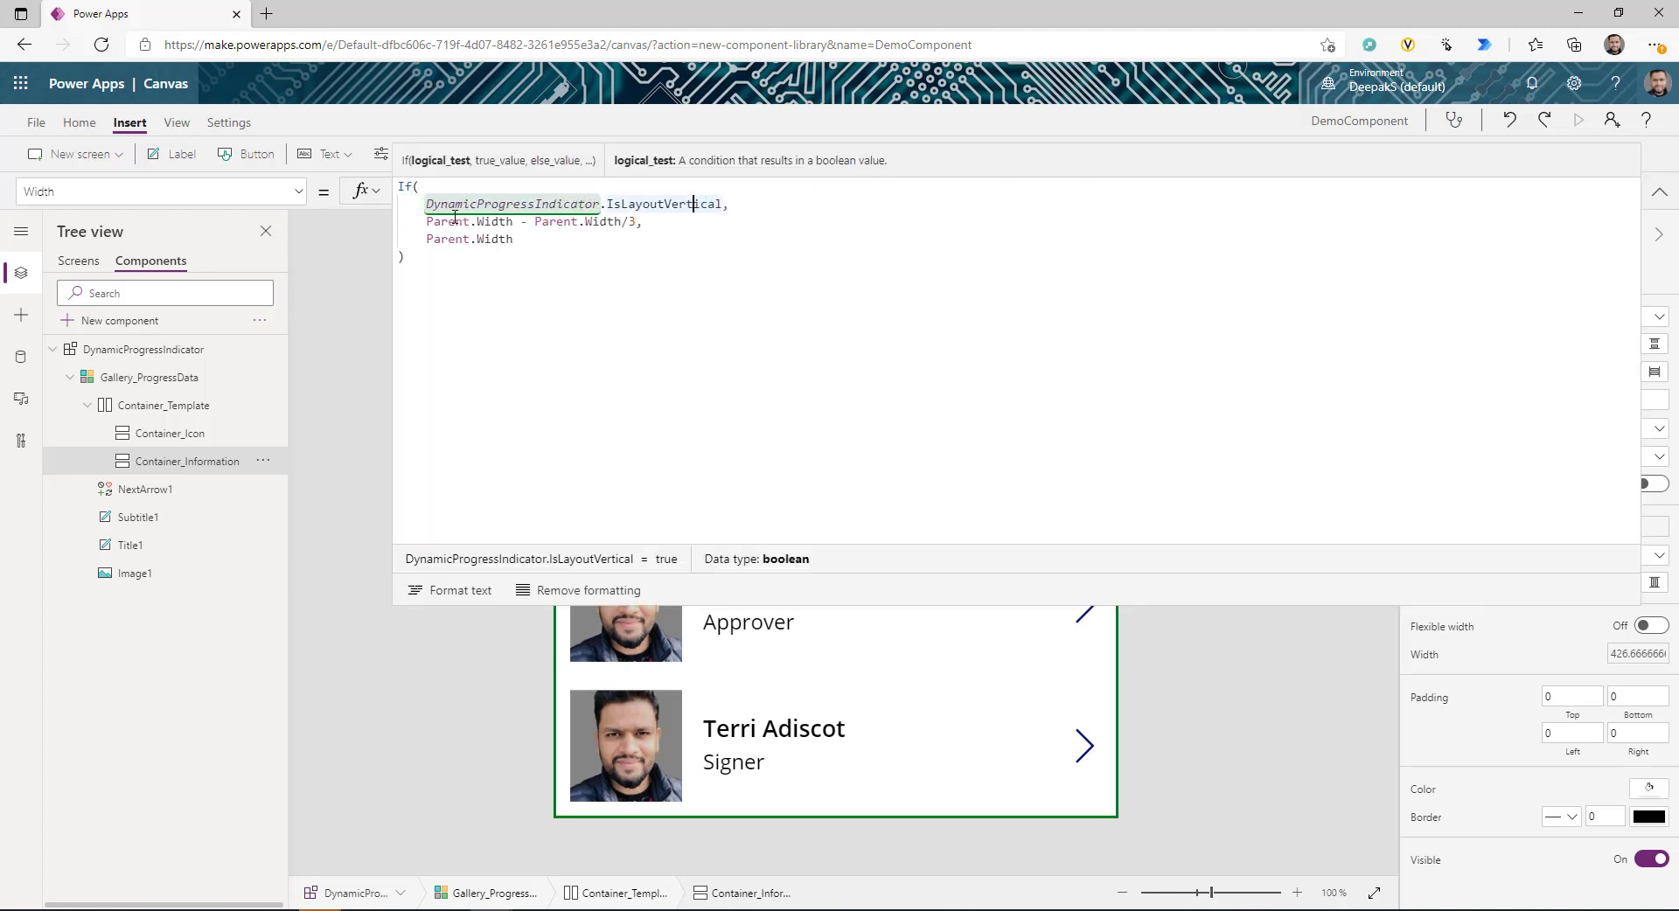
drag(420, 222, 631, 224)
click(536, 222)
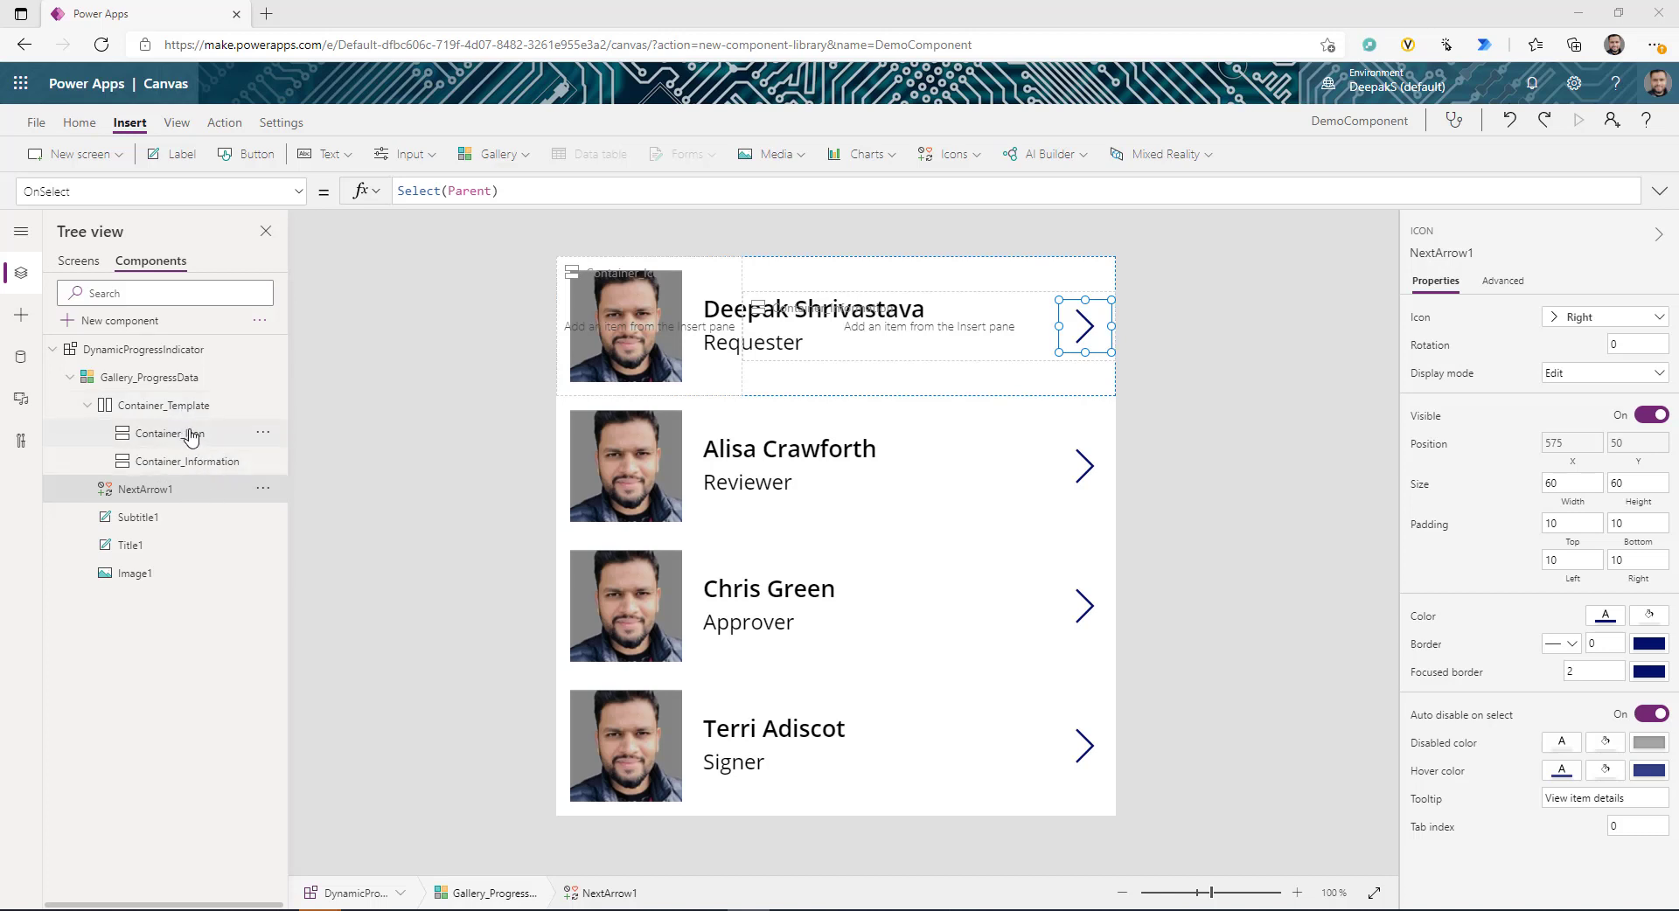
- Move the NextArrow1 icon out of the gallery's top level and into Container_Icon by cutting and pasting it
click(146, 518)
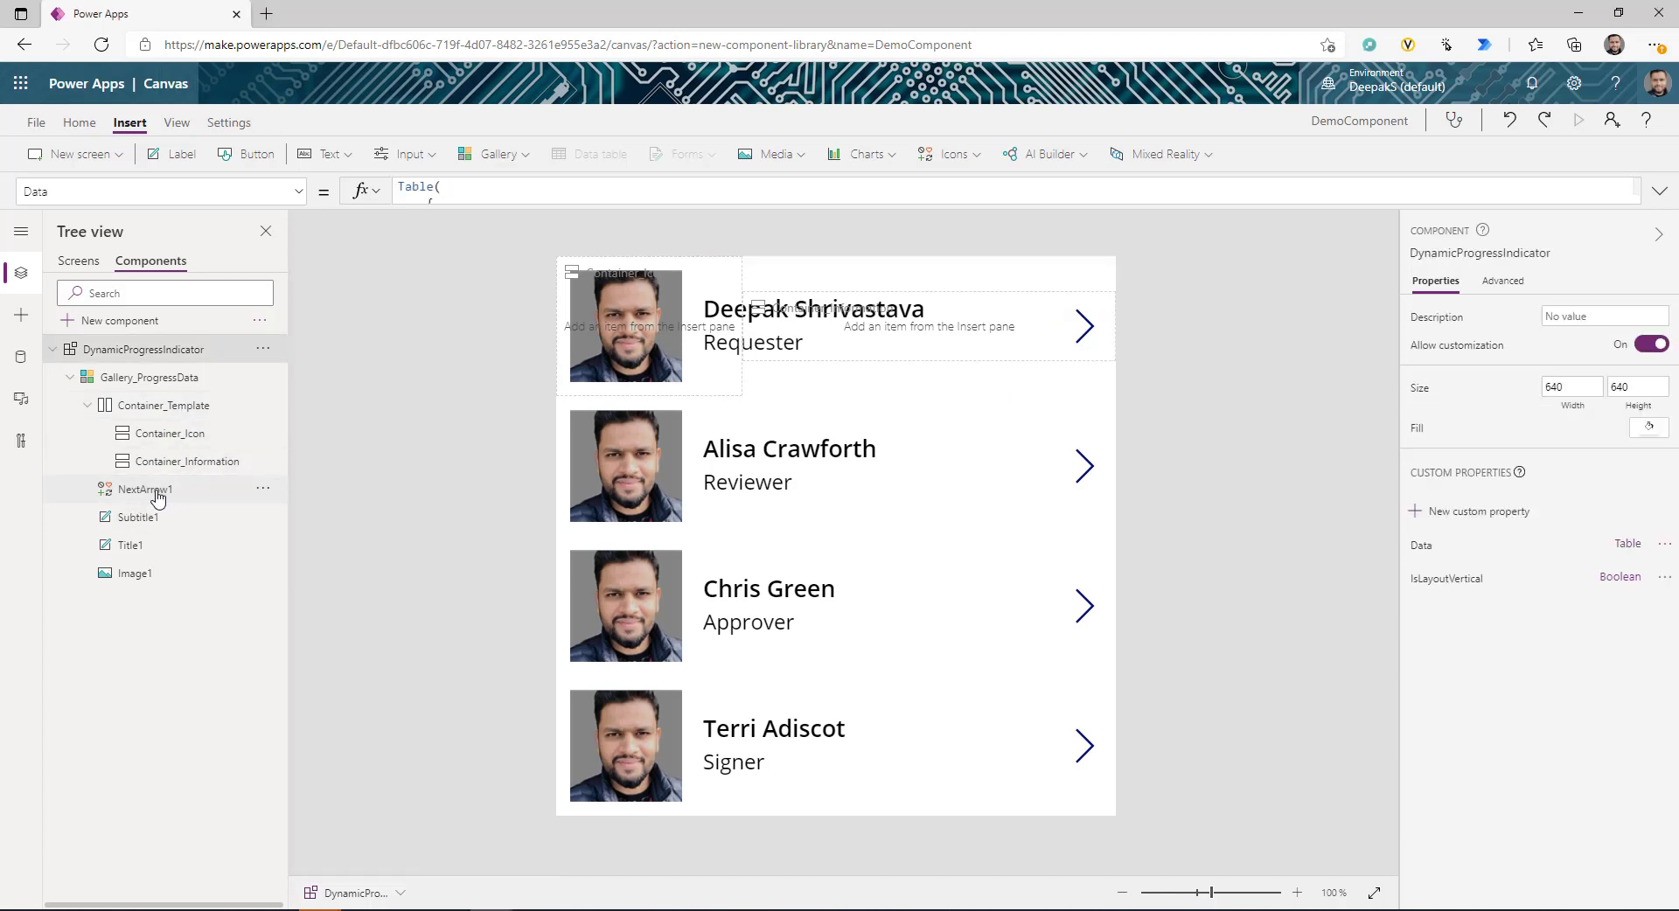
click(157, 492)
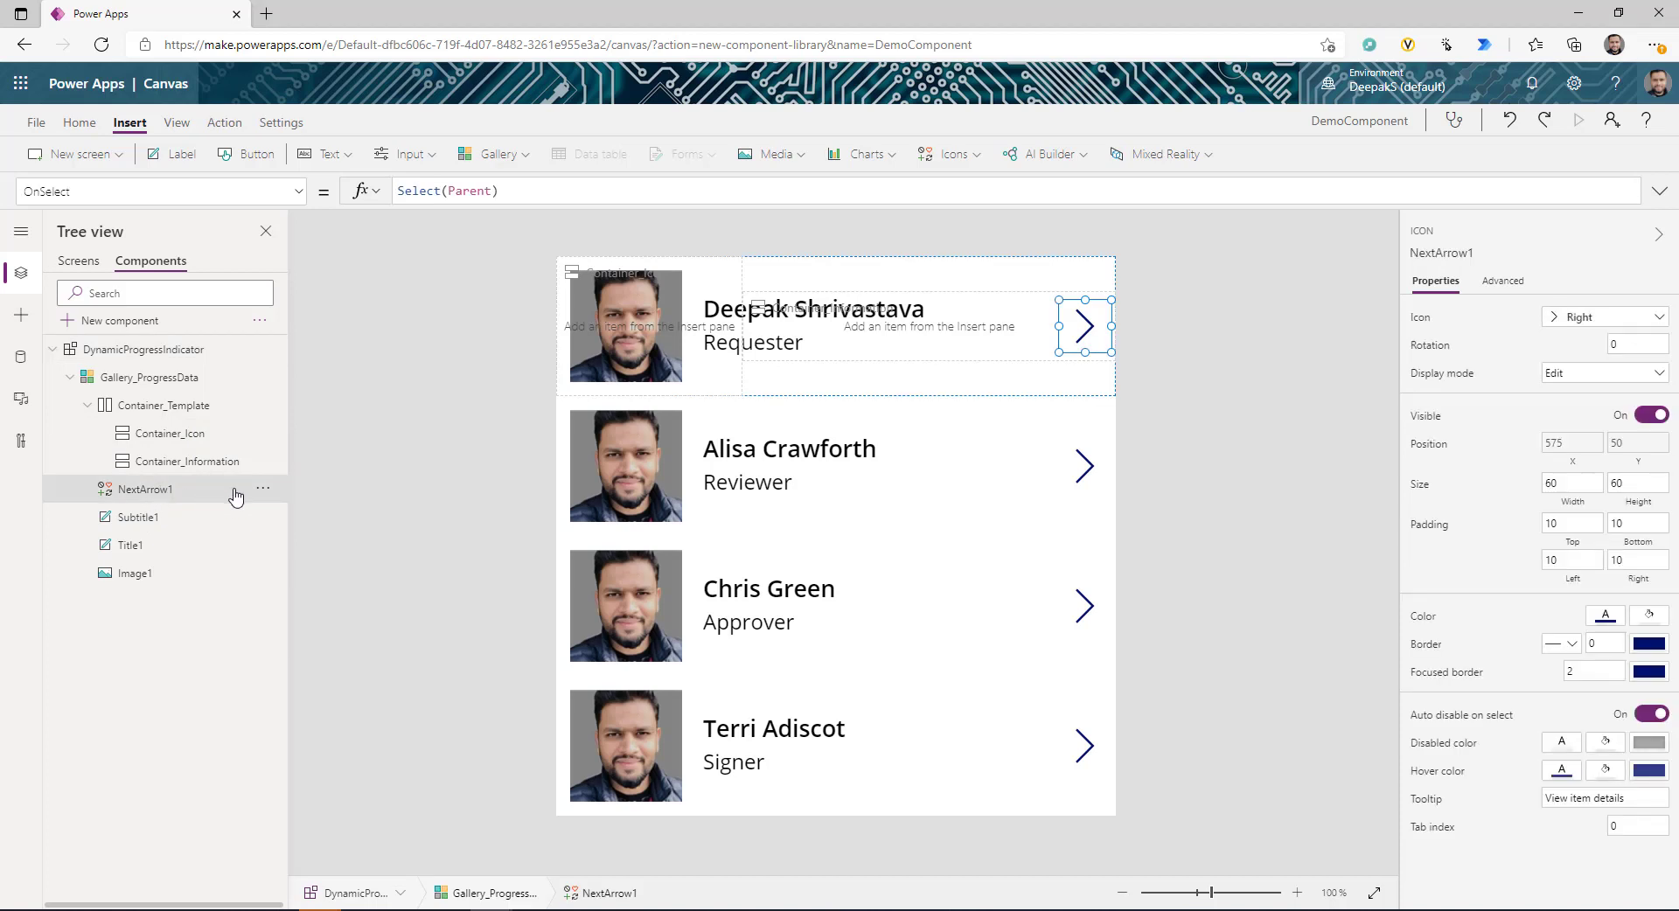
key(Delete)
click(210, 445)
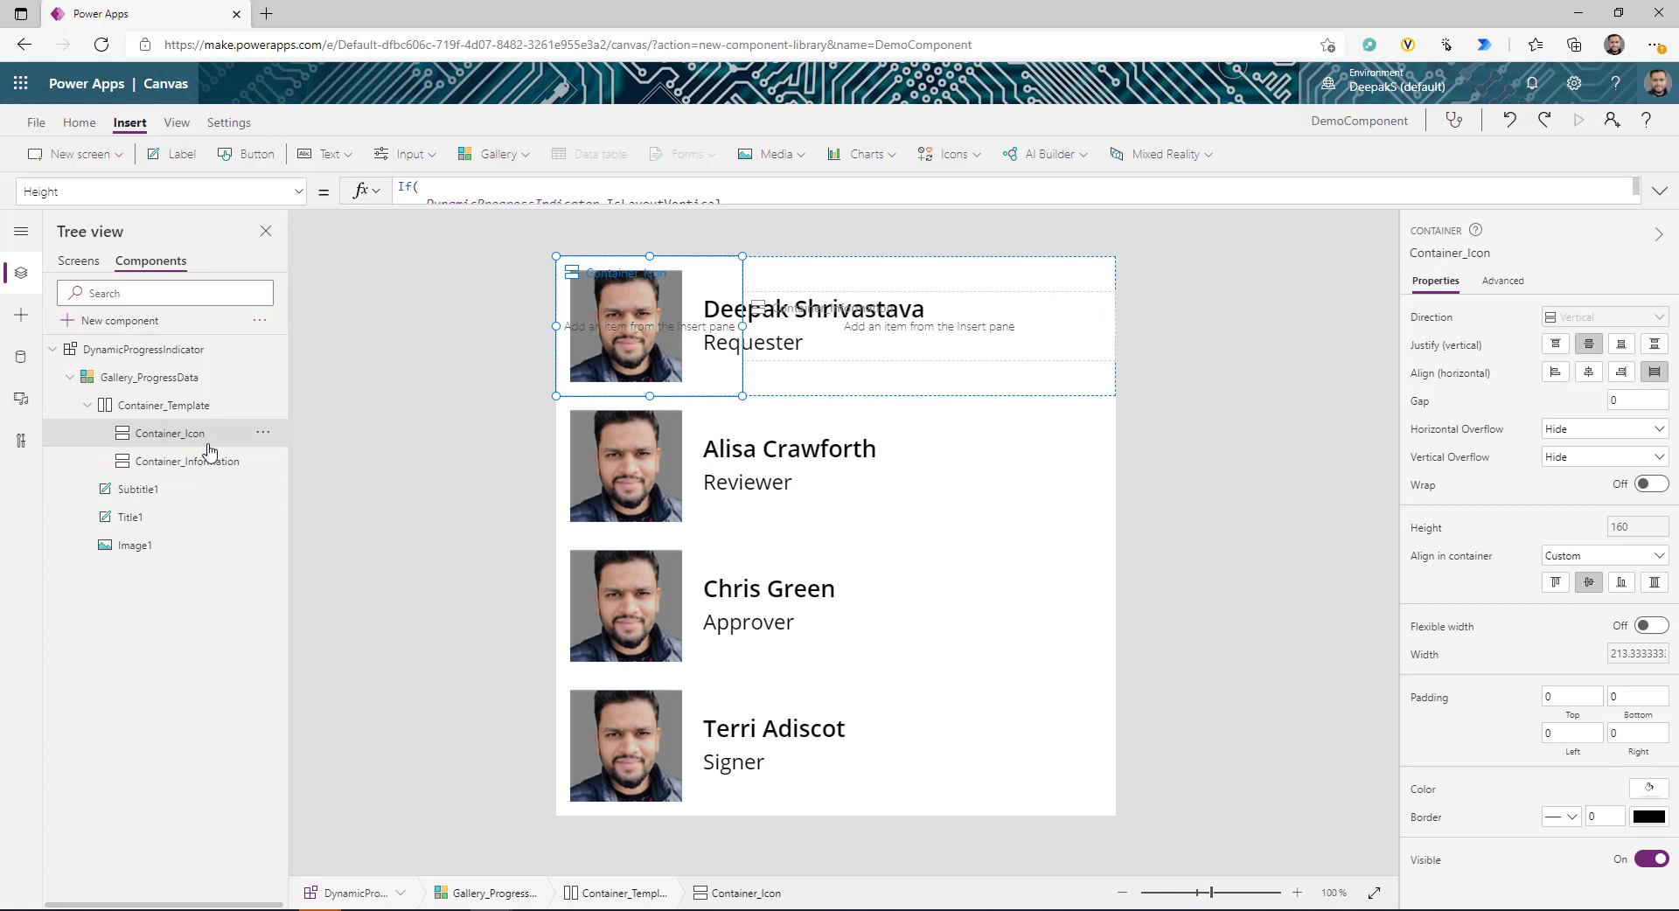
key(ctrl+v)
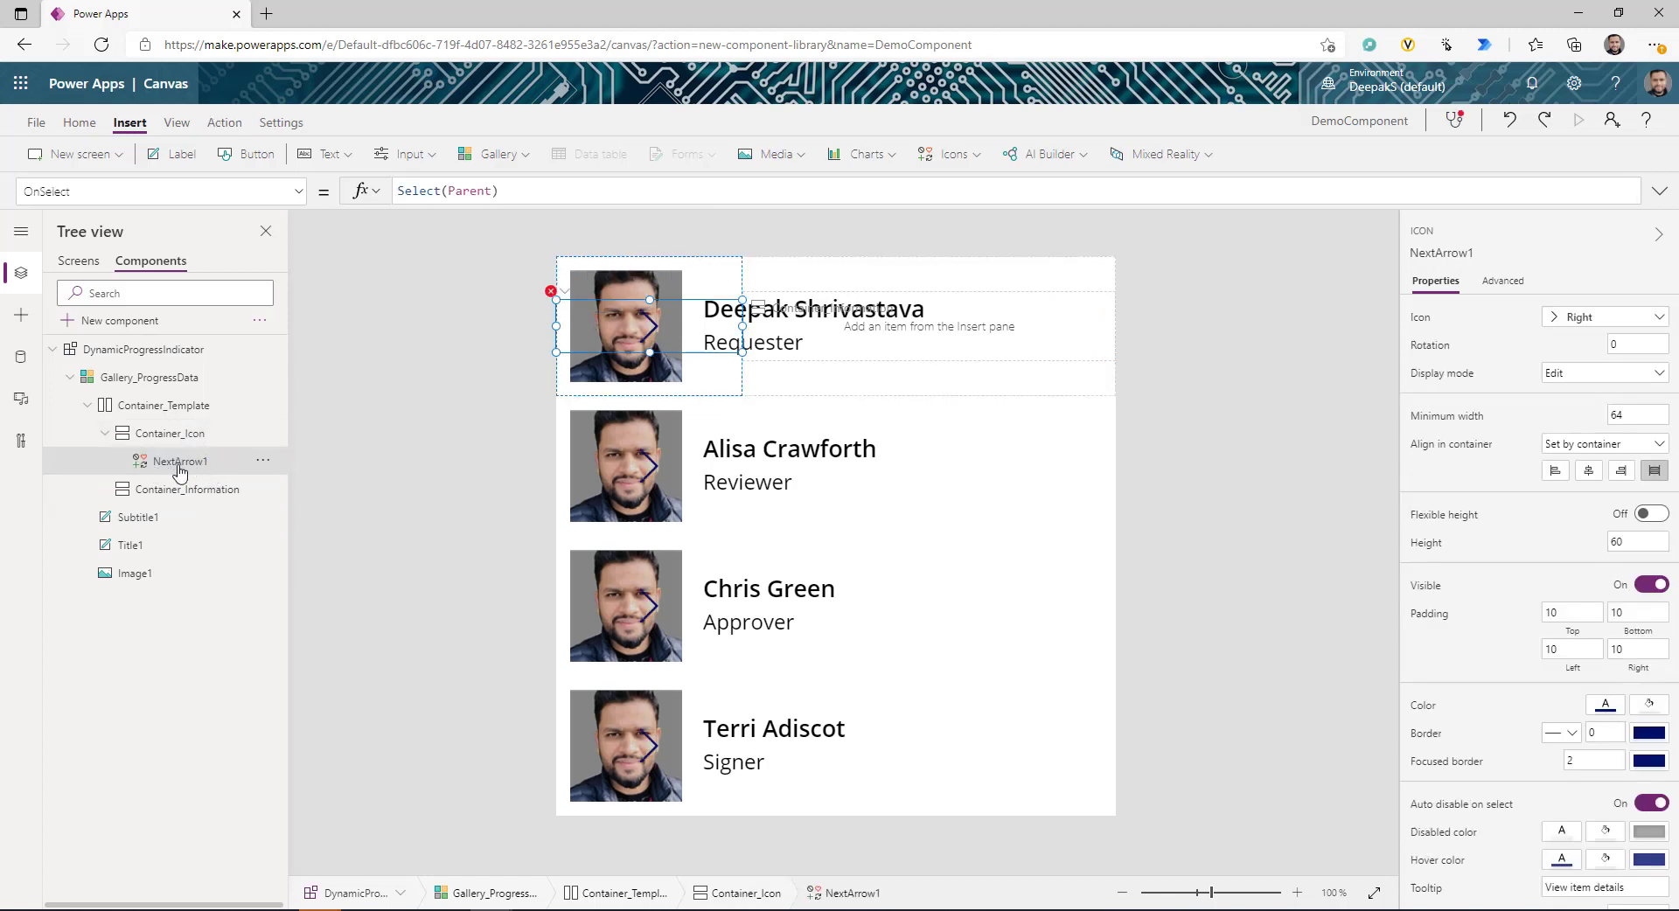
- Comment out NextArrow1's OnSelect formula with // and set its Align in container option to center
click(396, 191)
text(//)
click(1589, 470)
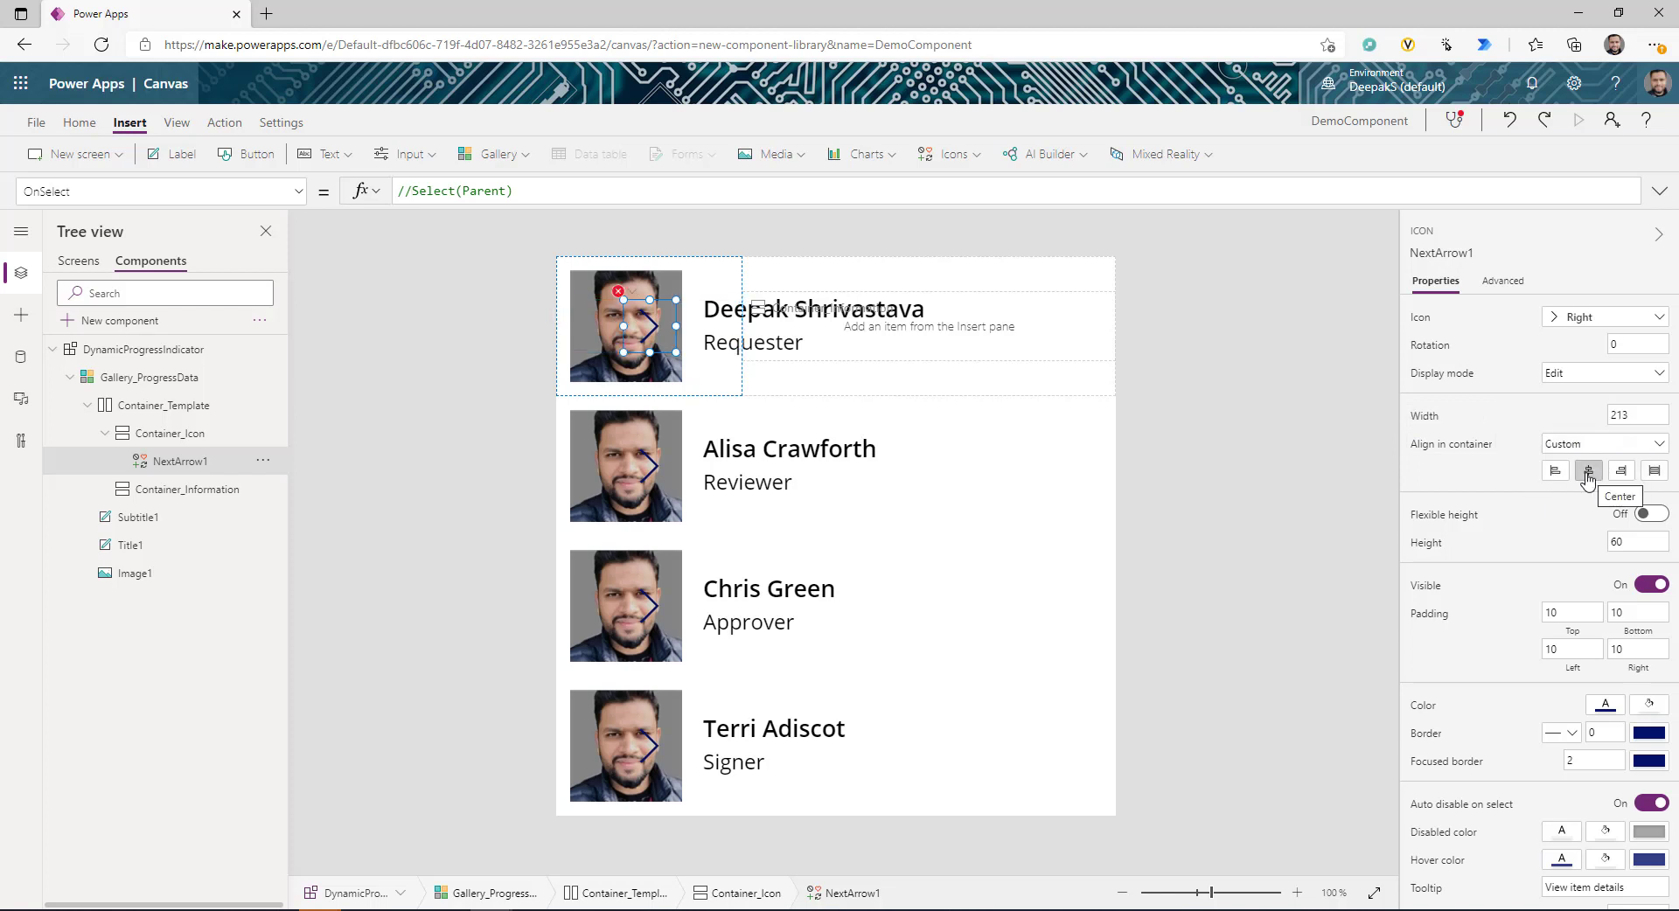
- Set NextArrow1's Width to If(DynamicProgressIndicator.IsLayoutVertical, Parent.Width, Parent.Width / 3) and format the formula over several lines
click(1439, 418)
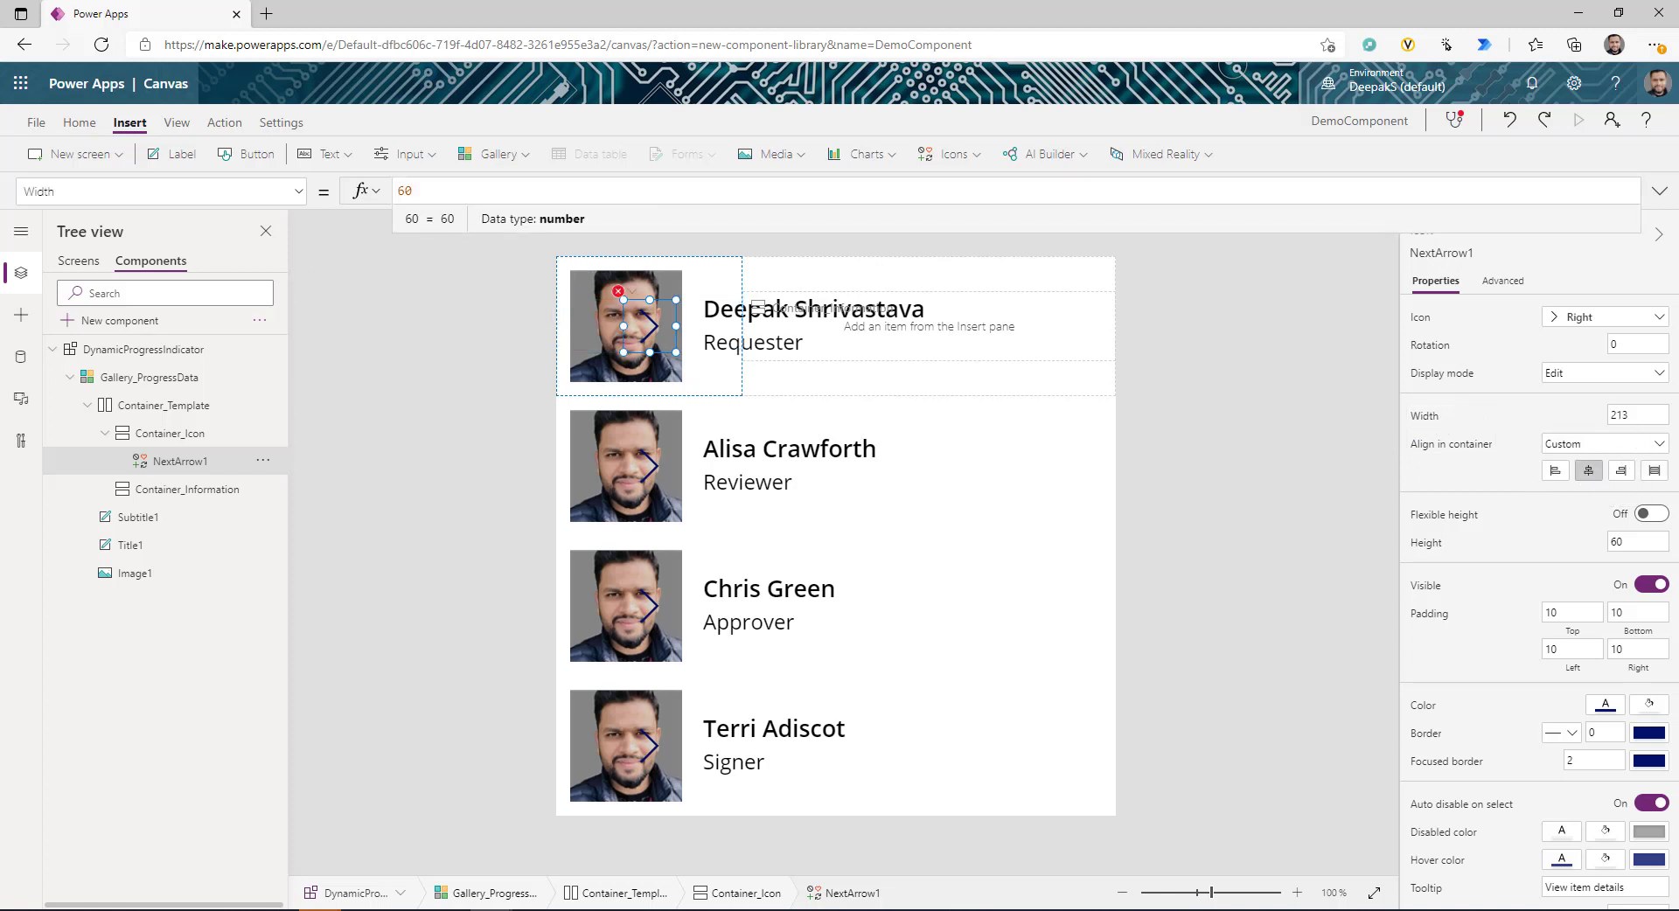
key(ctrl+a)
text(If(DynamicProgressIndicator.IsLayoutVertical, Parent.Width, Parent.Width/3))
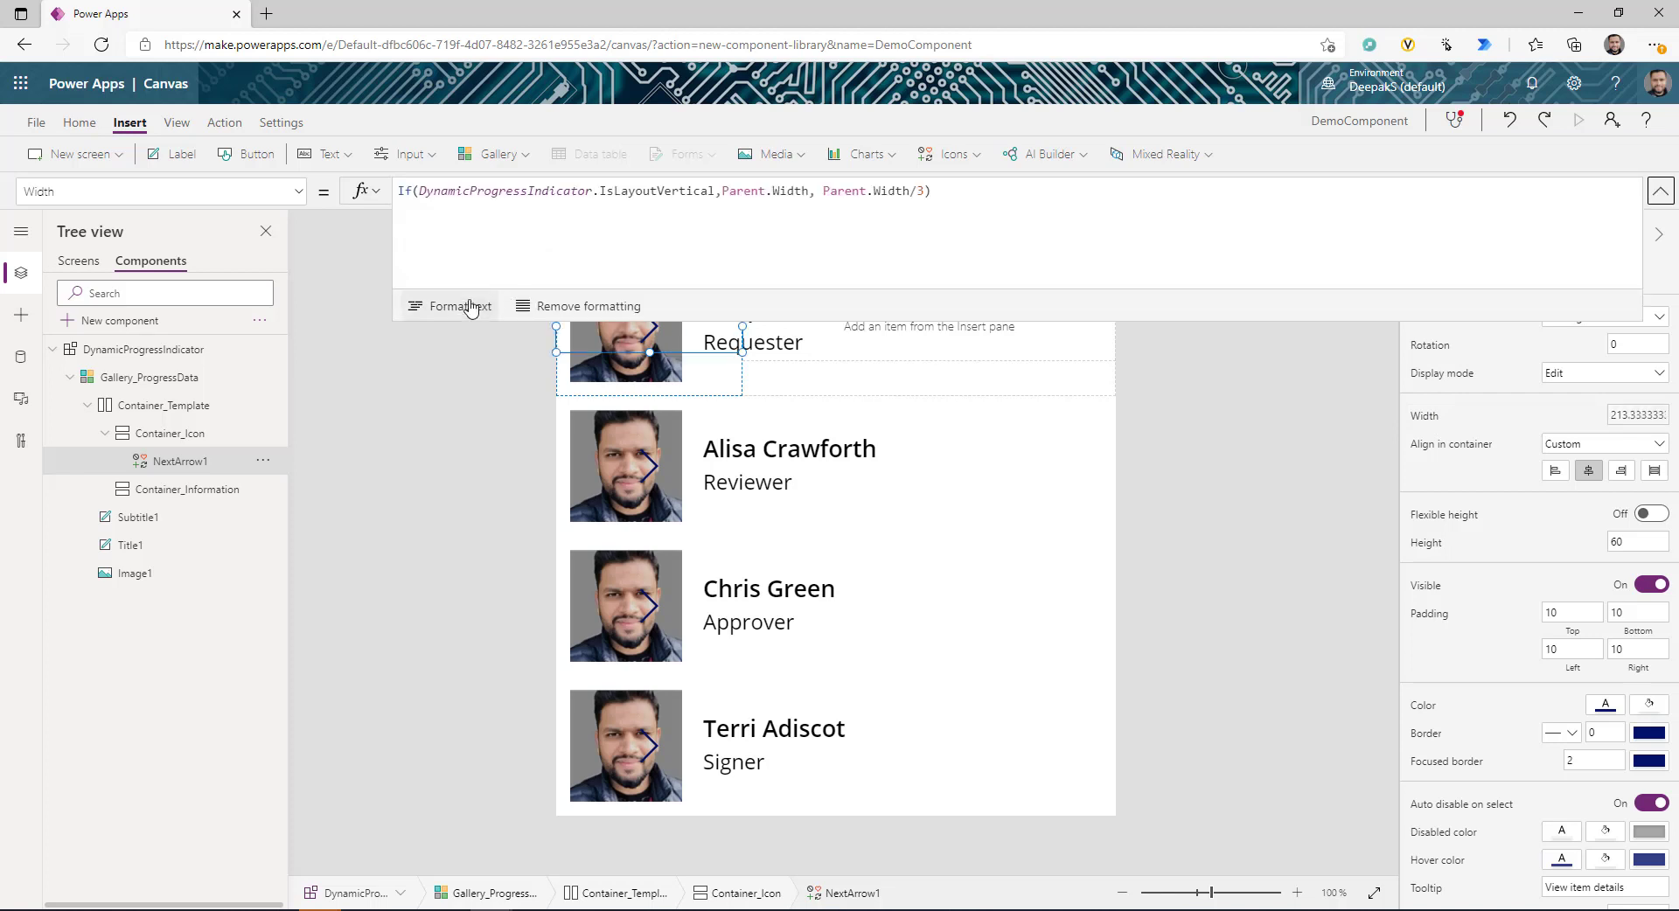
click(461, 306)
double_click(650, 203)
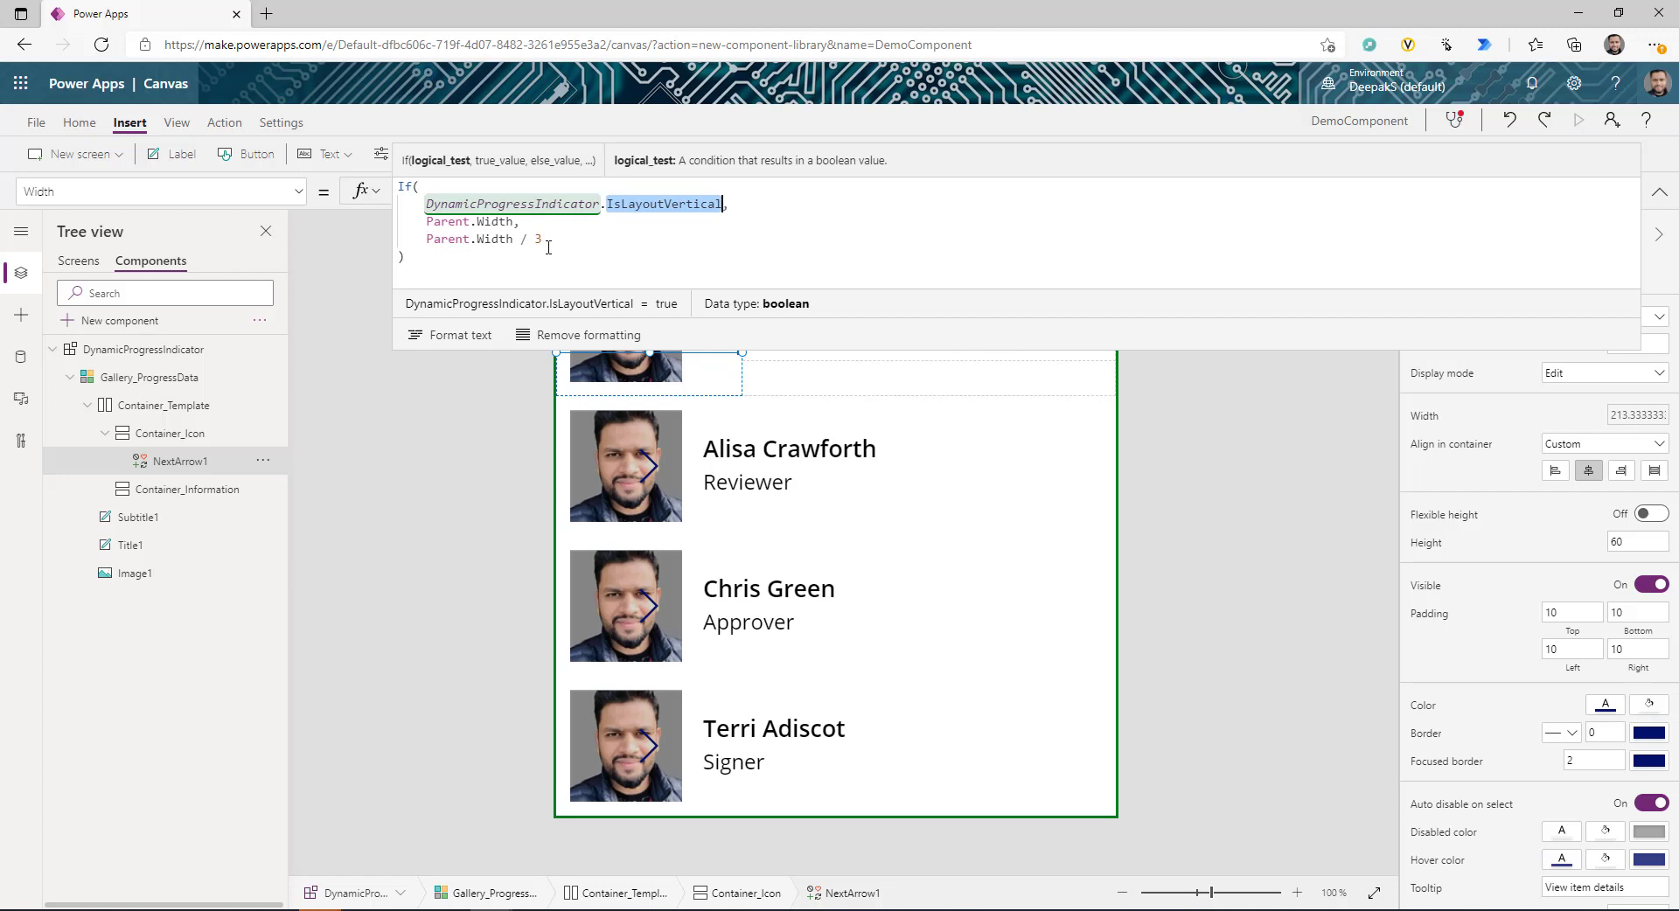
drag(554, 243, 484, 240)
click(1660, 191)
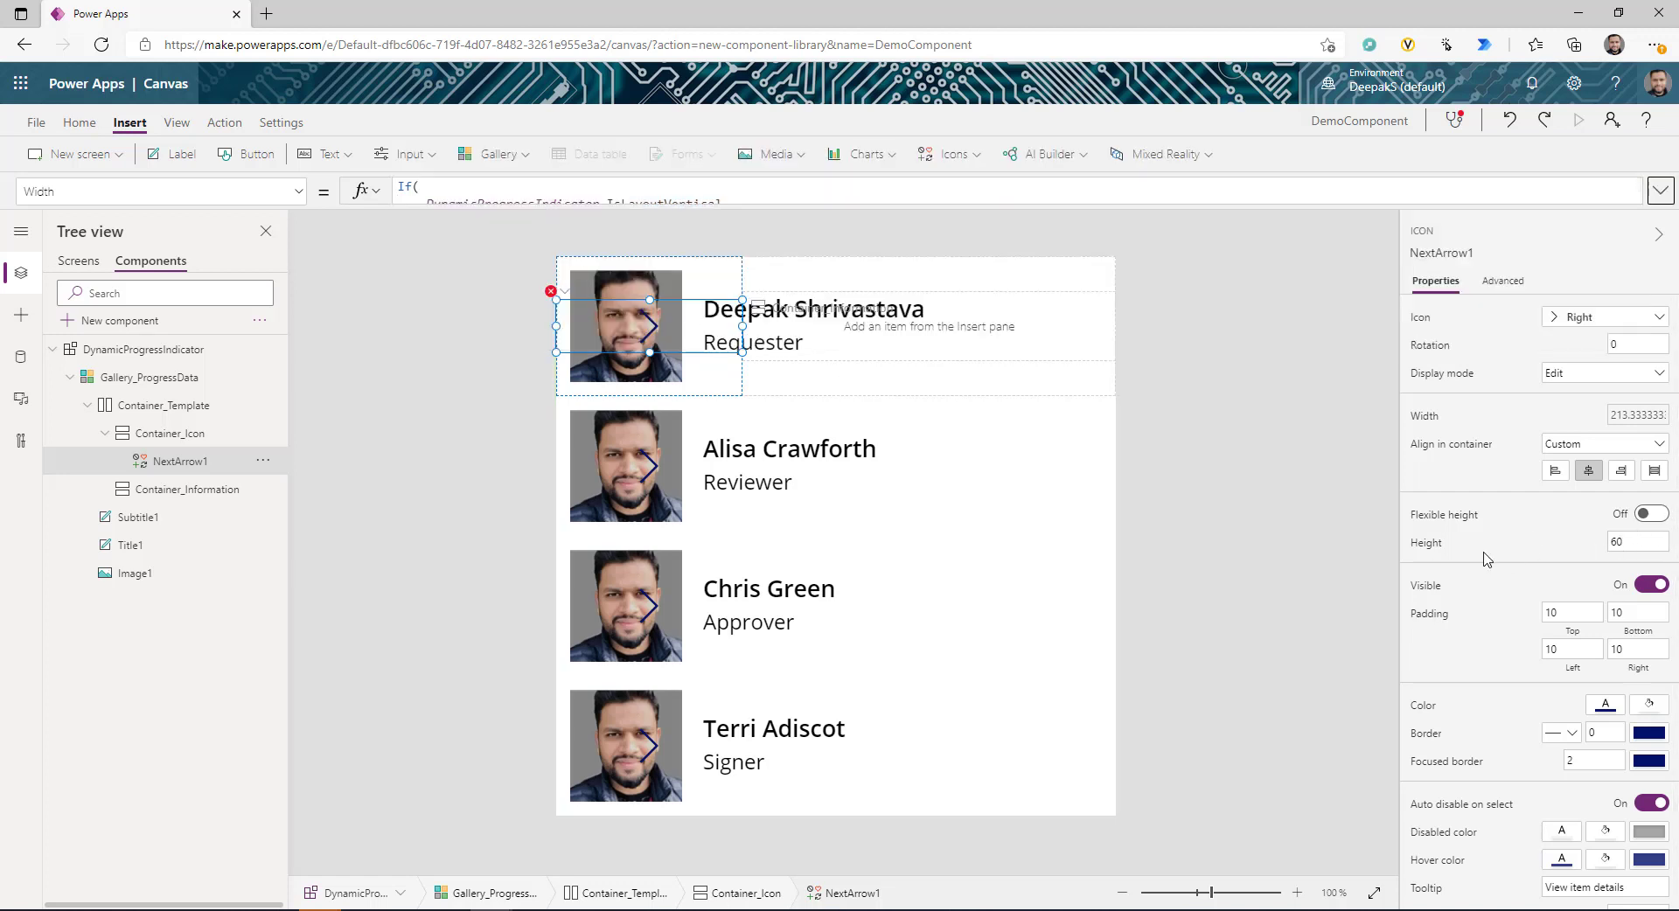
- Set NextArrow1's Height to If(DynamicProgressIndicator.IsLayoutVertical, Parent.Height / 3, Parent.Height / 2) and format the formula over several lines
click(1456, 551)
click(1660, 191)
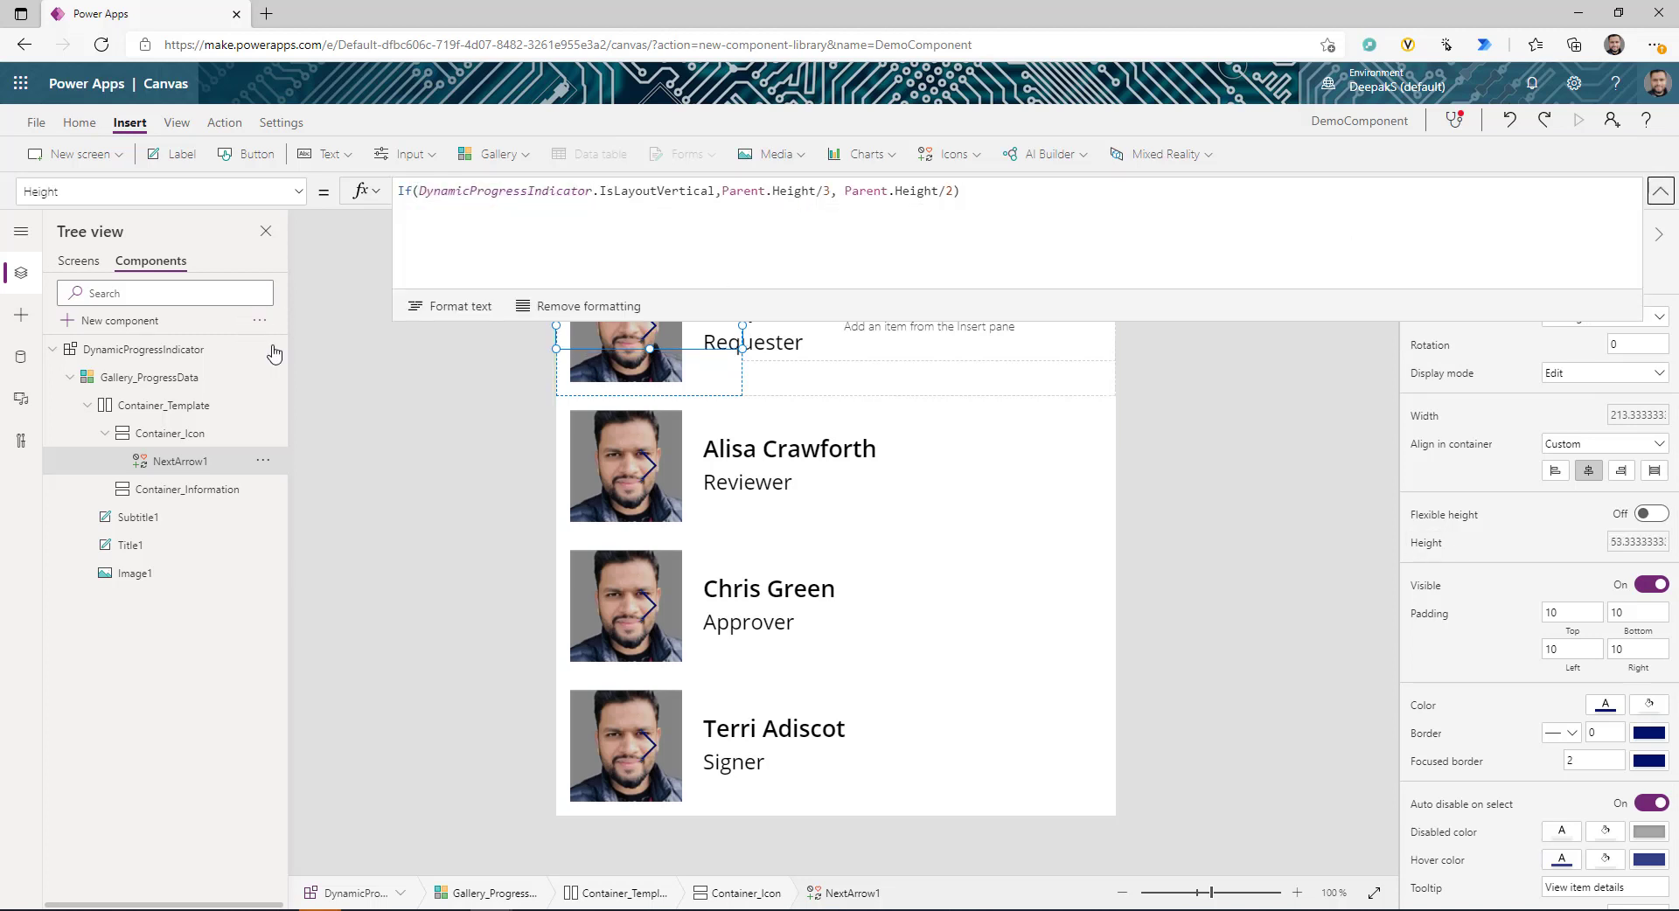
click(449, 306)
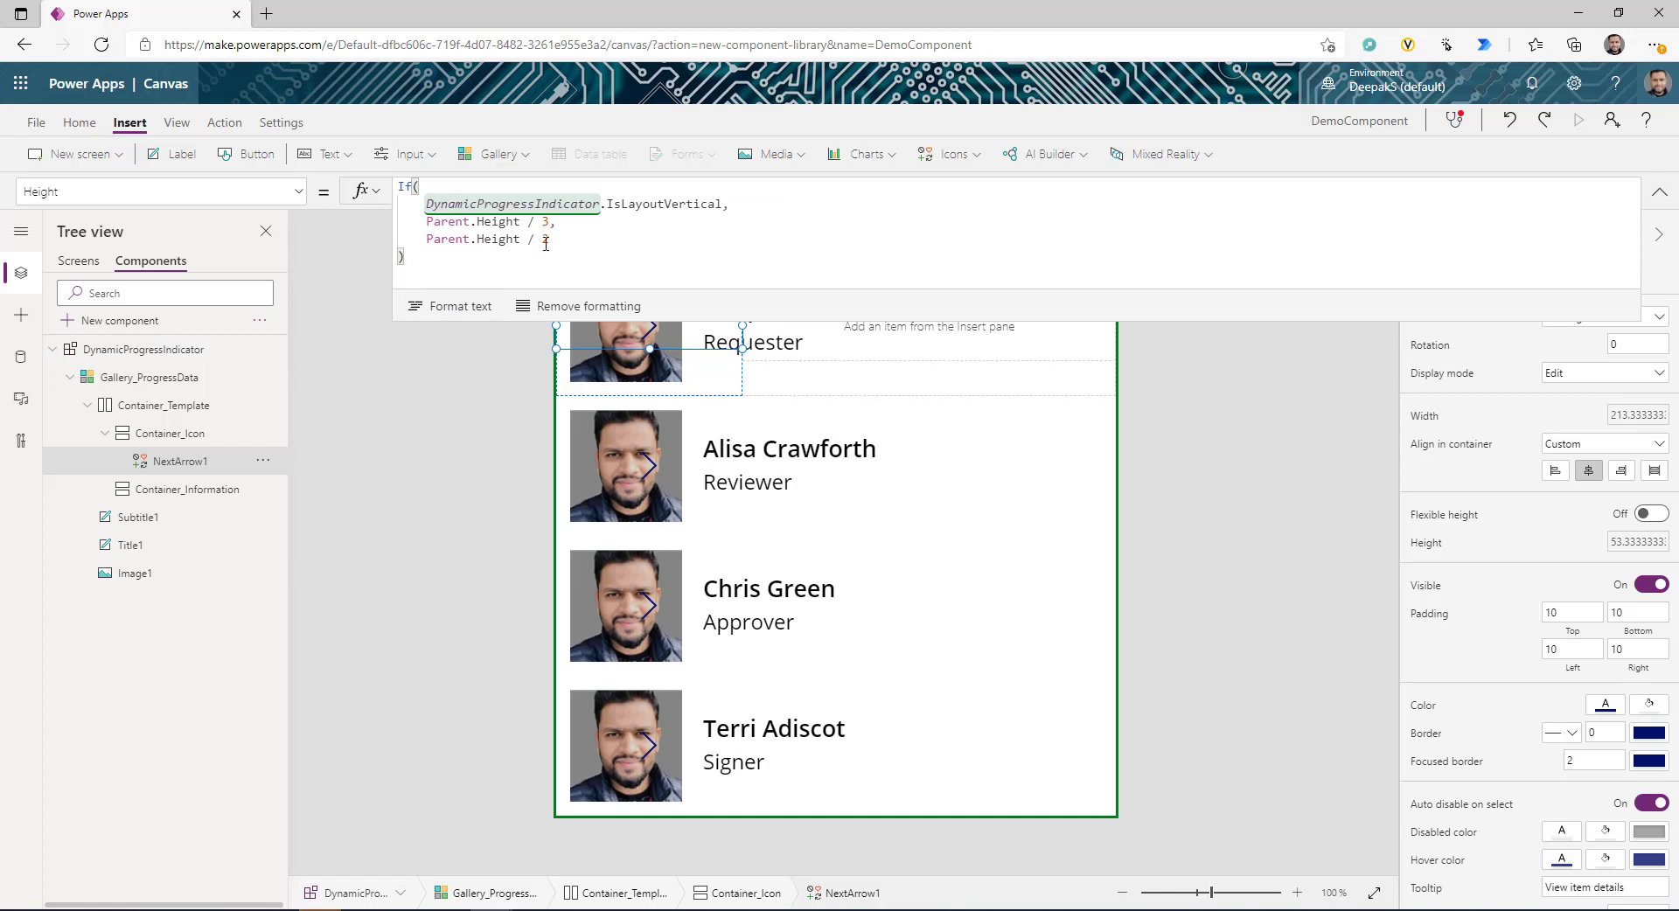
- Hide Image1 in the gallery by turning off its Visible property
click(135, 573)
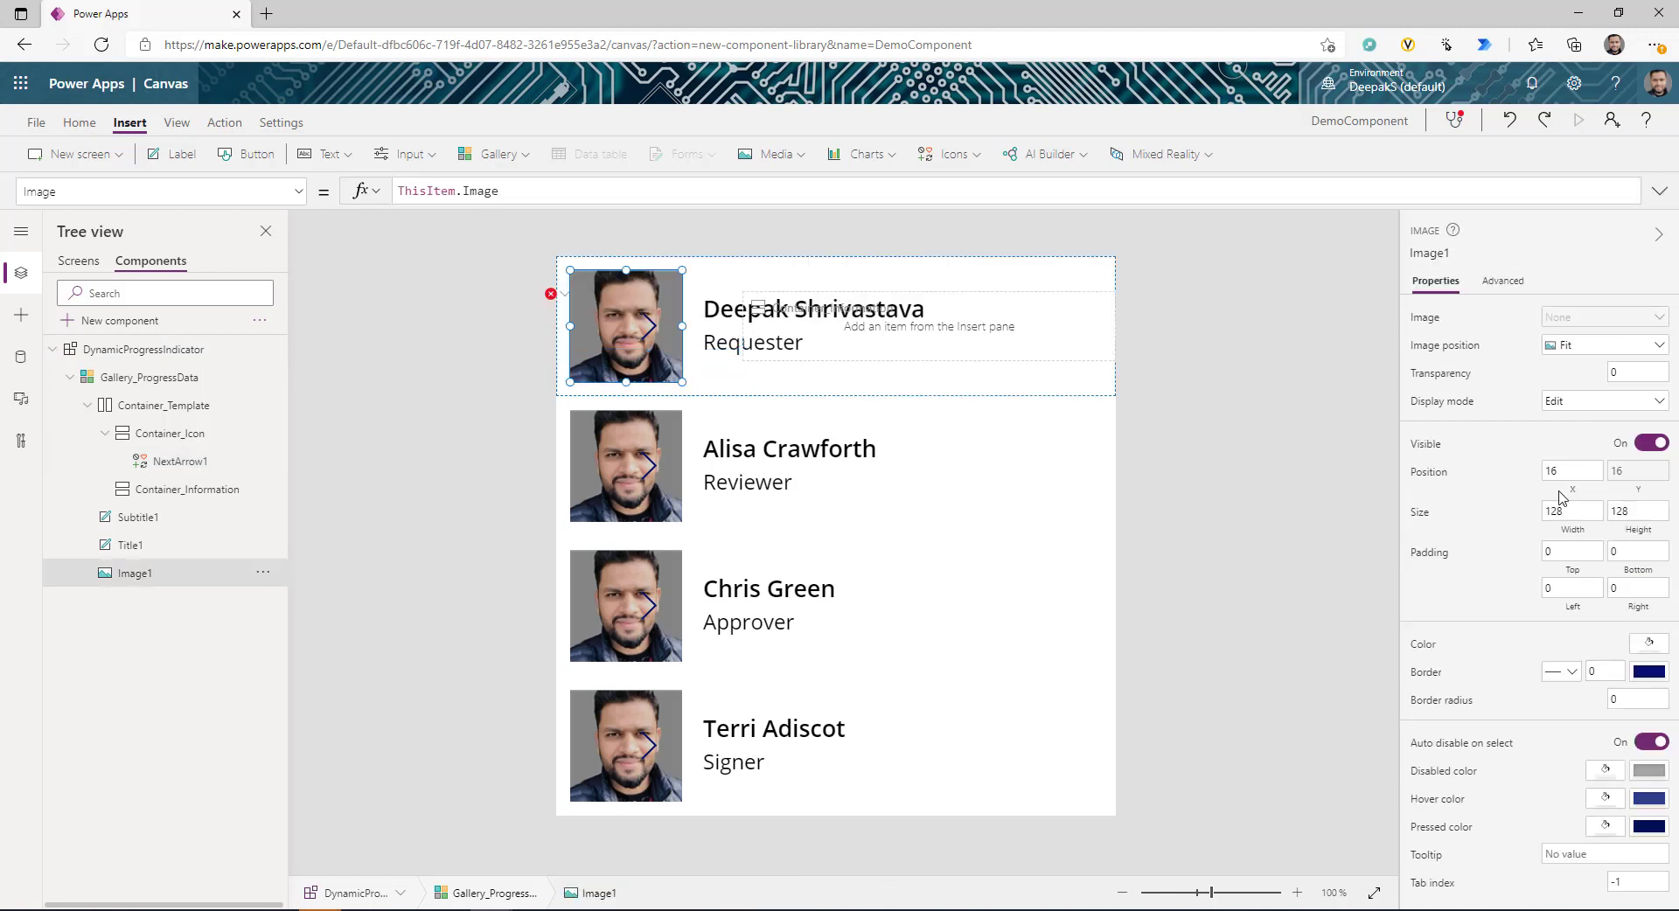
click(1645, 444)
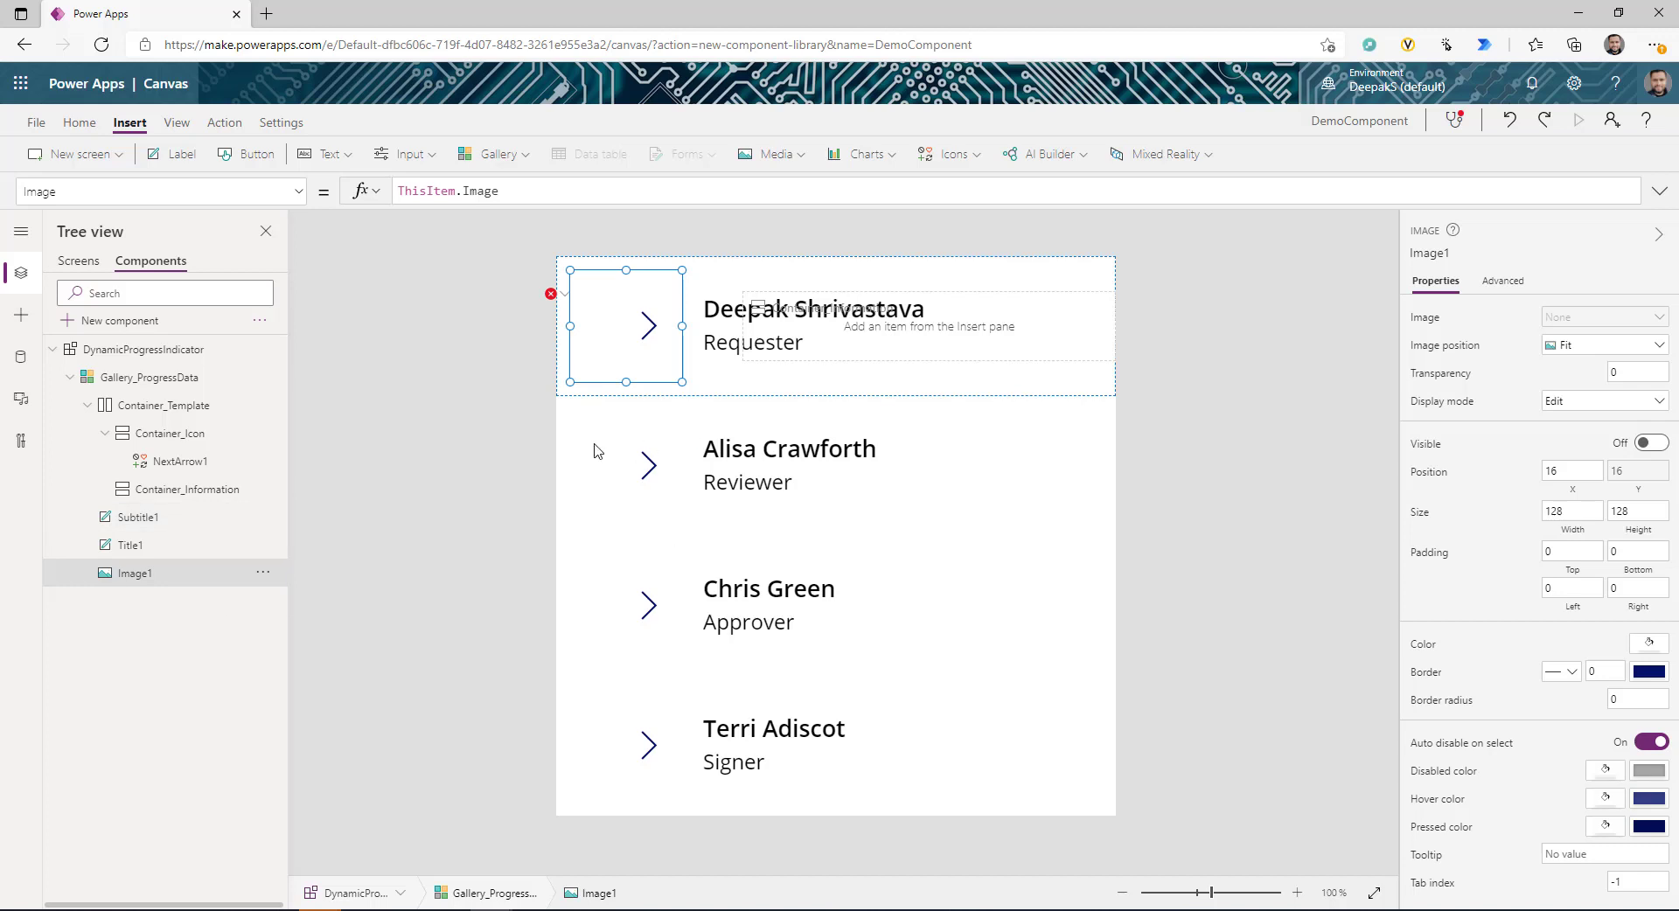
- Replace NextArrow1's faulty Y formula with 0
click(172, 468)
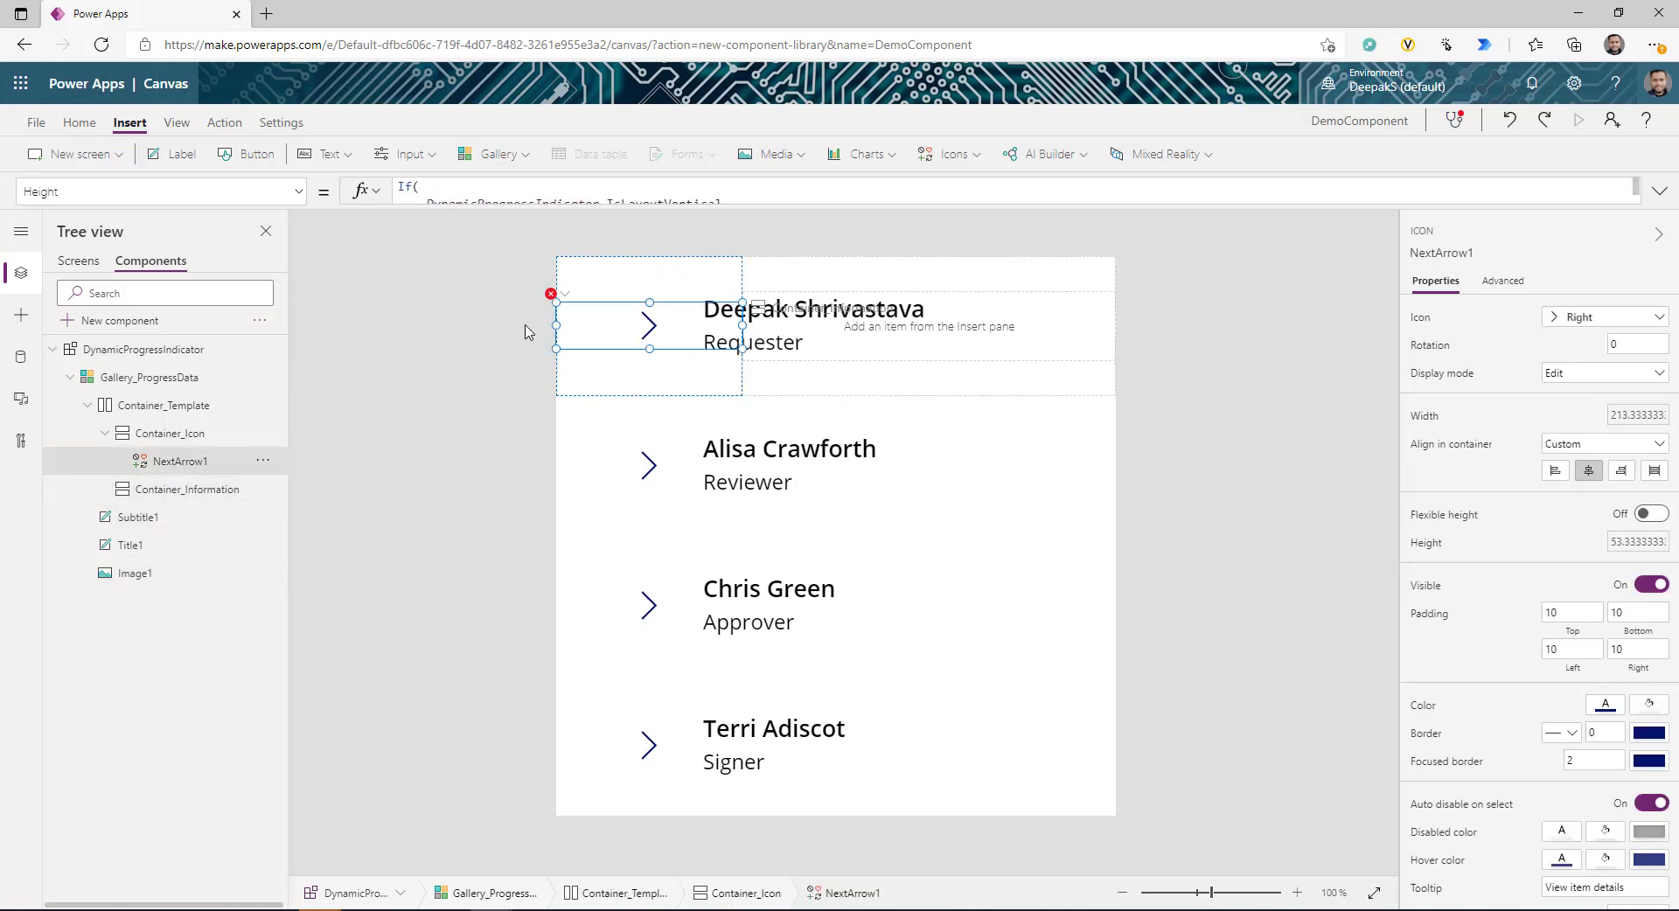
click(551, 294)
click(572, 325)
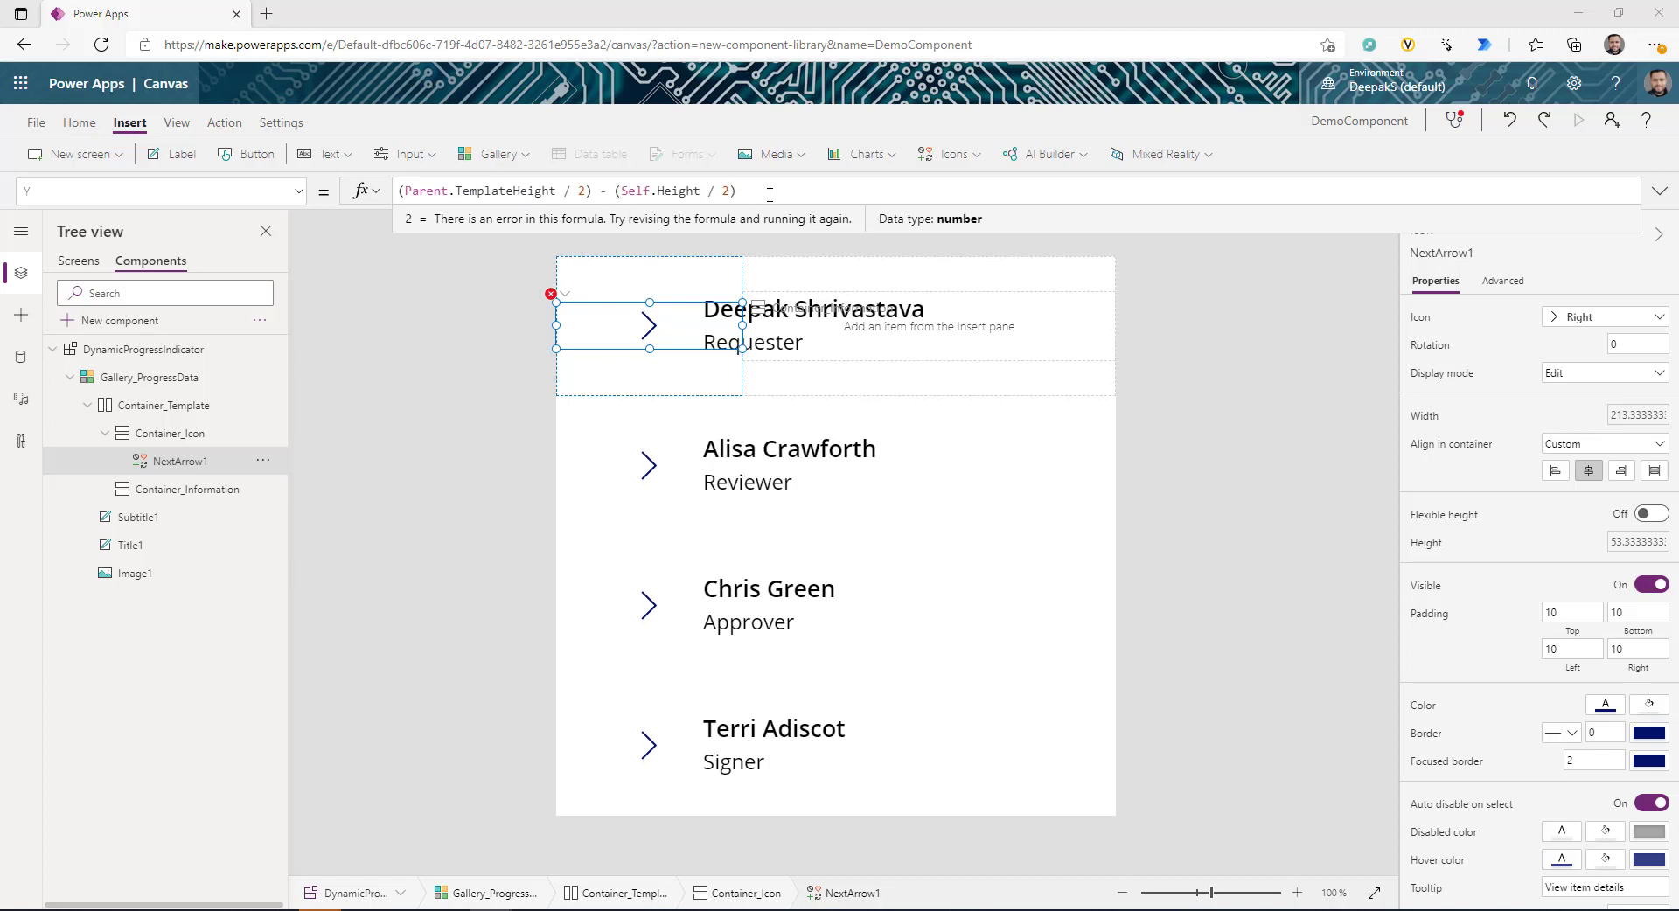
drag(769, 194, 354, 189)
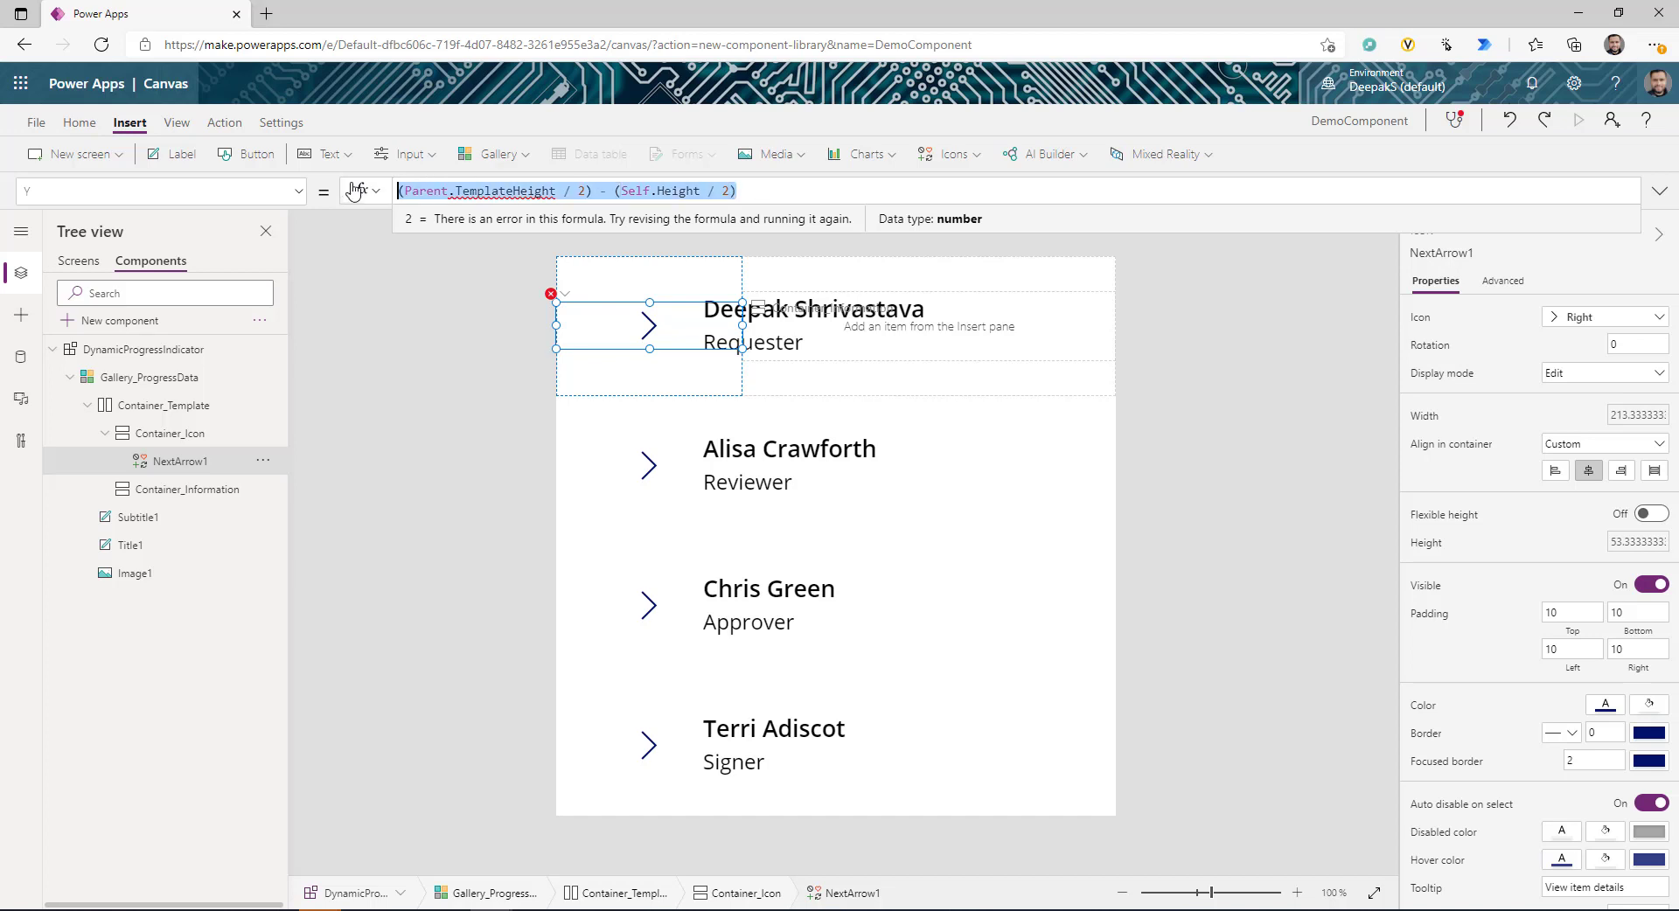
text(0)
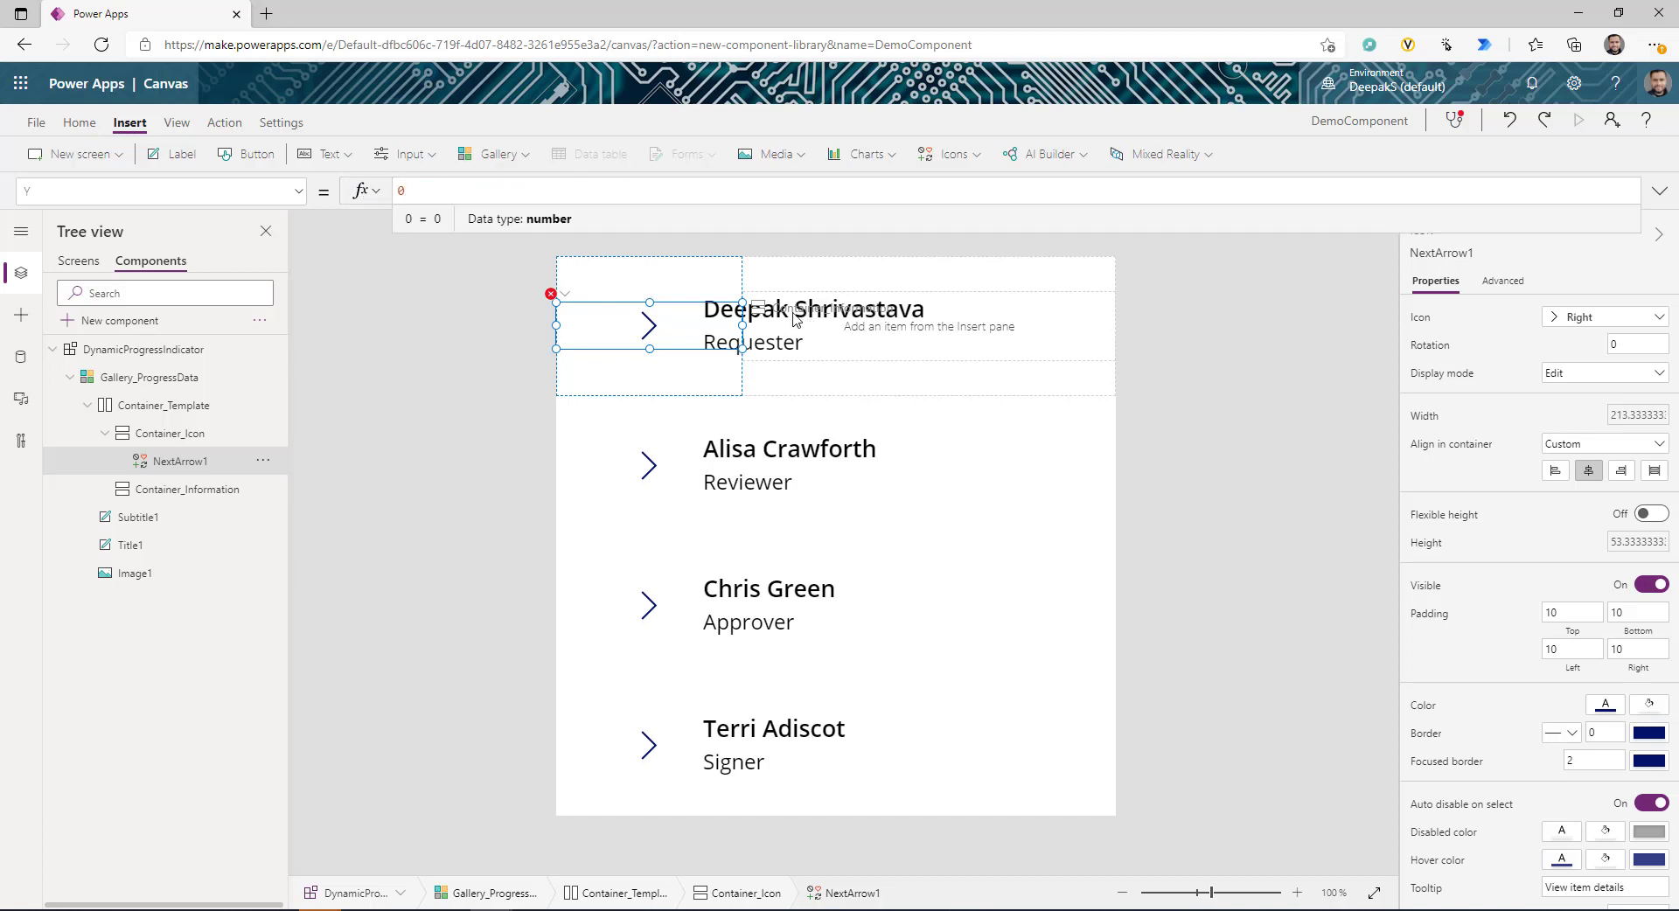
- Replace NextArrow1's X formula with 0
click(298, 190)
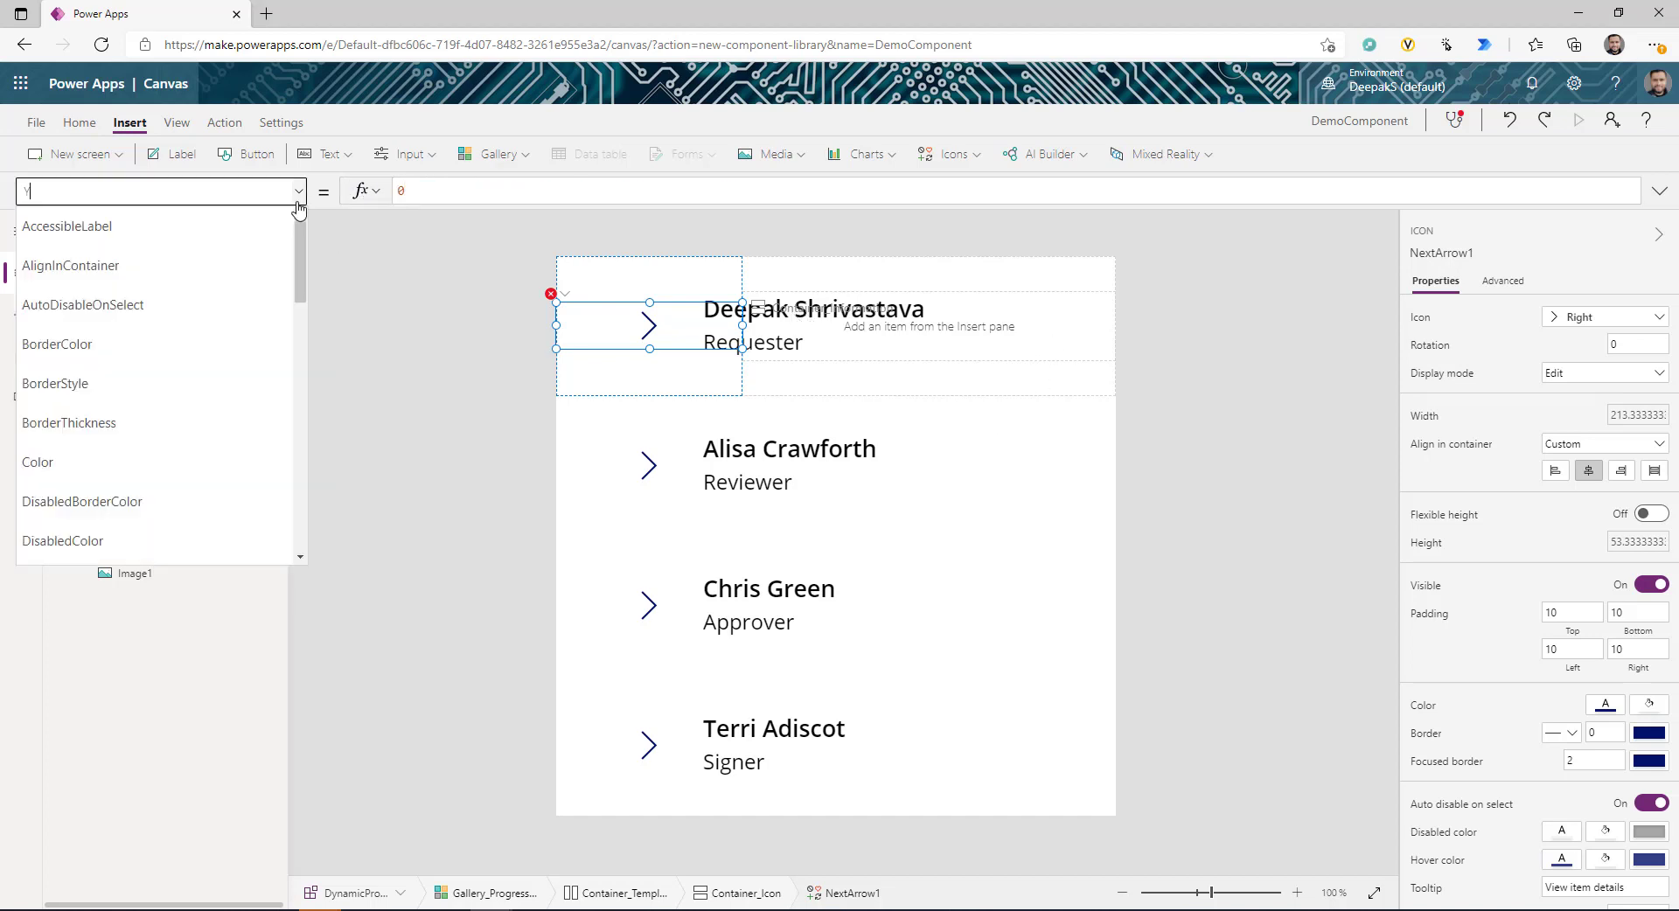
scroll(66, 490, down, 10)
click(63, 503)
drag(672, 192, 289, 195)
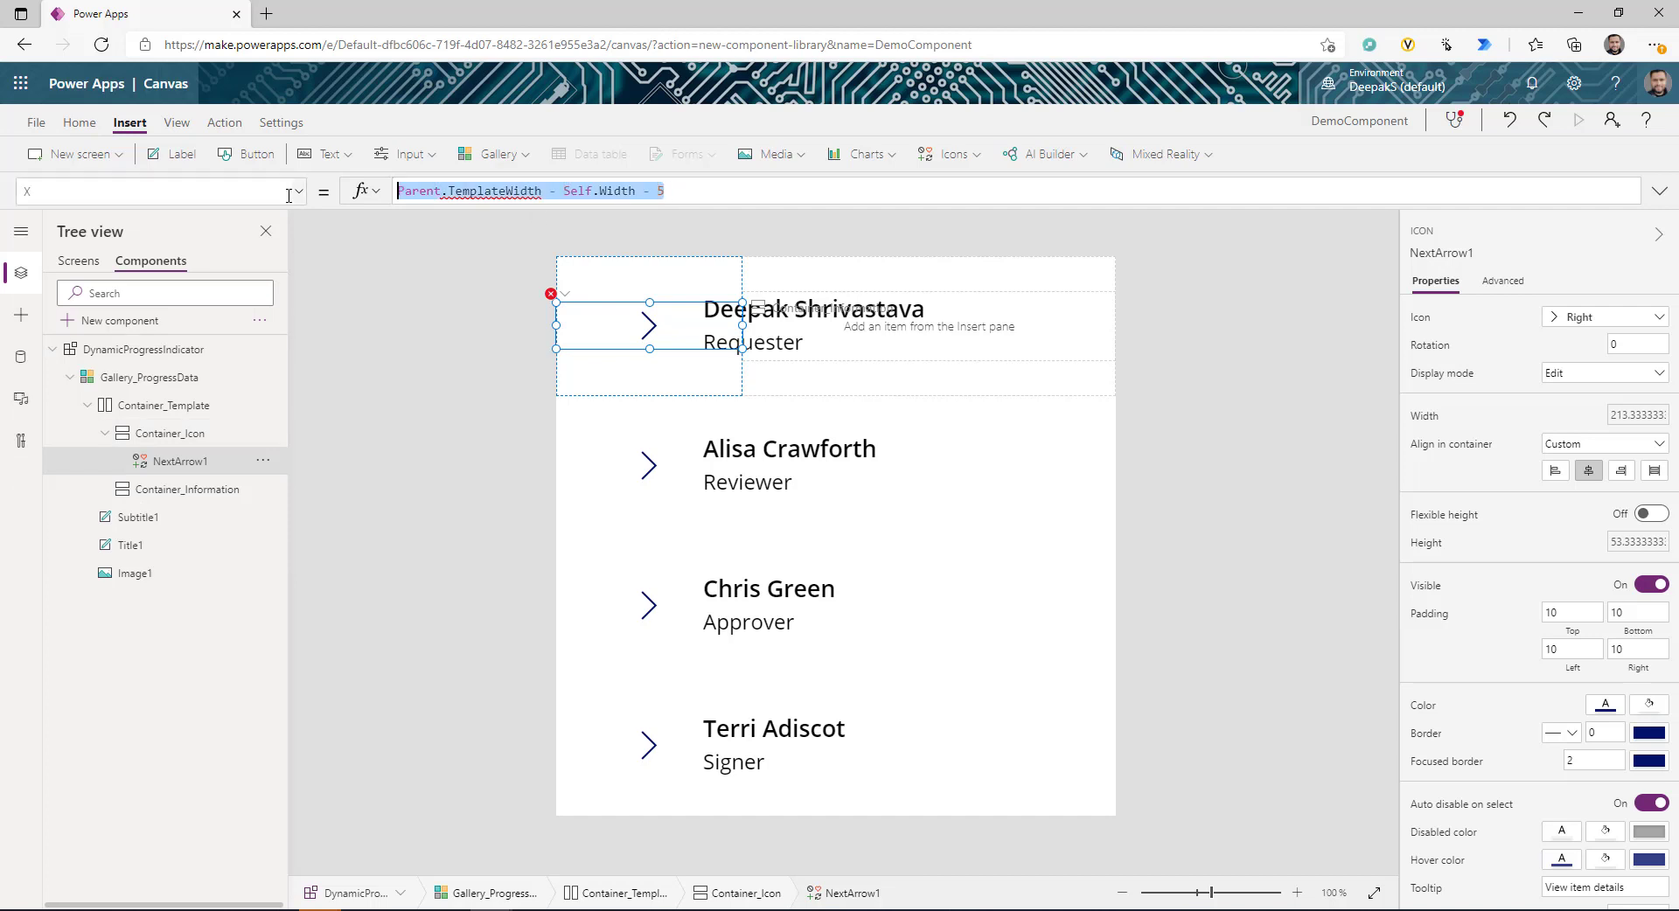
text(0)
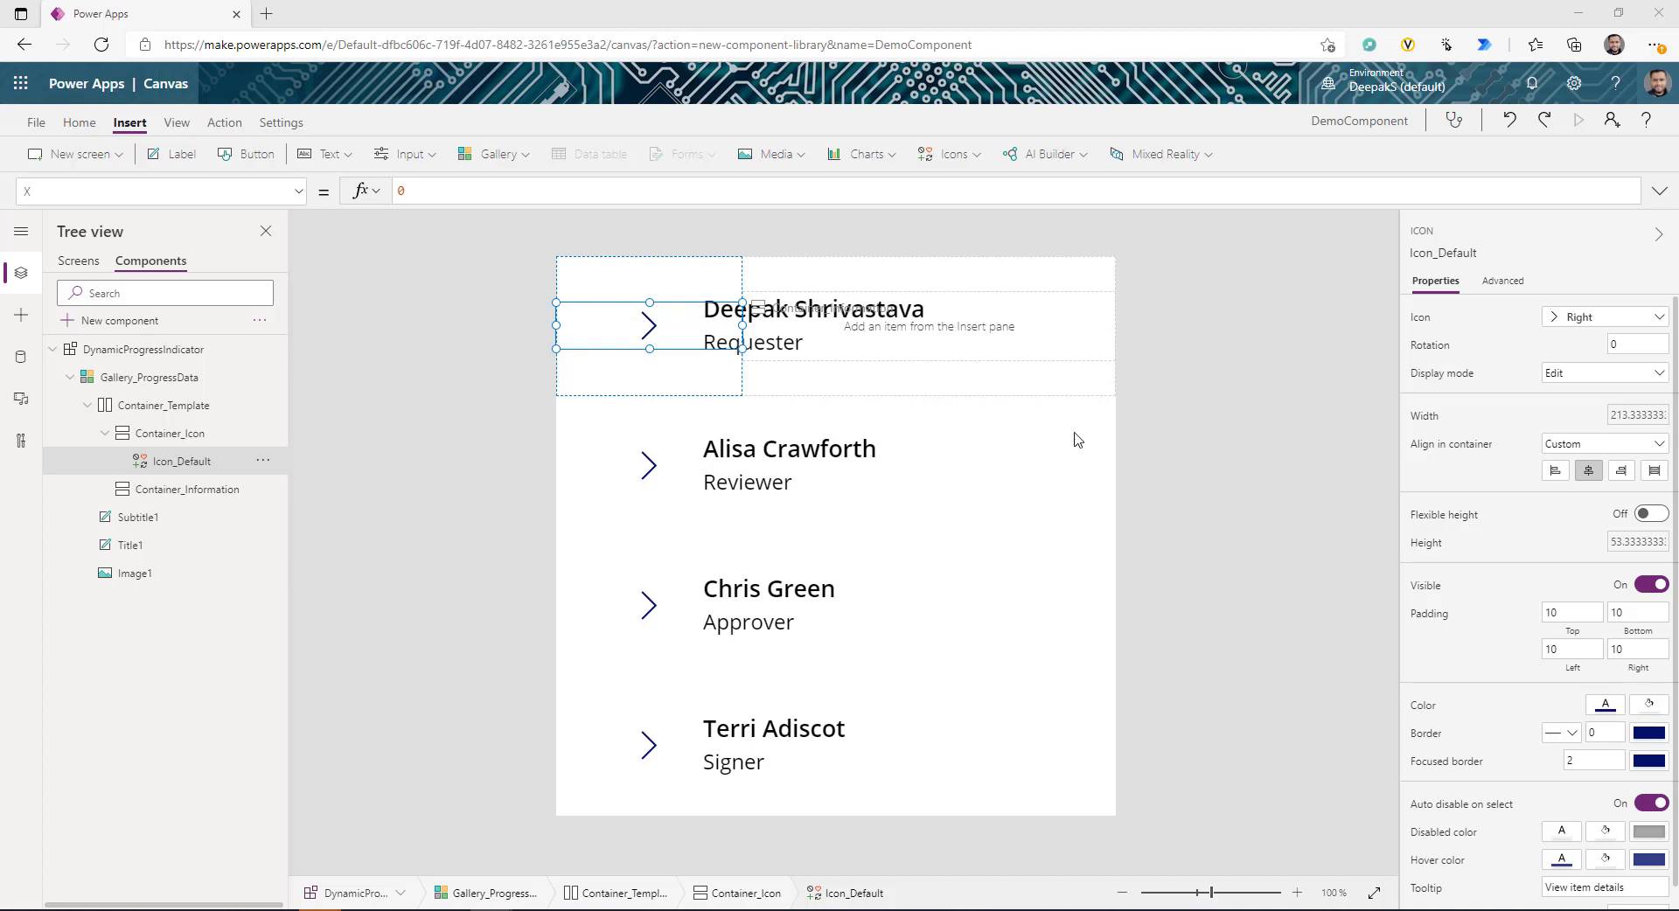
- Give Icon_Default a light grey fill from the theme colors
click(1618, 703)
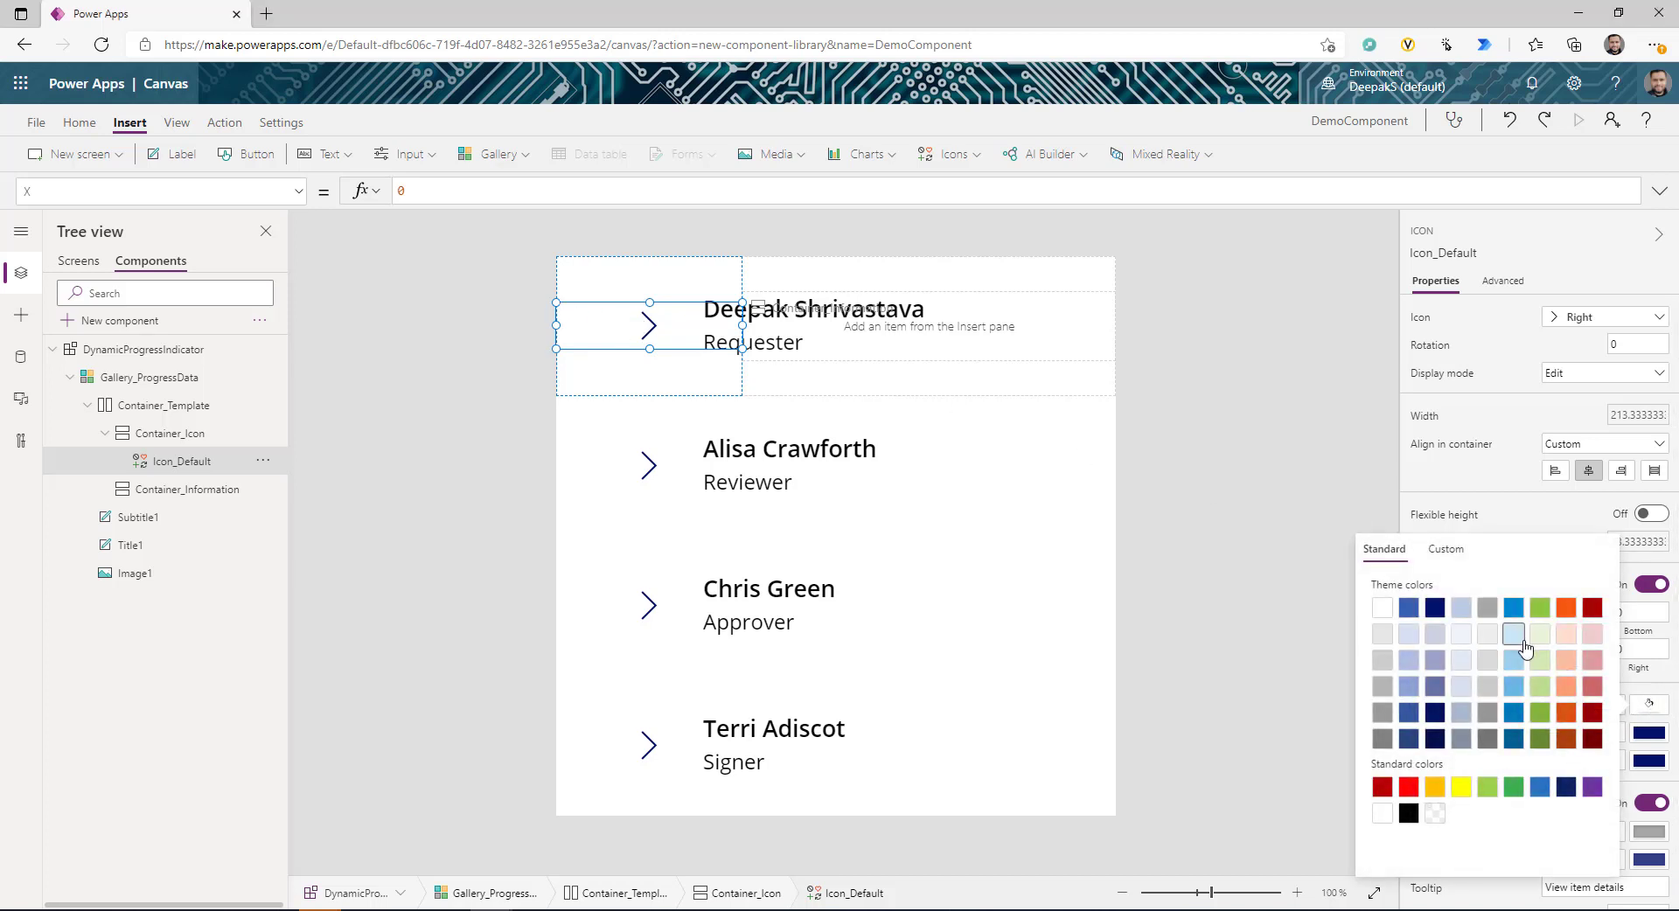
click(1492, 644)
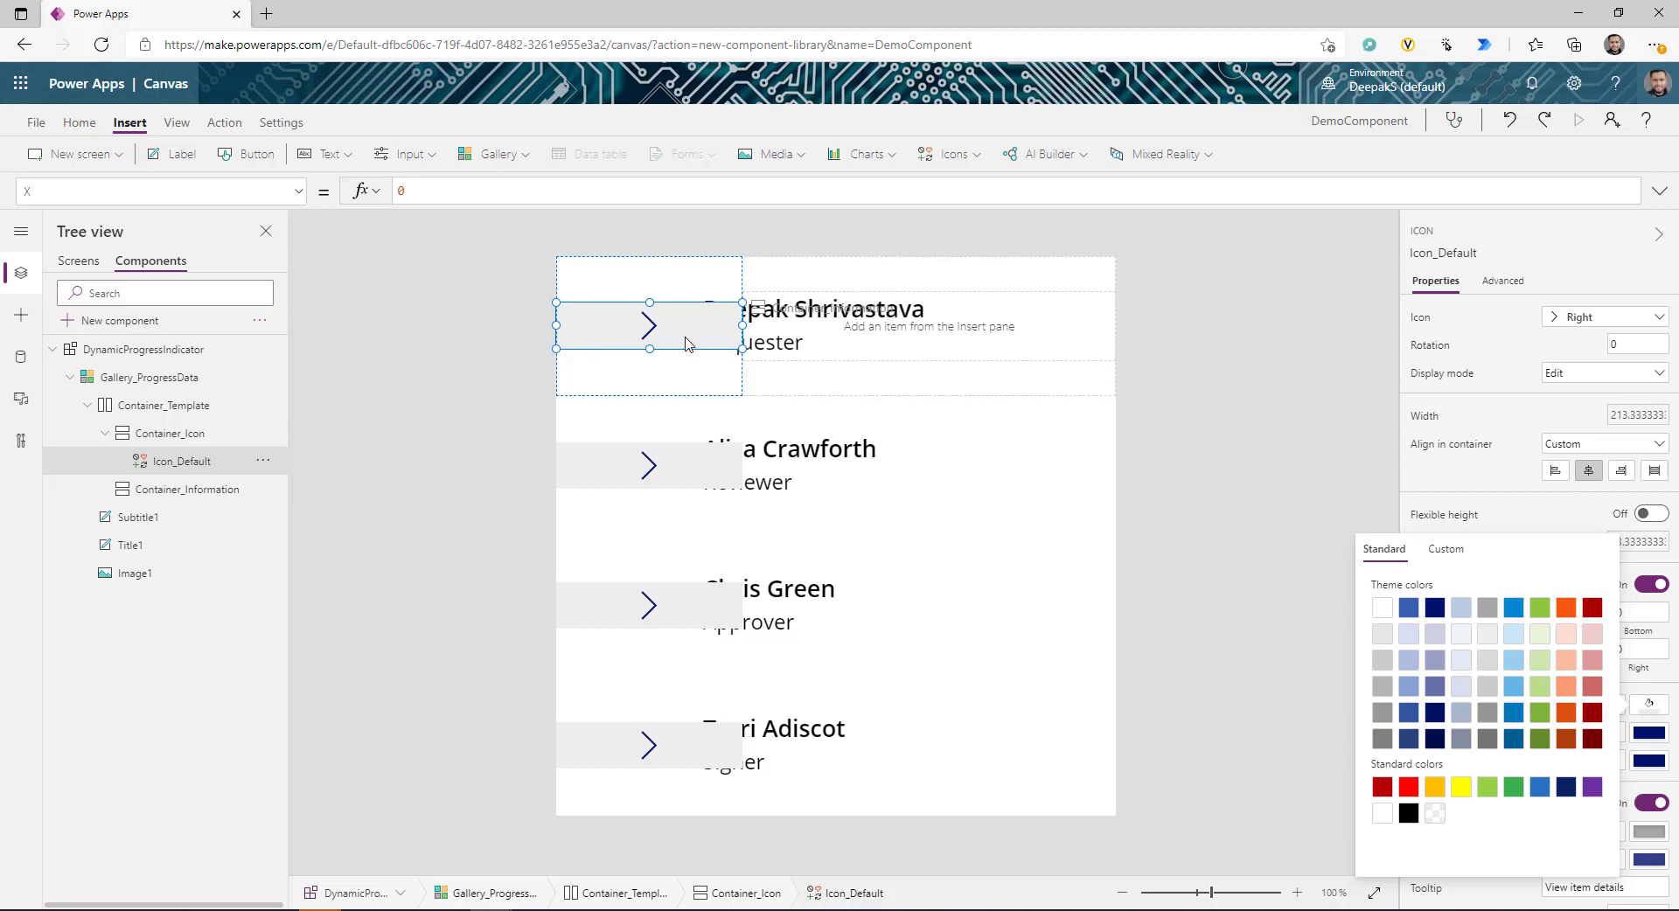
click(1279, 516)
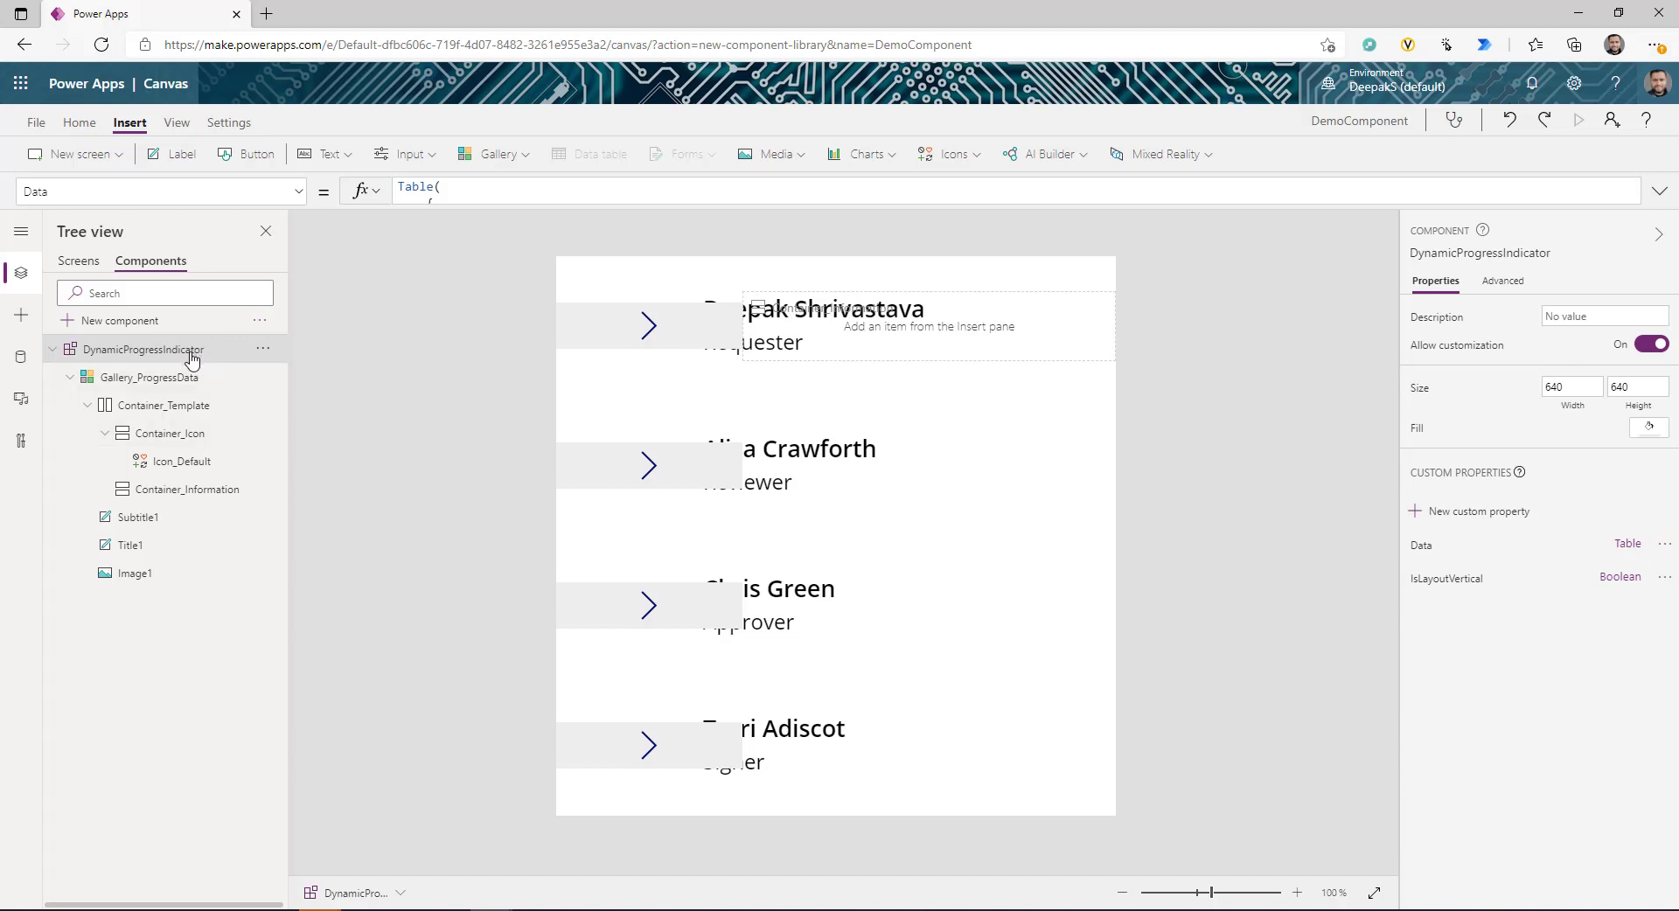
- Create an input custom property named StatusColor with data type Record on the DynamicProgressIndicator component
click(1458, 512)
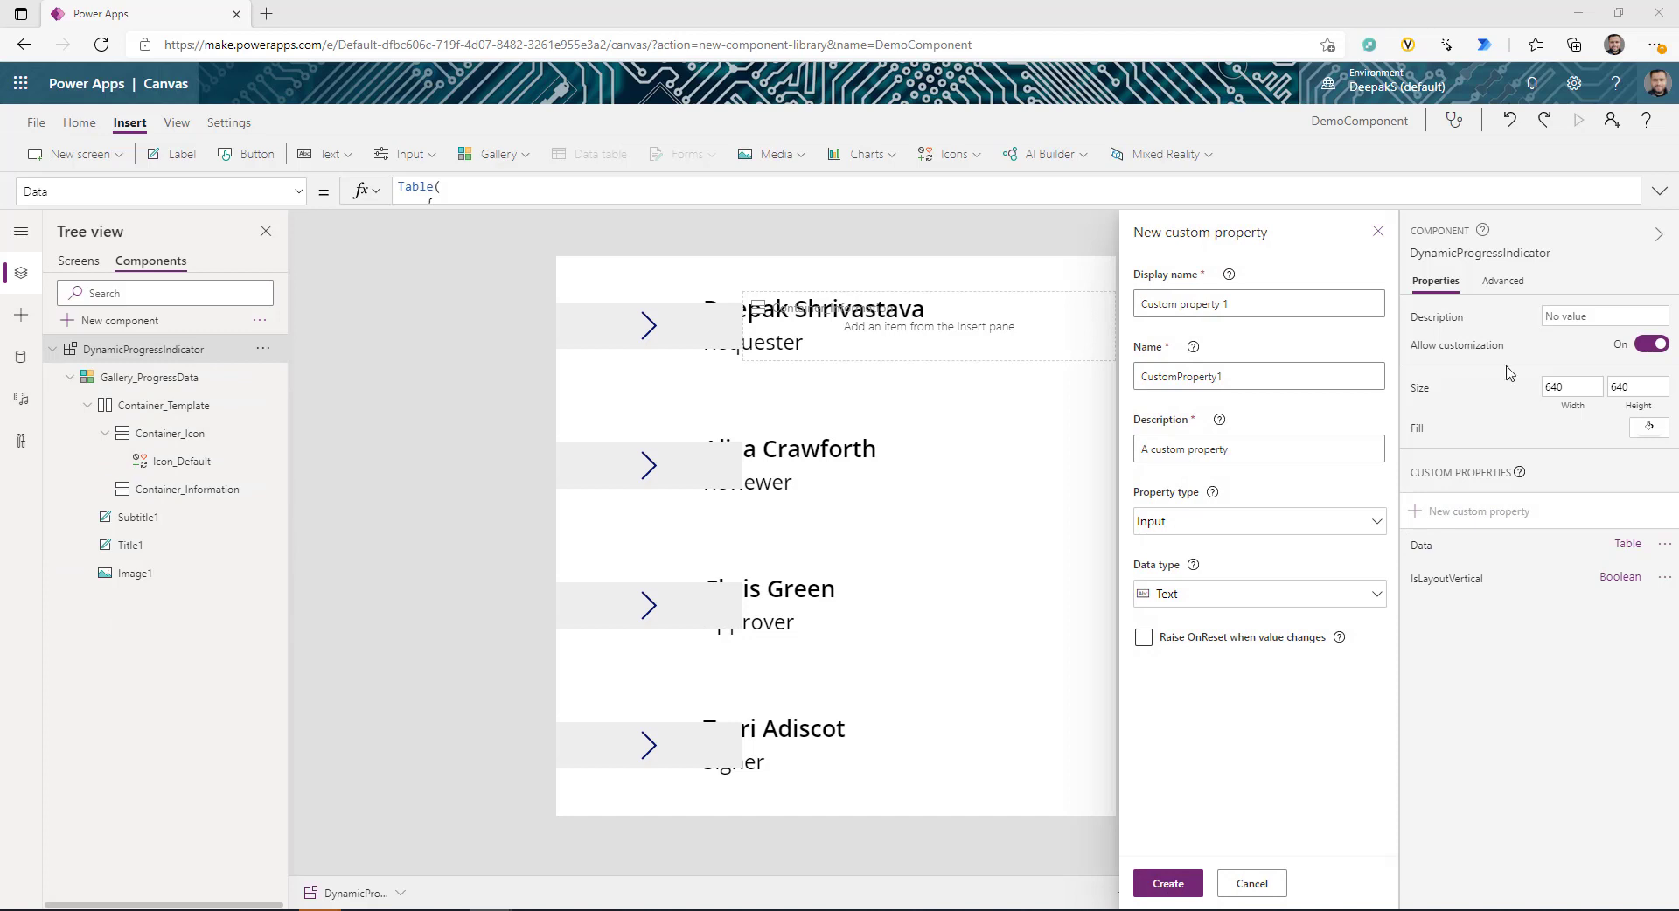
click(1225, 304)
drag(1225, 303, 1084, 299)
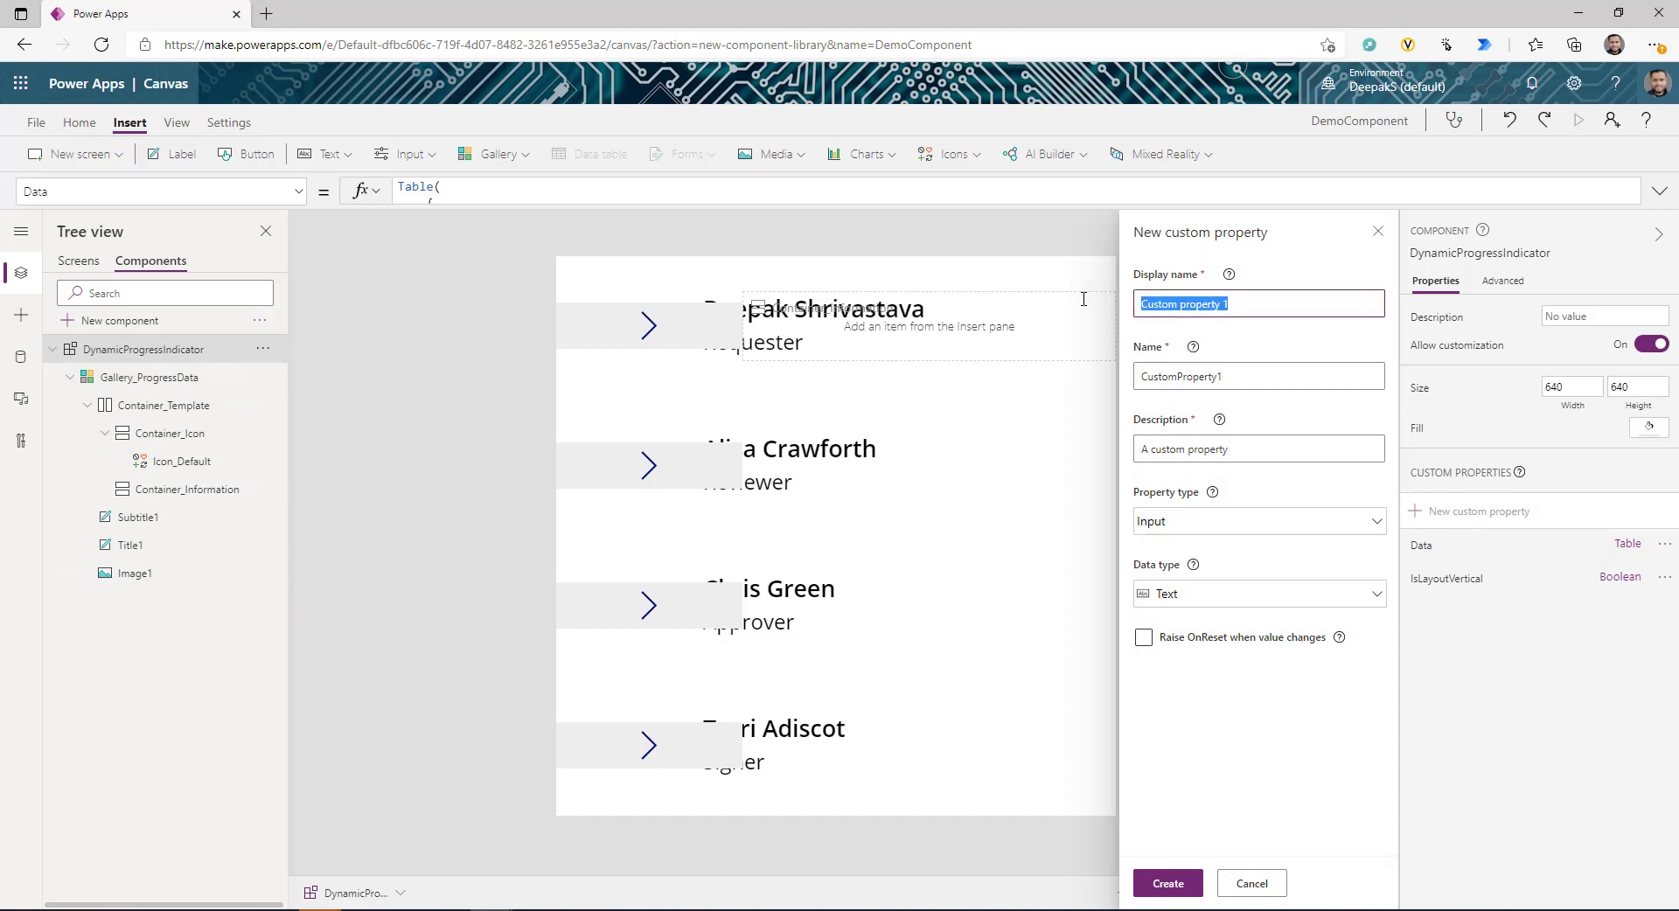
text(StatusColor)
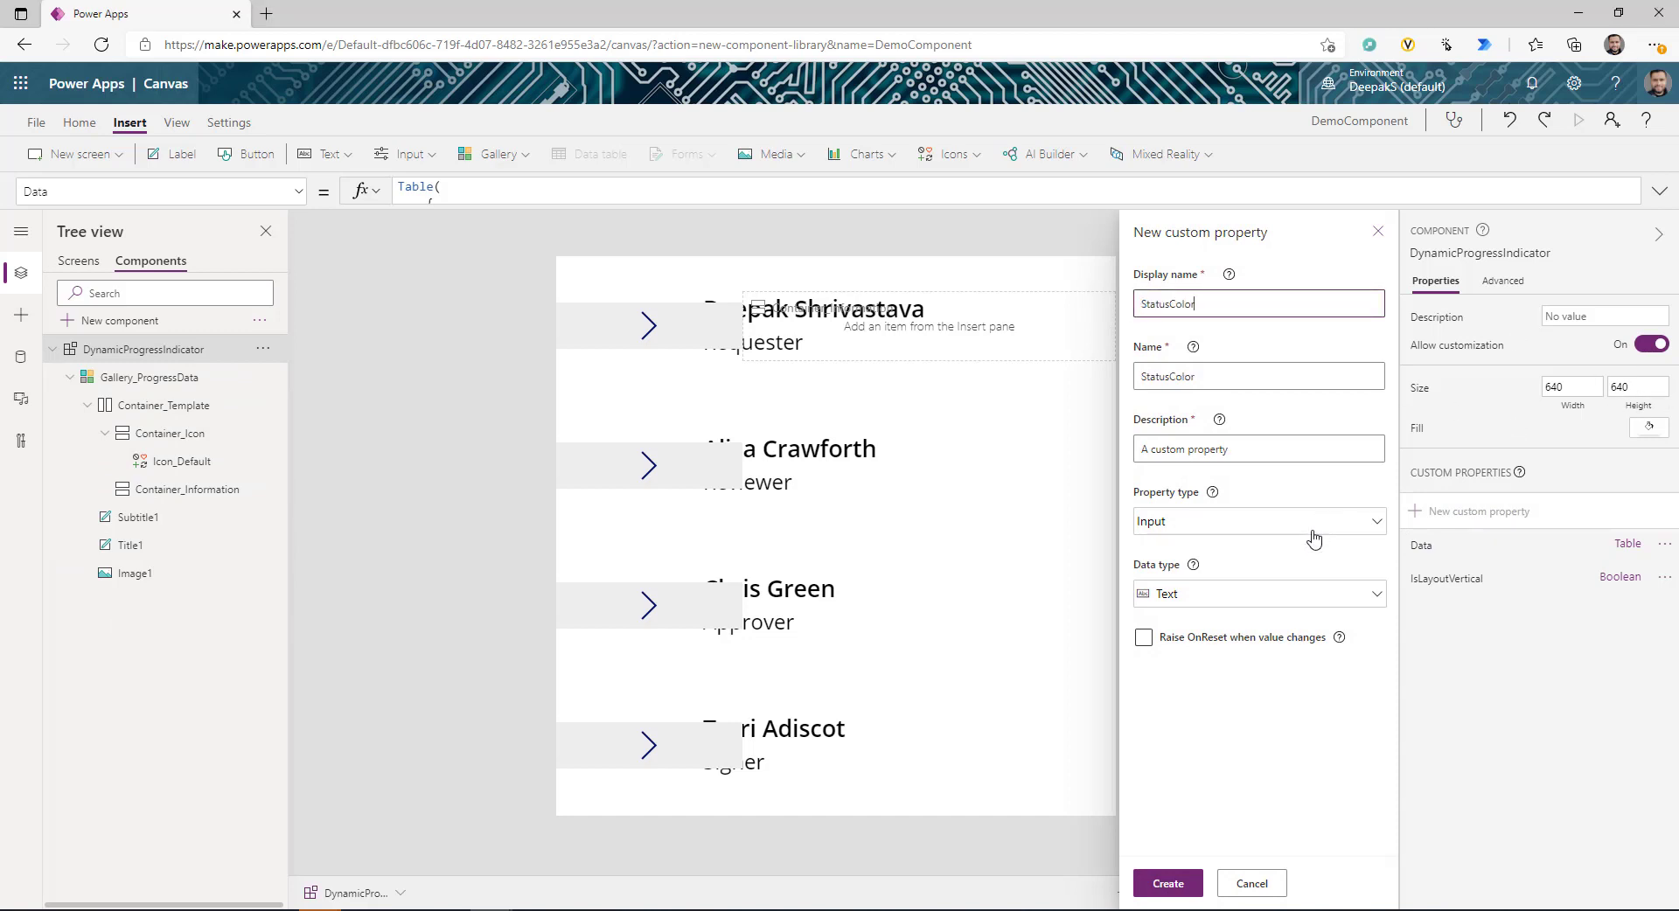
click(1274, 594)
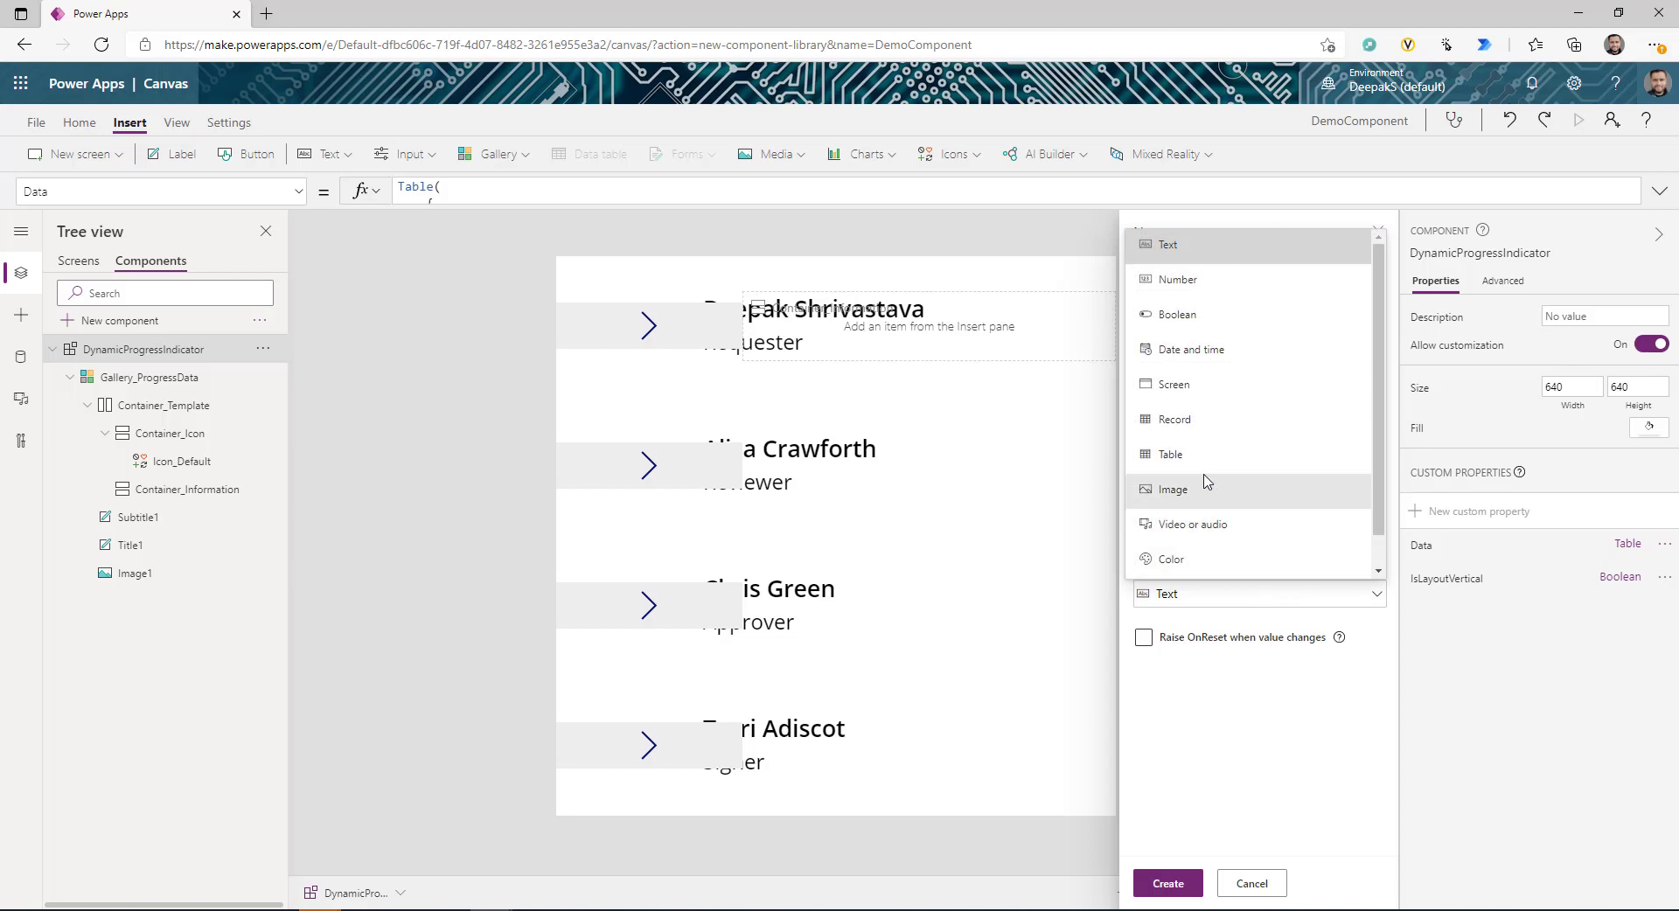
click(1222, 421)
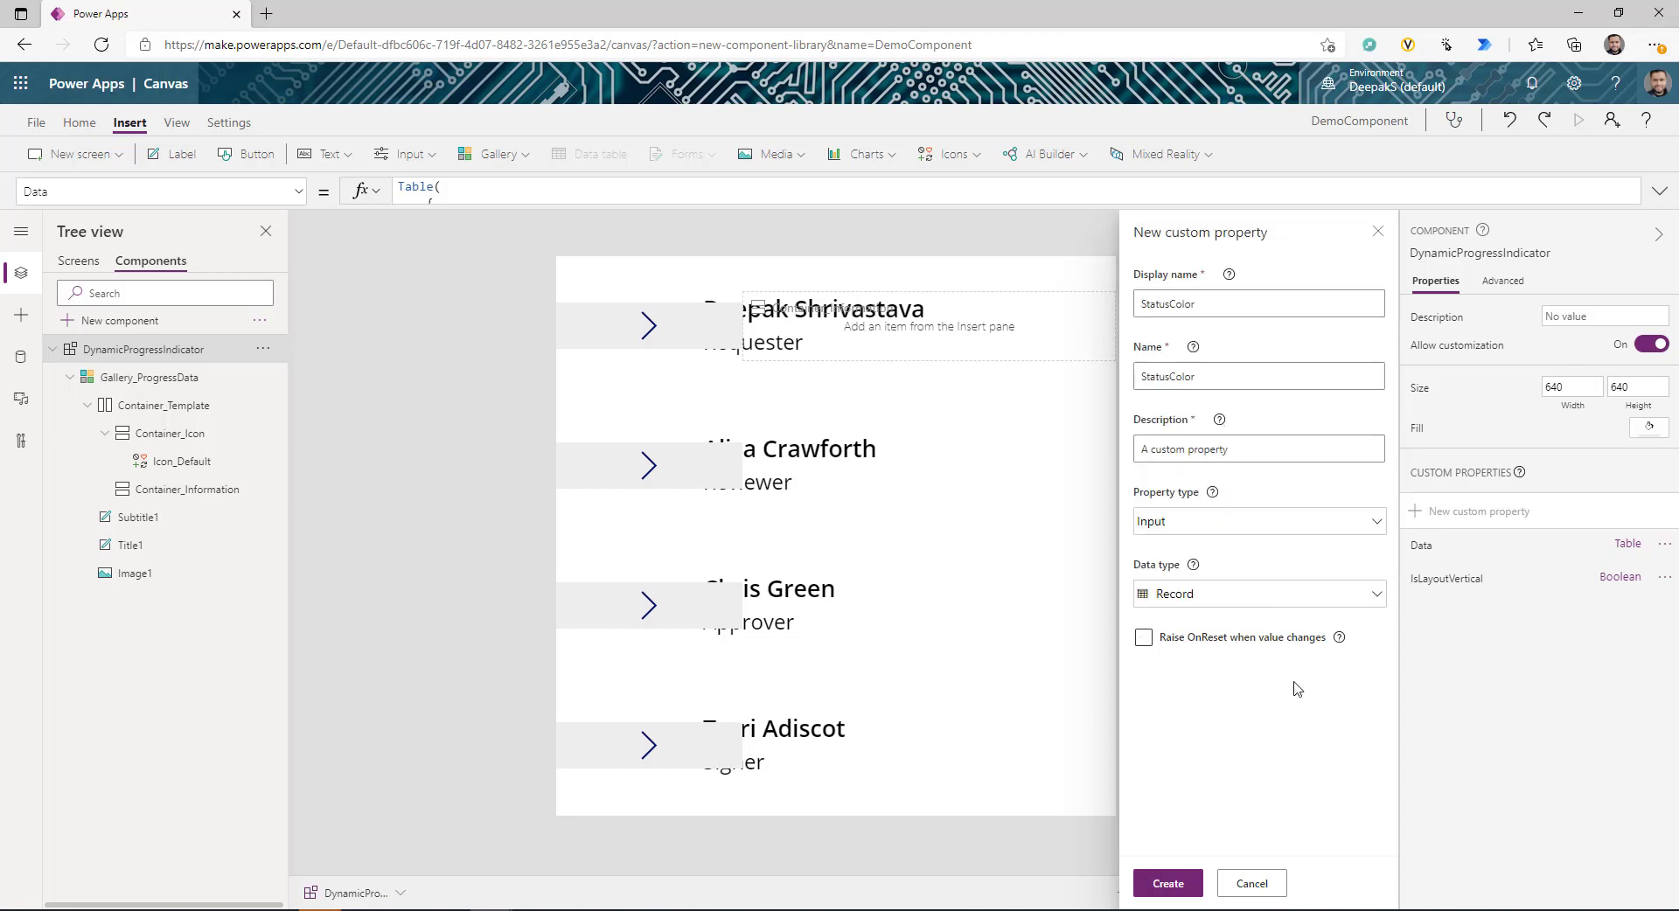
click(1174, 885)
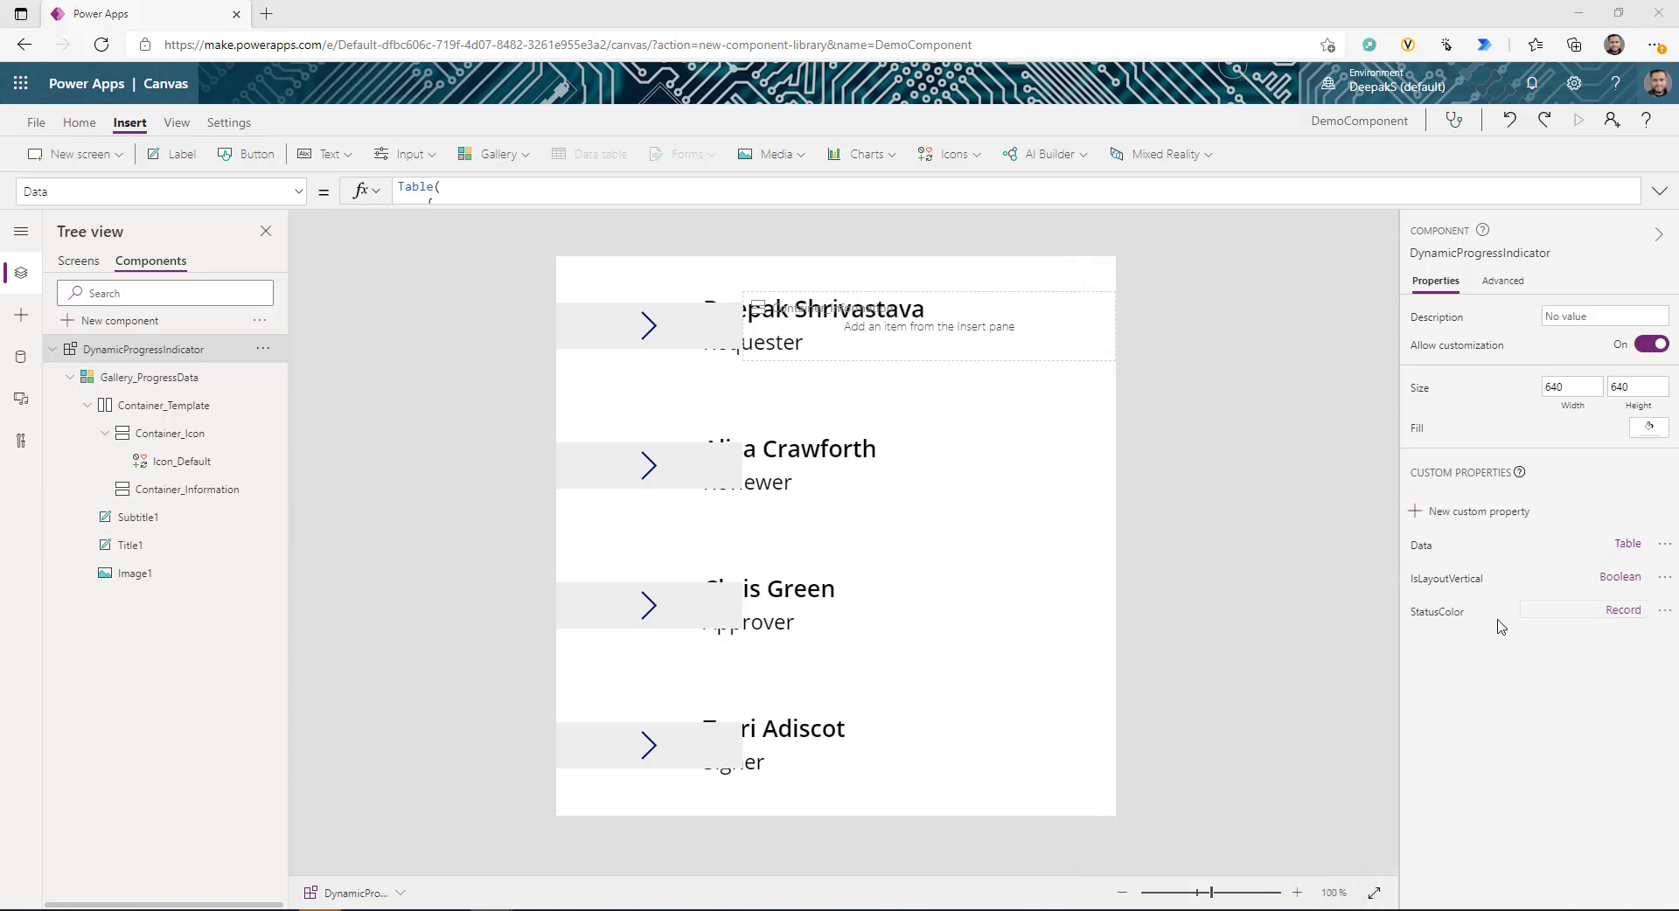
- Set StatusColor's default record to Completed #4CAF50, InProgress #C8E6C9, NotStarted #BDBDBD and Rejected #F44336, wrapping each color in ColorValue
click(1443, 612)
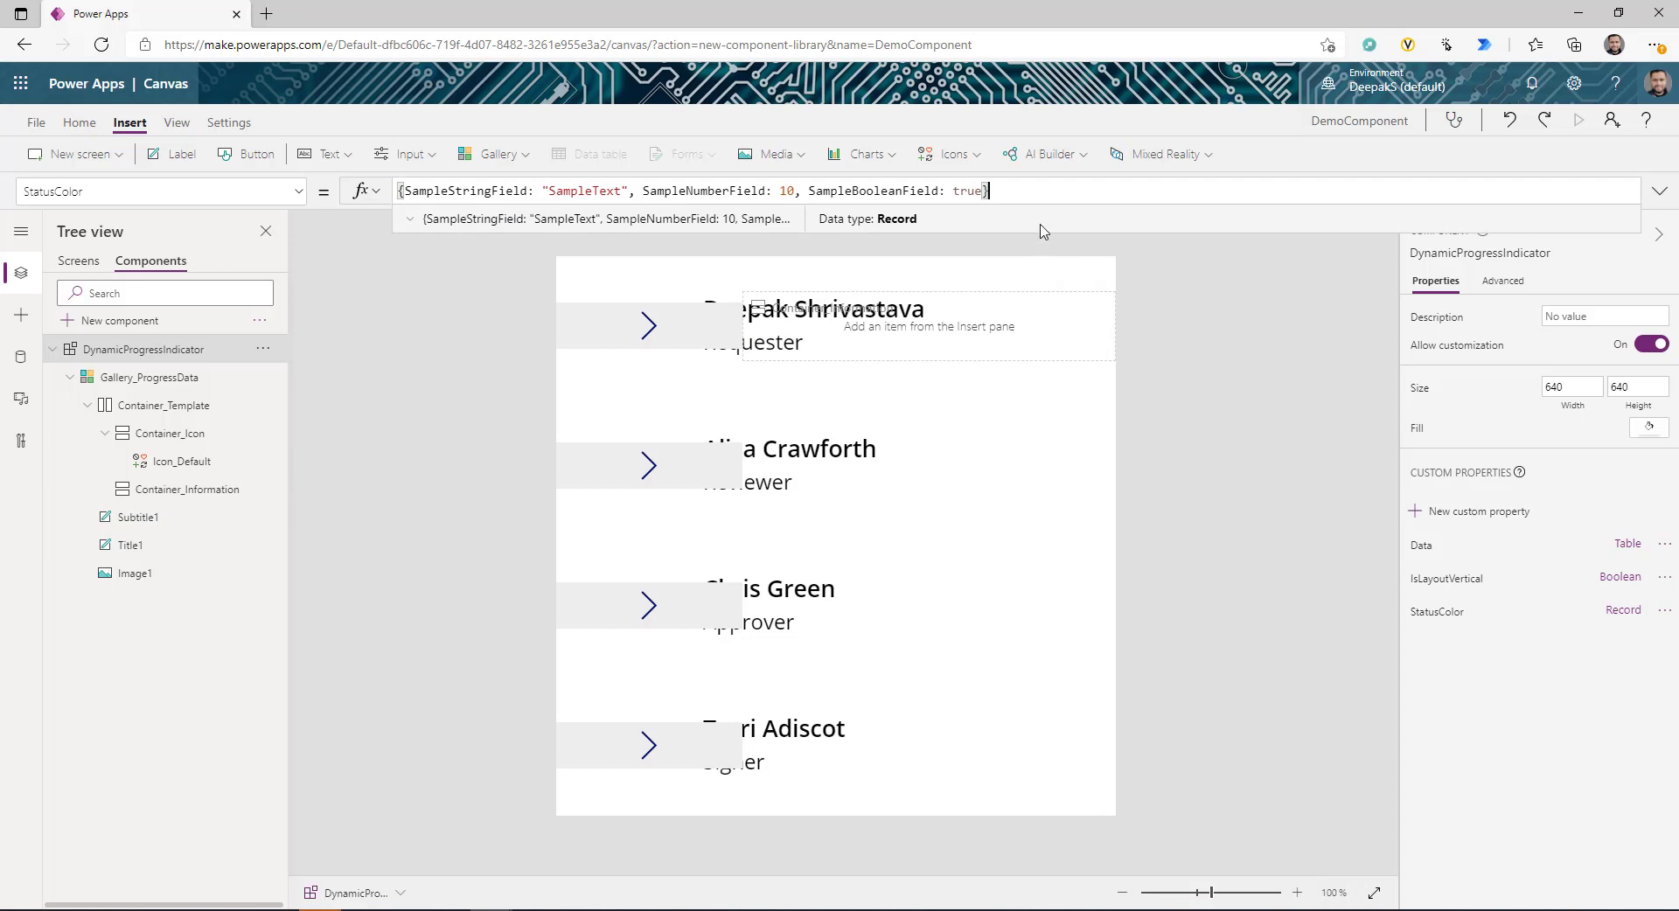
drag(1038, 231, 1030, 475)
key(ctrl+a)
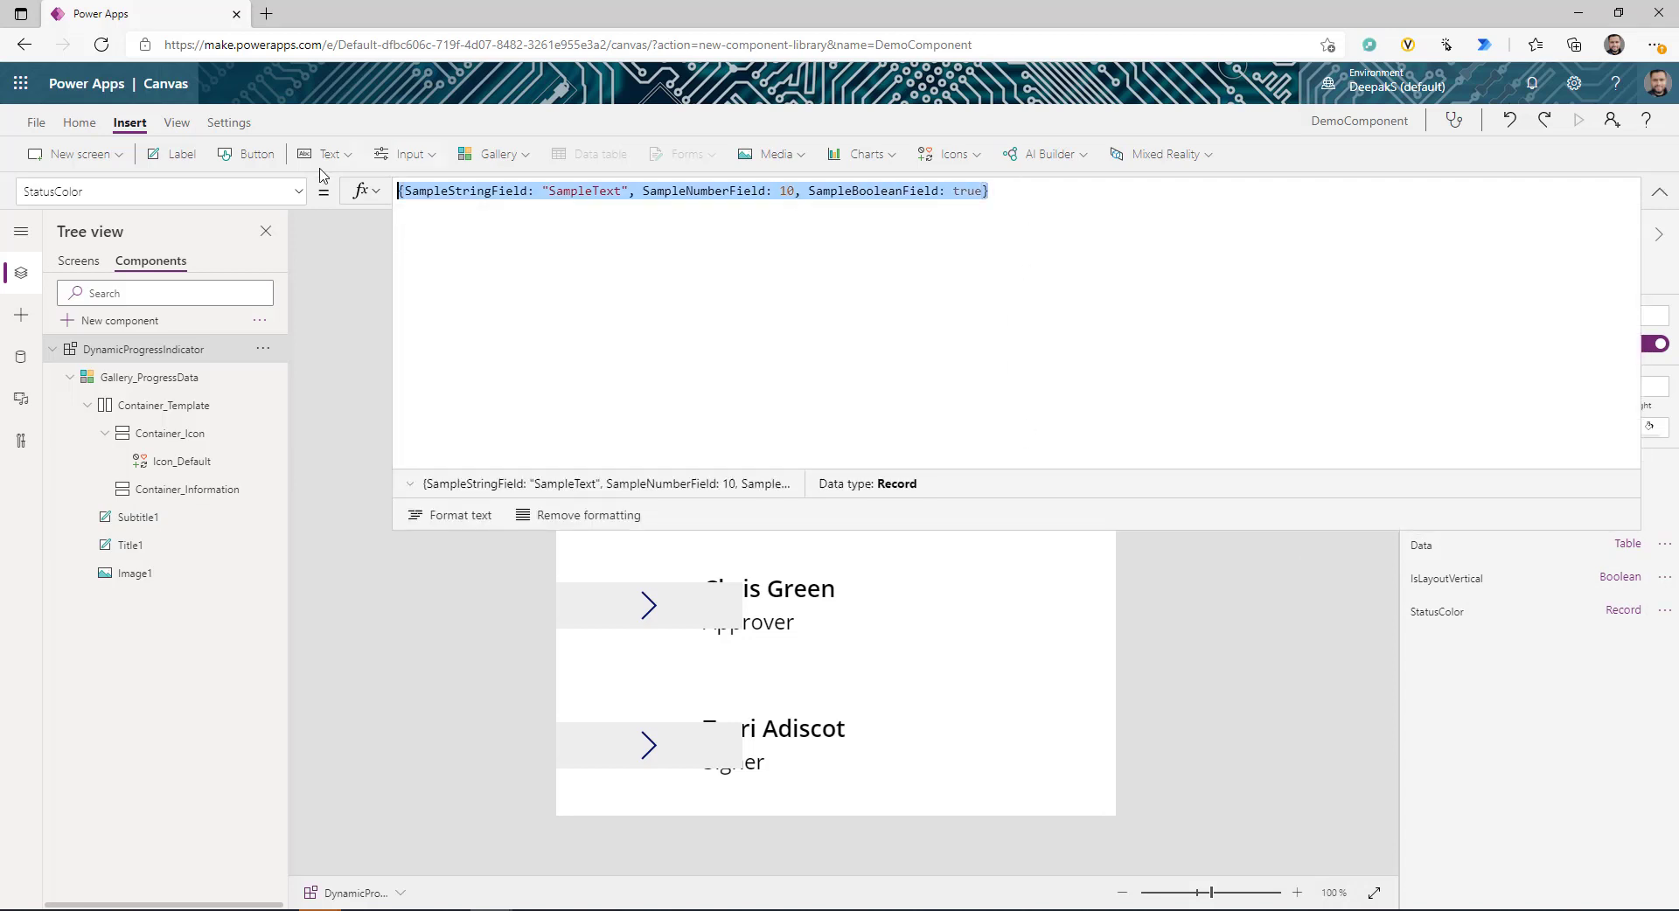
text({     Completed: ColorValue("#4CAF50"),     InProgress: ColorValue("#C8E6C9"),     NotStarted: ColorValue("#BDBDBD"),     Rejected: ColorValue("#F44336") })
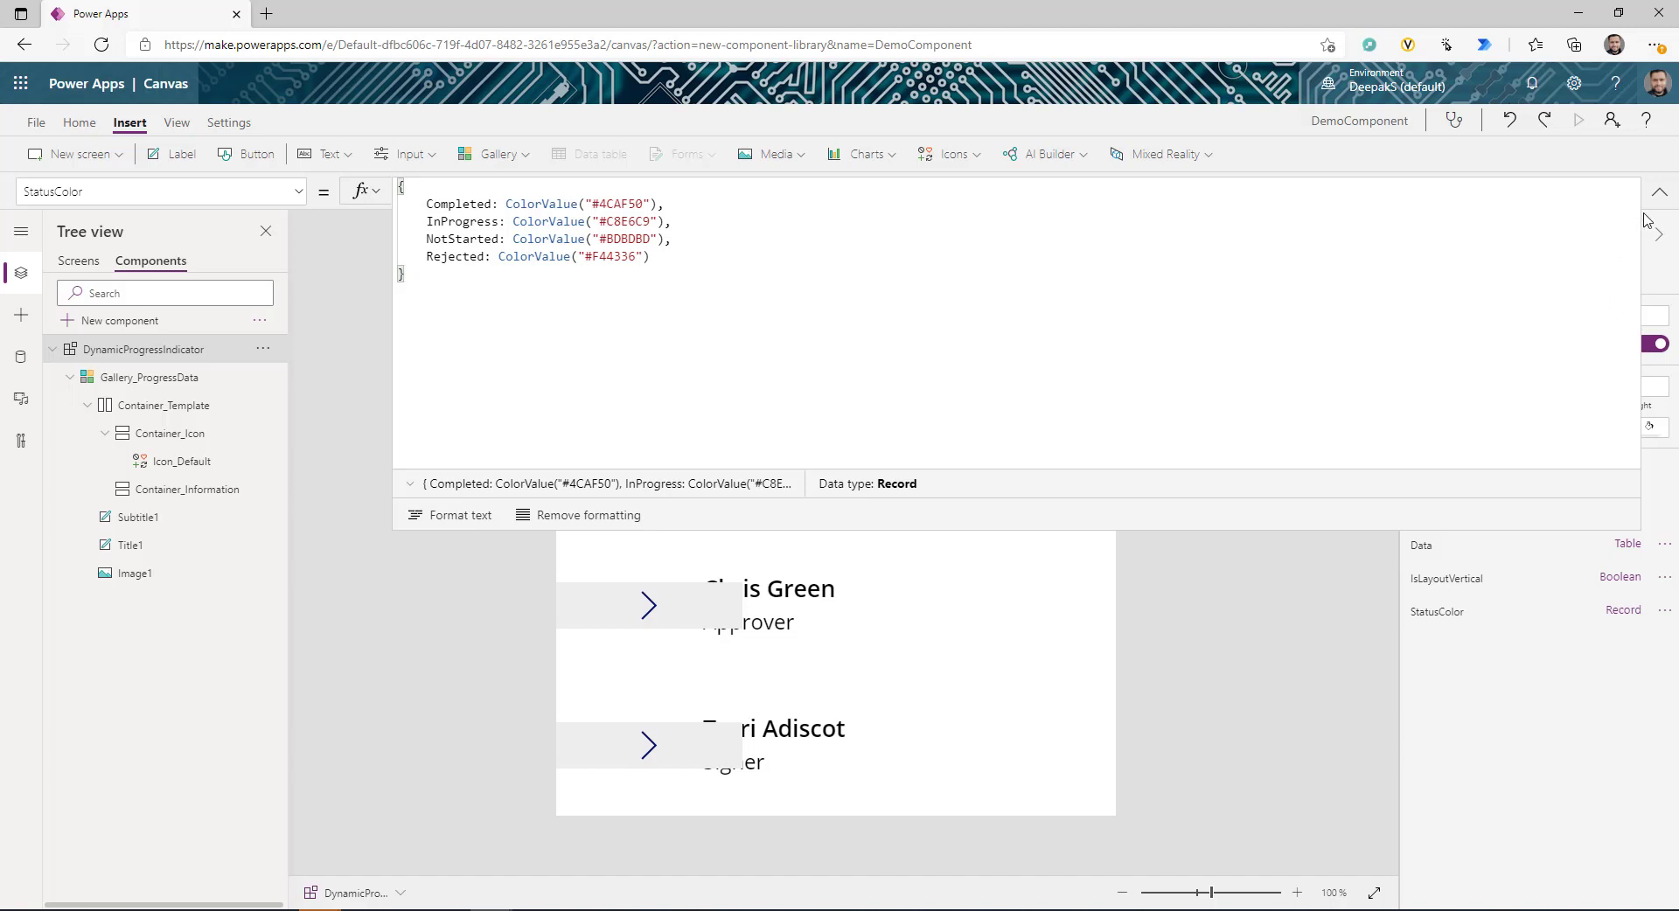
click(1660, 192)
- Set Icon_Default's Fill to a Switch on ThisItem.Status returning DynamicProgressIndicator.StatusColor's NotStarted, InProgress, Completed or Rejected color, with RGBA(237, 237, 237, 1) as default
click(177, 464)
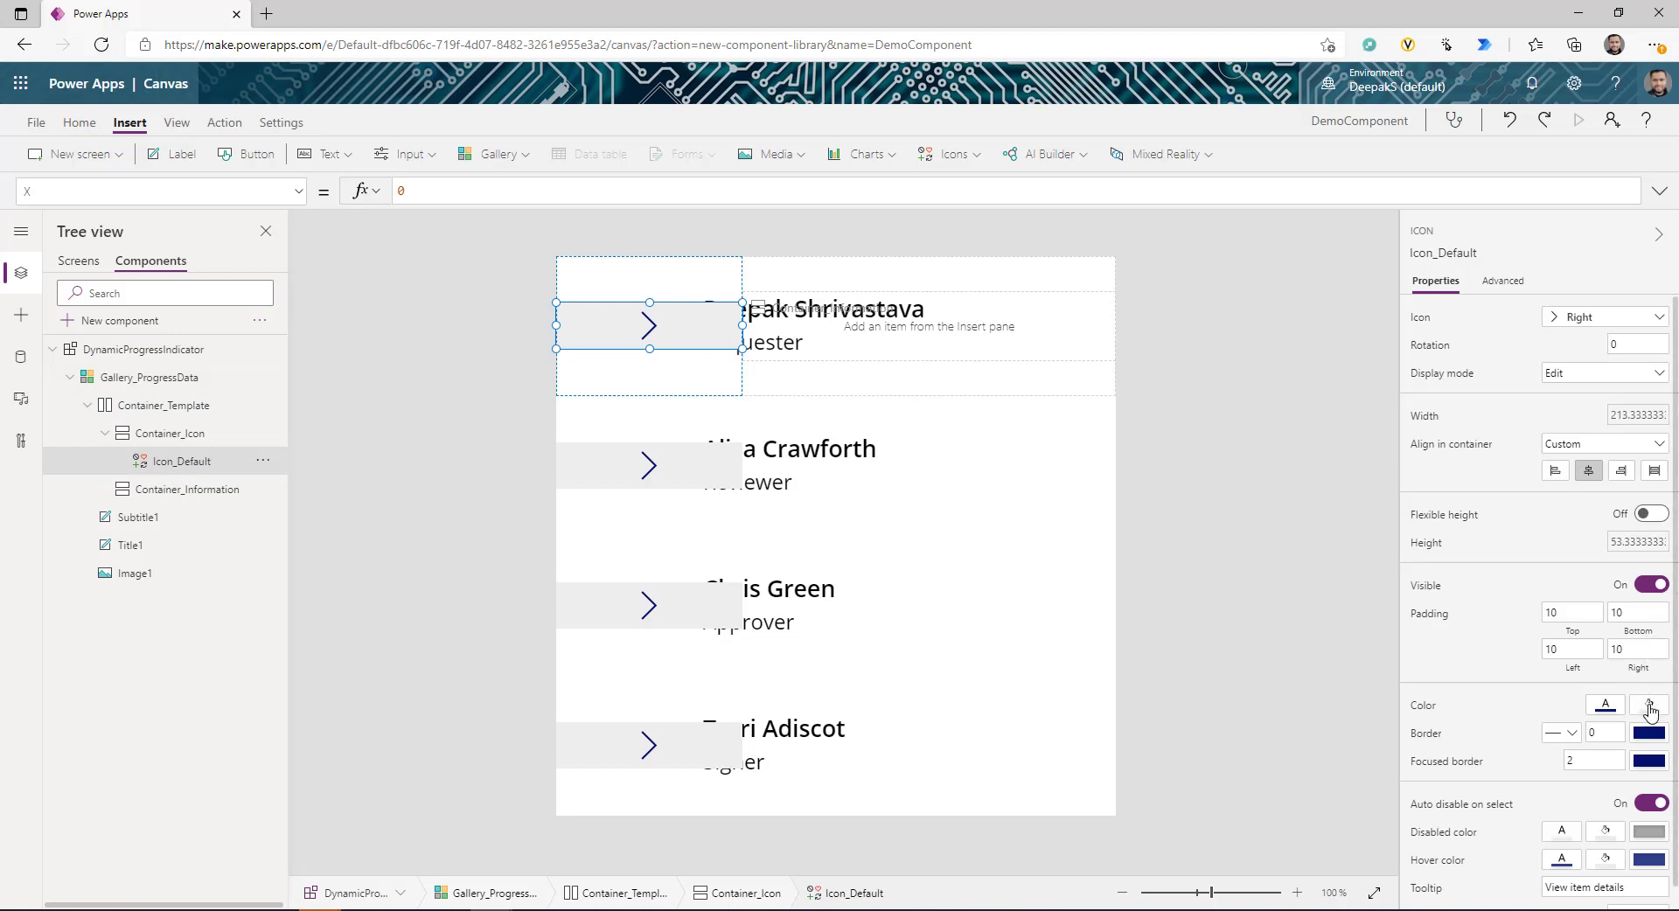
click(1649, 705)
click(1650, 705)
click(1423, 710)
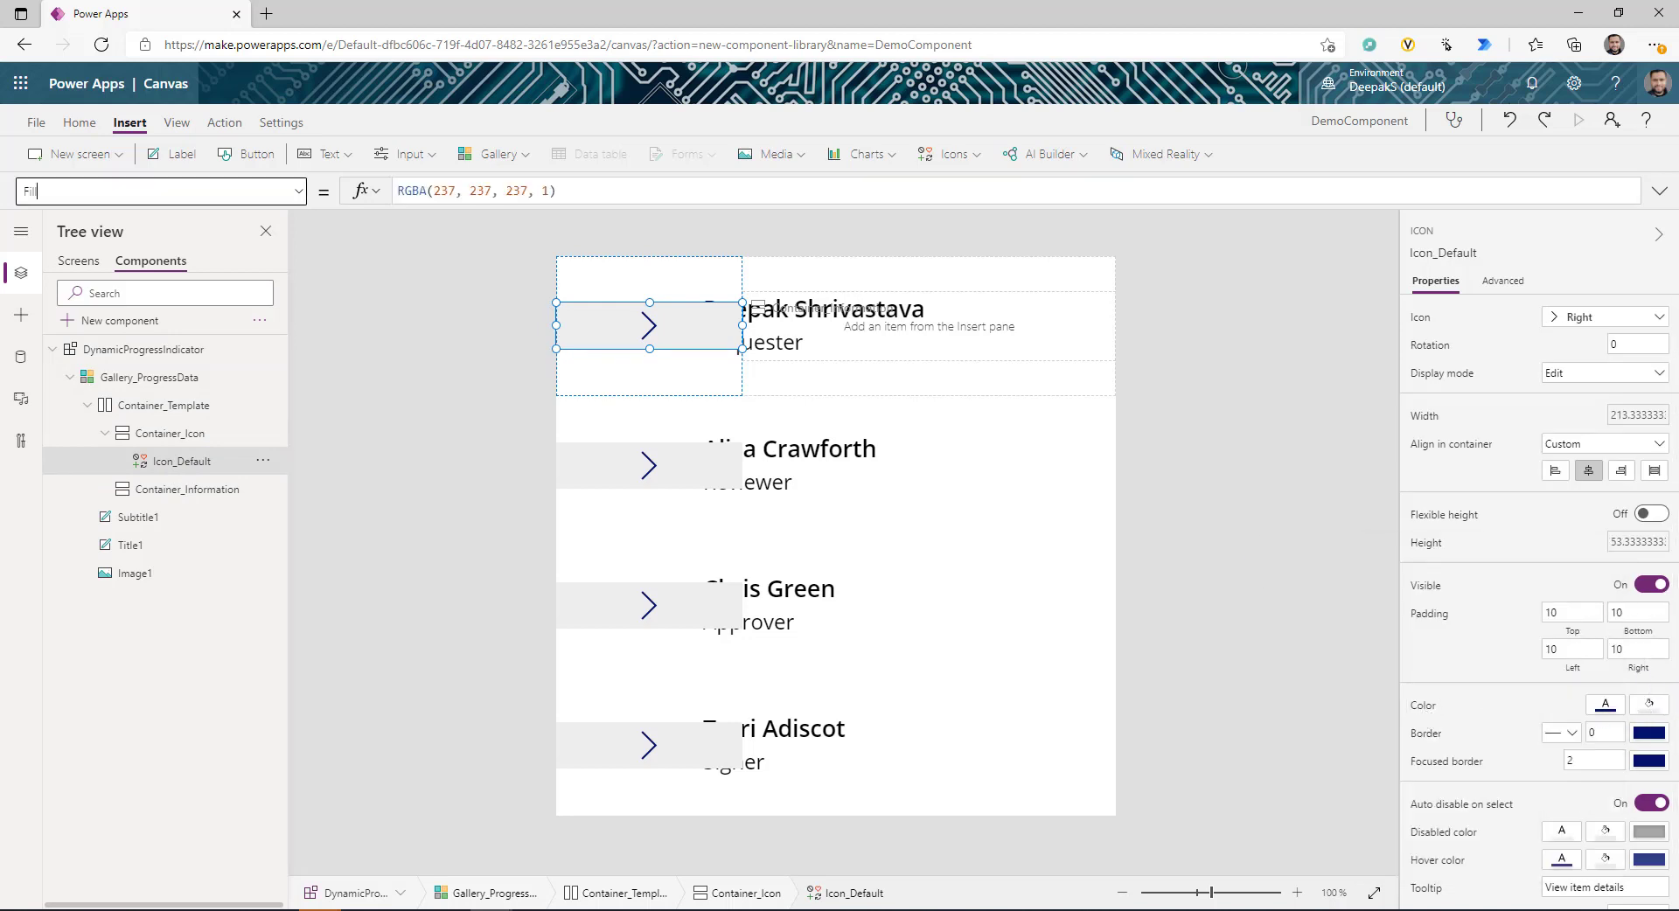
click(607, 190)
key(ctrl+a)
text(Switch(     ThisItem.Status,     "NotStarted",     DynamicProgressIndicator.StatusColor.NotStarted,     "InProgress",     DynamicProgressIndicator.StatusColor.InProgress,     "Completed",     DynamicProgressIndicator.StatusColor.Completed,     "Rejected",     DynamicProgressIndicator.StatusColor.Rejected,     RGBA(         237,         237,         237,         1     ) ))
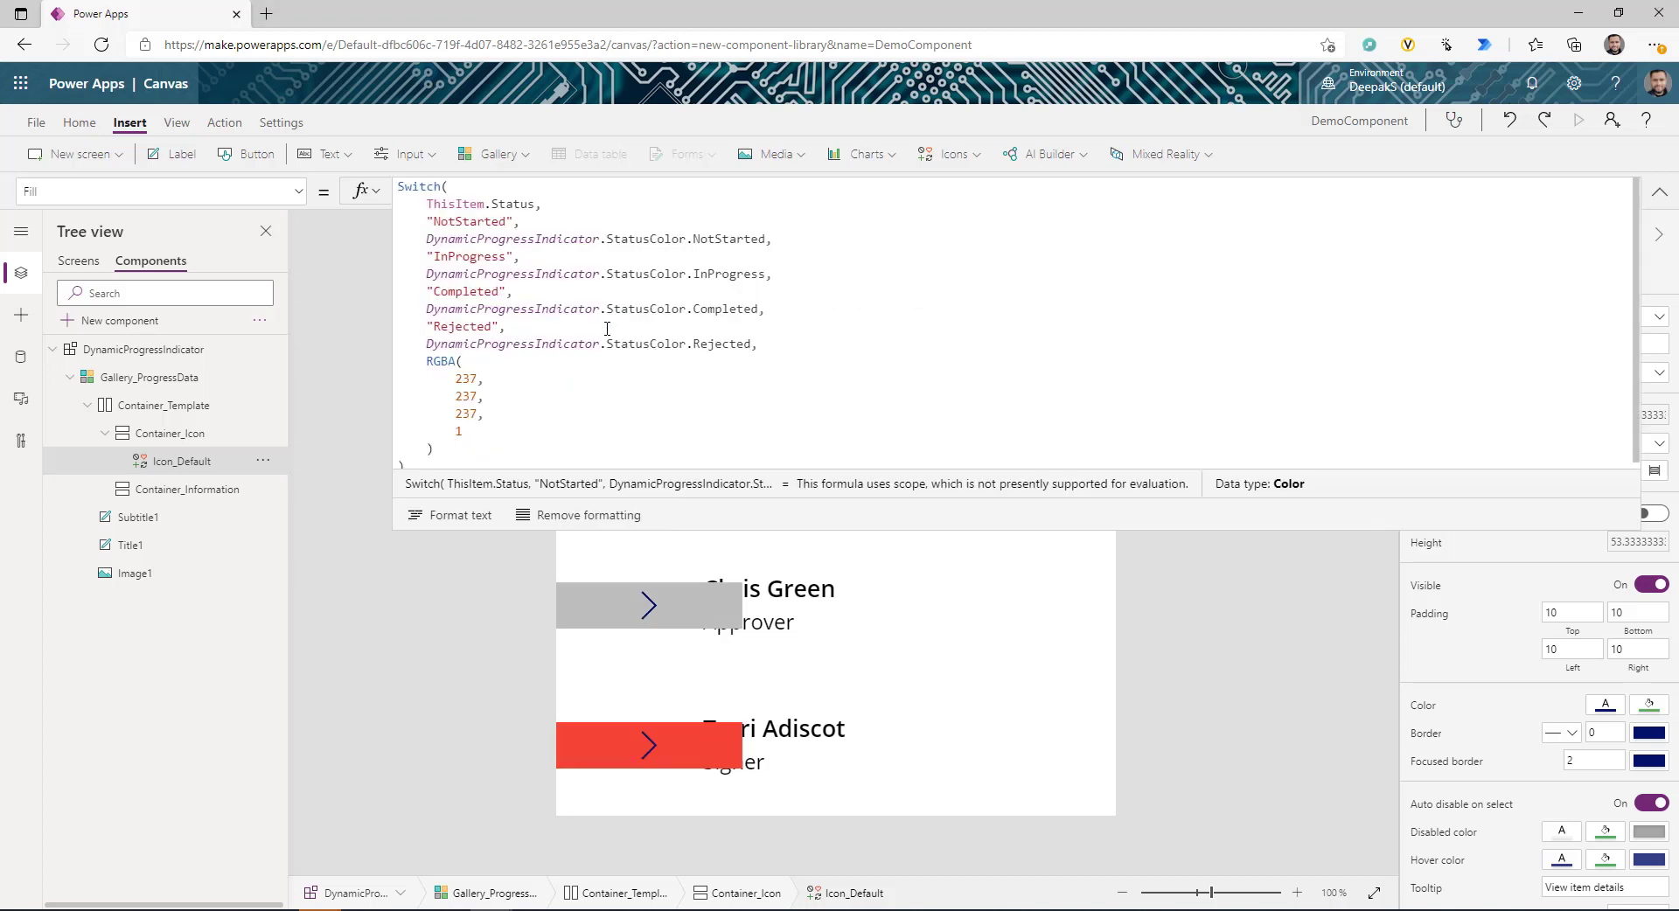
double_click(413, 189)
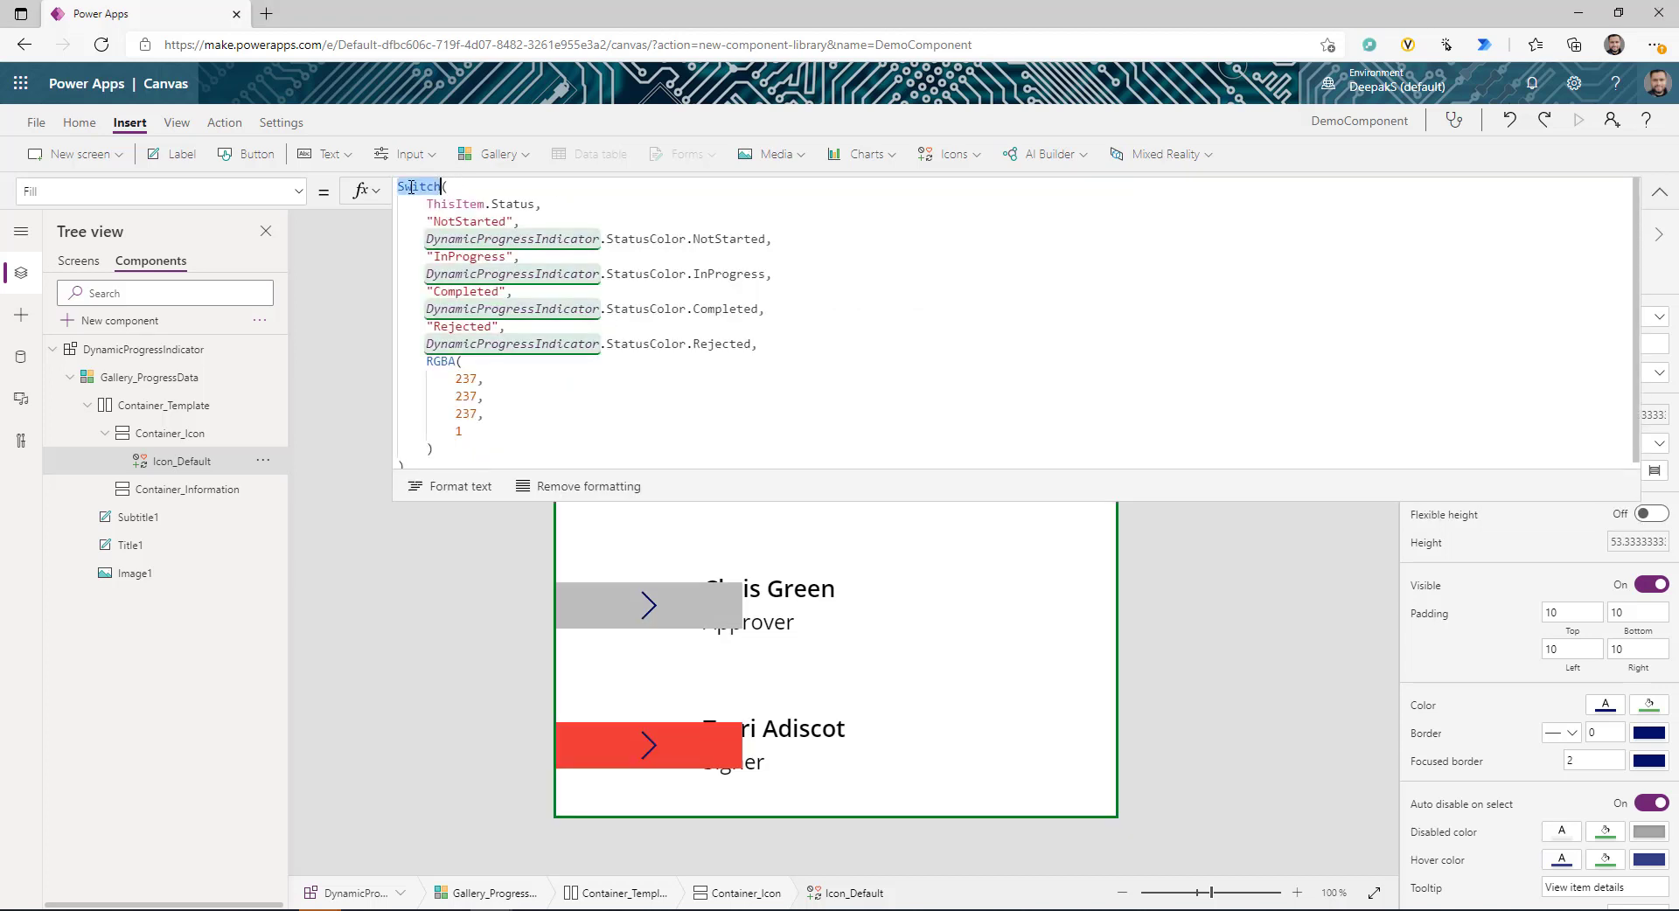
click(426, 204)
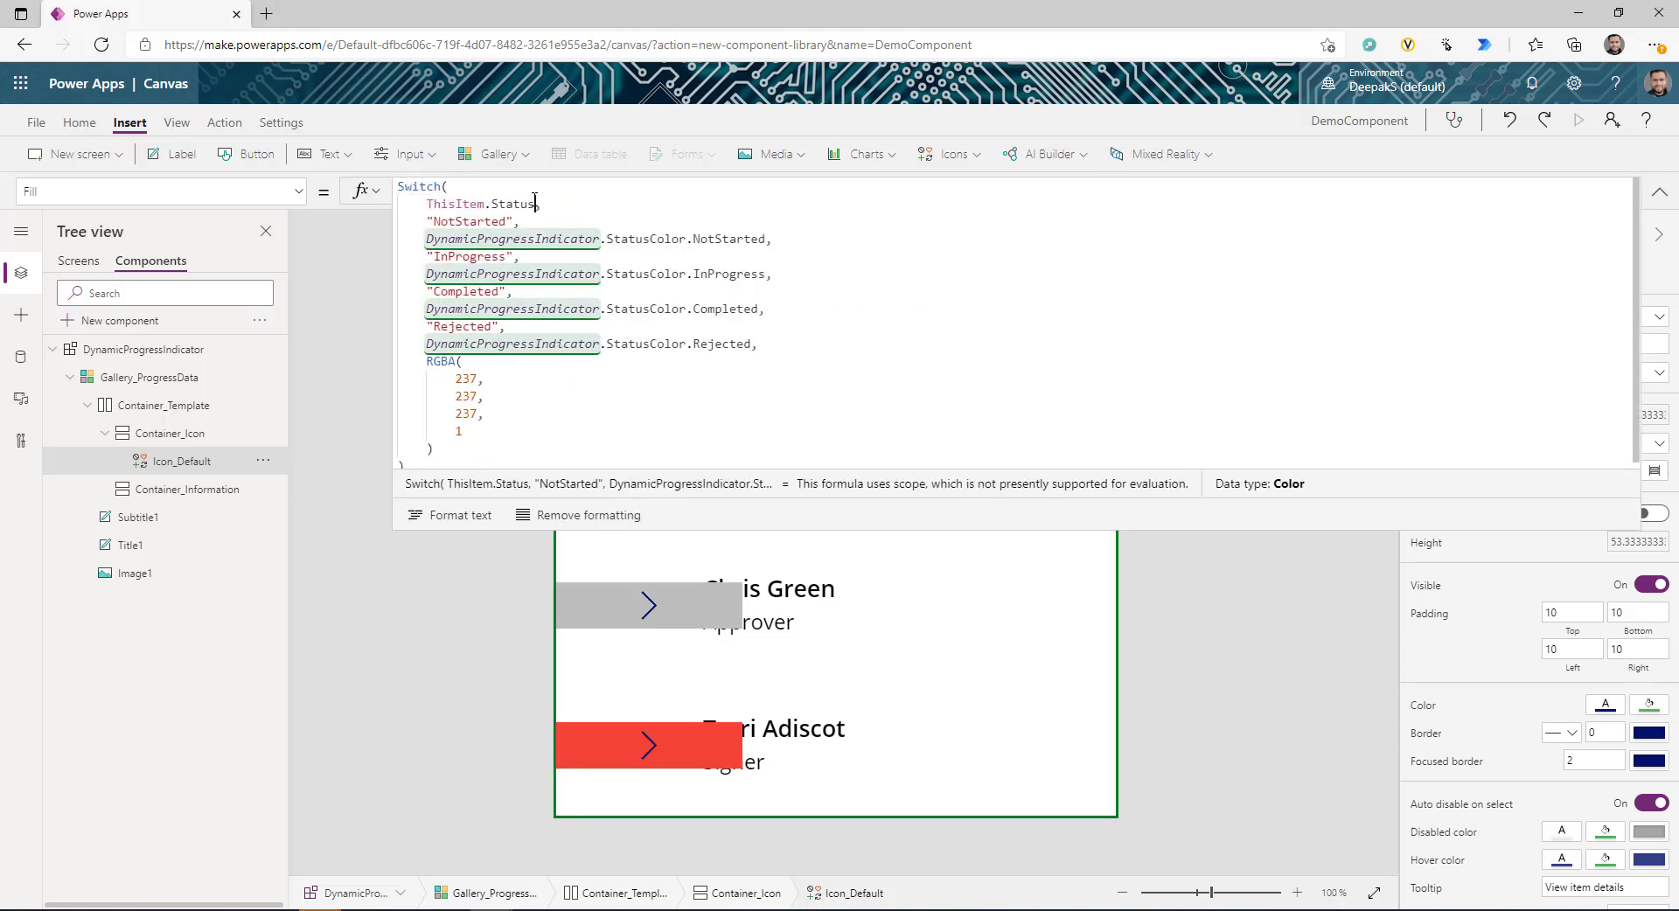
drag(426, 203, 552, 201)
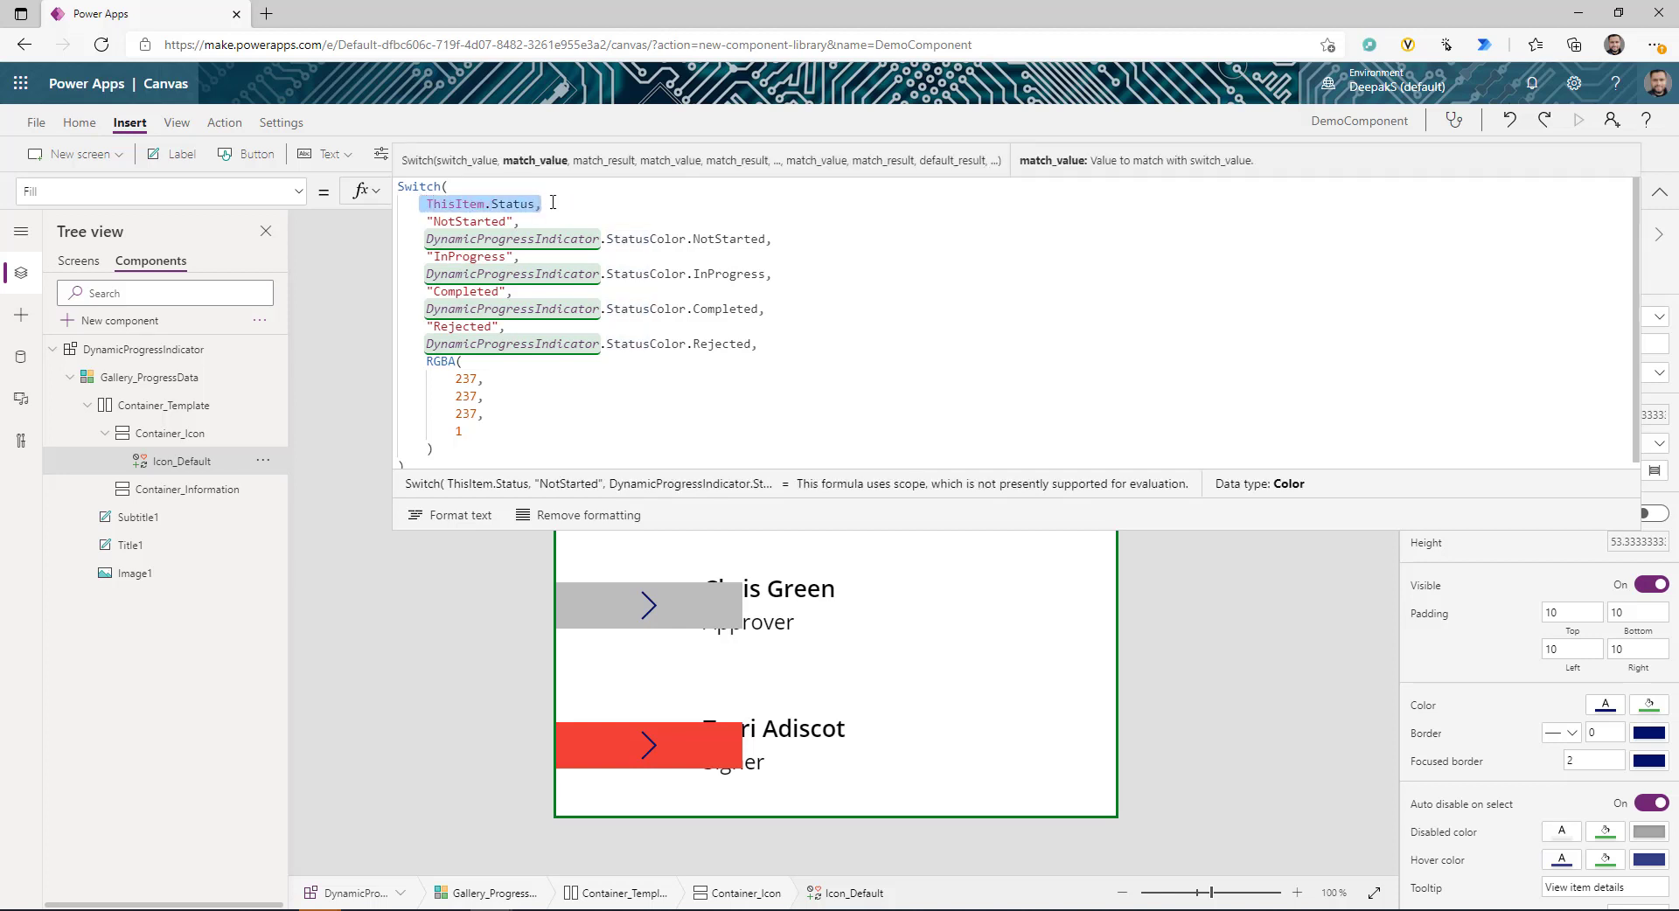
click(470, 223)
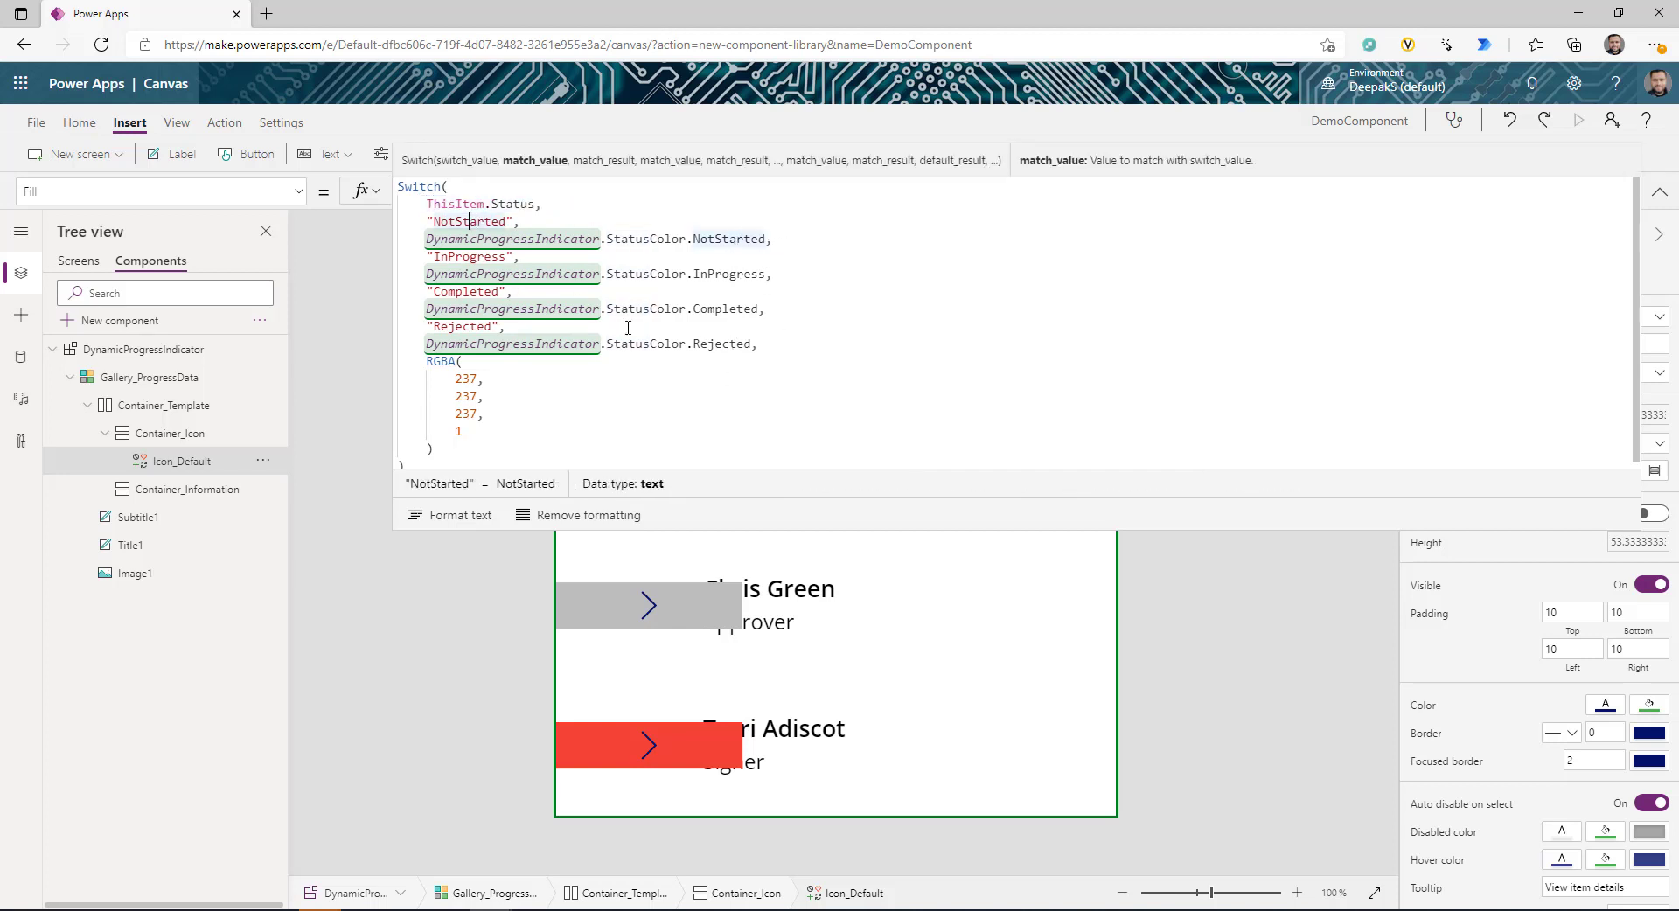
click(1659, 191)
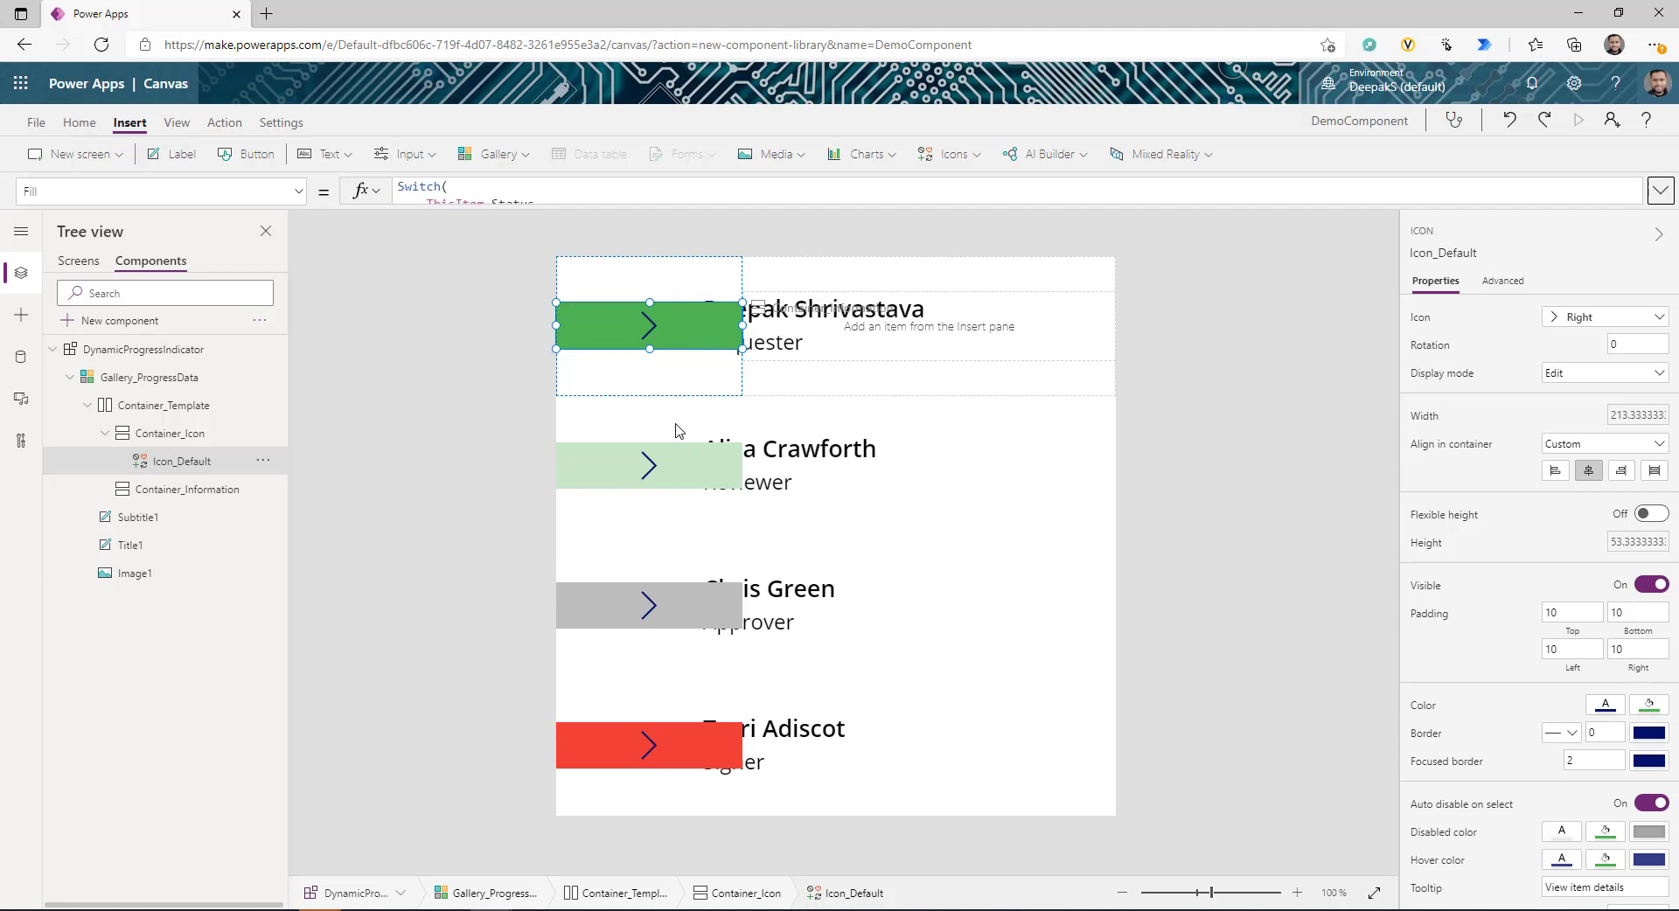
- Open Icon_Default's top padding value for editing
click(1564, 612)
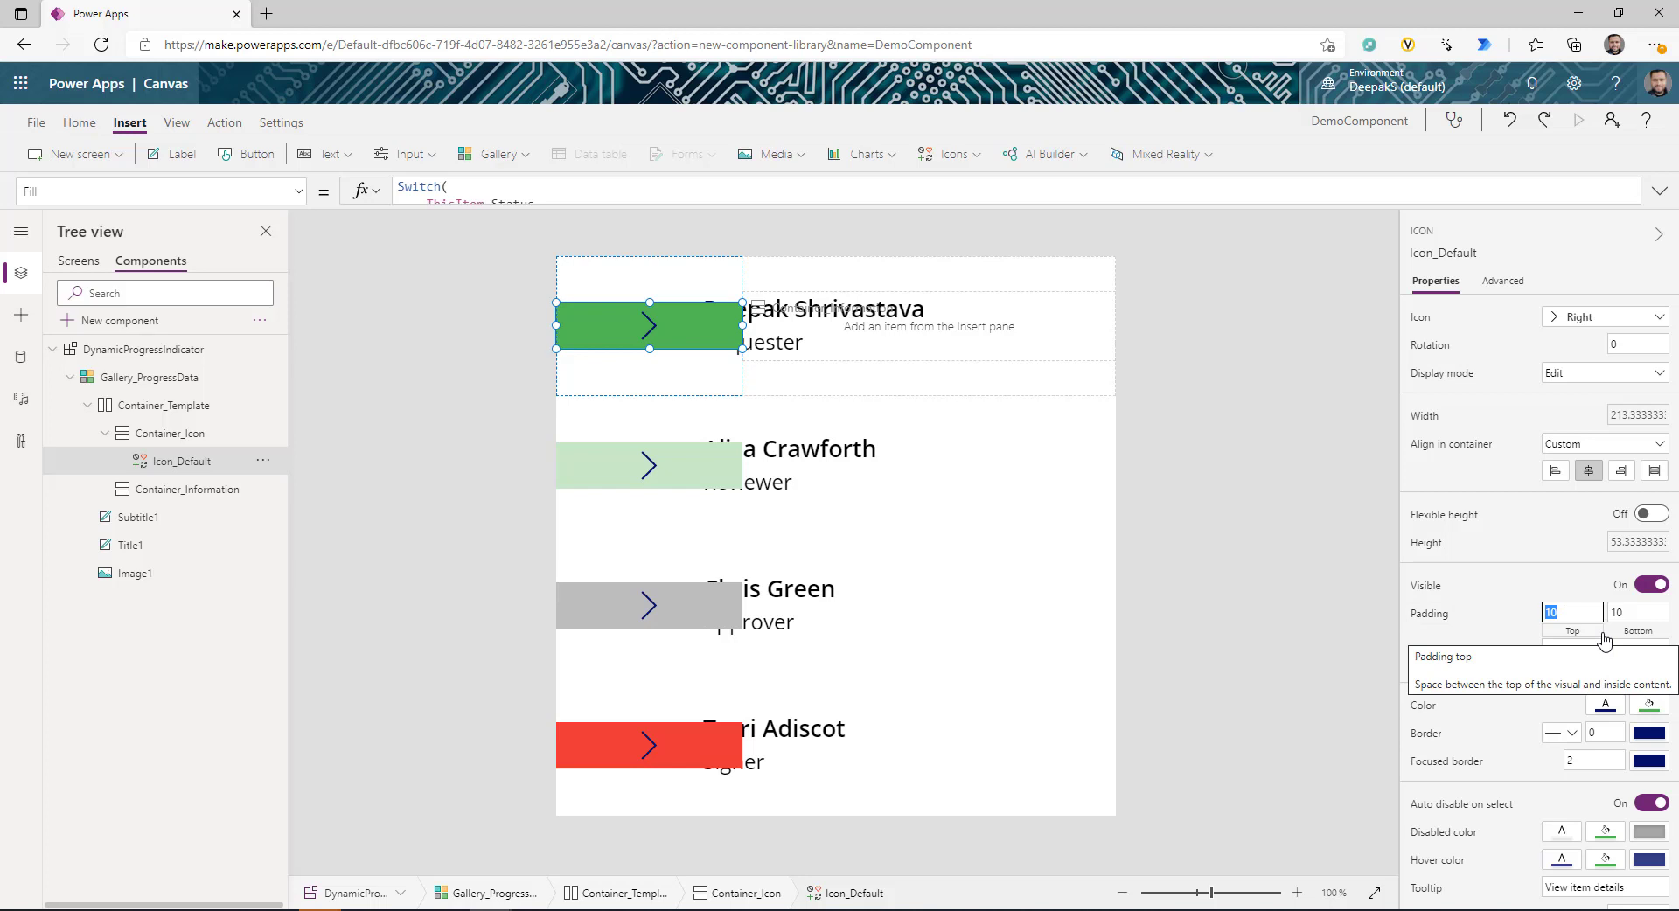
- Set Icon_Default's Icon property to a formatted Switch on ThisItem.Status returning Icon.Cancel for "Rejected" and Icon.Check for "Completed" and "InProgress"
click(1610, 318)
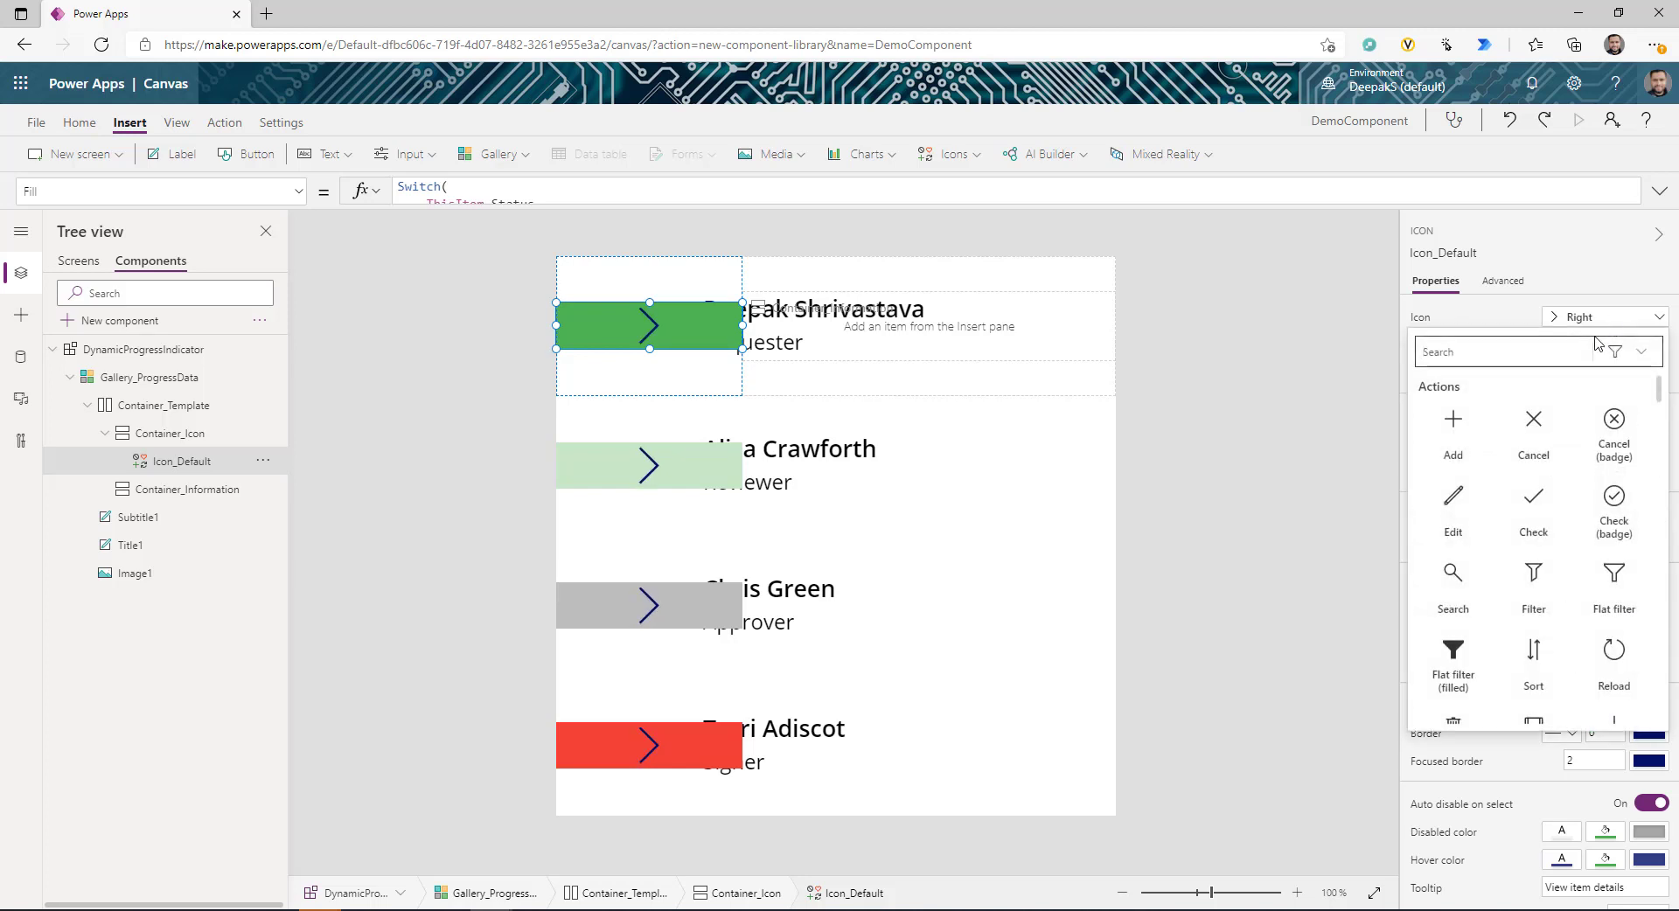
click(1534, 503)
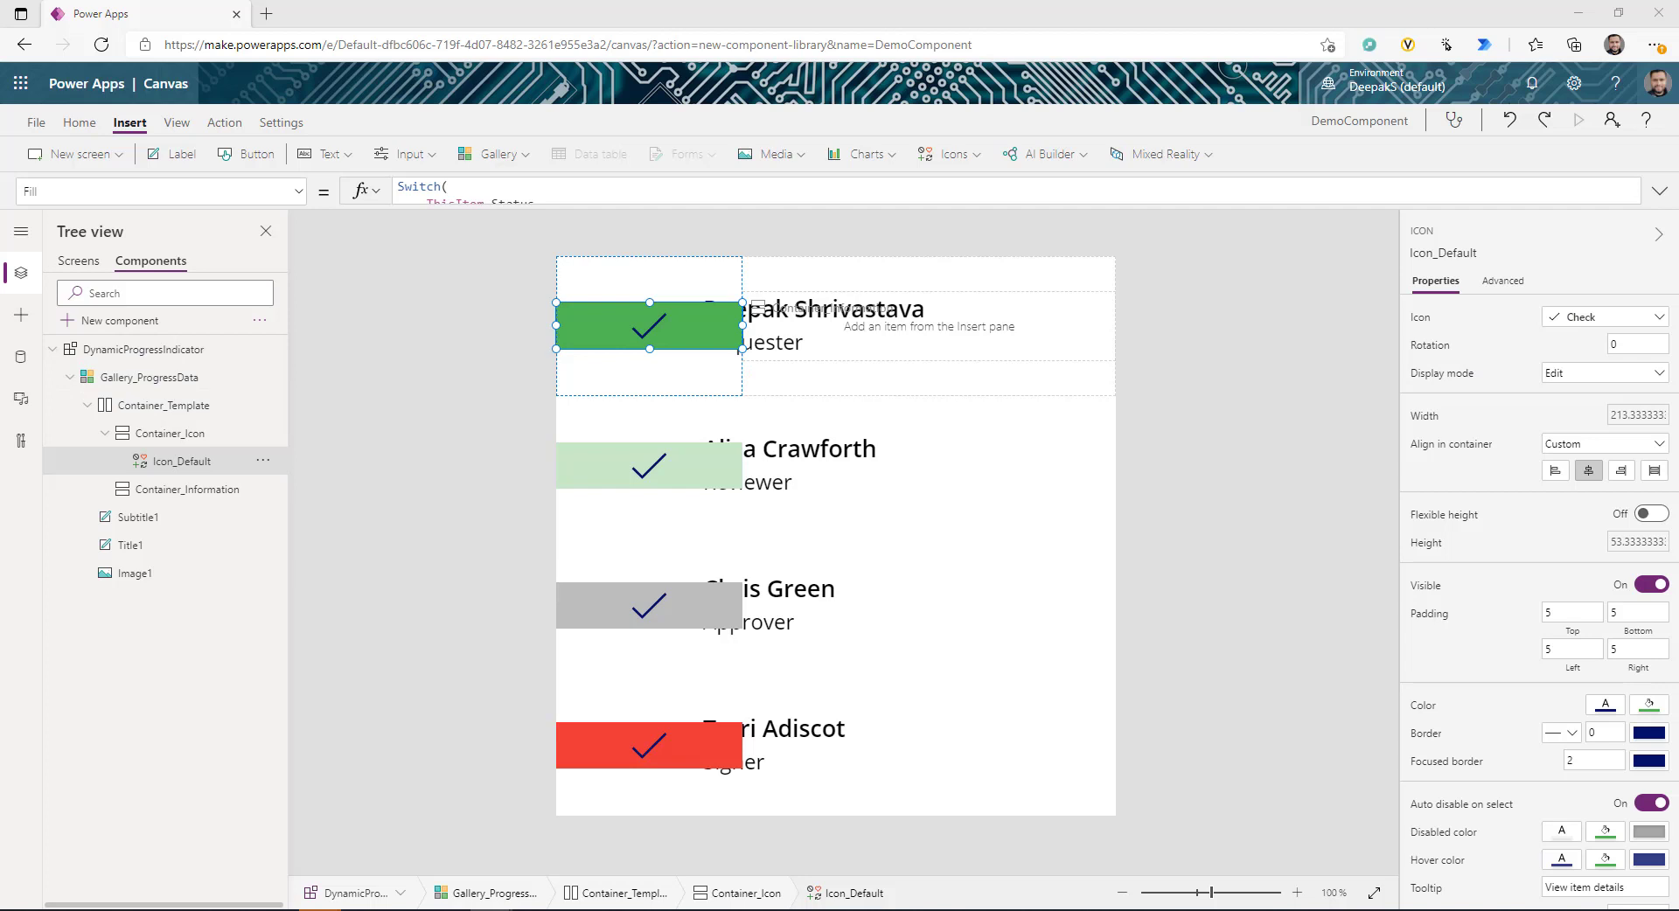
click(1428, 321)
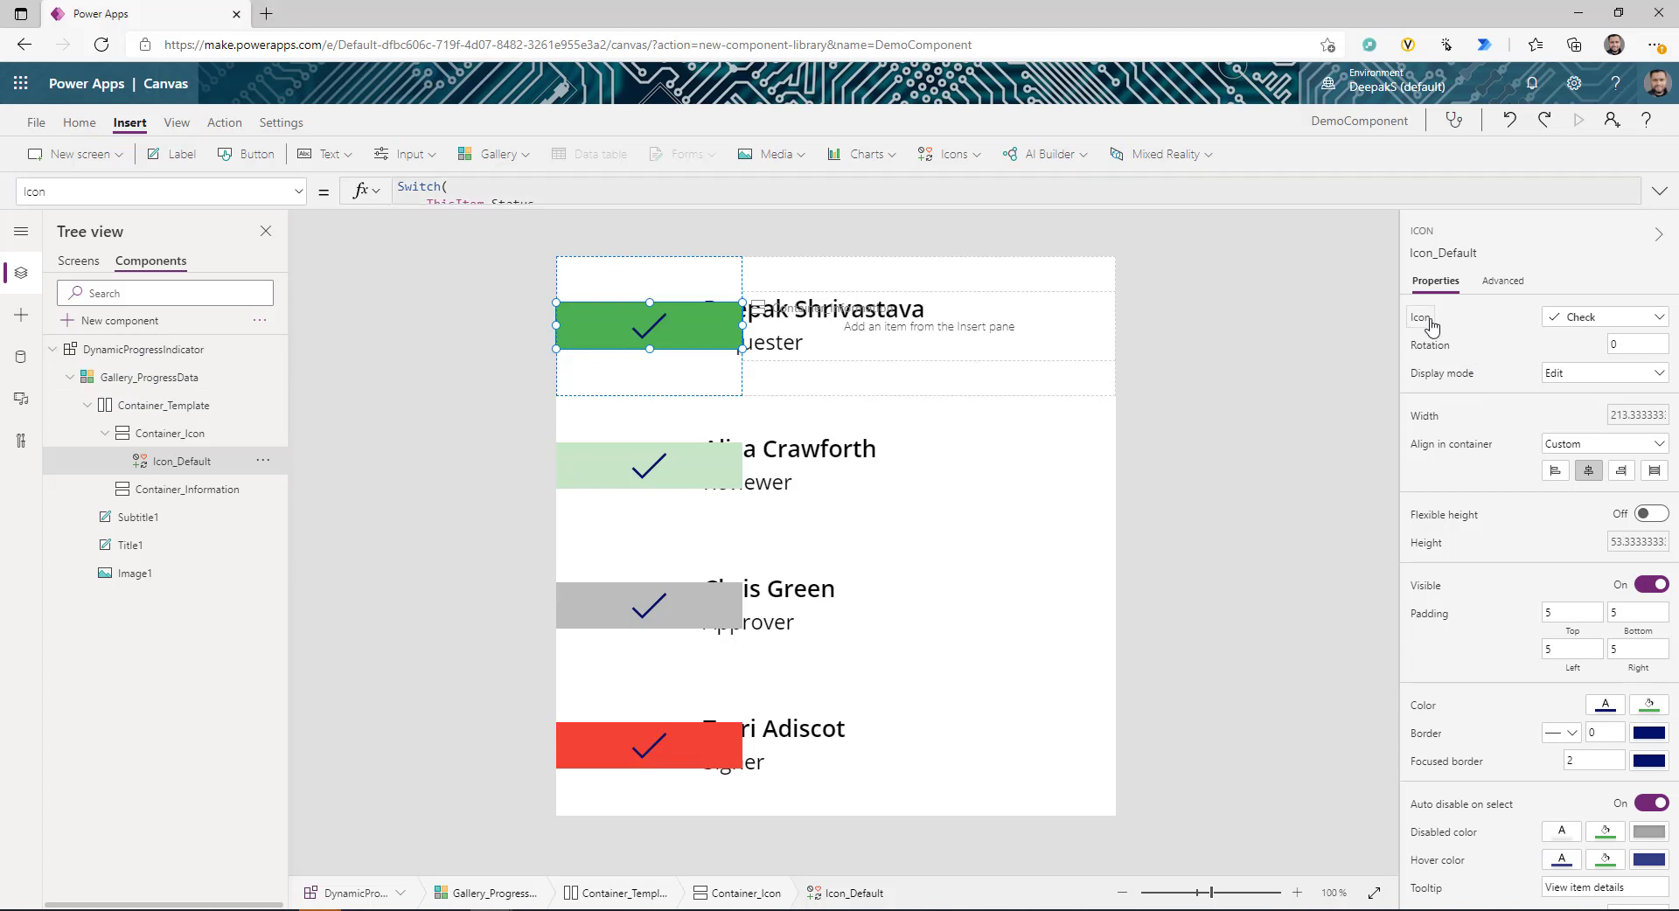
key(ctrl+a)
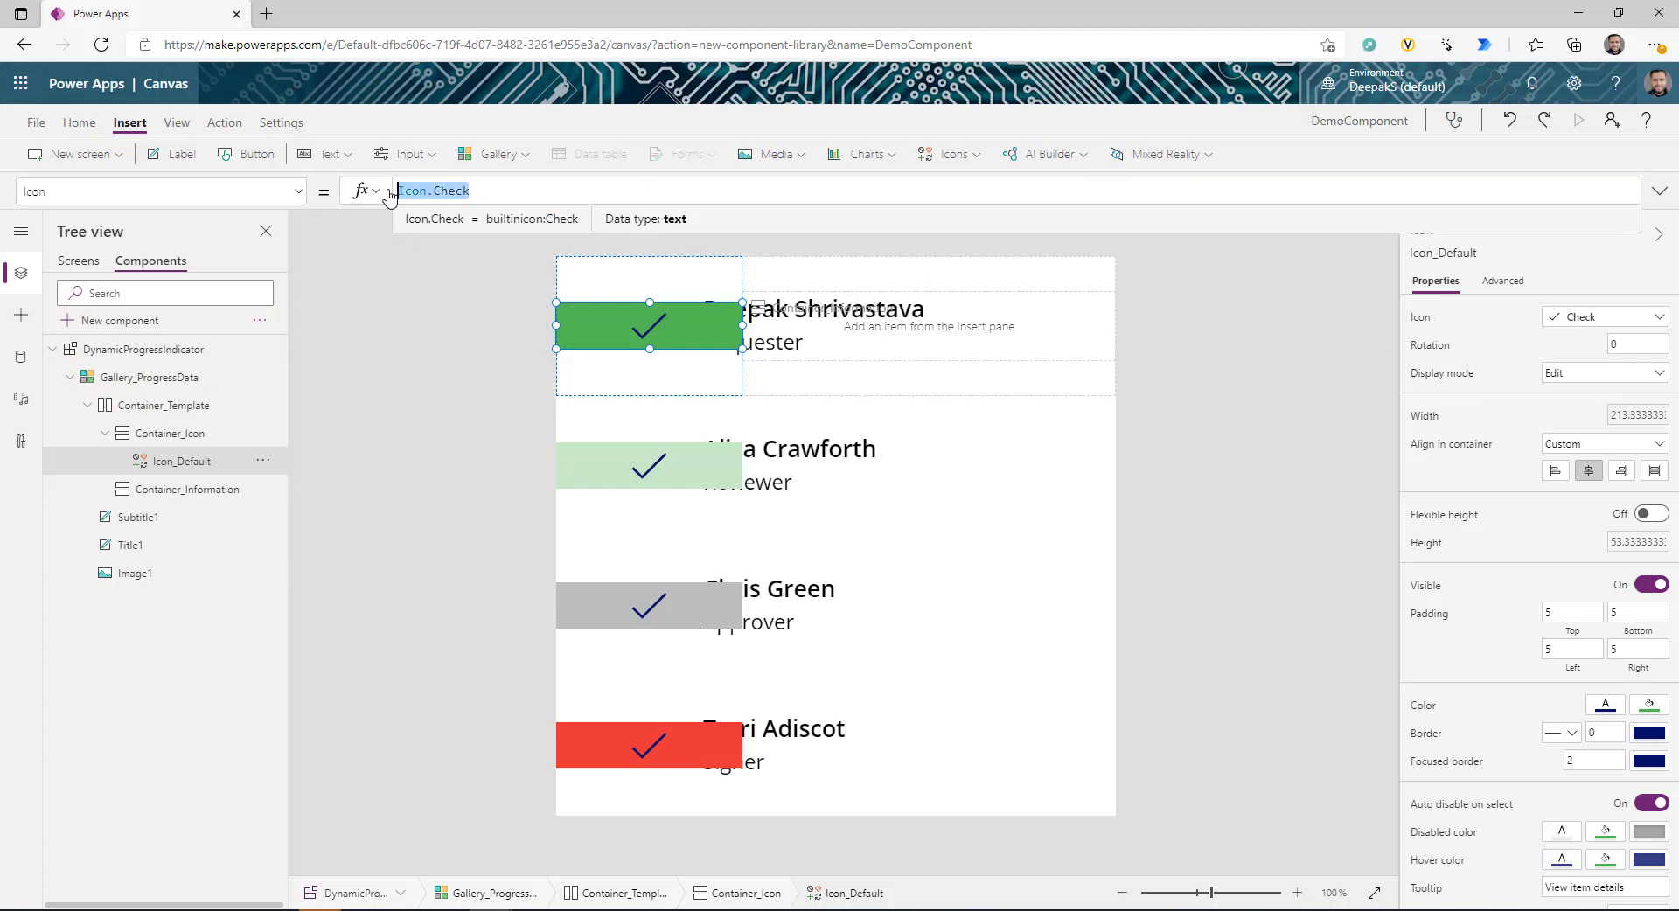
text(Switch(ThisItem.Status,"Rejected",Icon.Cancel,"Completed",Icon.Check,"InProgress",Icon.Check))
click(1659, 191)
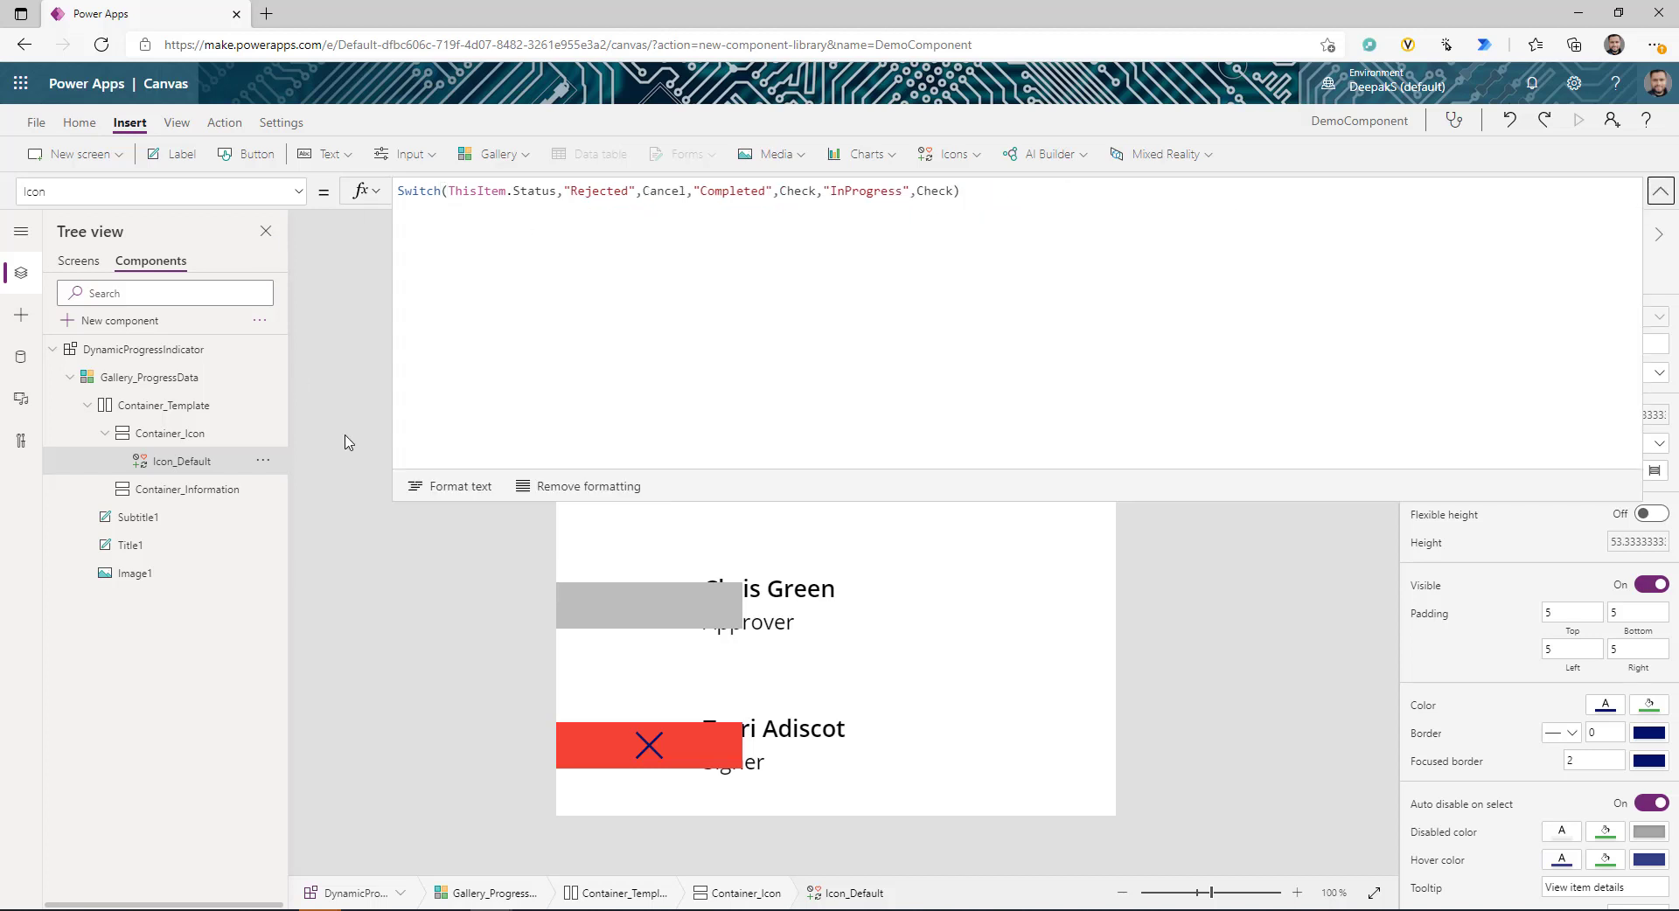
click(441, 486)
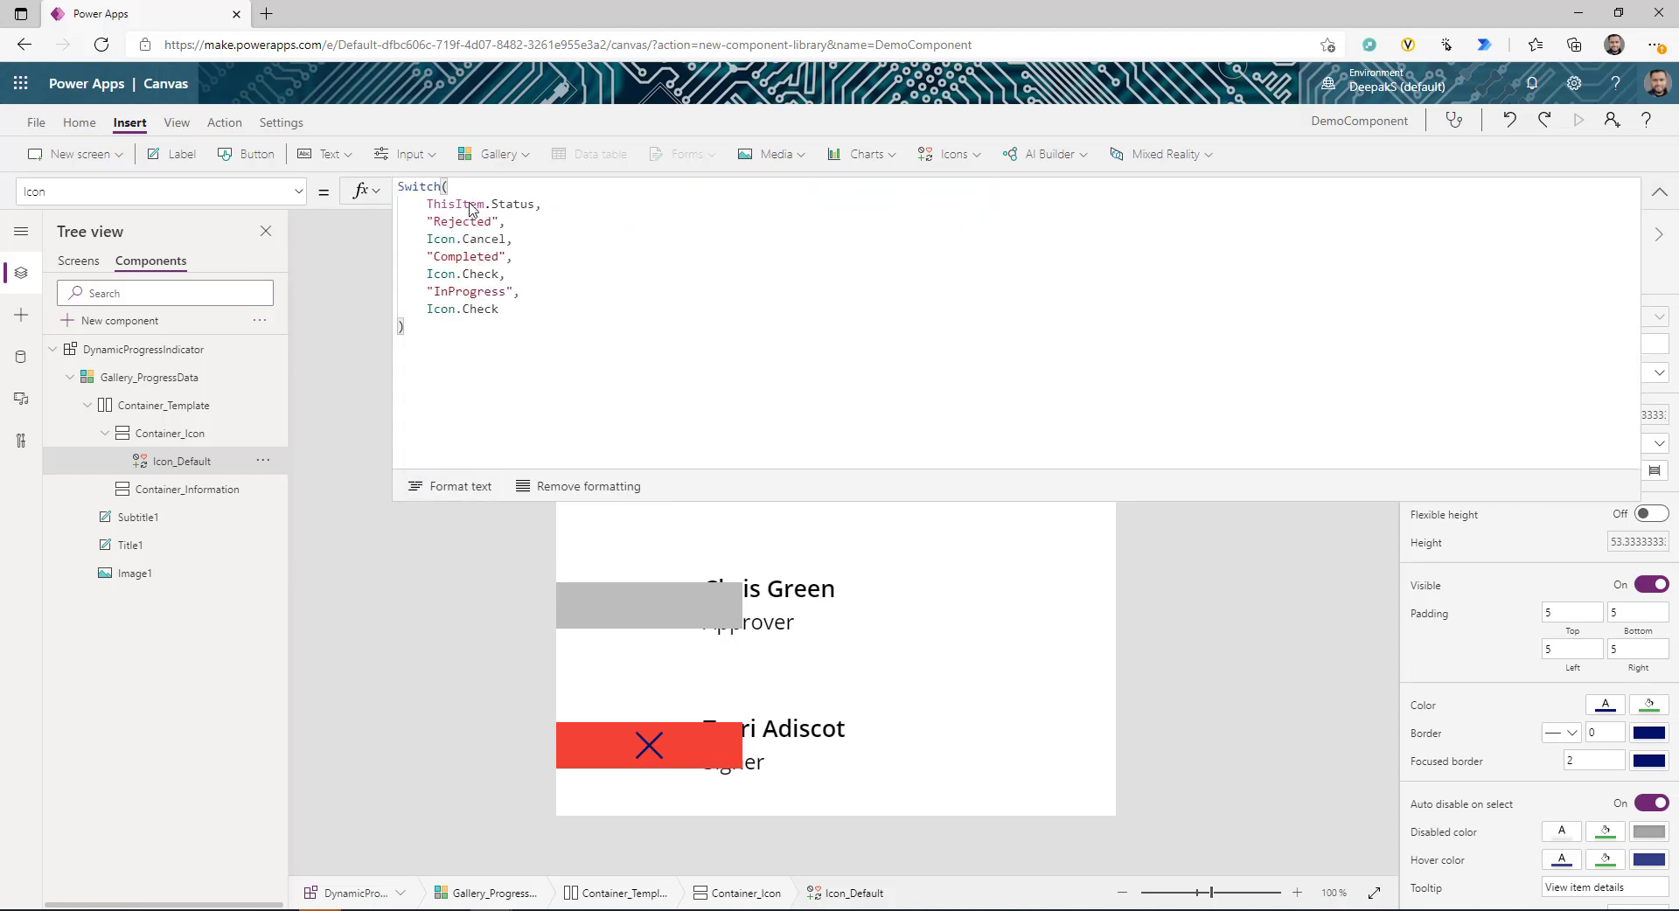
click(440, 240)
click(483, 240)
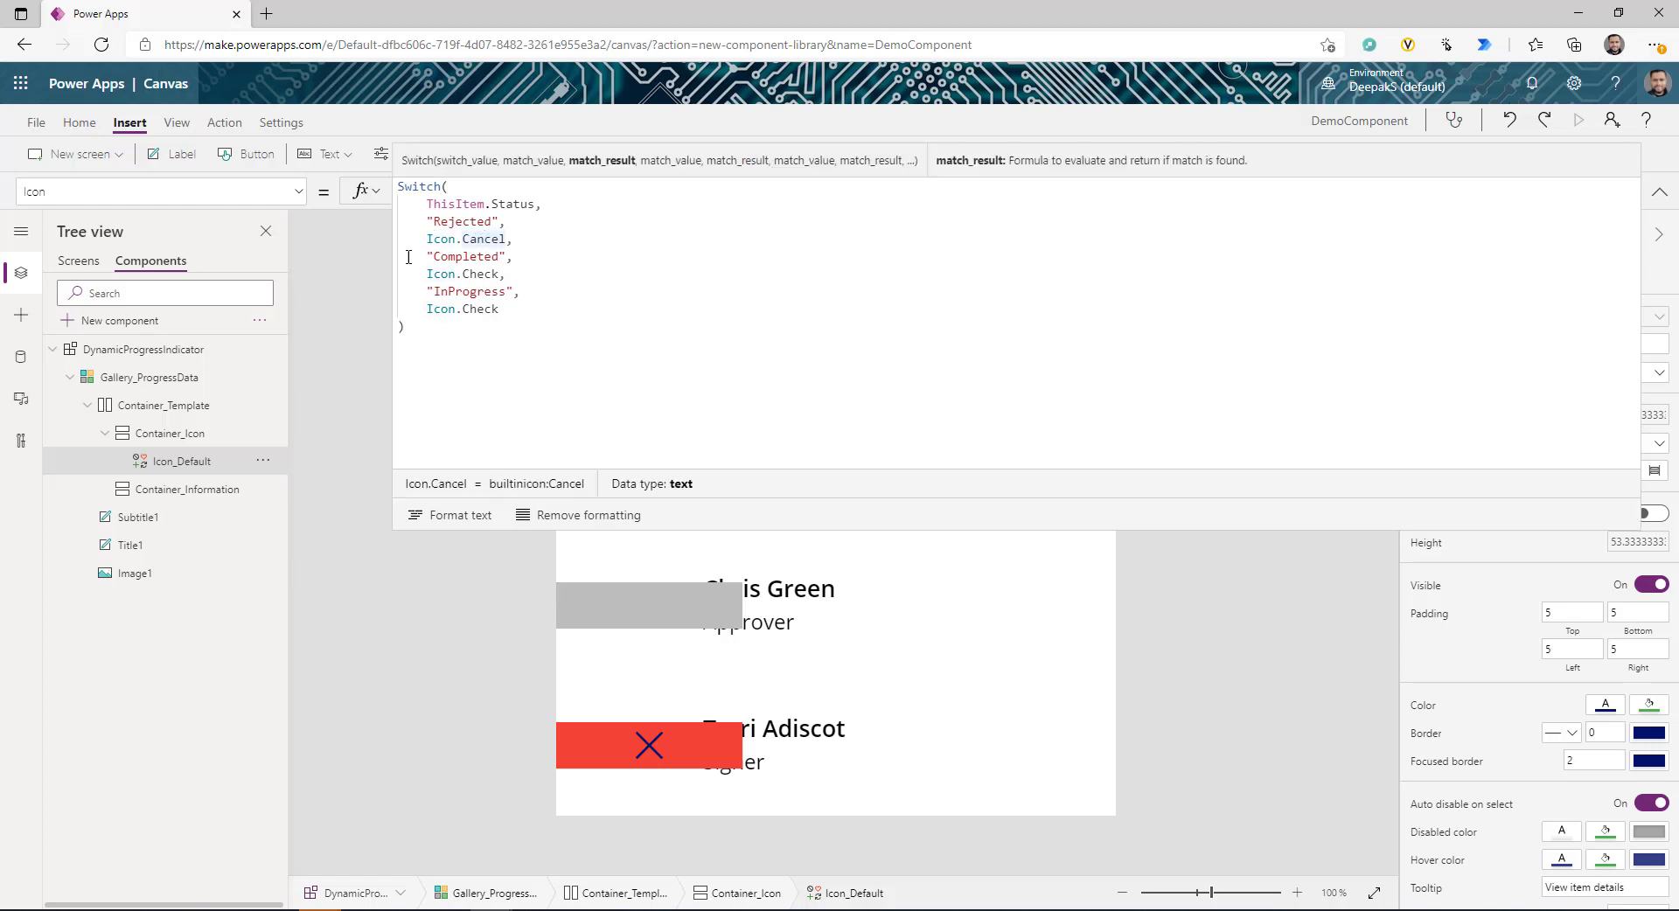
double_click(483, 274)
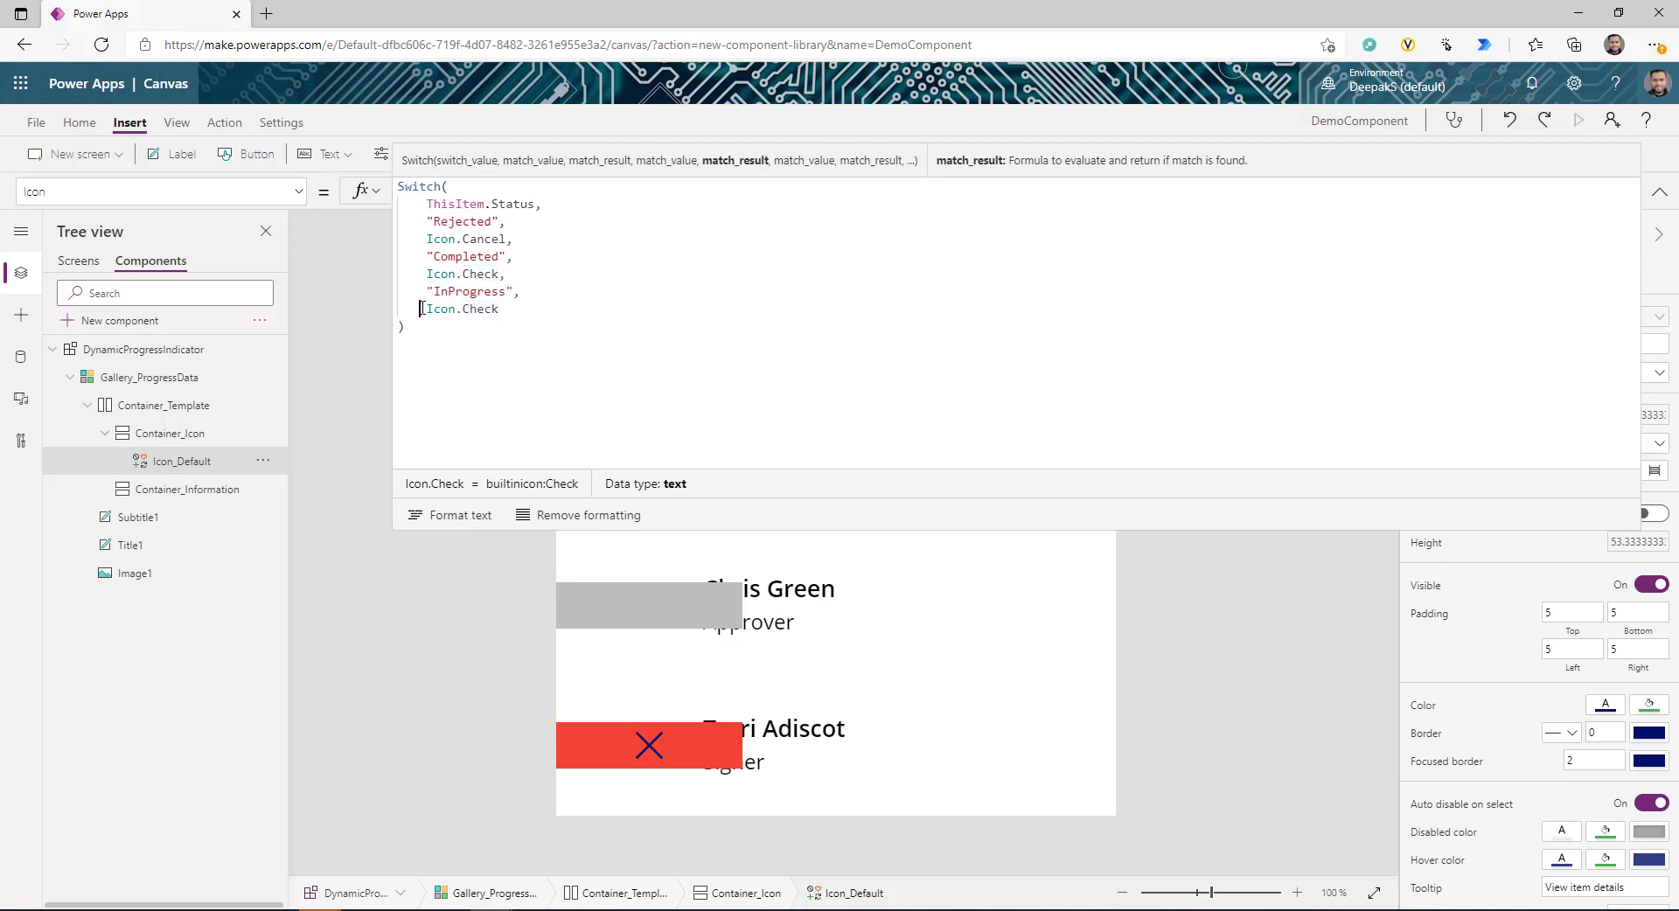
drag(426, 309, 499, 309)
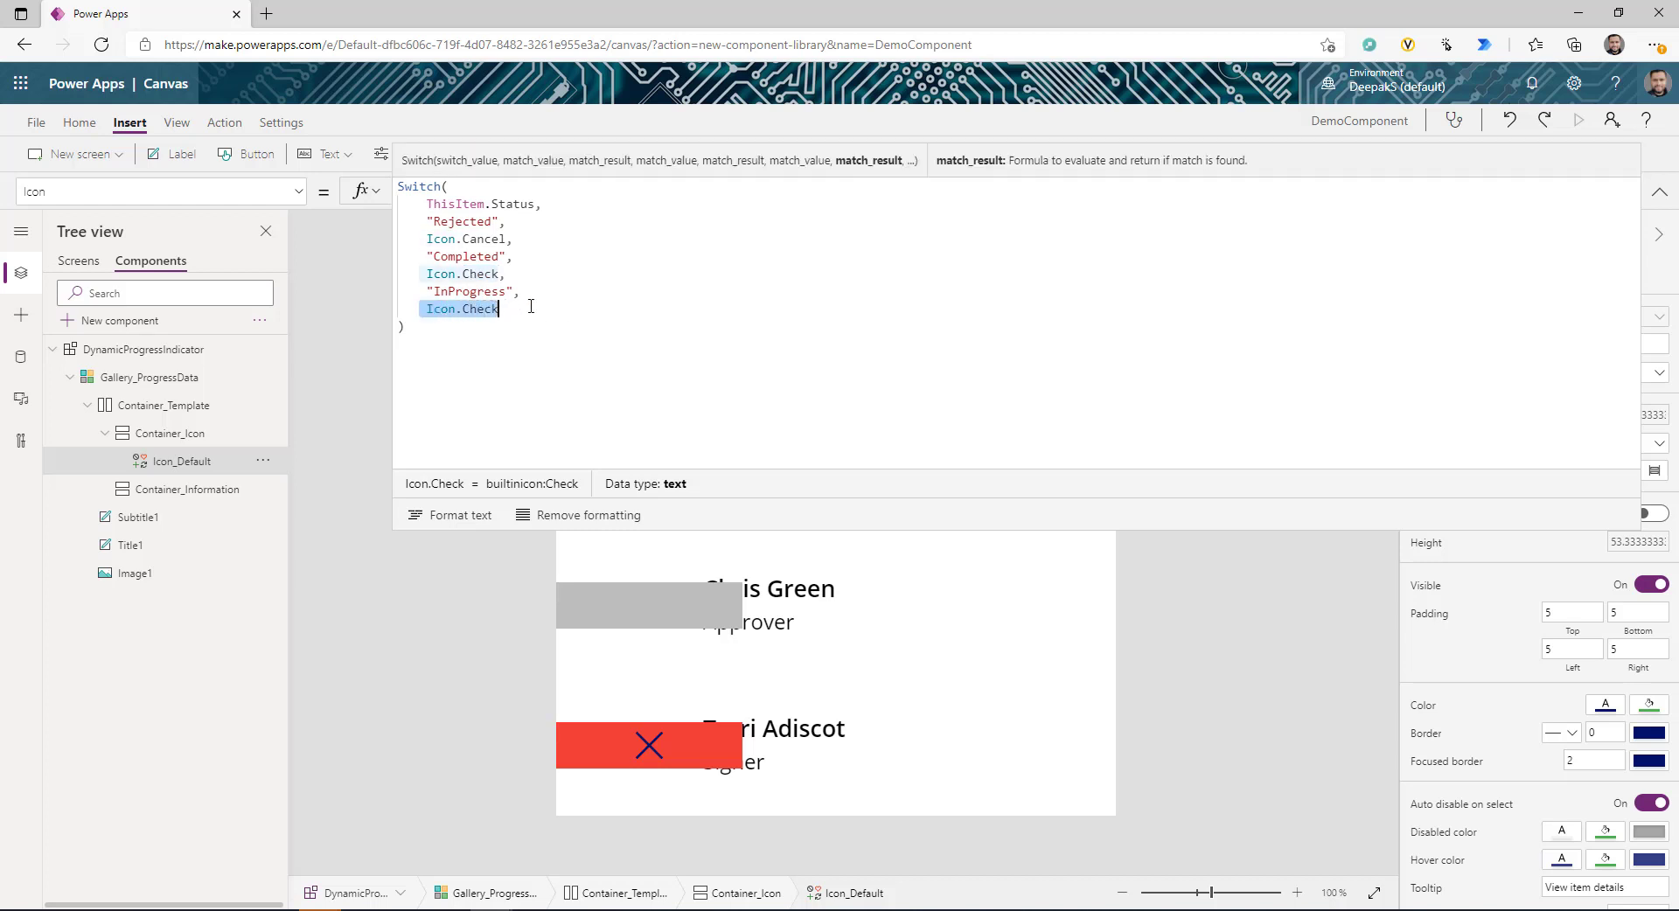
click(1659, 191)
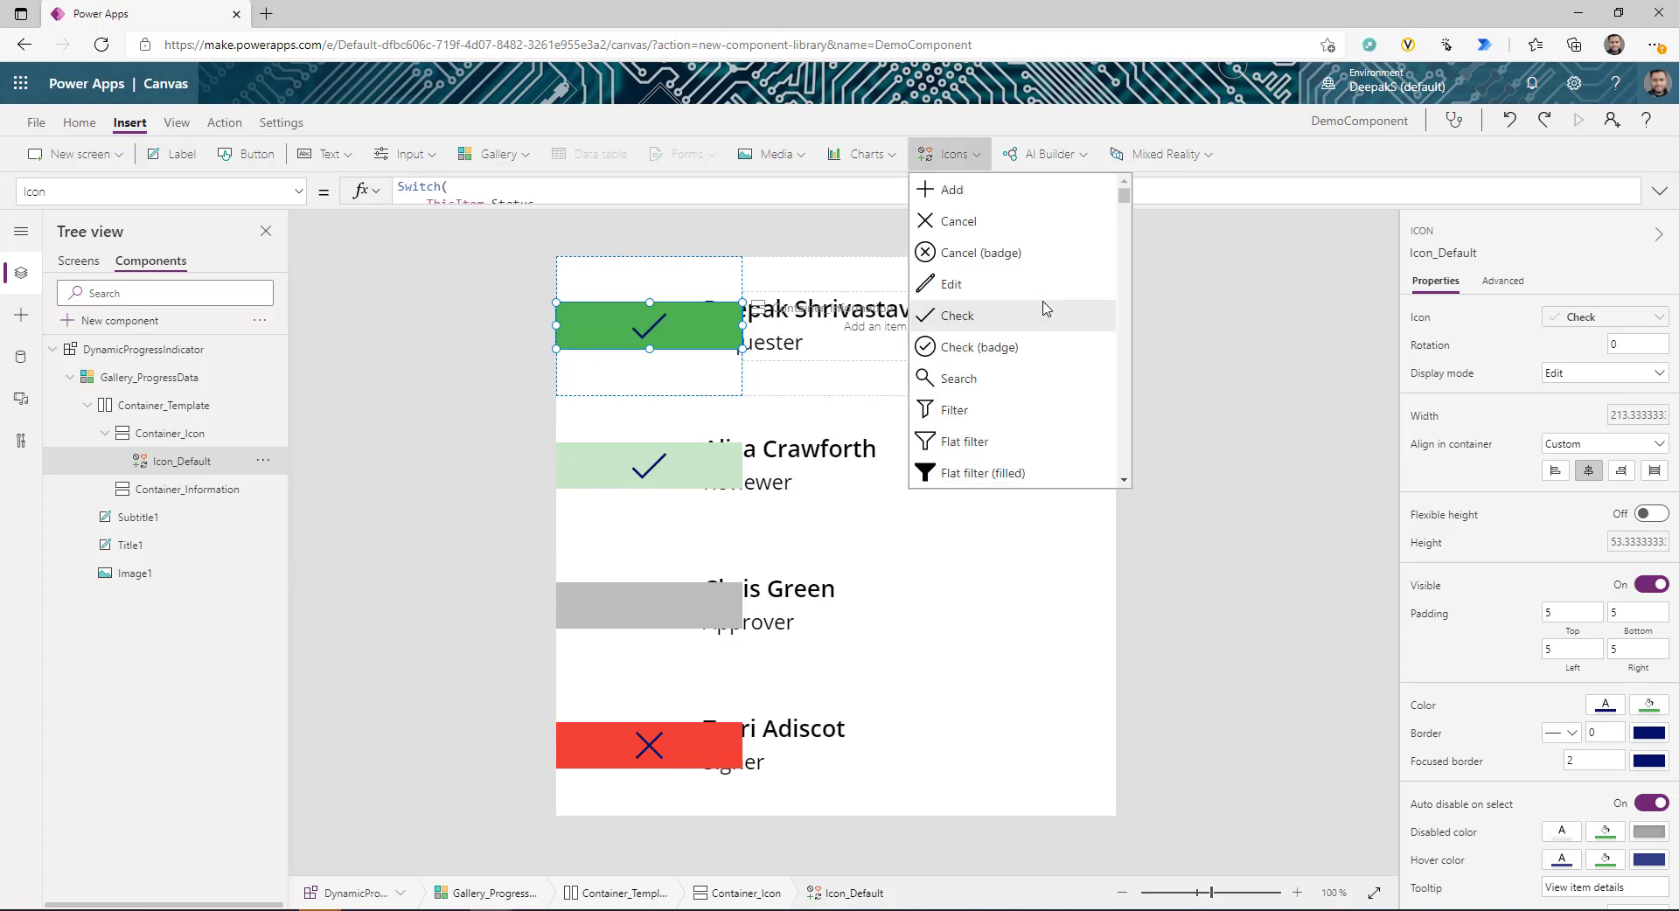
- Insert two Rectangle shapes into Container_Icon below Icon_Default
scroll(1109, 411, down, 10)
scroll(1109, 411, down, 15)
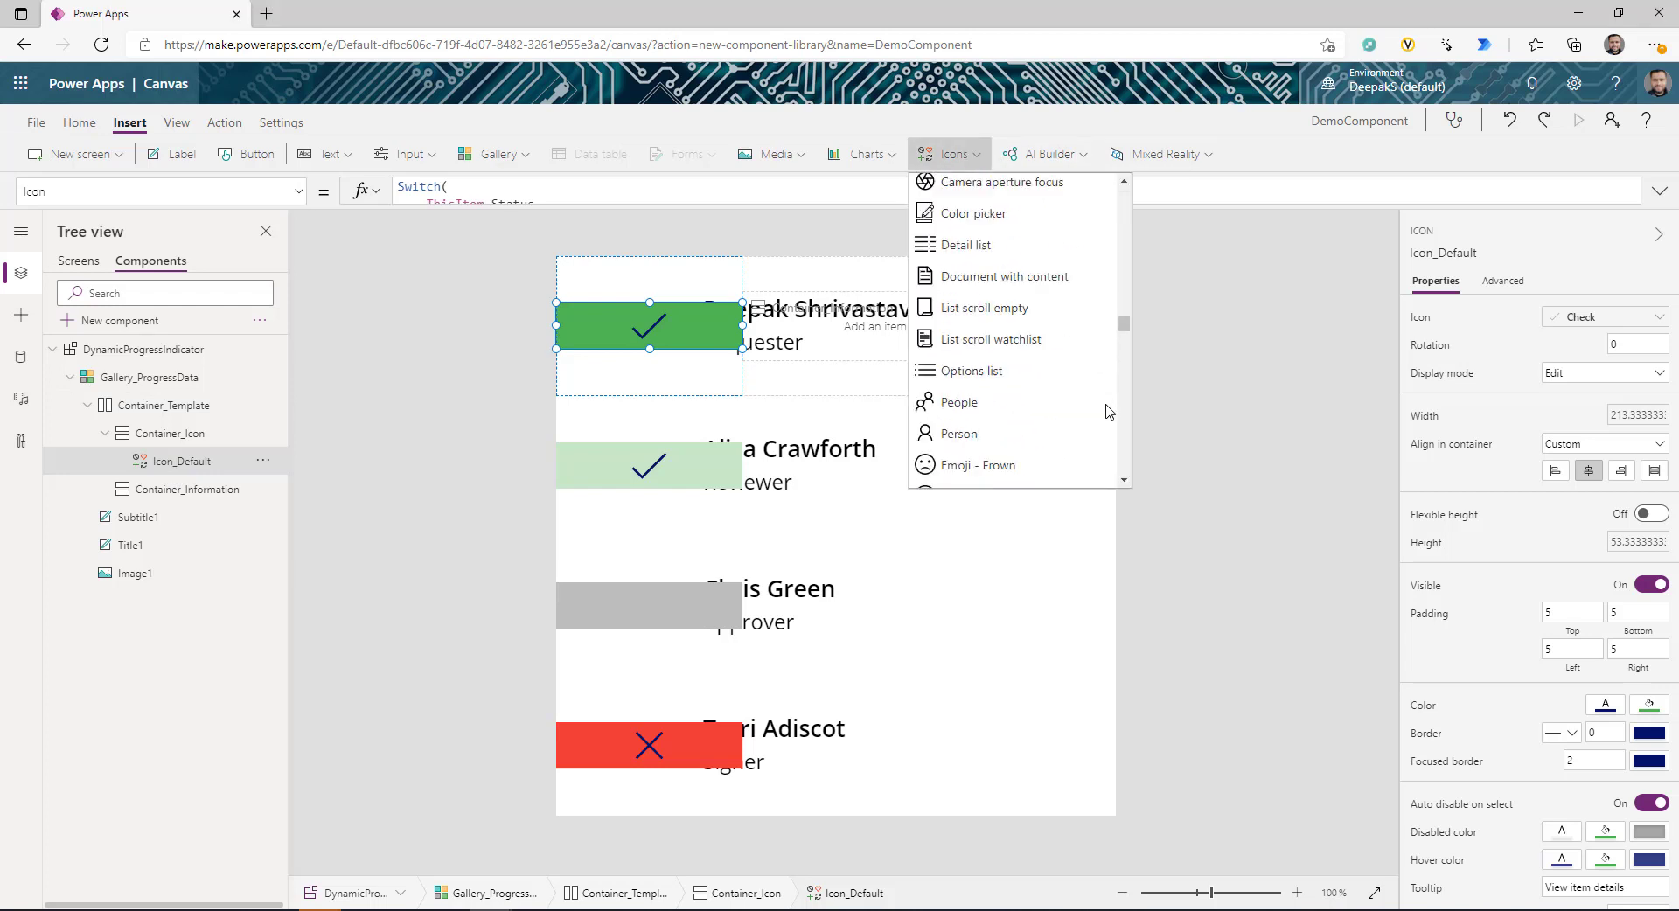
scroll(988, 385, up, 3)
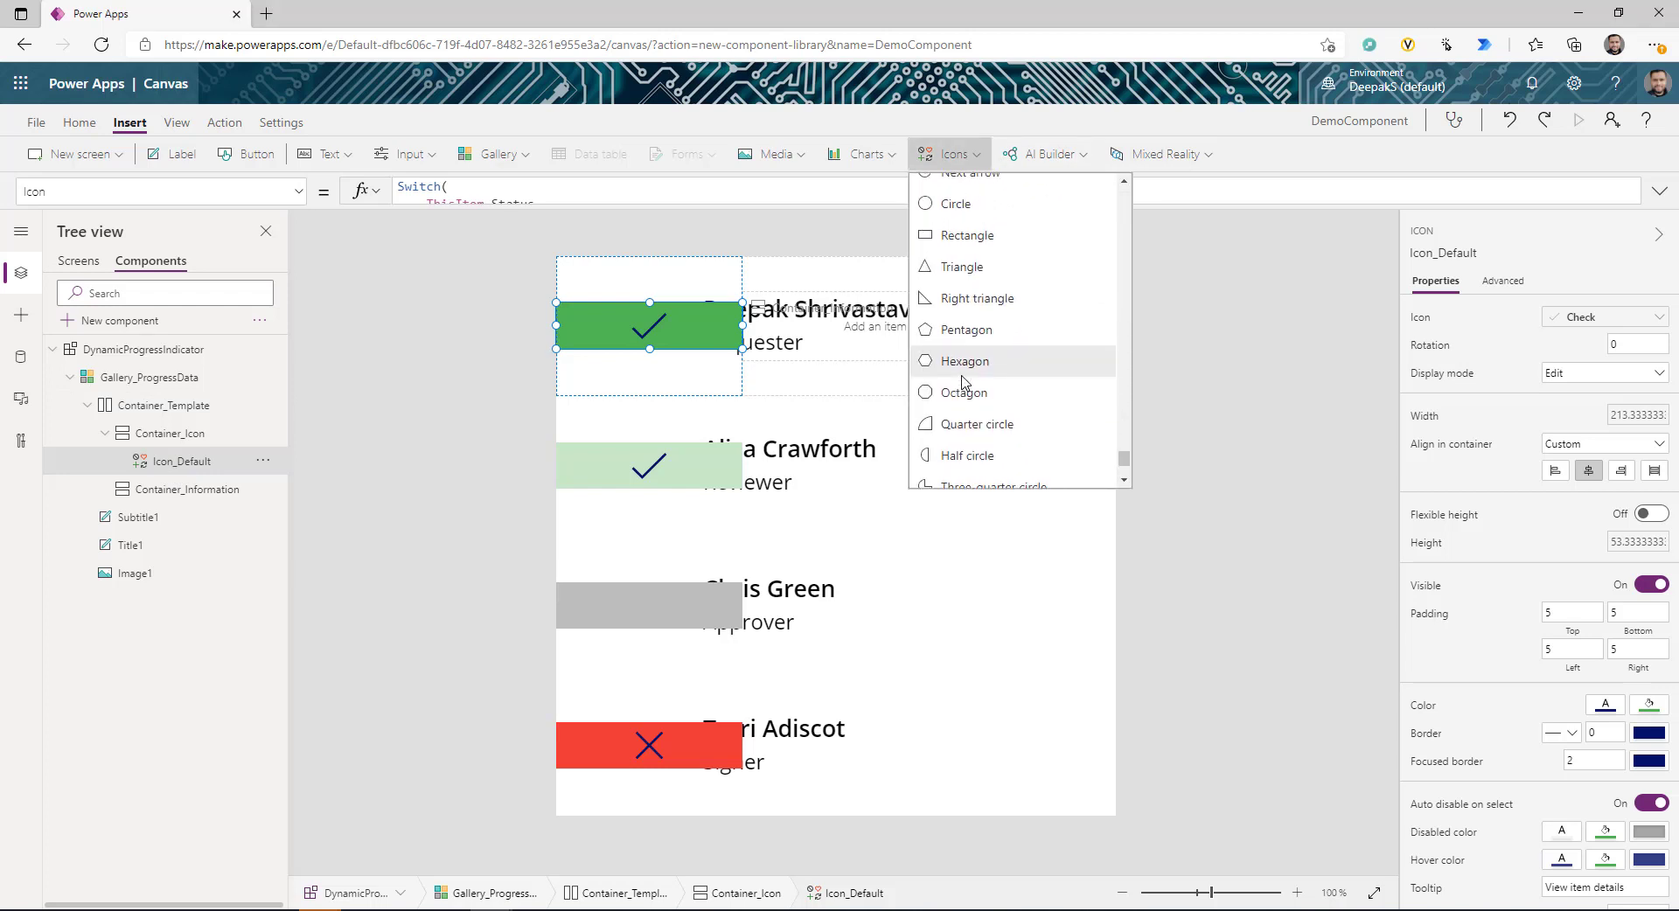
click(962, 240)
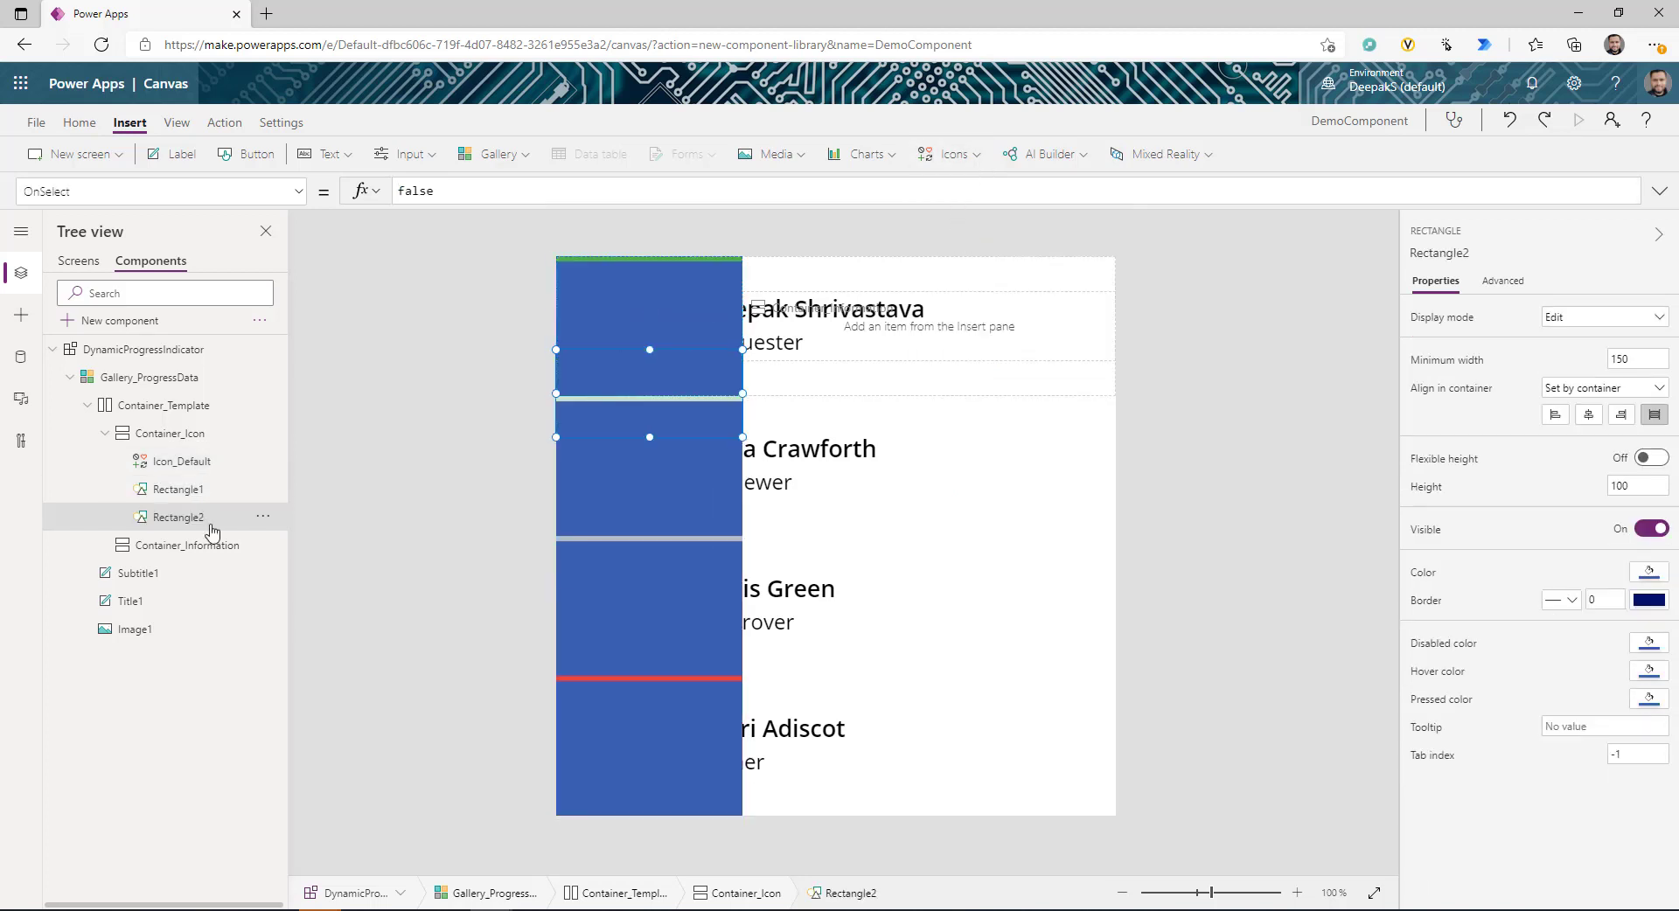
- Rename Rectangle1 in Container_Icon as StartLine
click(224, 492)
click(266, 496)
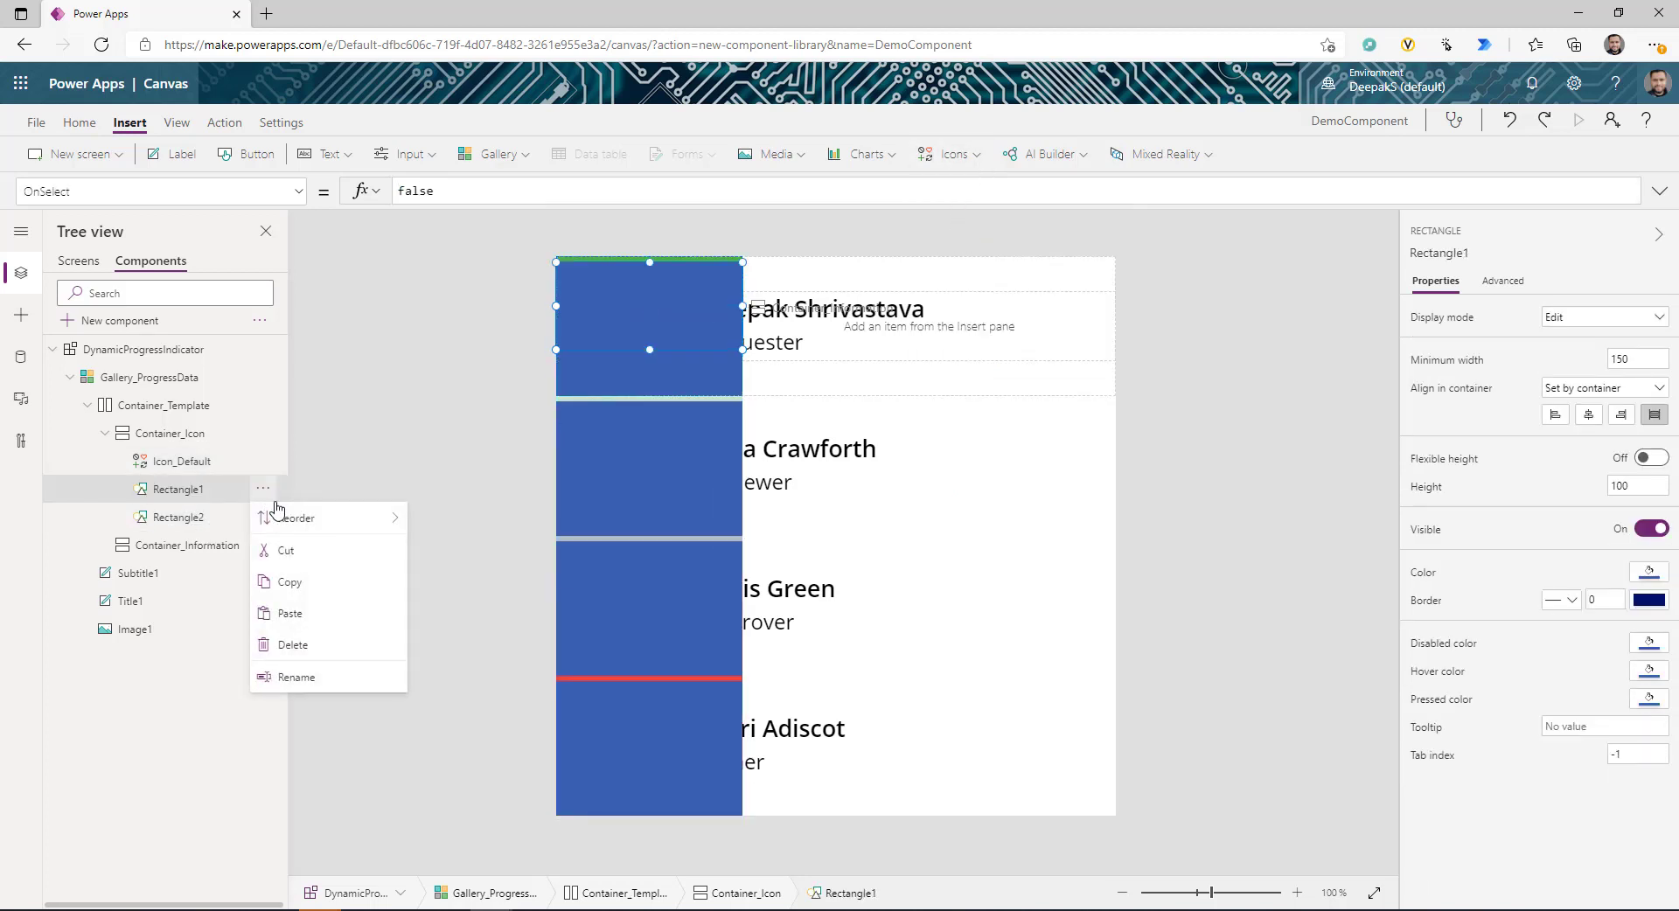
click(291, 681)
key(ctrl+v)
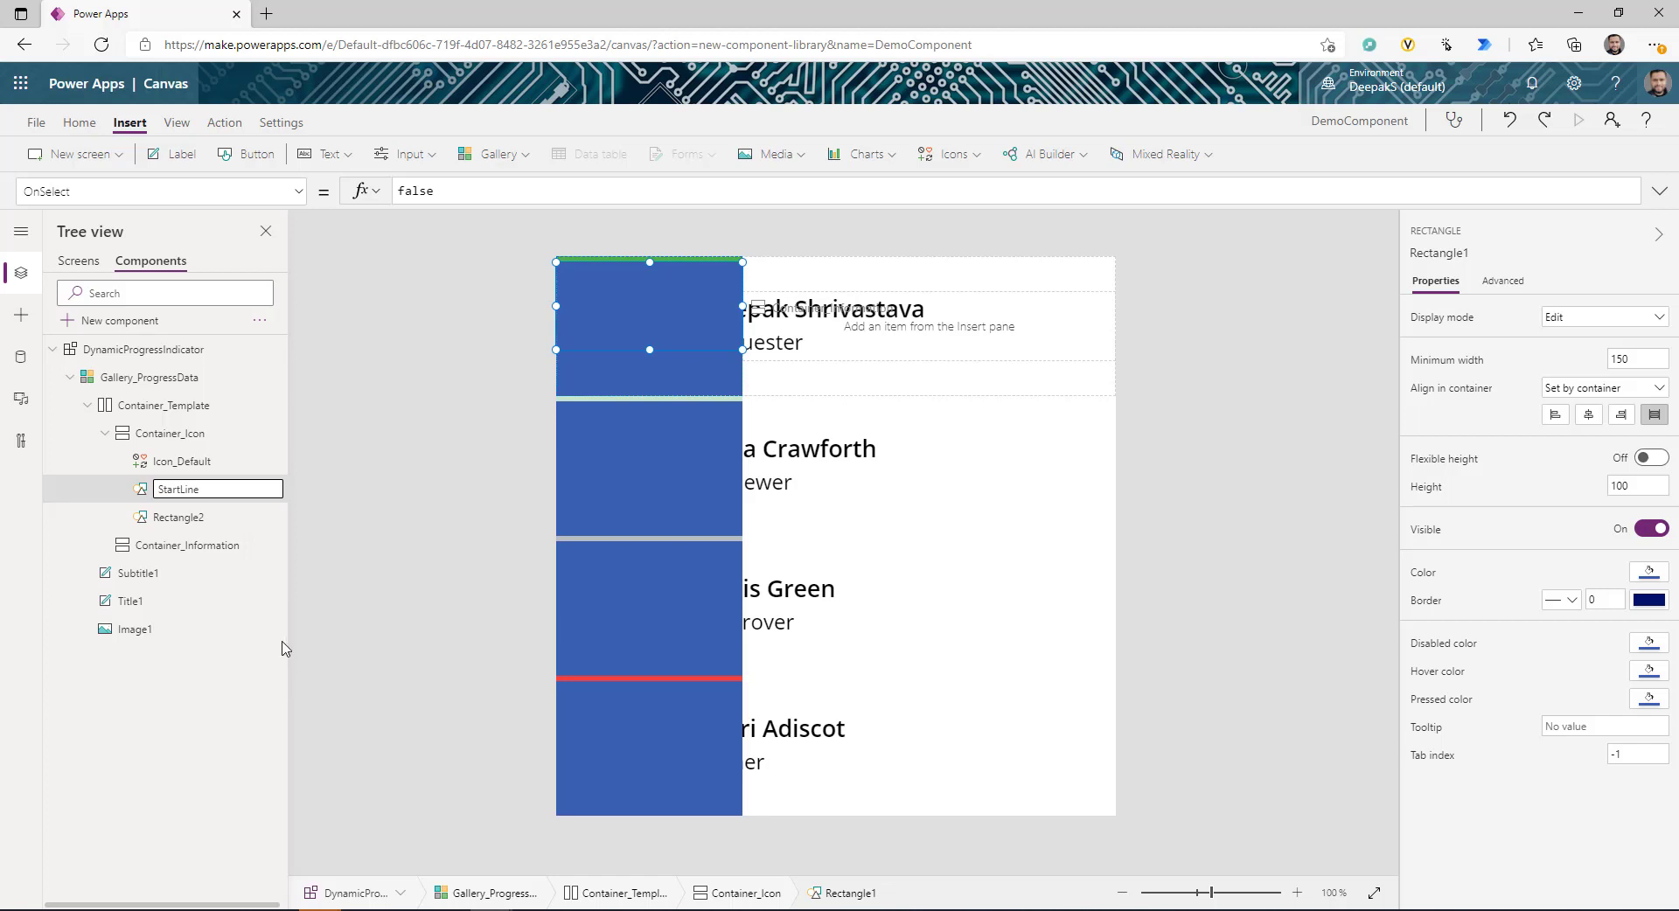
click(220, 522)
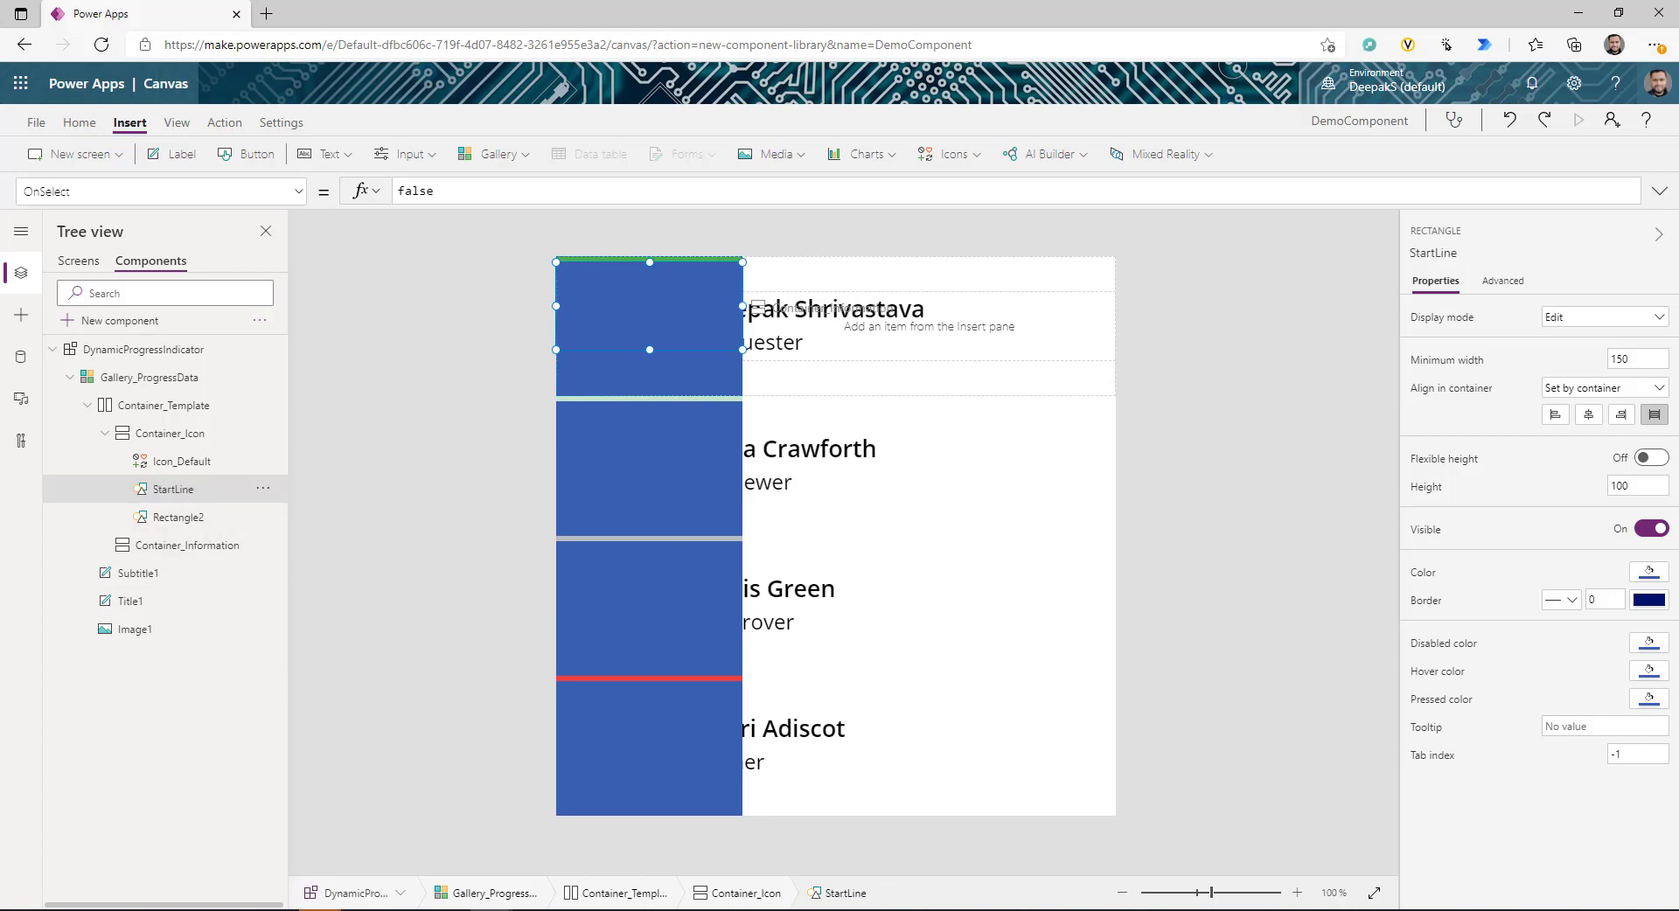
- Rename Rectangle2 in Container_Icon as EndLine
click(255, 519)
click(262, 517)
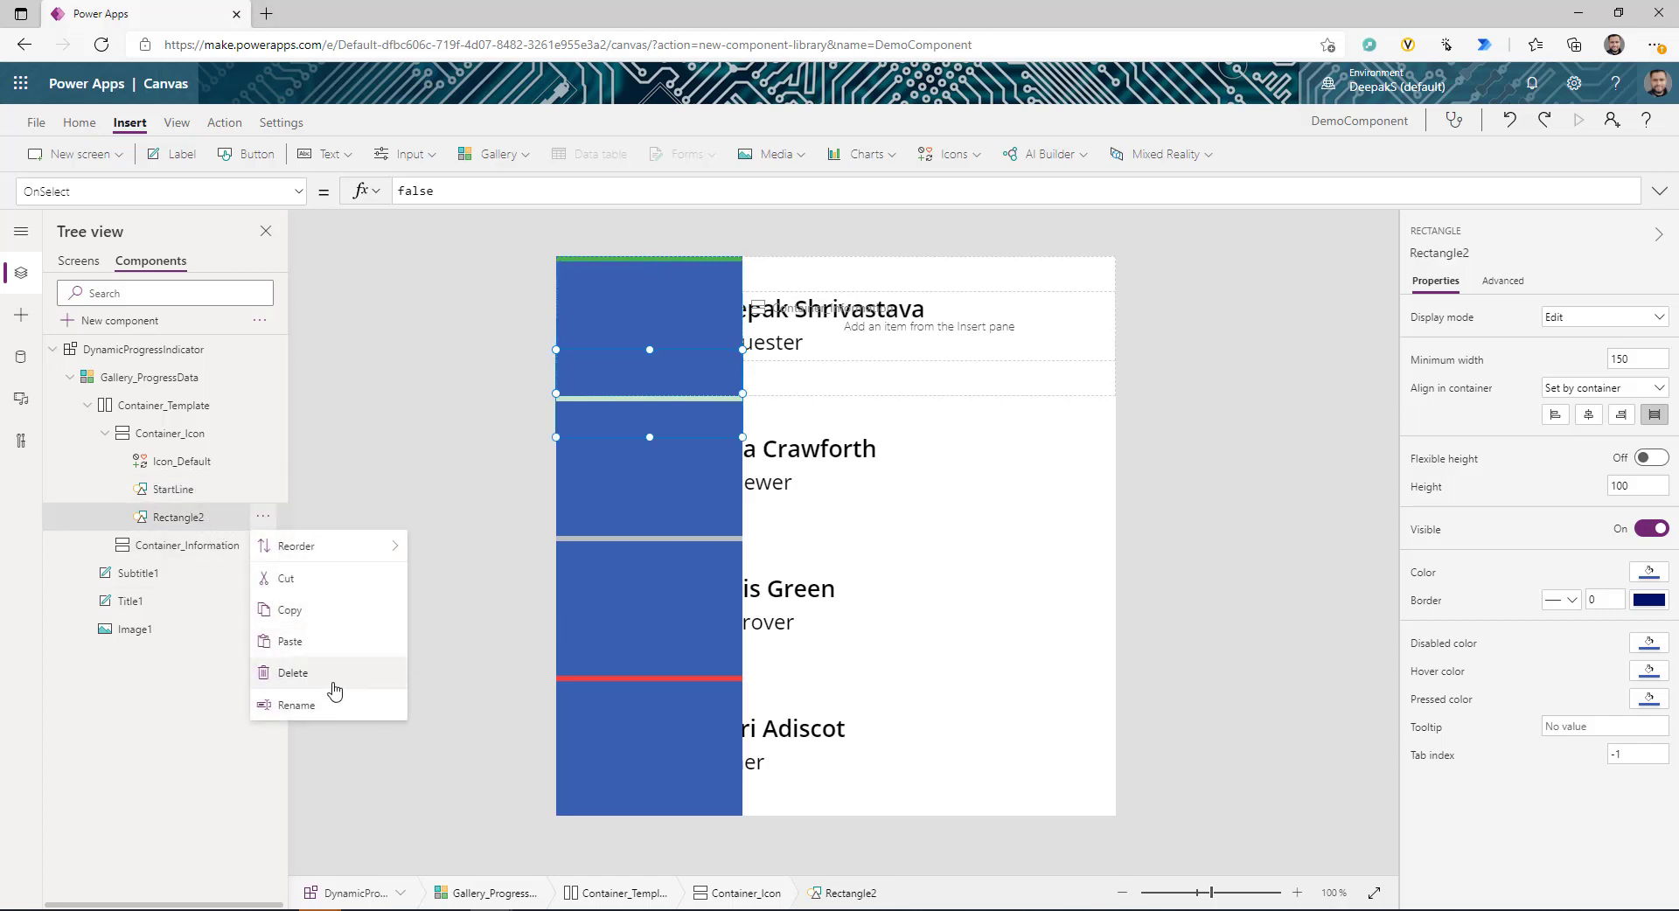
click(317, 708)
text(EndLine)
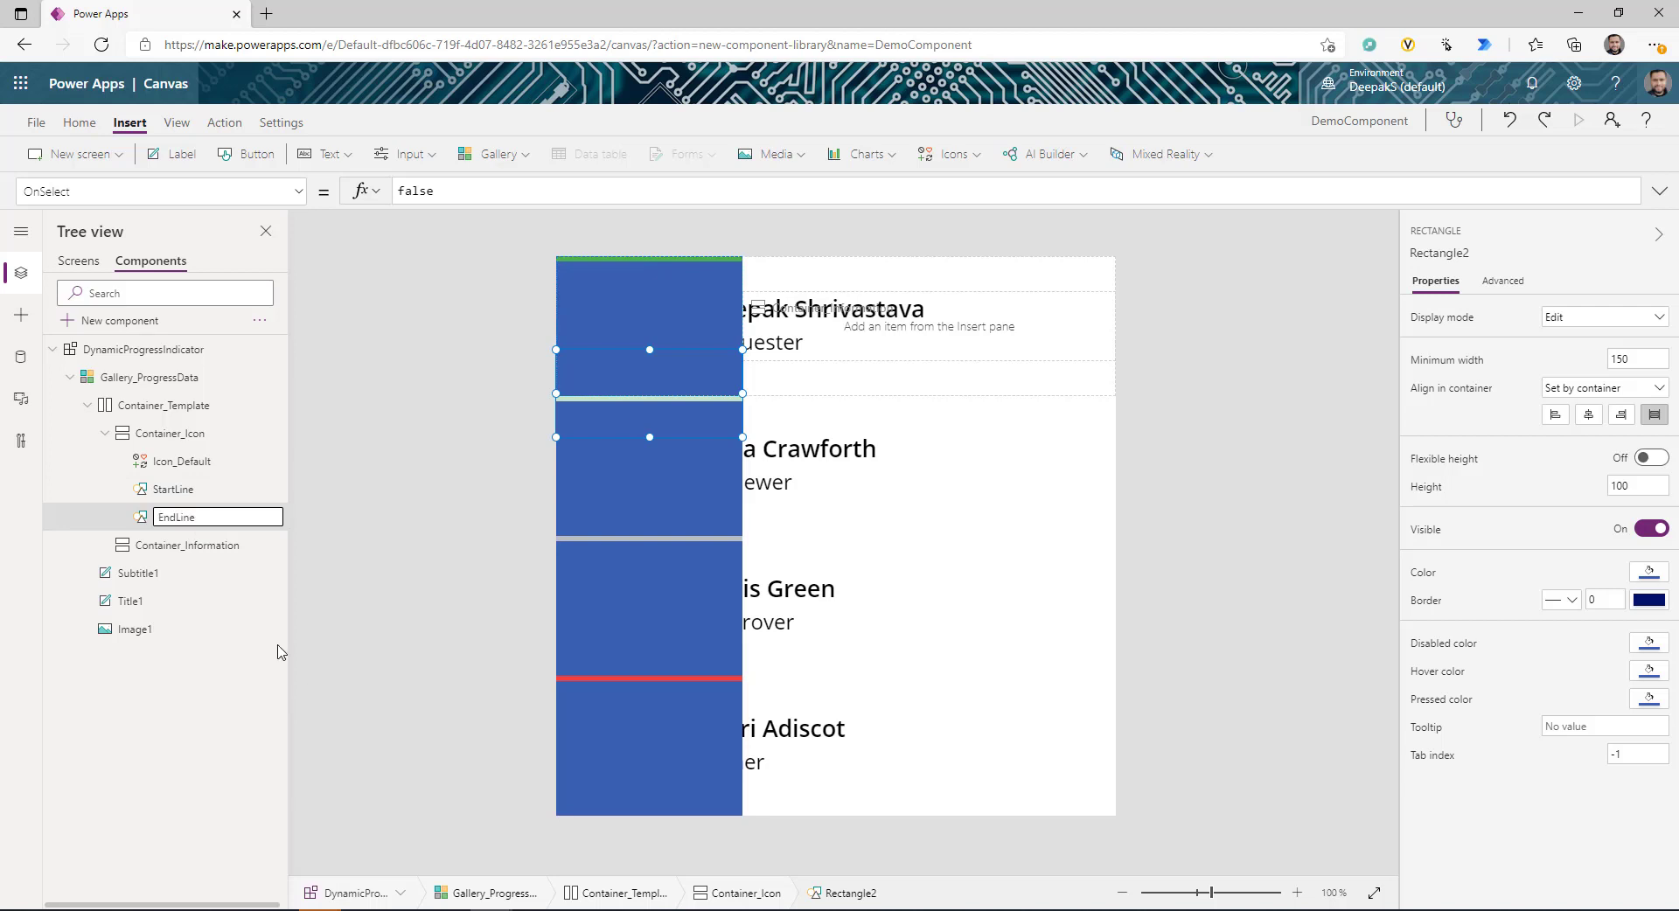
key(Return)
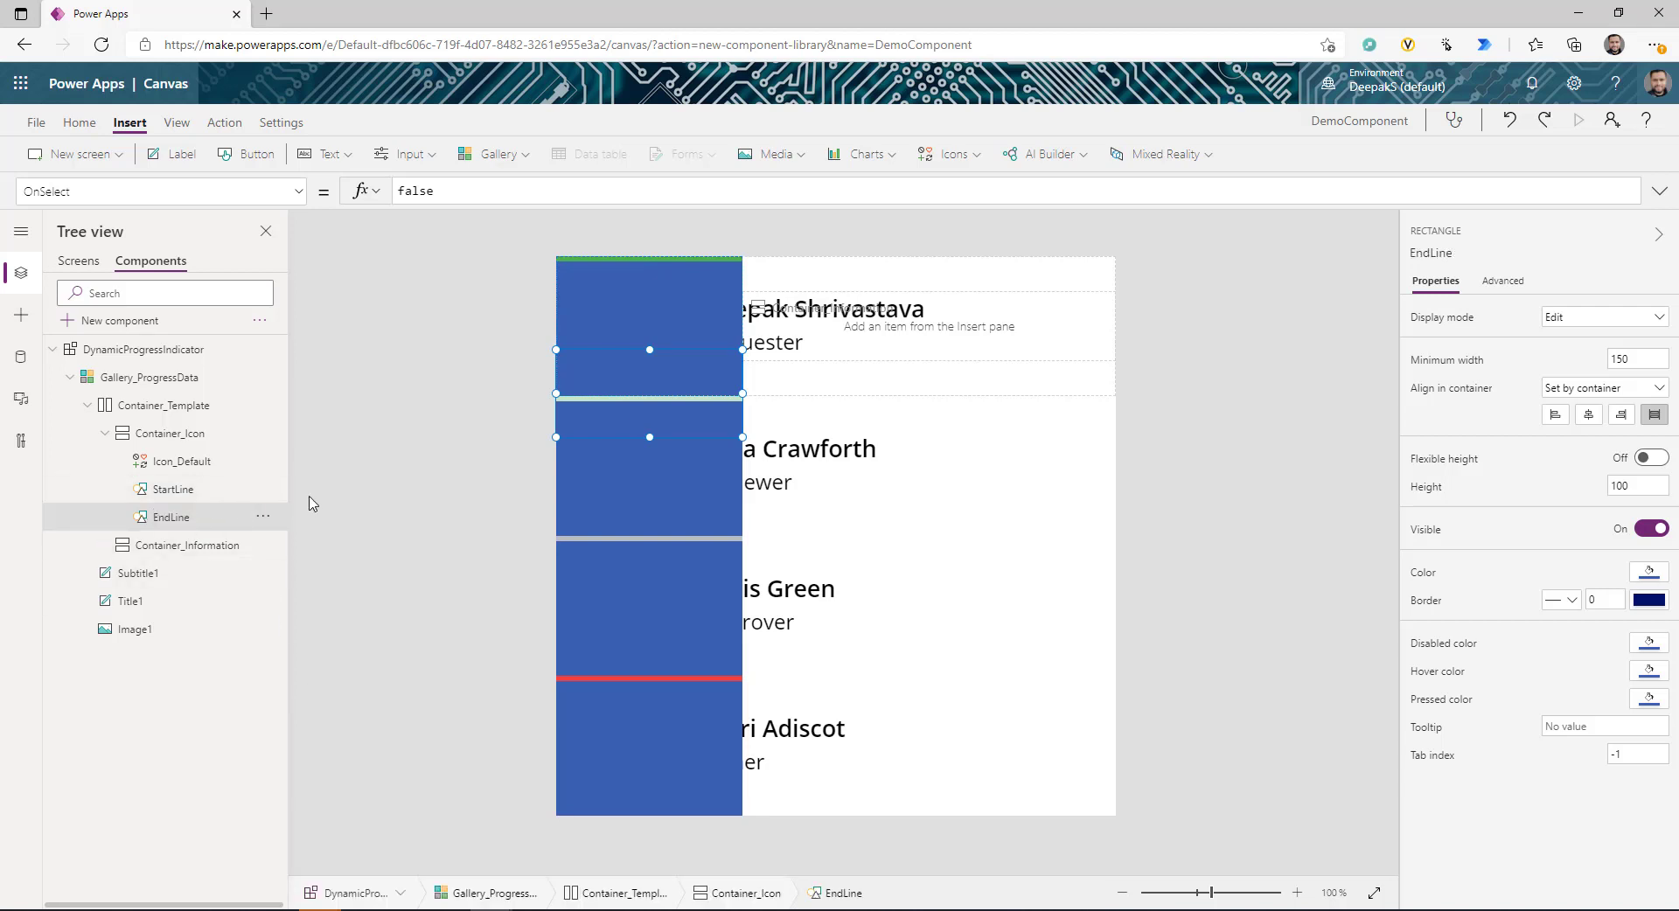
- Reorder StartLine to the top of Container_Icon, above Icon_Default
click(208, 488)
click(263, 492)
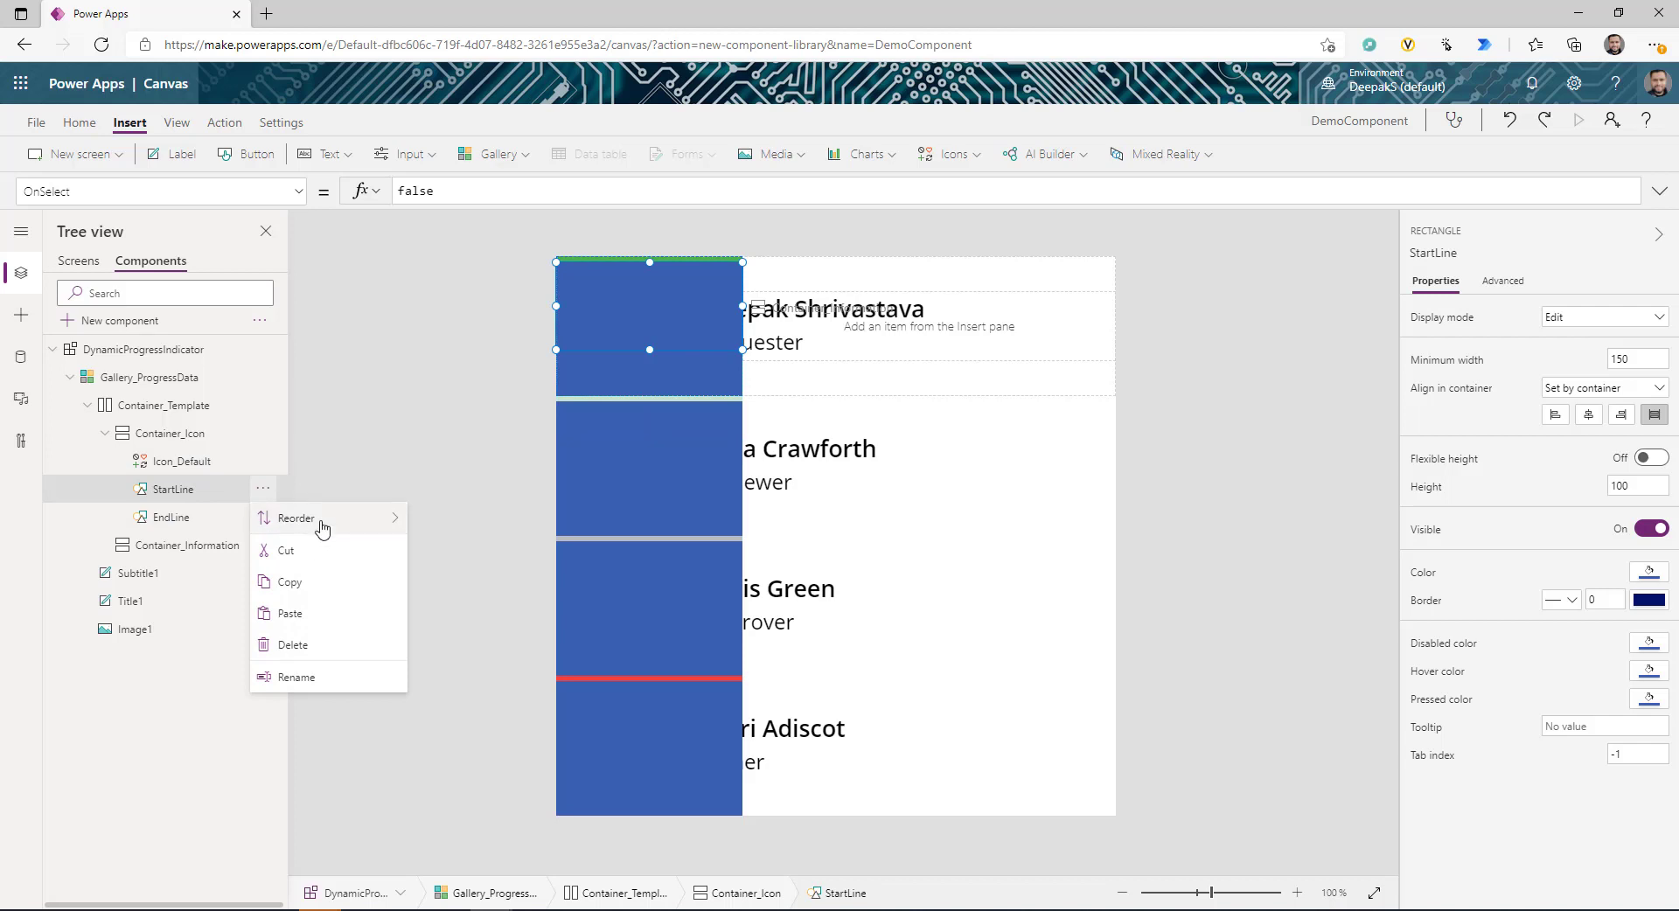
mouse_move(330, 531)
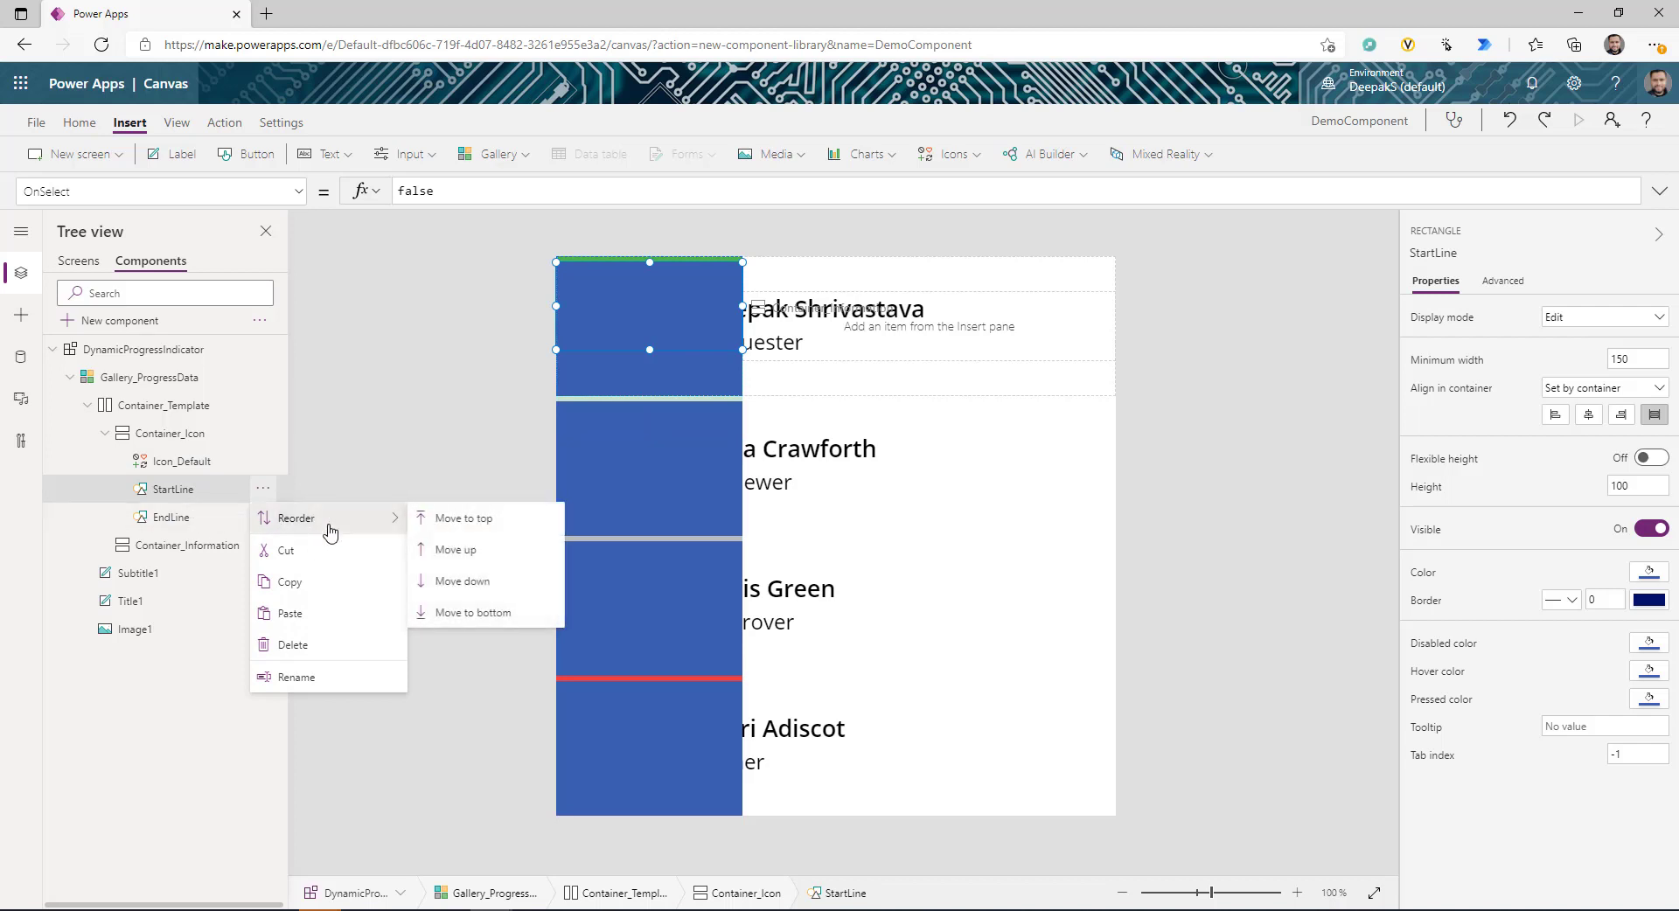
click(453, 519)
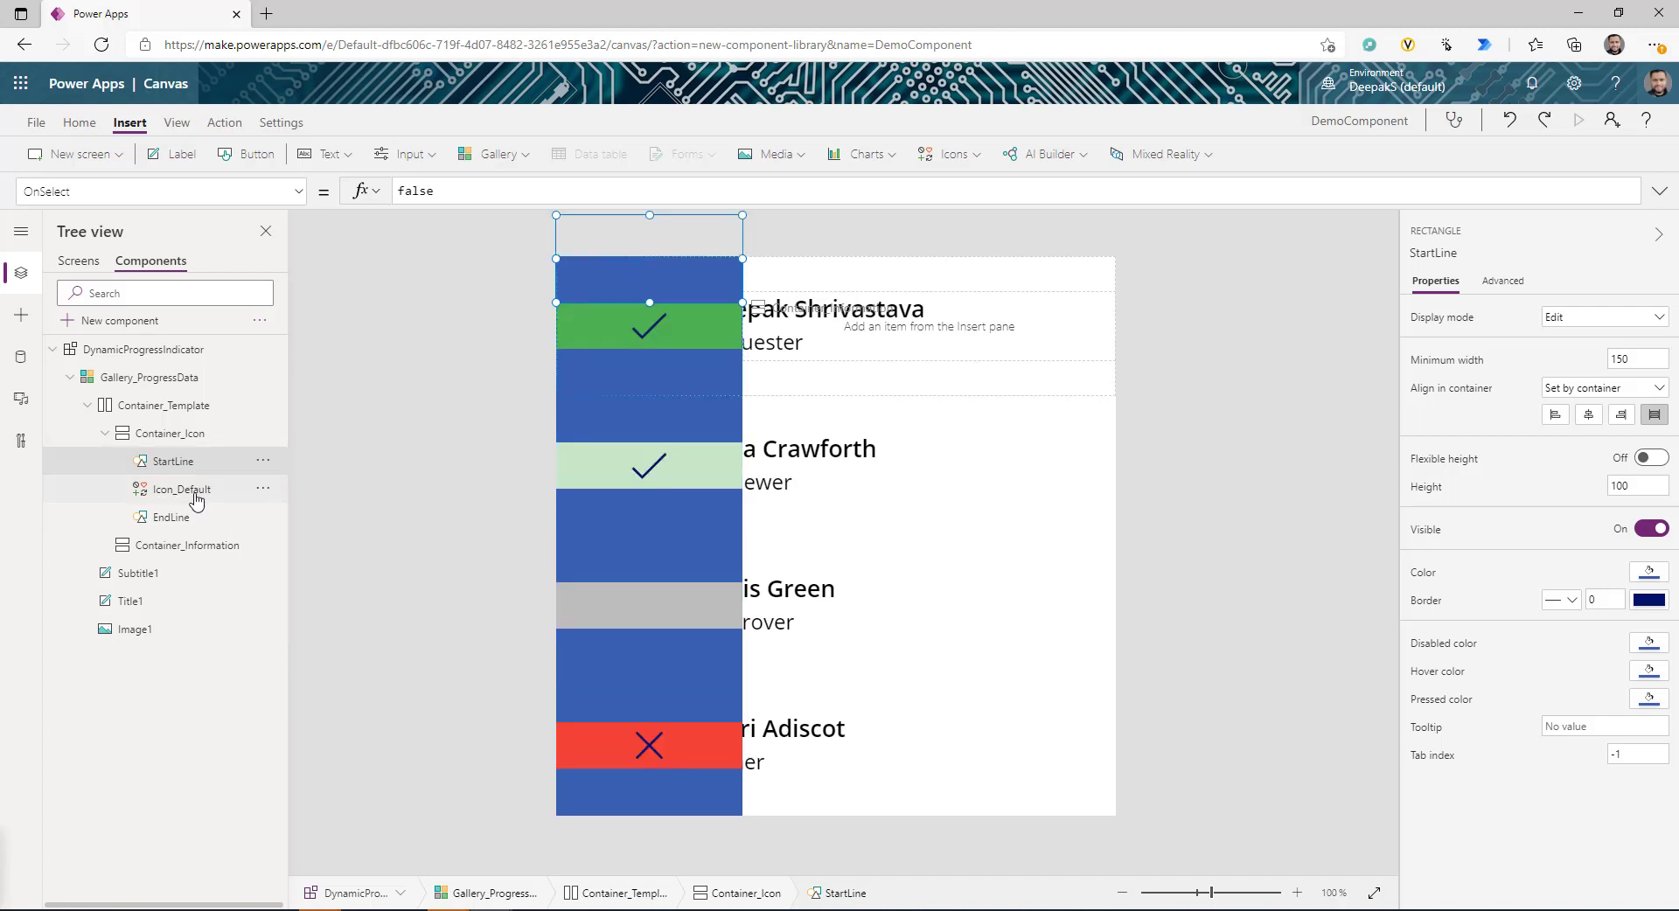
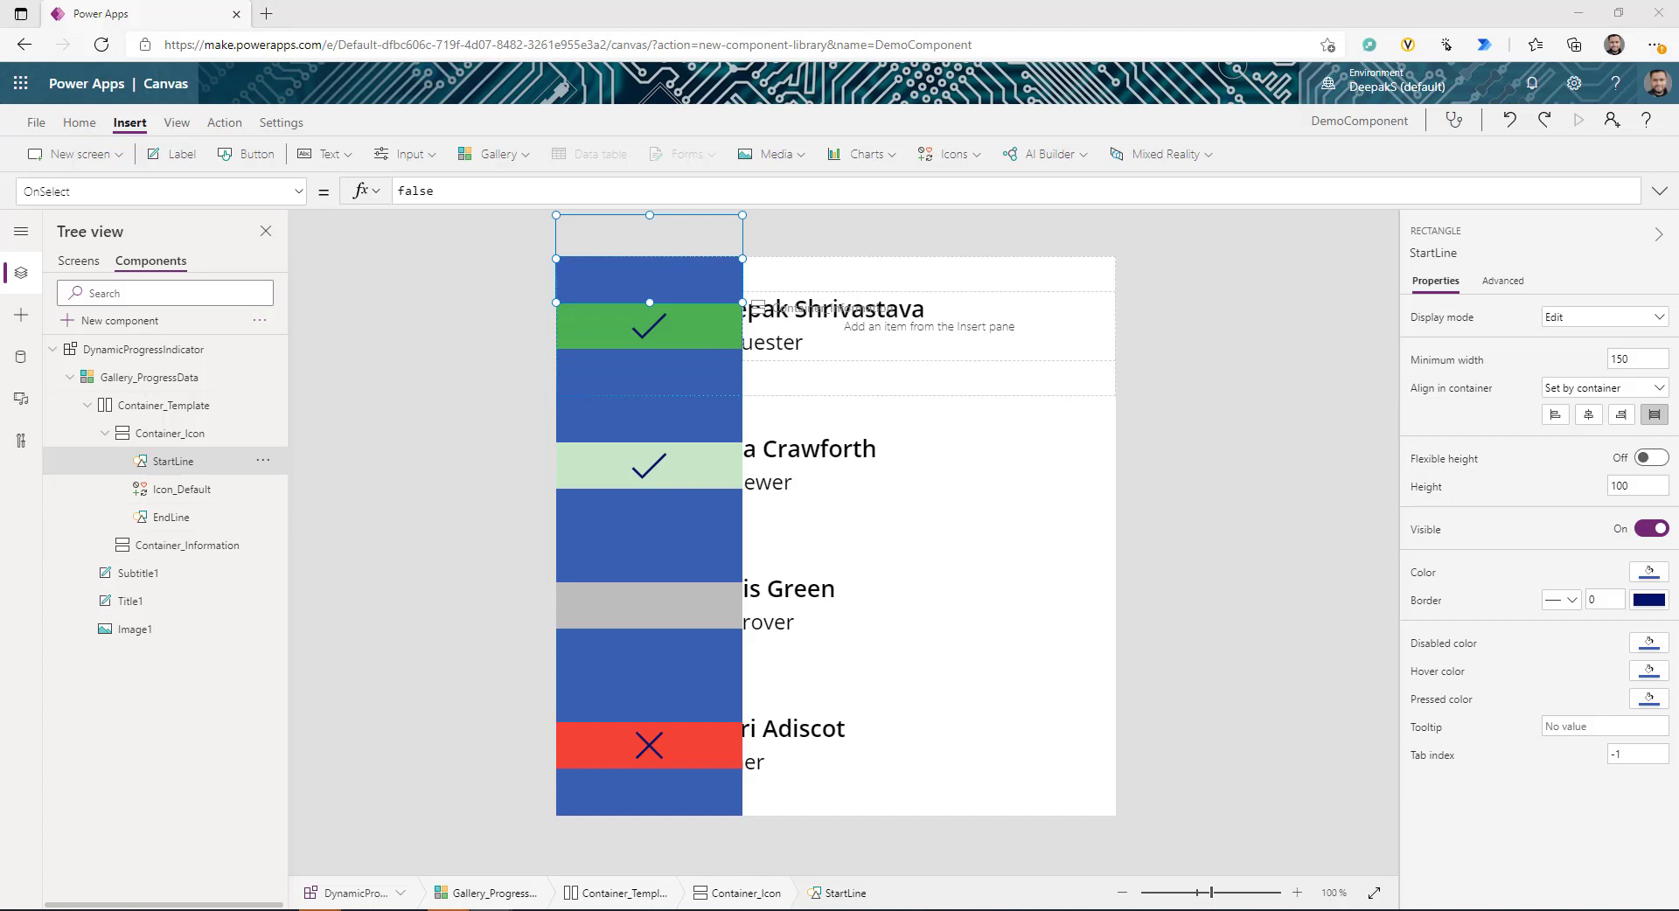
- Center StartLine in its container and set its Width to the formatted formula If(DynamicProgressIndicator.IsLayoutVertical, 1, Parent.Width / 3)
click(1590, 418)
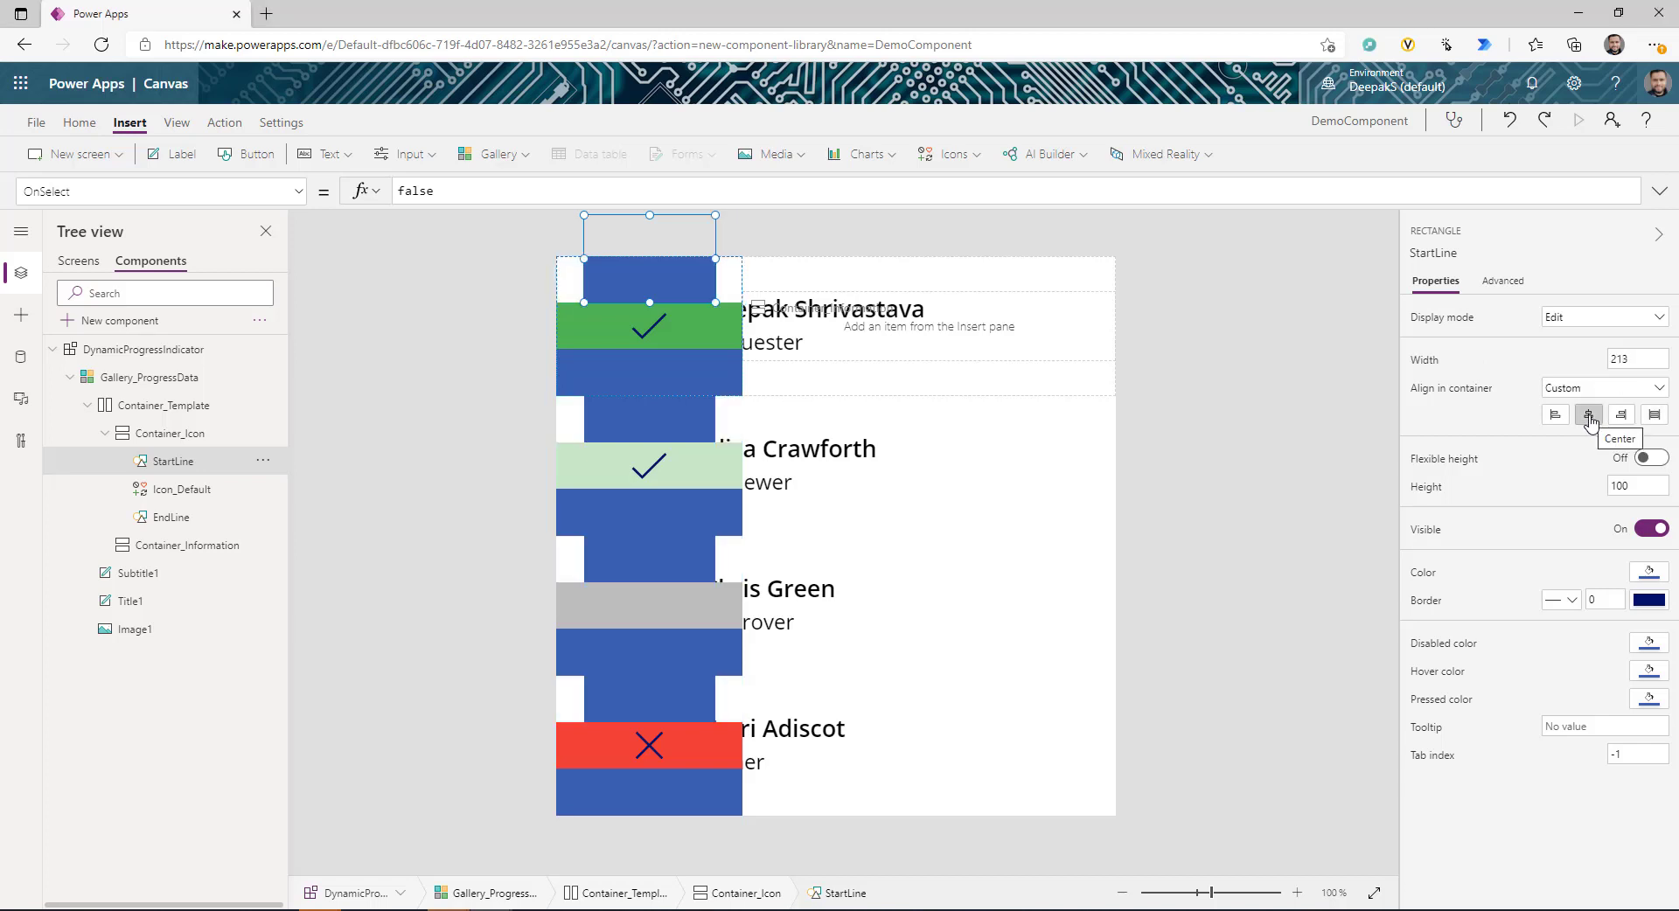
click(1425, 361)
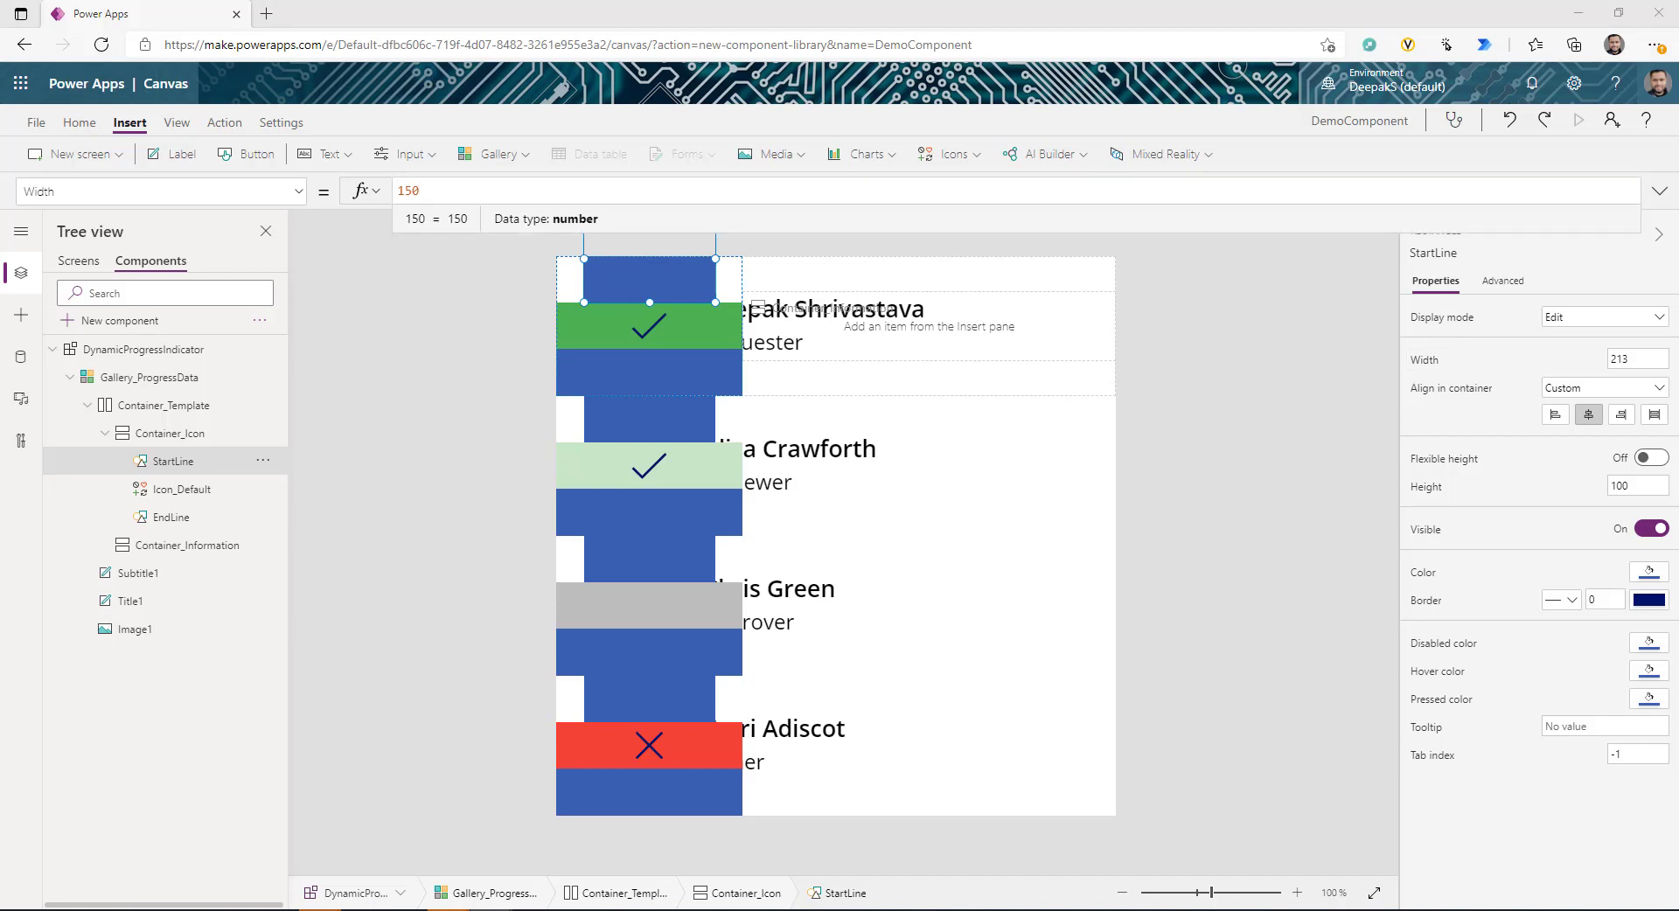
text(If(DynamicProgressIndicator.IsLayoutVertical,1,Parent.Width/3))
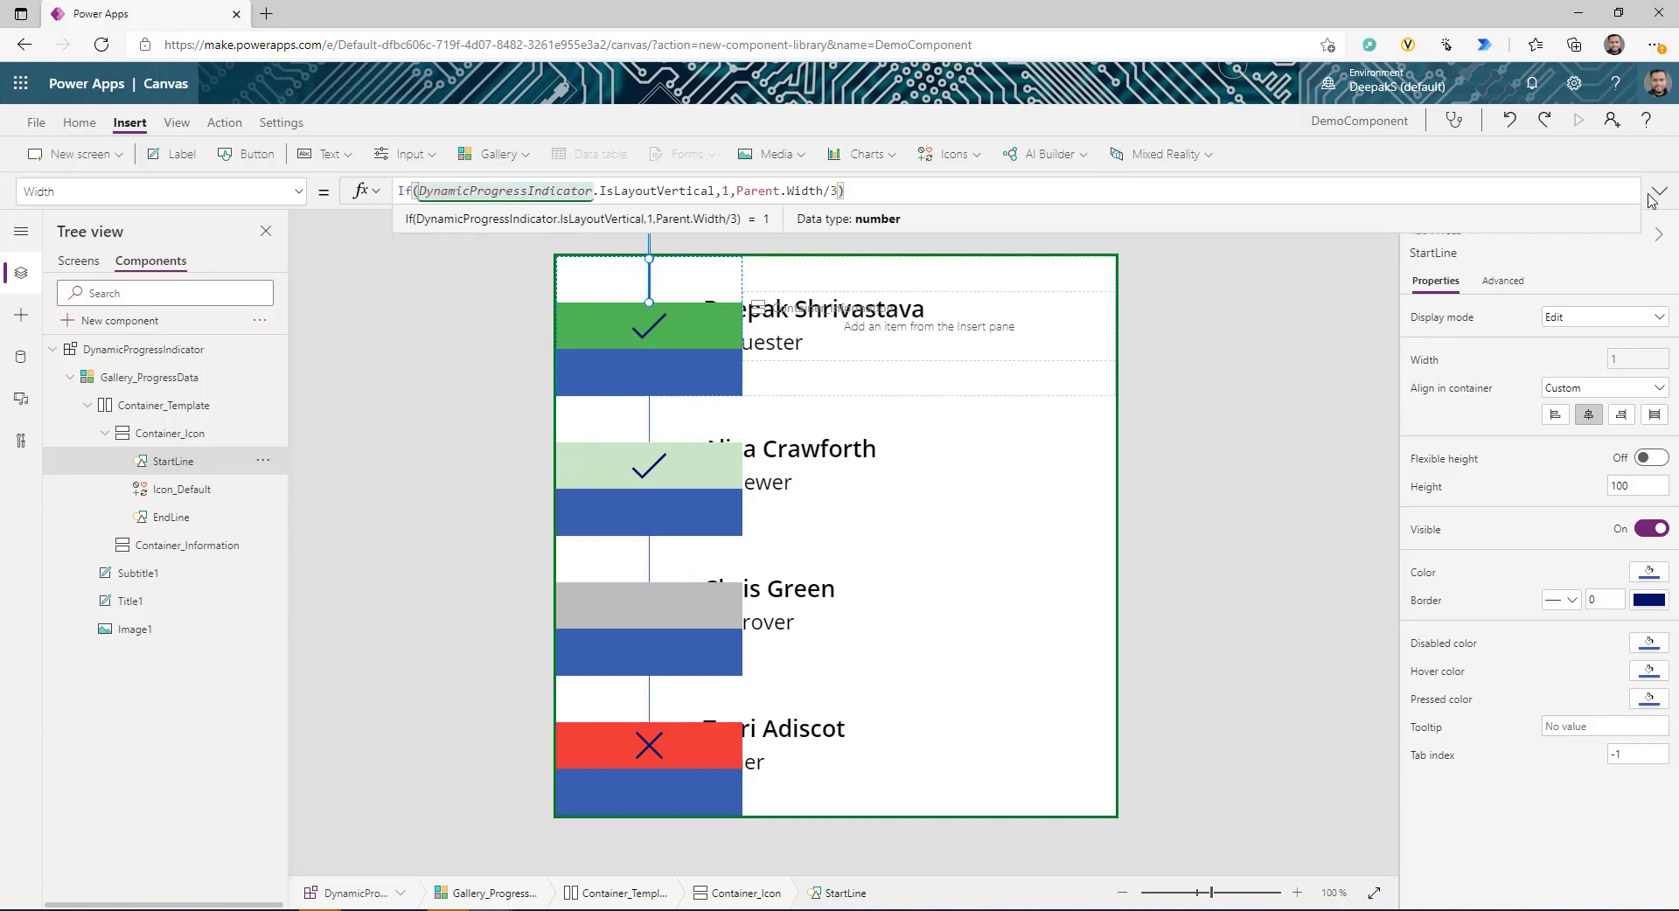
click(1658, 192)
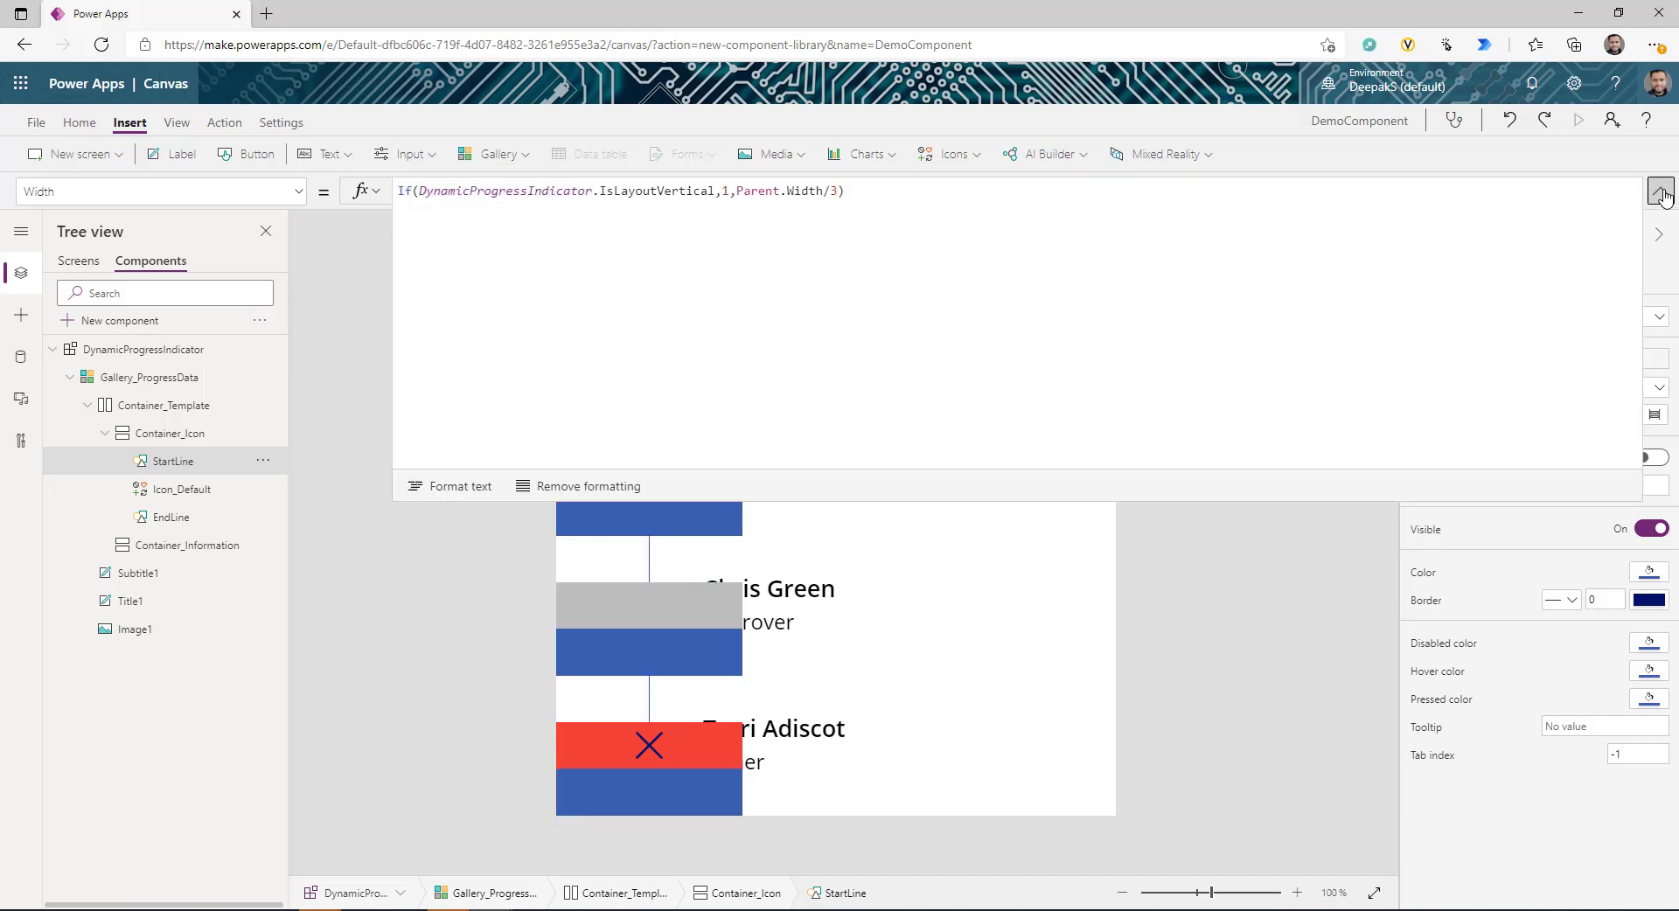
click(440, 487)
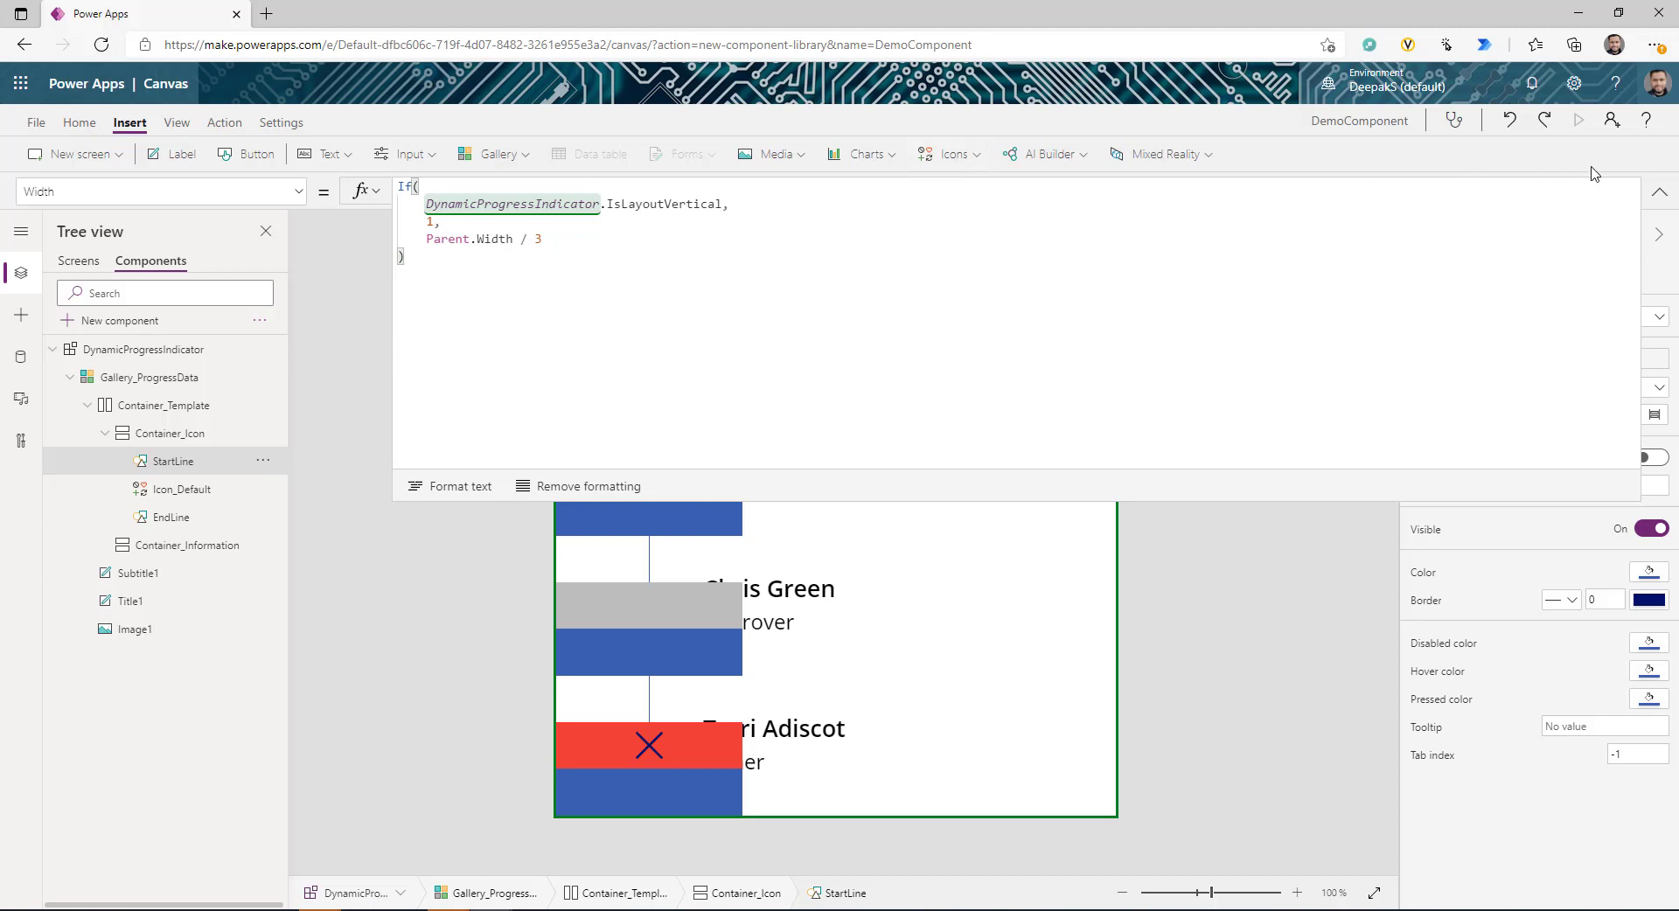
click(1659, 191)
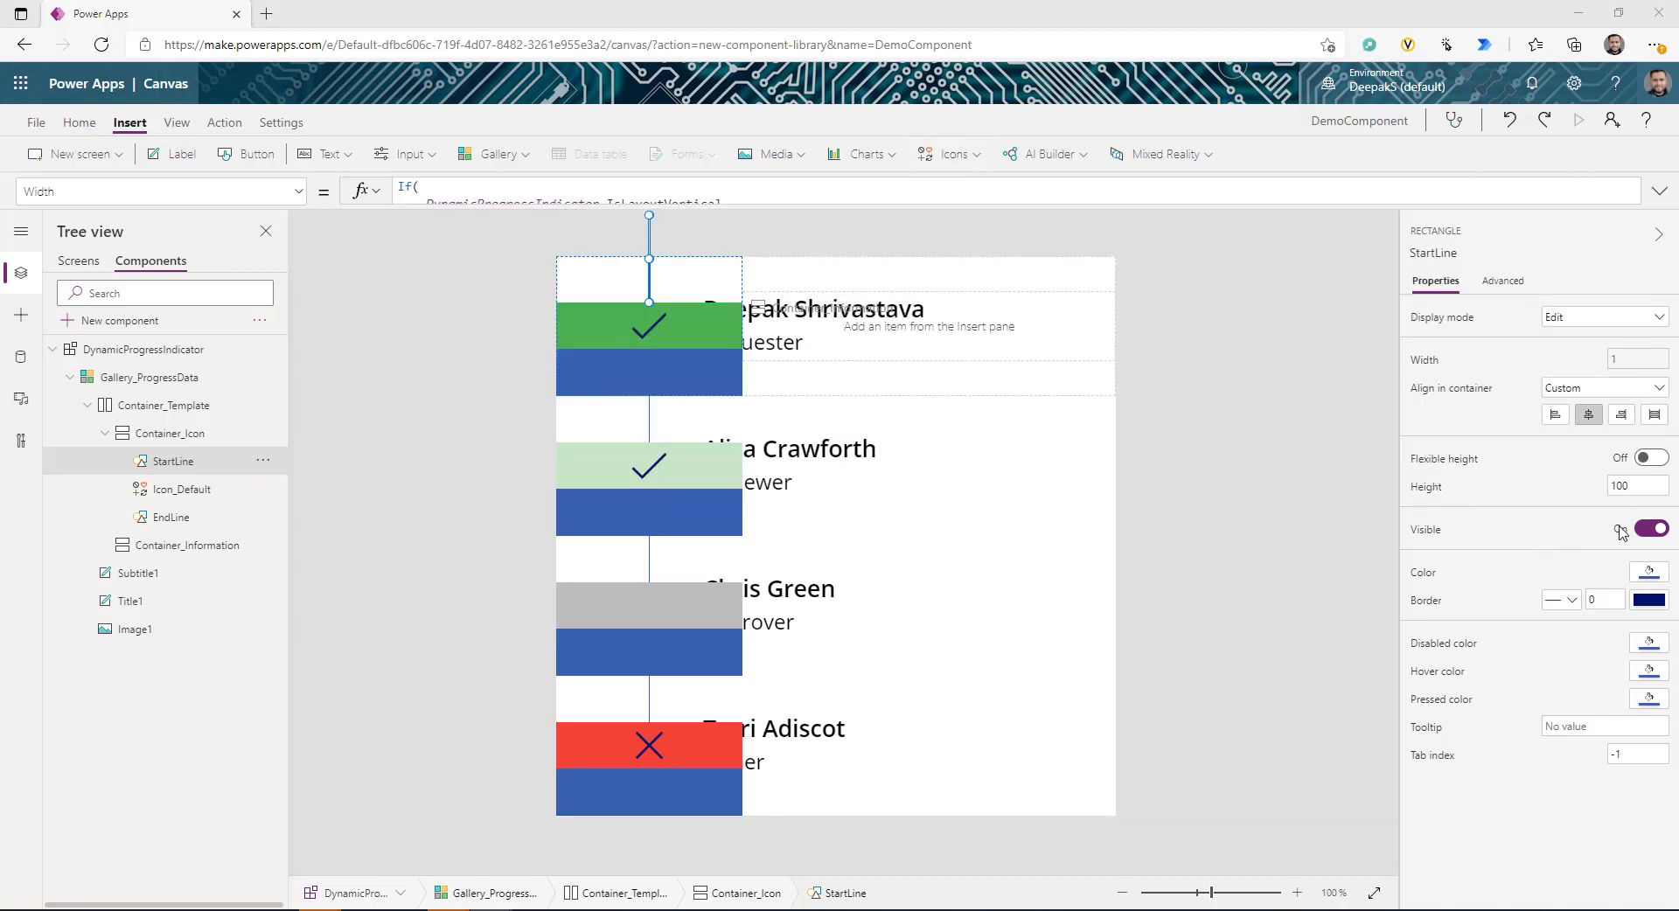
- Set StartLine's Height to the formatted formula If(DynamicProgressIndicator.IsLayoutVertical, (Parent.Height / 2), 1) and its fill color to black
click(1419, 490)
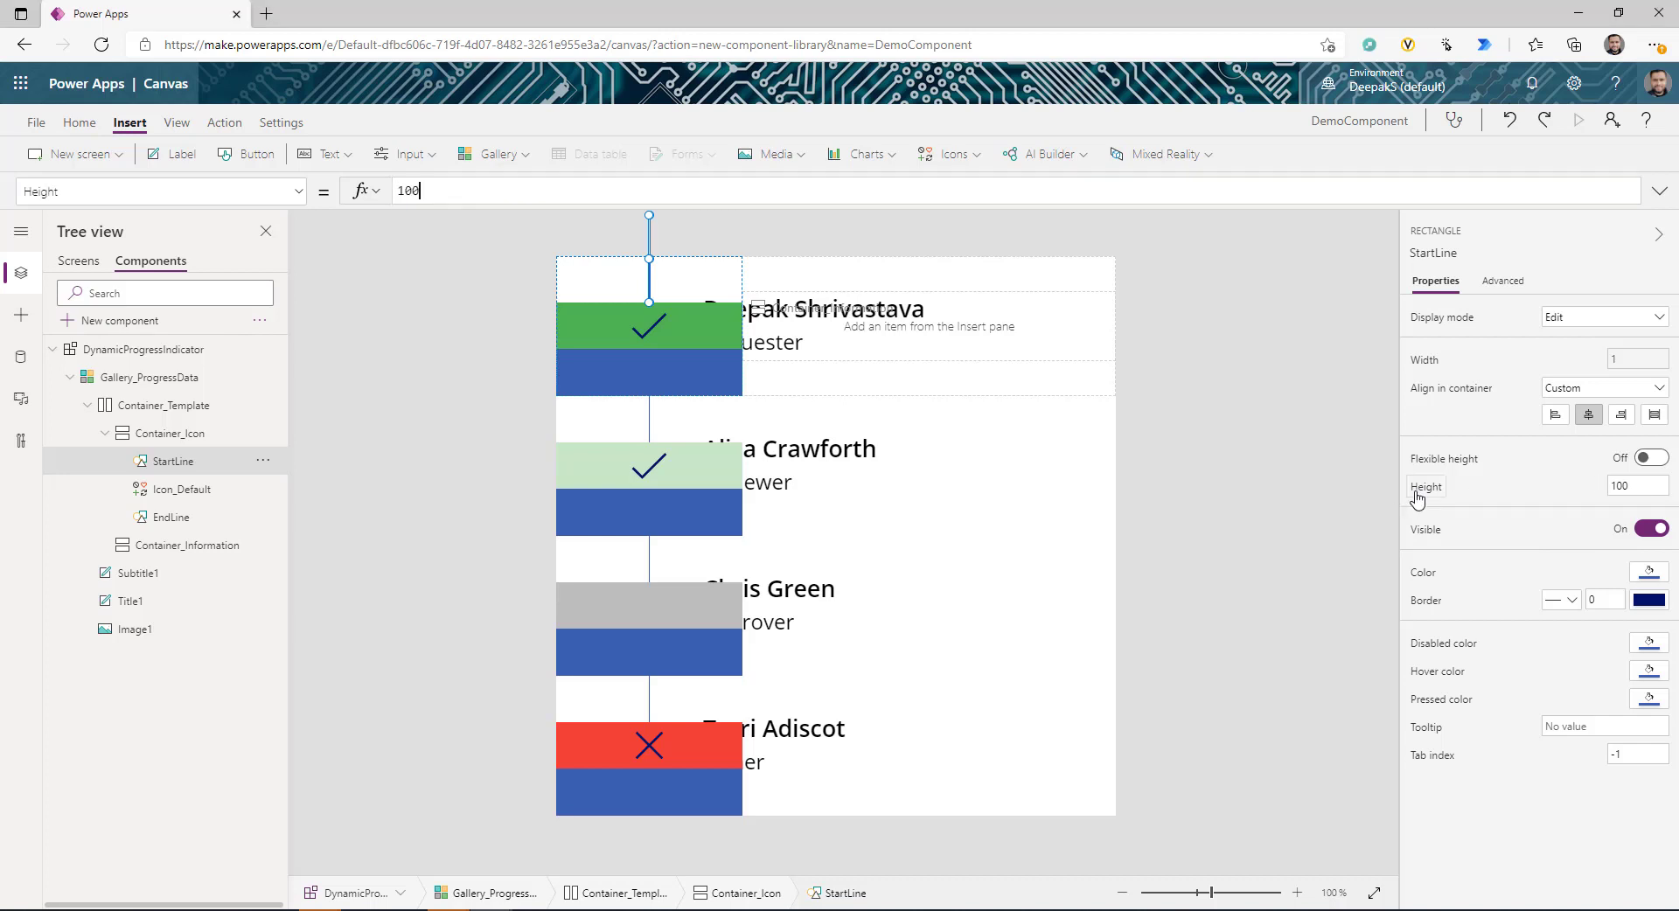
double_click(401, 189)
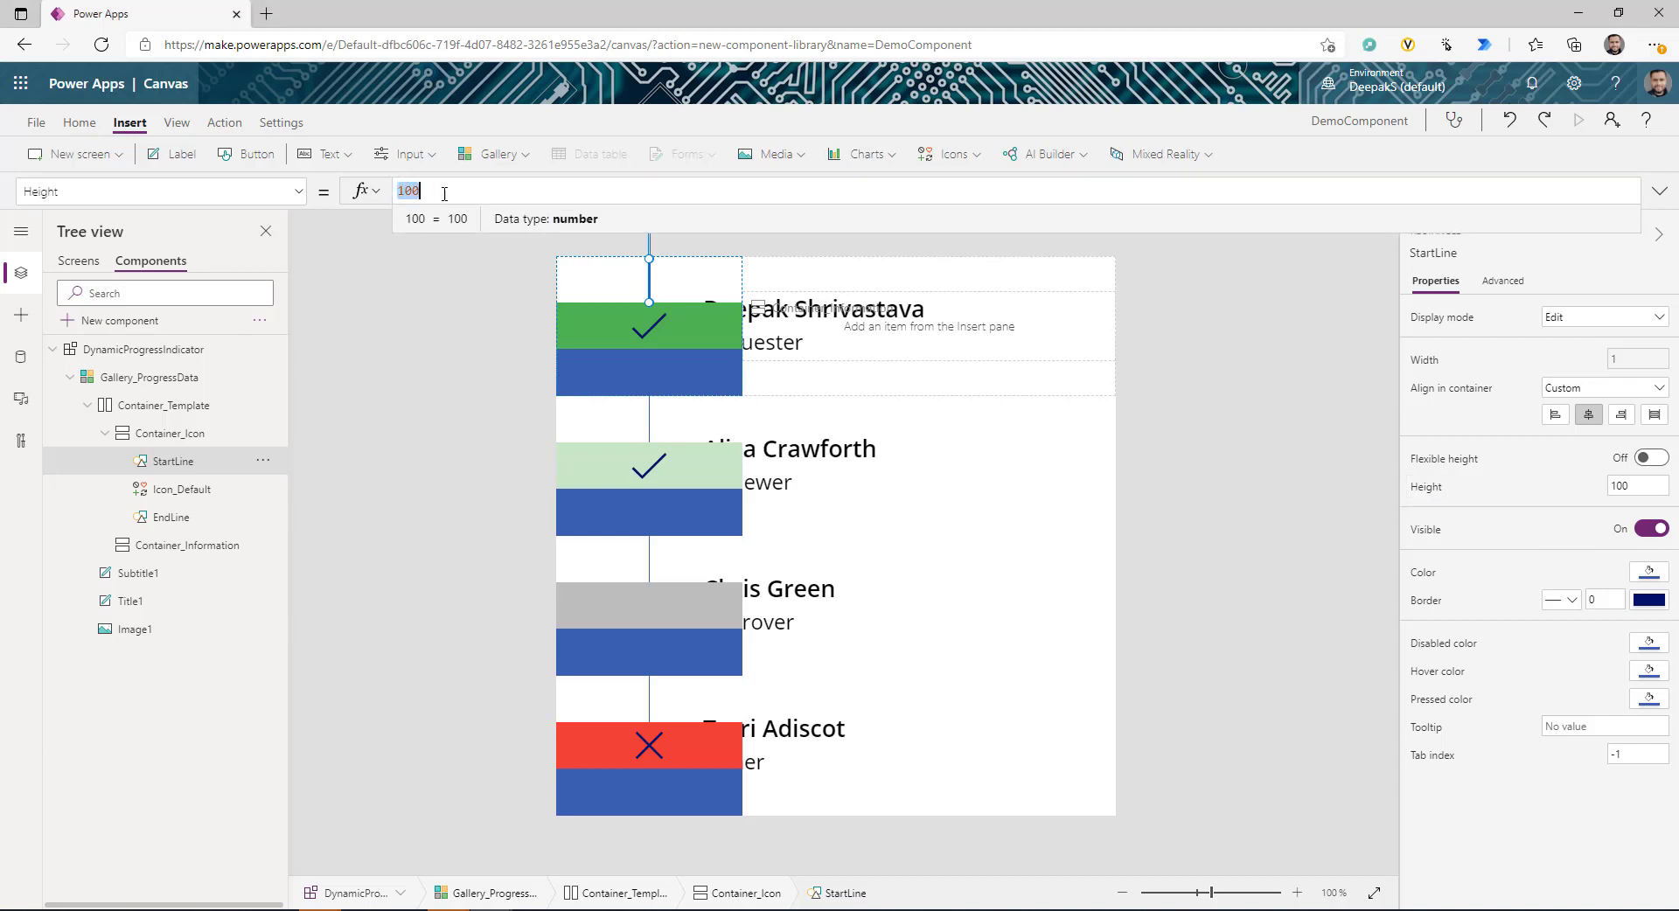
text(If(DynamicProgressIndicator.IsLayoutVertical,(Parent.Height/2),1))
click(1659, 191)
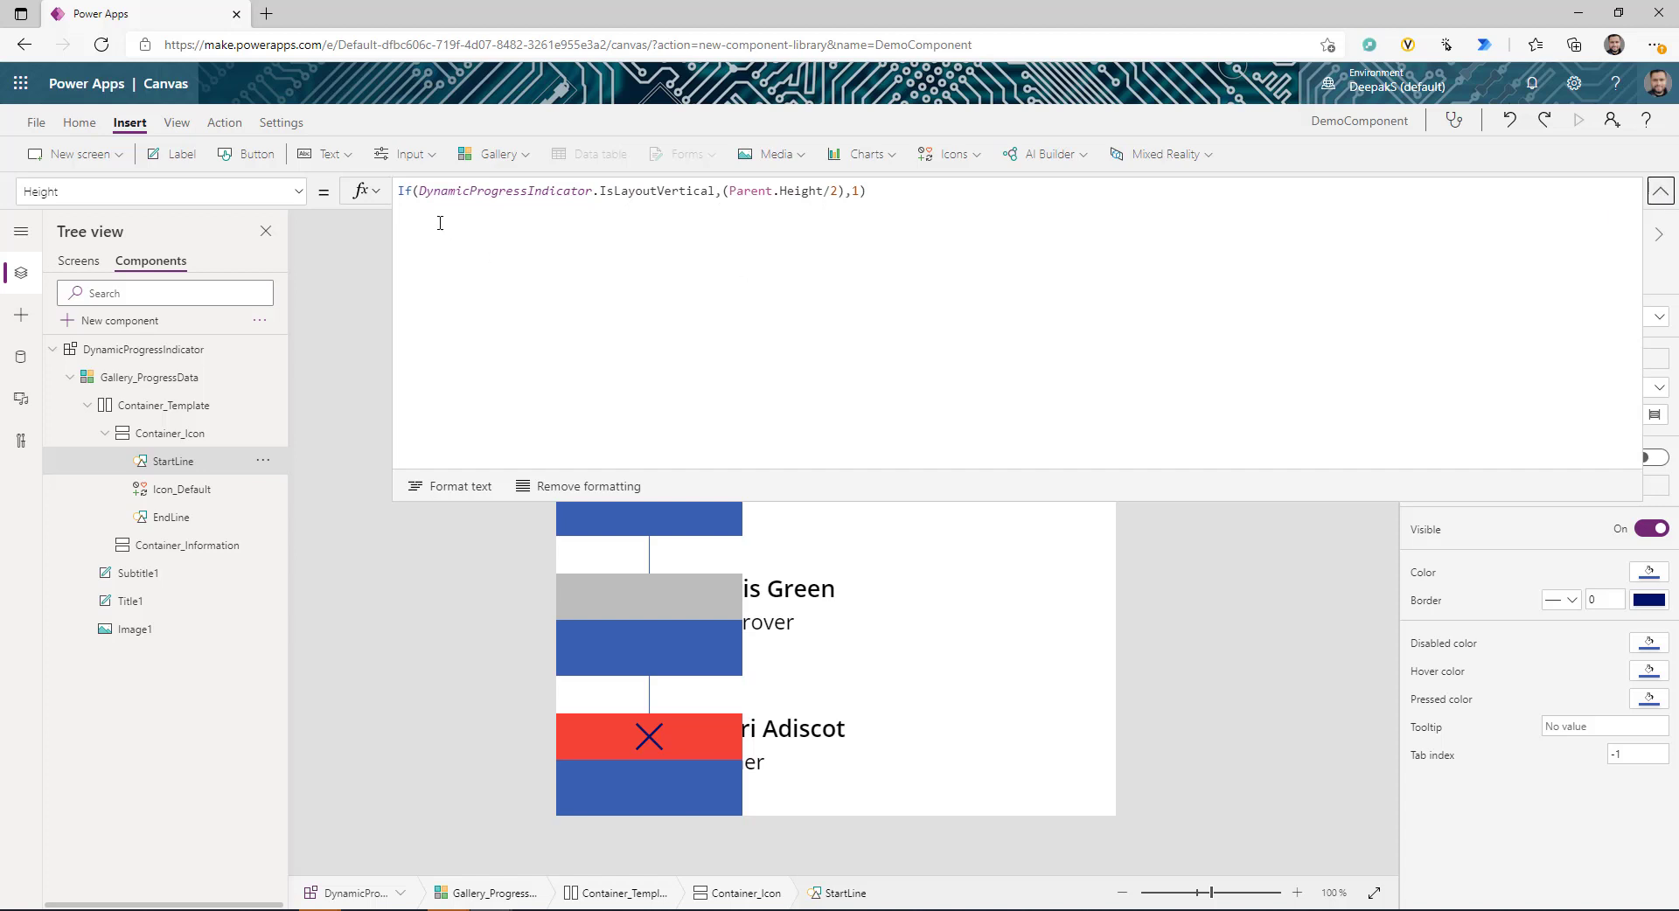
click(466, 488)
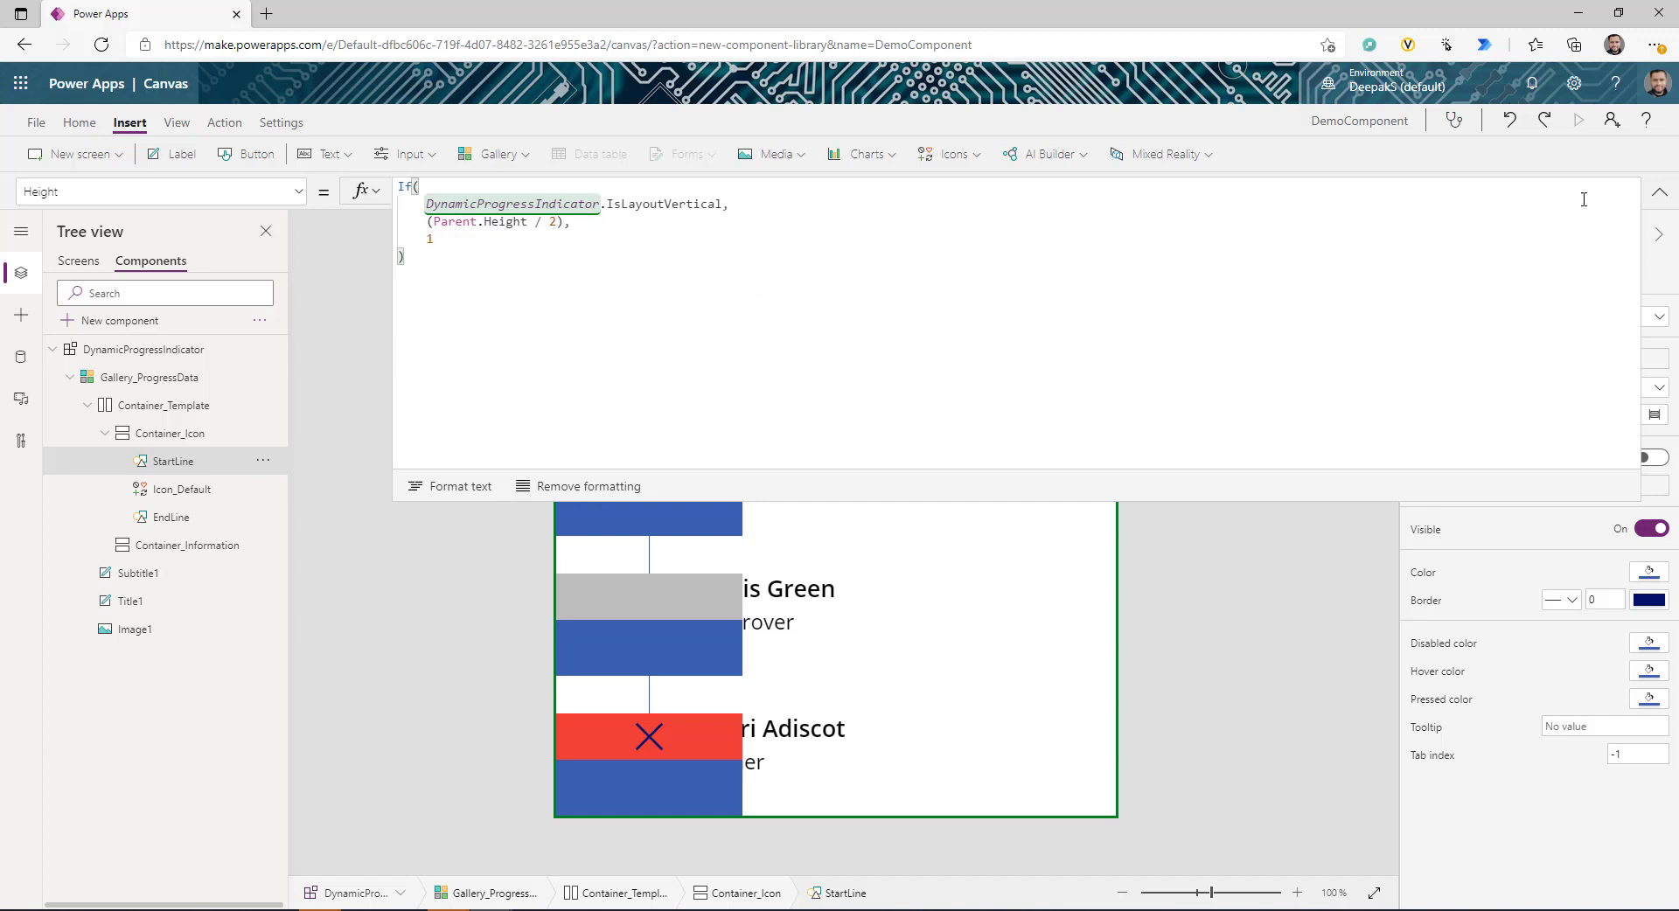
click(1659, 191)
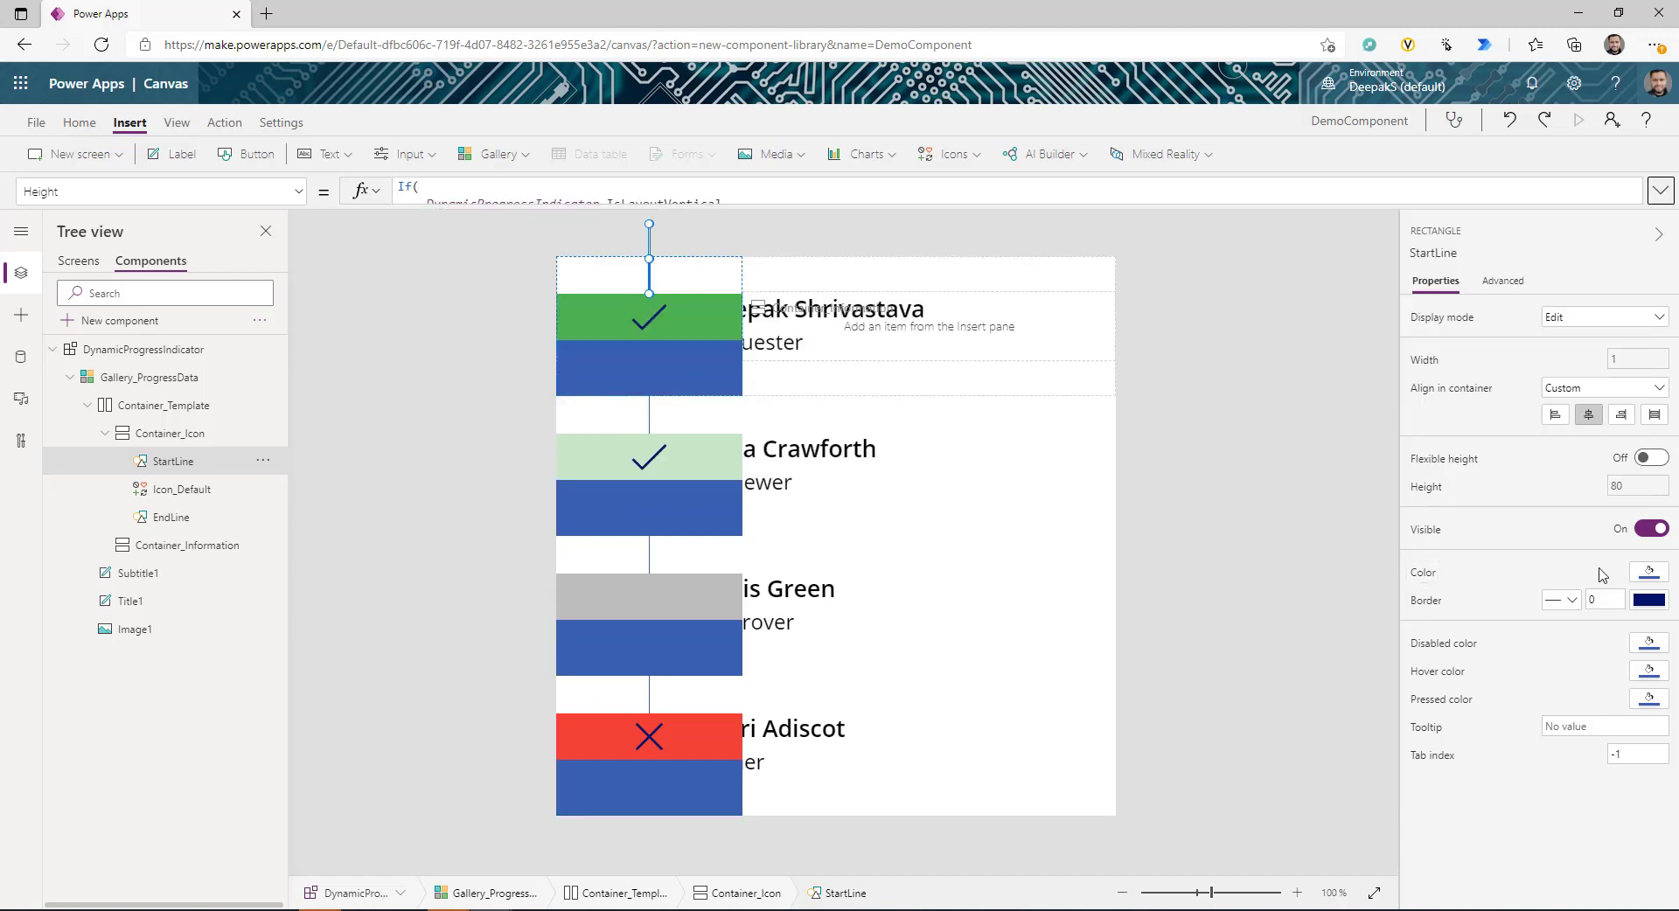
click(1648, 572)
click(1413, 683)
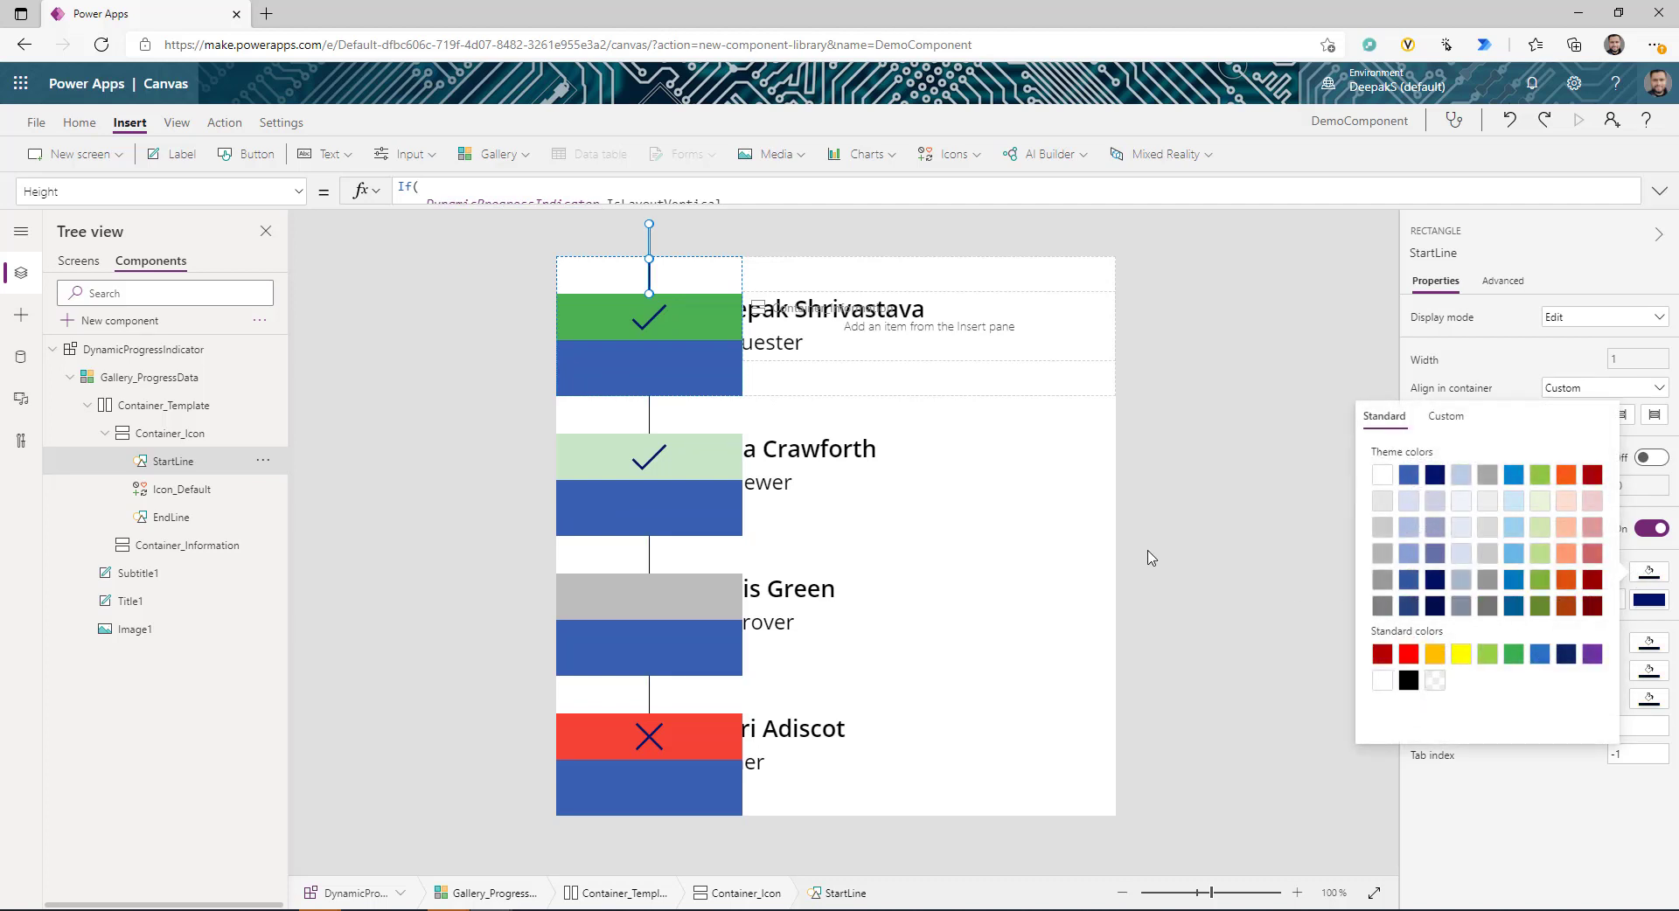
- Center EndLine in its container, setting Width to If(DynamicProgressIndicator.IsLayoutVertical,1,Parent.Width/3) and Height to If(DynamicProgressIndicator.IsLayoutVertical,(Parent.Height/2),1)
click(1075, 535)
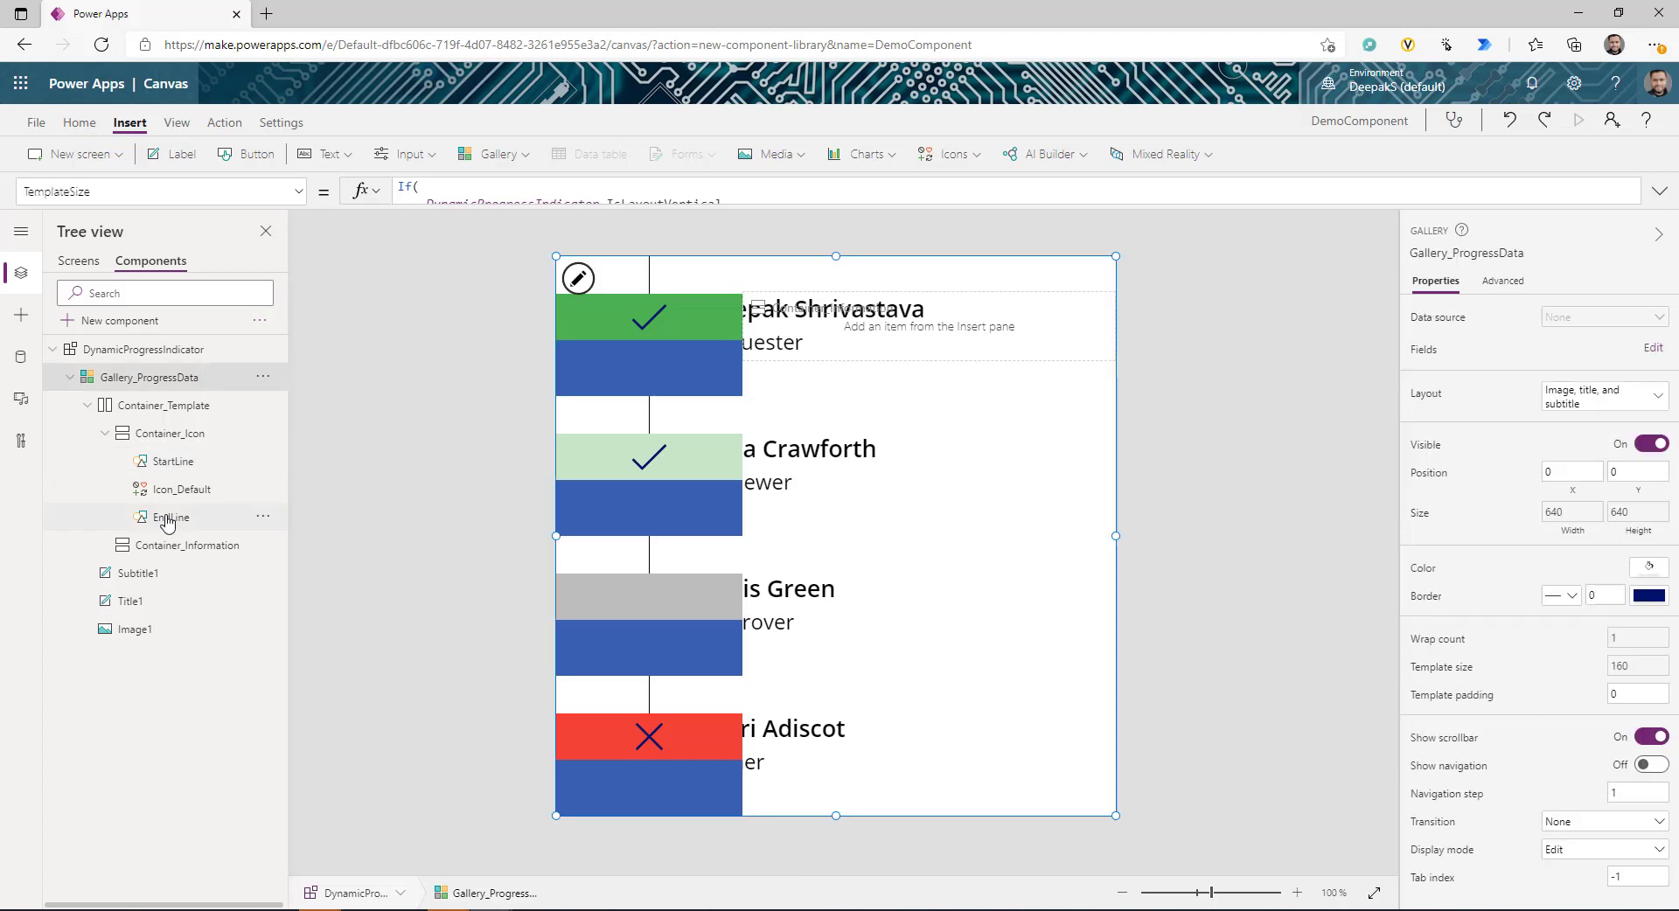
click(219, 517)
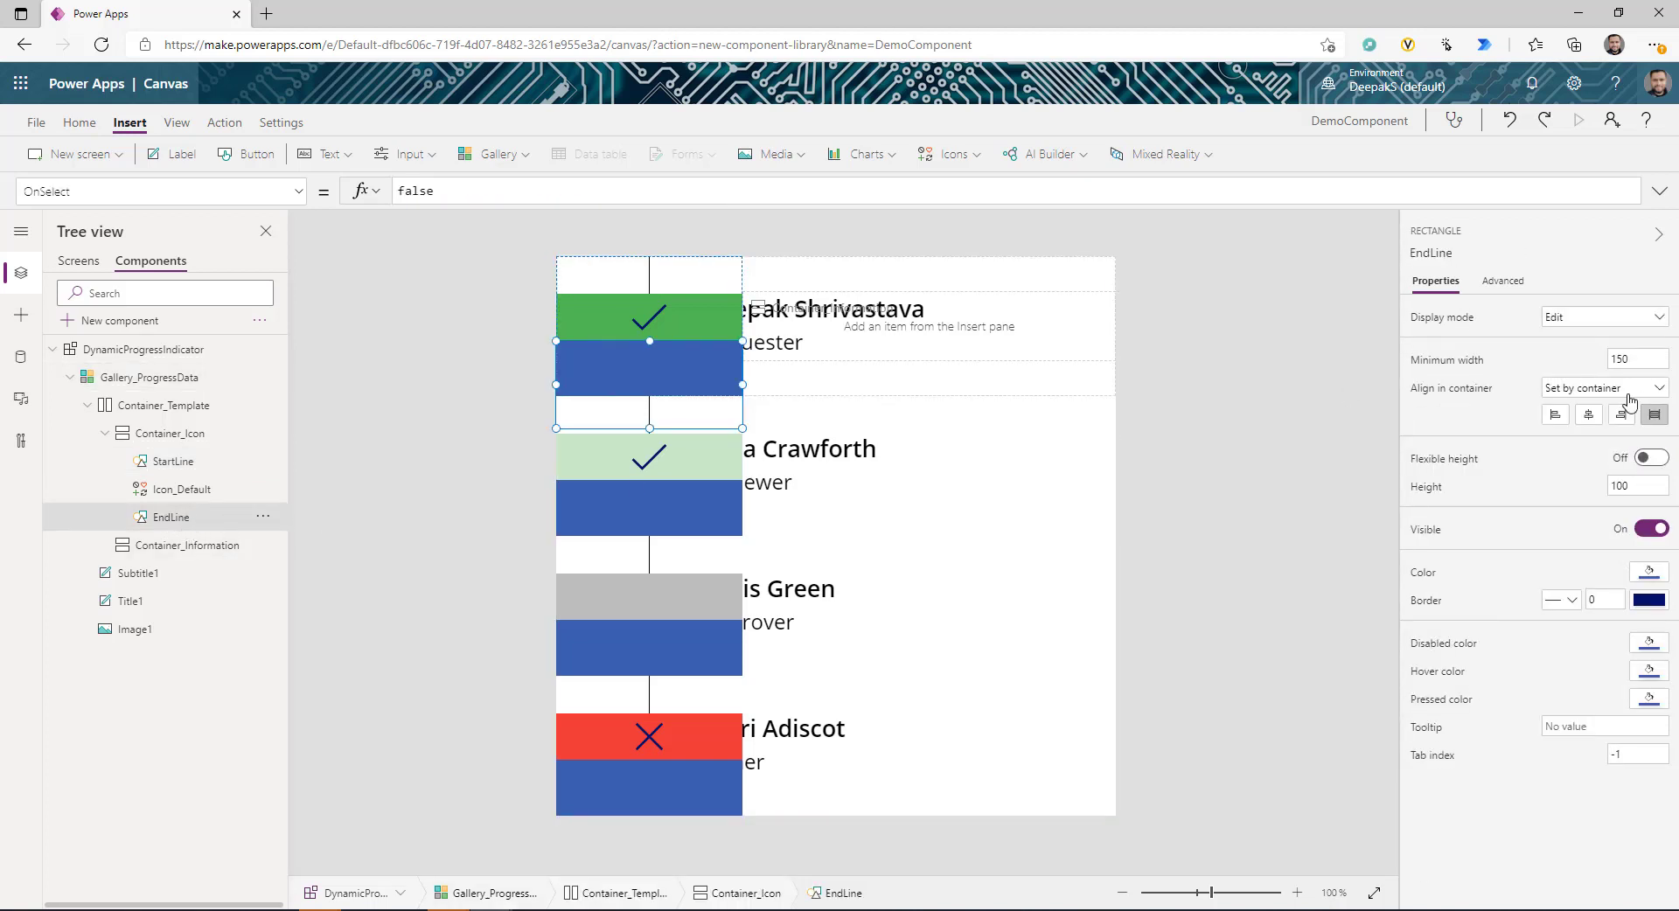
click(1588, 415)
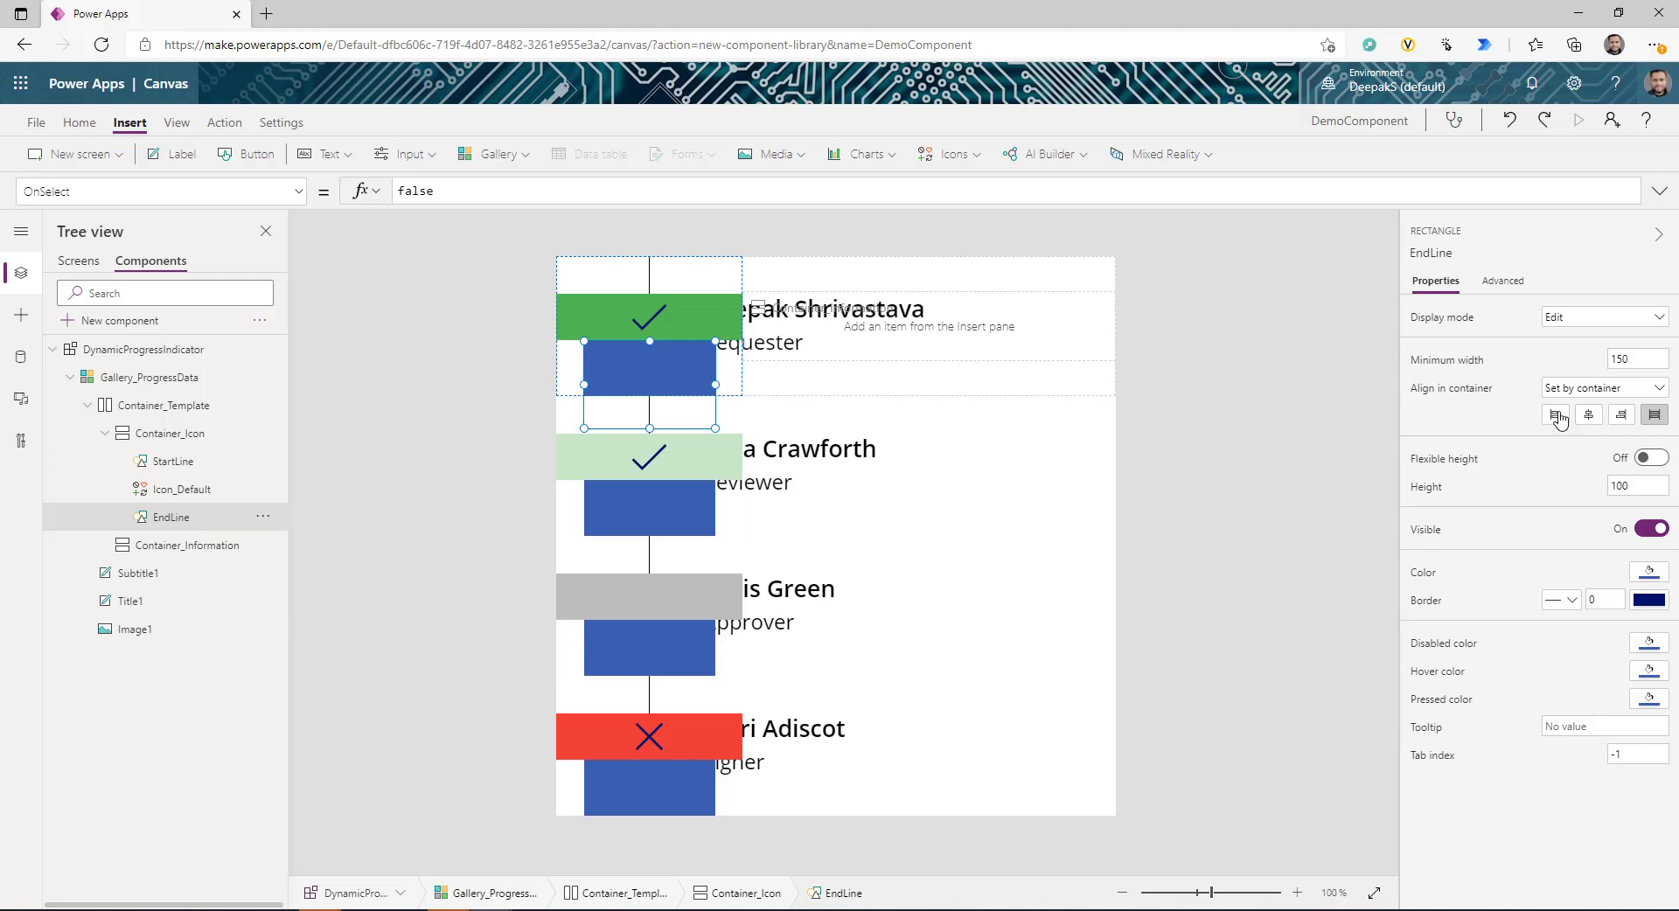
click(1426, 359)
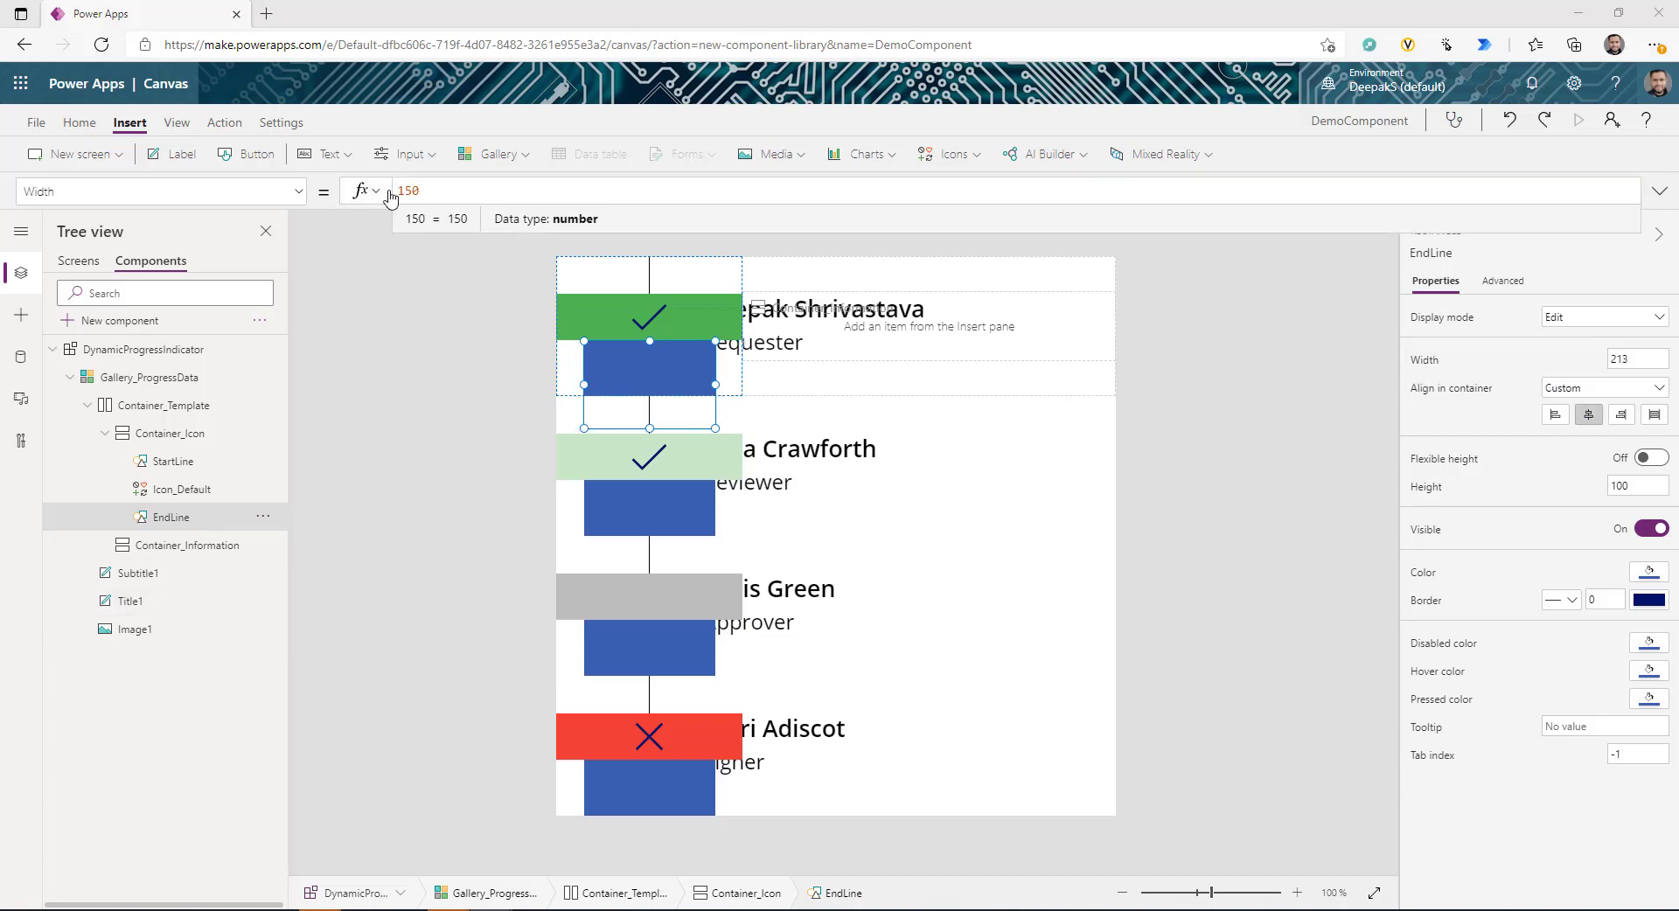
key(ctrl+a)
text(If(DynamicProgressIndicator.IsLayoutVertical,1,Parent.Width/3))
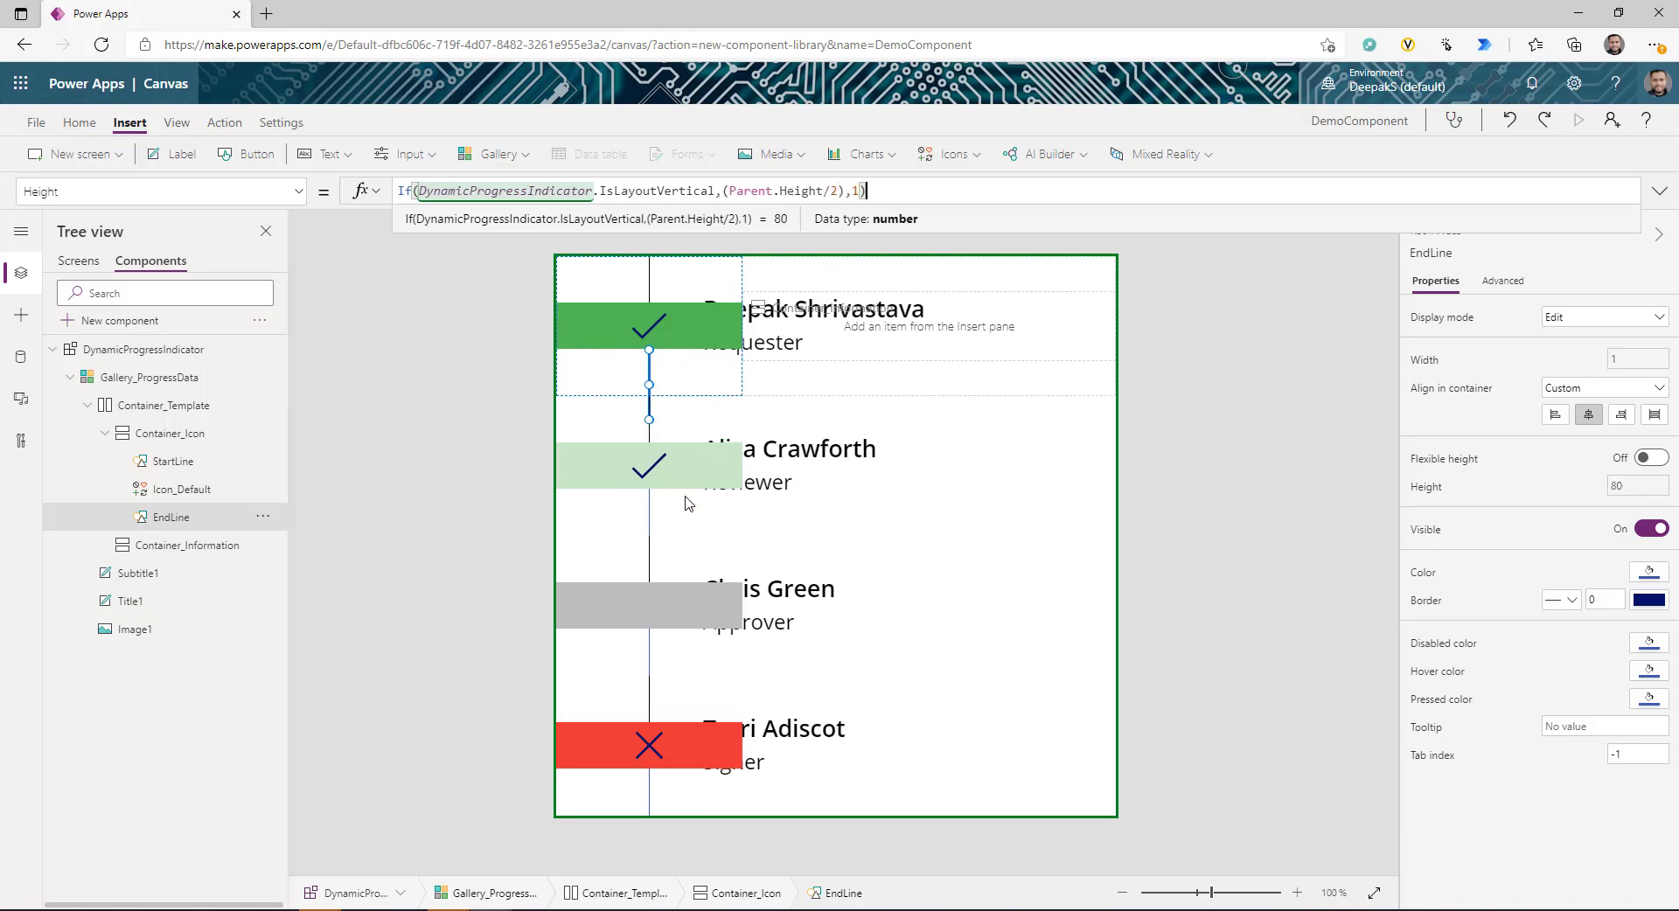
click(870, 508)
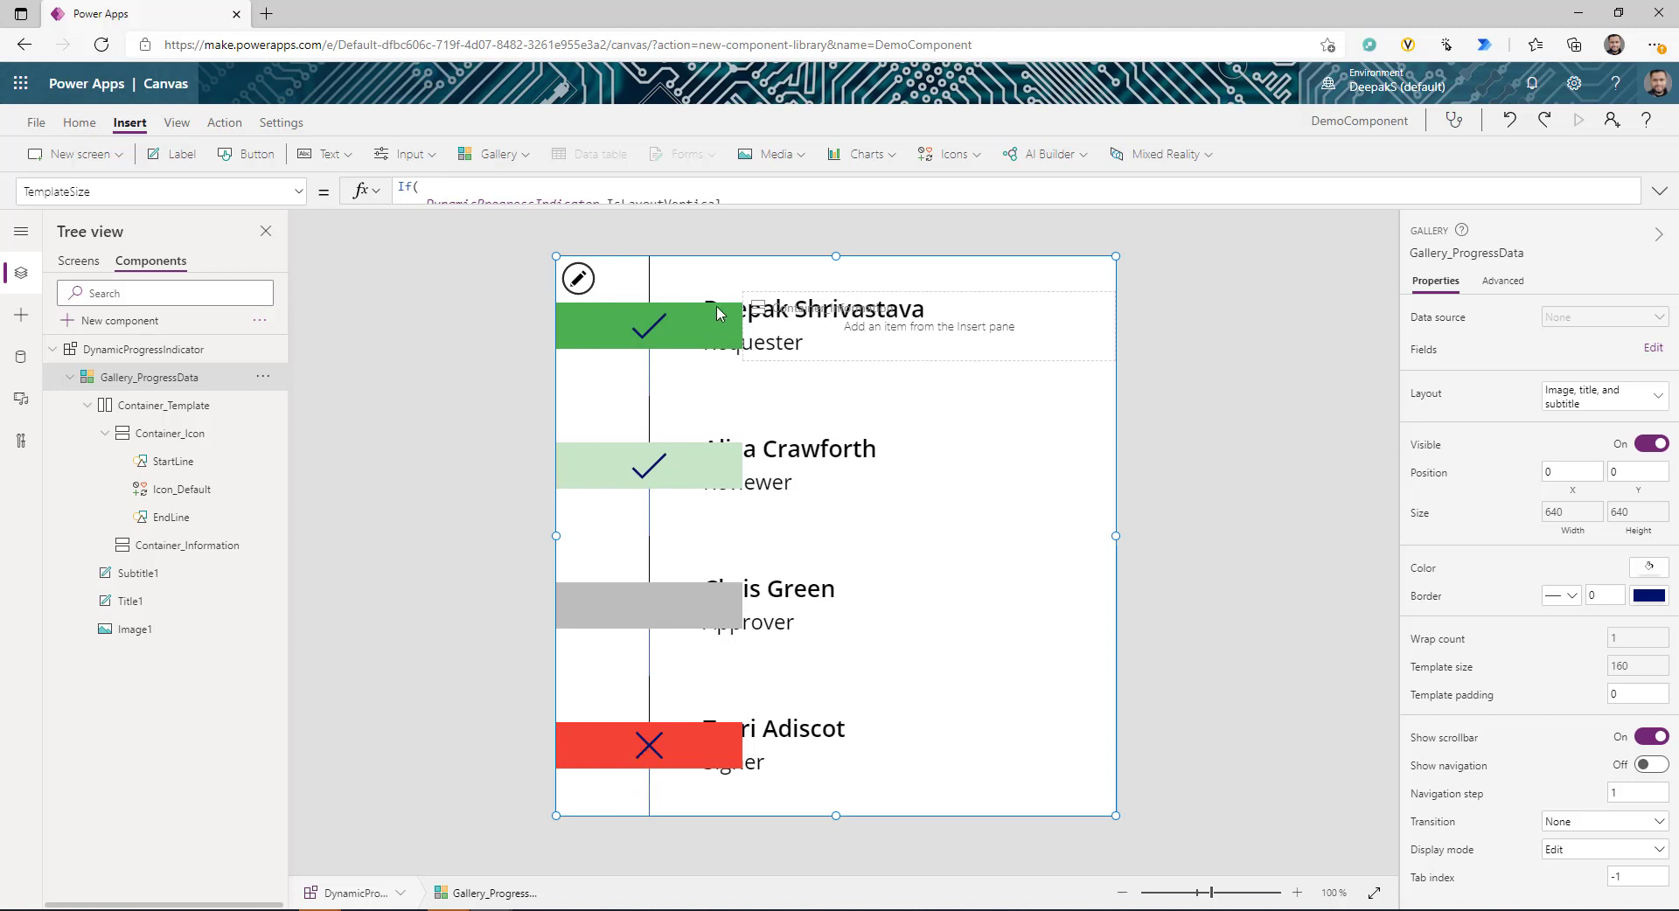
click(655, 290)
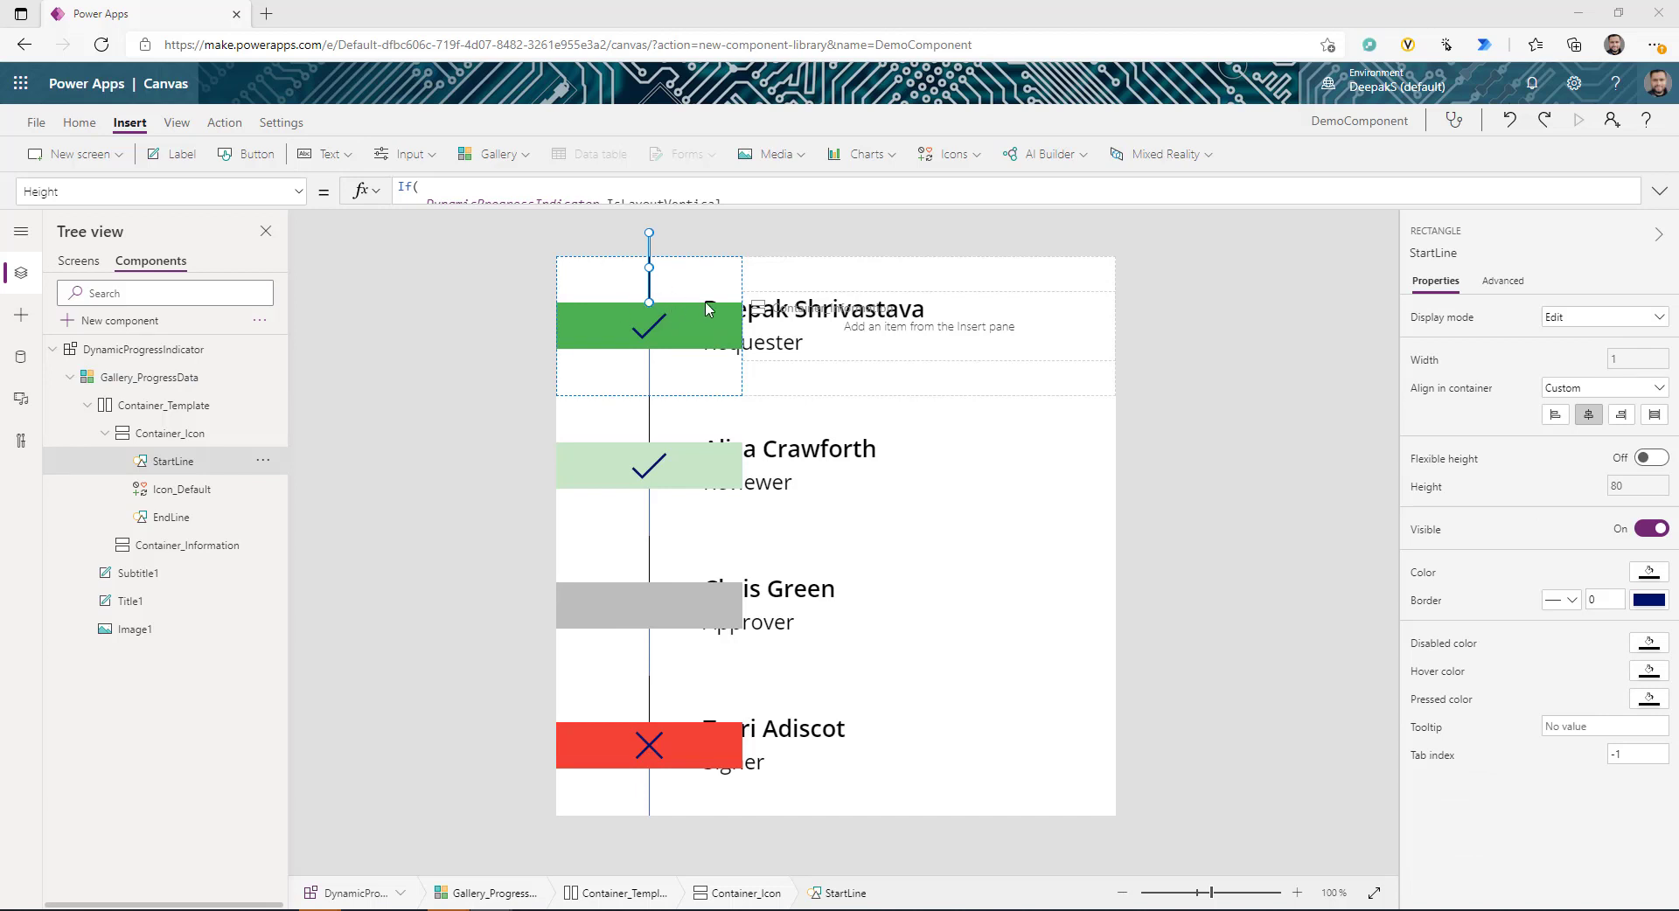
click(715, 368)
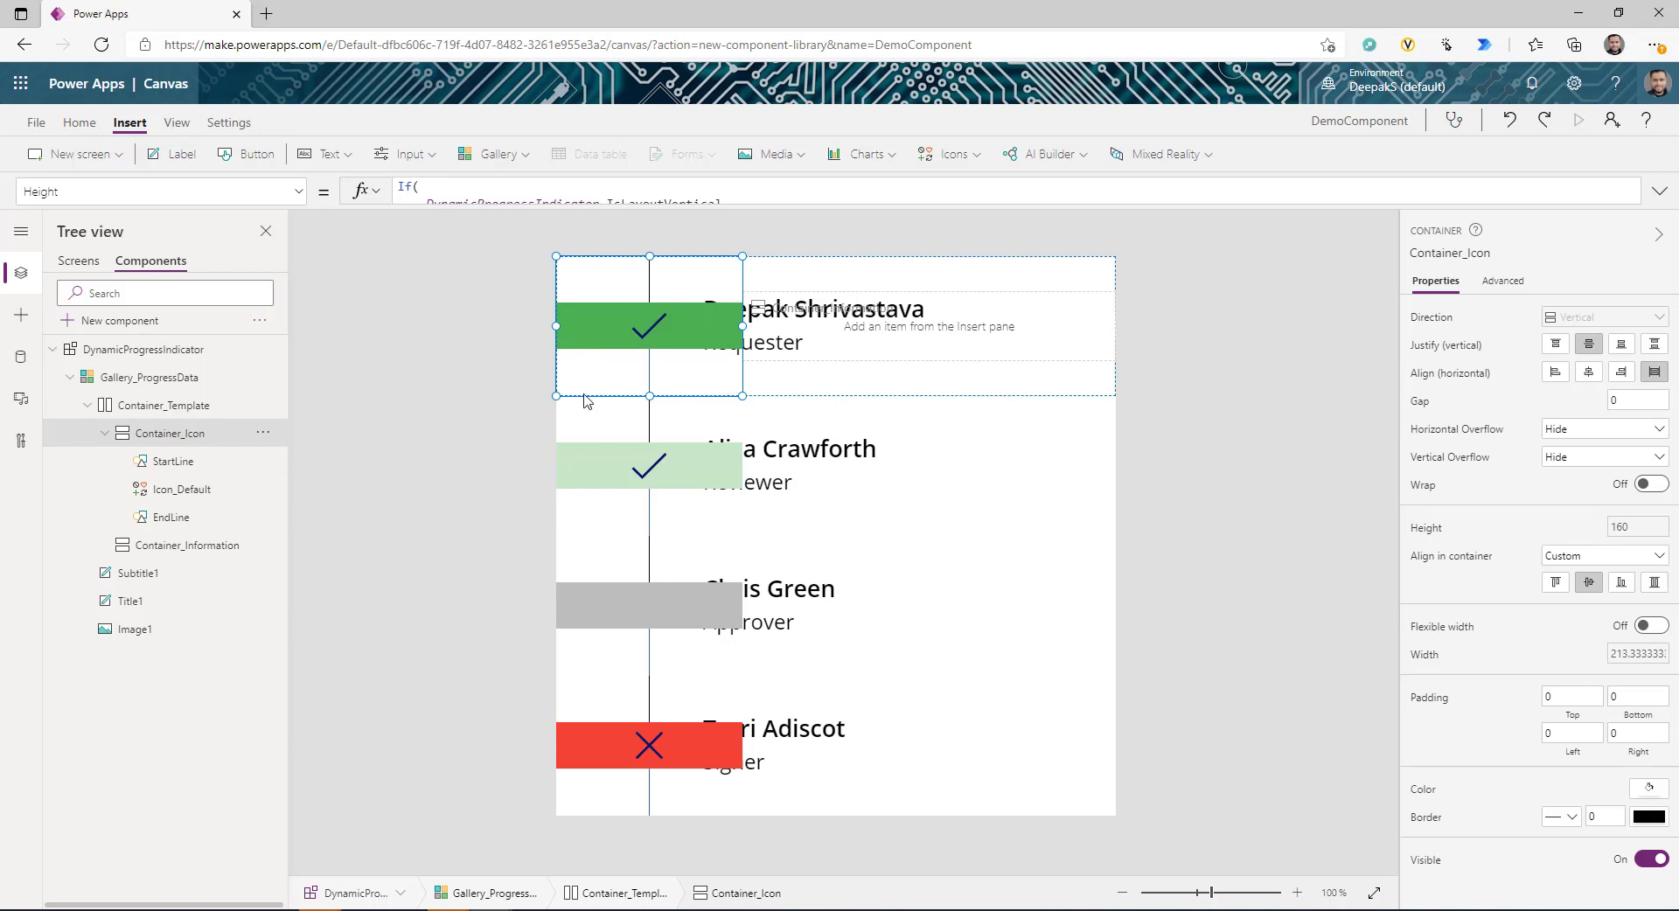
click(171, 468)
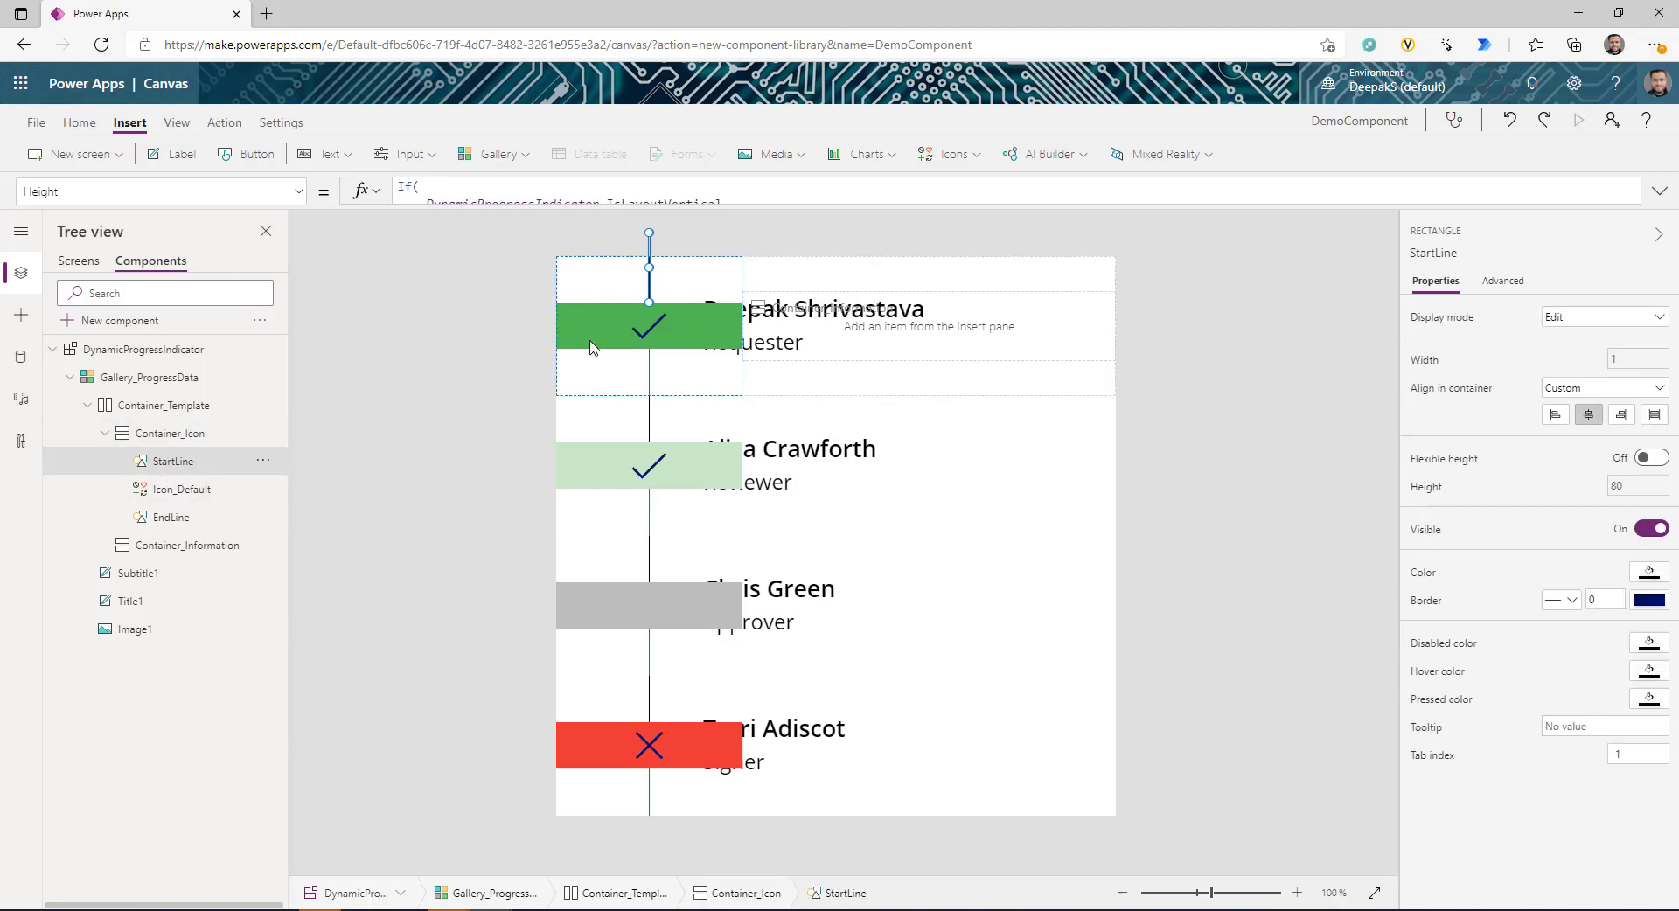
click(170, 520)
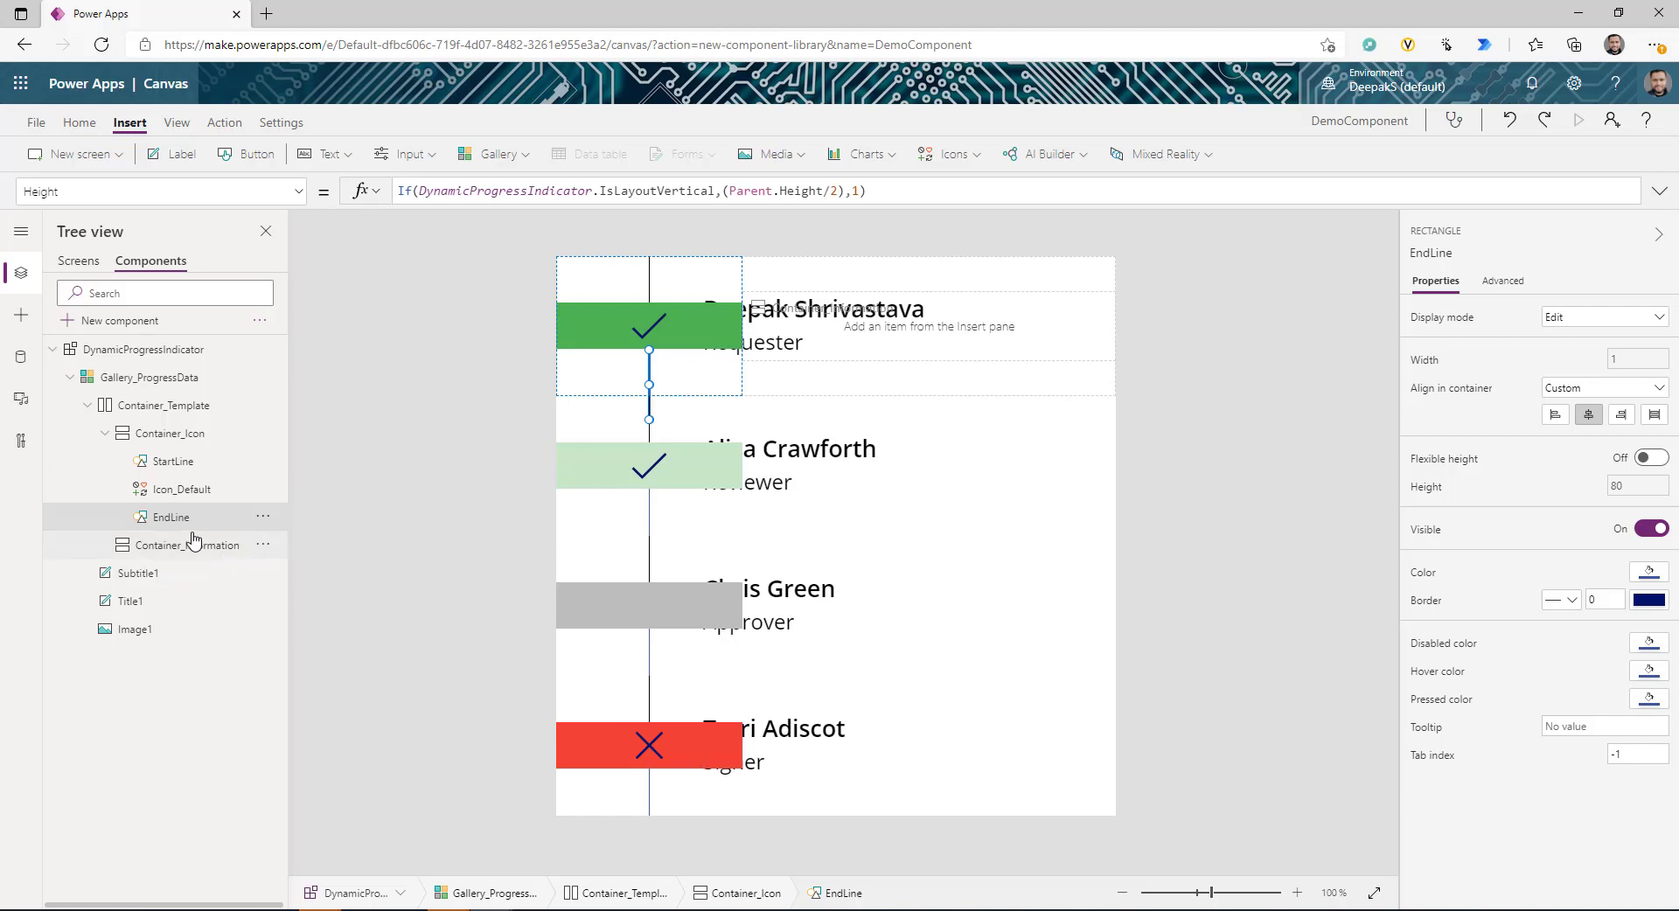
click(656, 286)
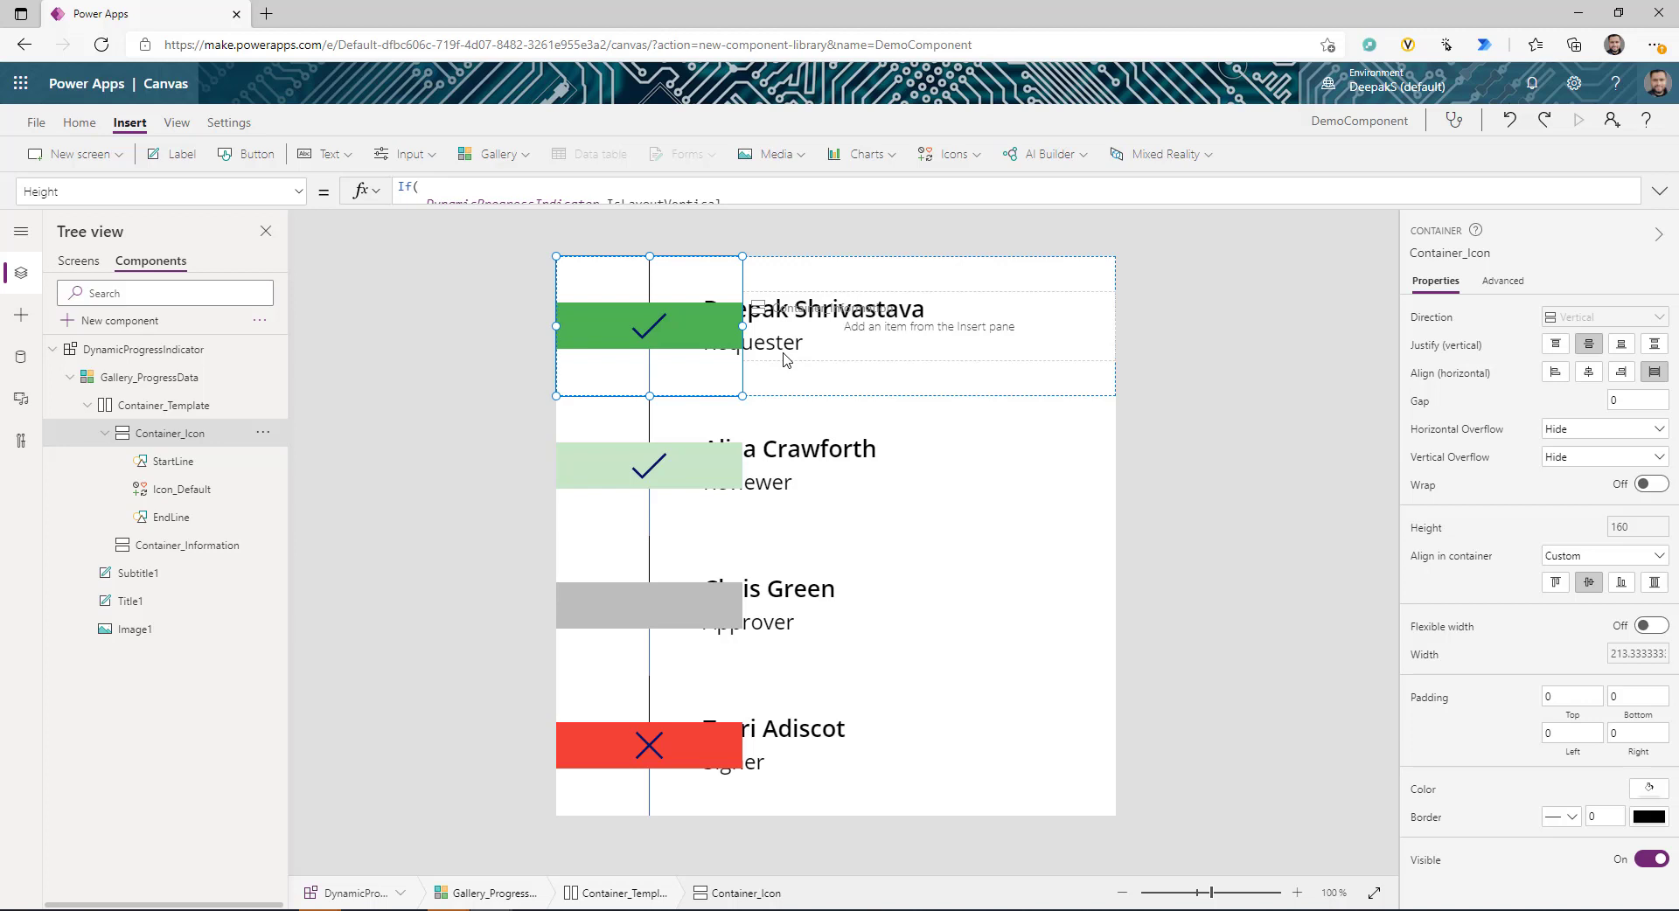
- Set StartLine's Fill to the formatted formula If(ThisItem.Id = Last(DynamicProgressIndicator.Data).Id, Transparent, Black)
click(158, 462)
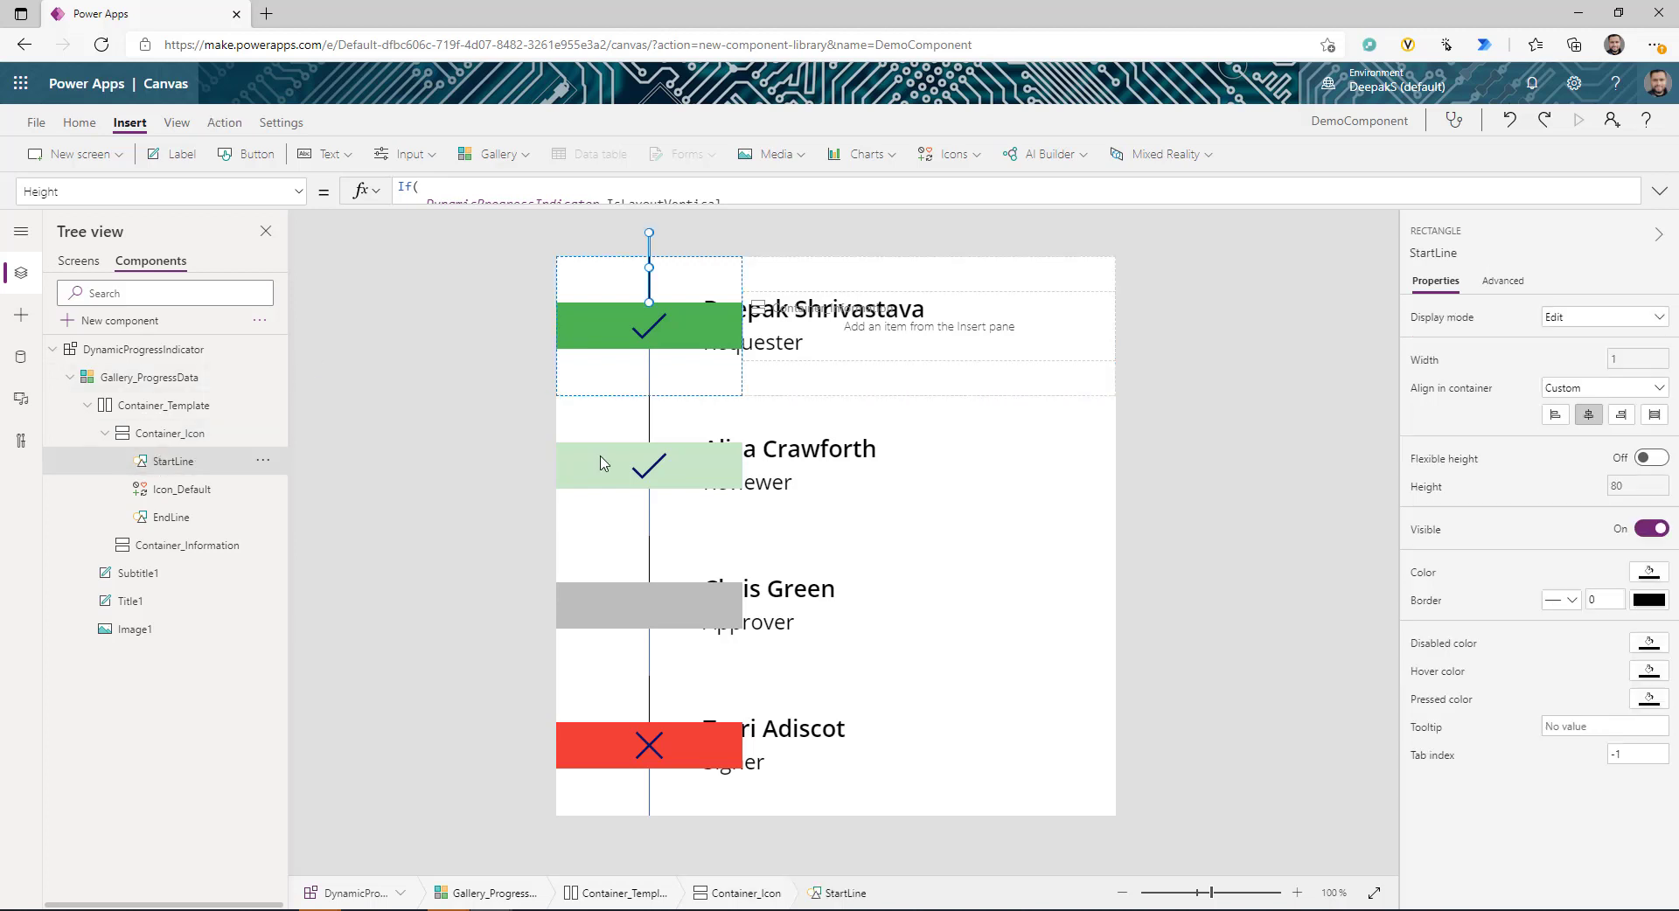
click(1652, 577)
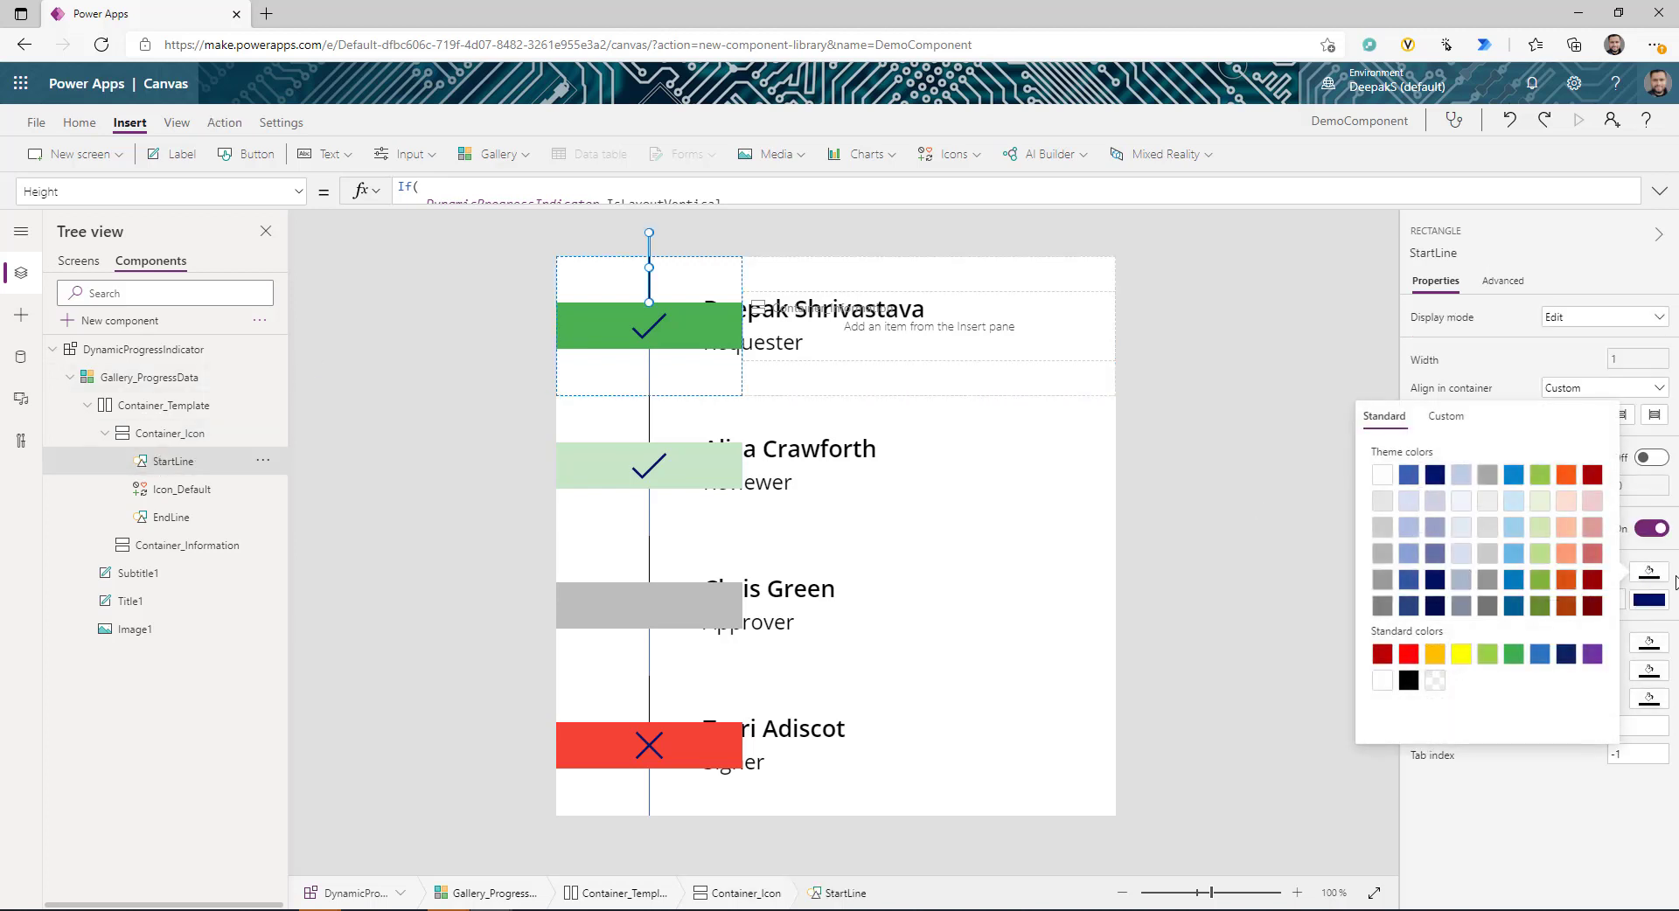
click(1649, 577)
click(1425, 578)
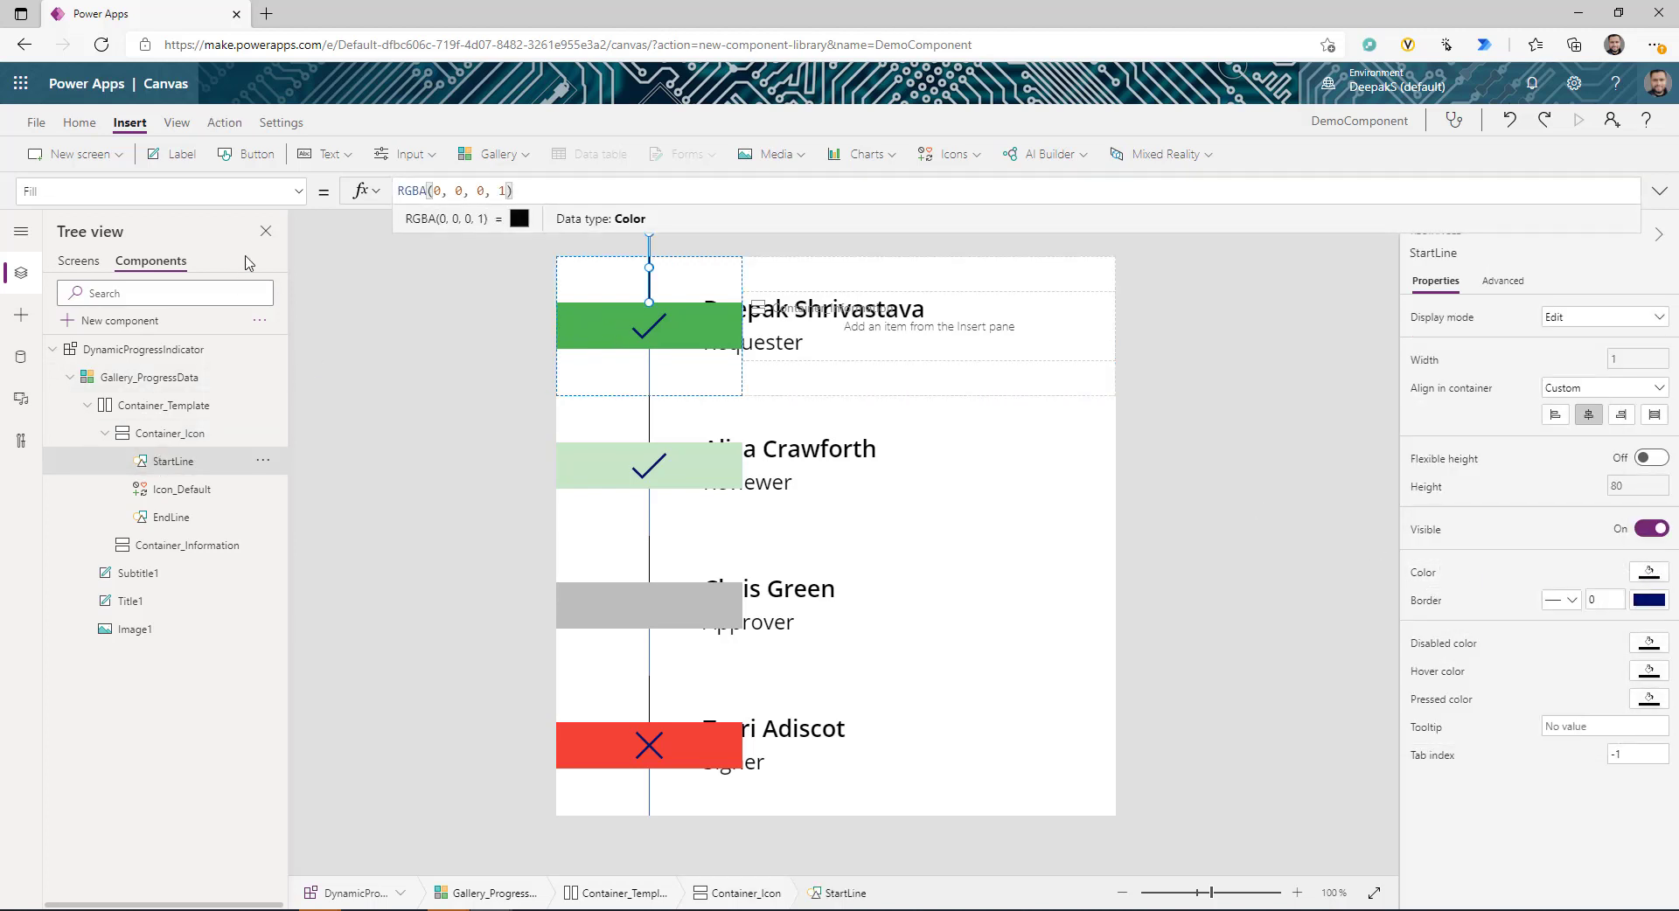
key(ctrl+a)
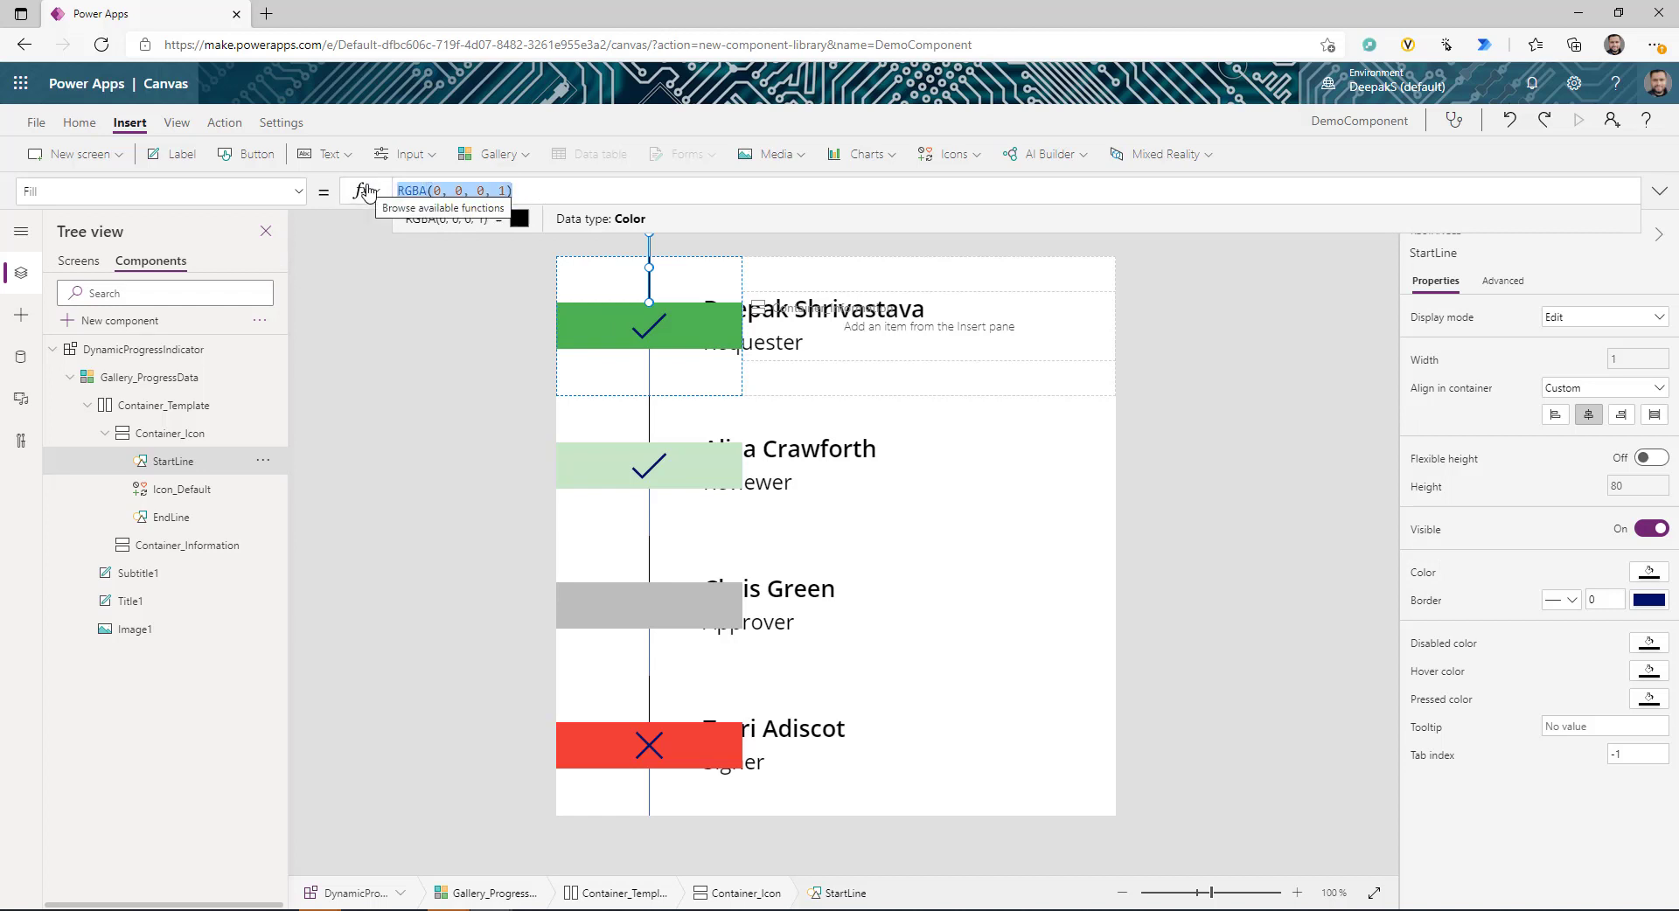
text(If(ThisItem.Id=Last(DynamicProgressIndicator.Data).Id,Transparent,Black))
click(1658, 190)
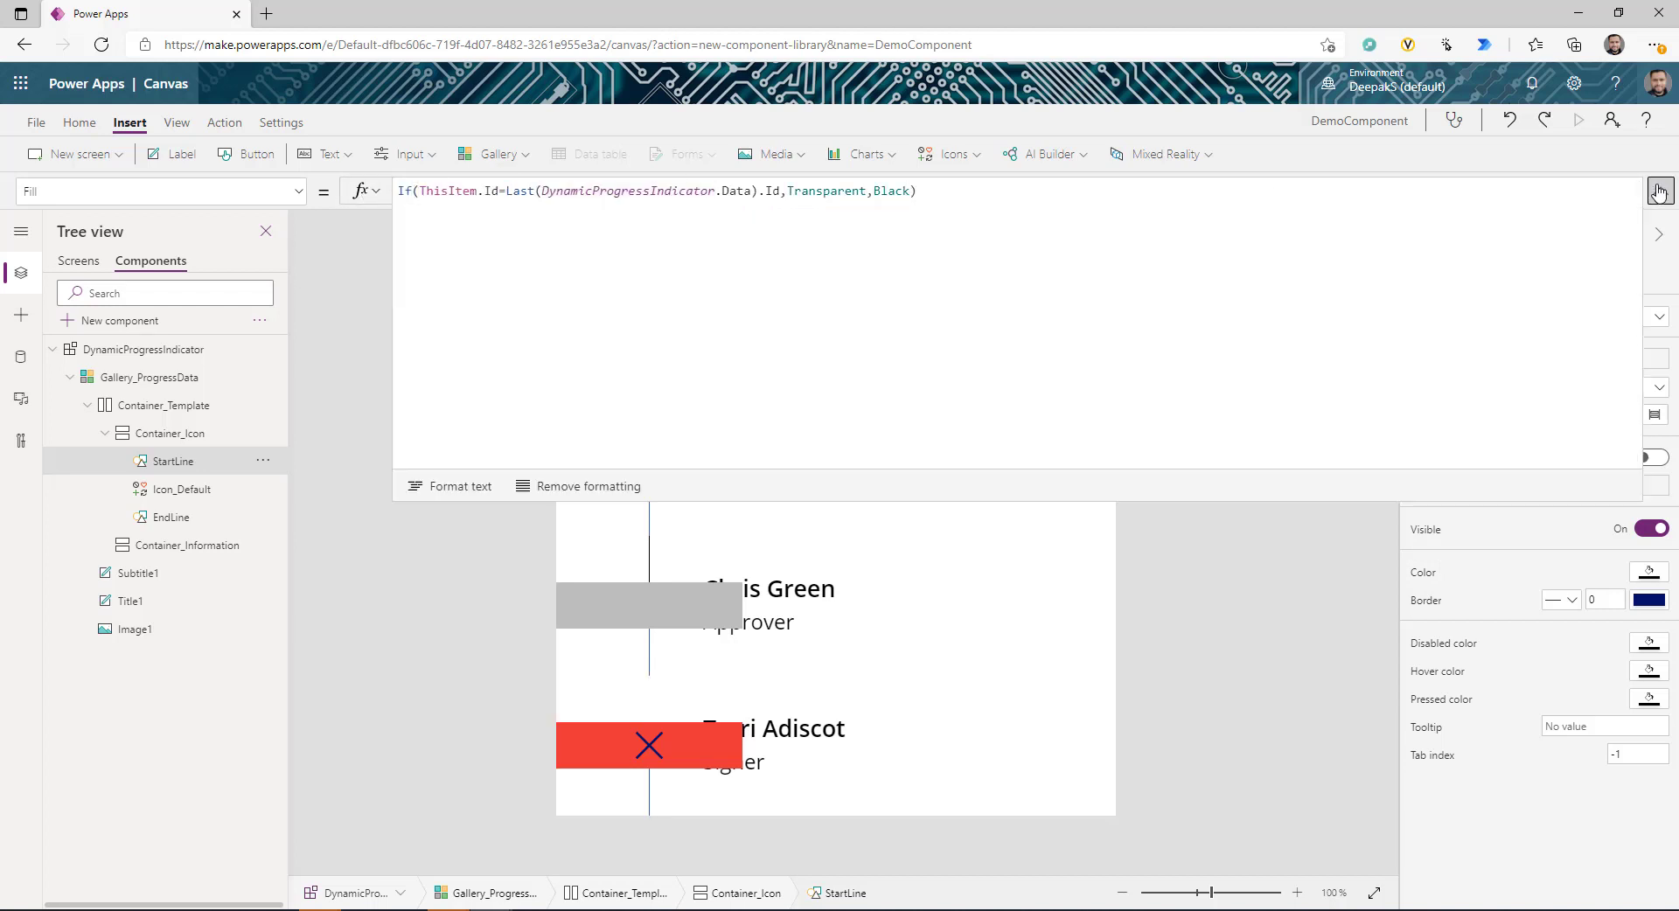
- Examine ThisItem.Id in StartLine's Fill formula and the matching Id field in the component's Data table
click(455, 204)
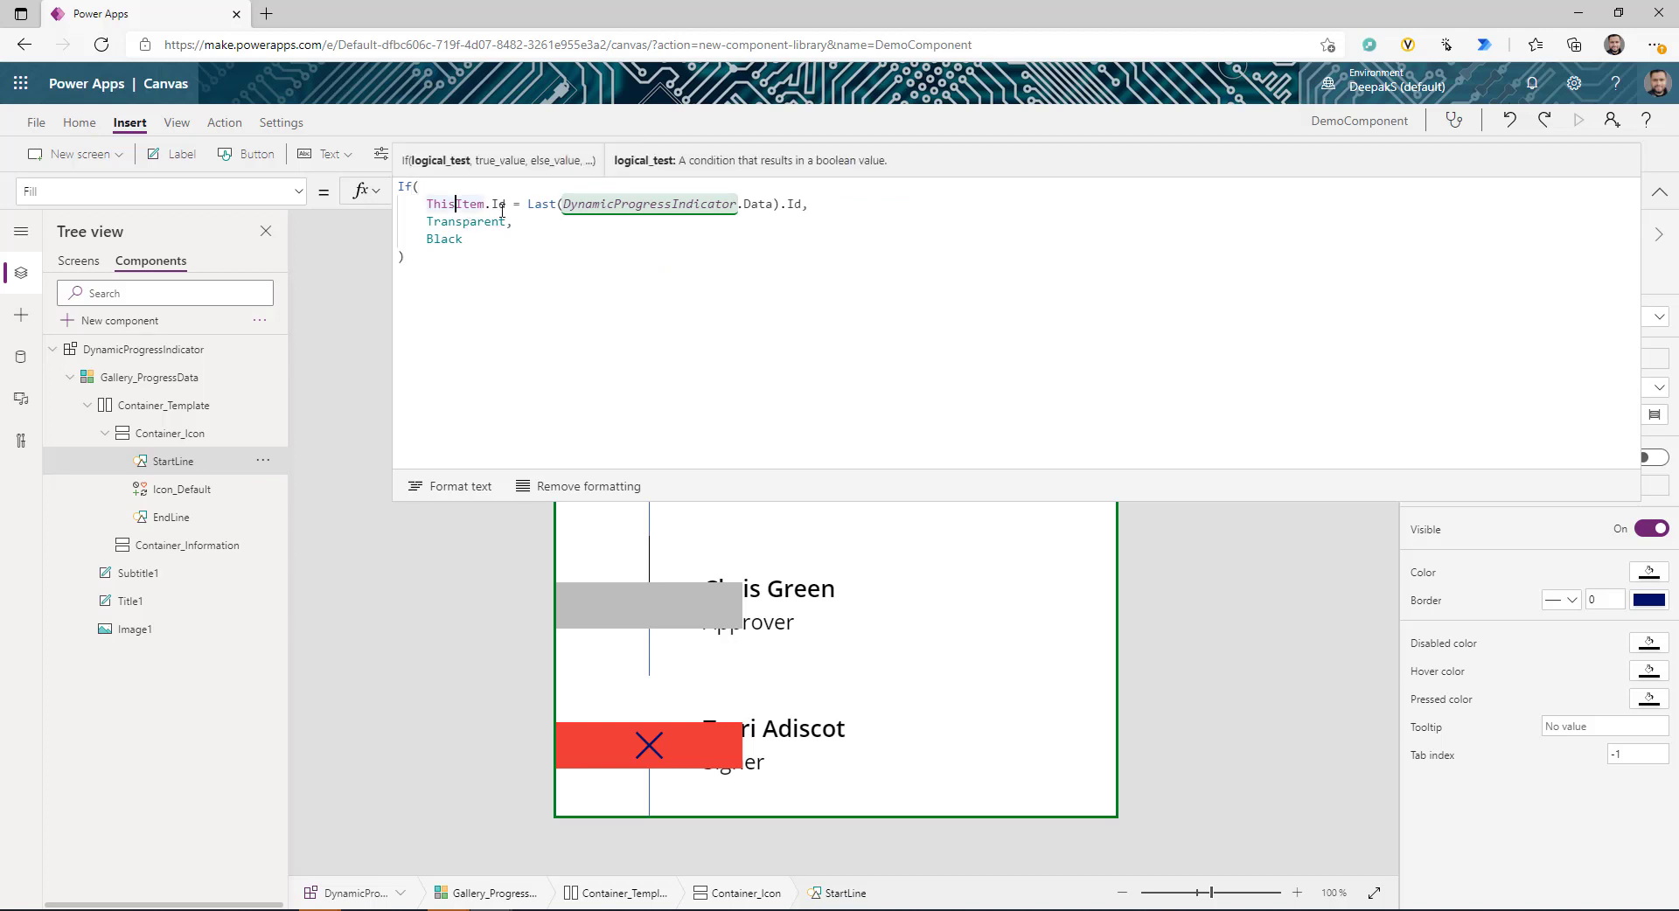
drag(507, 204, 426, 204)
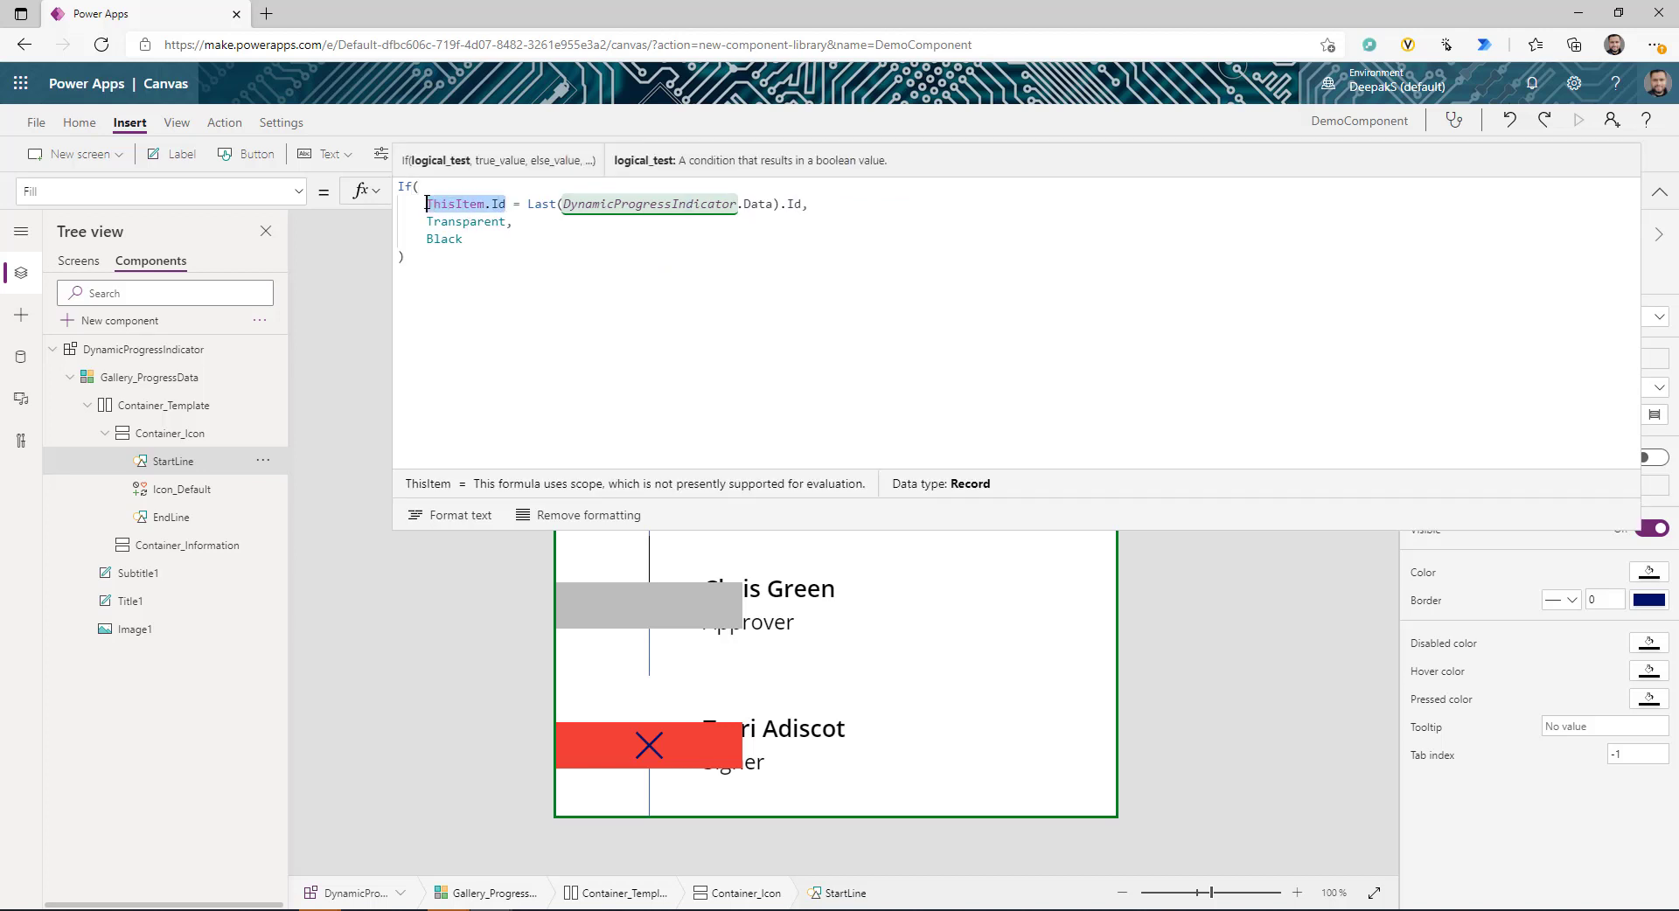
click(138, 350)
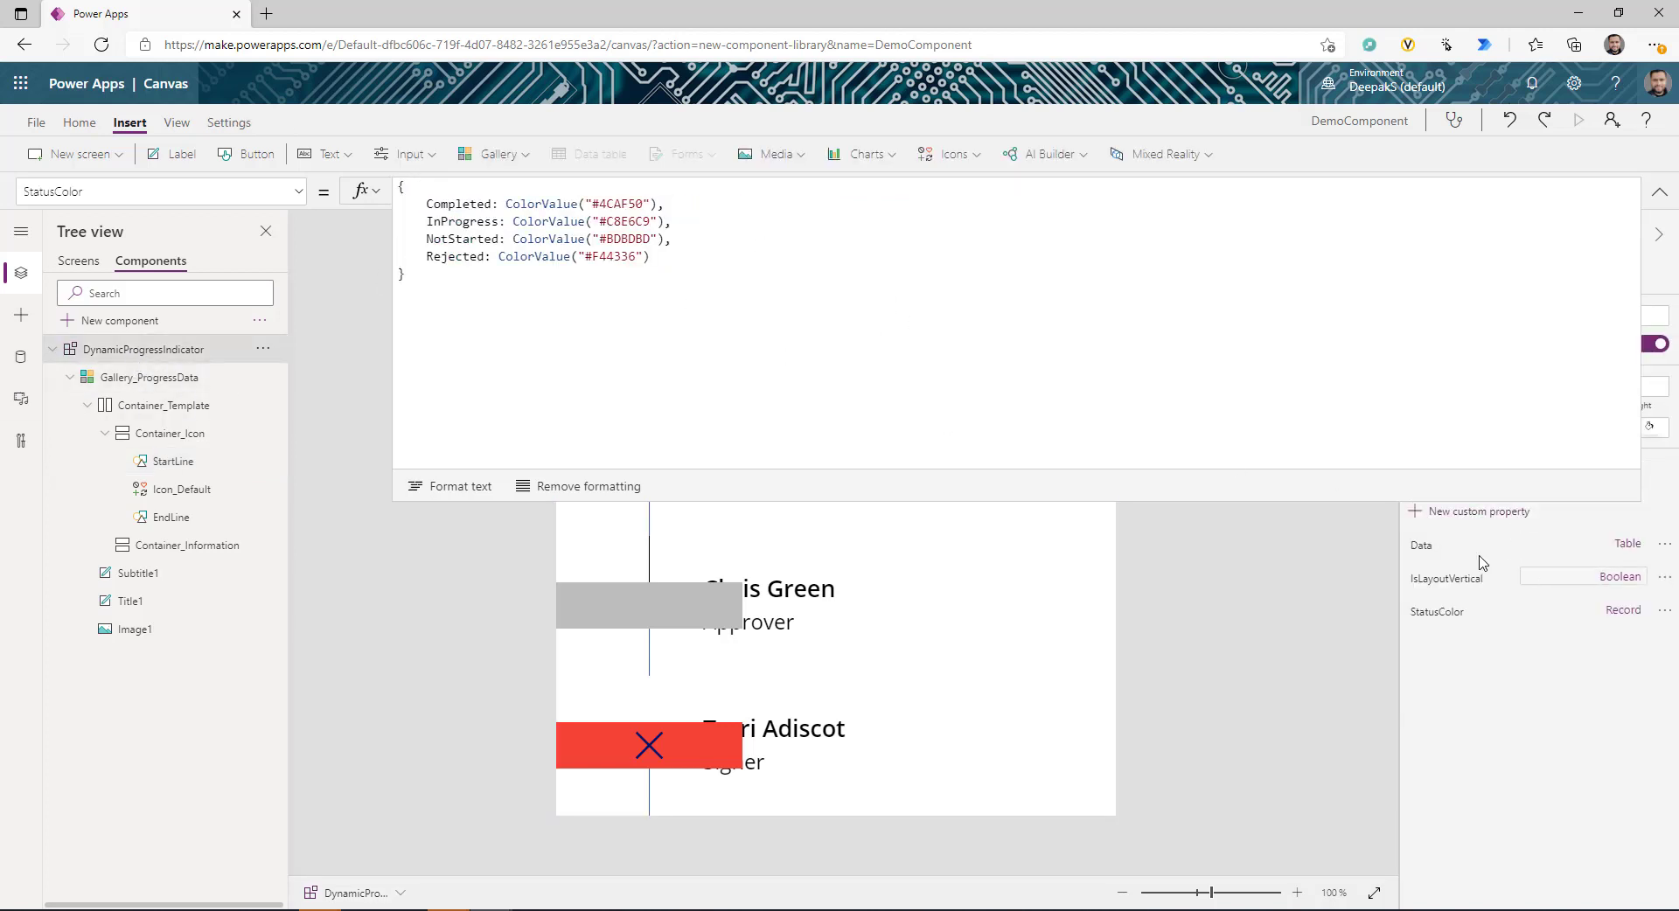
click(1421, 545)
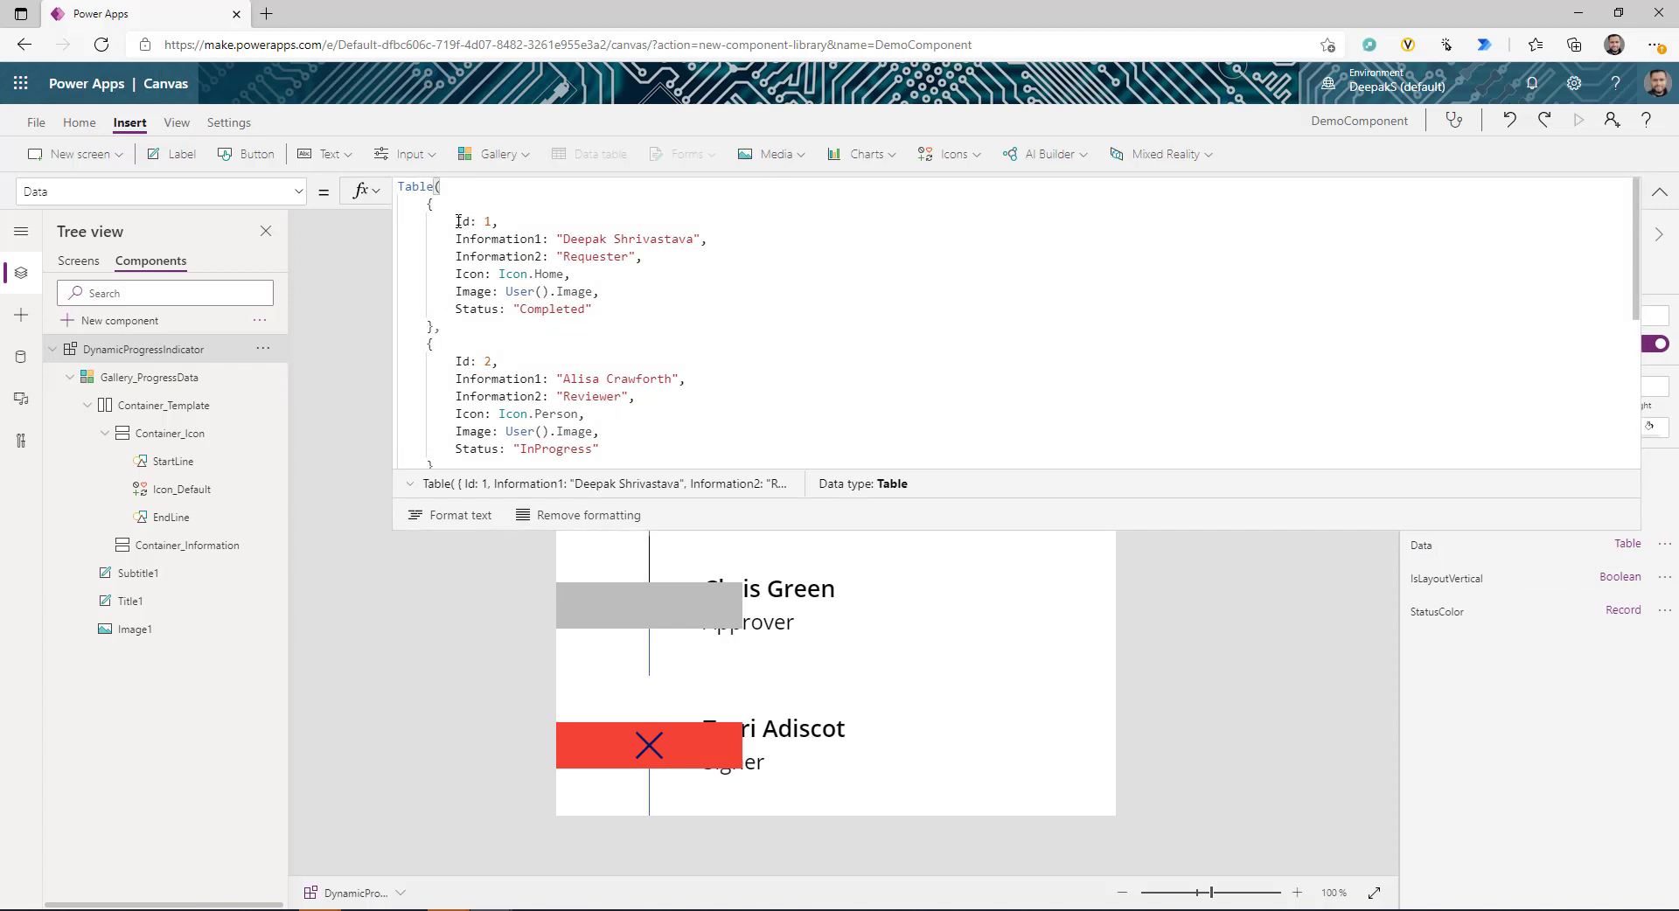
drag(456, 222, 494, 221)
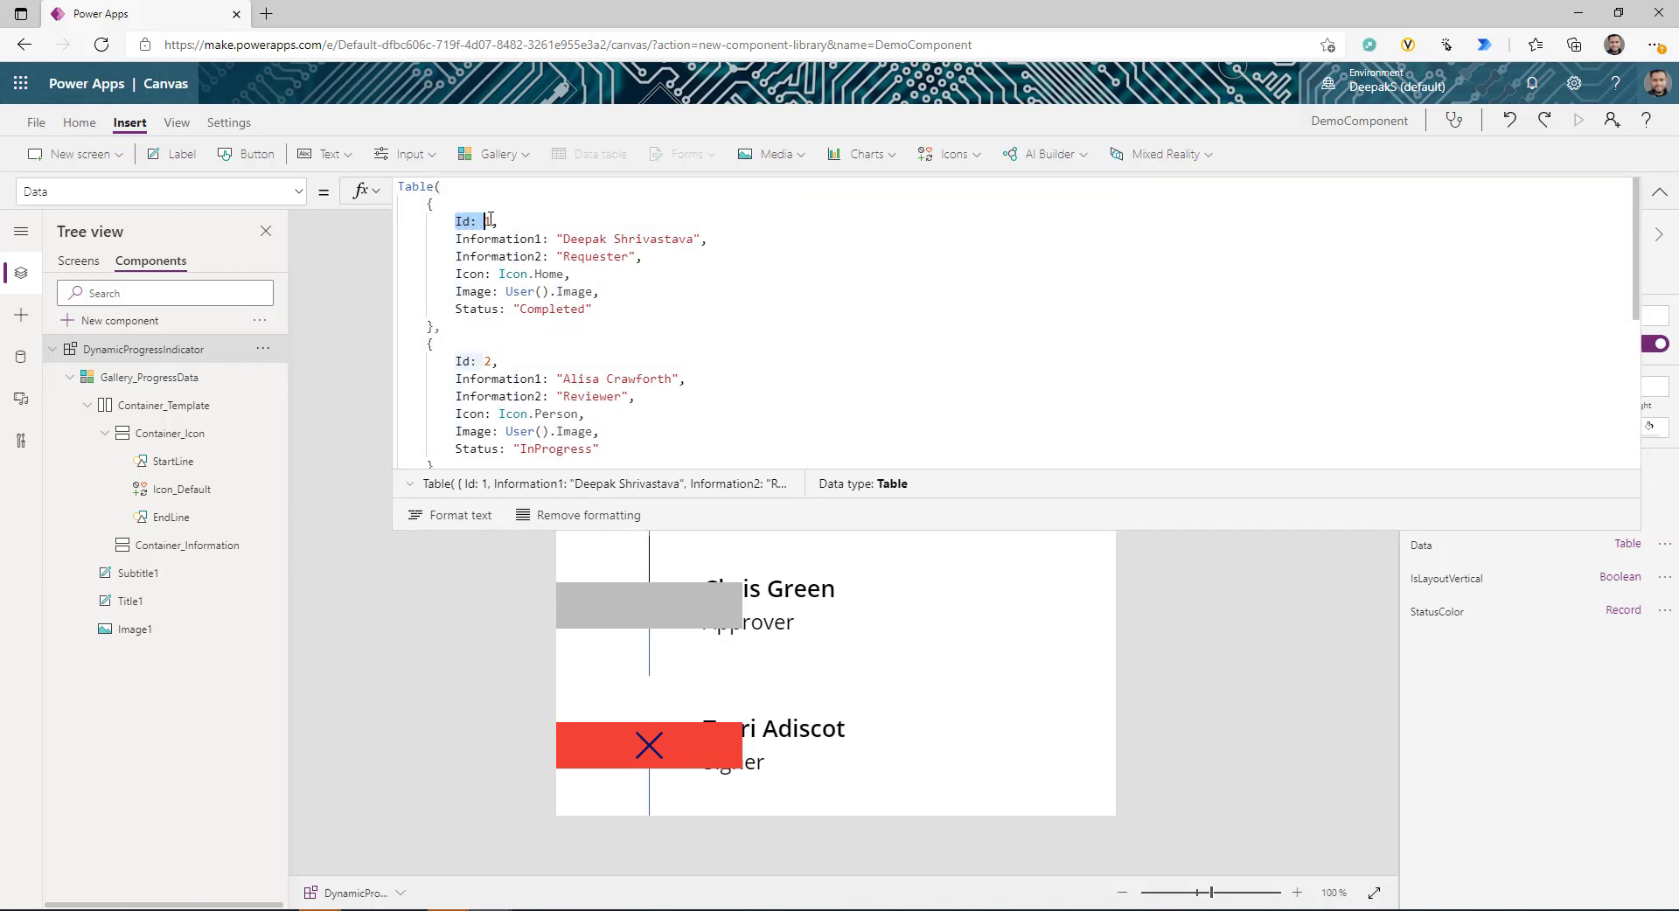
click(170, 464)
drag(427, 204, 509, 204)
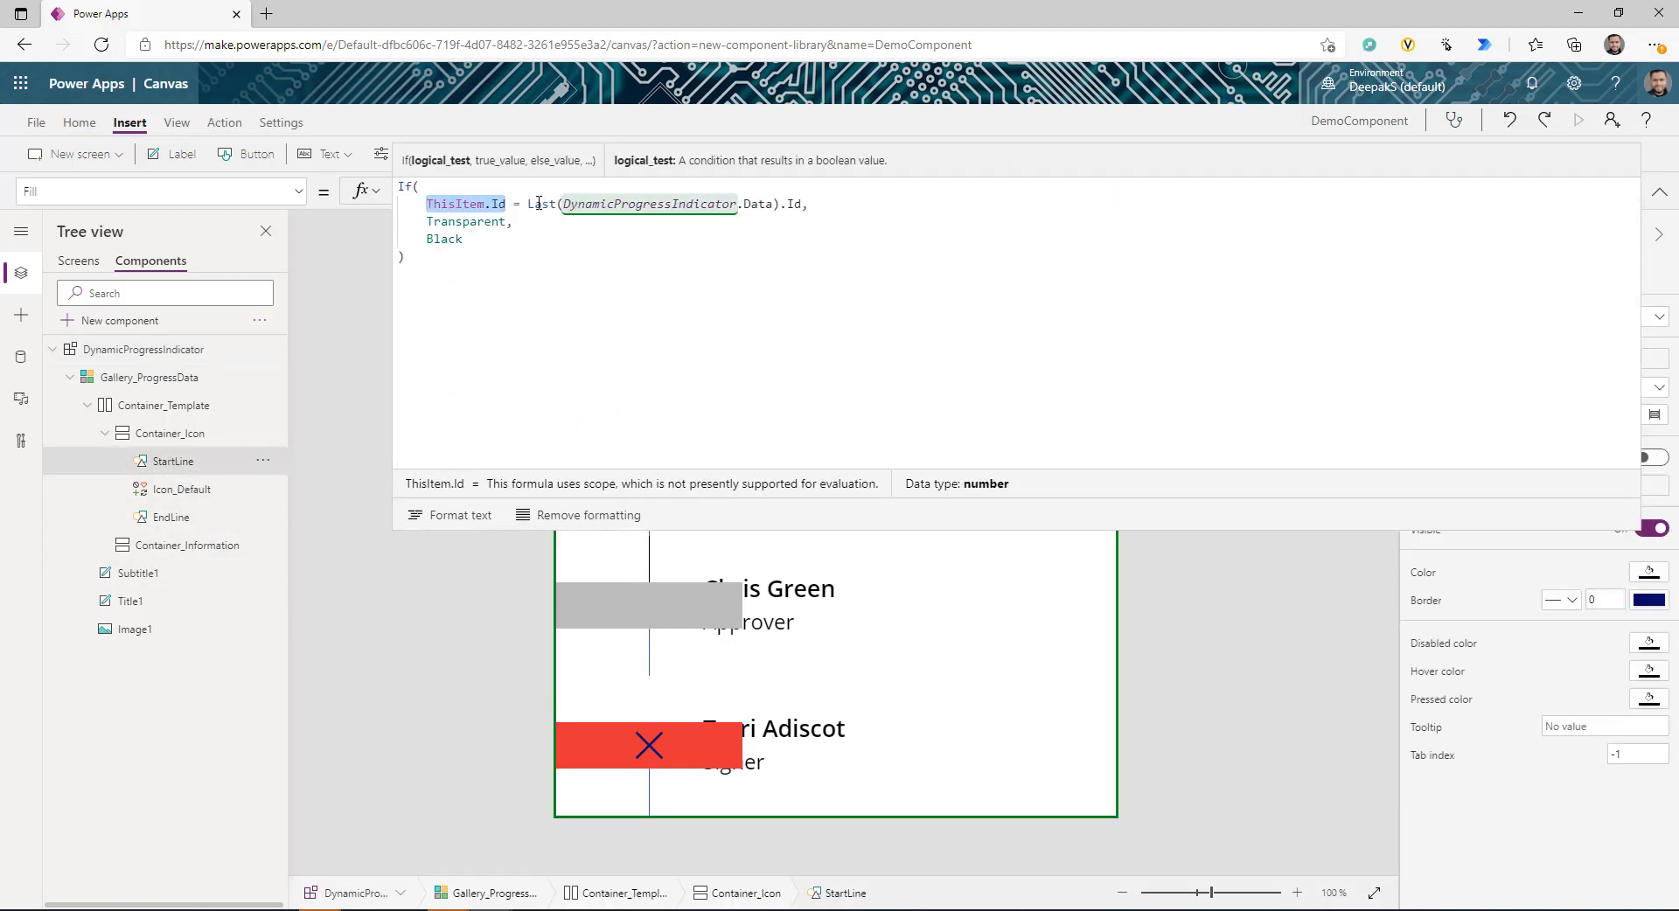
- Replace Last with First in StartLine's Fill formula so its condition reads ThisItem.Id = First(DynamicProgressIndicator.Data).Id
double_click(539, 203)
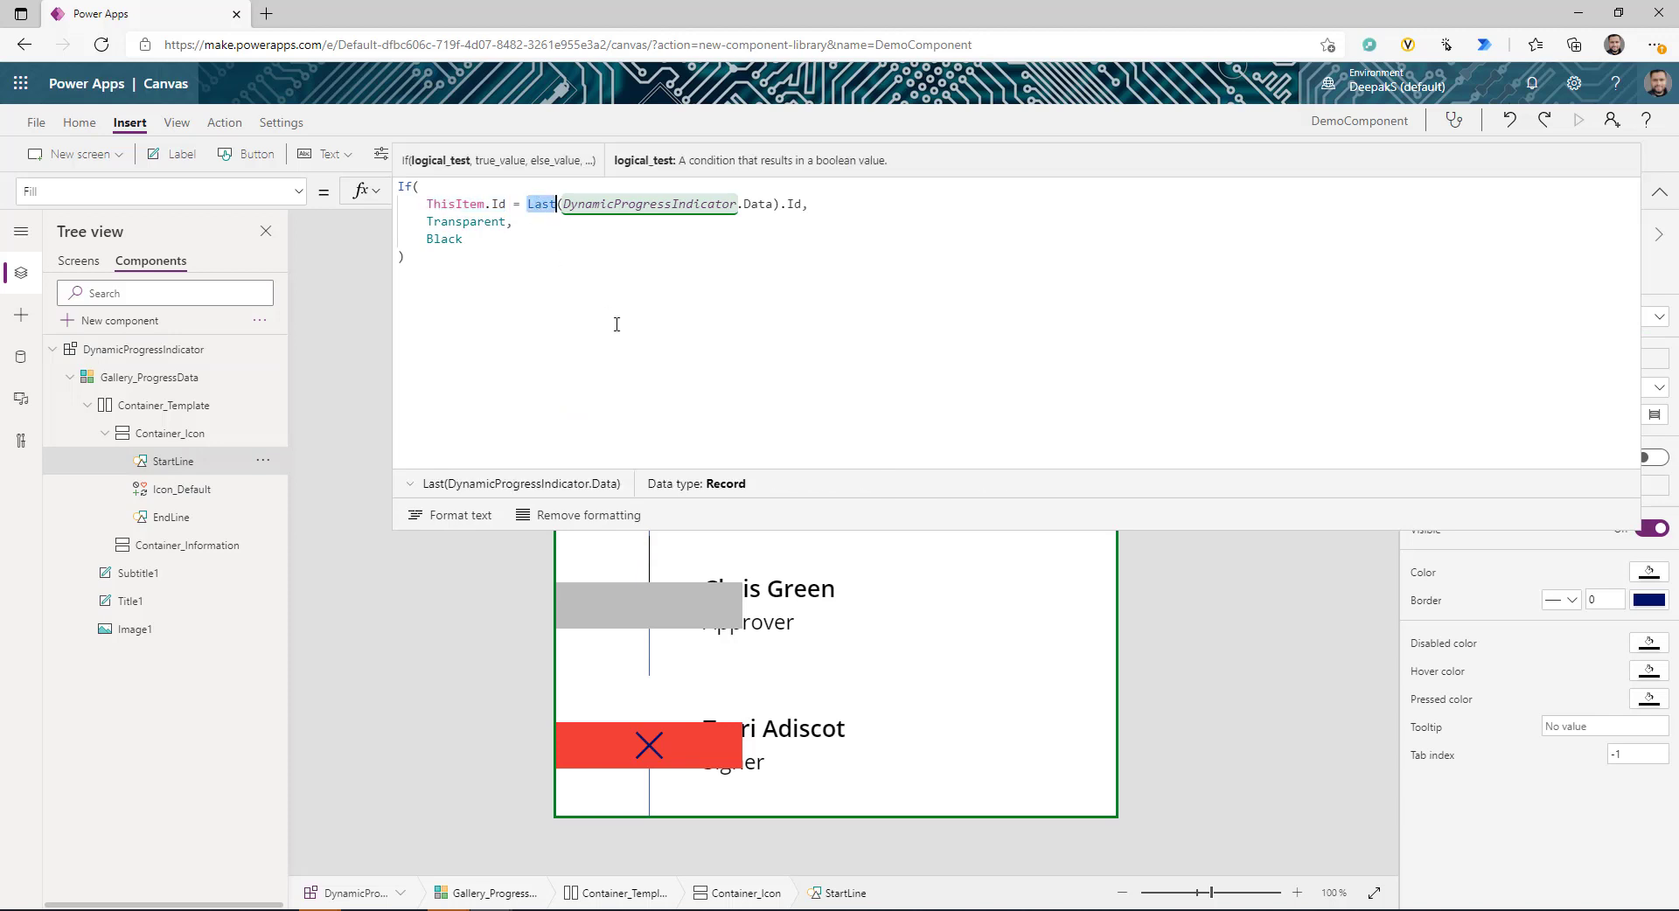
text(First)
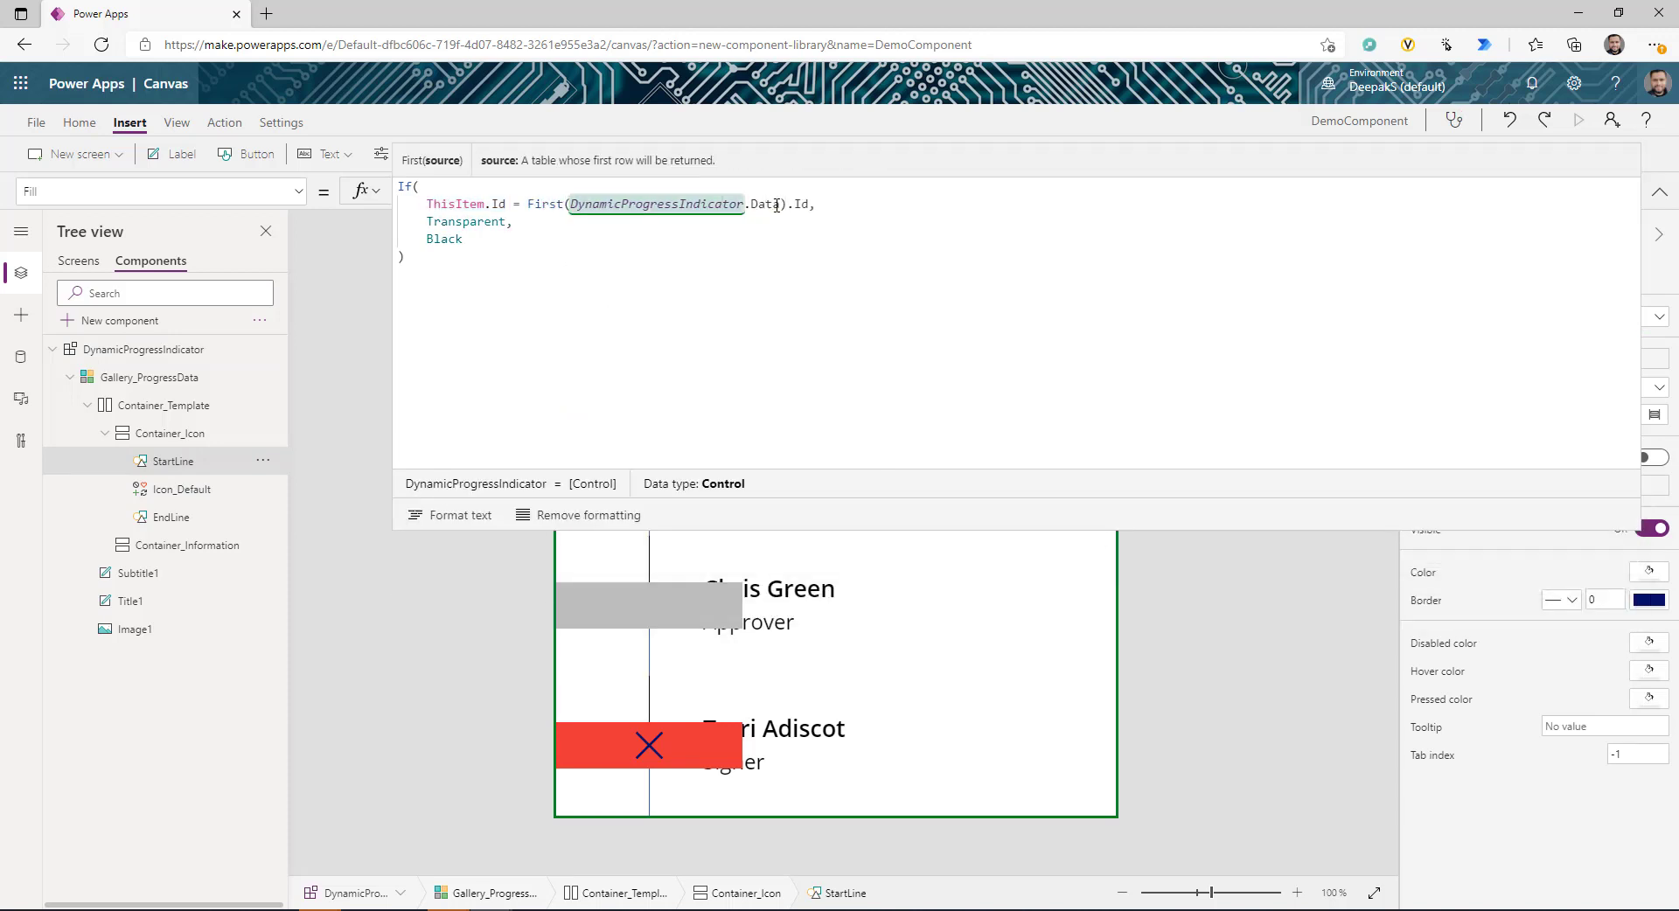
drag(815, 204, 420, 205)
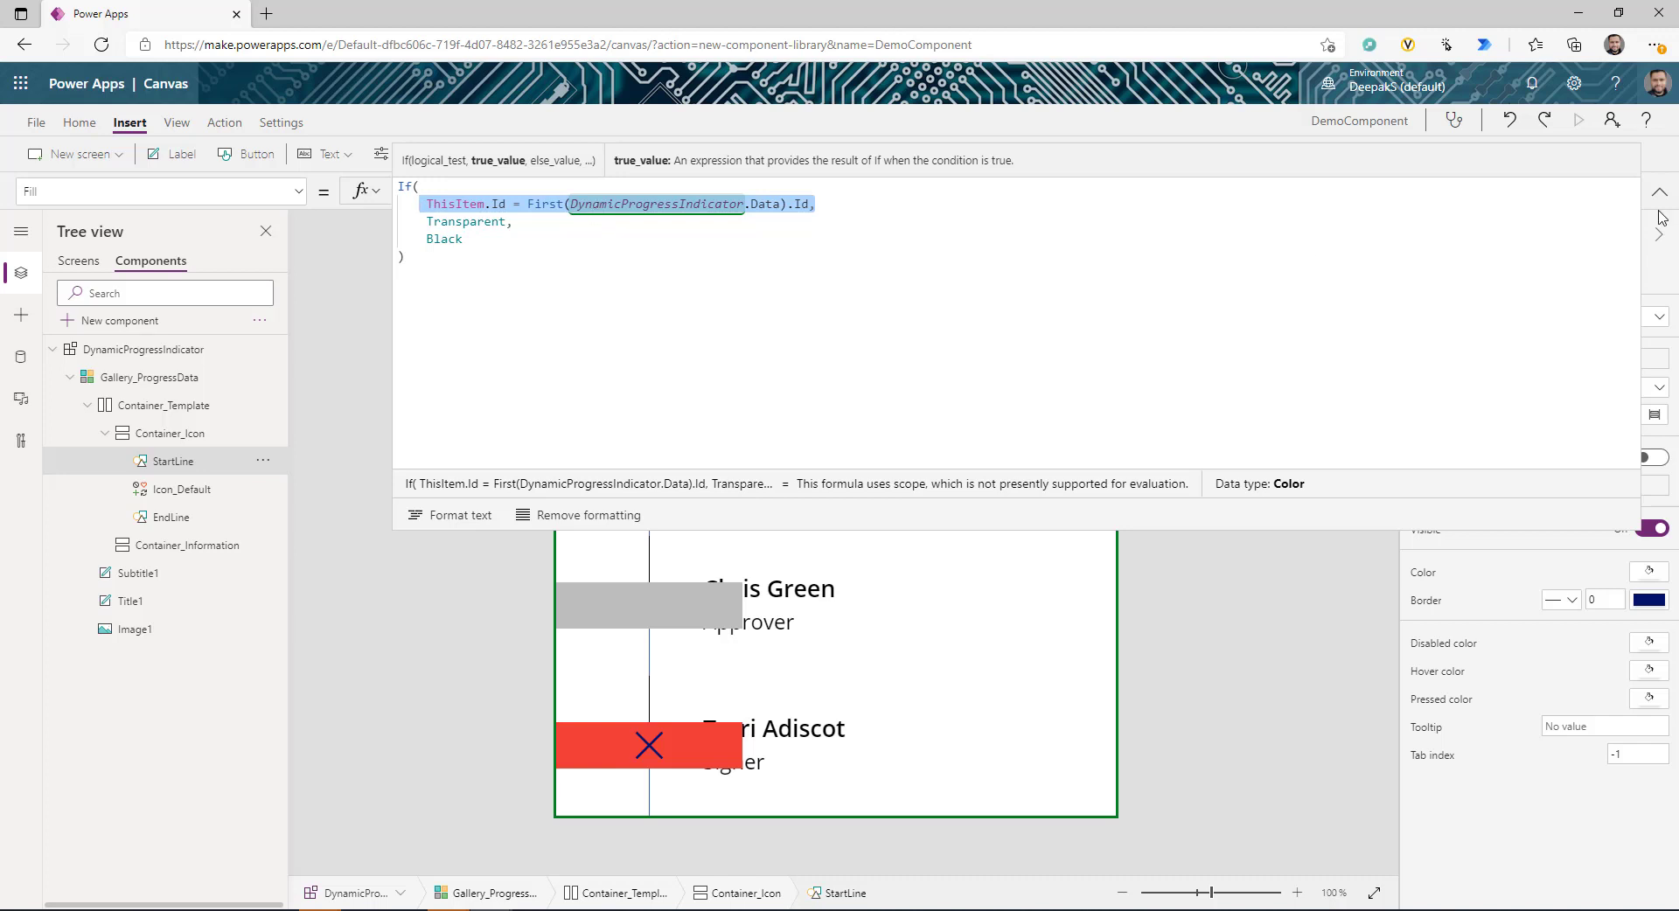
click(171, 432)
- Set EndLine's Fill to the formatted formula If(ThisItem.Id = Last(DynamicProgressIndicator.Data).Id, Transparent, Black)
click(171, 517)
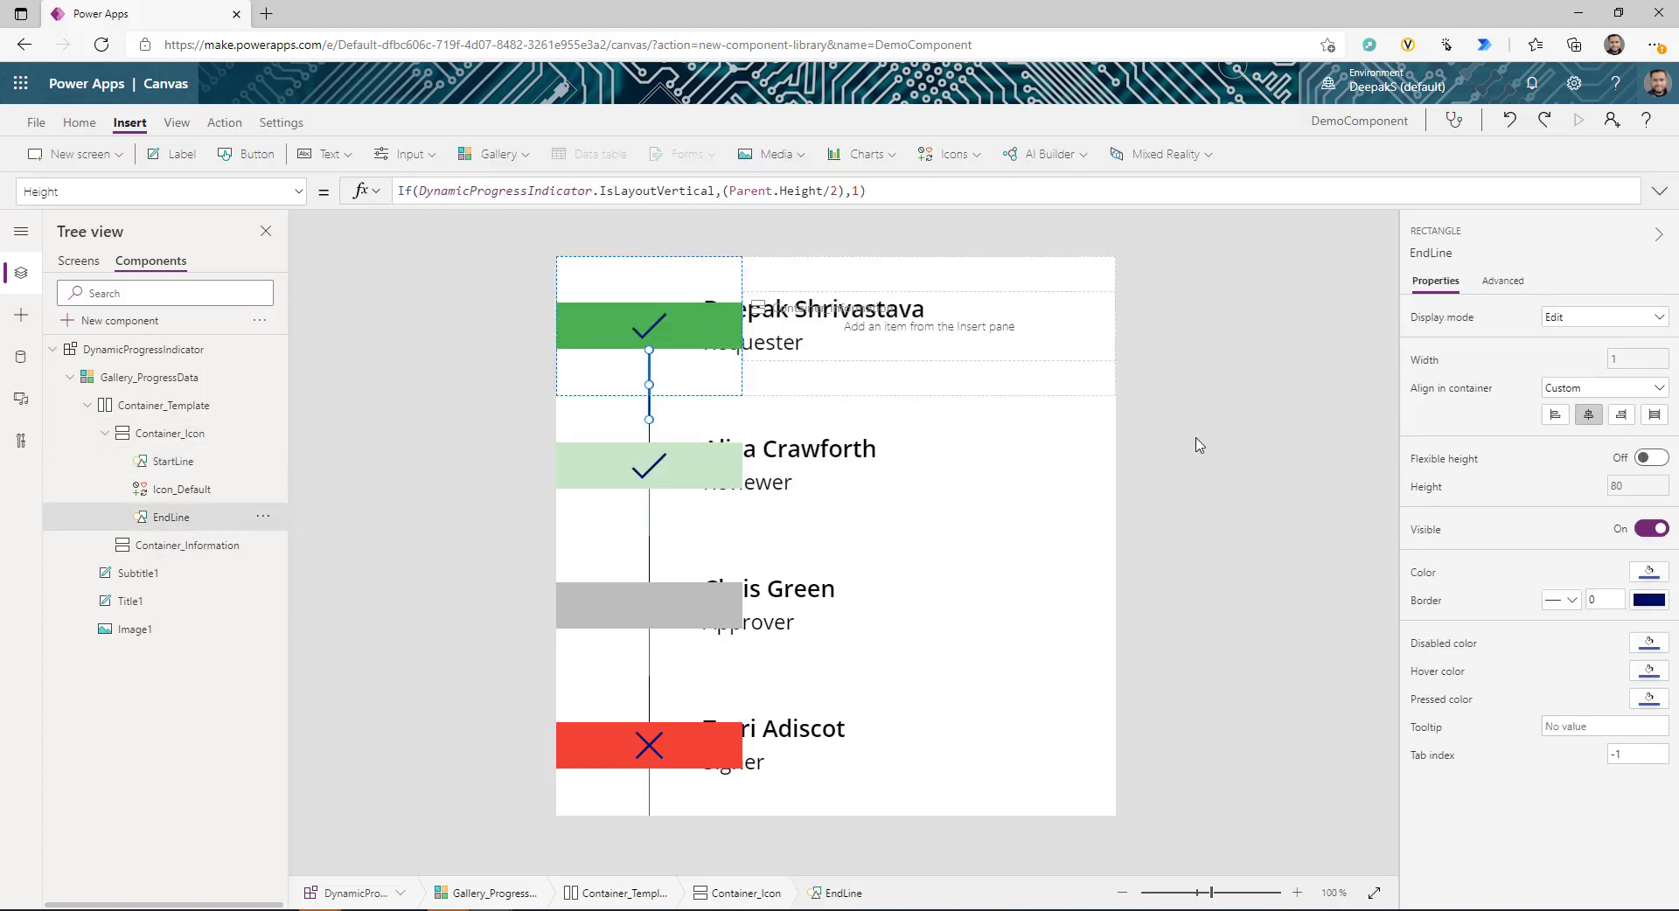
click(1423, 575)
click(551, 201)
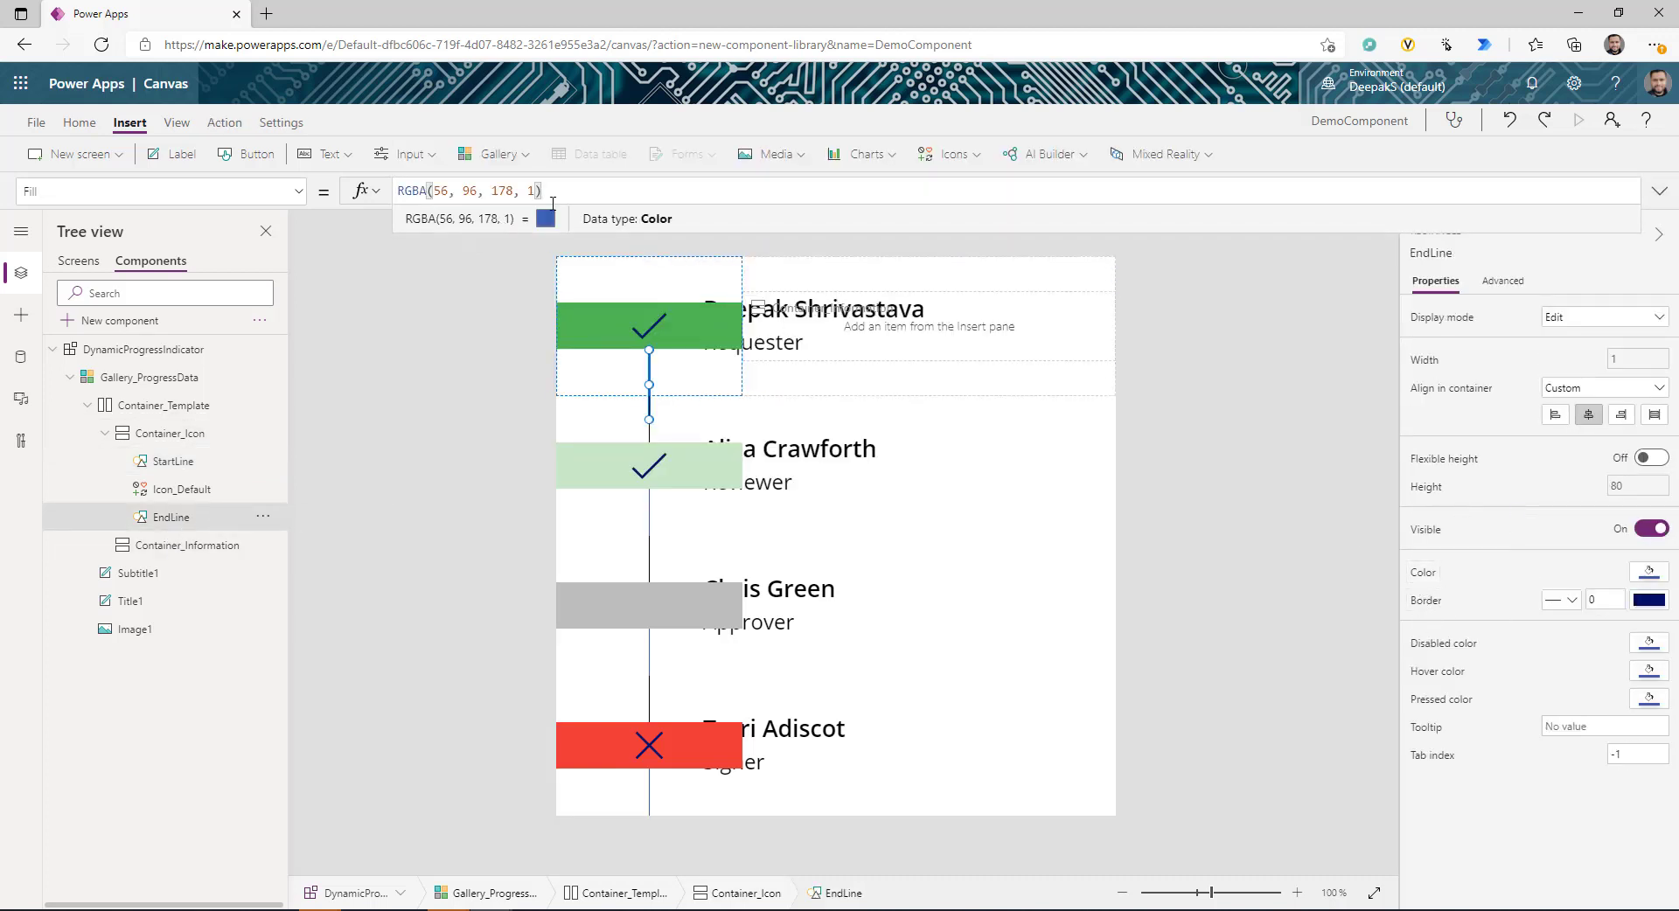
key(ctrl+a)
text(If(ThisItem.Id = Last(DynamicProgressIndicator.Data).Id, Transparent, Black))
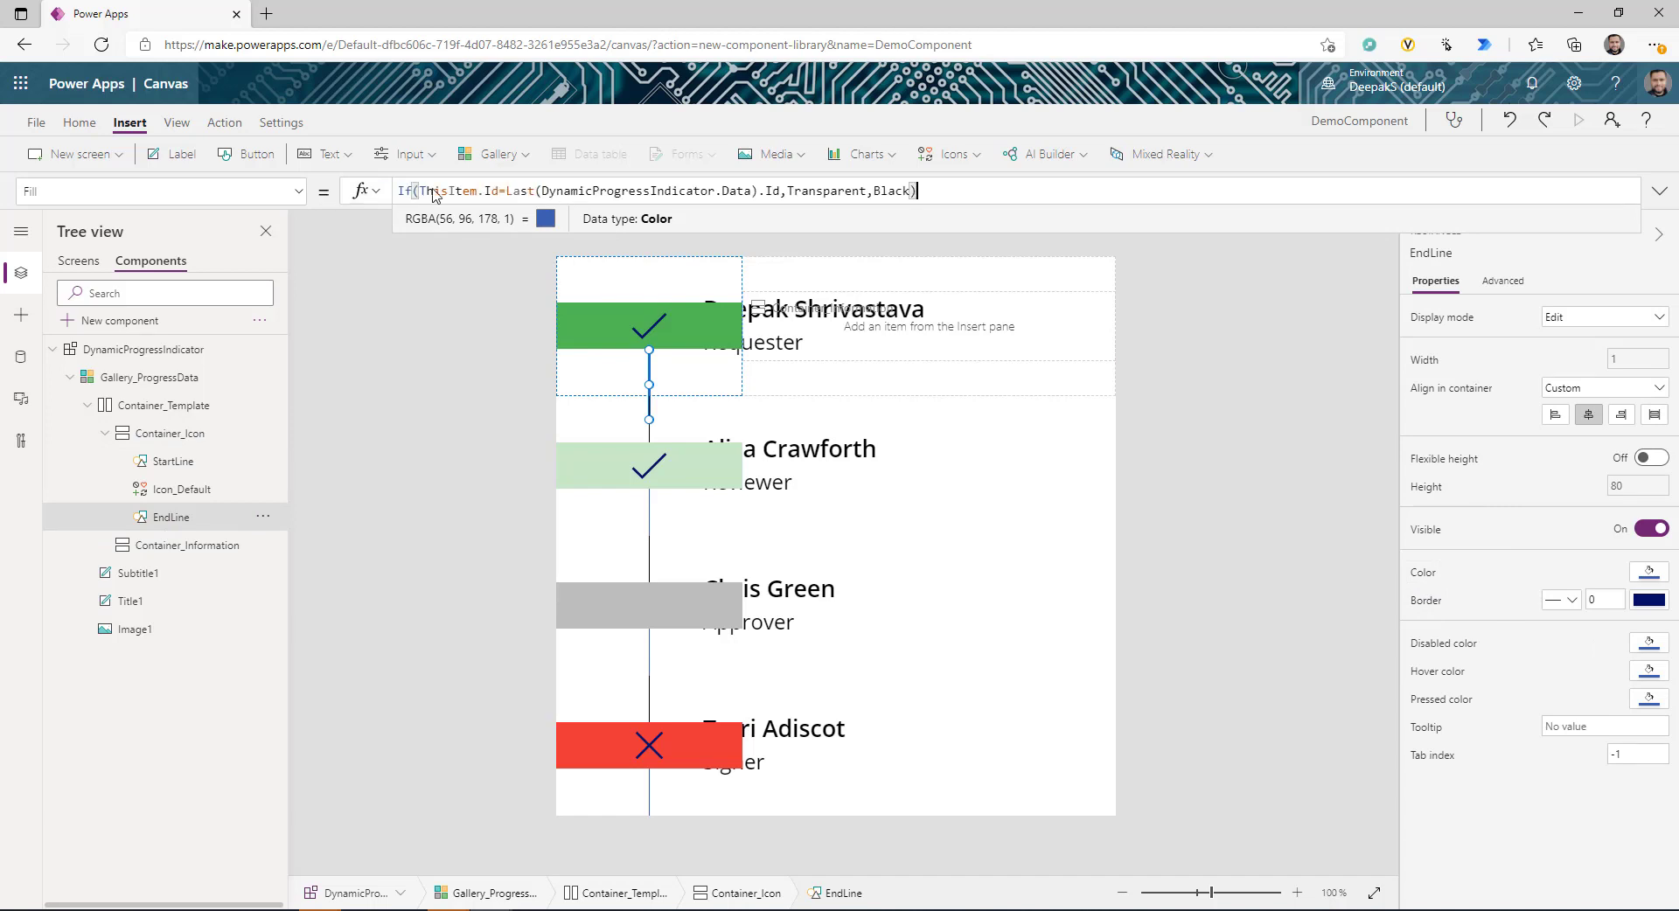
click(442, 390)
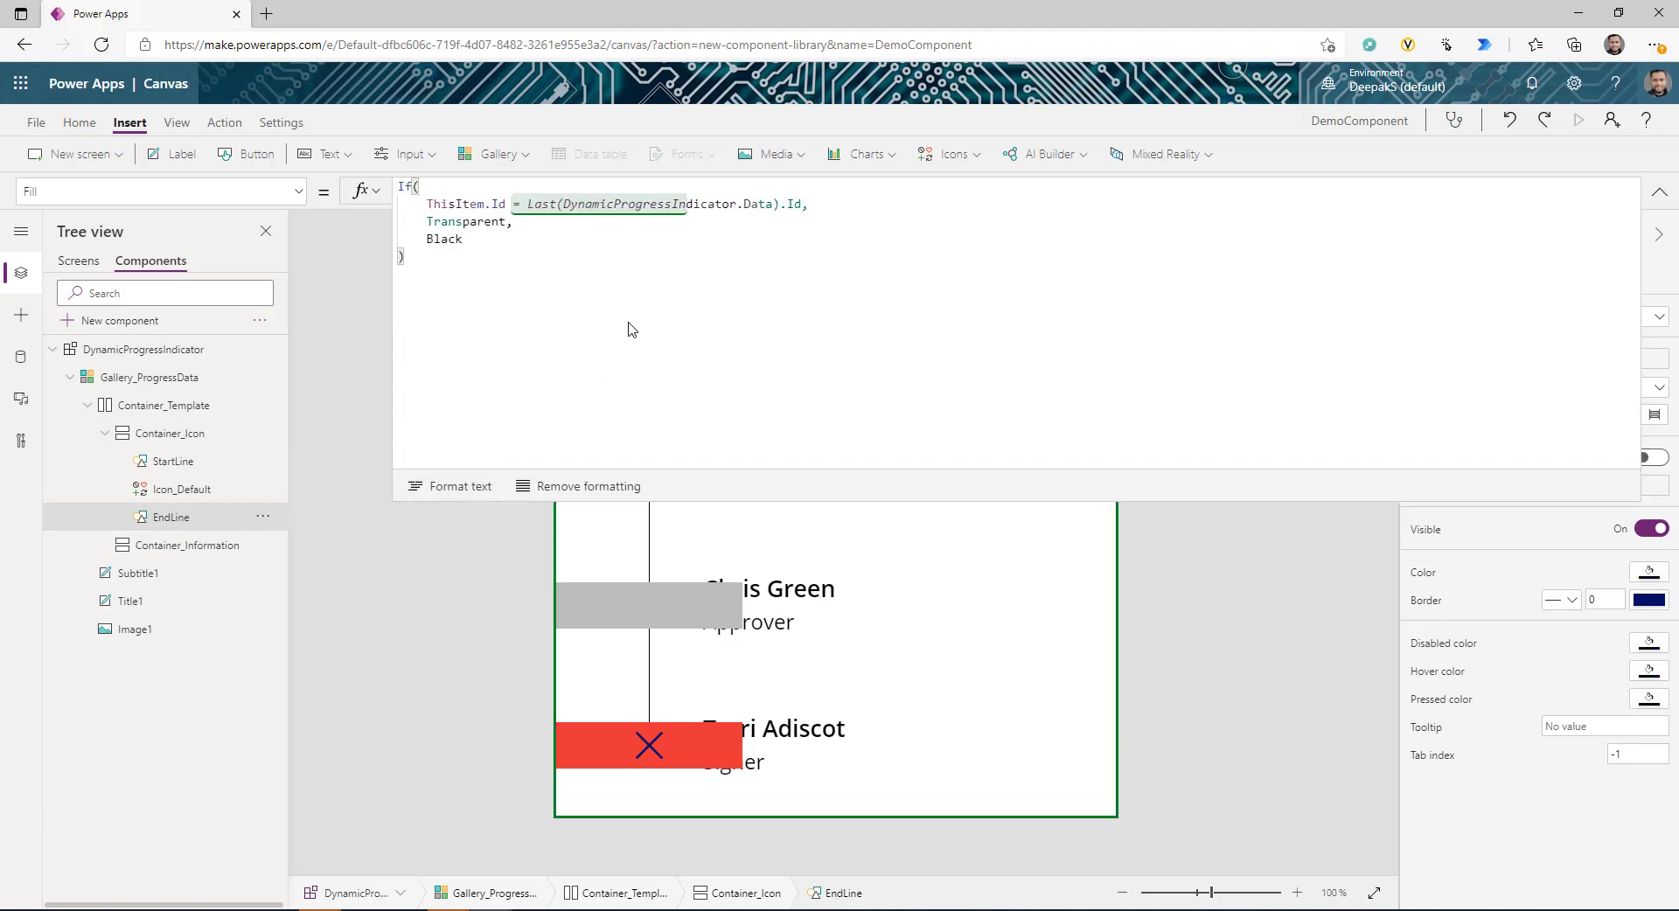
double_click(541, 205)
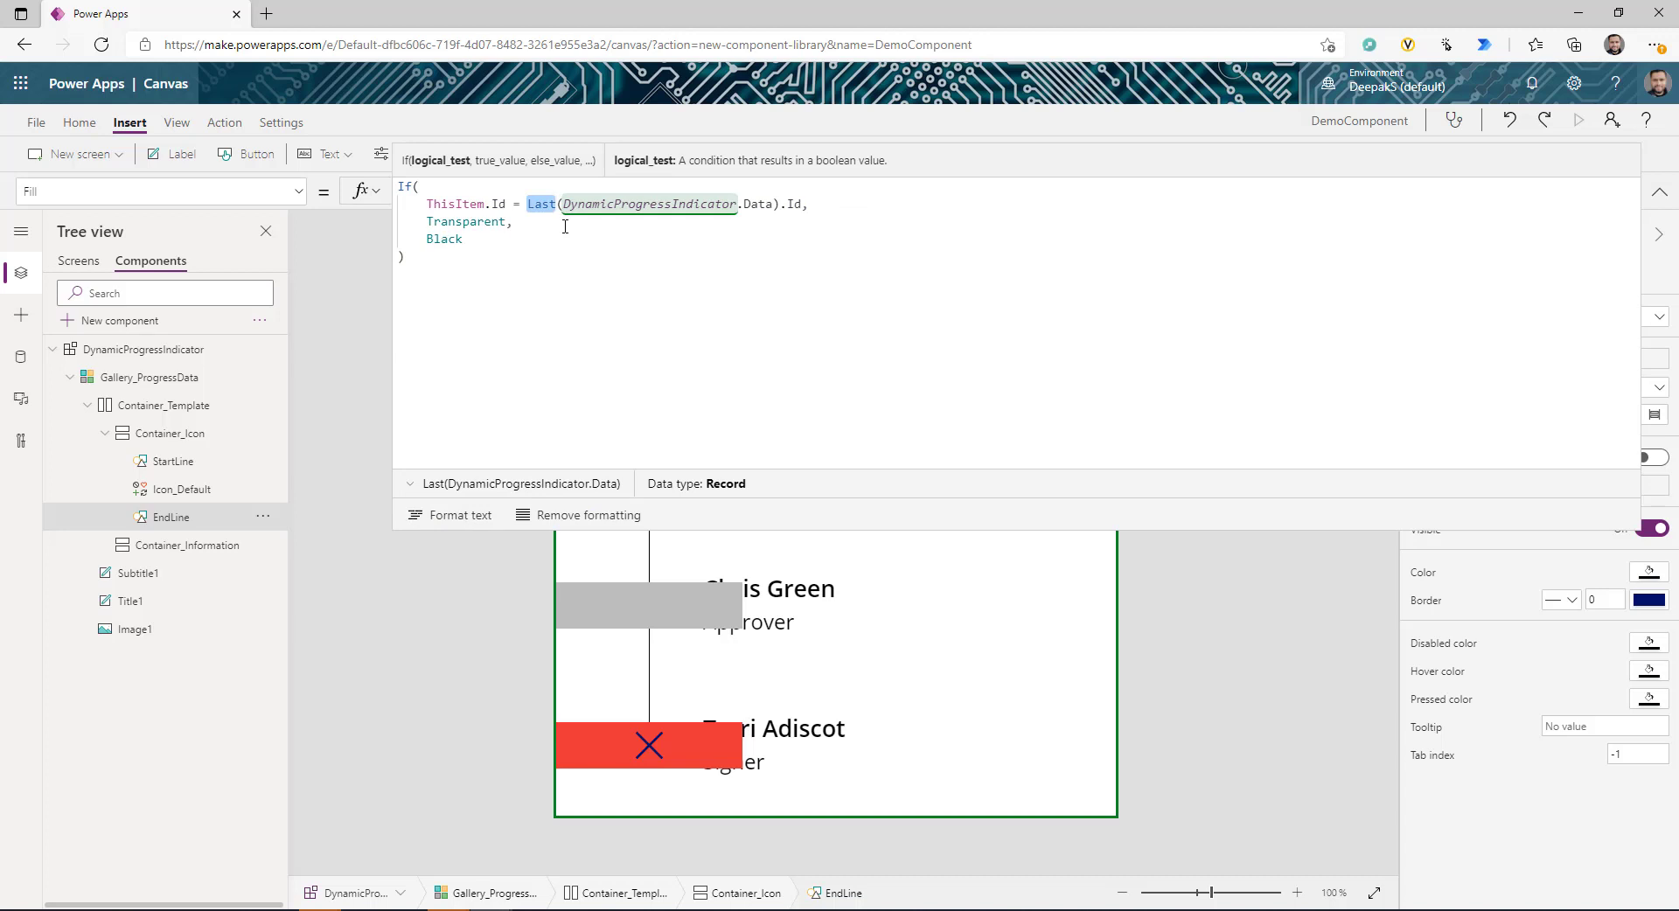
click(1658, 187)
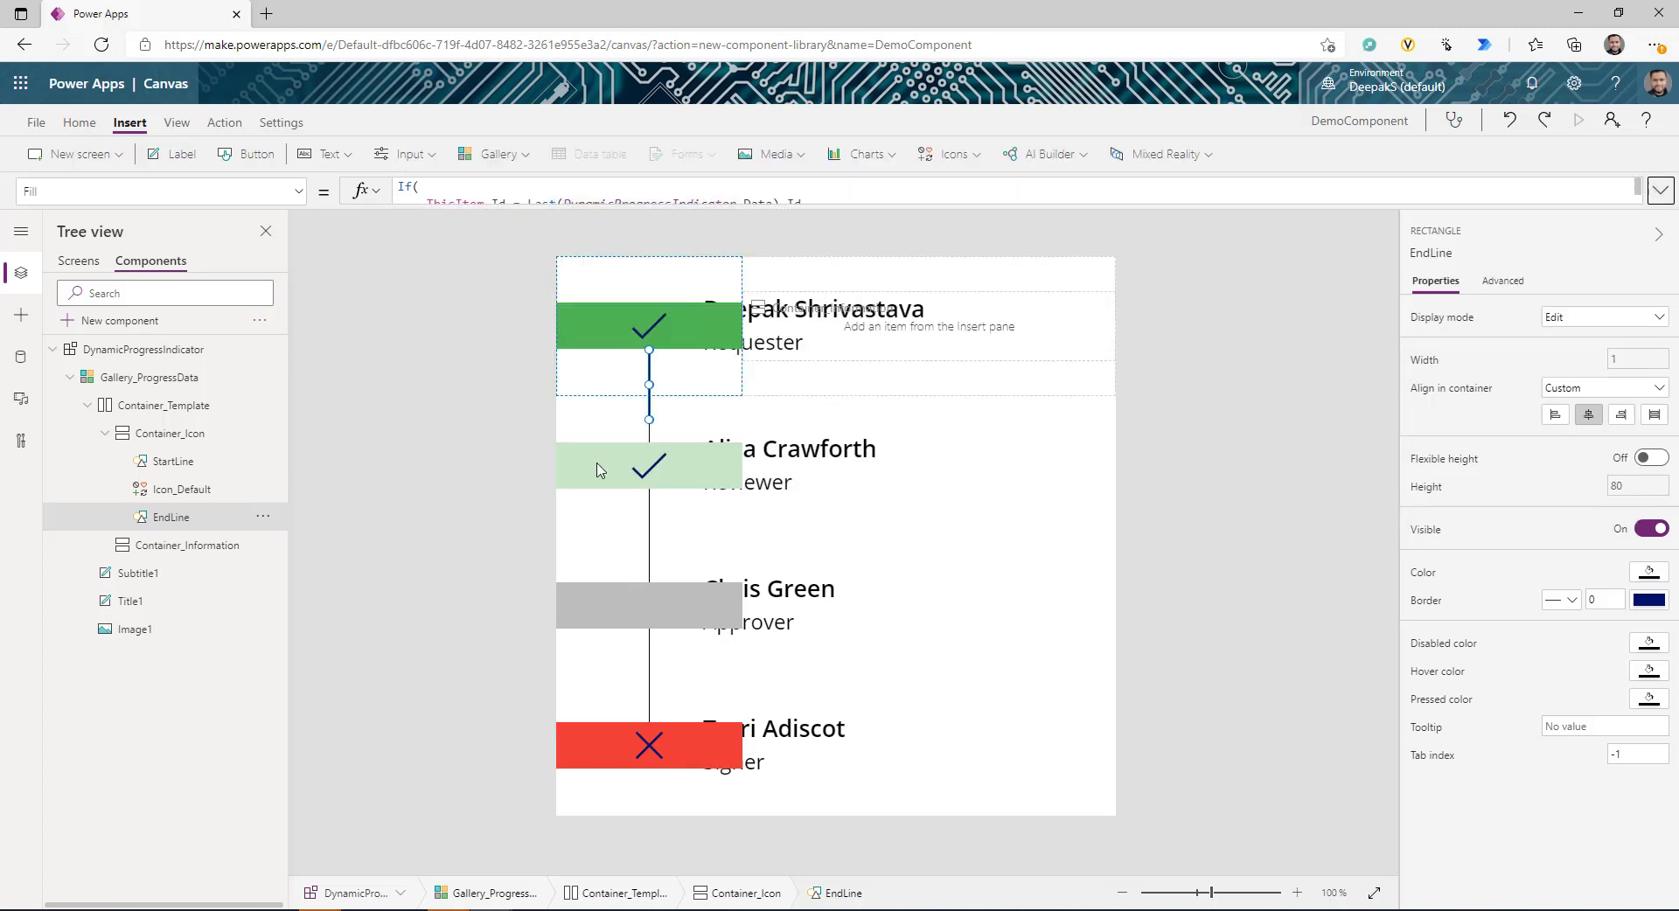
click(777, 636)
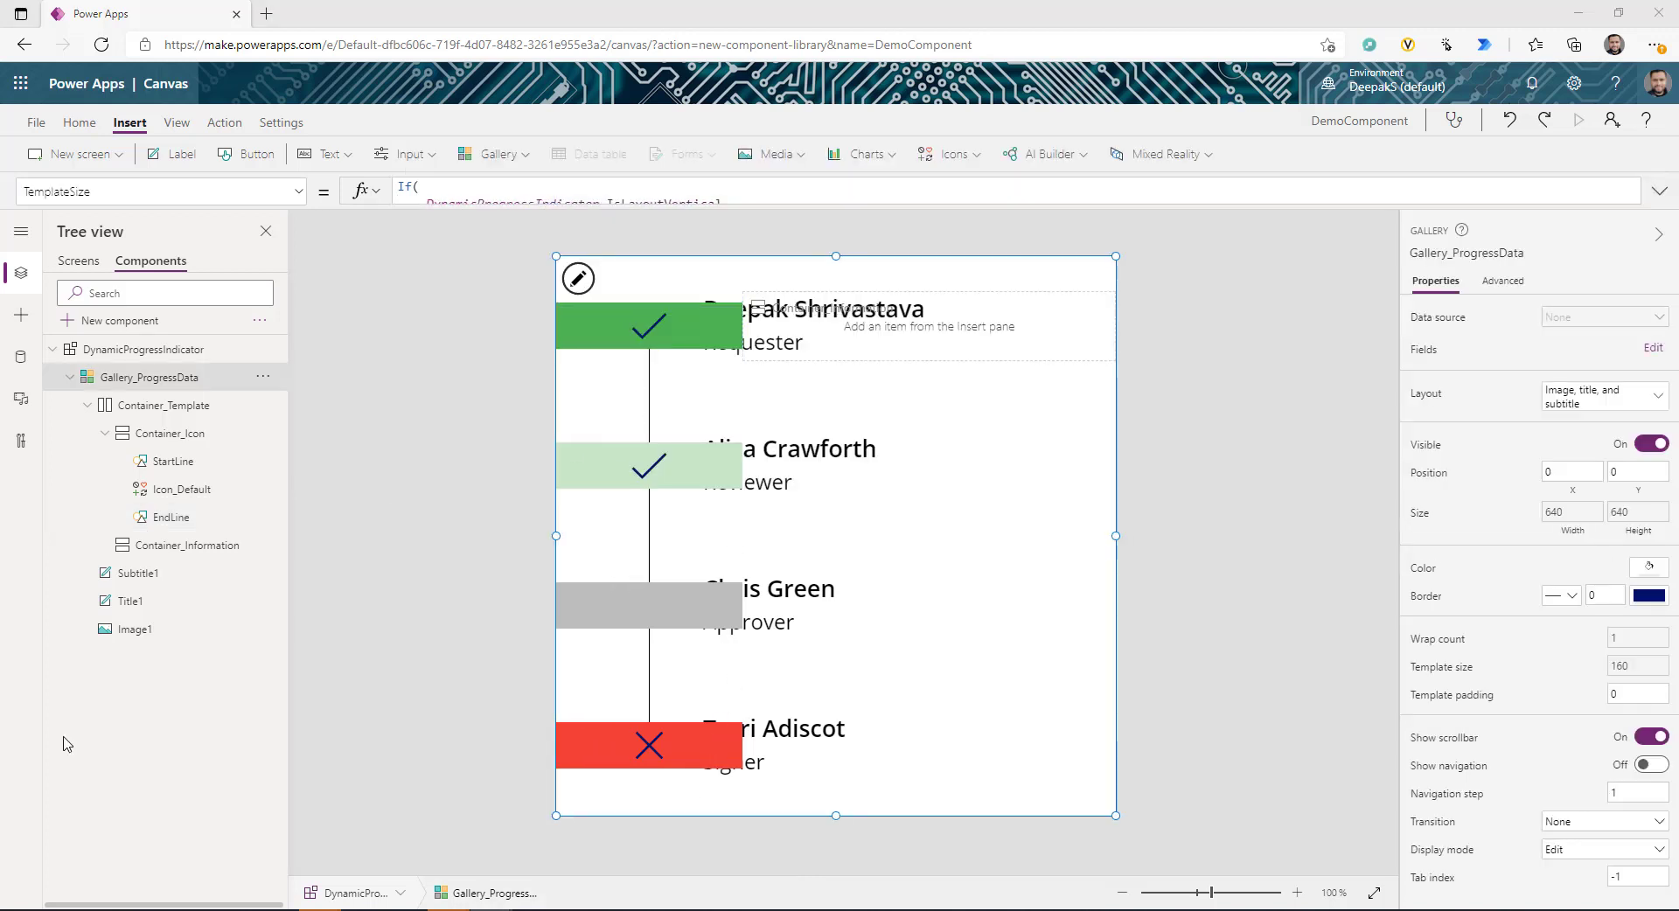
- Delete the Subtitle1 and Title1 labels from the gallery and select Container_Information
click(212, 547)
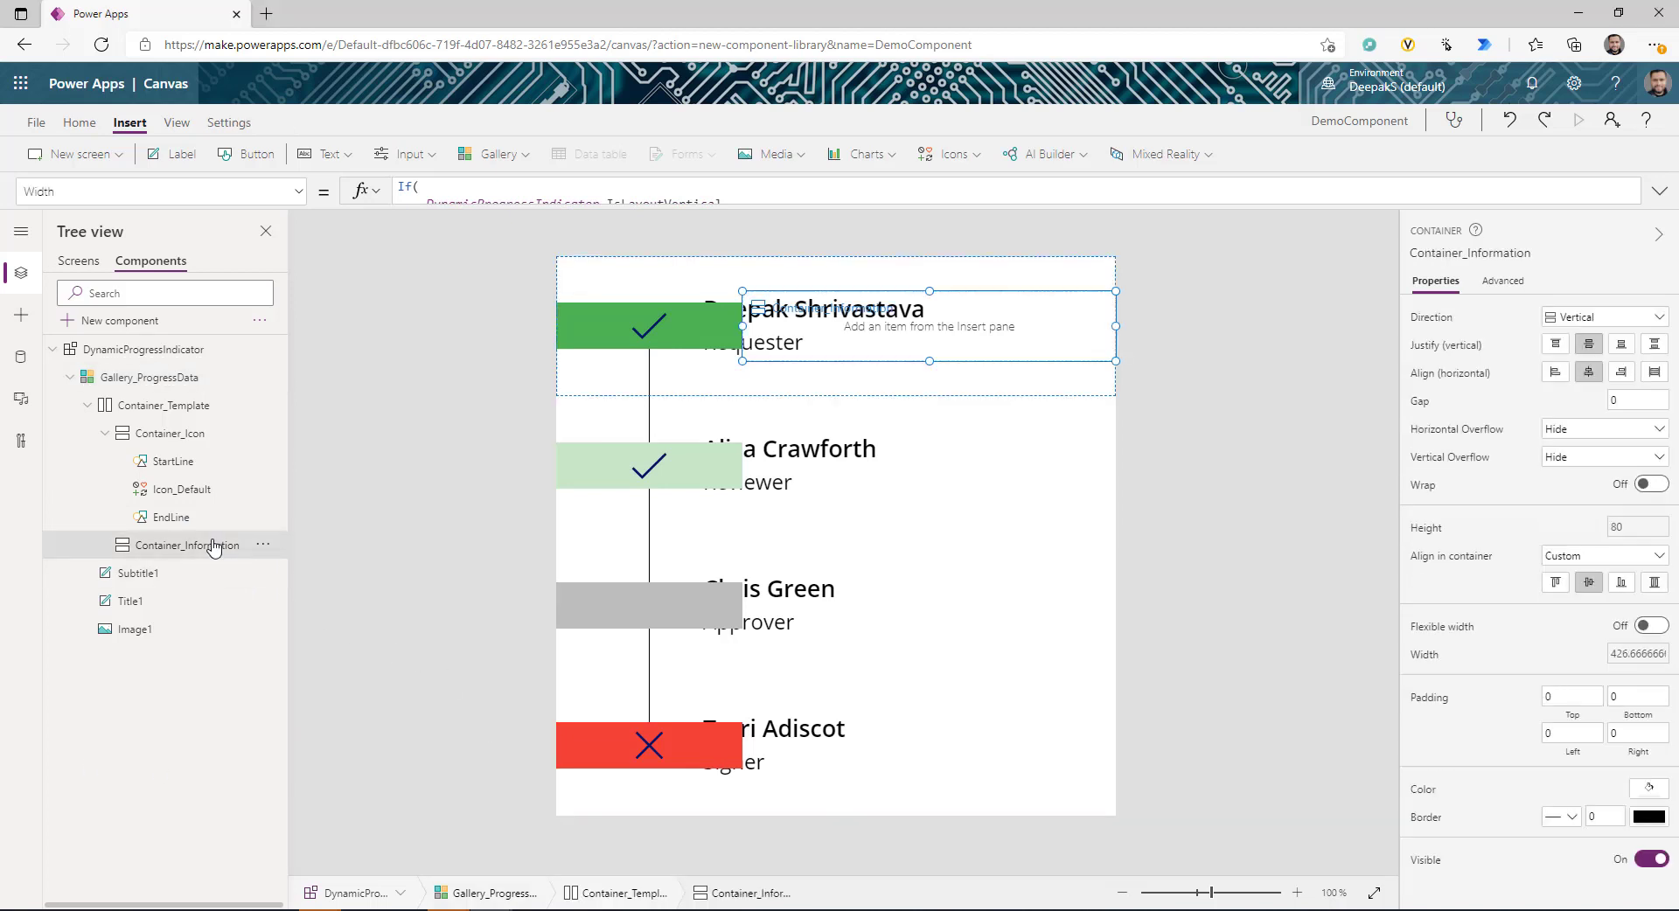
click(151, 576)
ctrl+click(229, 606)
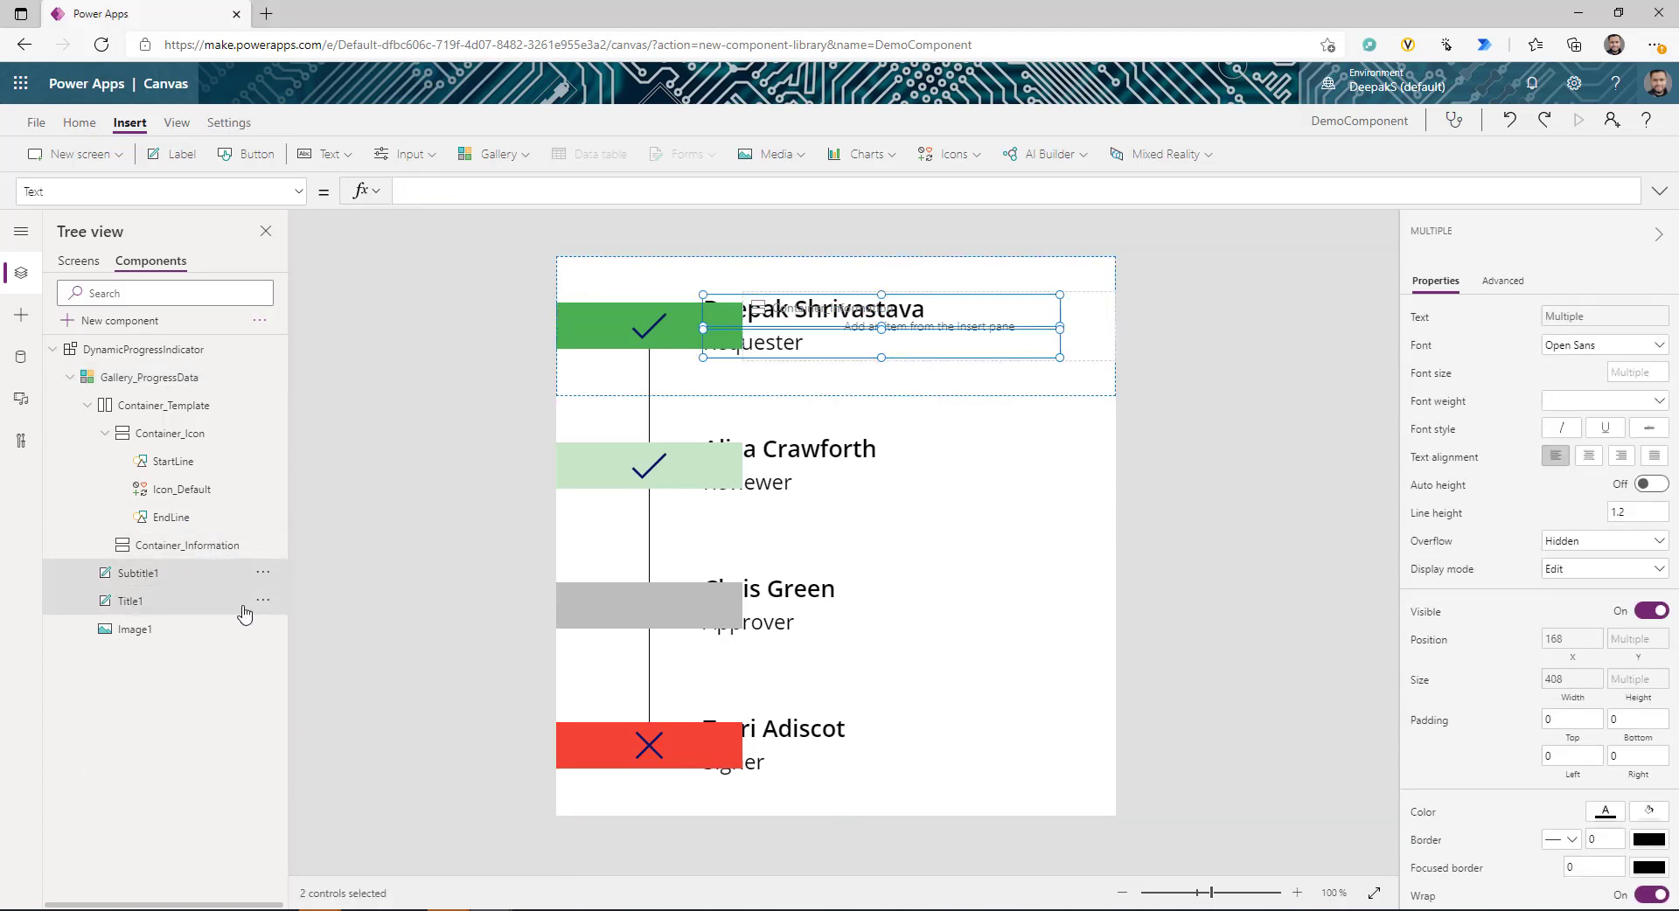
key(Delete)
click(181, 549)
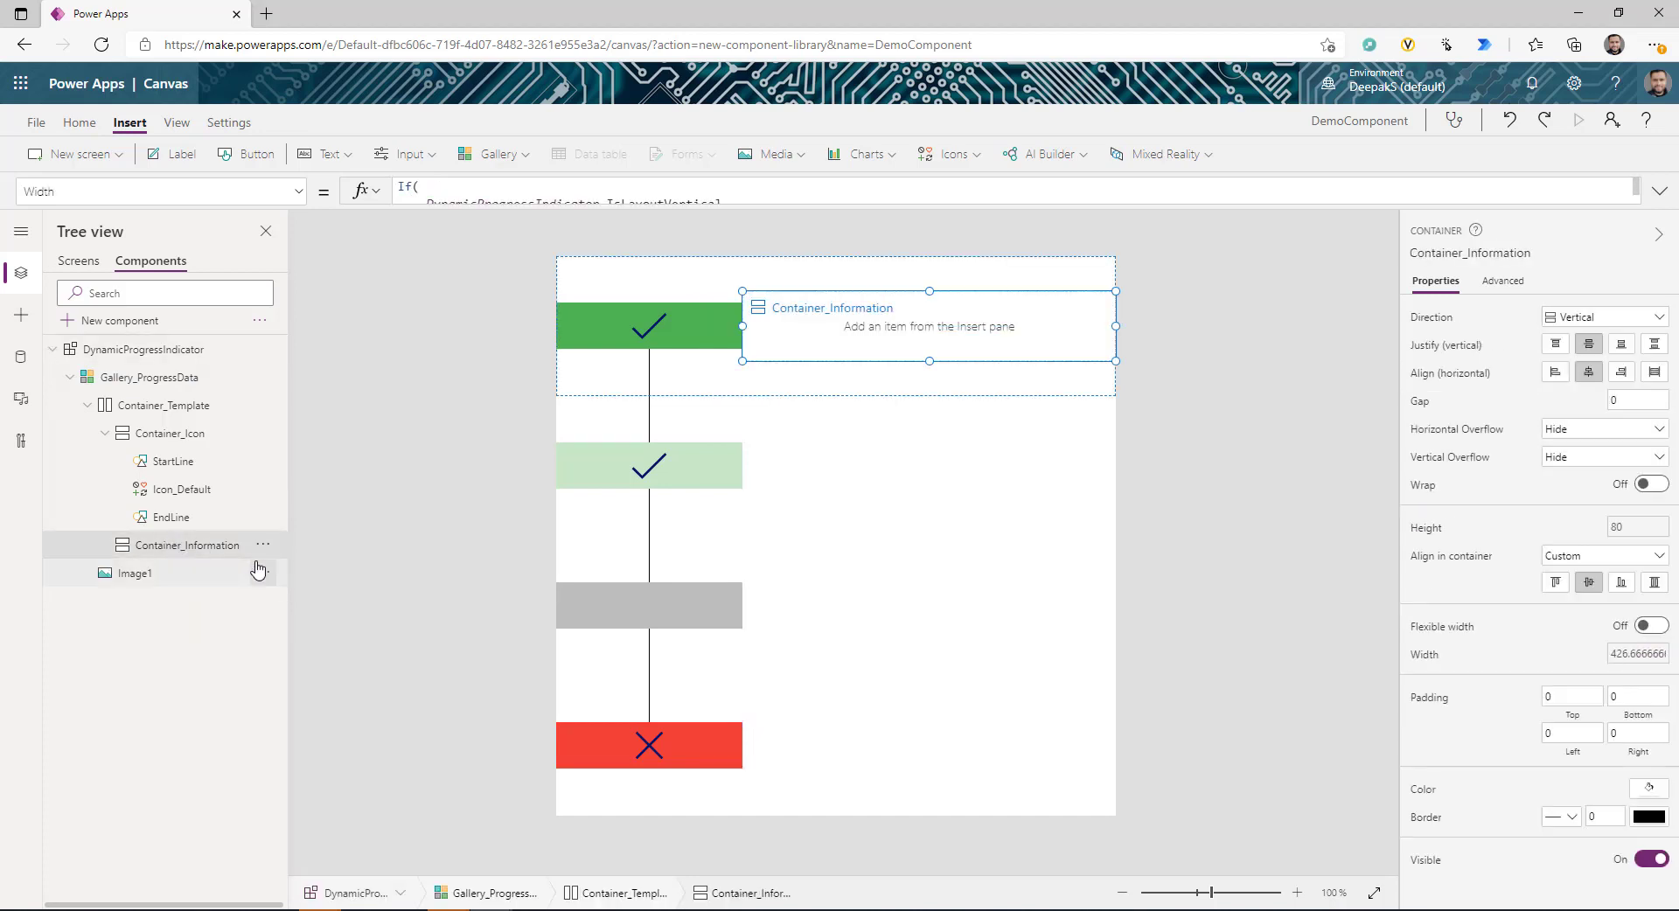
- Place the Title1 and Subtitle1 labels inside Container_Information and comment out Select(Parent) in both OnSelect formulas
key(ctrl+z)
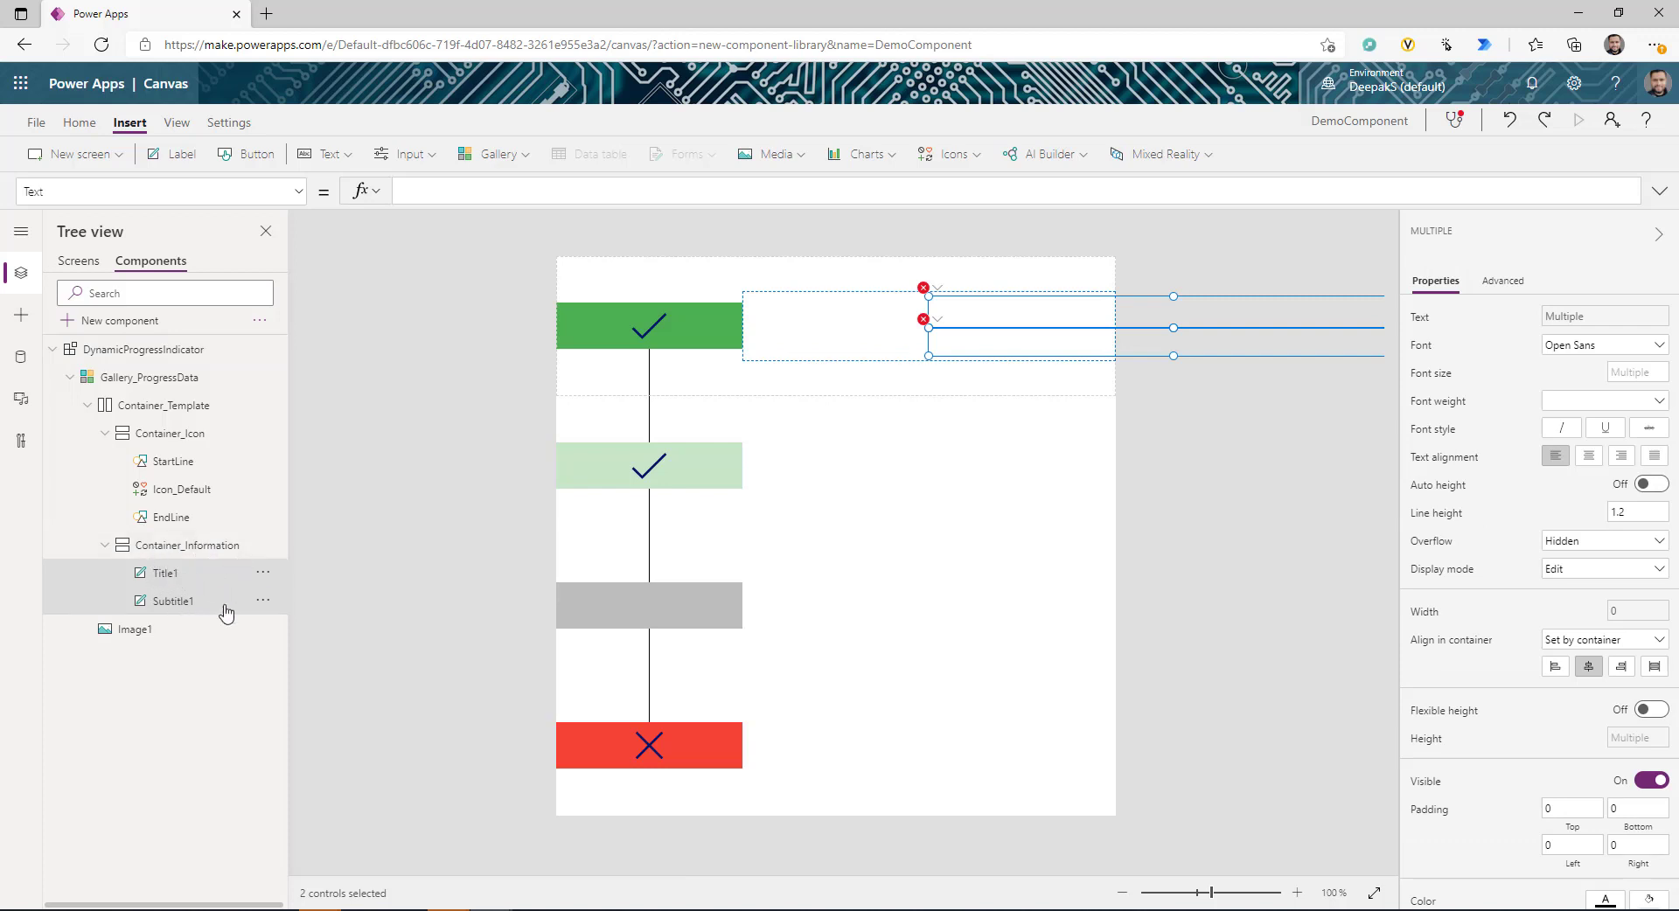
click(937, 289)
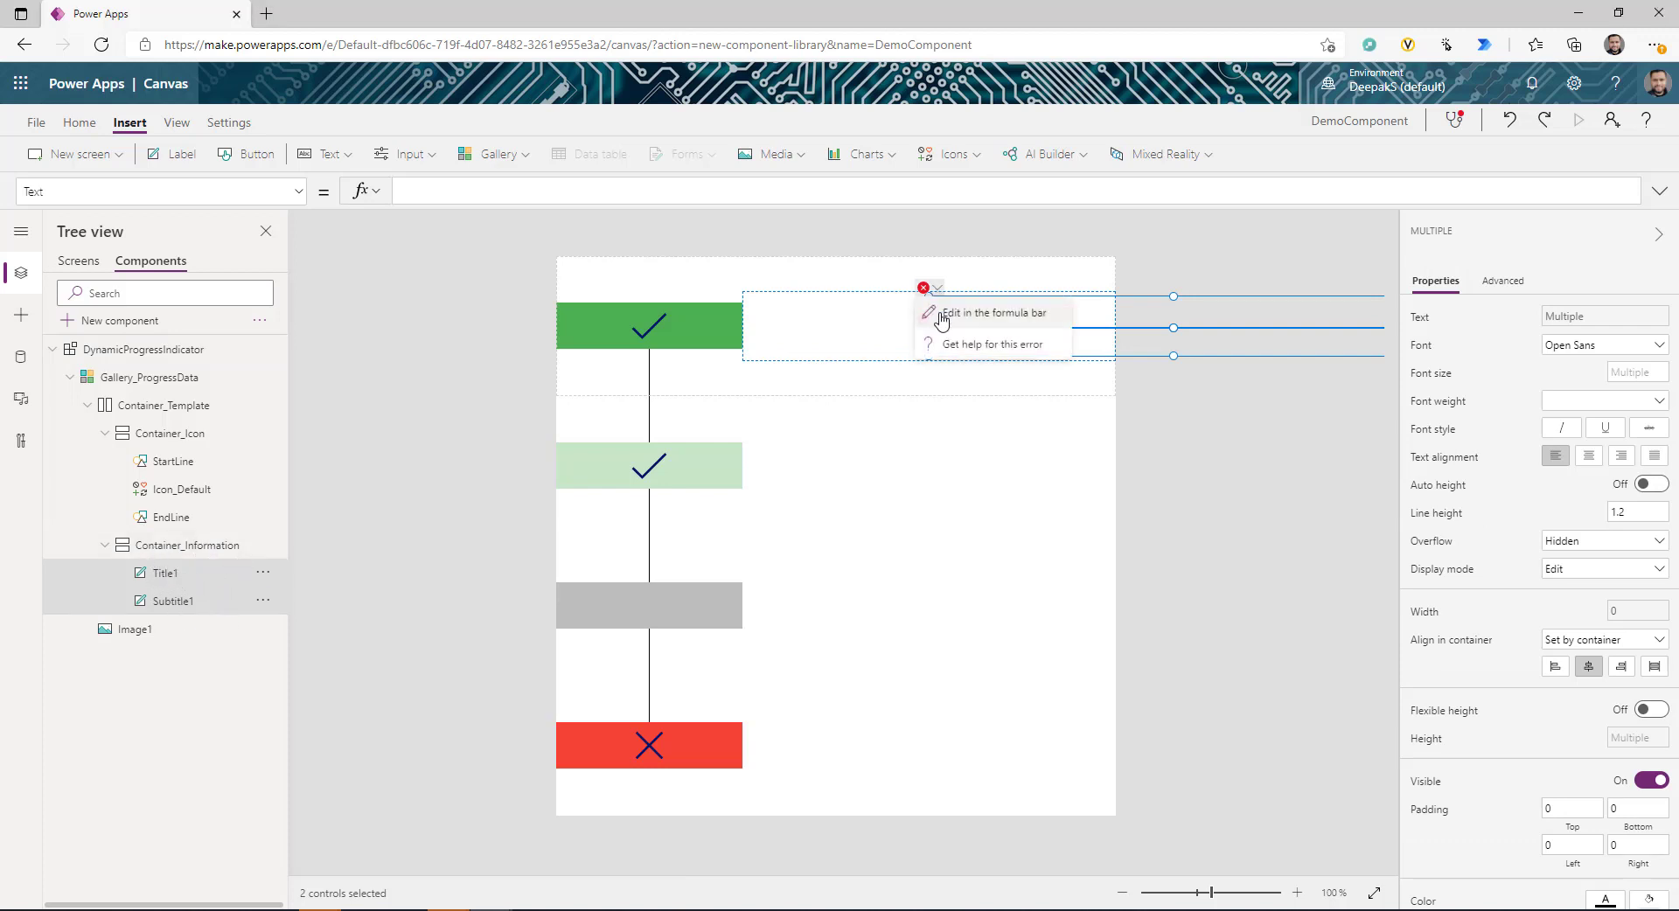
click(970, 317)
click(392, 192)
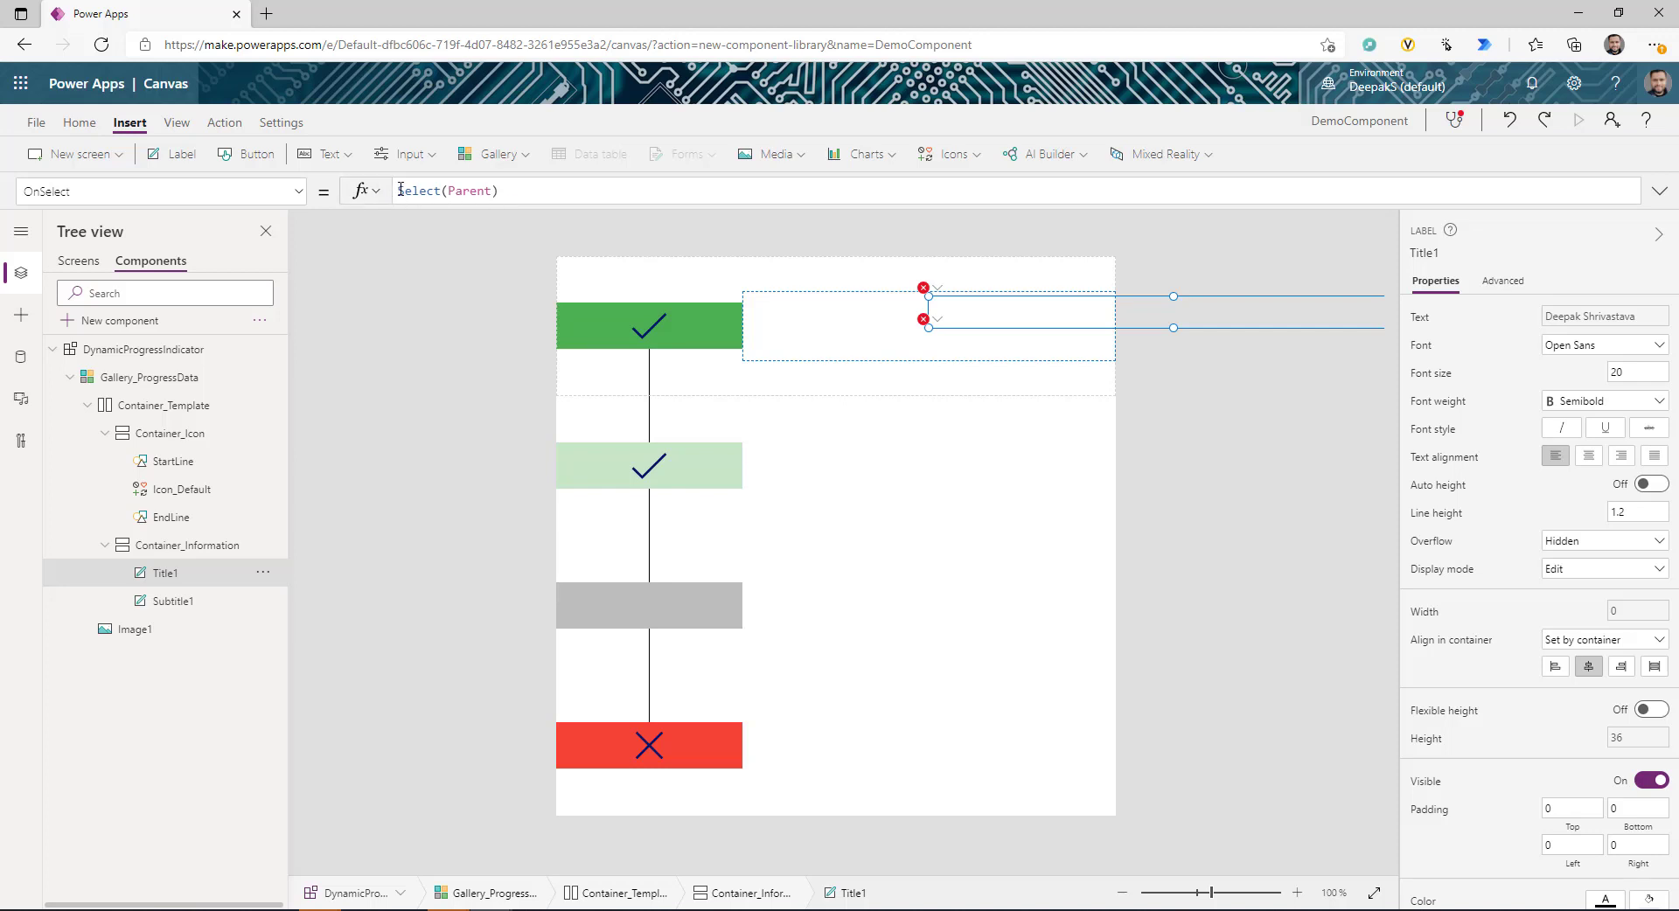
text(//)
click(936, 320)
click(962, 344)
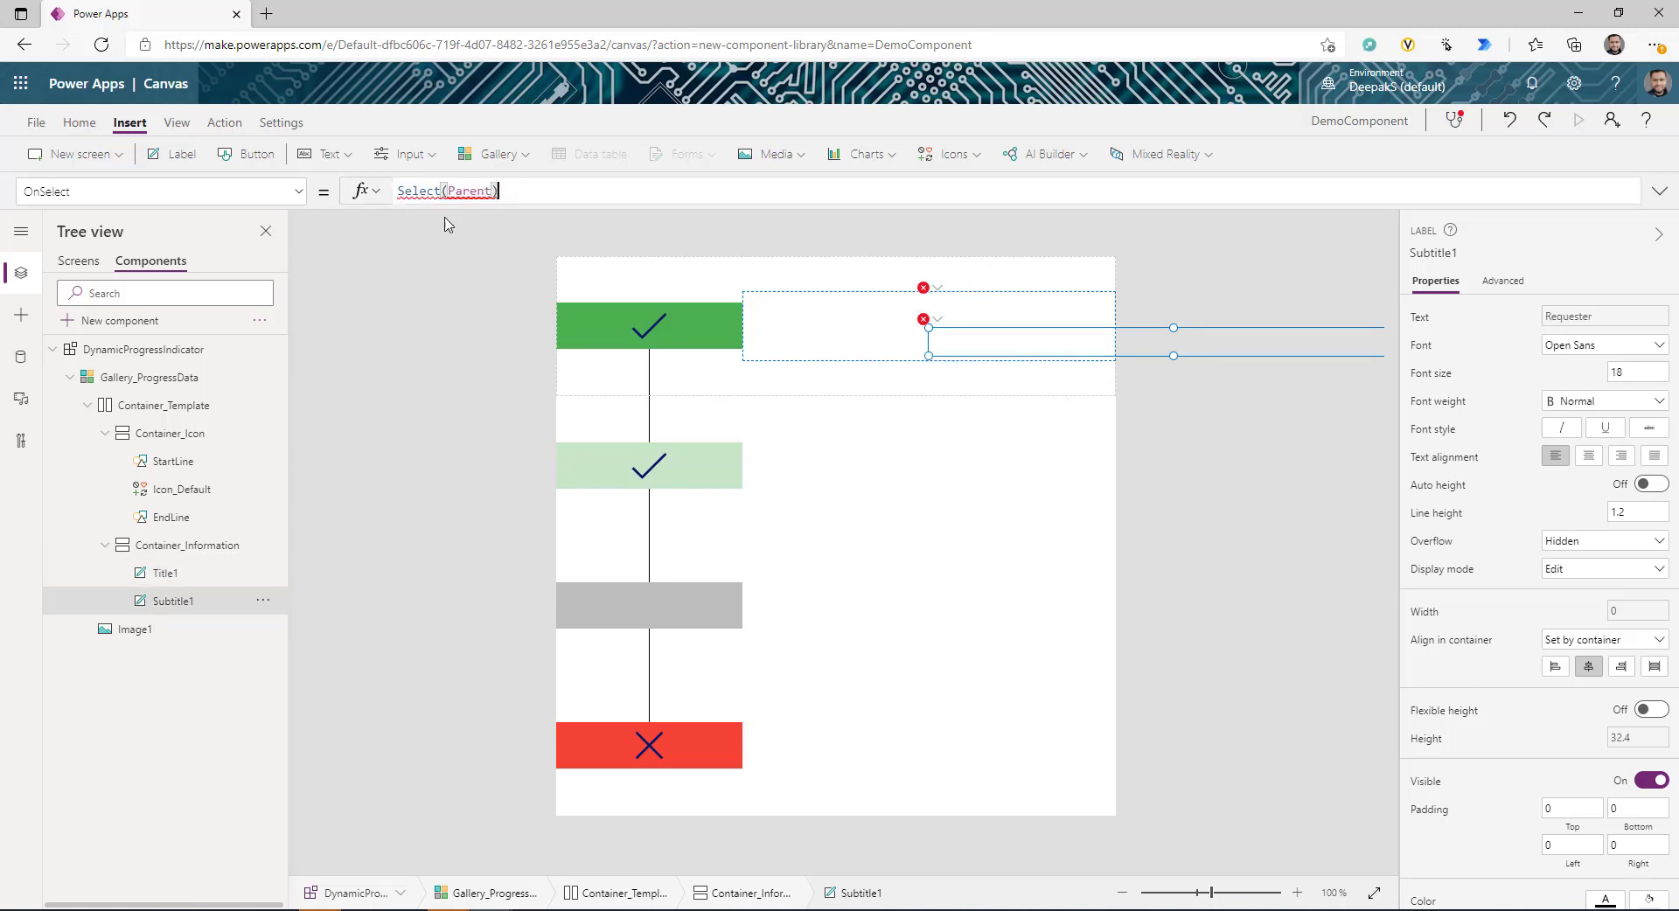
click(404, 193)
text(//)
- Replace Title1's Width formula with Parent.Width
click(938, 289)
click(962, 312)
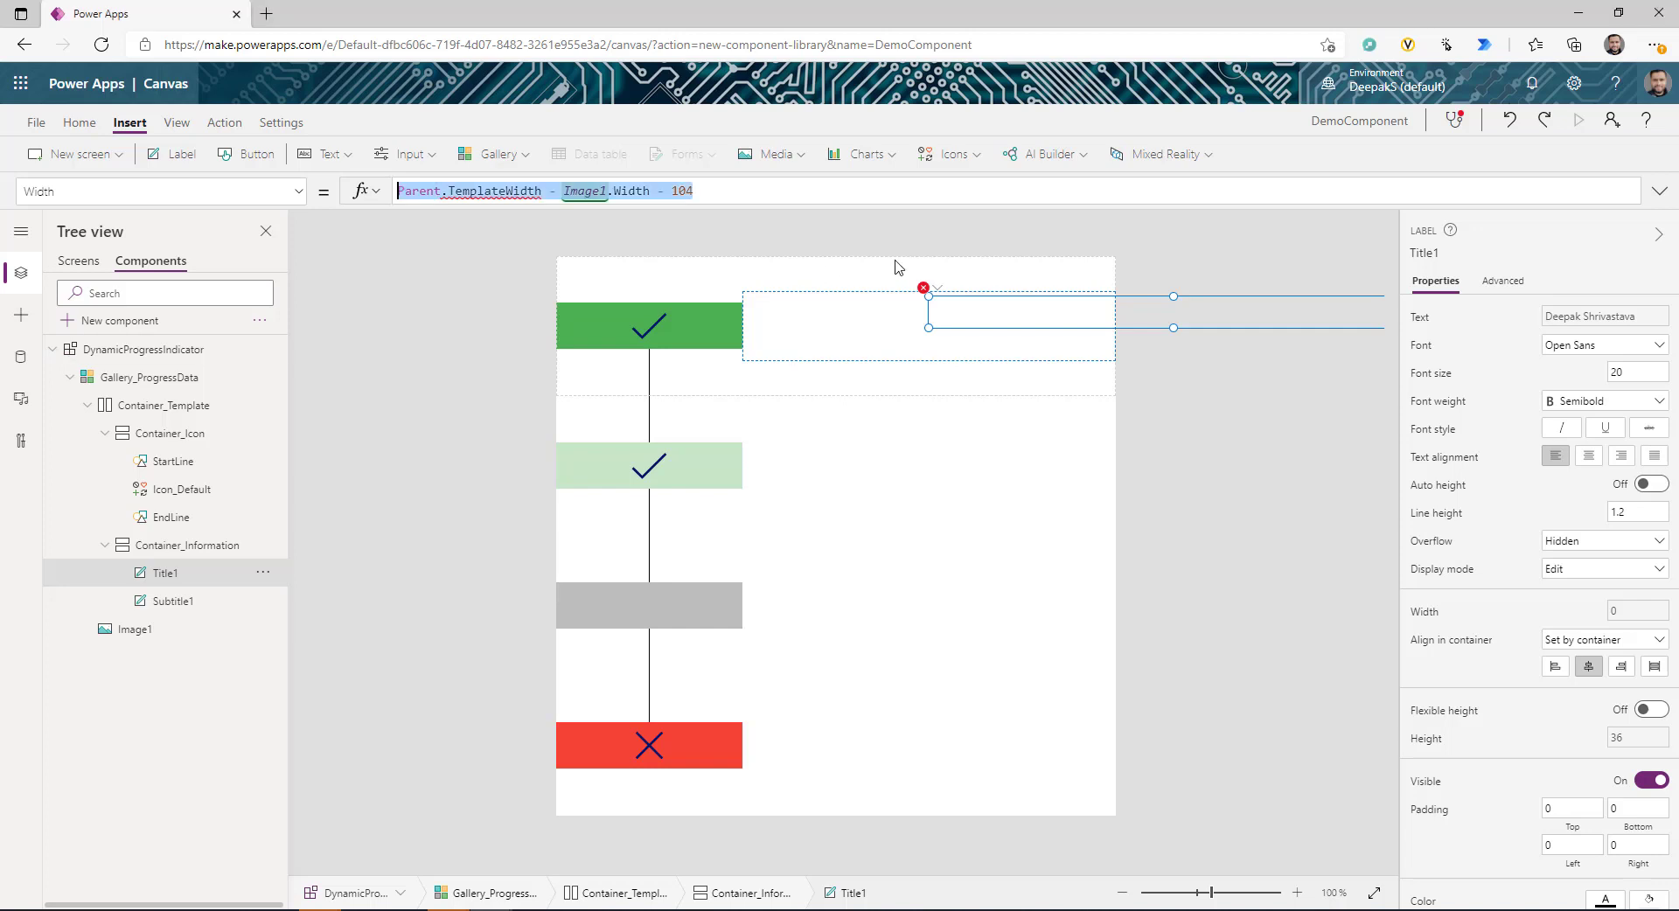
text(Pare)
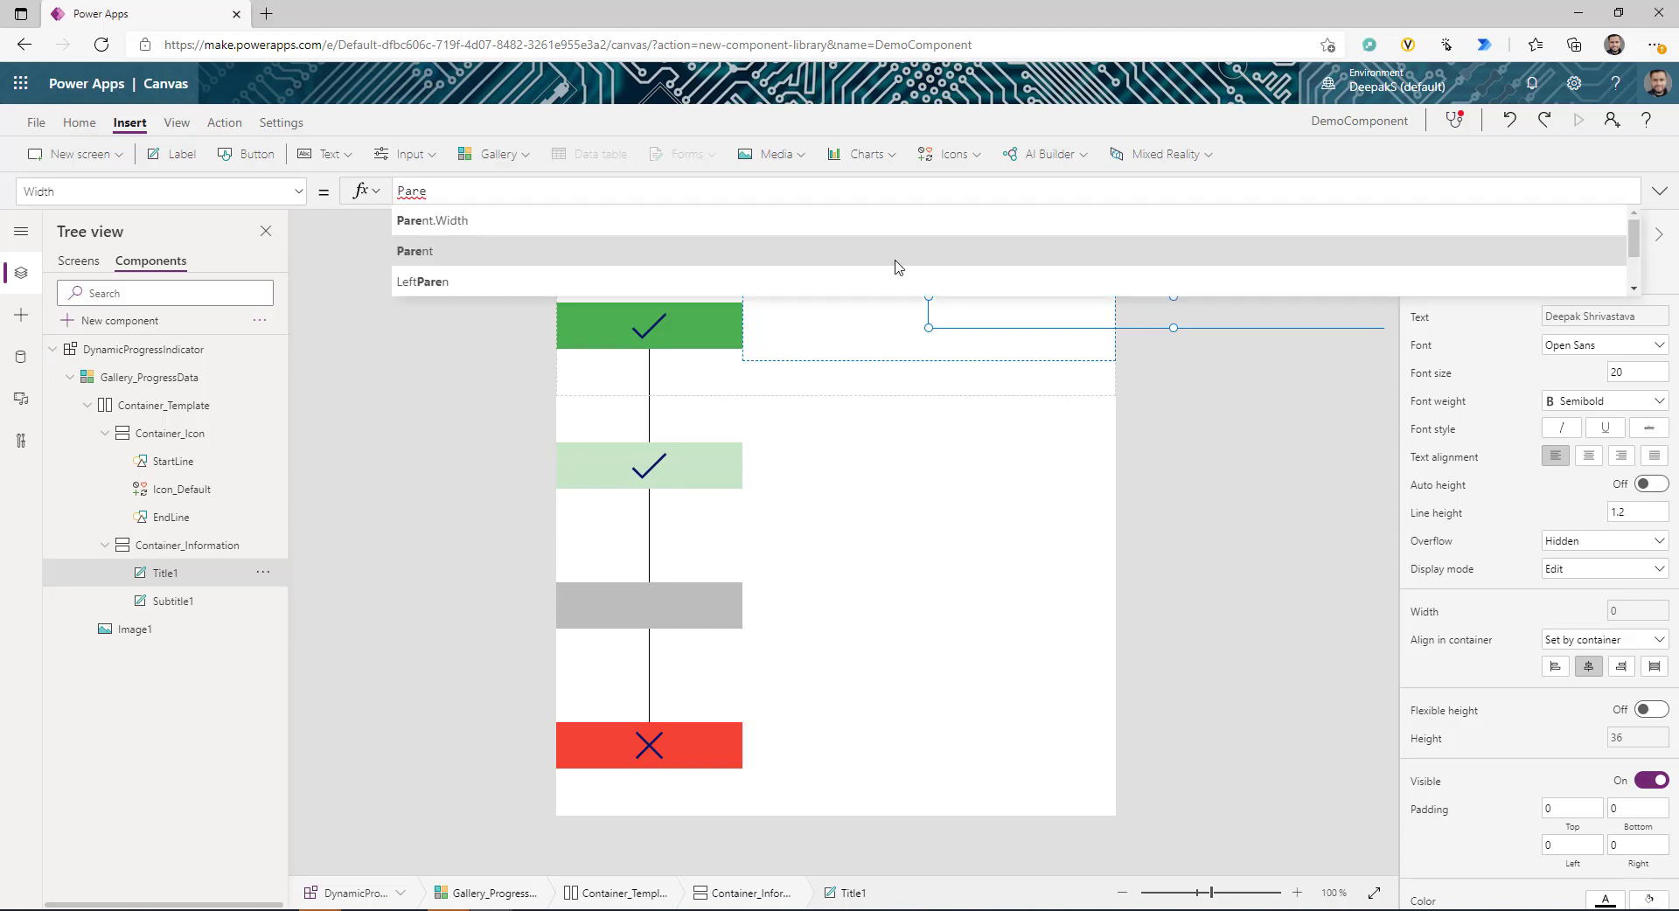
key(Down)
key(Return)
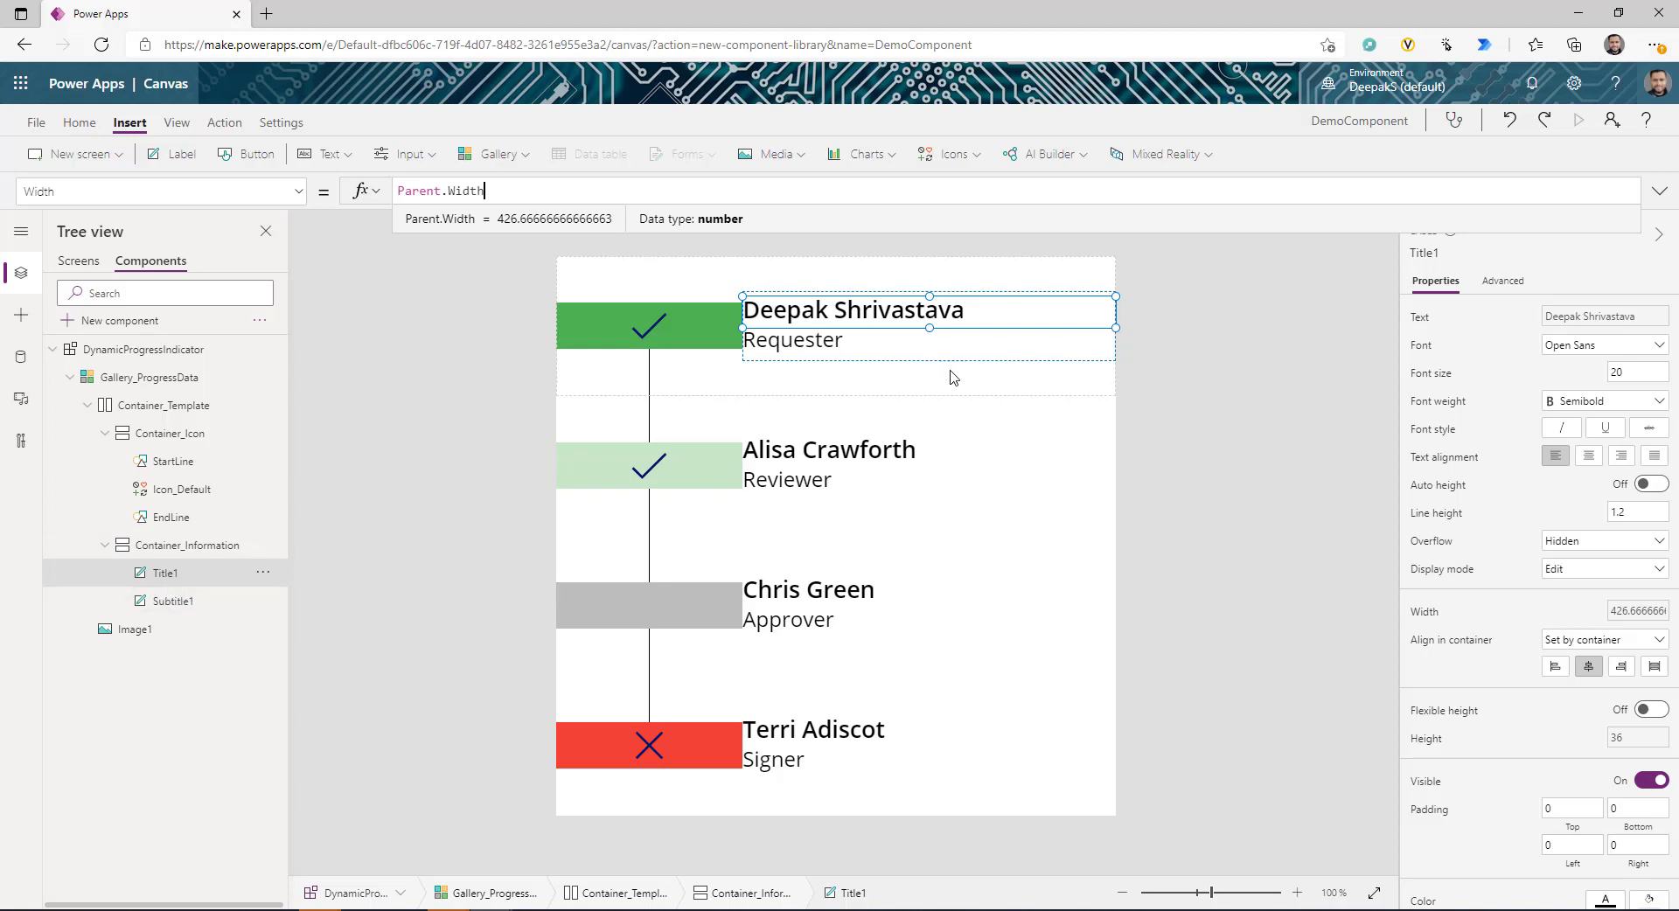
- Replace Subtitle1's Width formula with Parent.Width
click(879, 341)
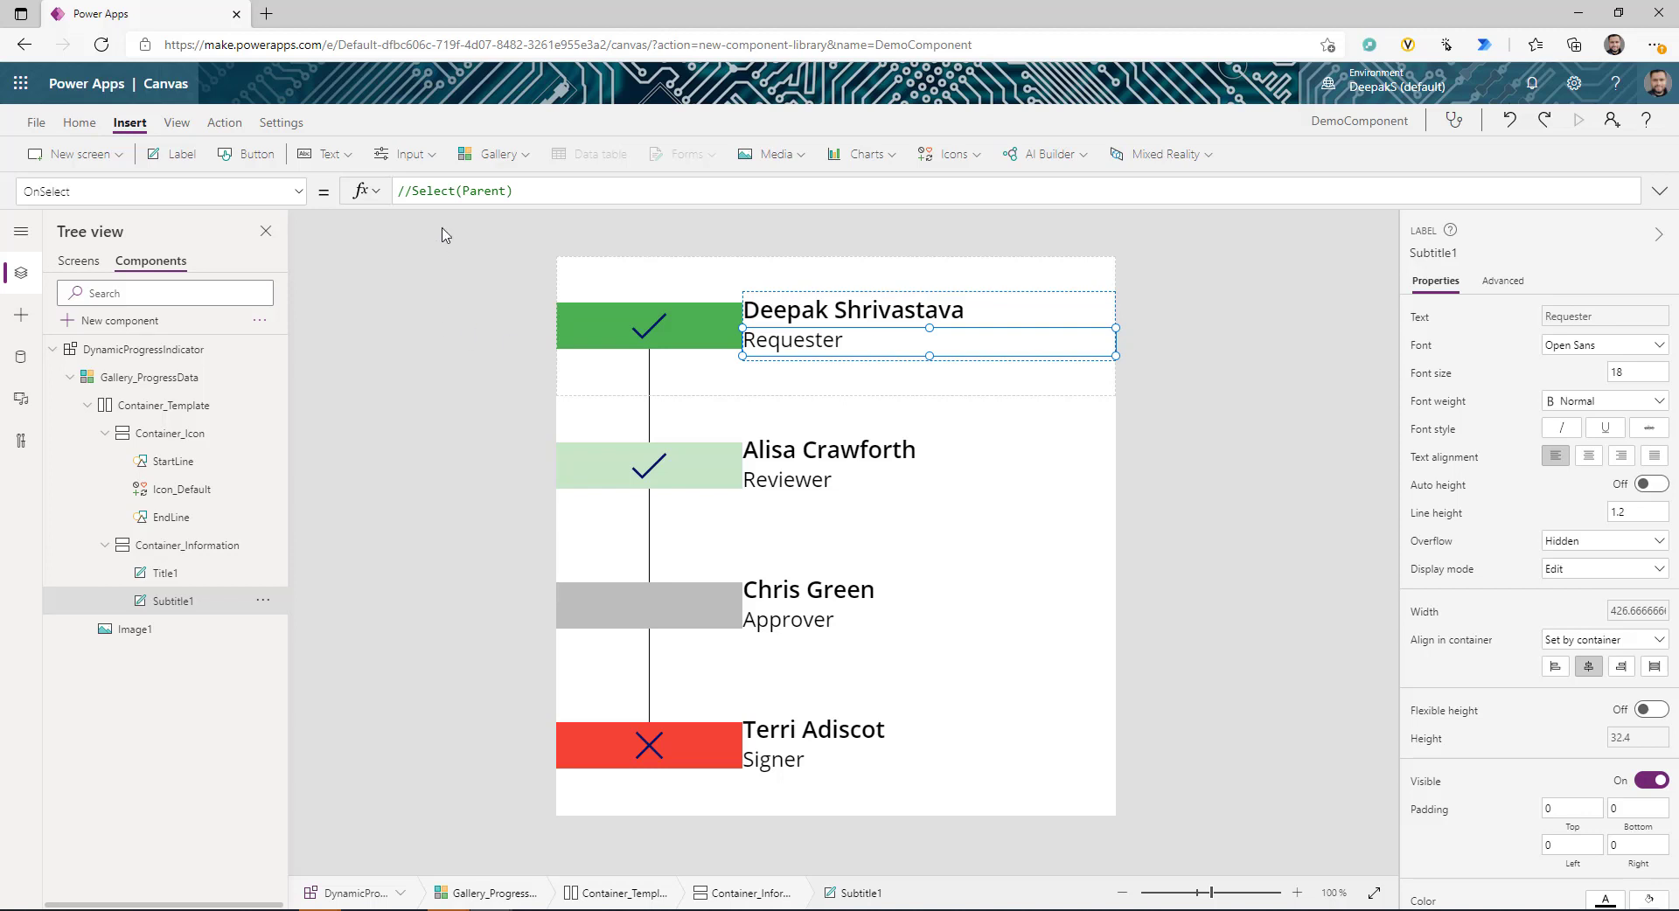
click(1635, 610)
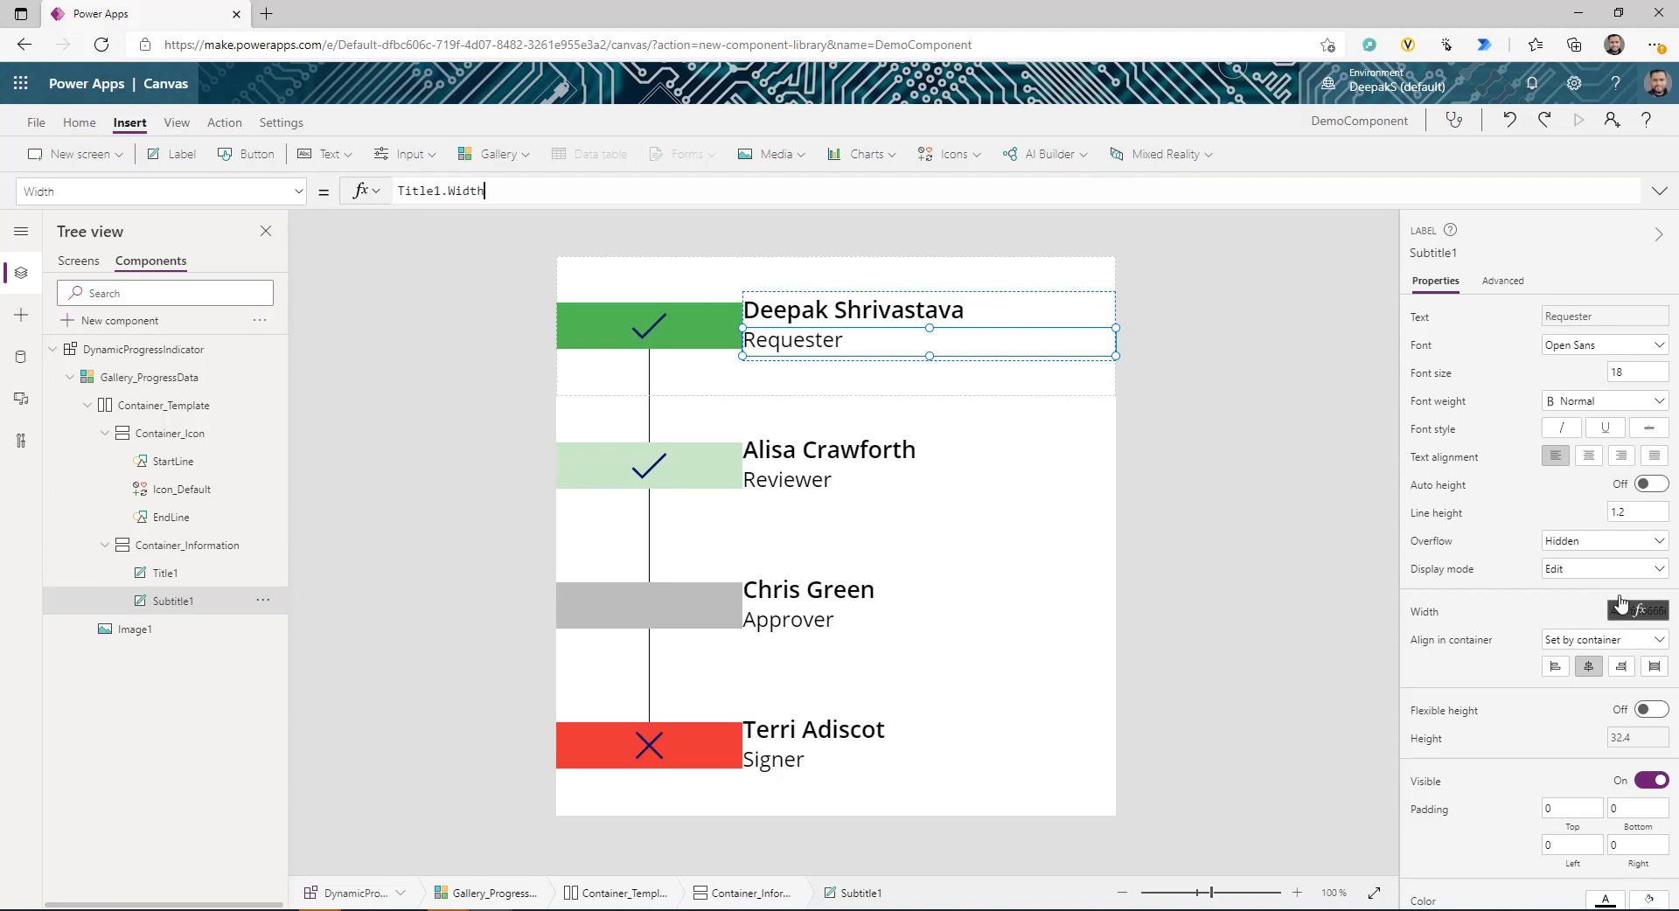
click(500, 193)
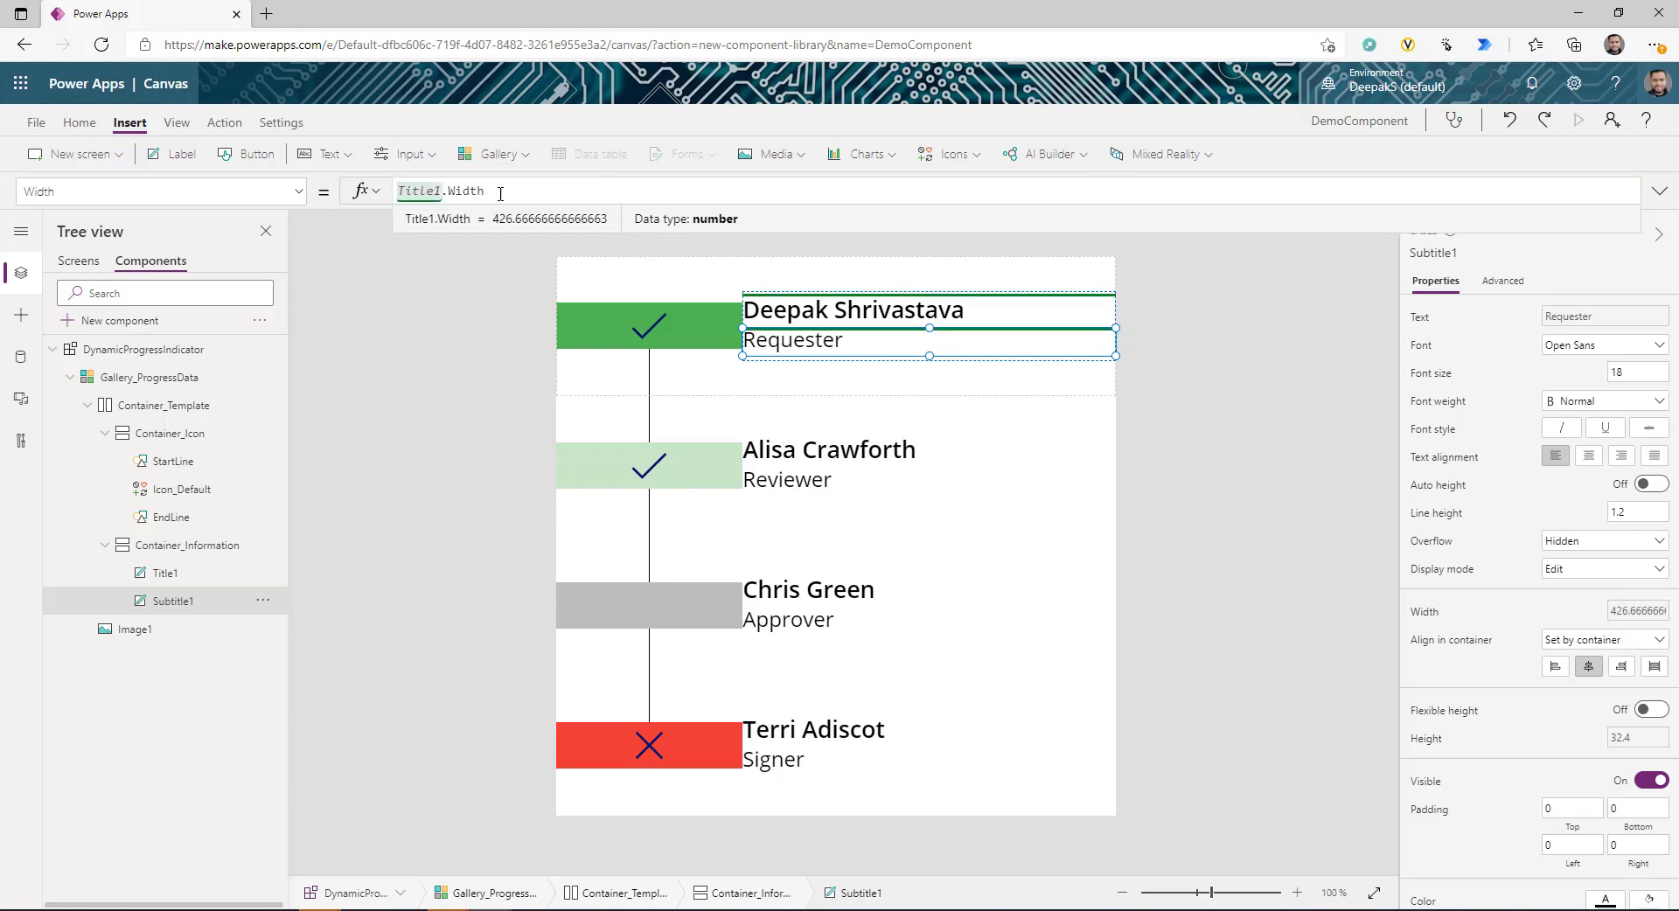
triple_click(419, 190)
text(Parent.Width)
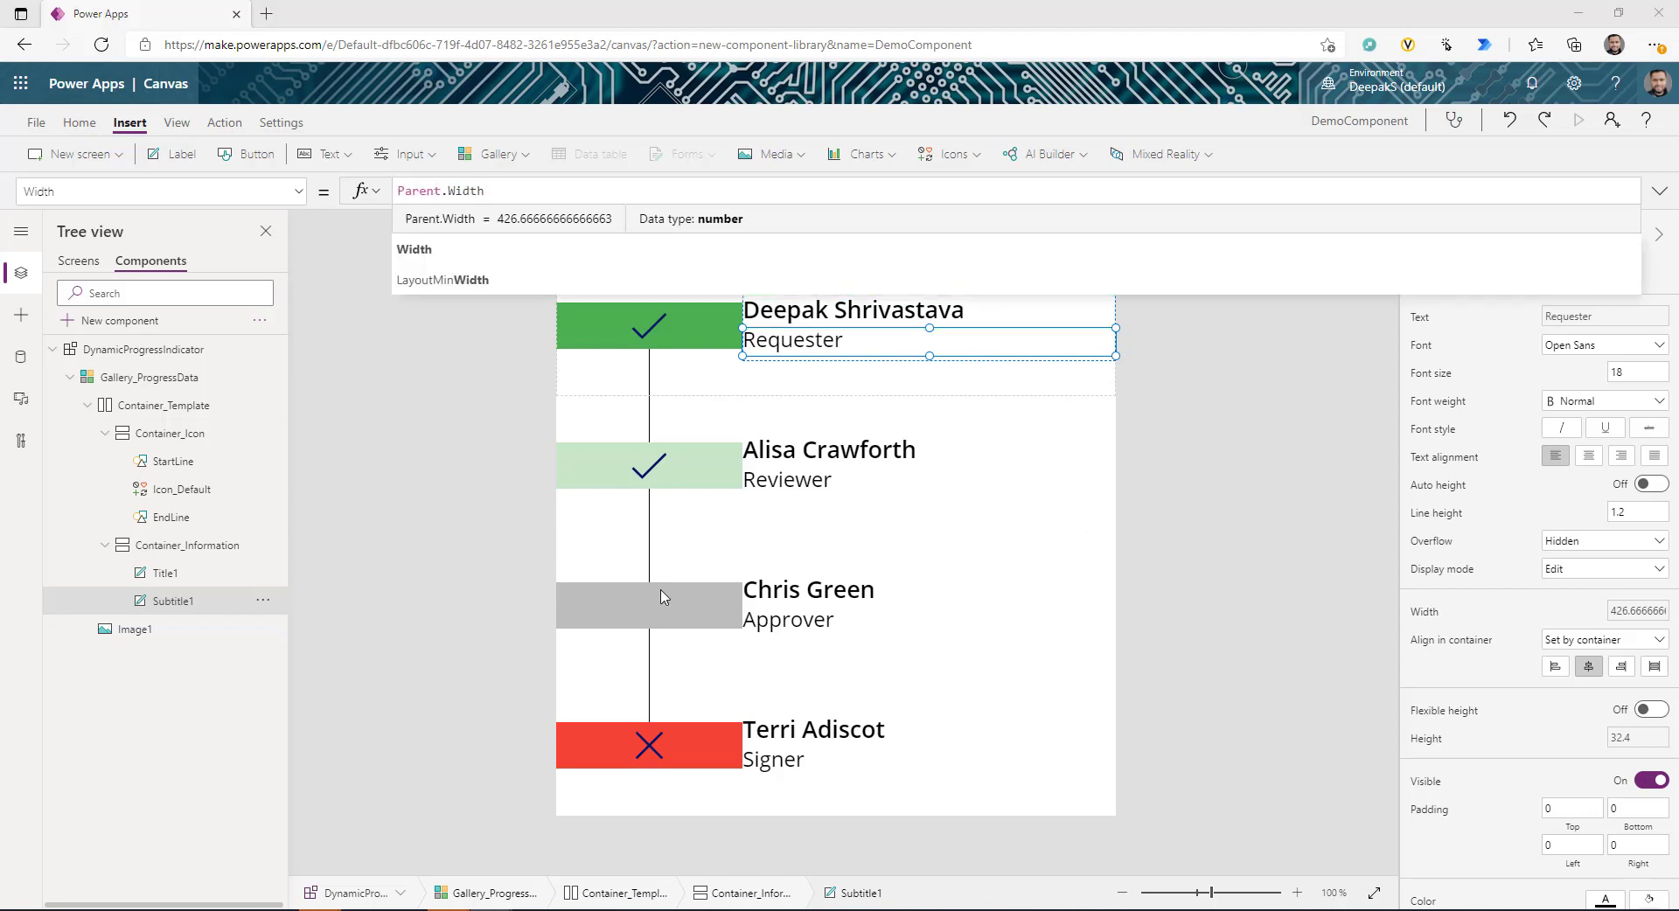
- Set the Height of both Title1 and Subtitle1 to Parent.Height/2
click(164, 573)
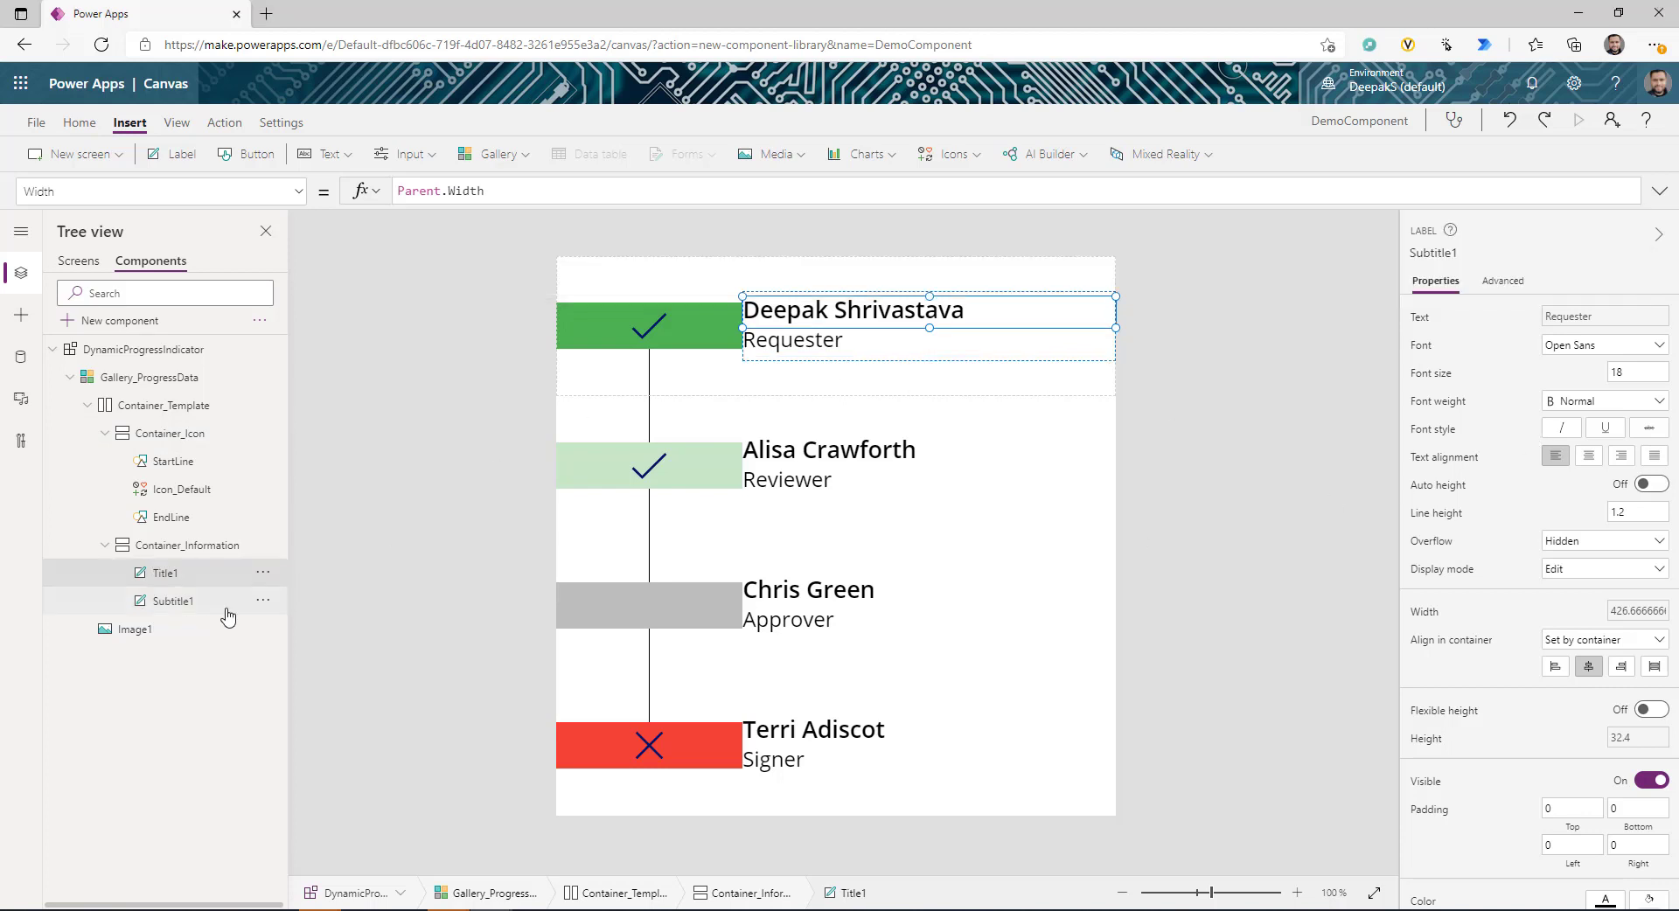
ctrl+click(176, 600)
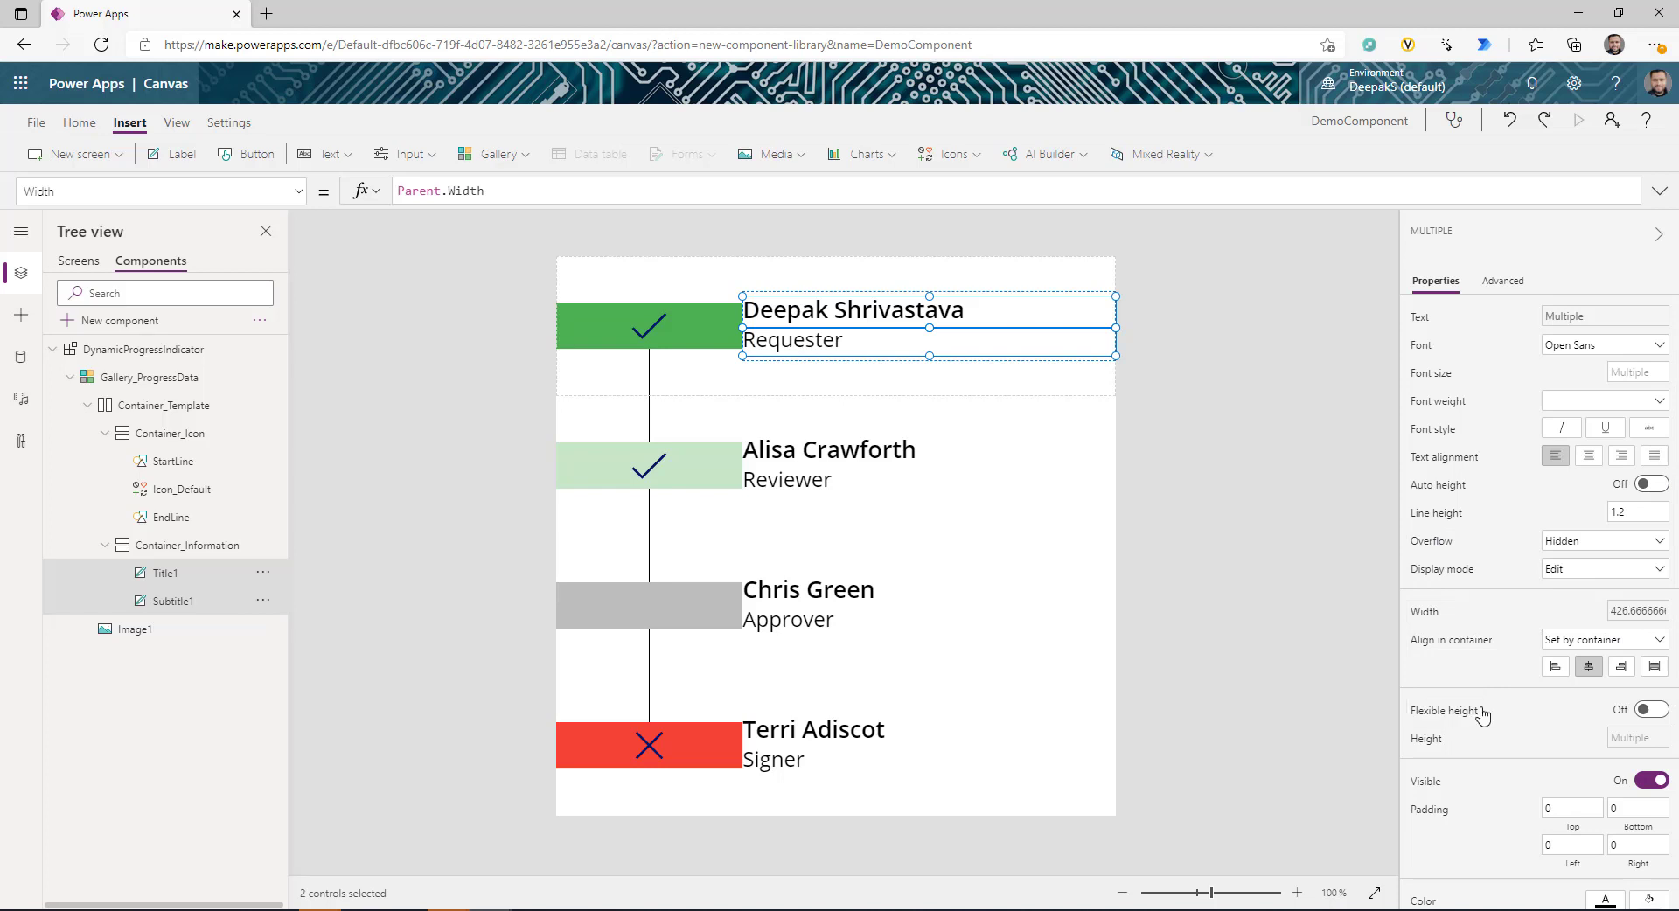
click(1635, 739)
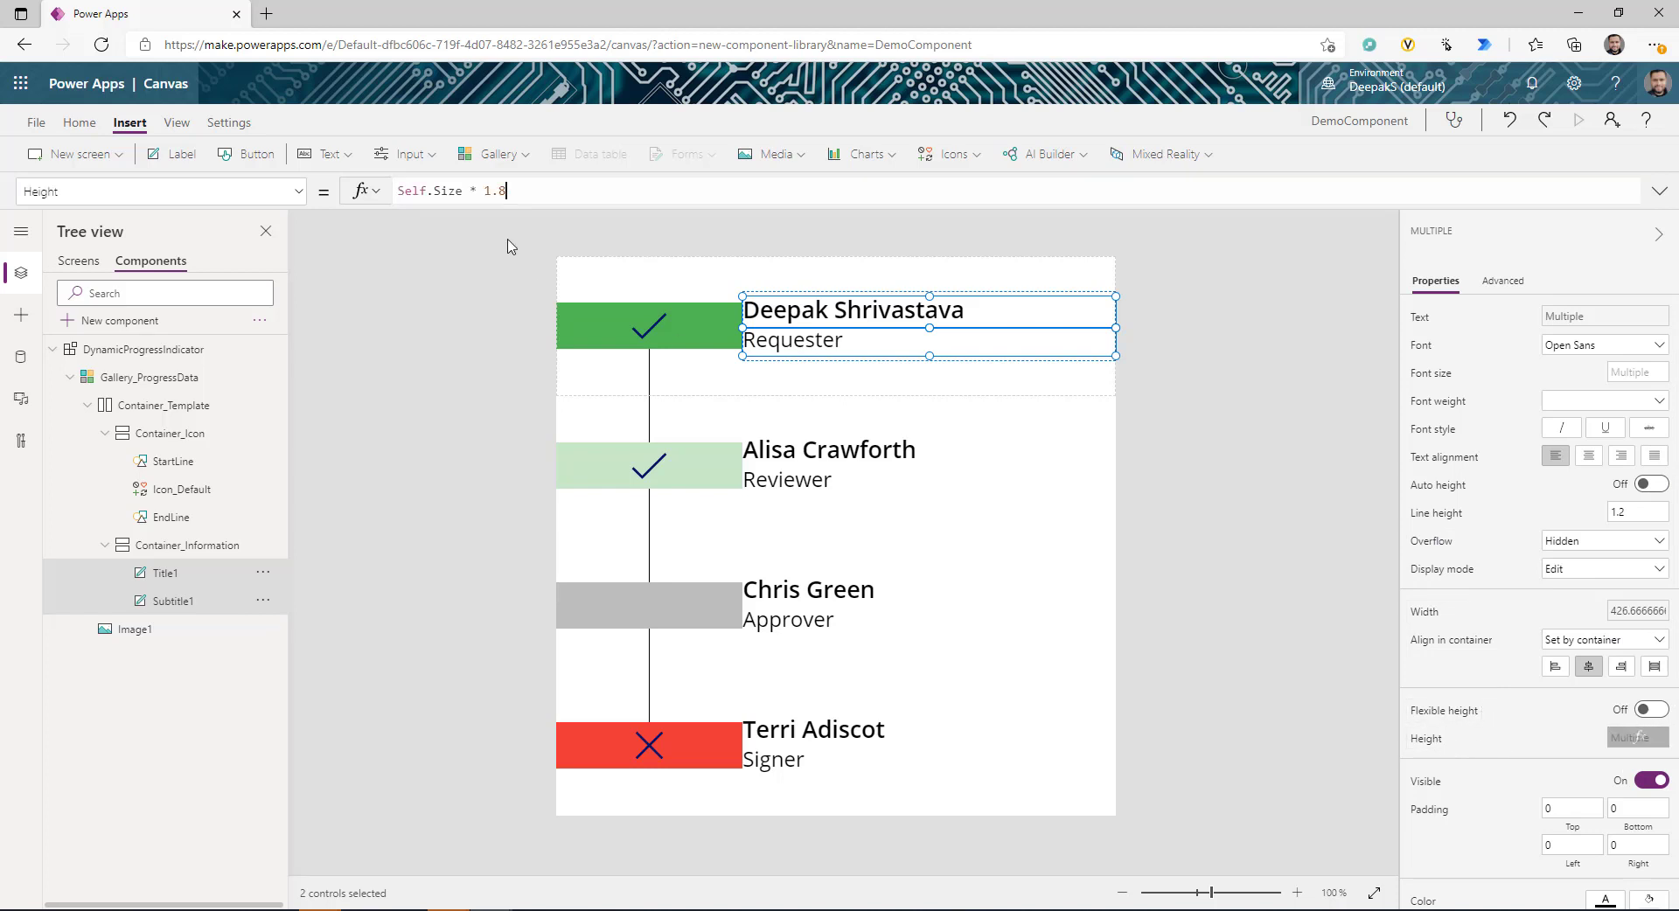
key(ctrl+a)
text(Parent.Height)
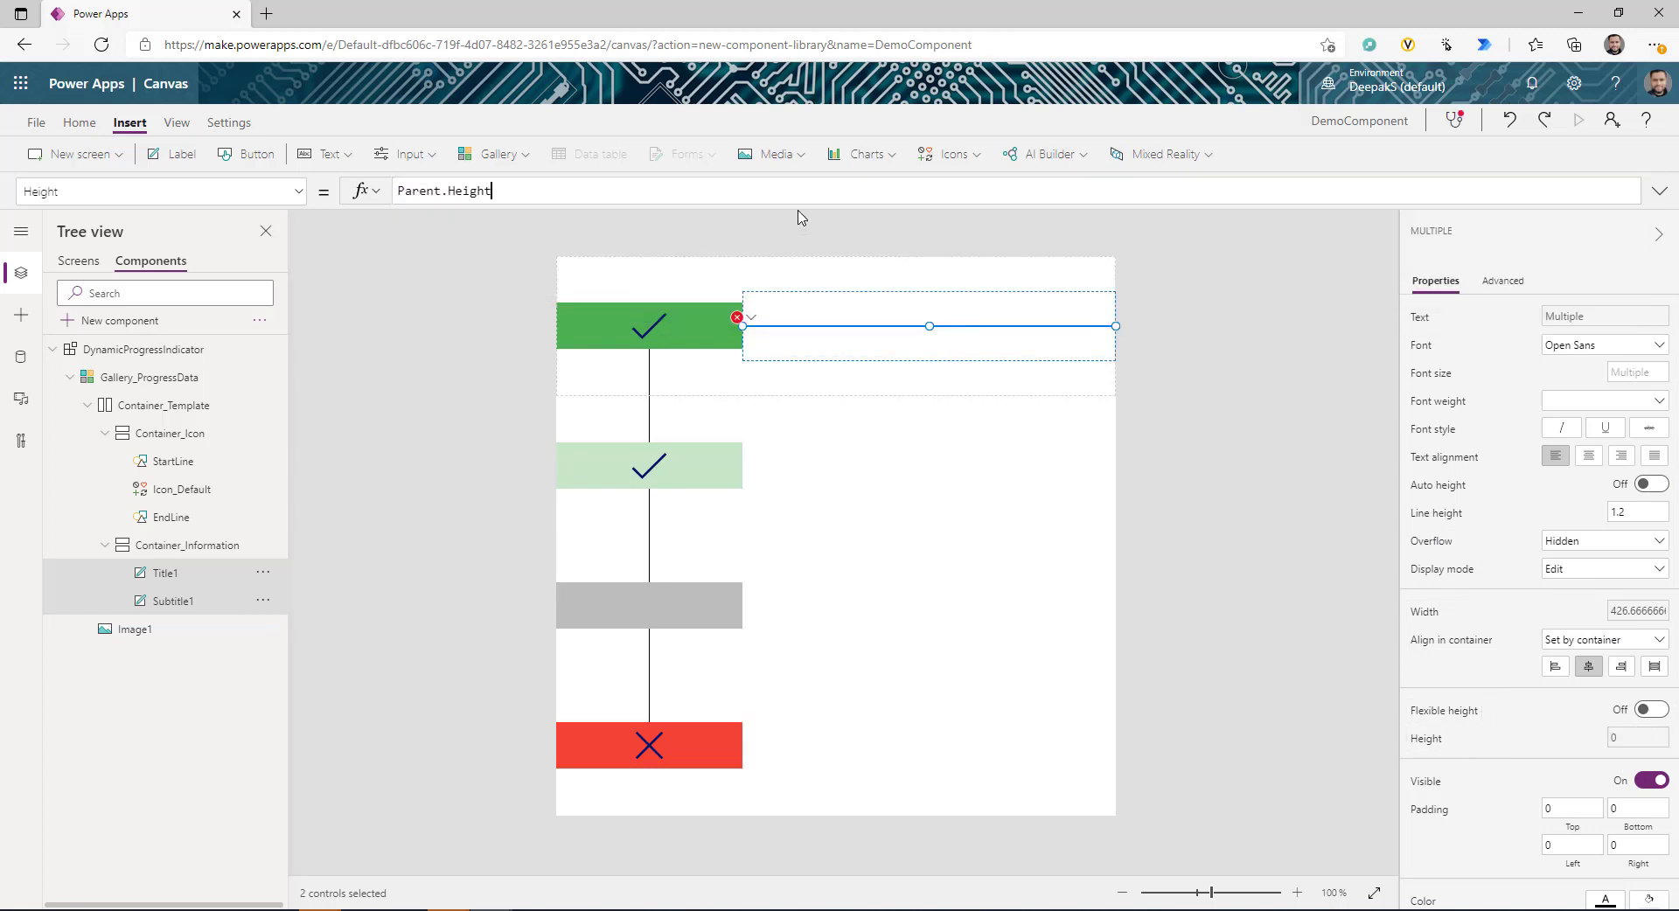
text(/2)
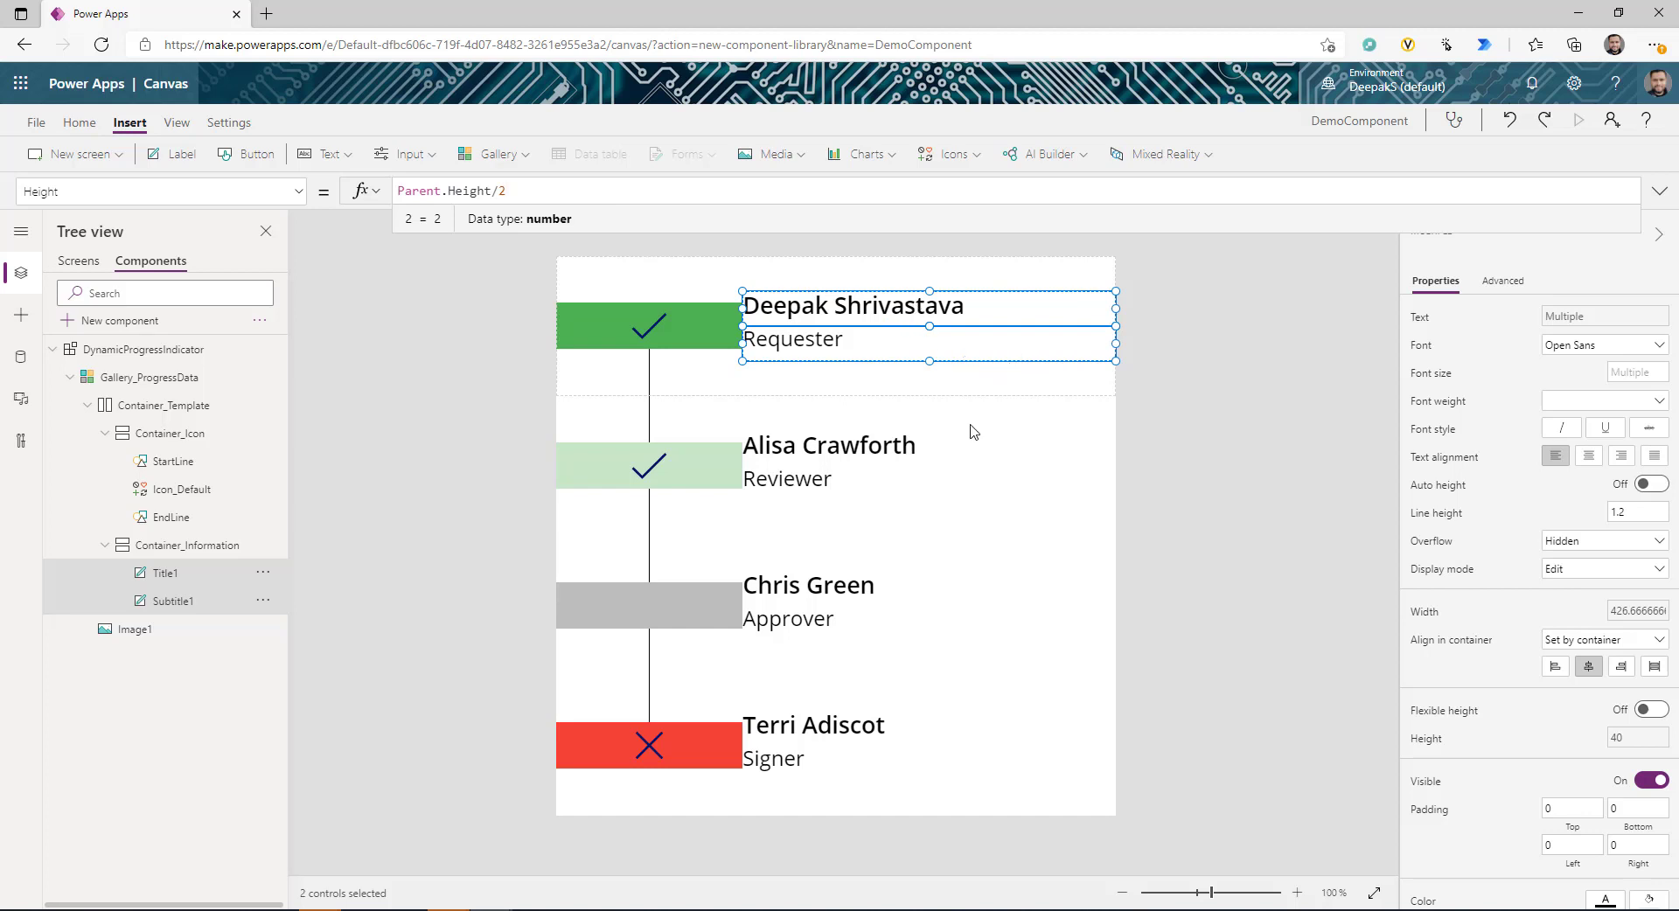
- Set Title1's font size to Self.Height/3 and center its text
click(168, 575)
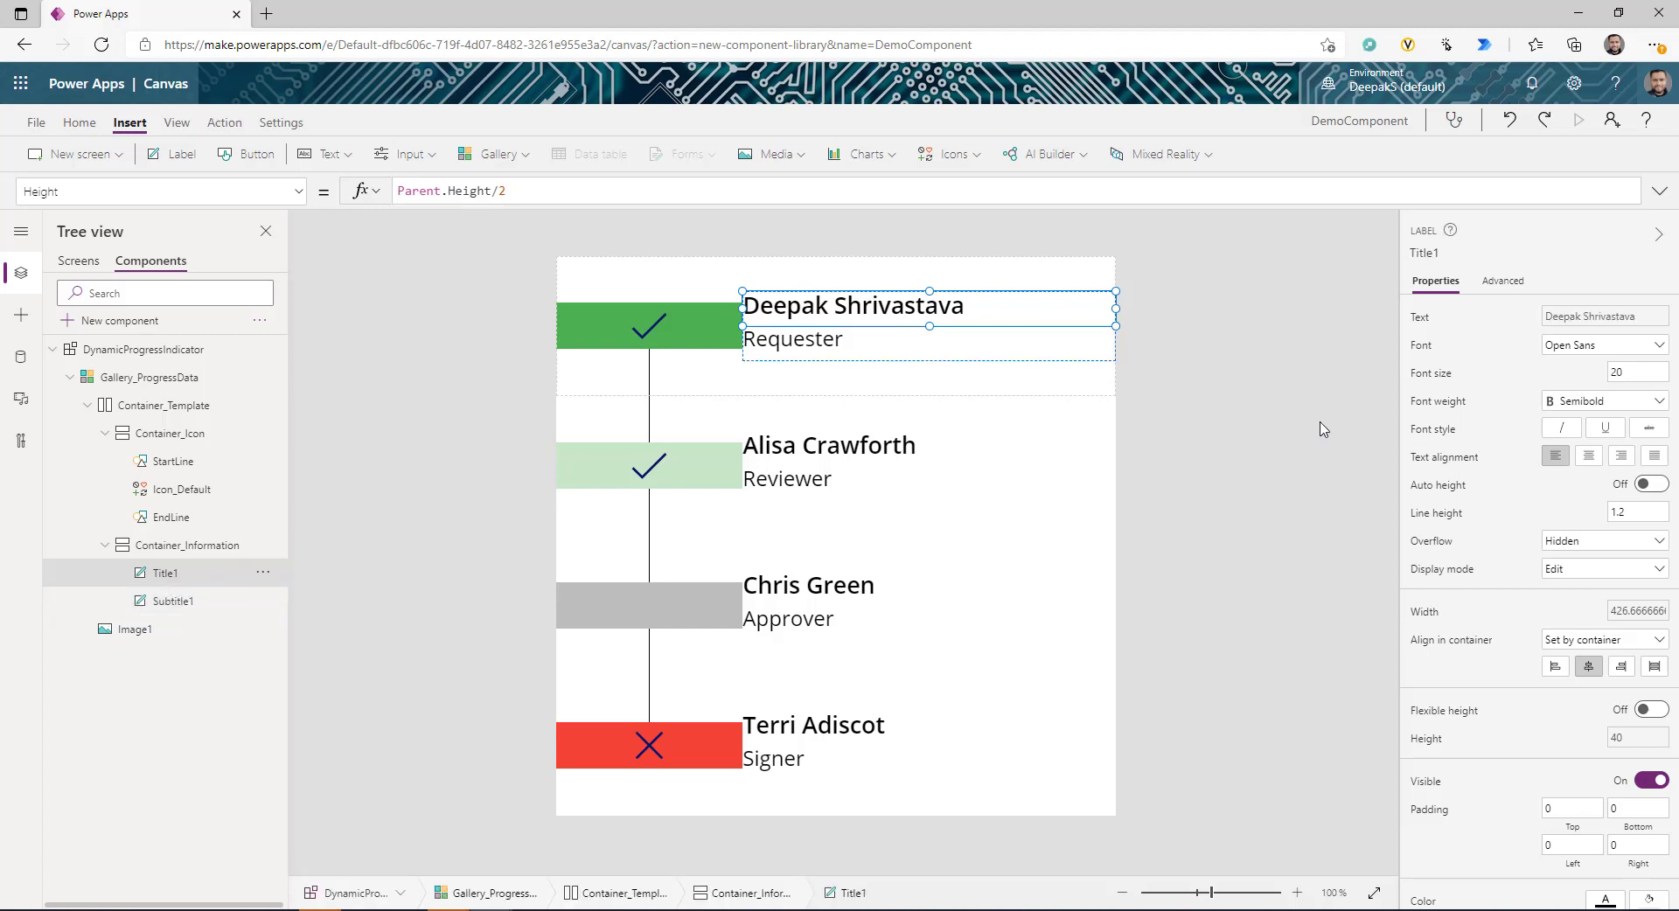
click(1434, 376)
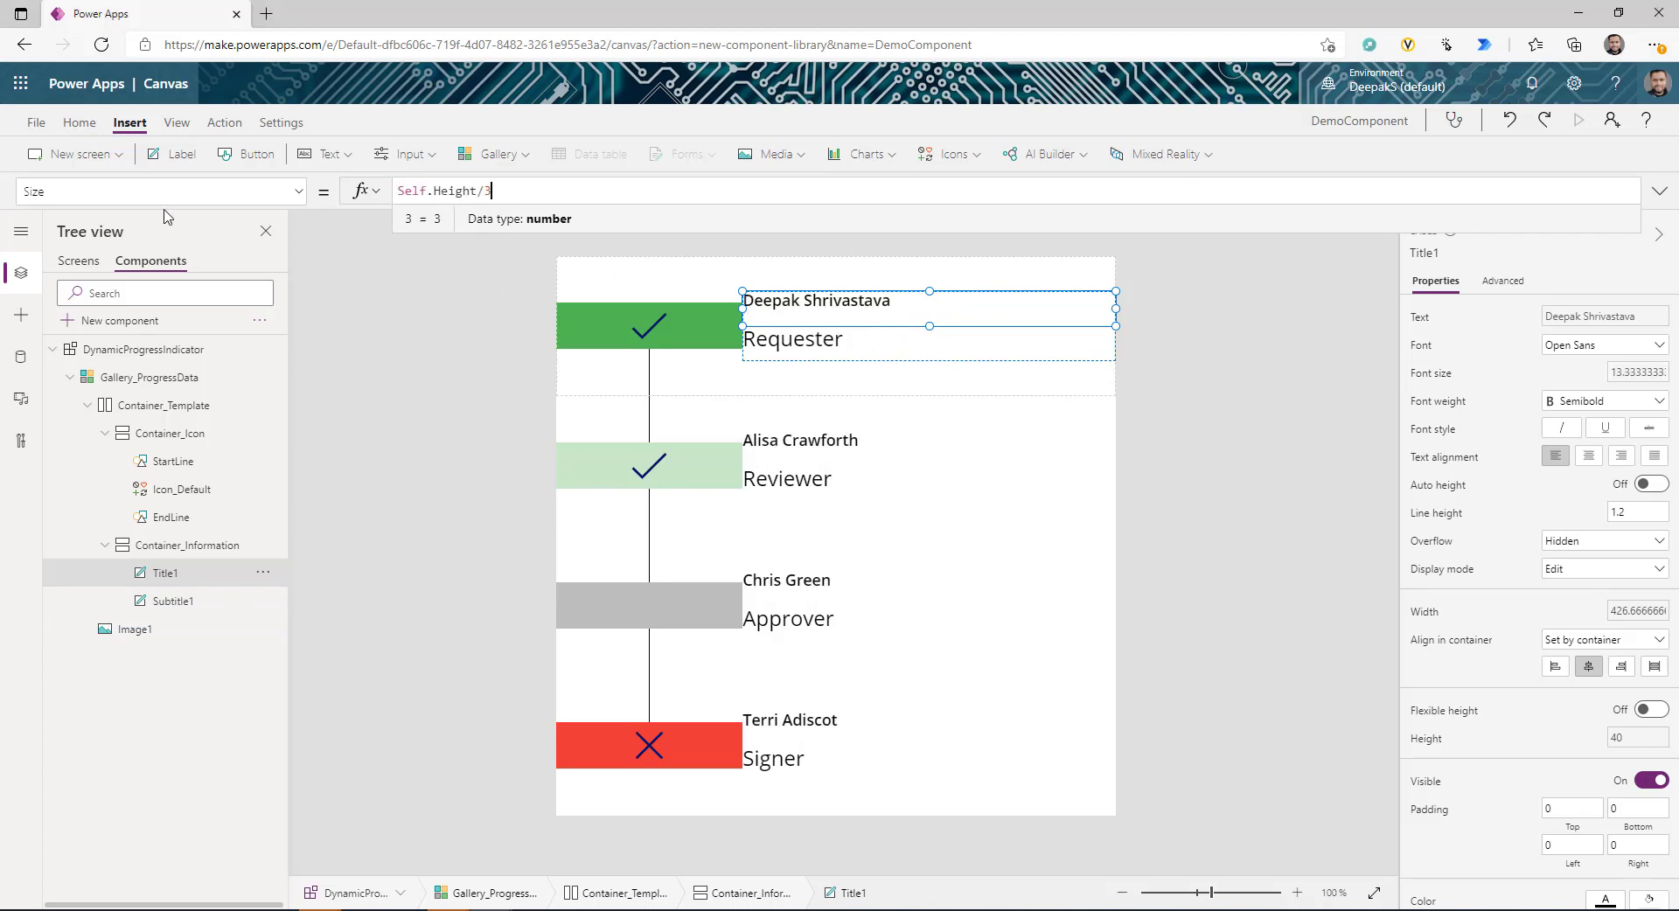
click(1589, 456)
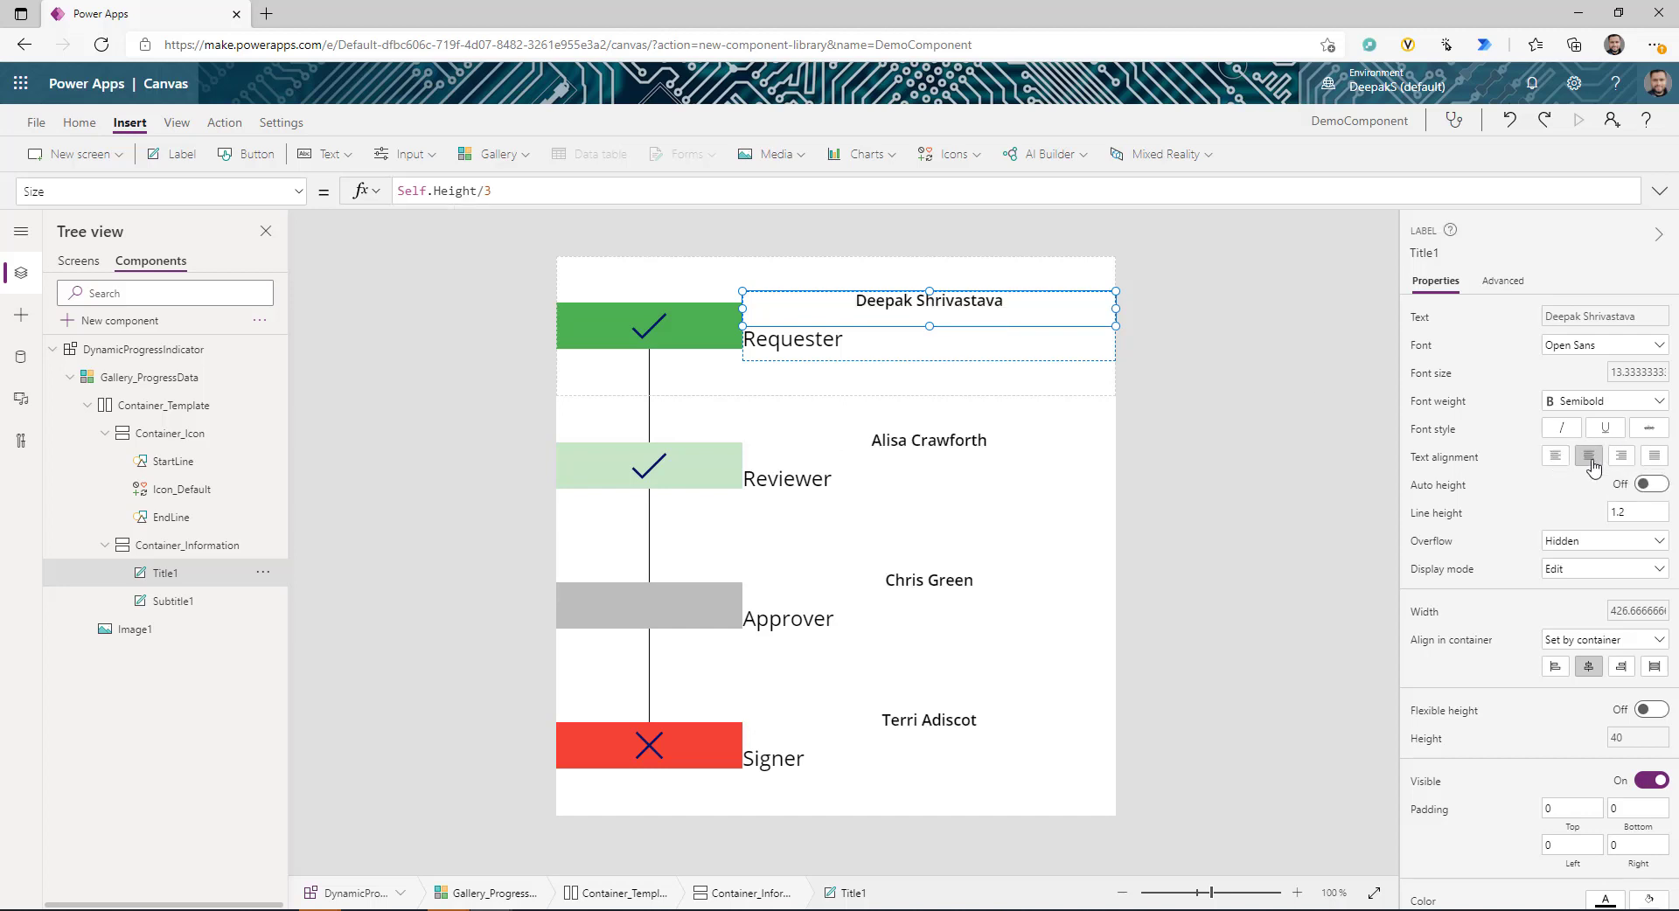
- Set Subtitle1's font size to Self.Height/4 and center its text
click(792, 348)
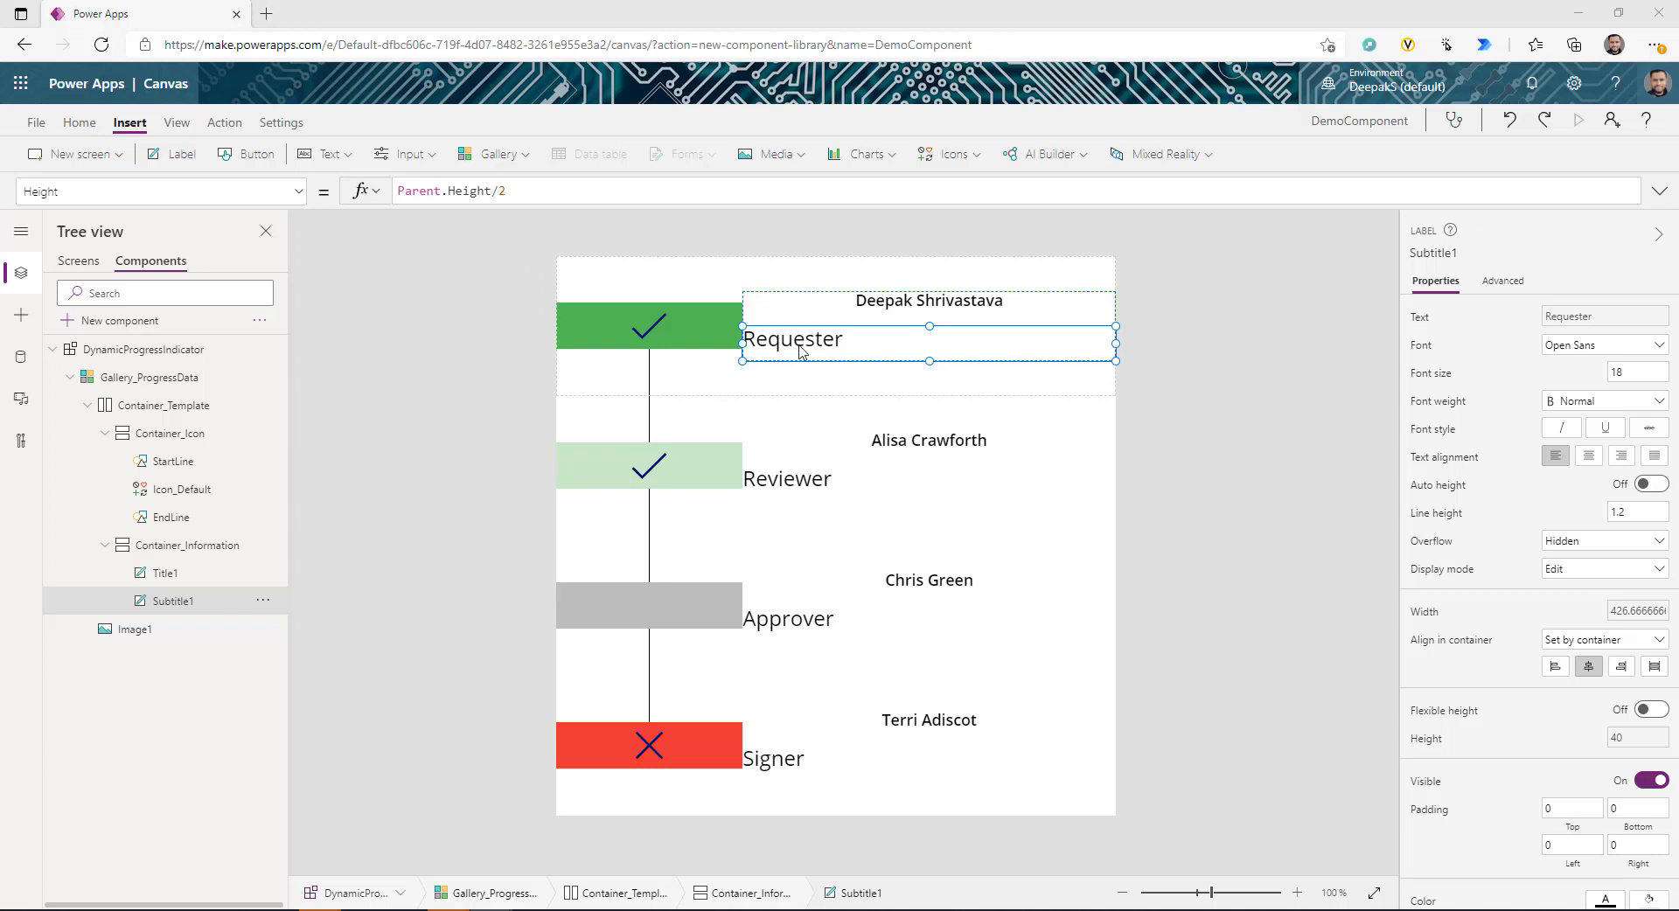
click(1430, 376)
click(398, 193)
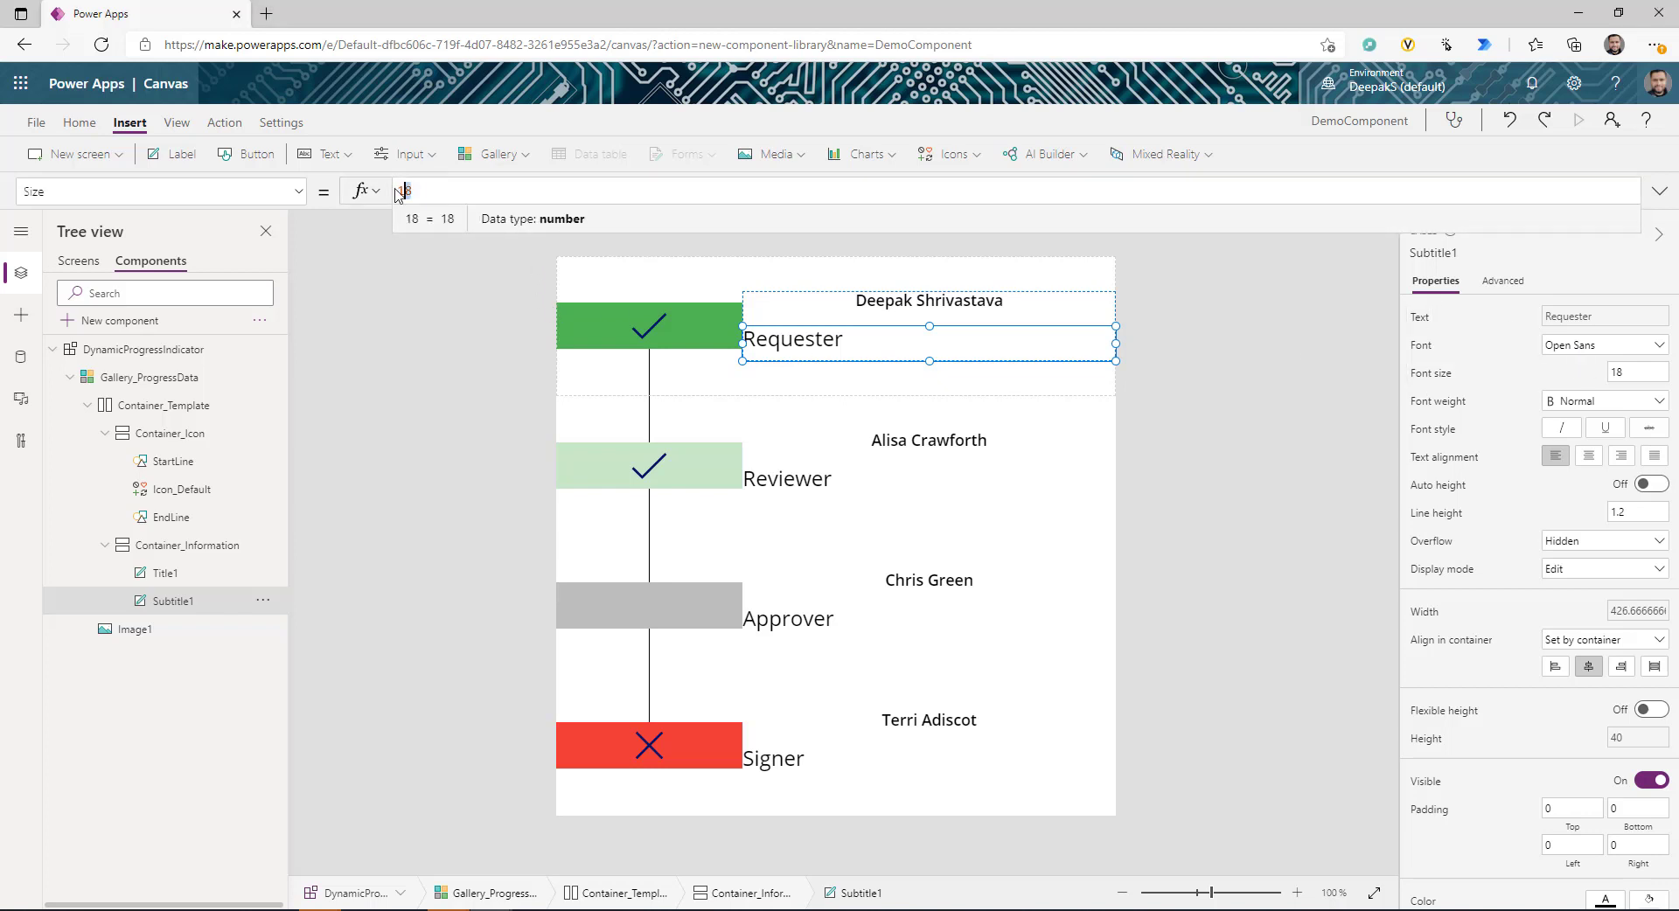
drag(398, 193, 514, 187)
text(Self.Height/4)
click(1587, 456)
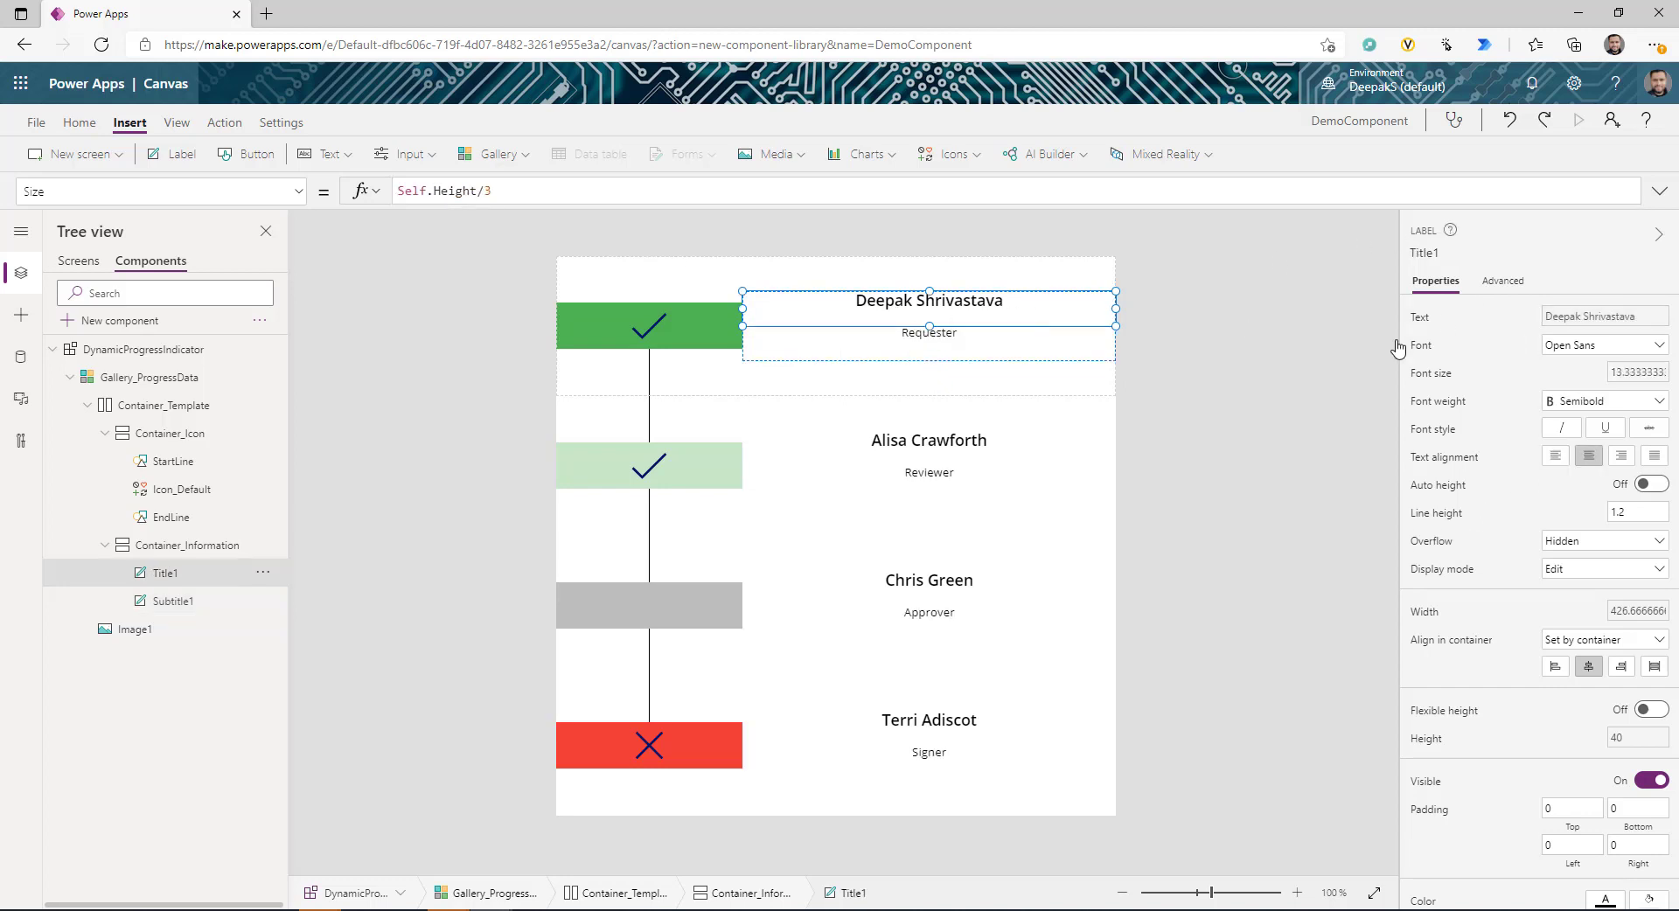
- Find Title1's VerticalAlign property and set it to VerticalAlign.Middle
click(1504, 282)
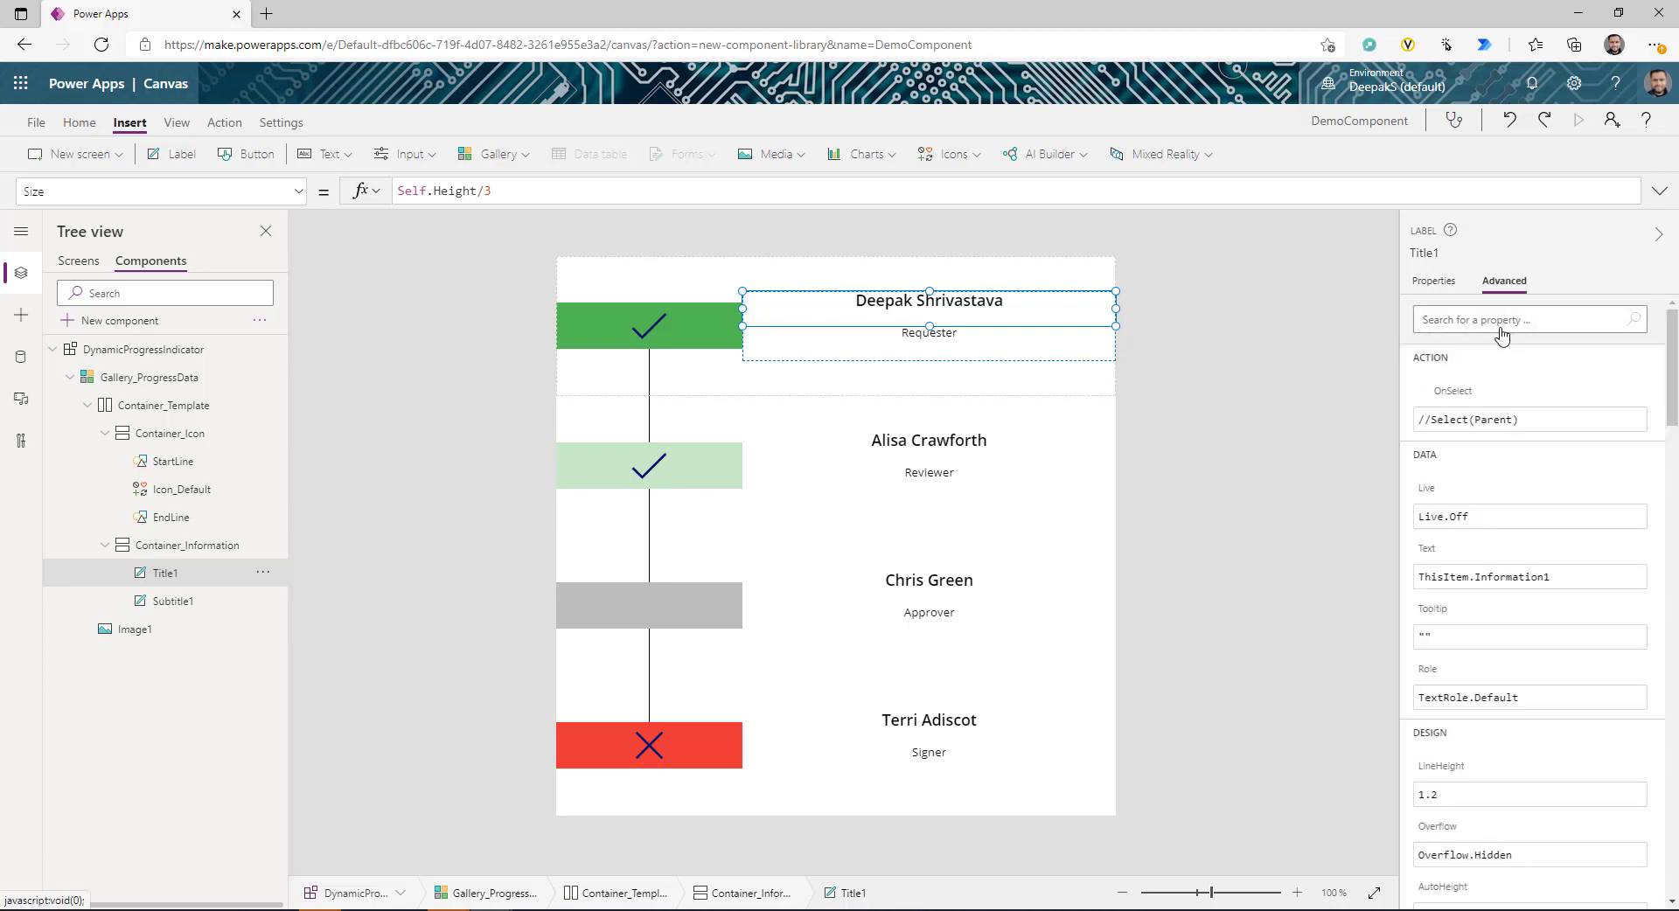
click(1543, 317)
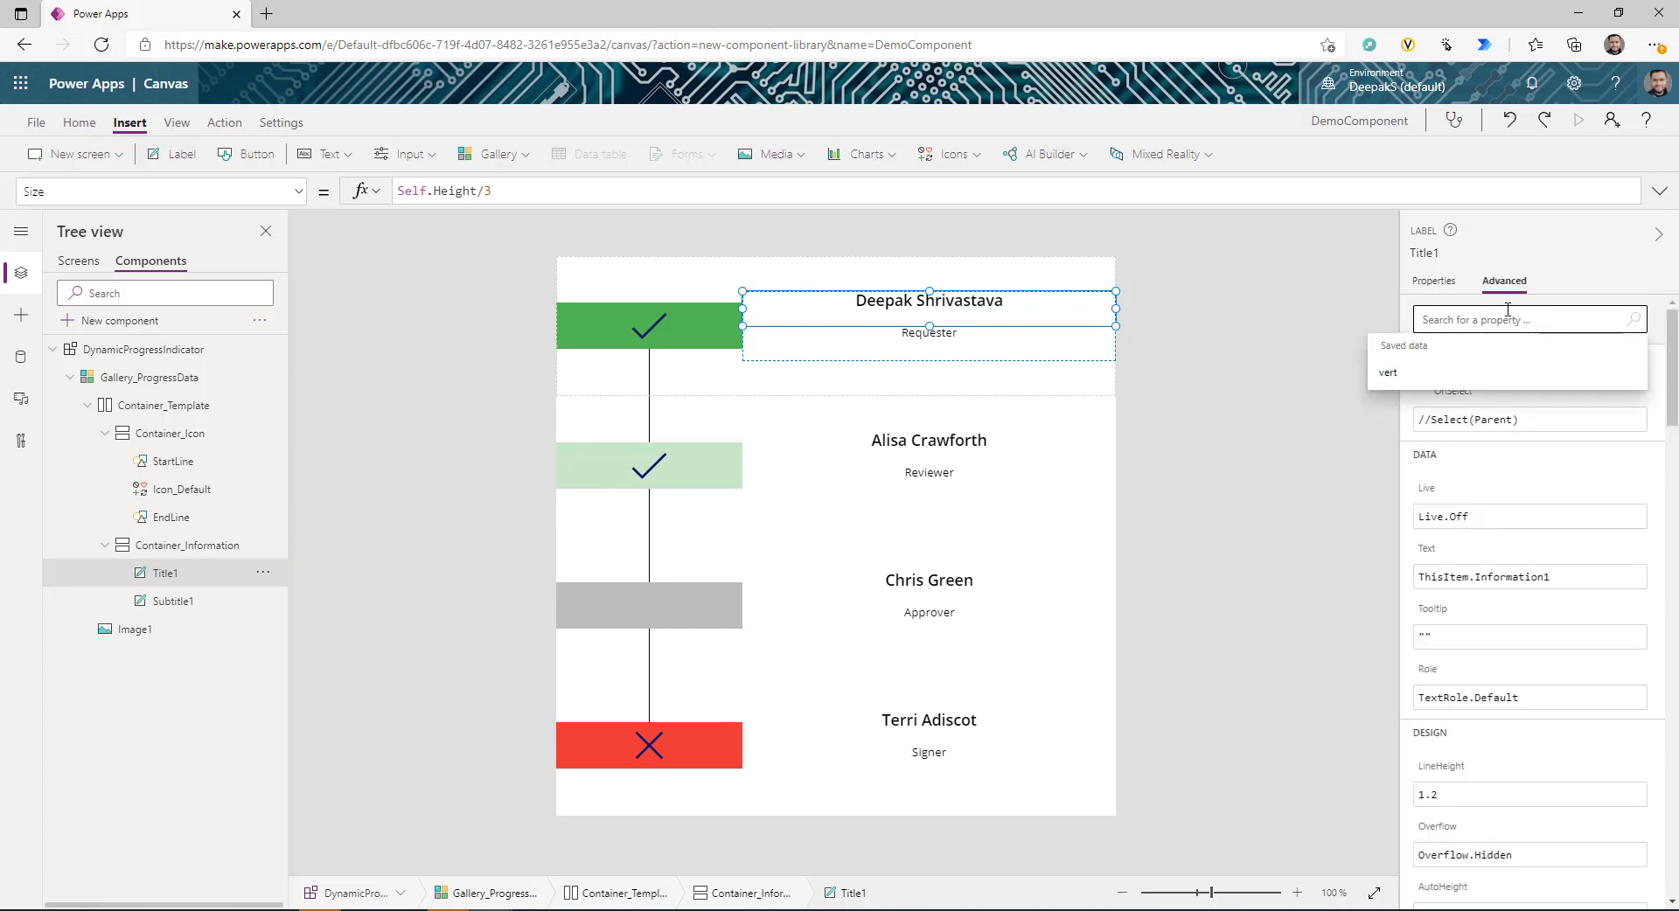
text(vert)
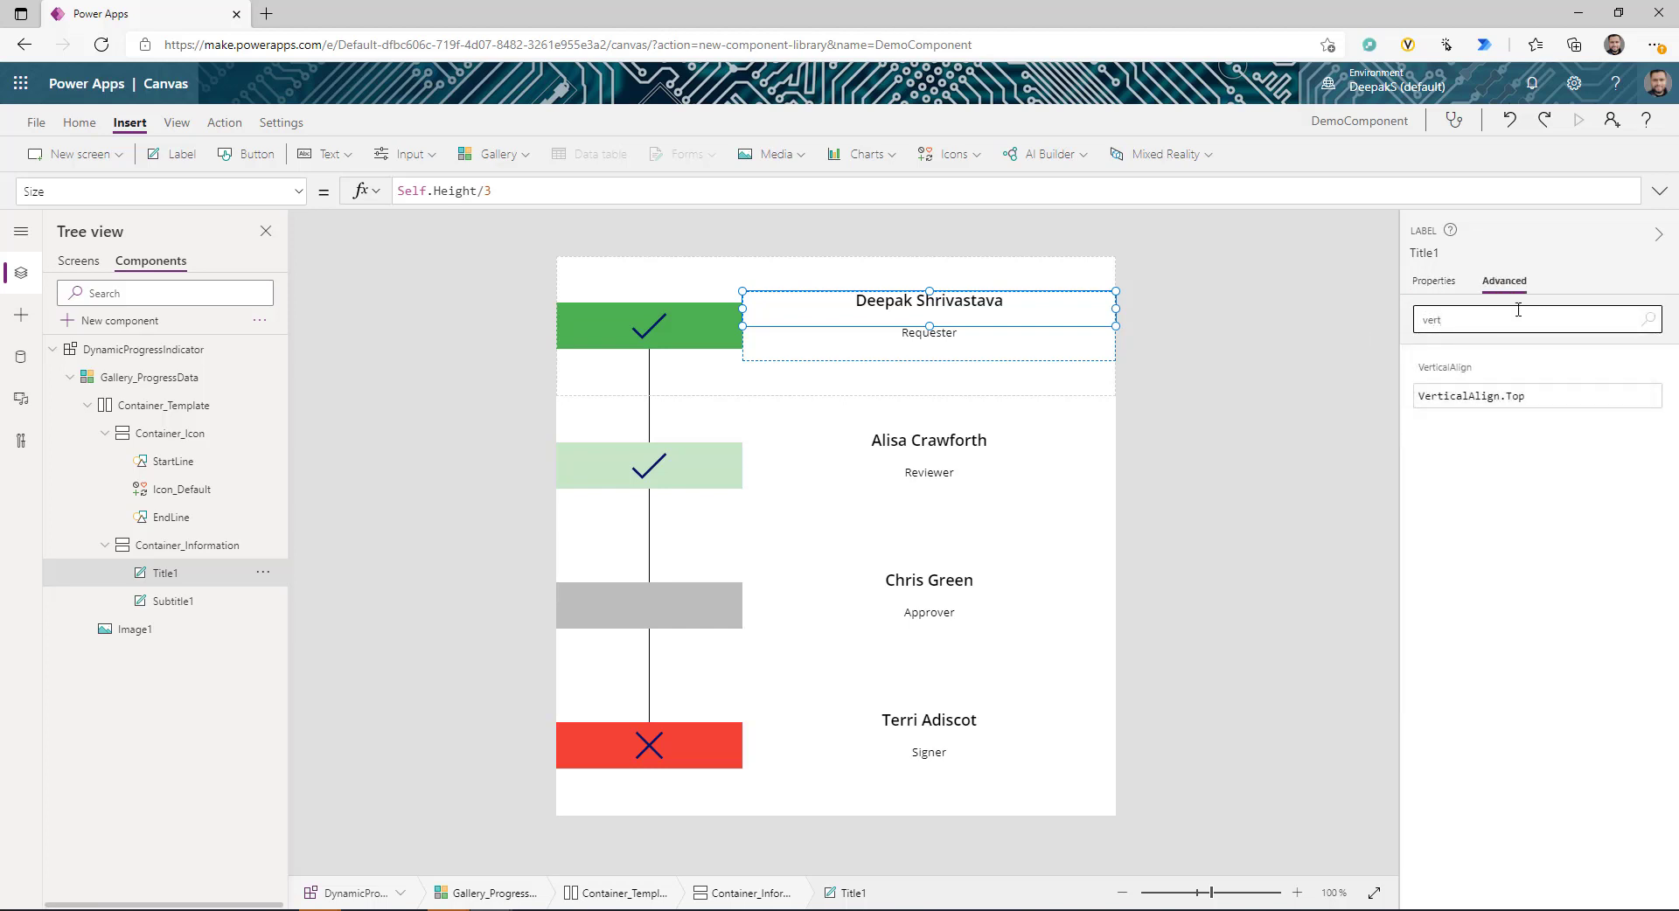
click(1538, 402)
double_click(1519, 395)
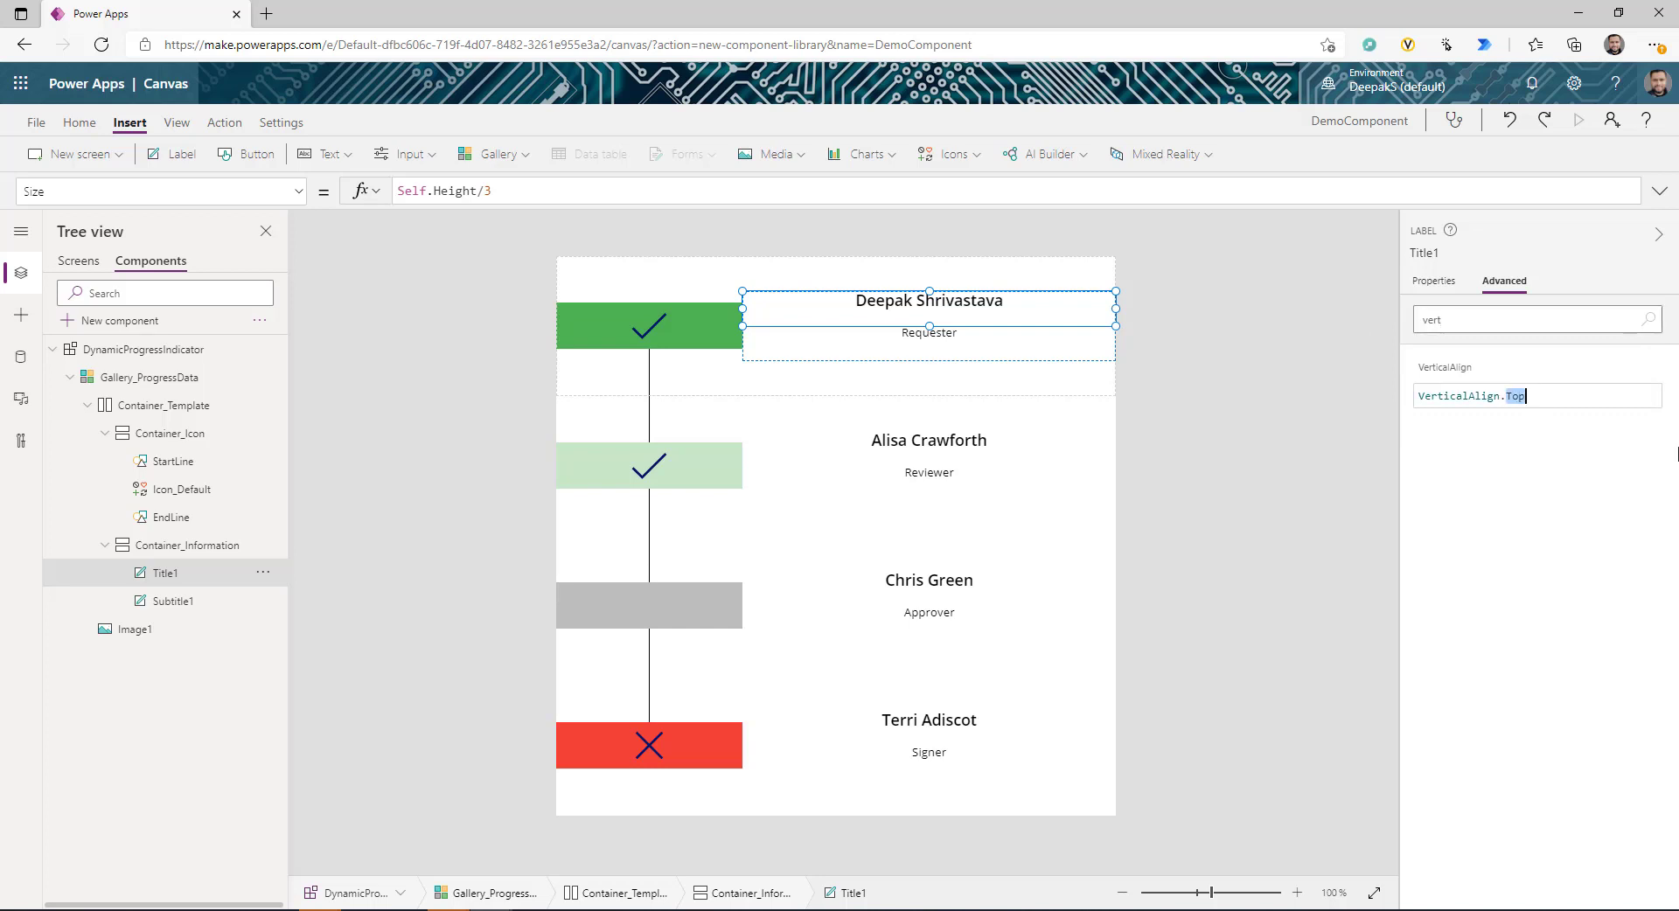
key(BackSpace)
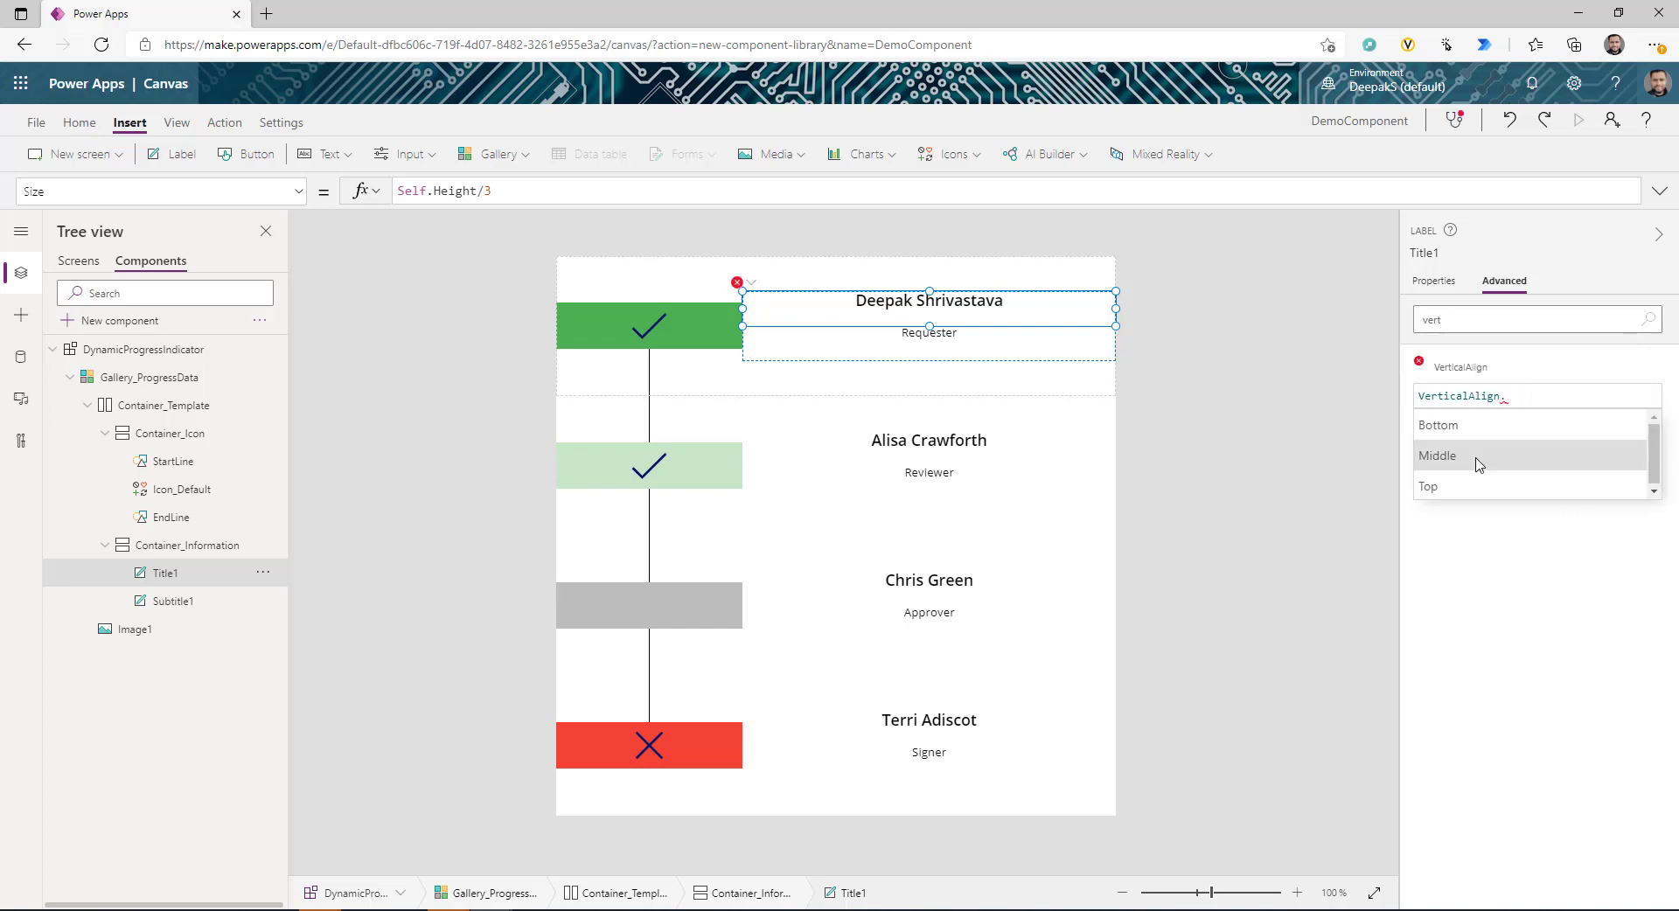
click(1473, 454)
click(1331, 410)
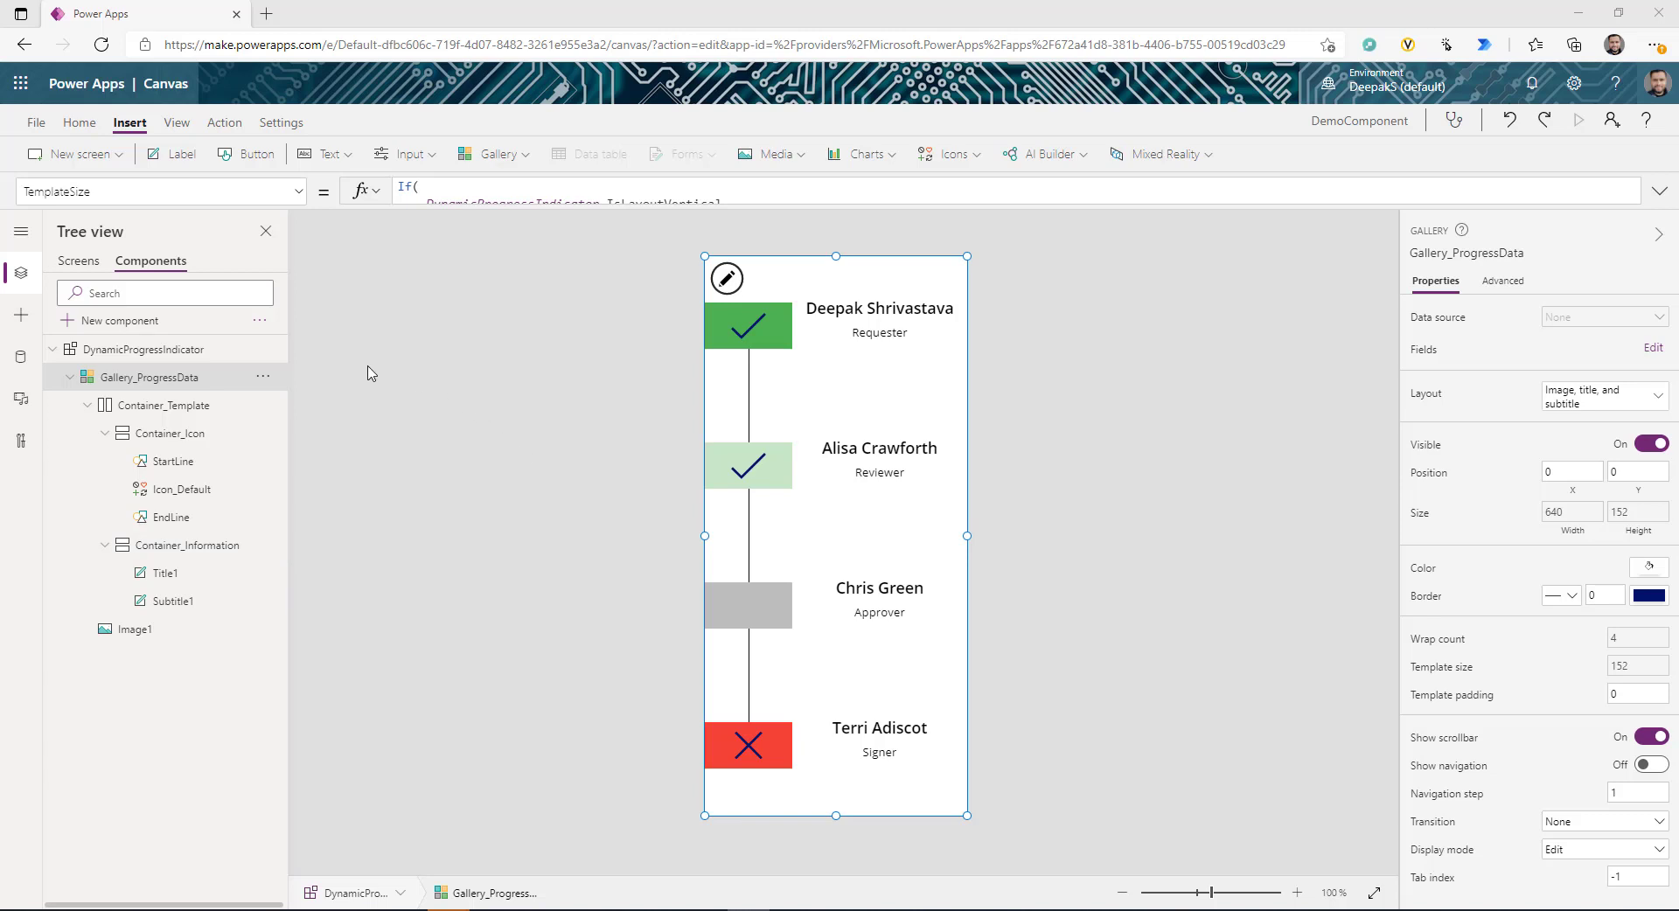
- Insert the DynamicProgressIndicator component on Screen1, sized about 326 wide by 1136 high
click(79, 260)
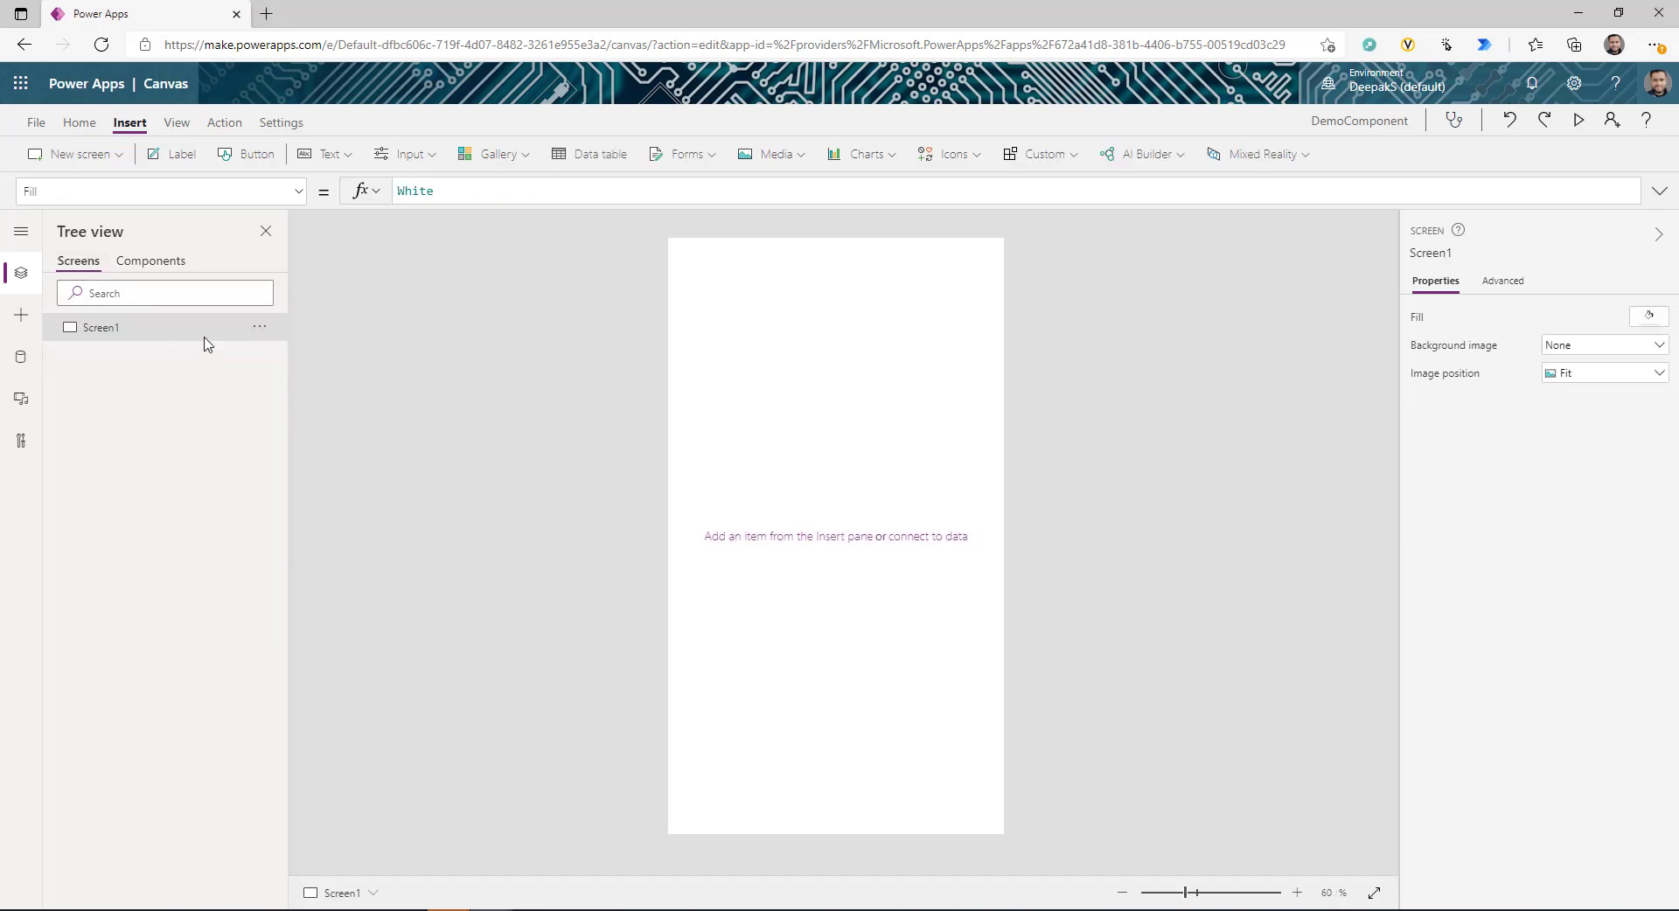
click(1074, 156)
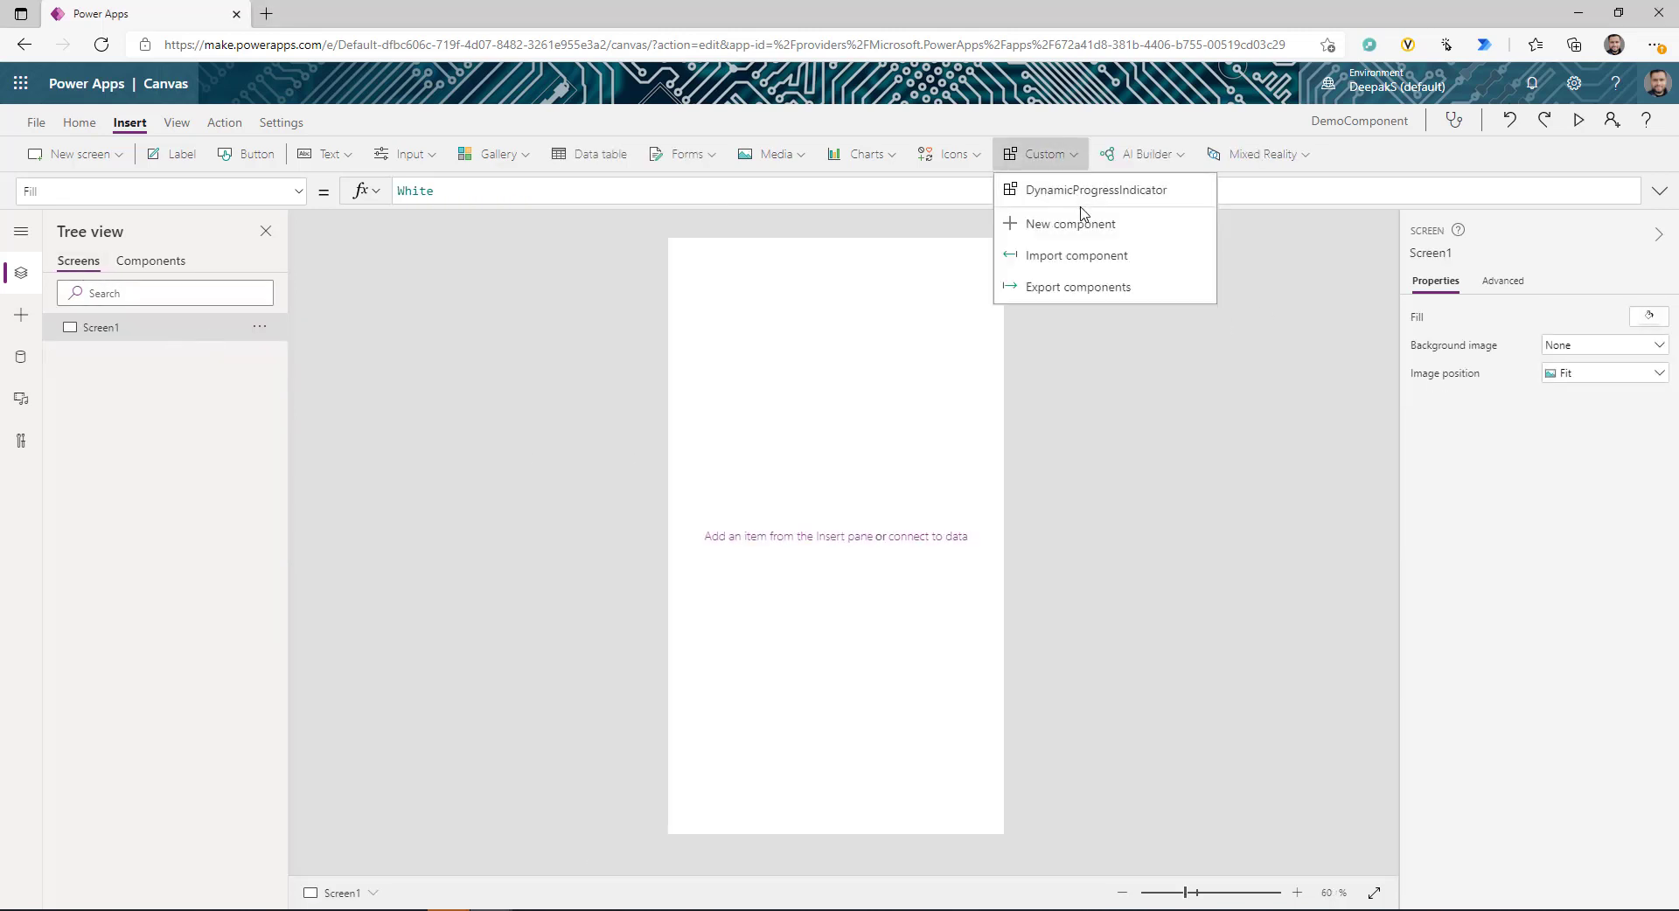
click(1093, 195)
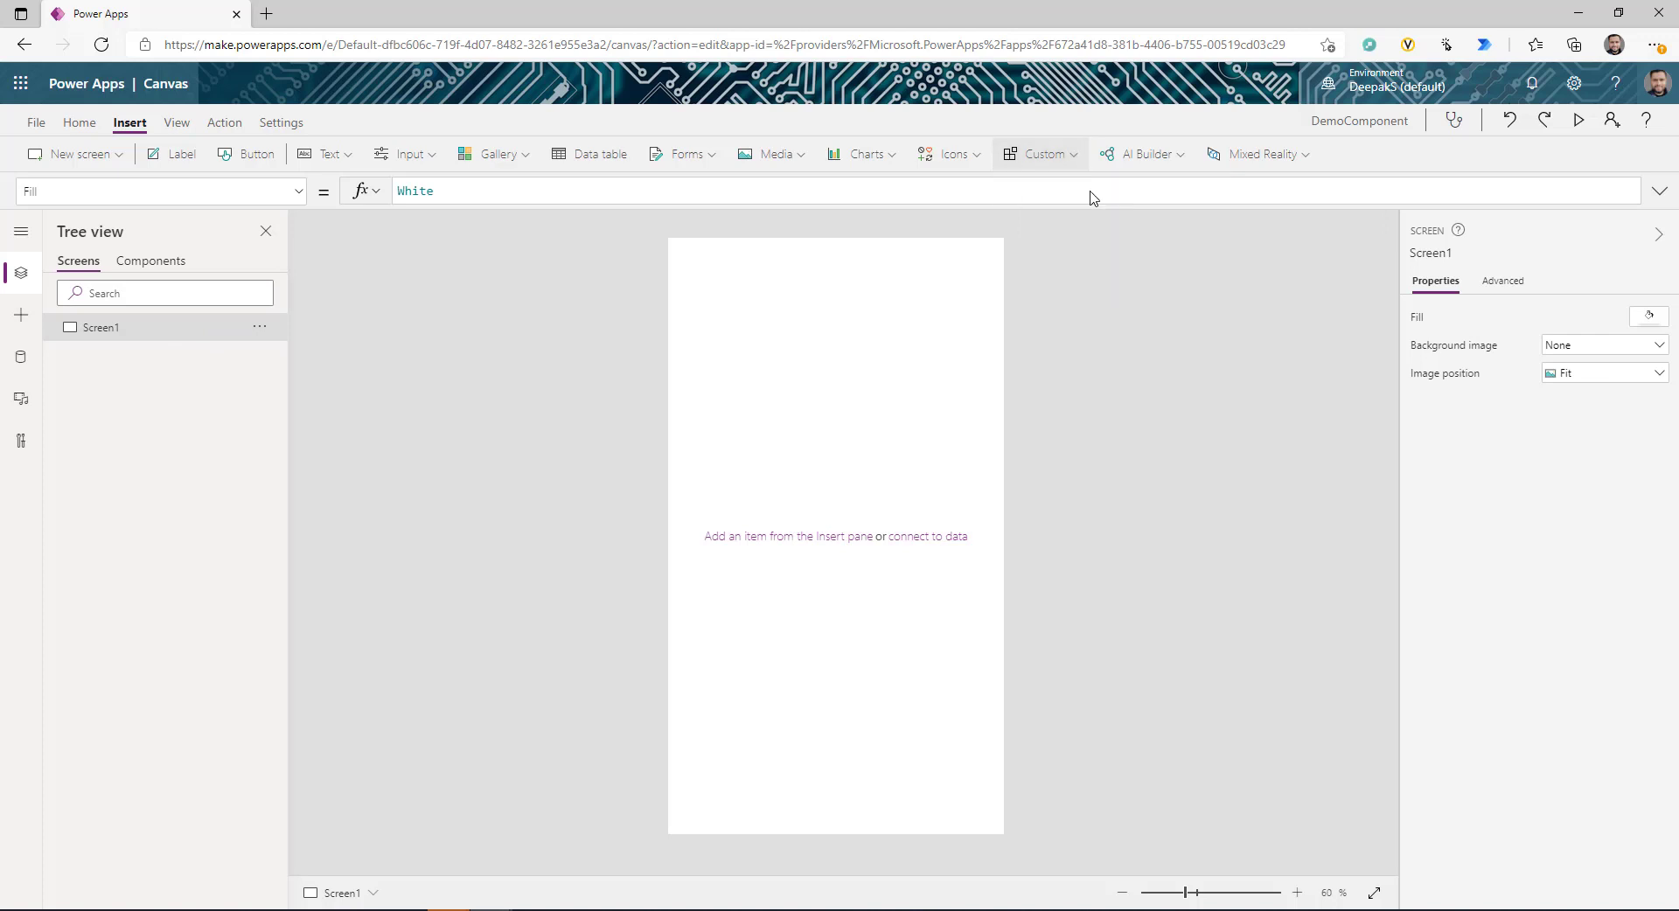
drag(825, 573, 843, 870)
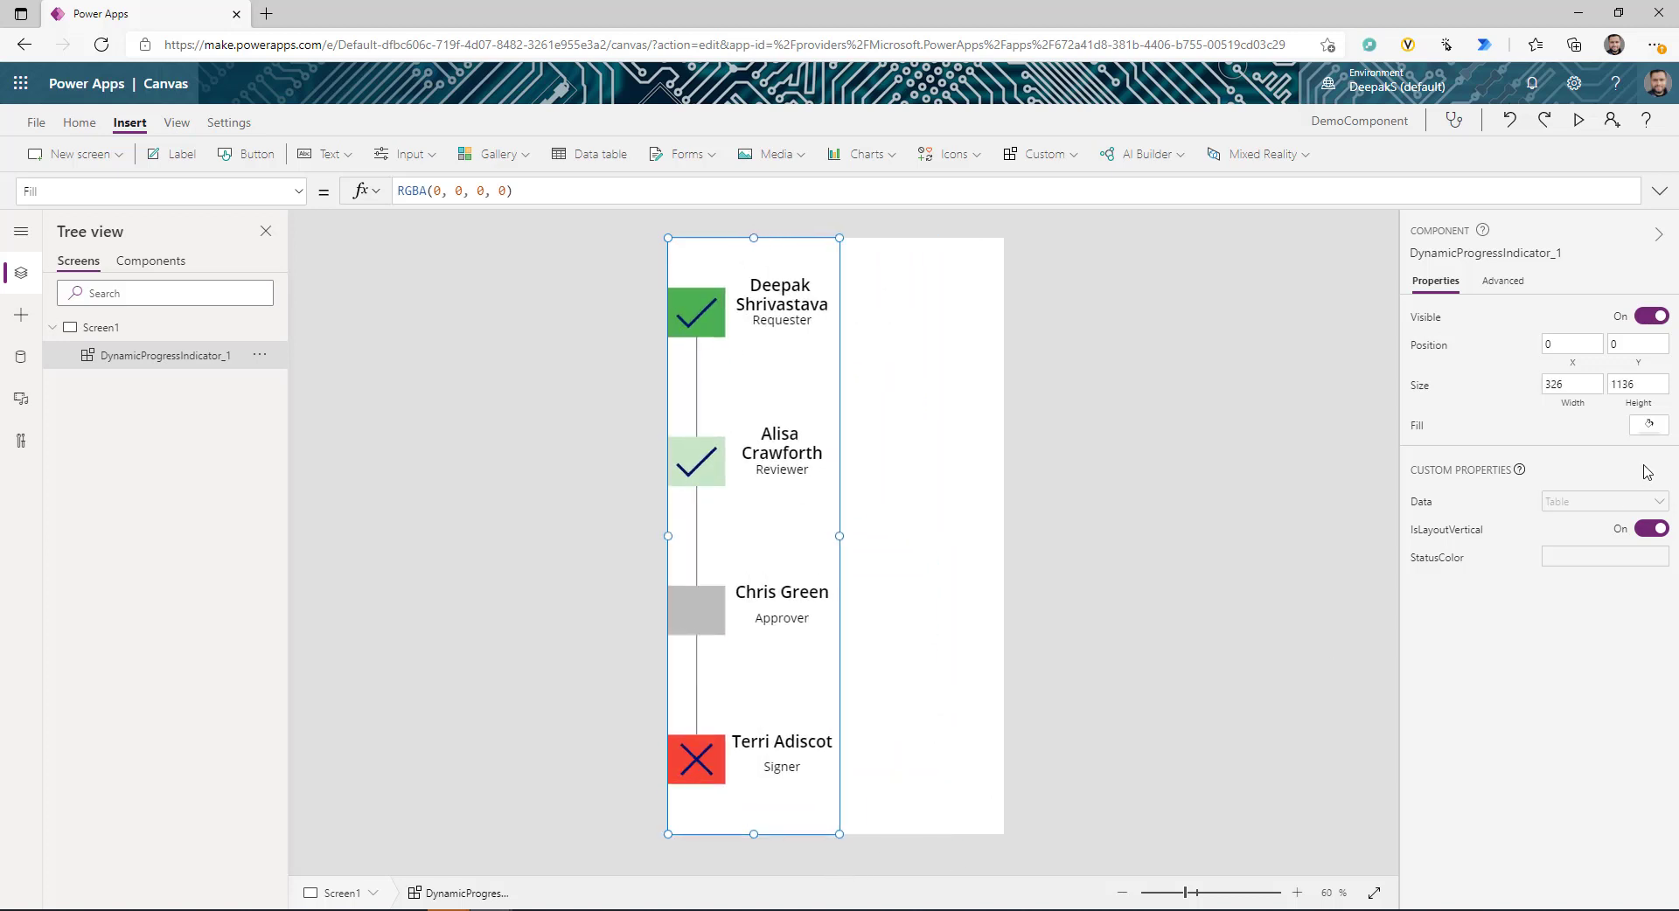
- Turn off IsLayoutVertical for the inserted component and resize it to about 640 wide by 144 high
click(1653, 529)
drag(835, 842, 1053, 320)
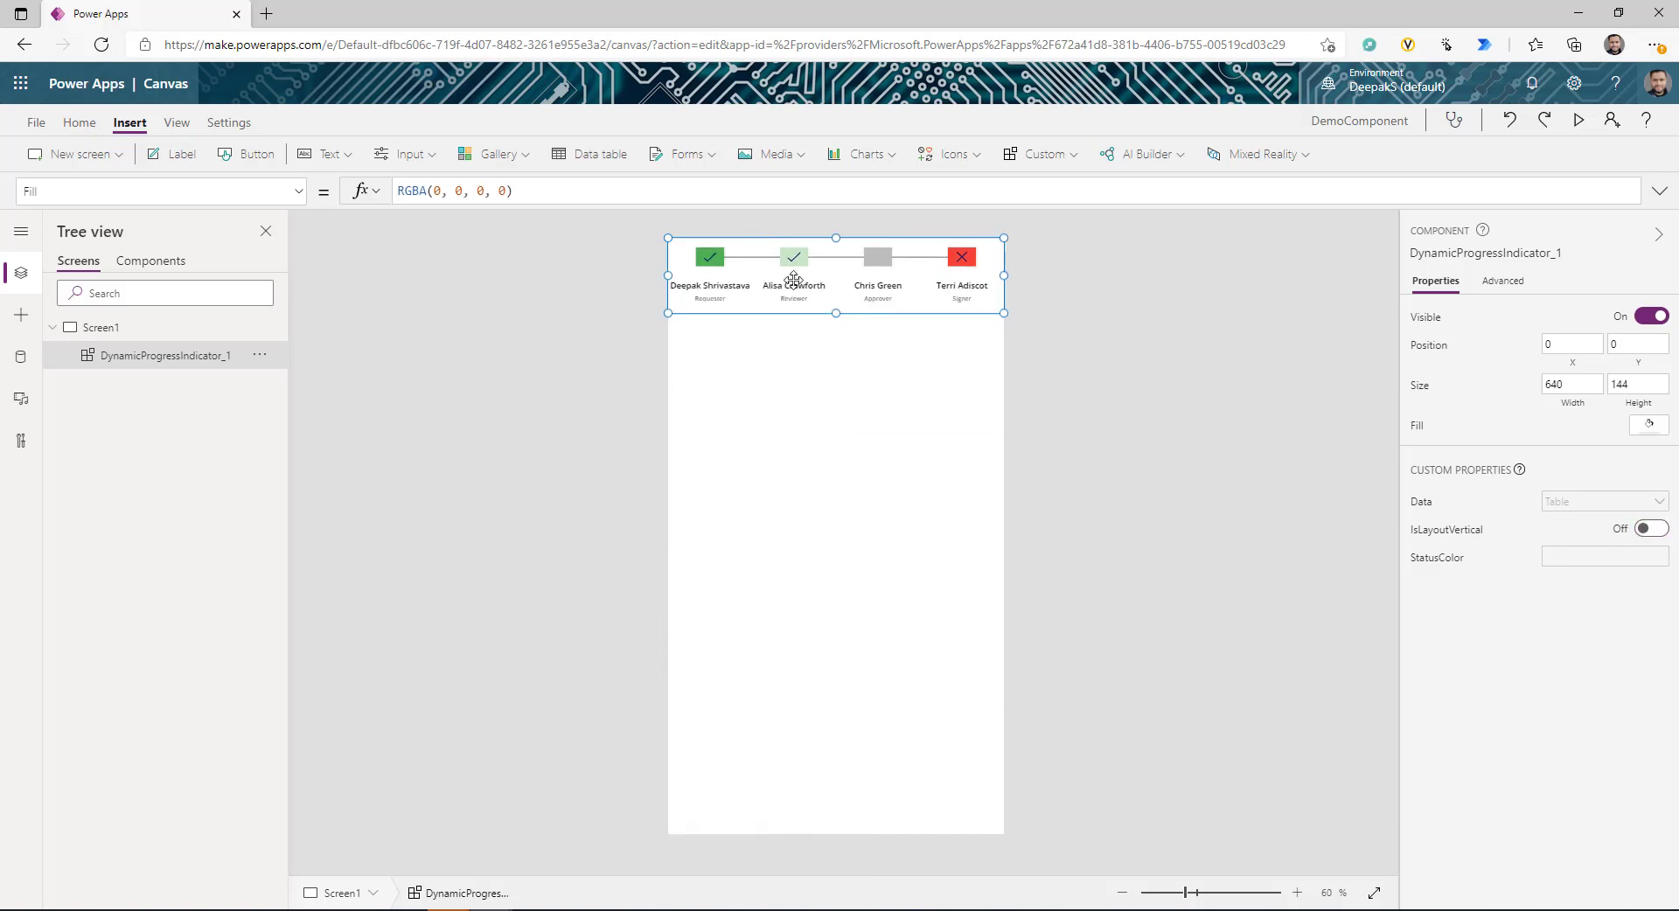
click(790, 326)
click(841, 282)
- Move Image1 from the gallery template into Container_Icon in the DynamicProgressIndicator component
click(157, 260)
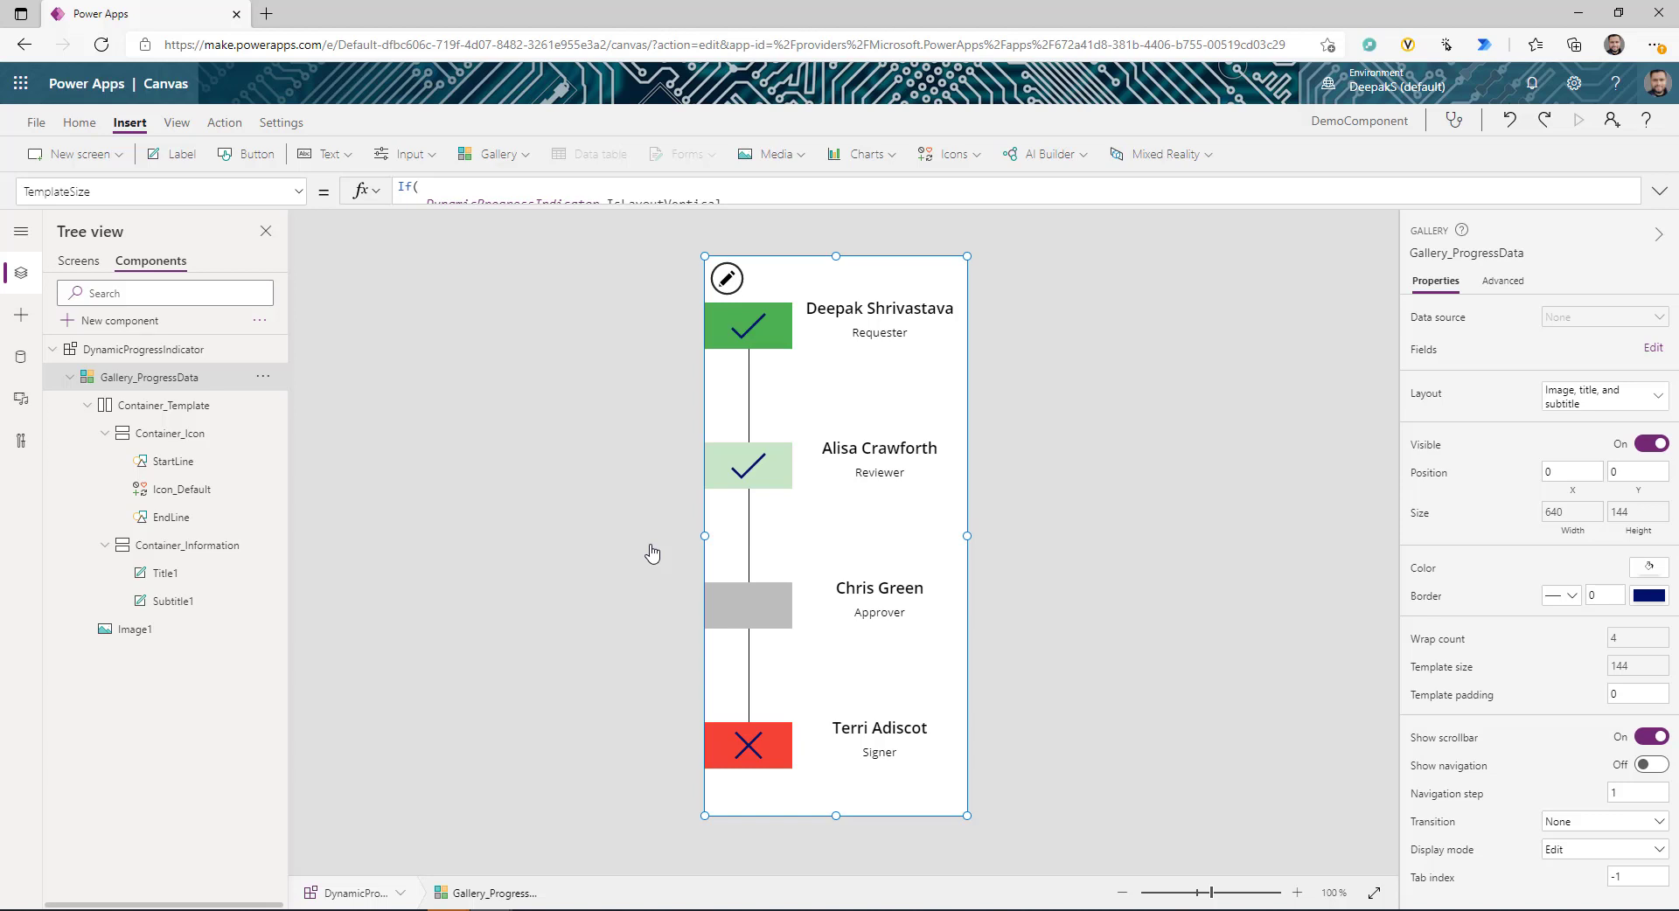
click(191, 495)
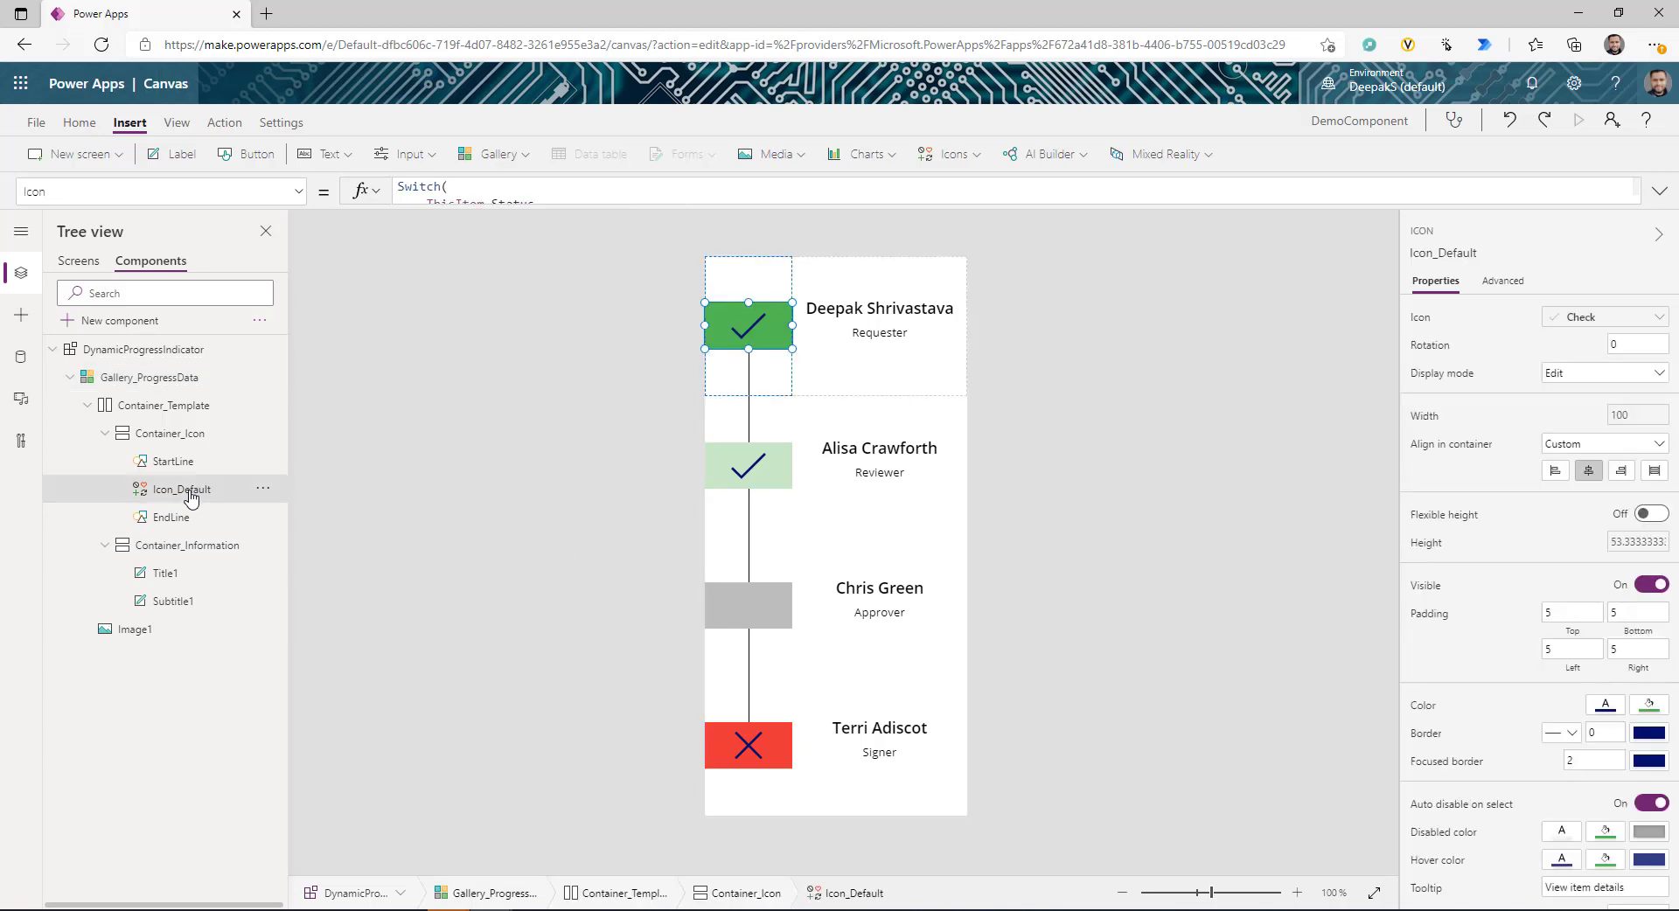
click(142, 633)
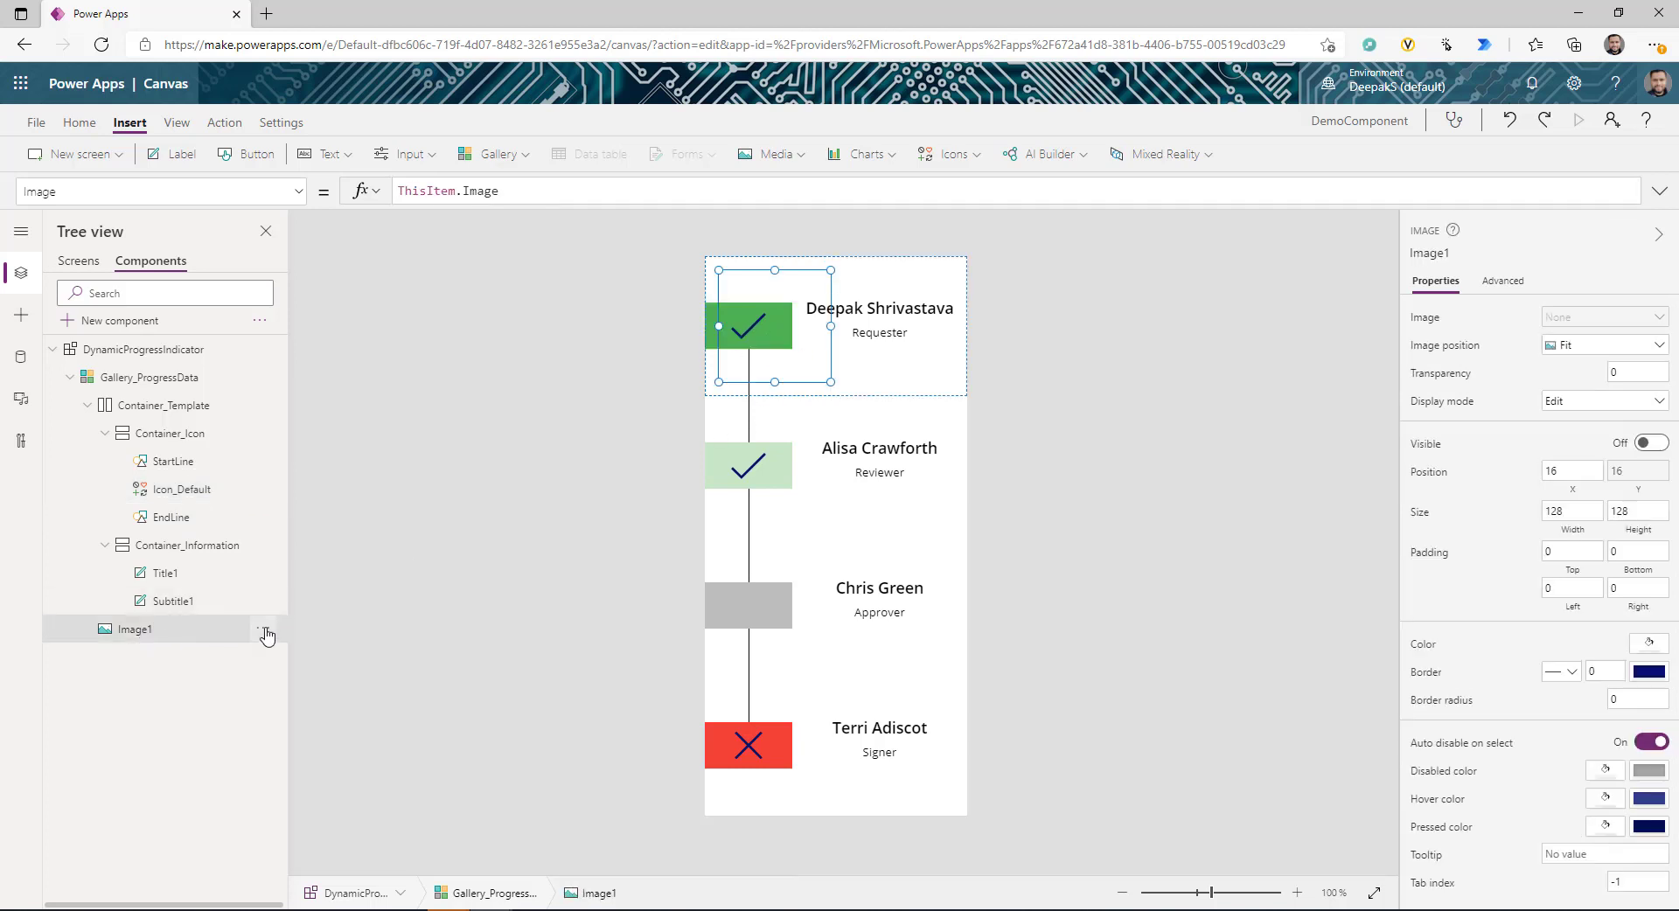
key(Delete)
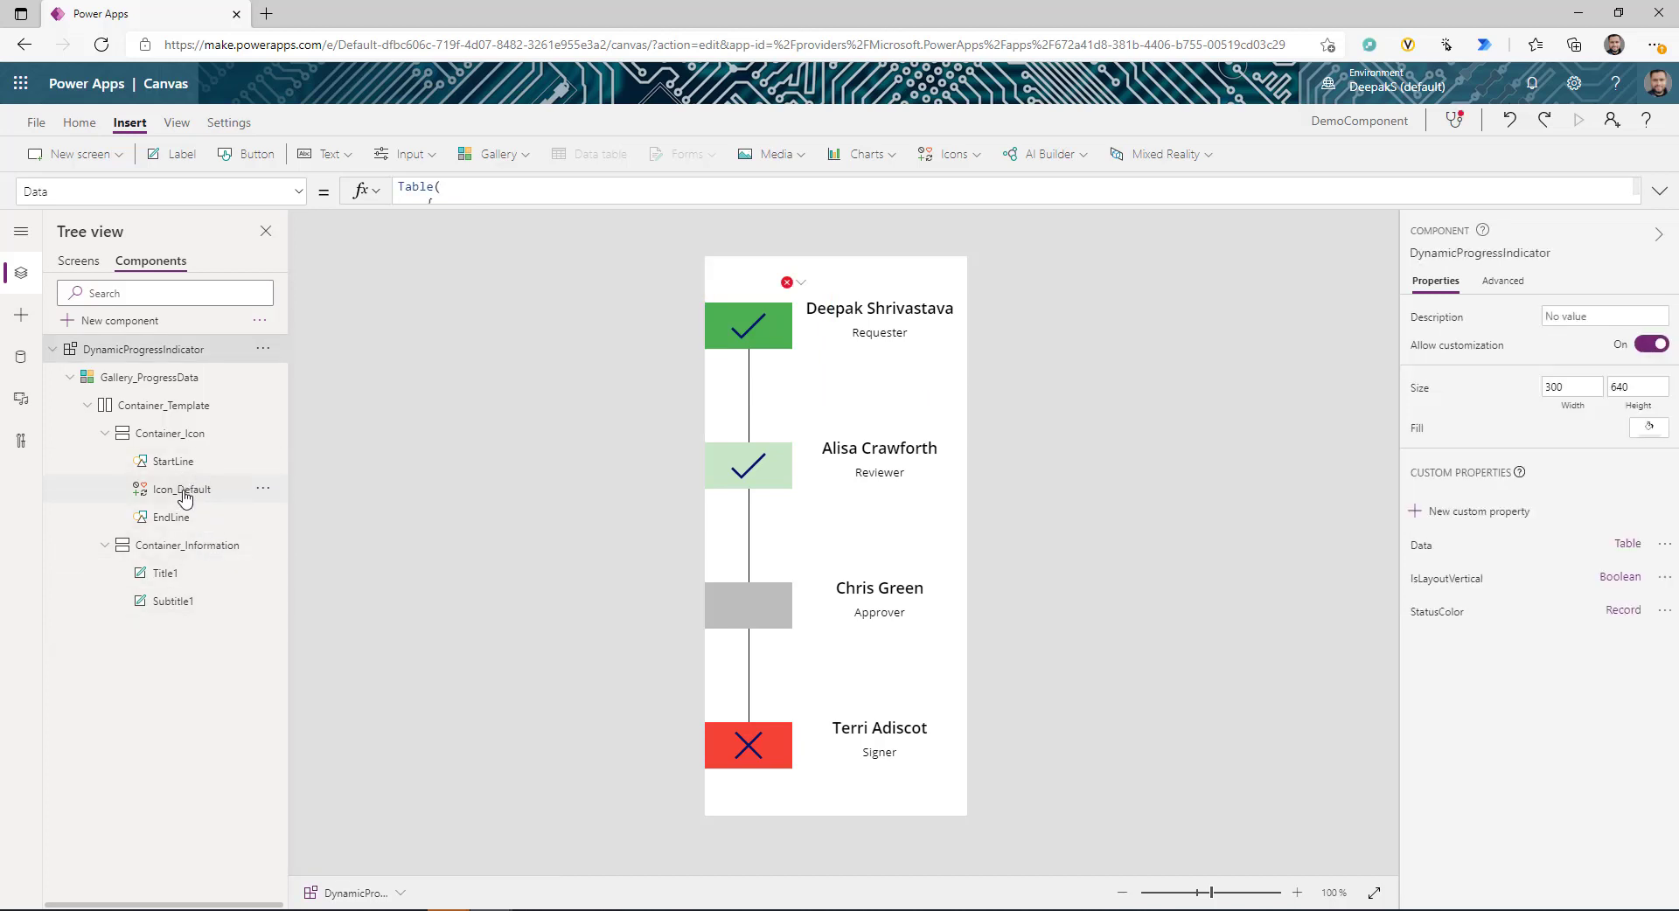
click(188, 487)
key(ctrl+z)
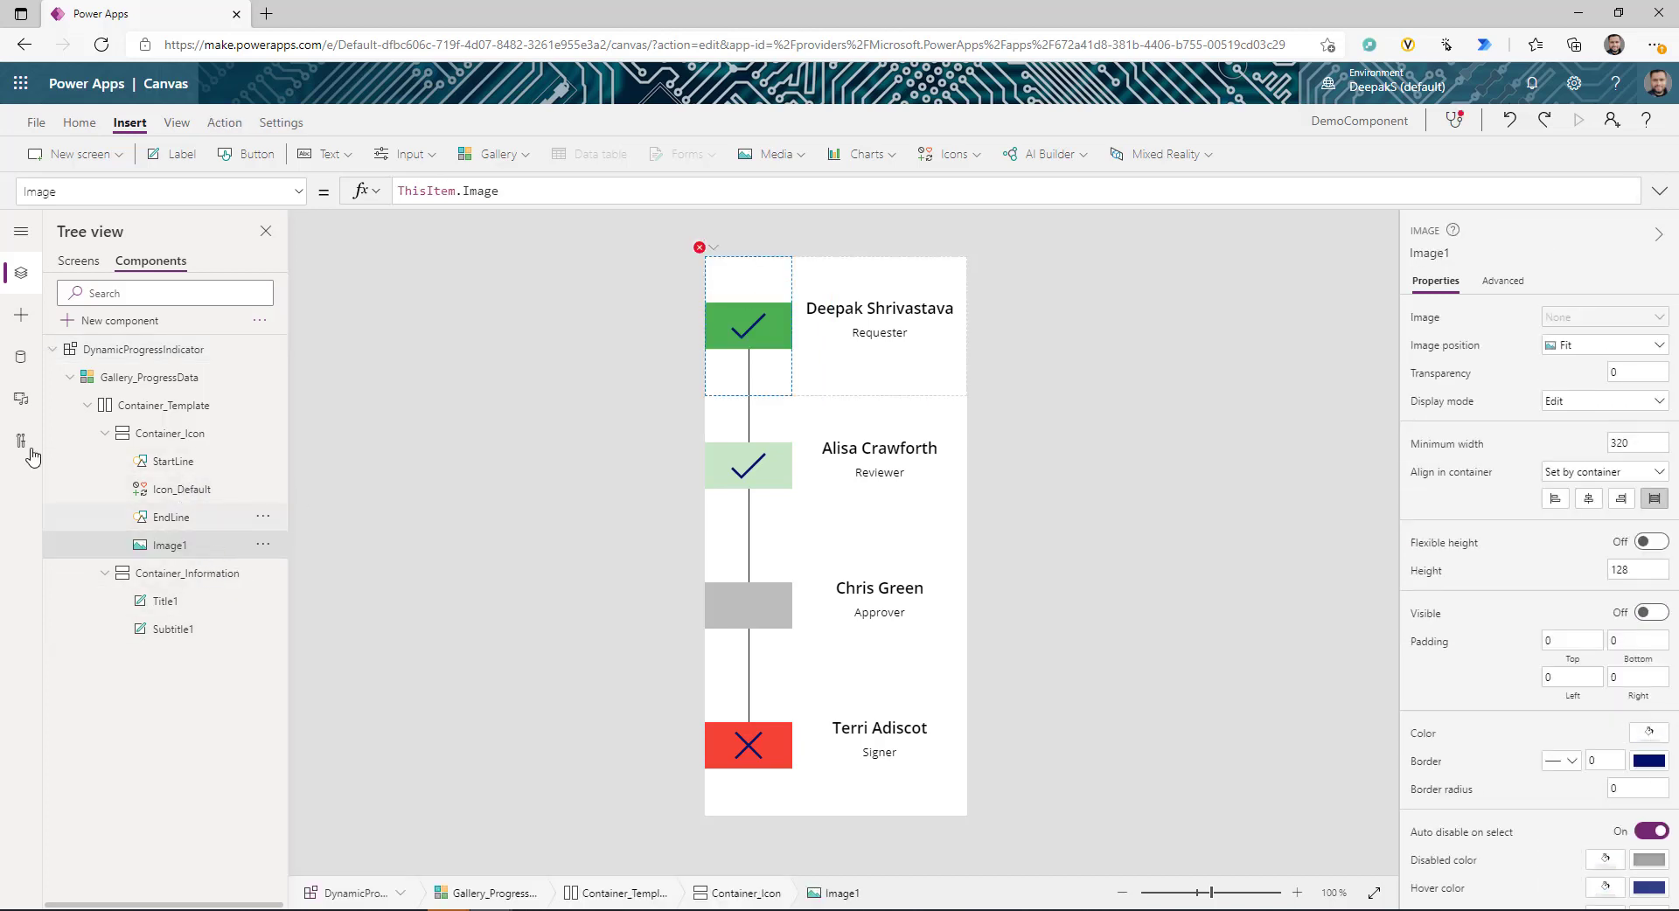
- Reorder Image1 one place up so it sits between Icon_Default and EndLine
click(263, 545)
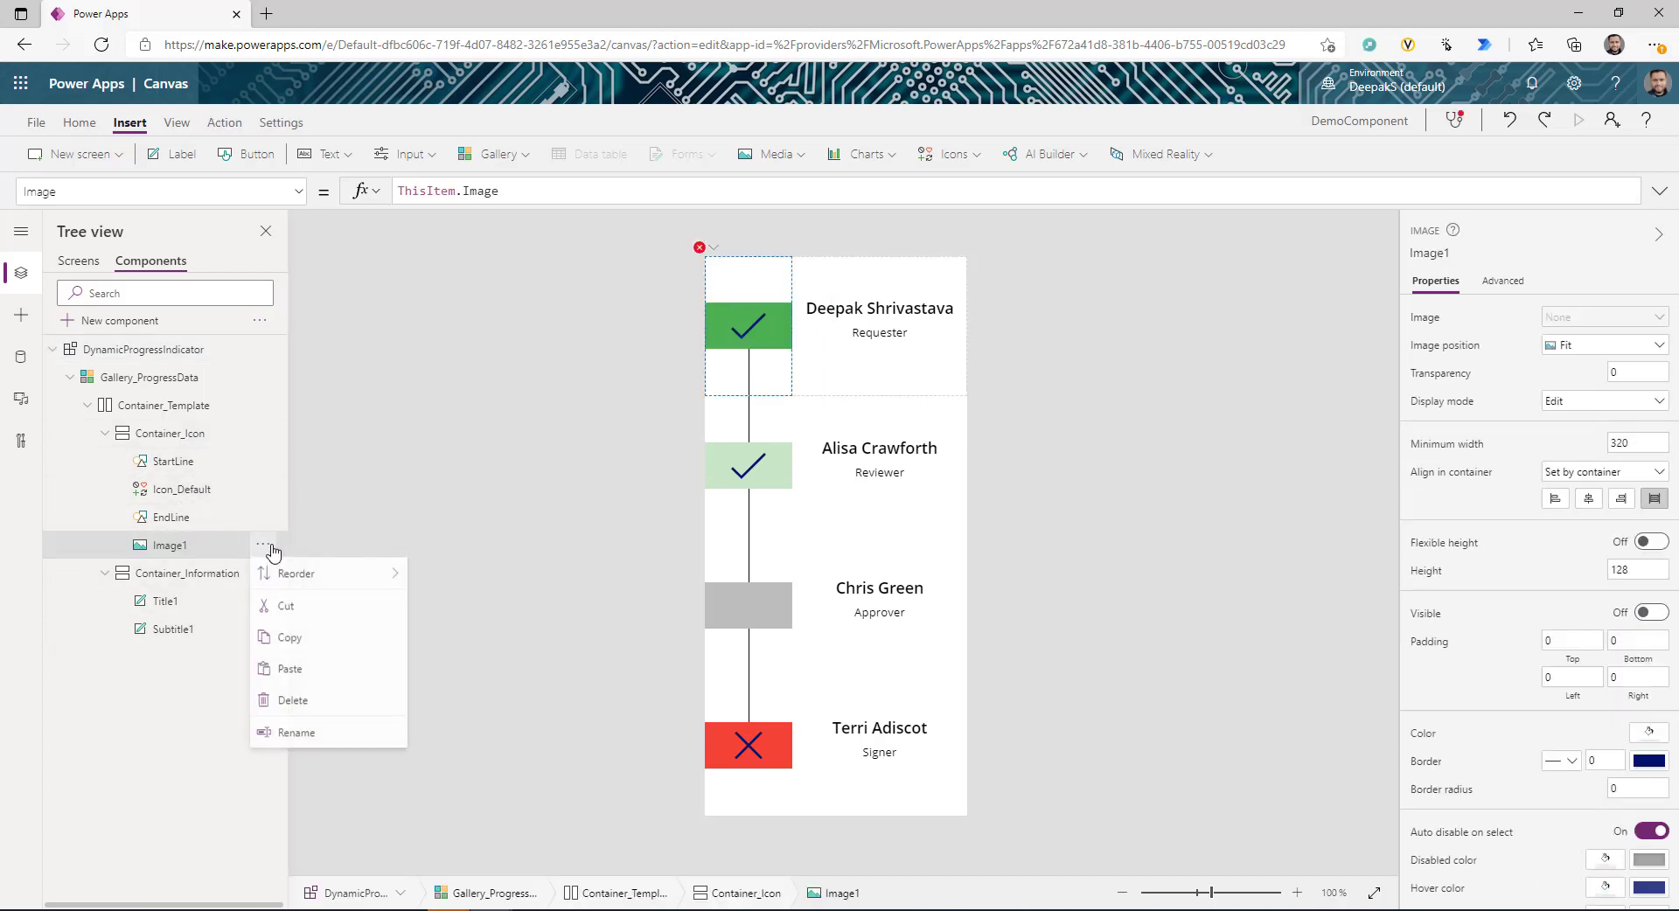
mouse_move(345, 575)
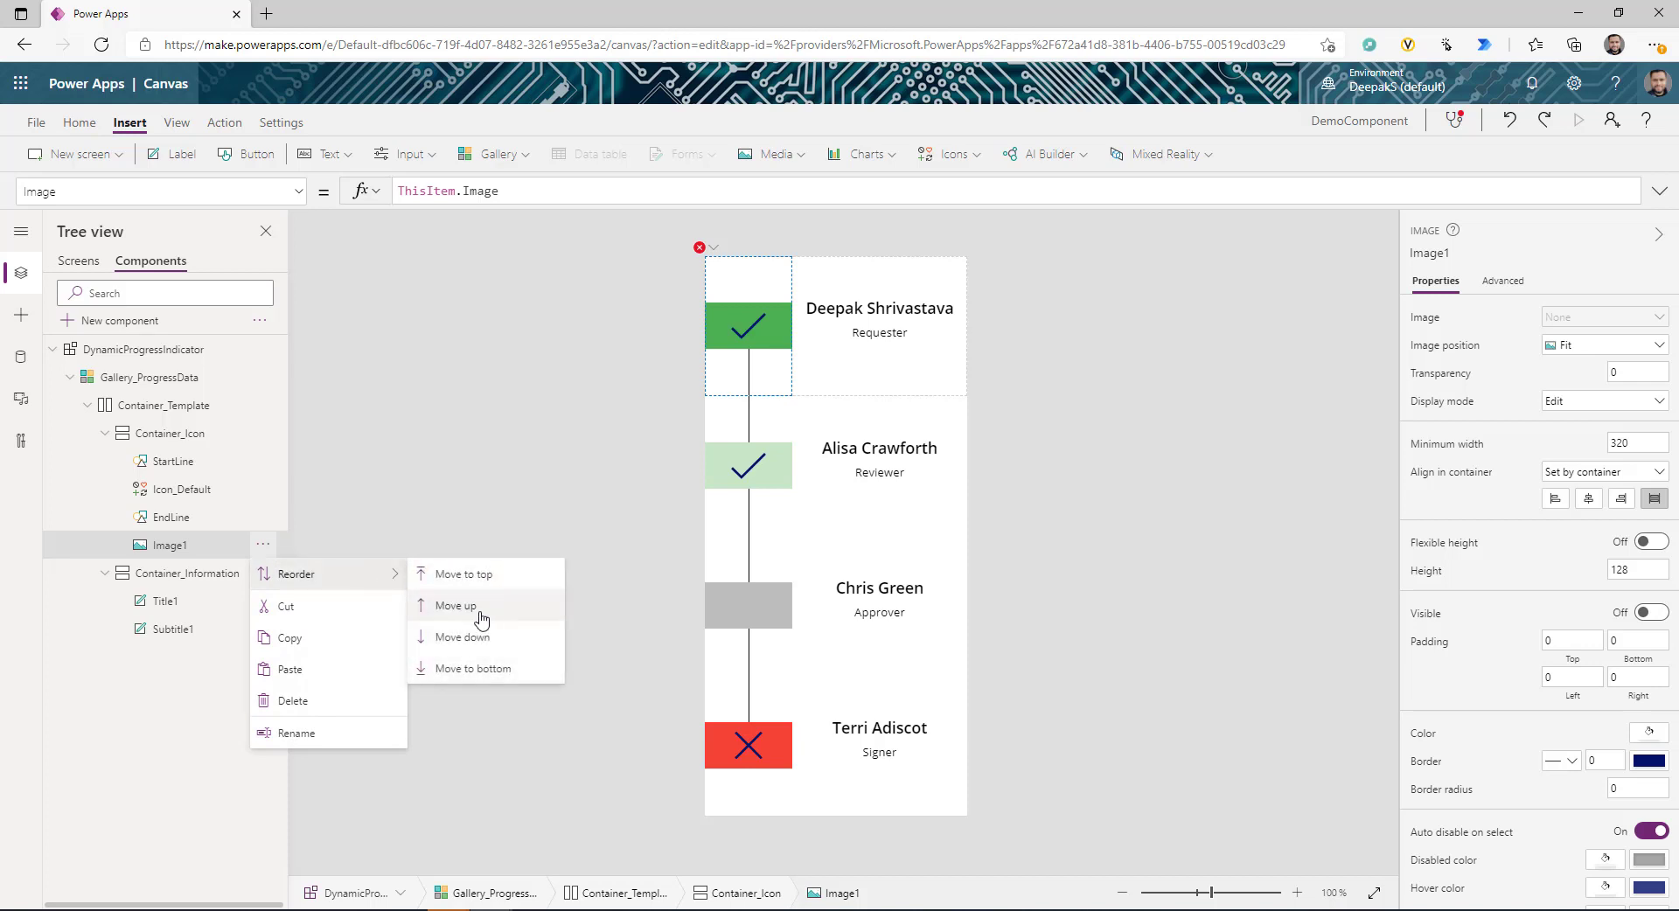
click(472, 606)
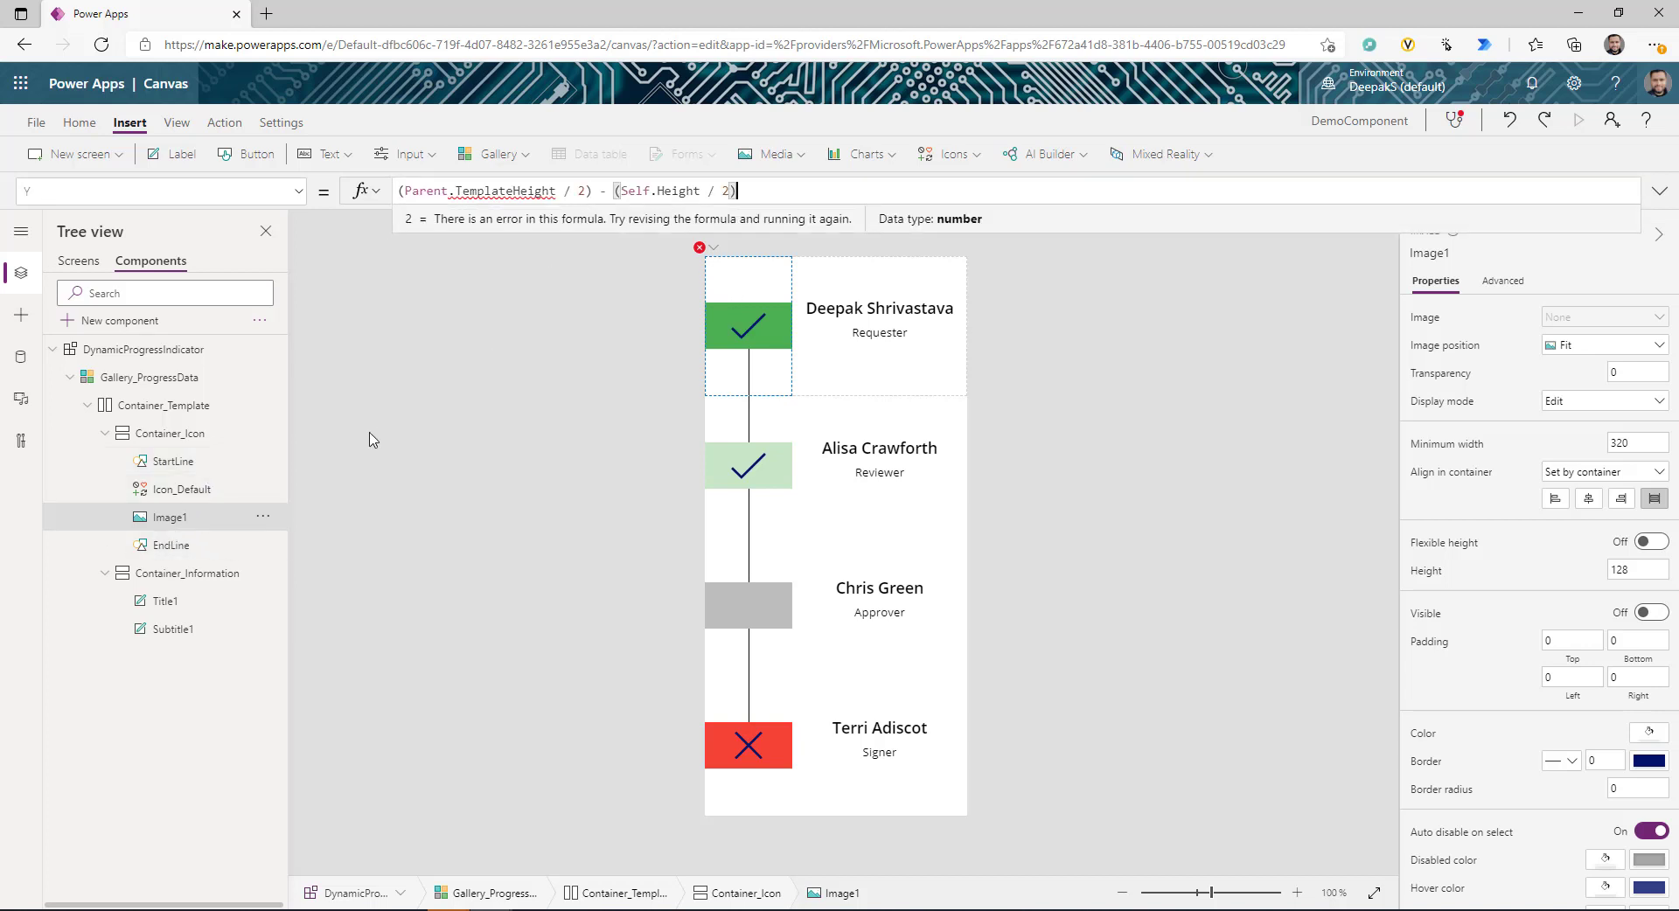
- Set Image1's Y to 0, centre it in the container, and reuse Icon_Default's width and height formulas for it
click(158, 493)
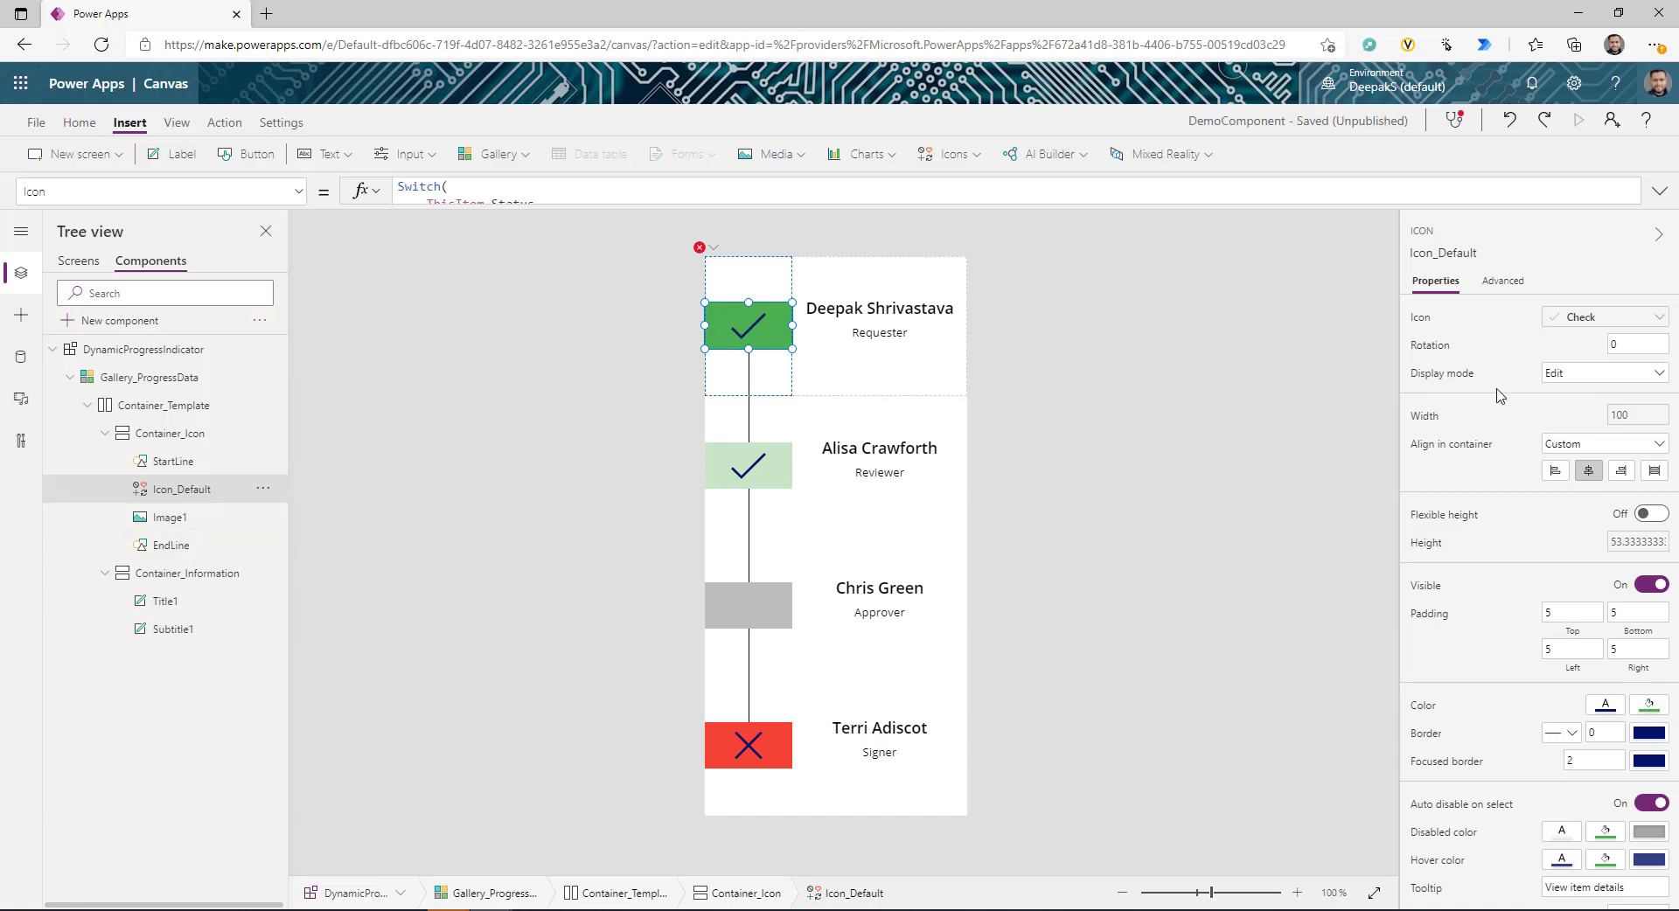
click(1636, 417)
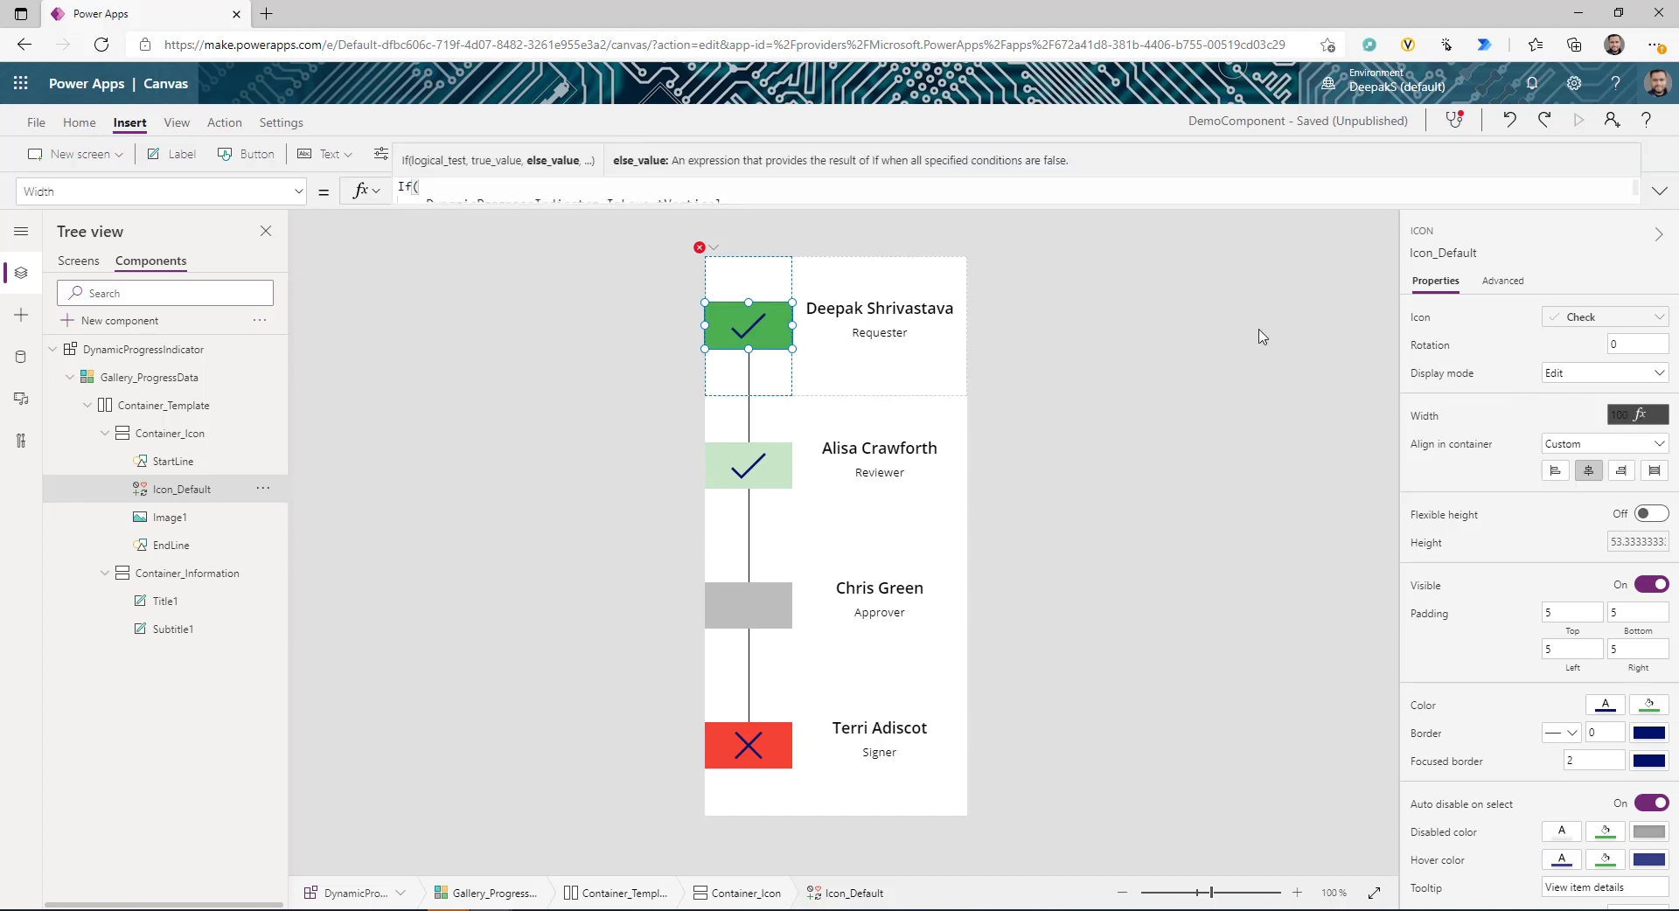
click(170, 523)
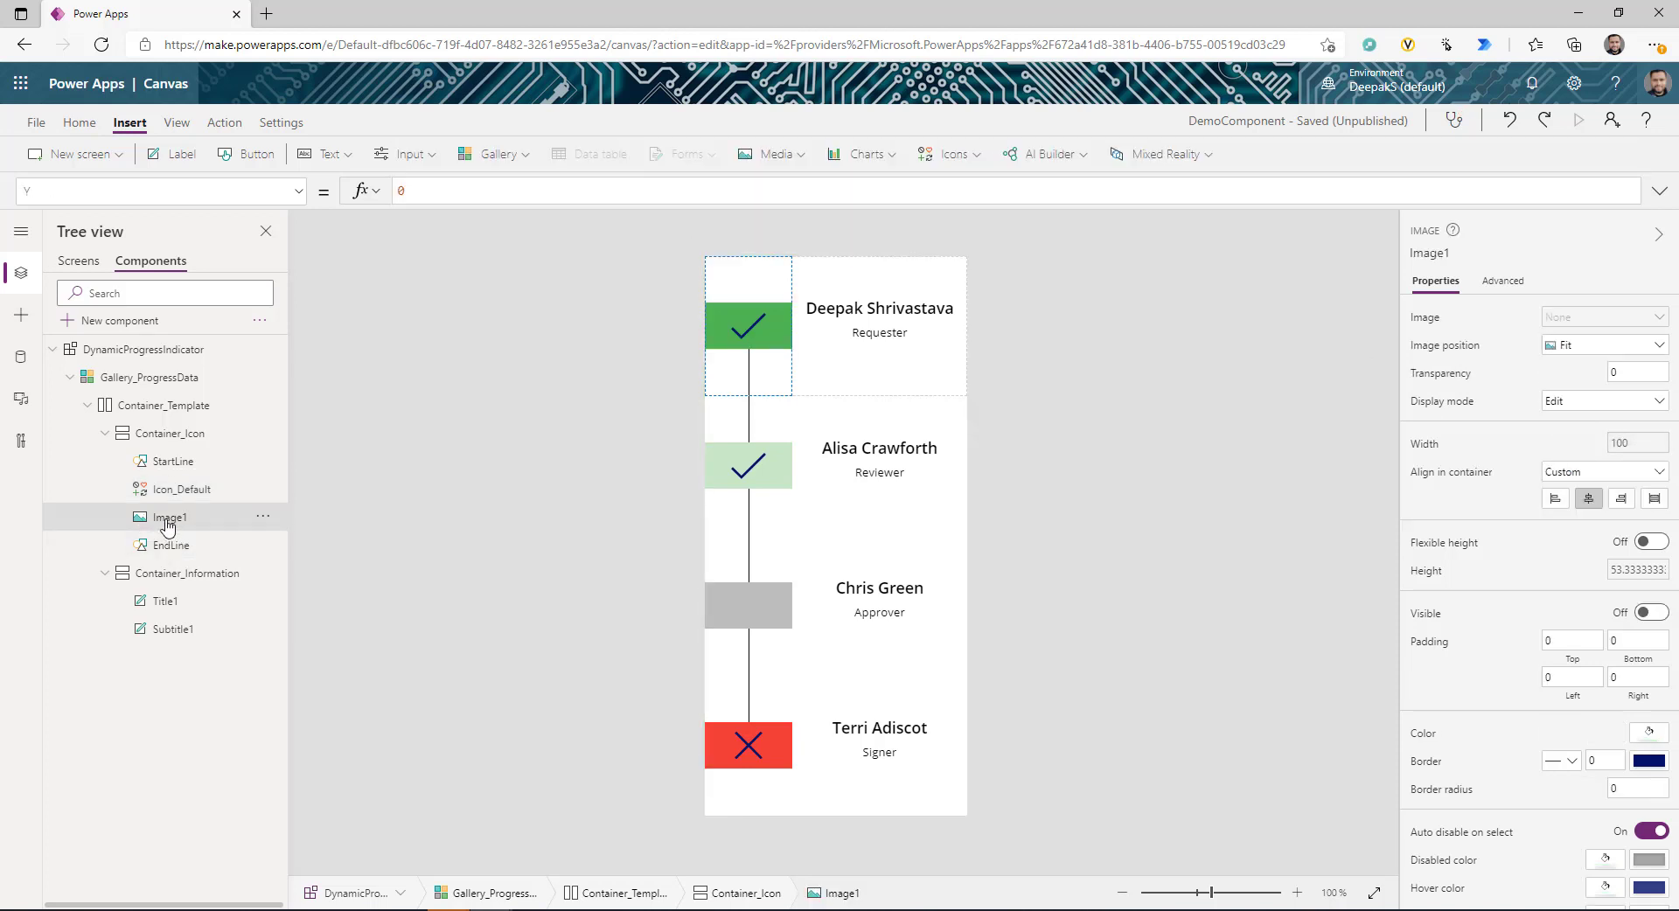
click(179, 489)
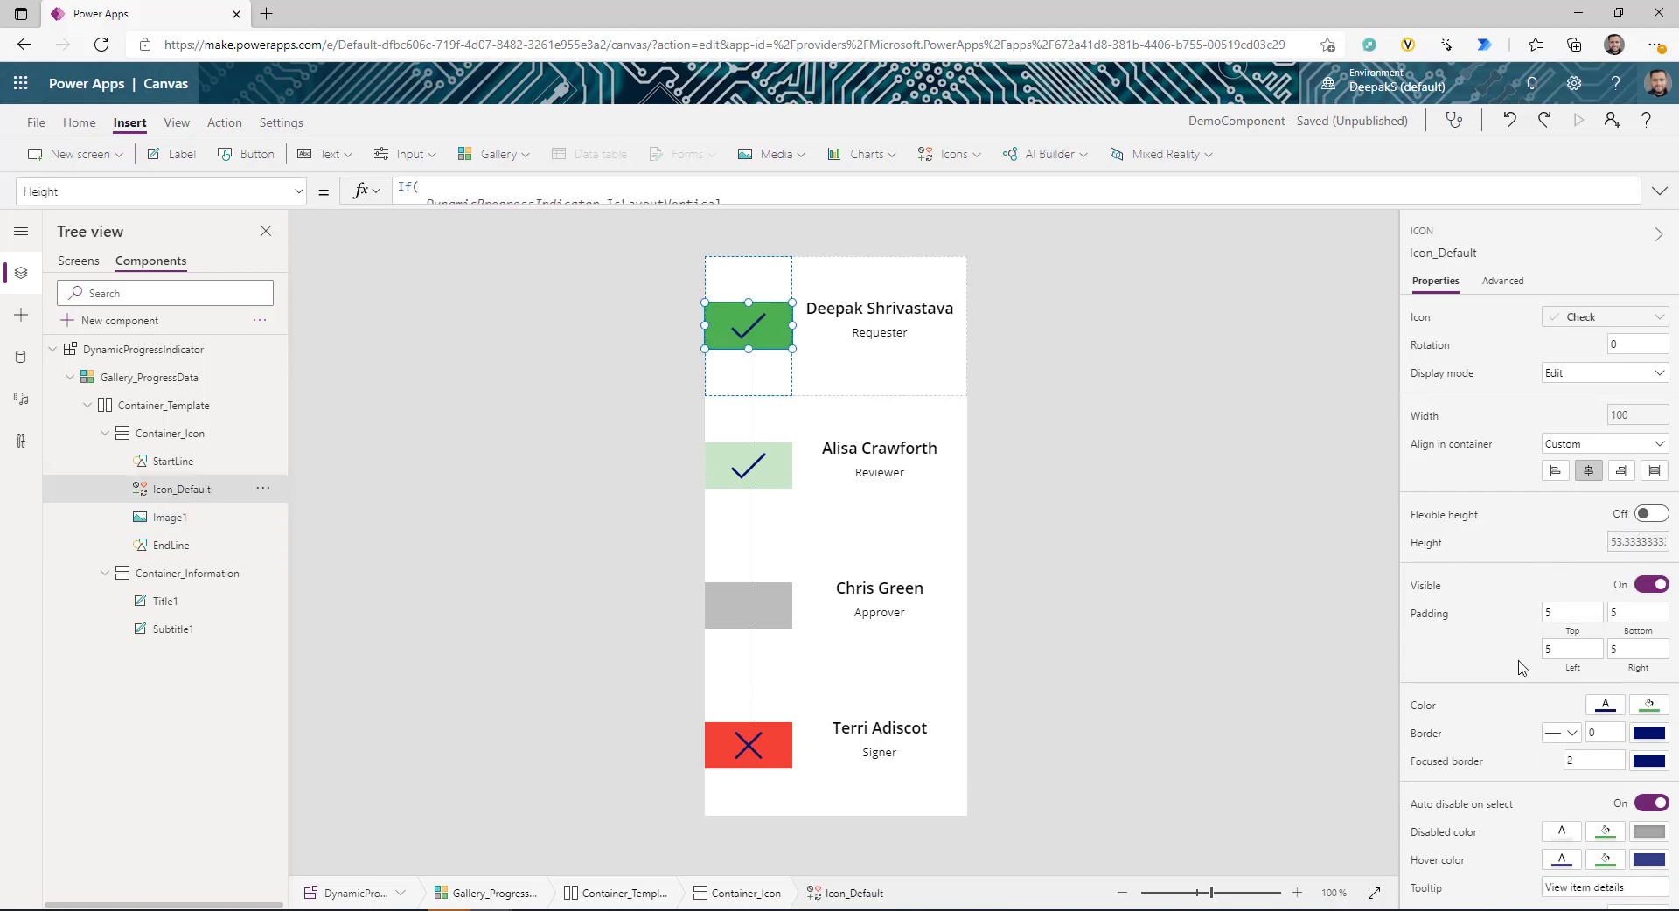
- Make Image1 visible and hide Icon_Default in the component's gallery template
click(140, 514)
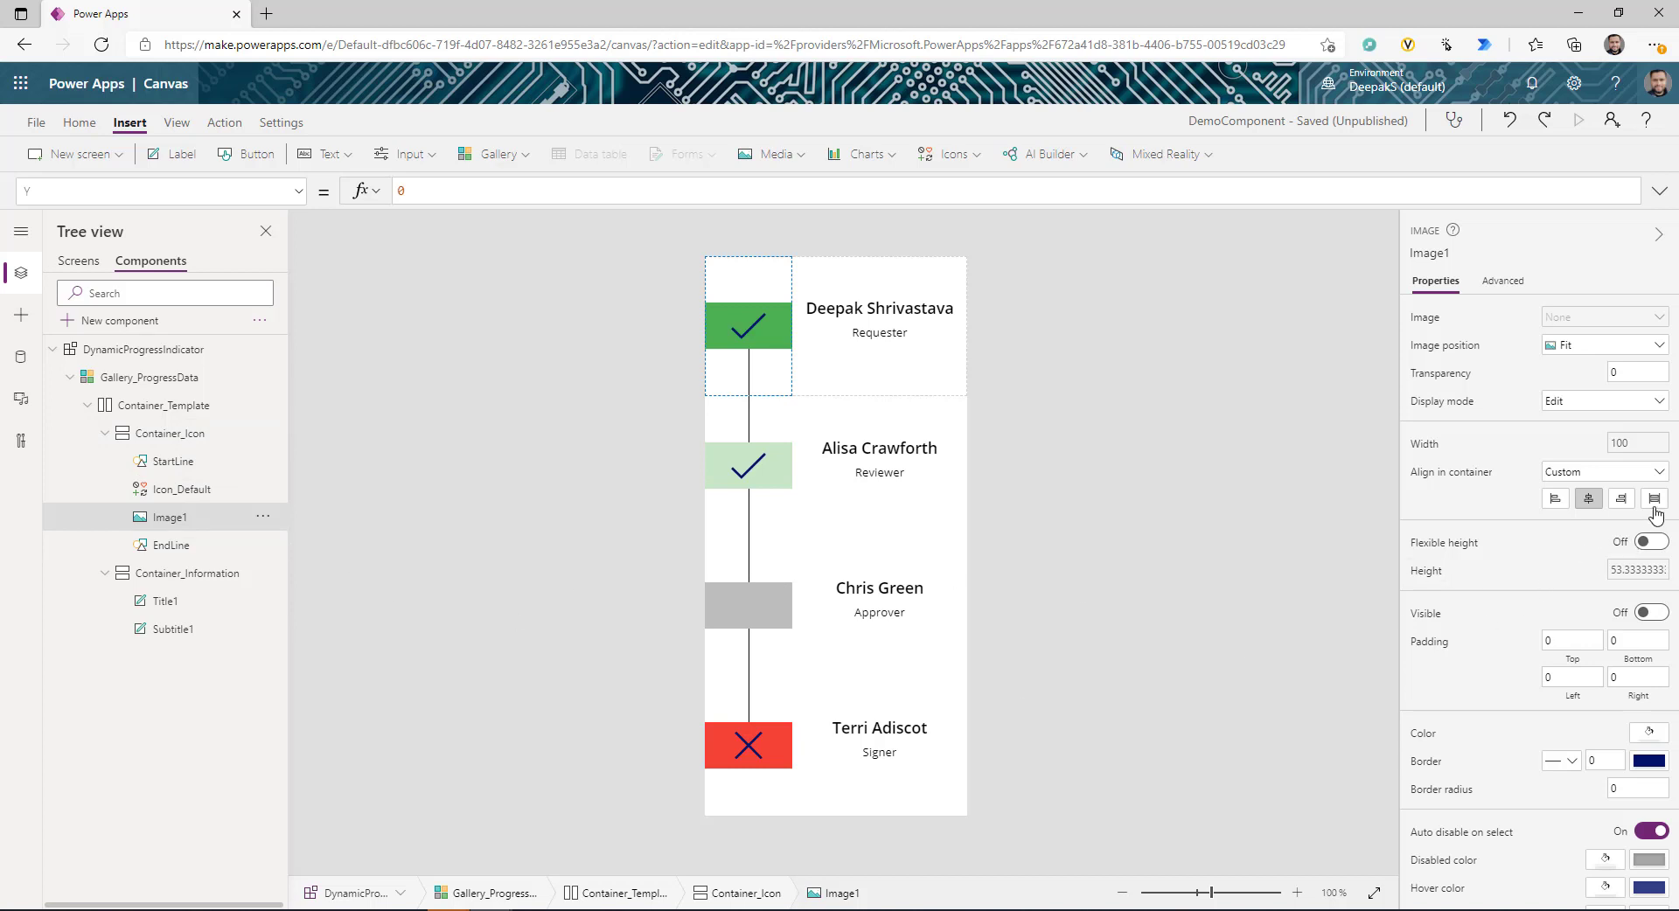
click(1649, 613)
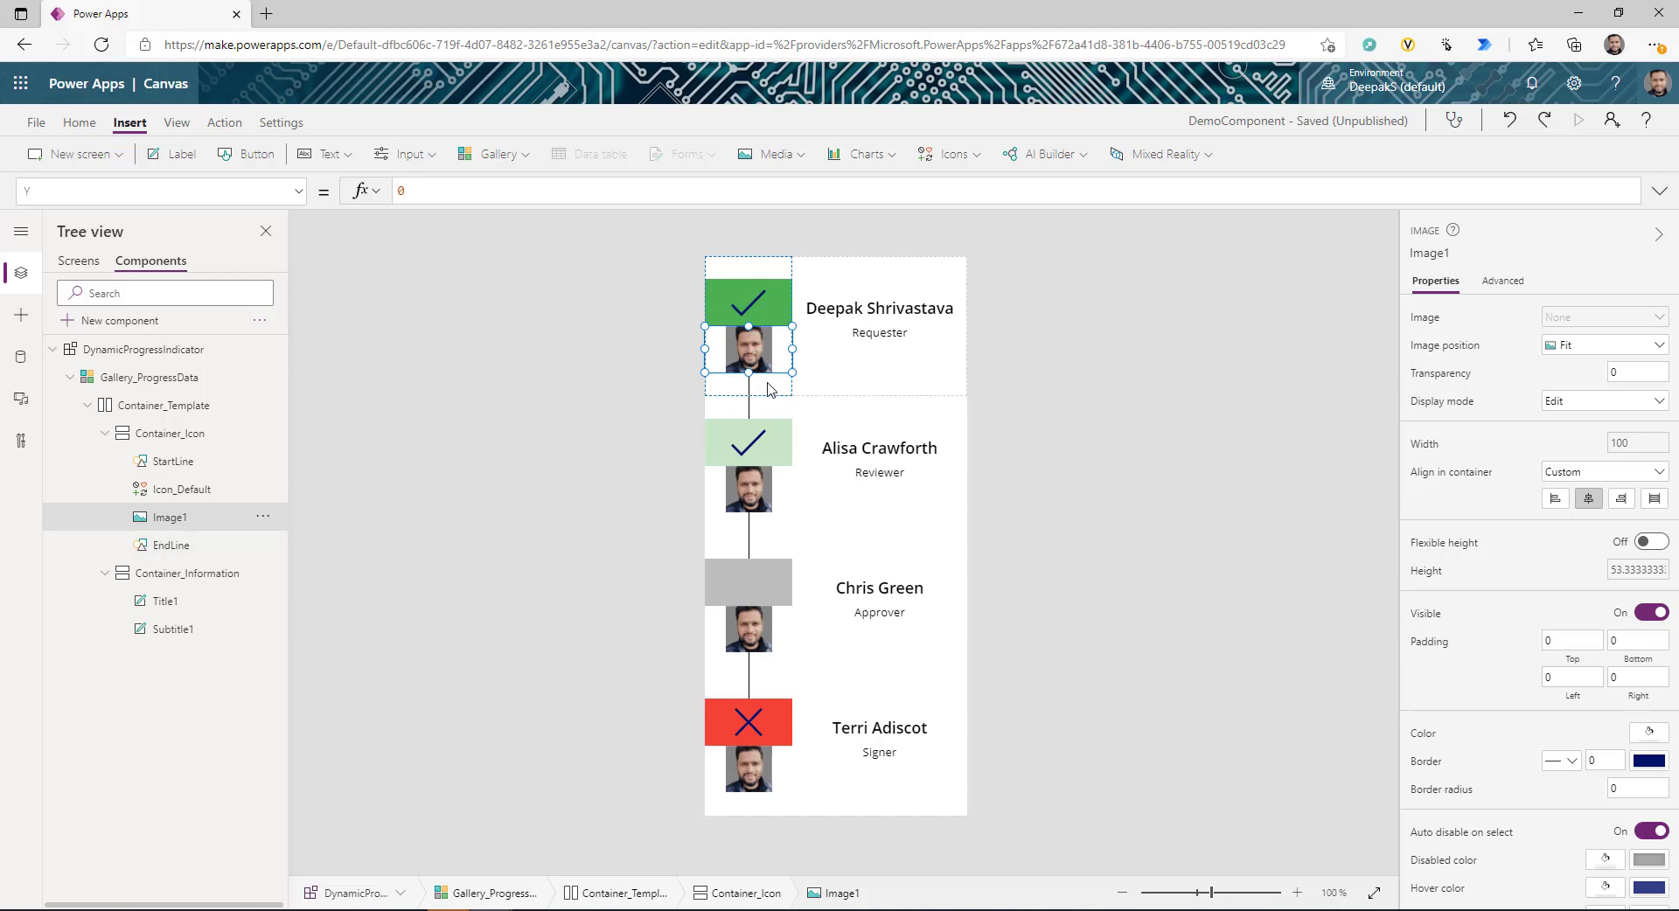
click(166, 492)
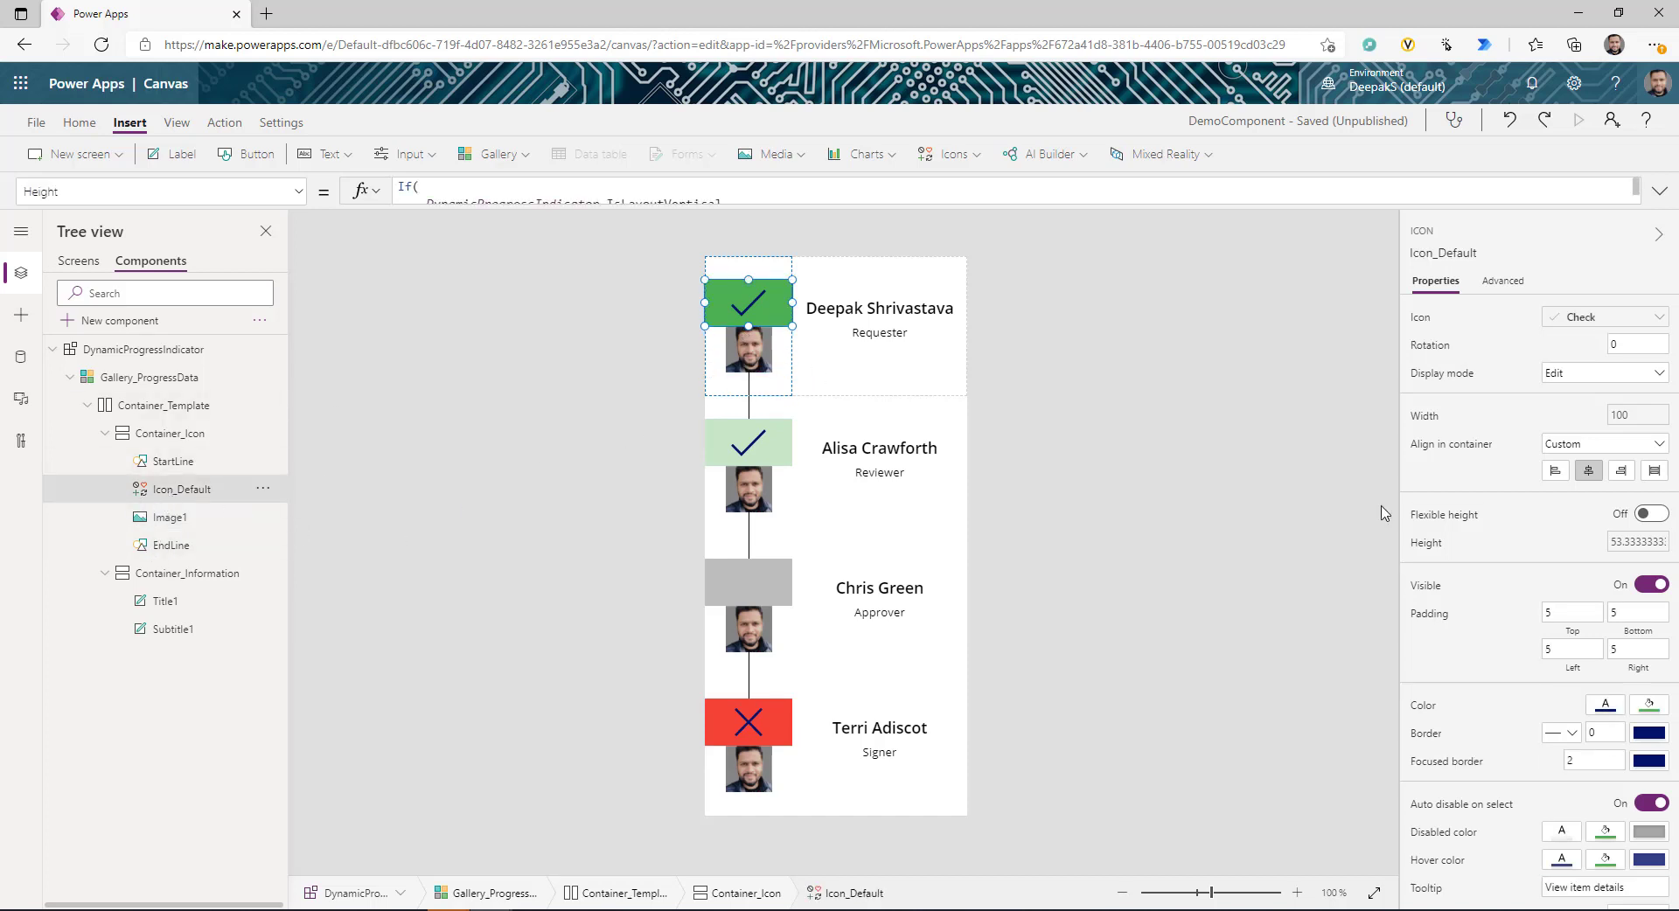
click(1651, 584)
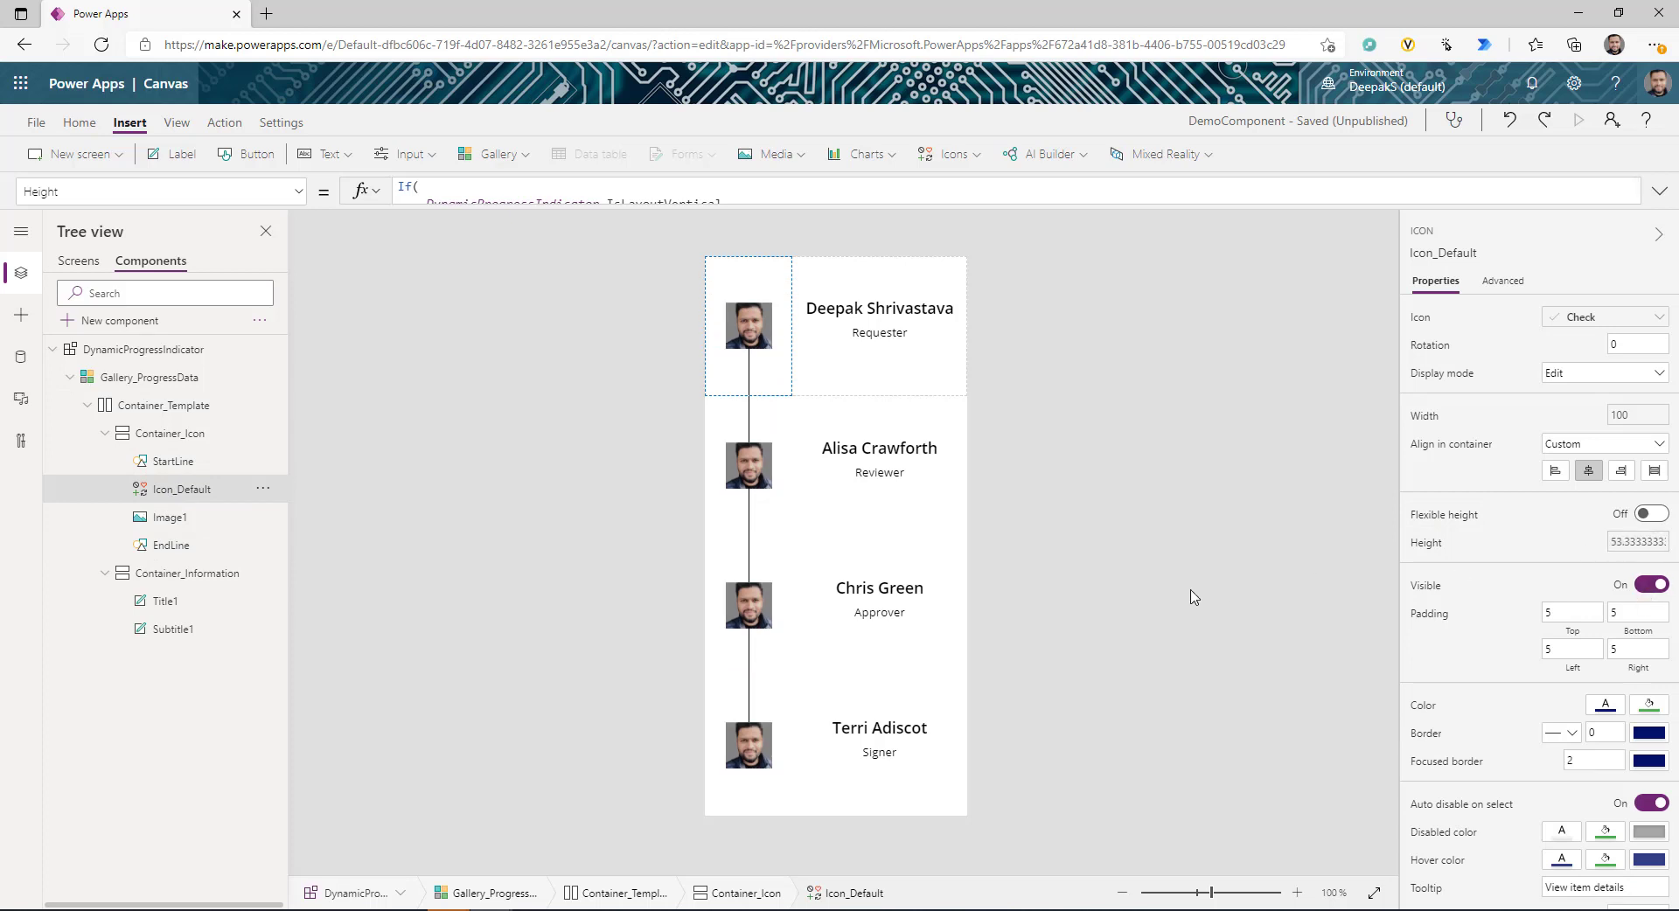
click(844, 534)
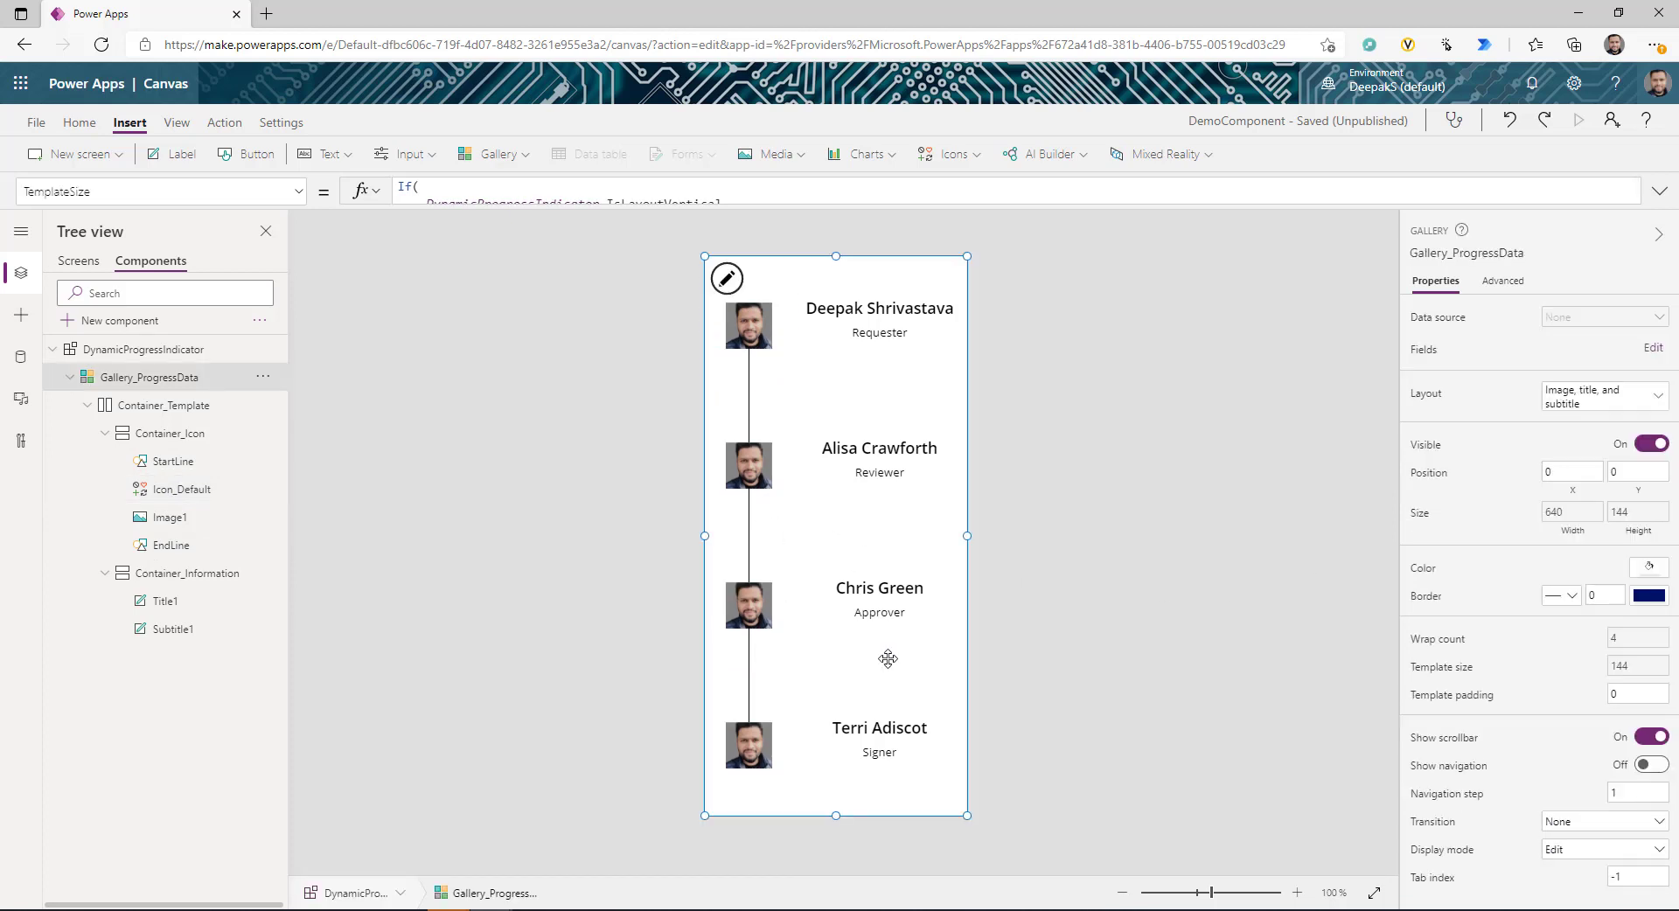
- Turn on IsLayoutVertical for the component on Screen1 and resize it to about 640 wide by 862 high
click(65, 262)
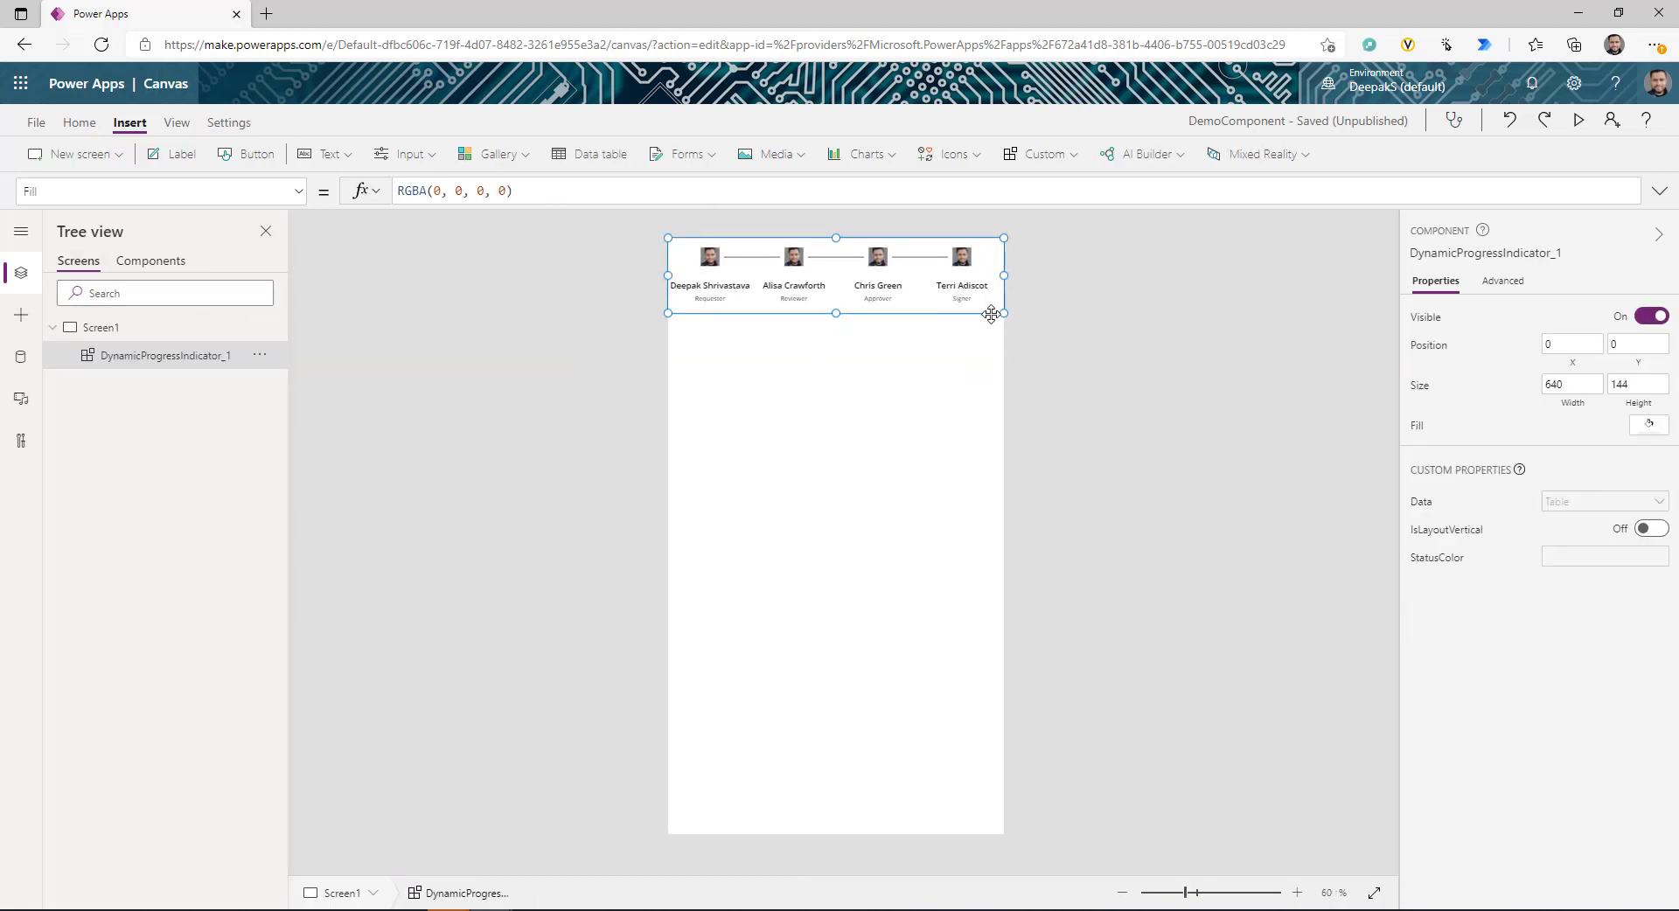
mouse_move(1002, 314)
mouse_down()
mouse_move(955, 336)
mouse_move(976, 328)
mouse_up()
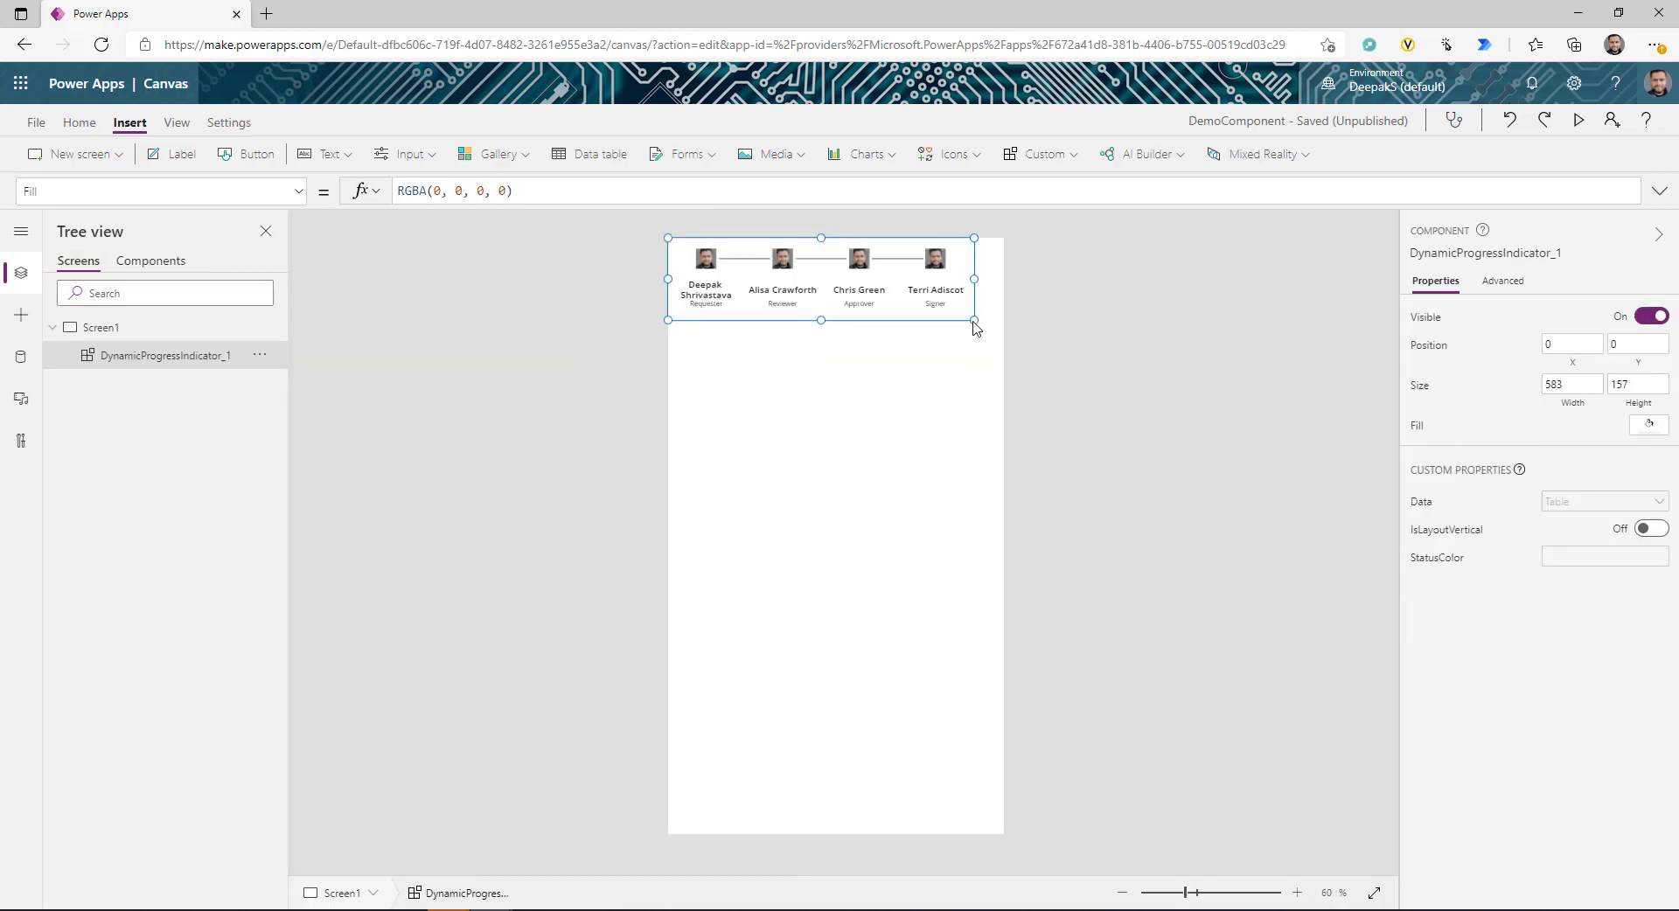
- Create a Boolean input custom property named IsBackgroundImage on the DynamicProgressIndicator component
click(151, 260)
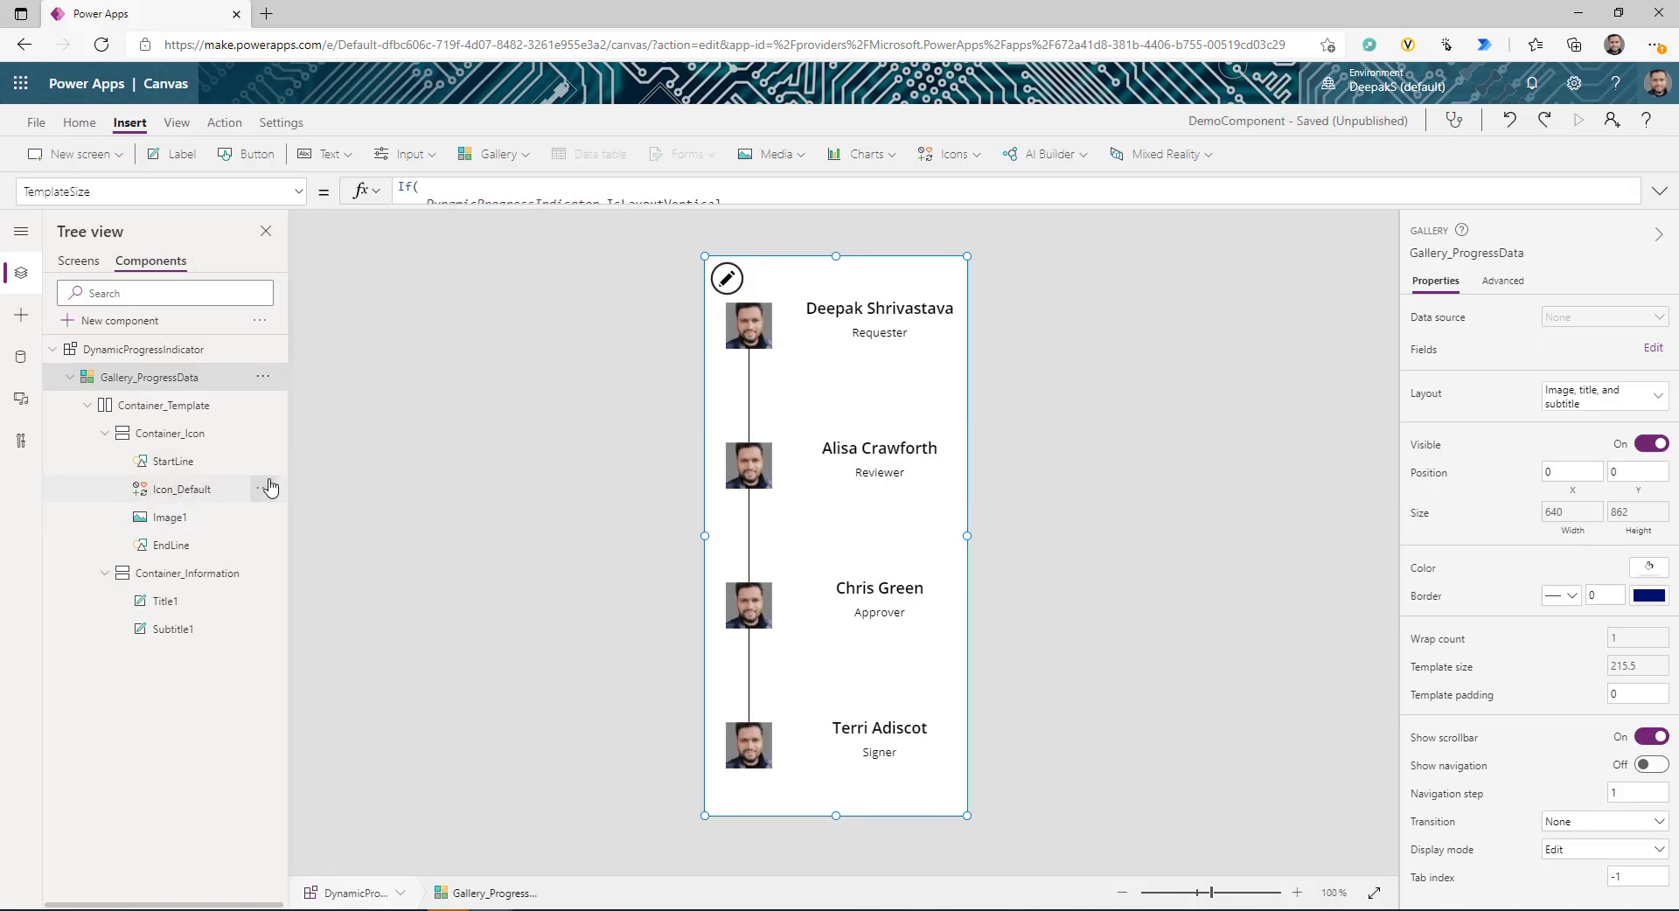
click(166, 352)
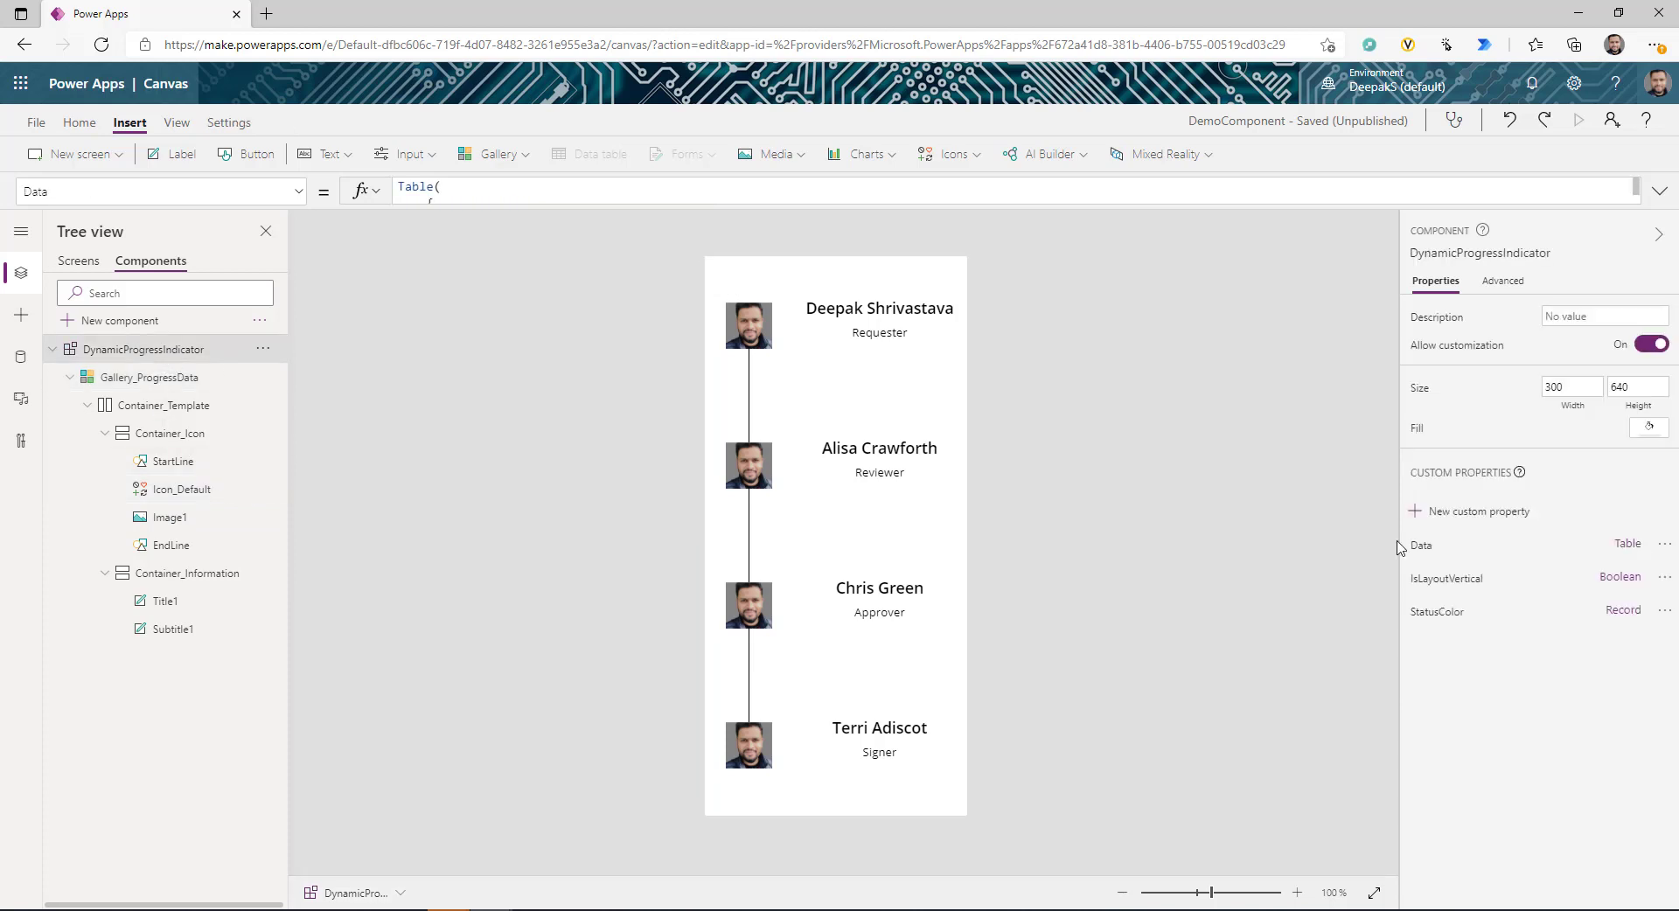
click(1502, 513)
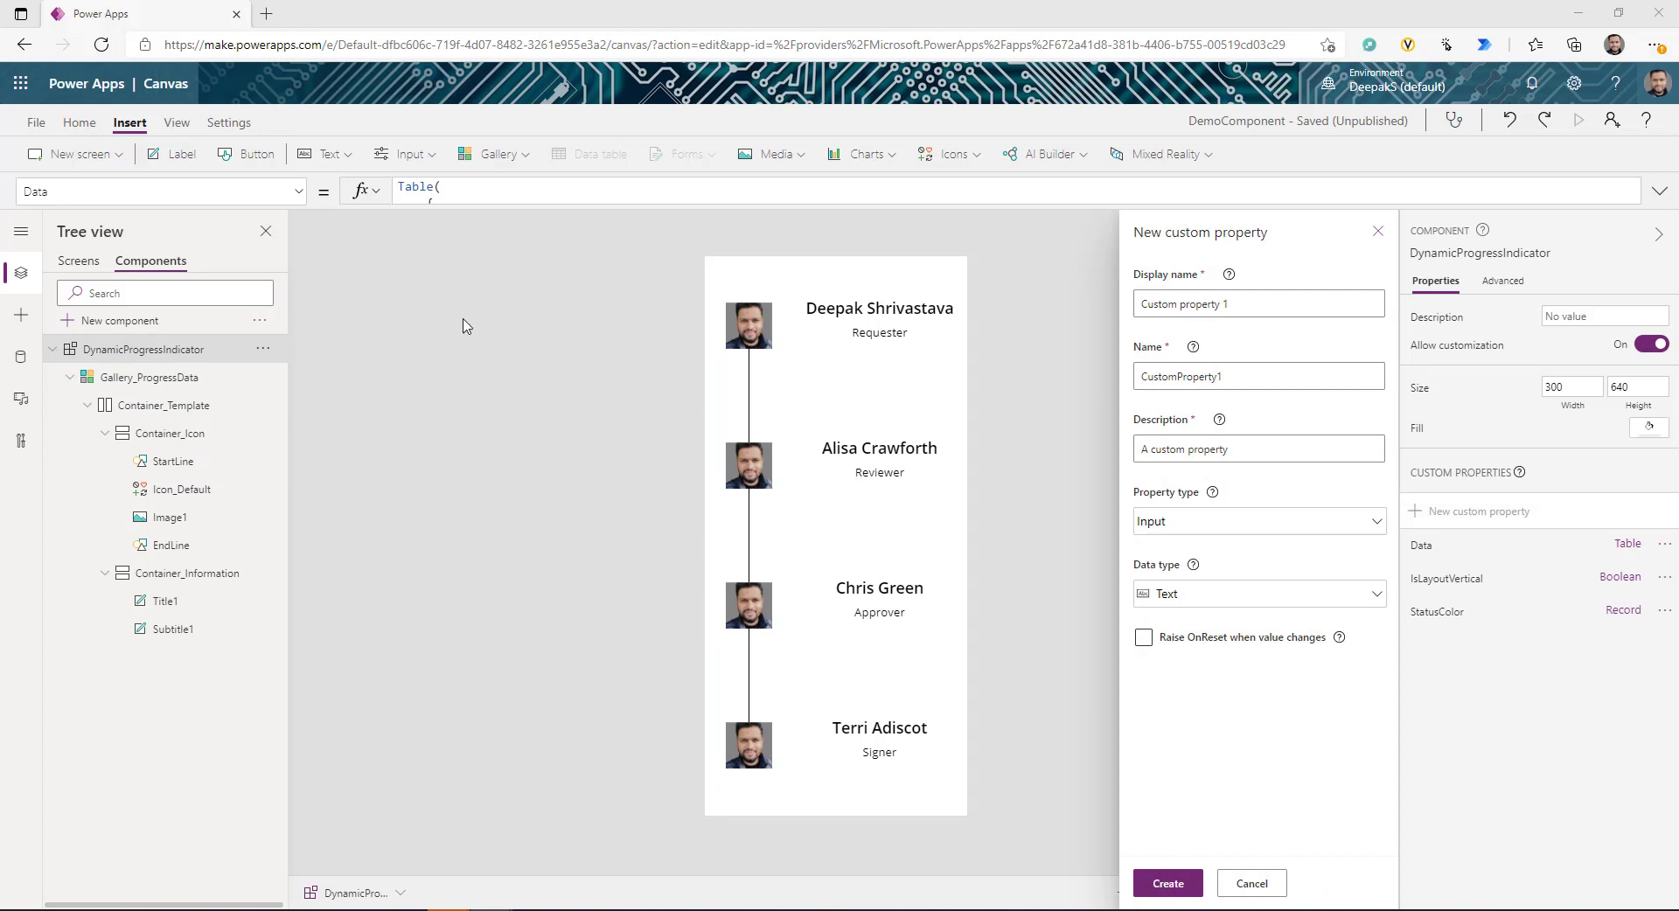
drag(1254, 304, 1100, 318)
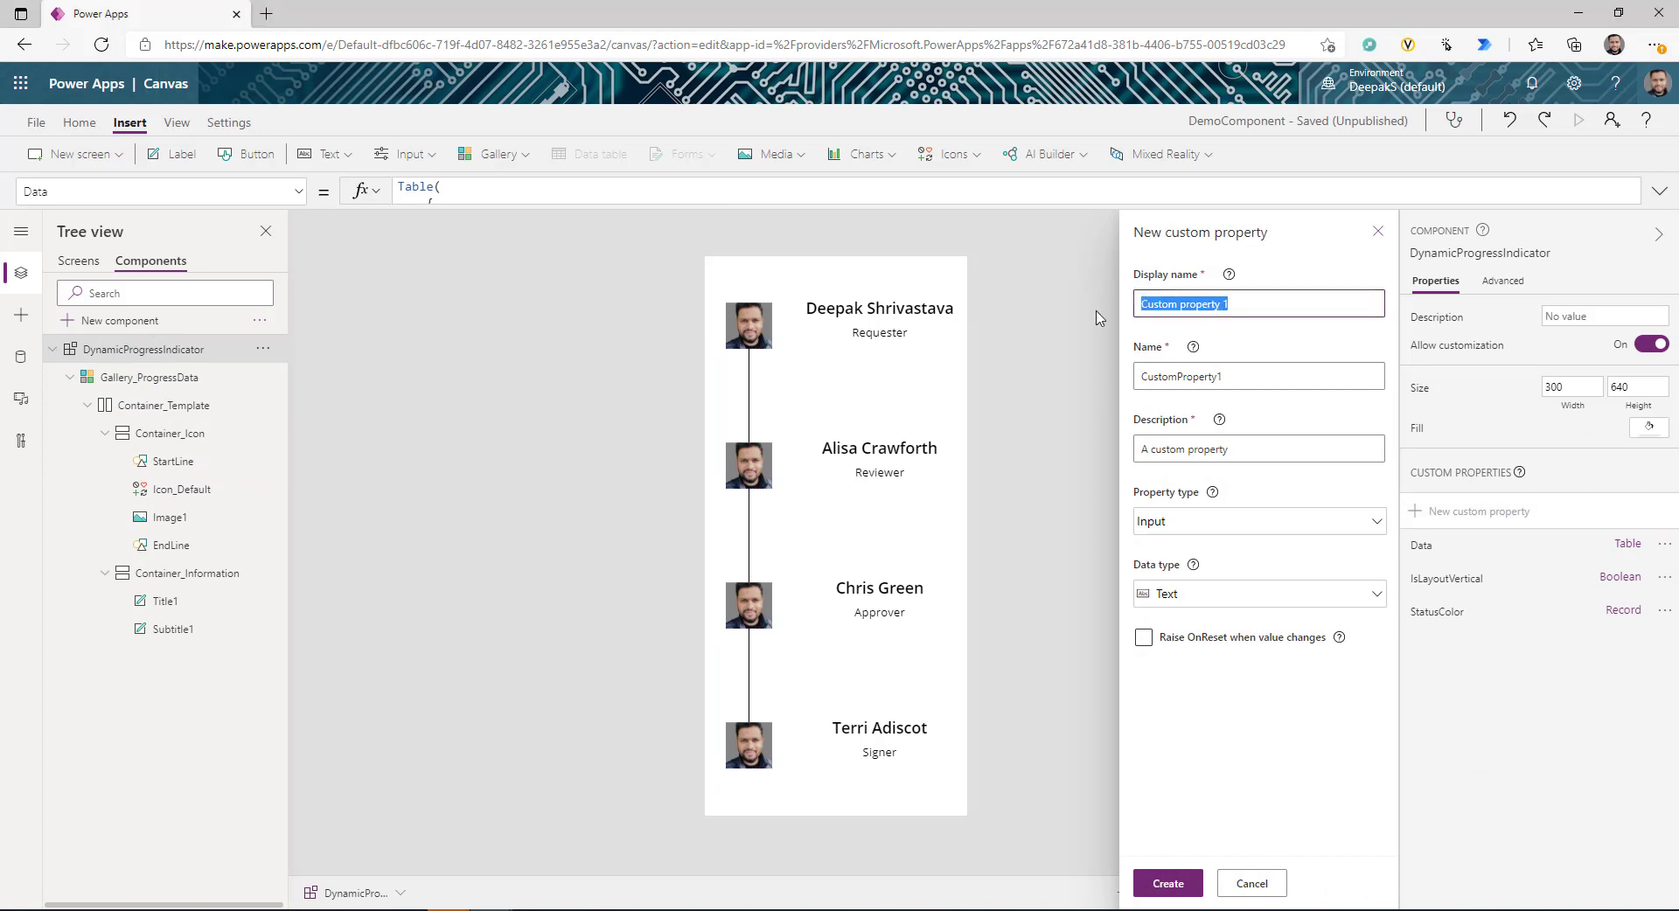
text(IsBackgroundImage)
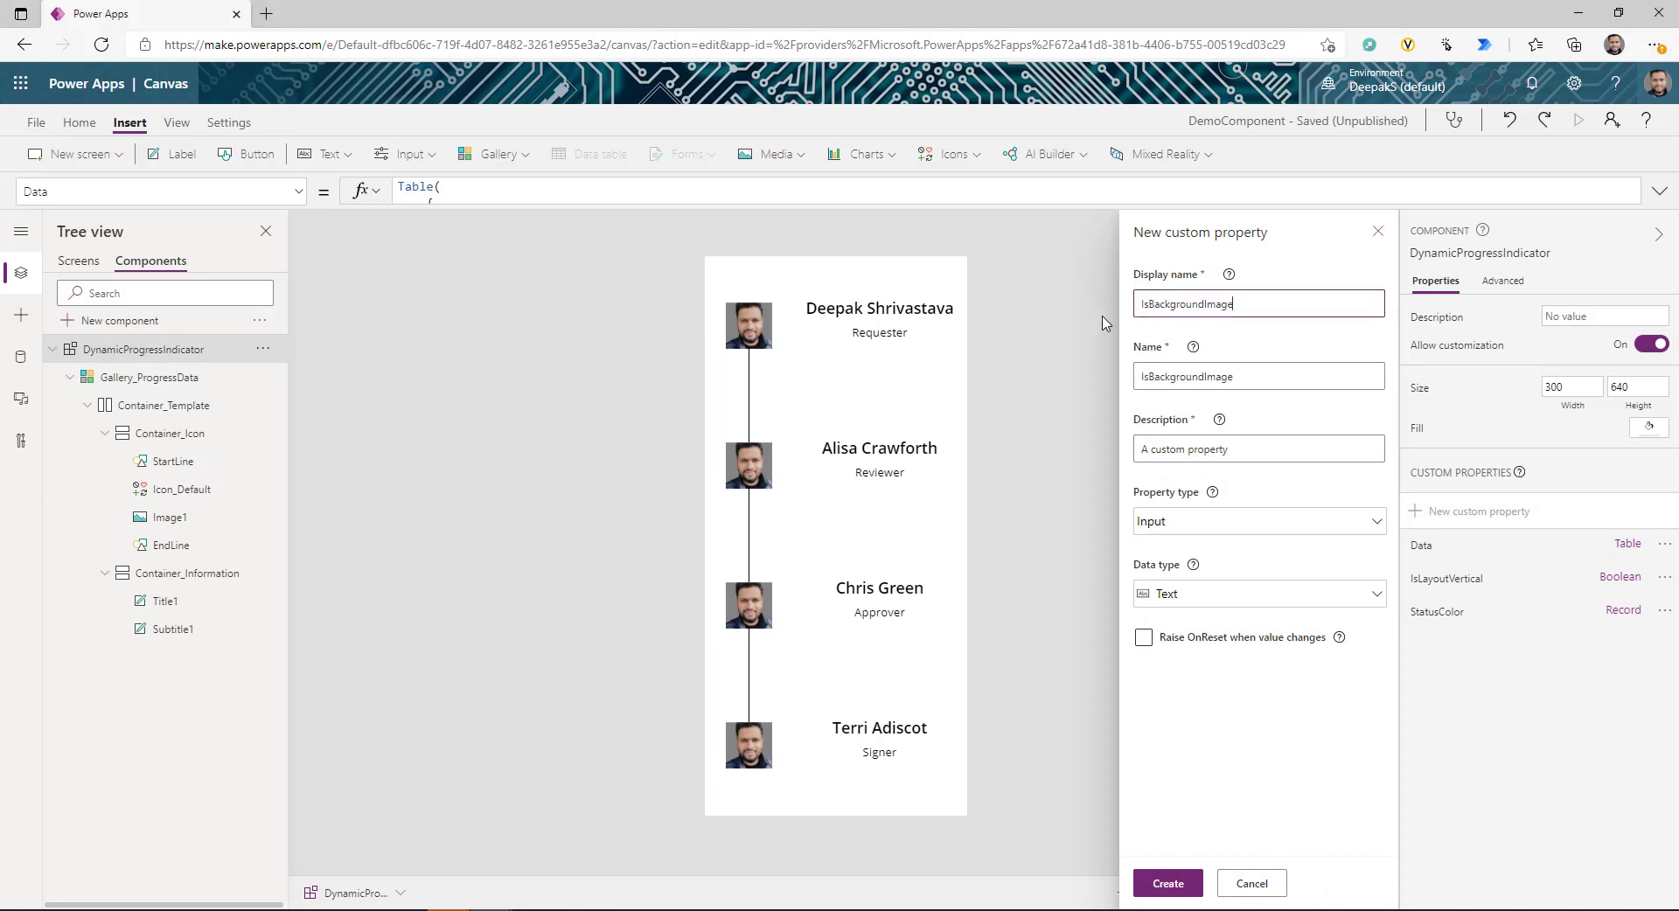
click(1240, 593)
click(1180, 310)
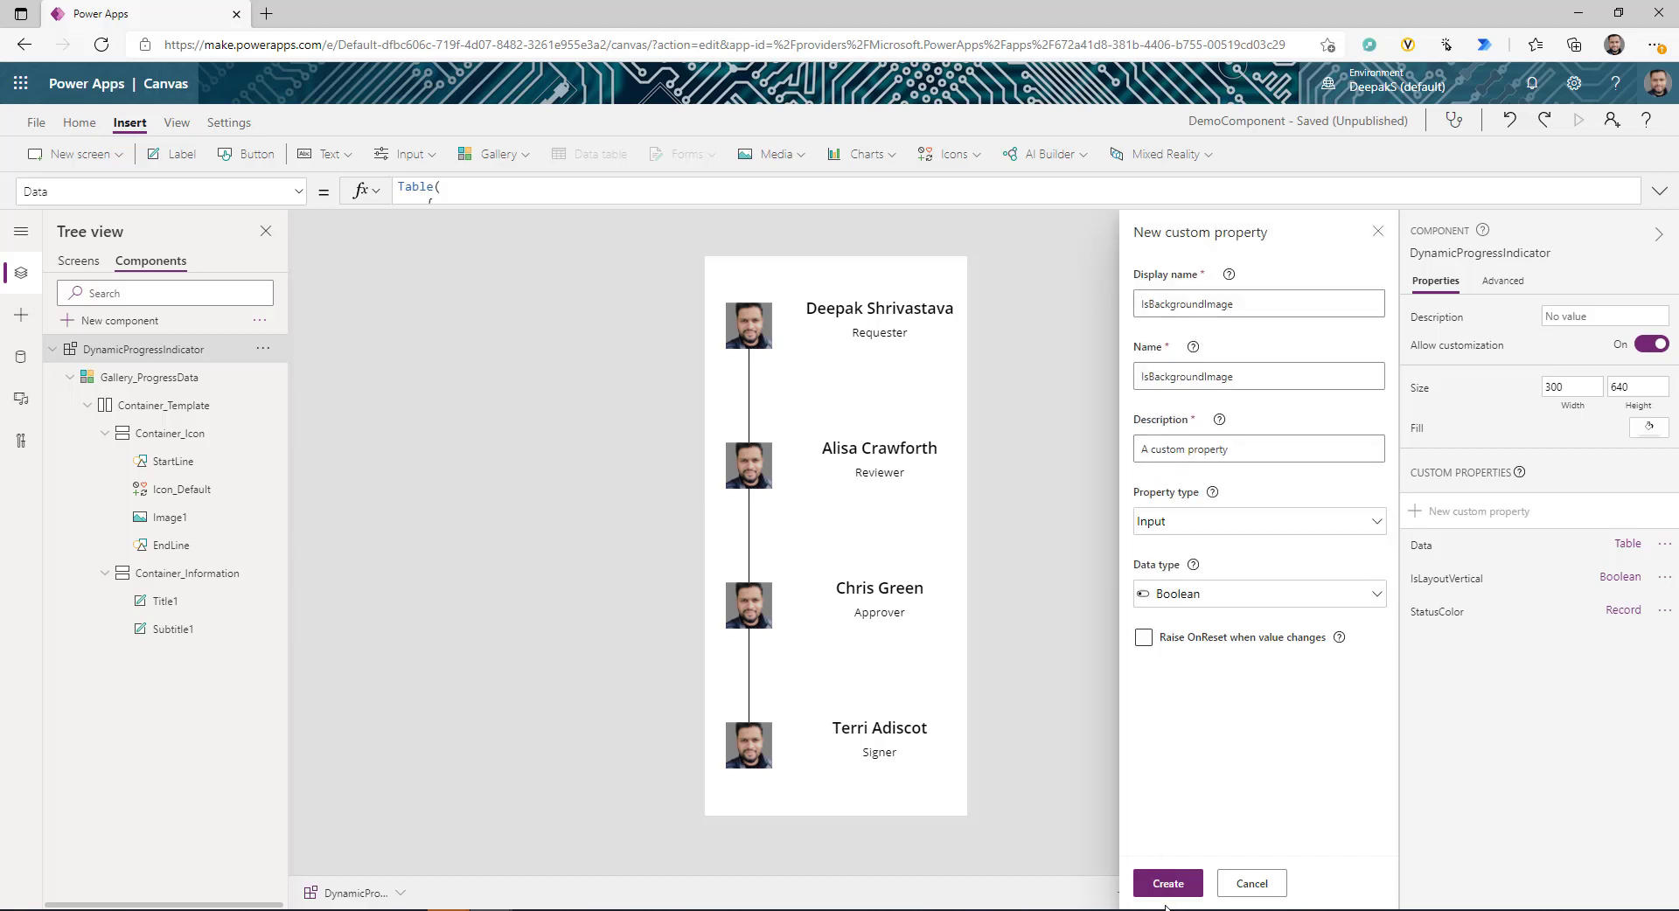
click(1168, 883)
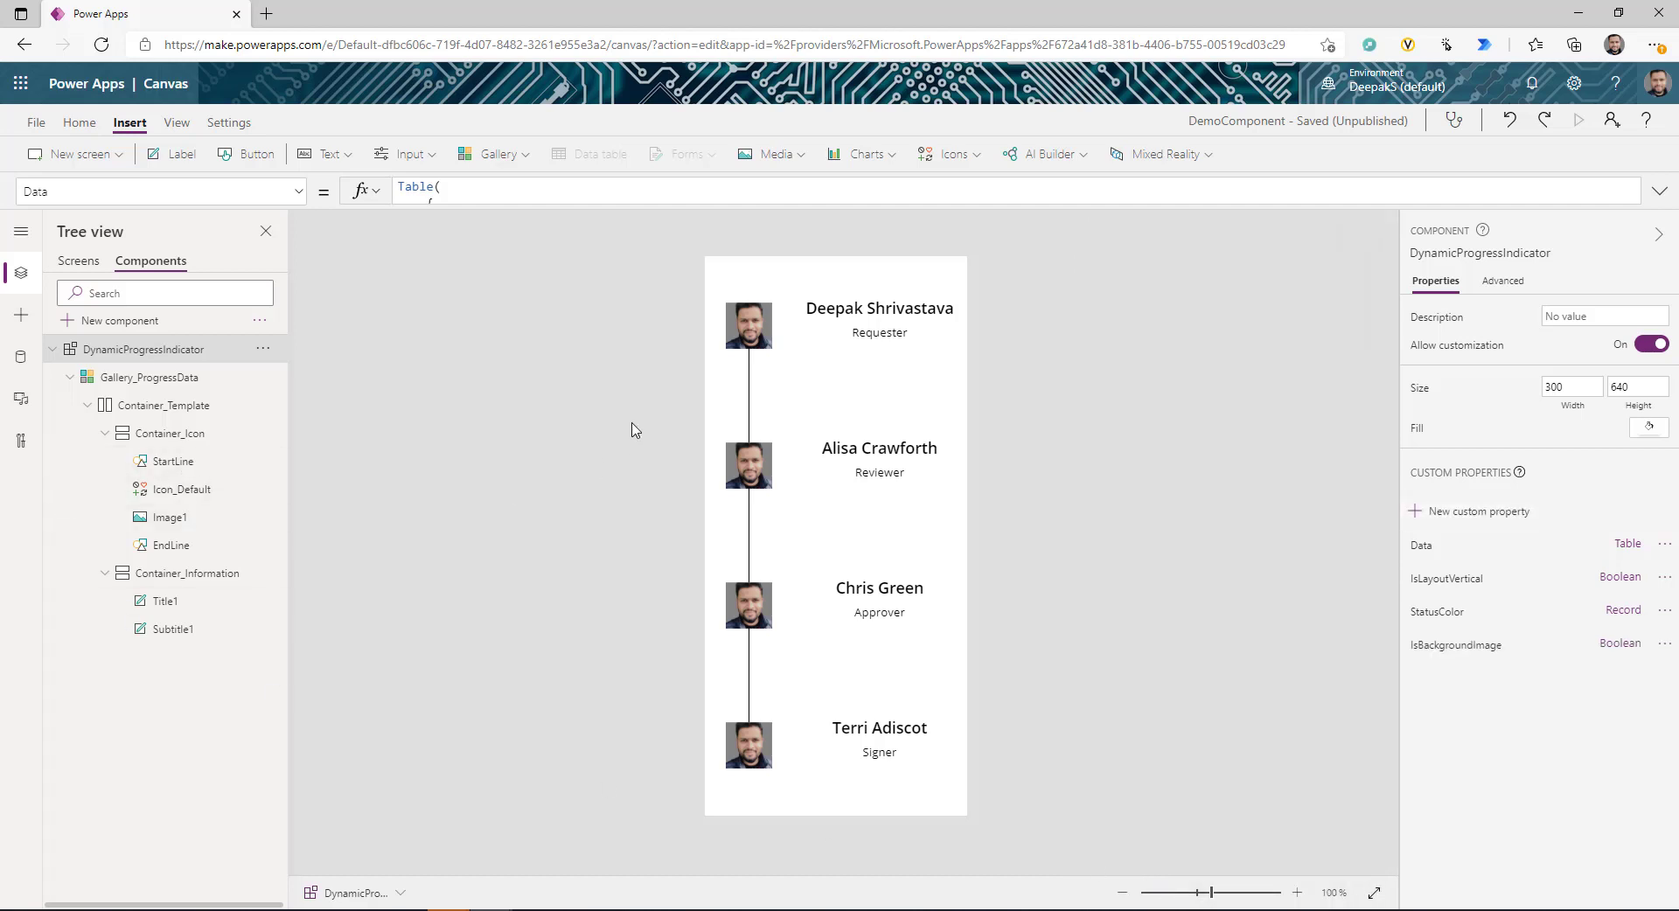
- Set Image1's Visible property to DynamicProgressIndicator.IsBackgroundImage and make Icon_Default visible only when that property is off
click(171, 518)
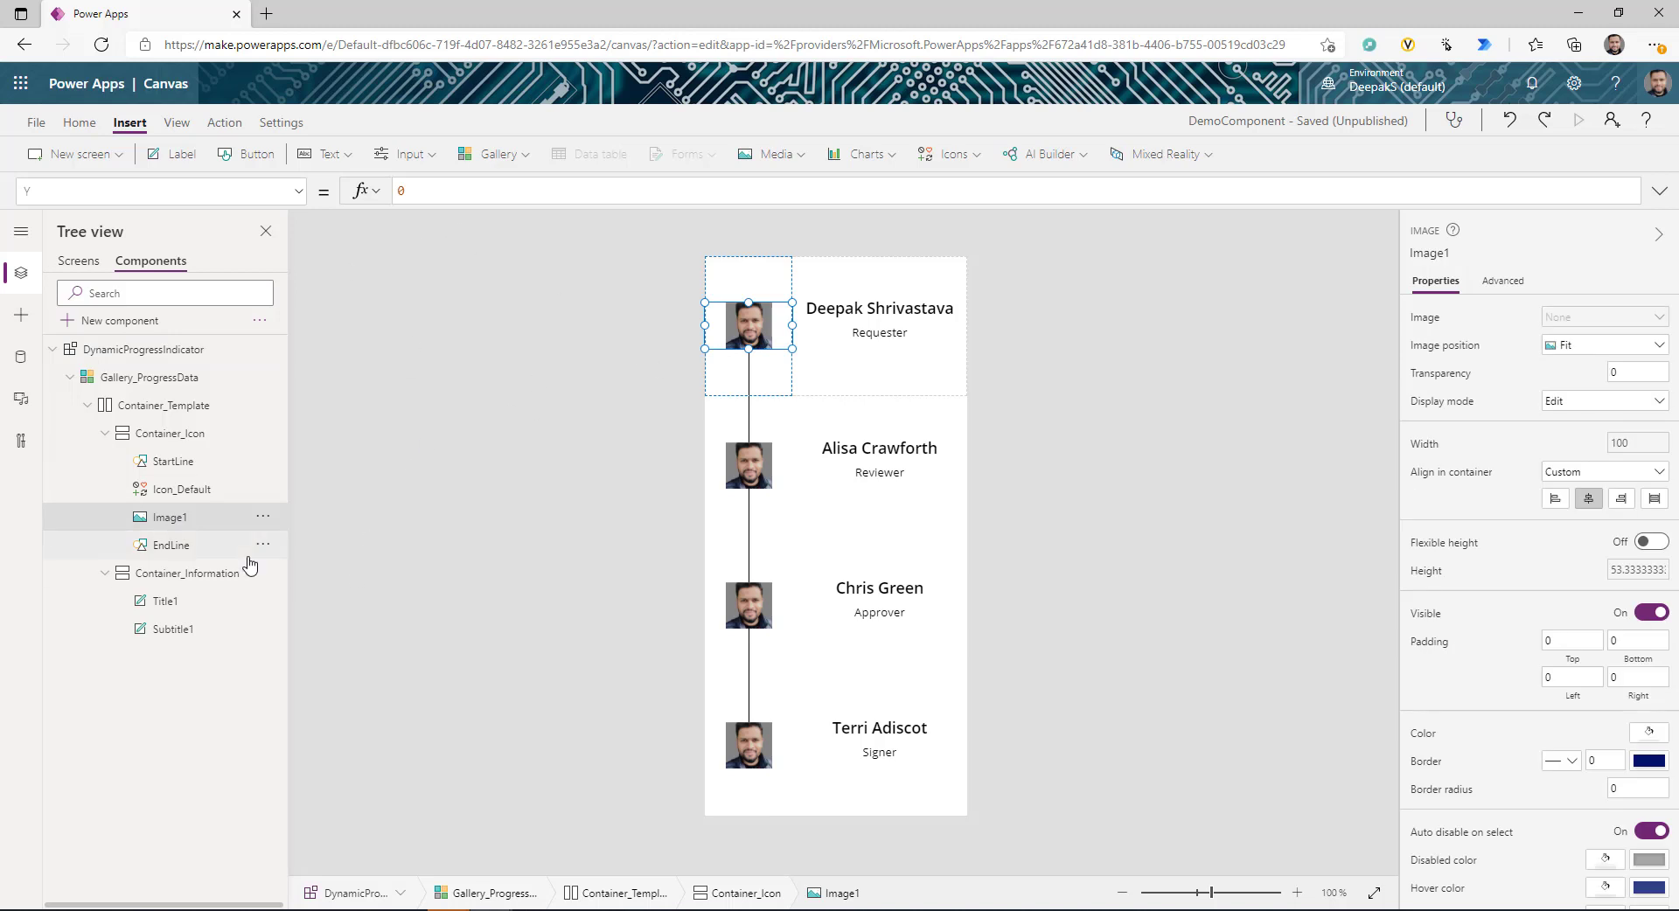
click(1426, 613)
double_click(411, 190)
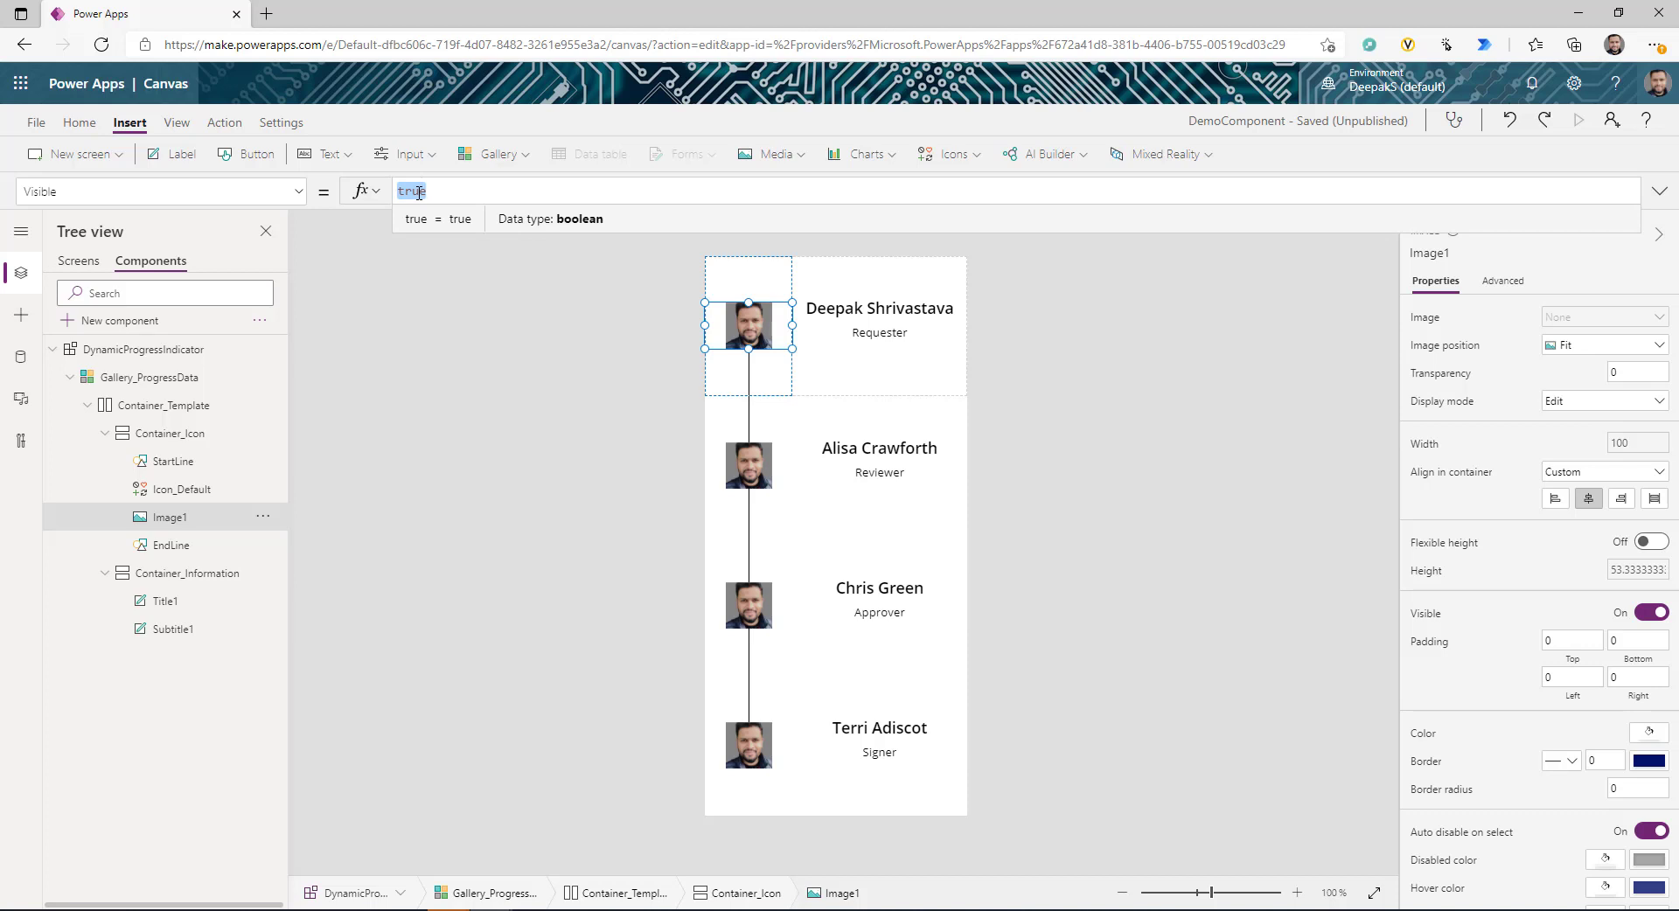
key(BackSpace)
text(d)
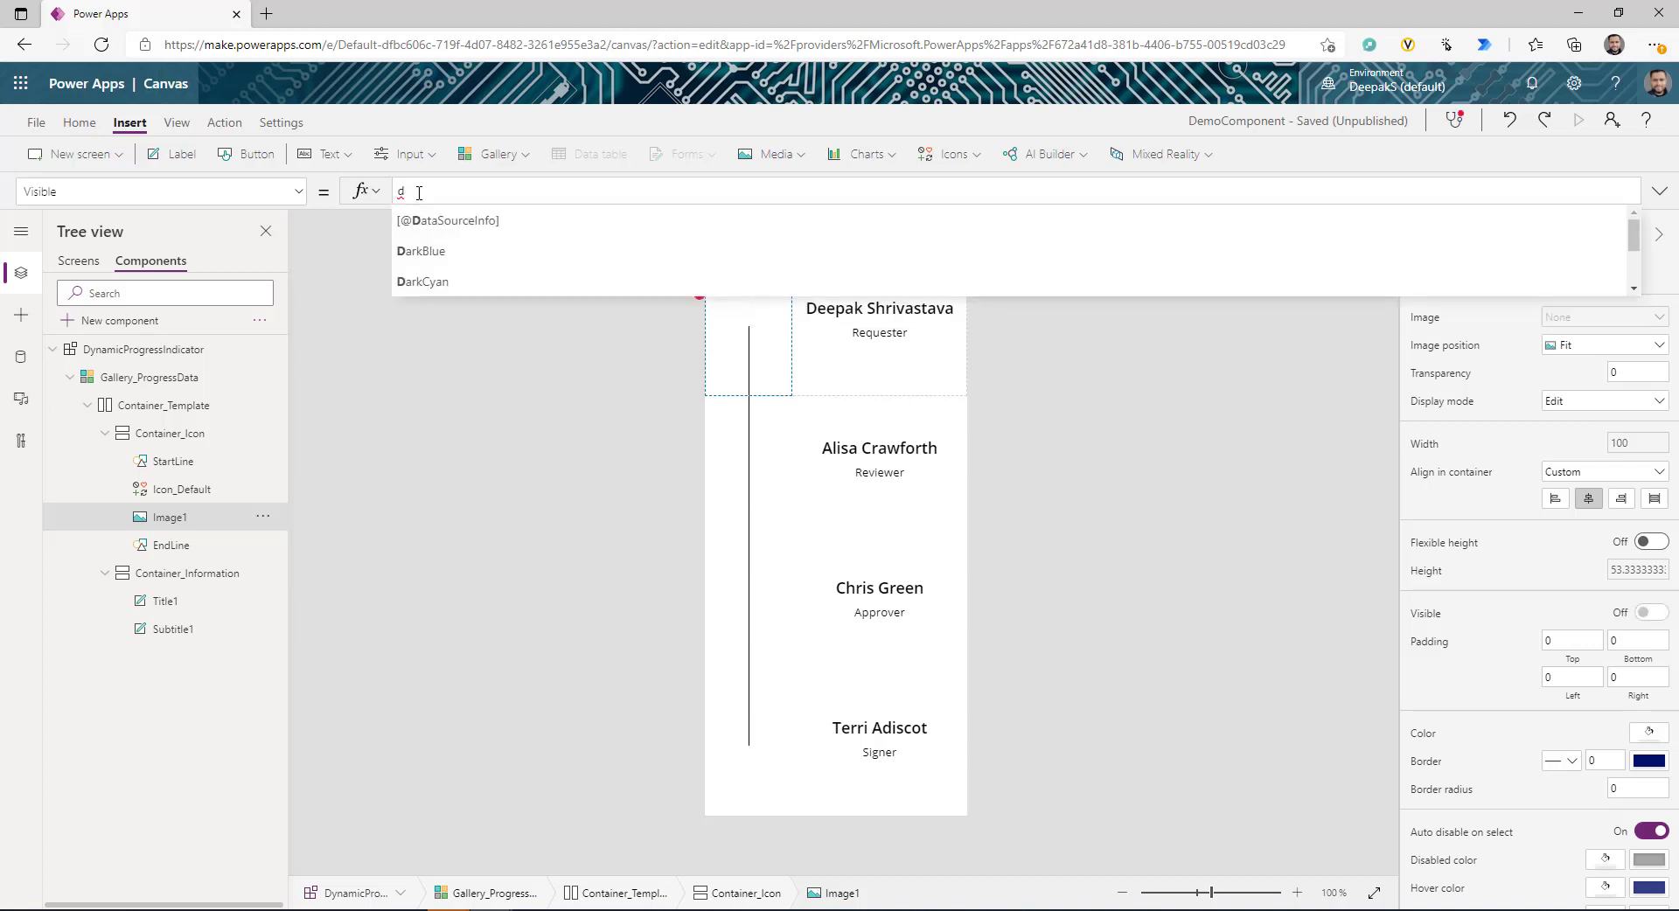
text(y)
key(Tab)
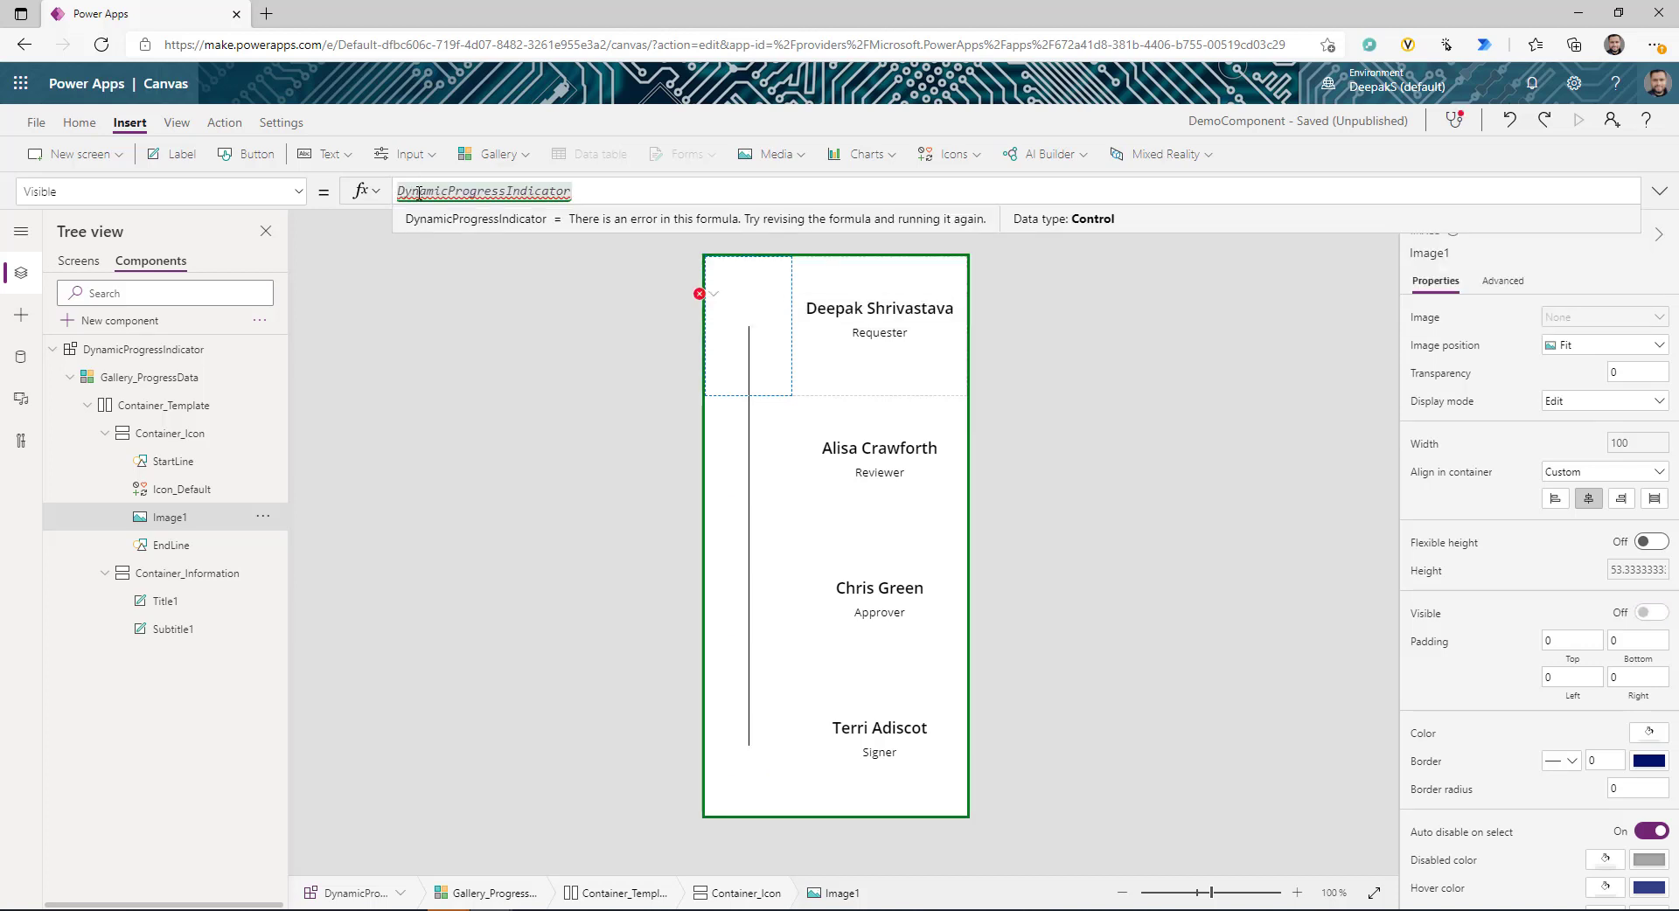
text(.is)
key(Tab)
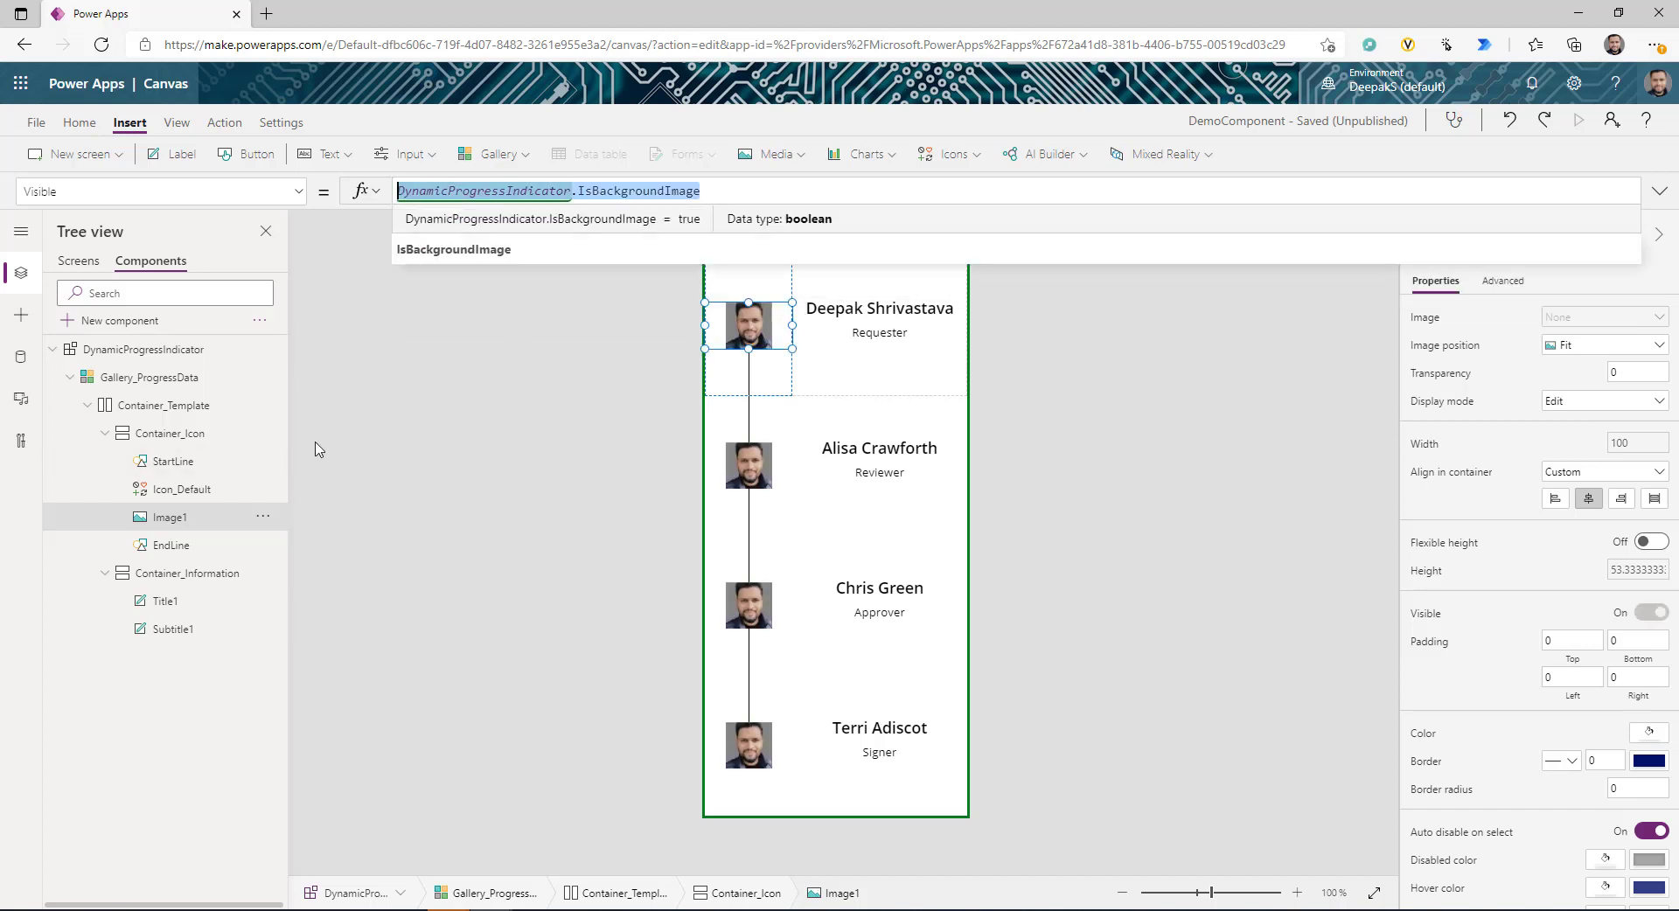
click(208, 492)
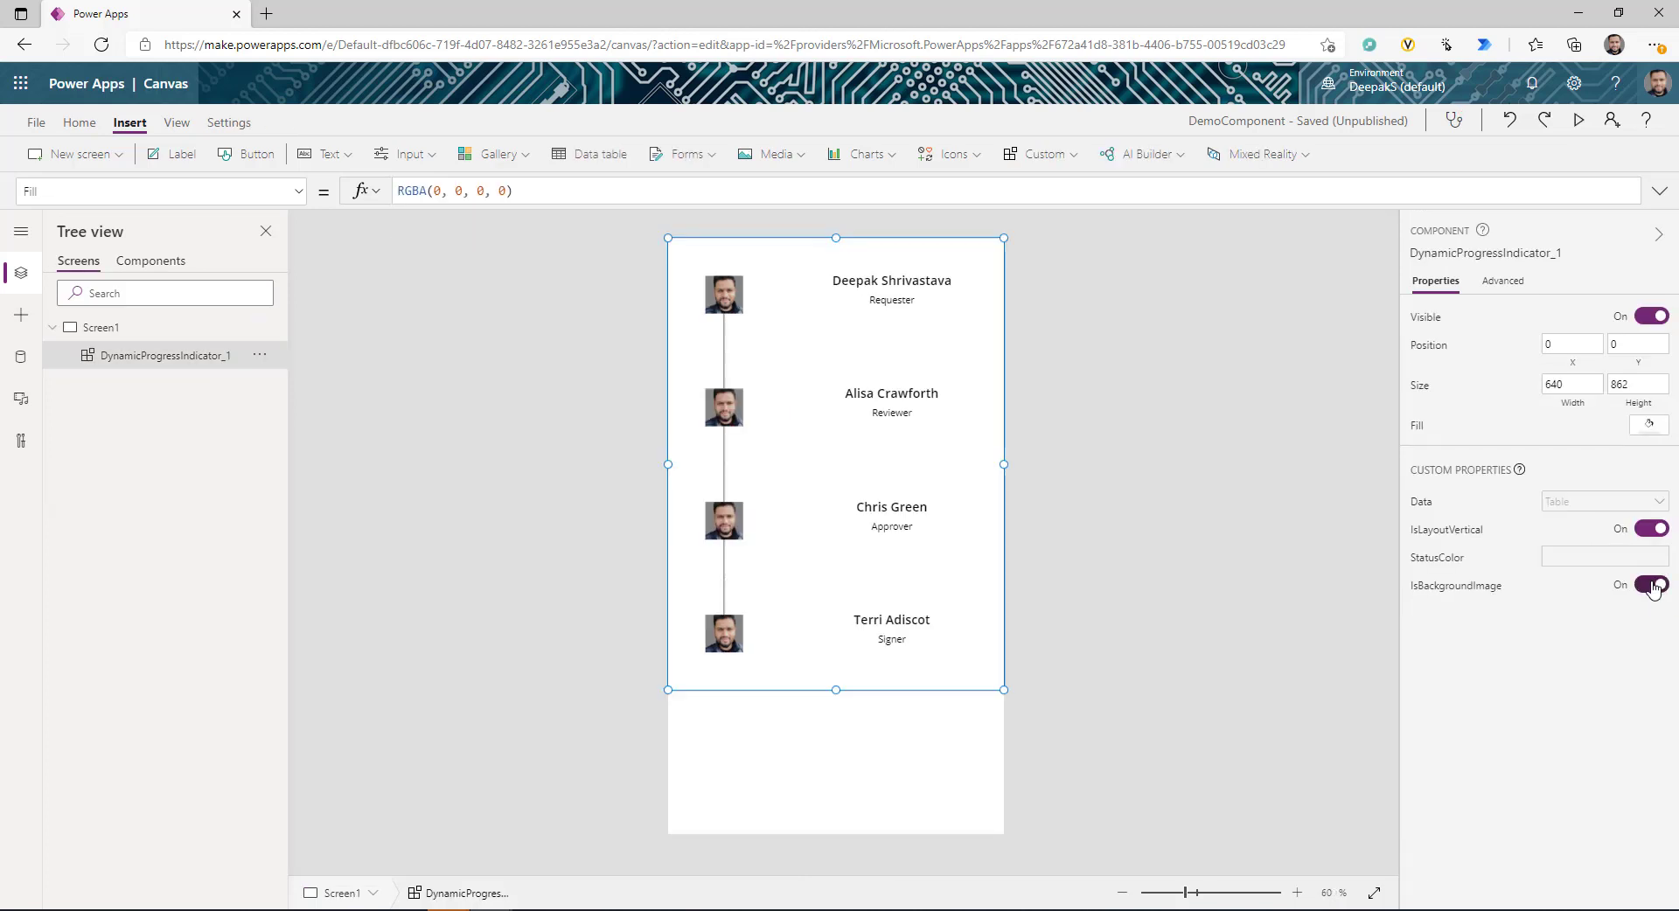
- Toggle IsBackgroundImage several times for the component on Screen1 to check the switch between images and status icons
click(1651, 585)
click(1652, 586)
click(1652, 585)
click(1653, 586)
click(1653, 586)
- Set the component's IsBackgroundImage default to false and save the DemoComponent app
click(175, 261)
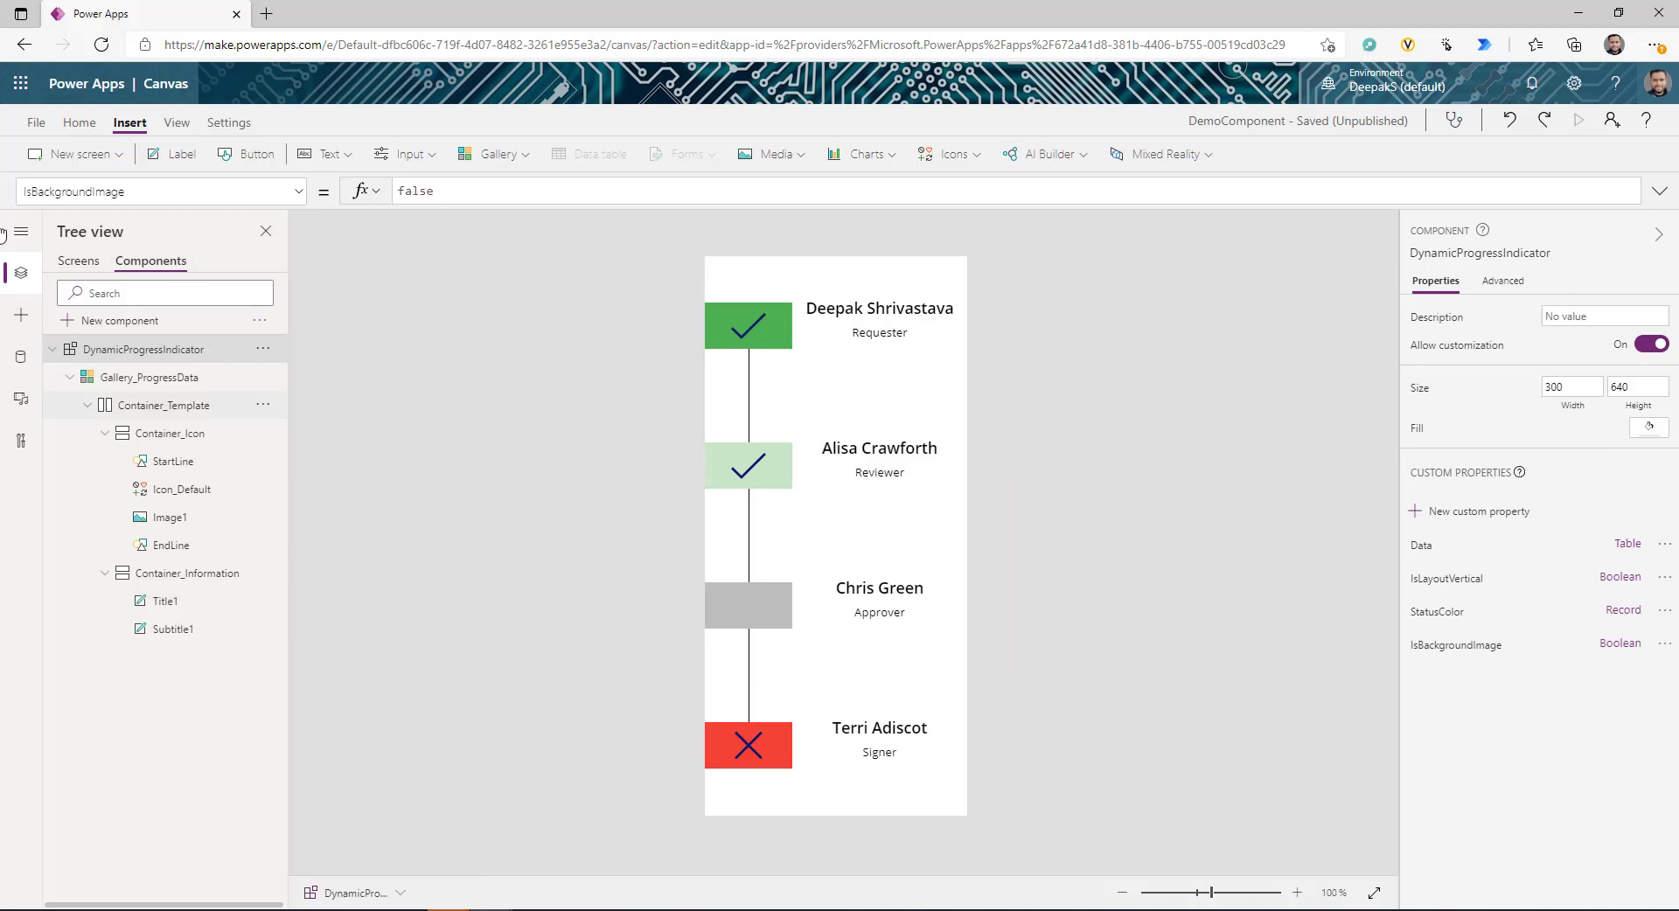
click(36, 122)
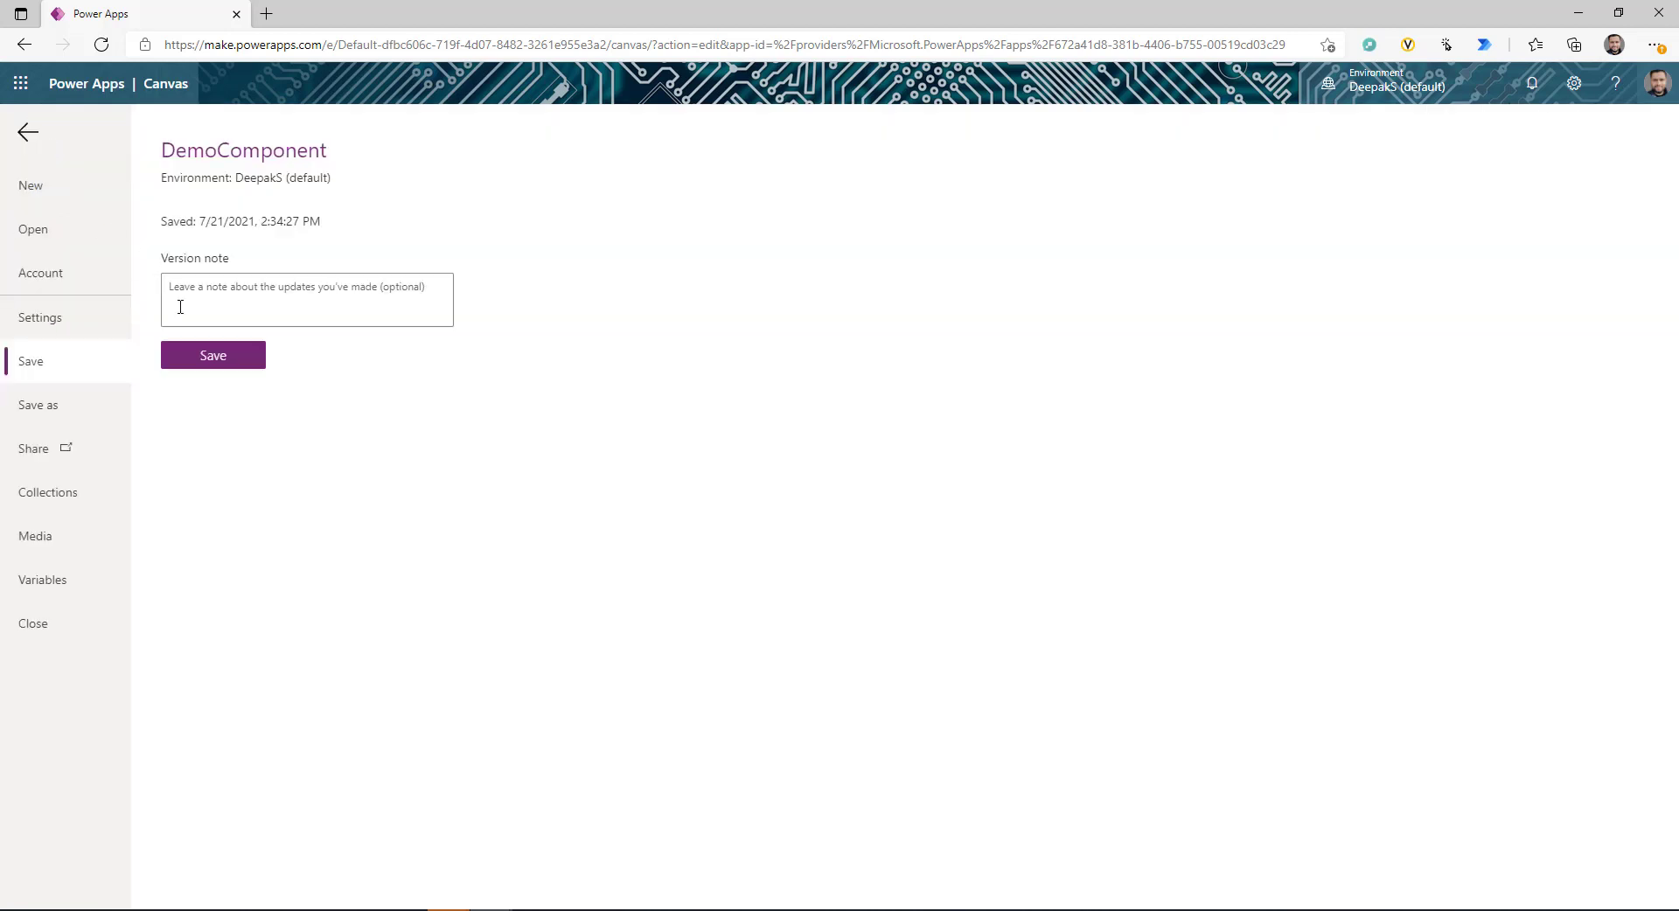
click(213, 357)
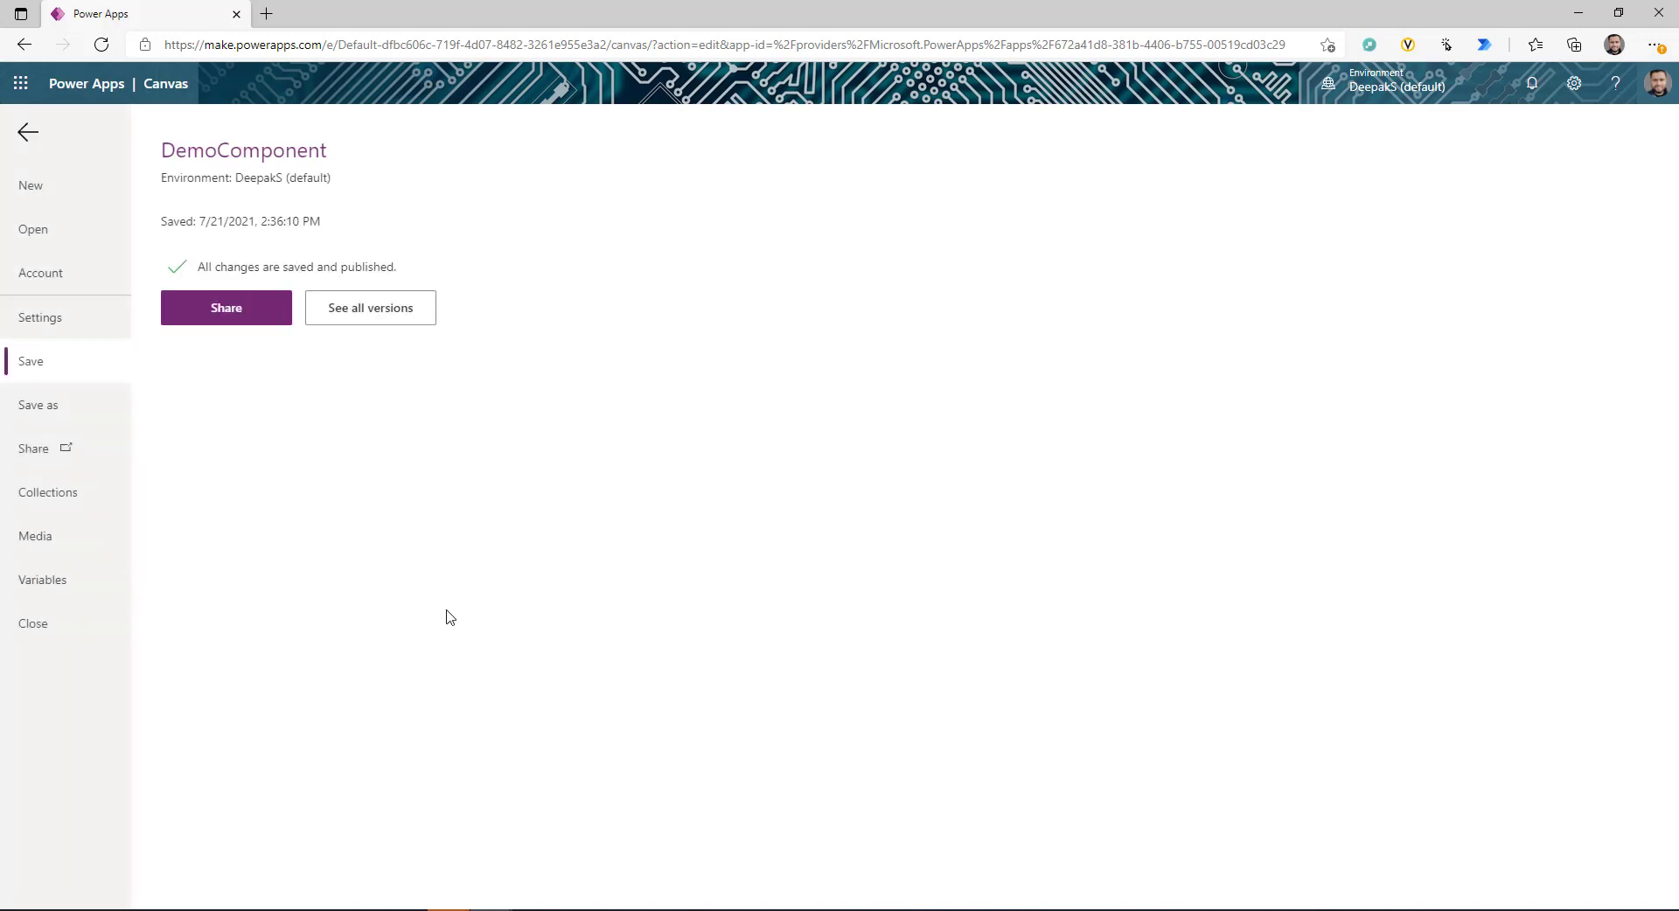
- Open make.powerapps.com in a new browser tab and start a blank tablet canvas app named SampleApp1
click(266, 13)
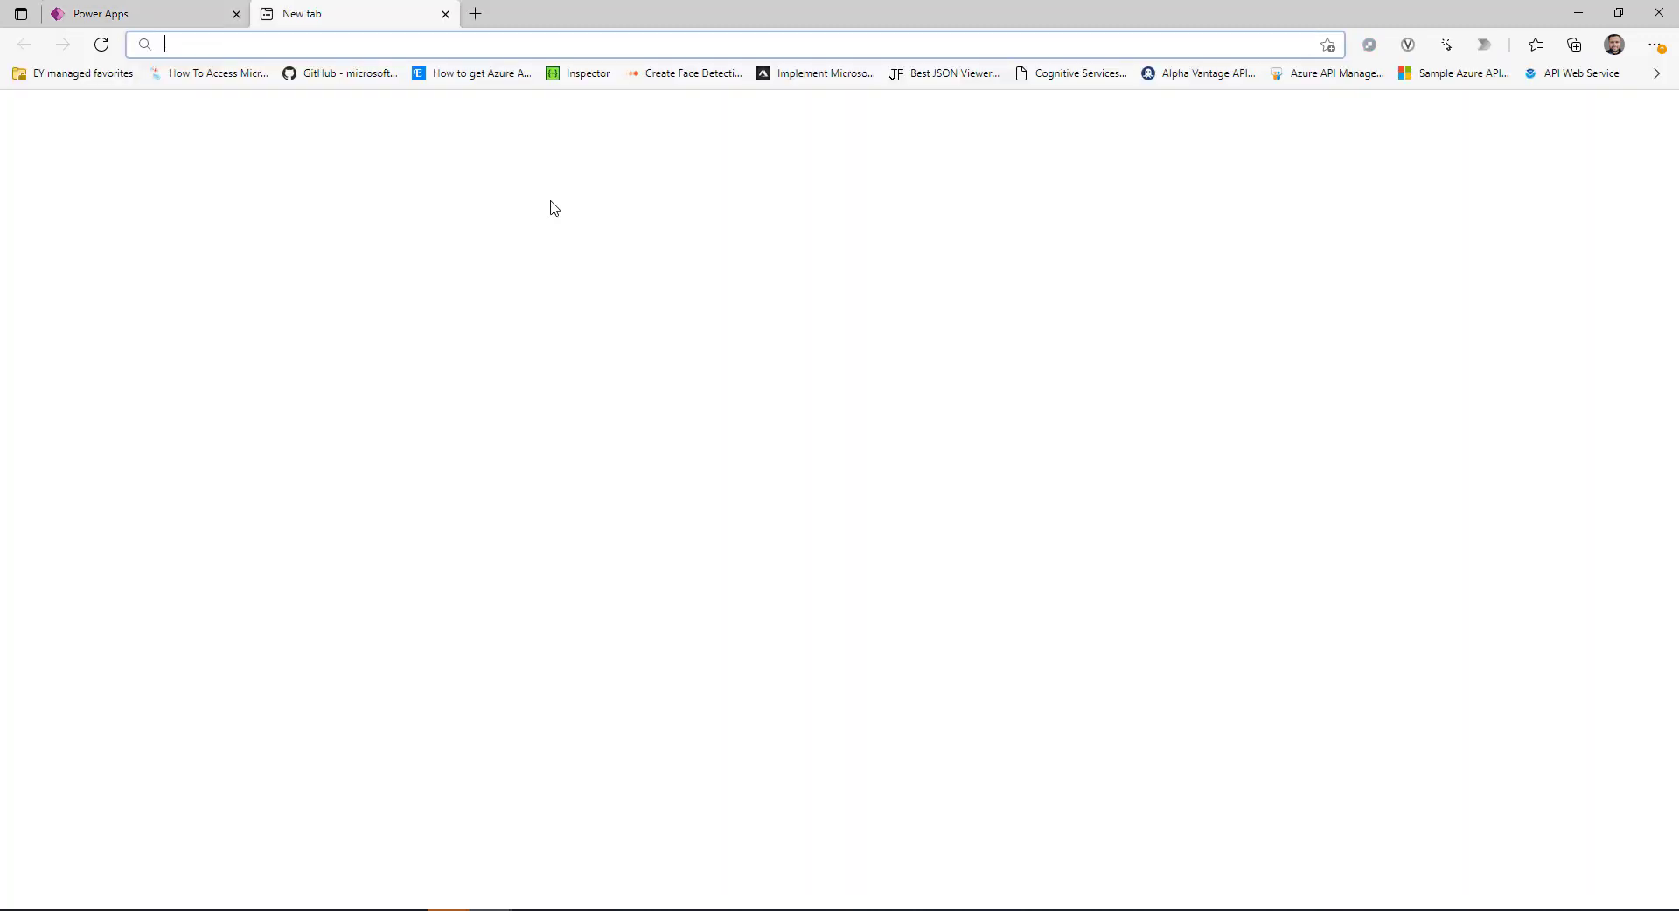
text(make.powerapps.com)
key(Return)
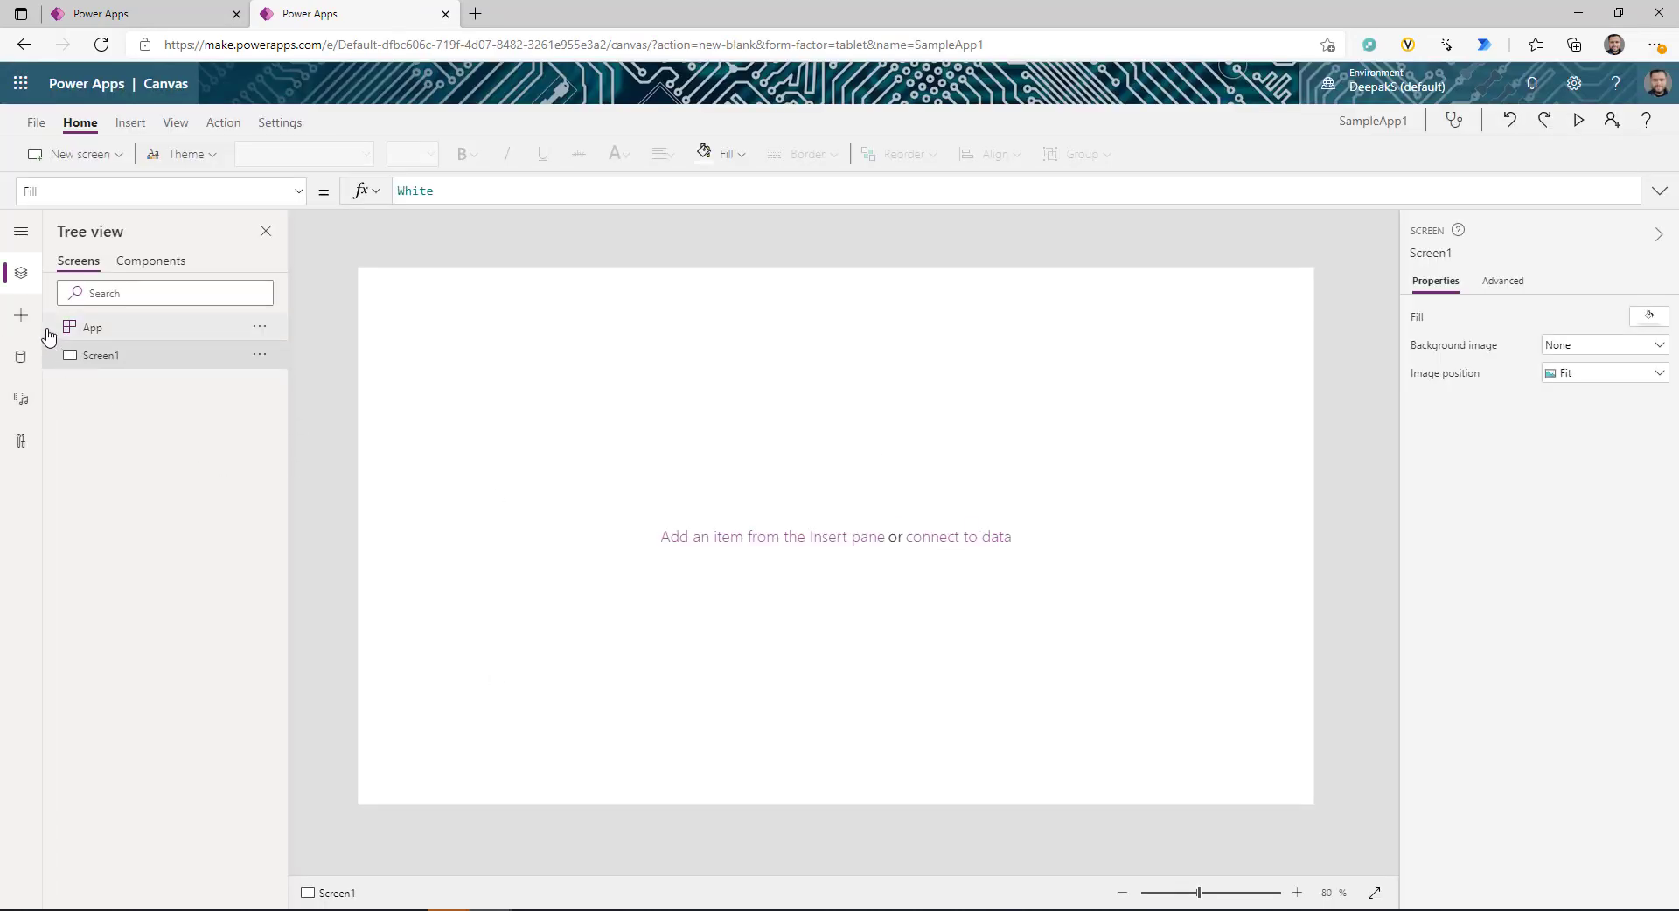
- Import the DynamicProgressIndicator component from the DemoComponent library into SampleApp1
click(21, 315)
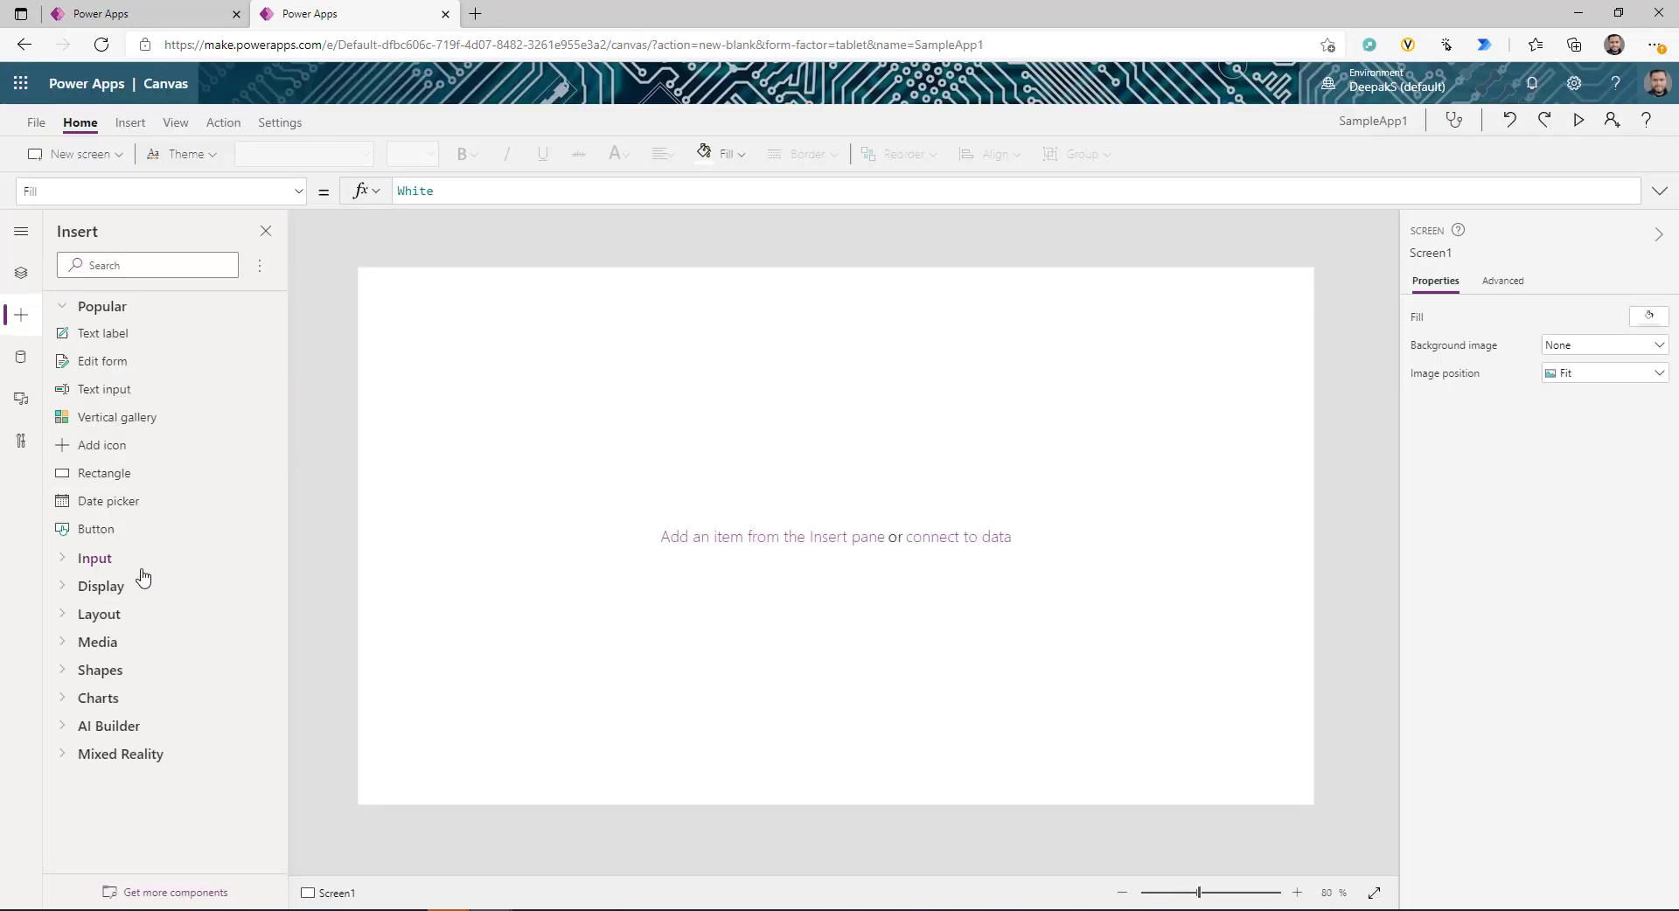
click(179, 898)
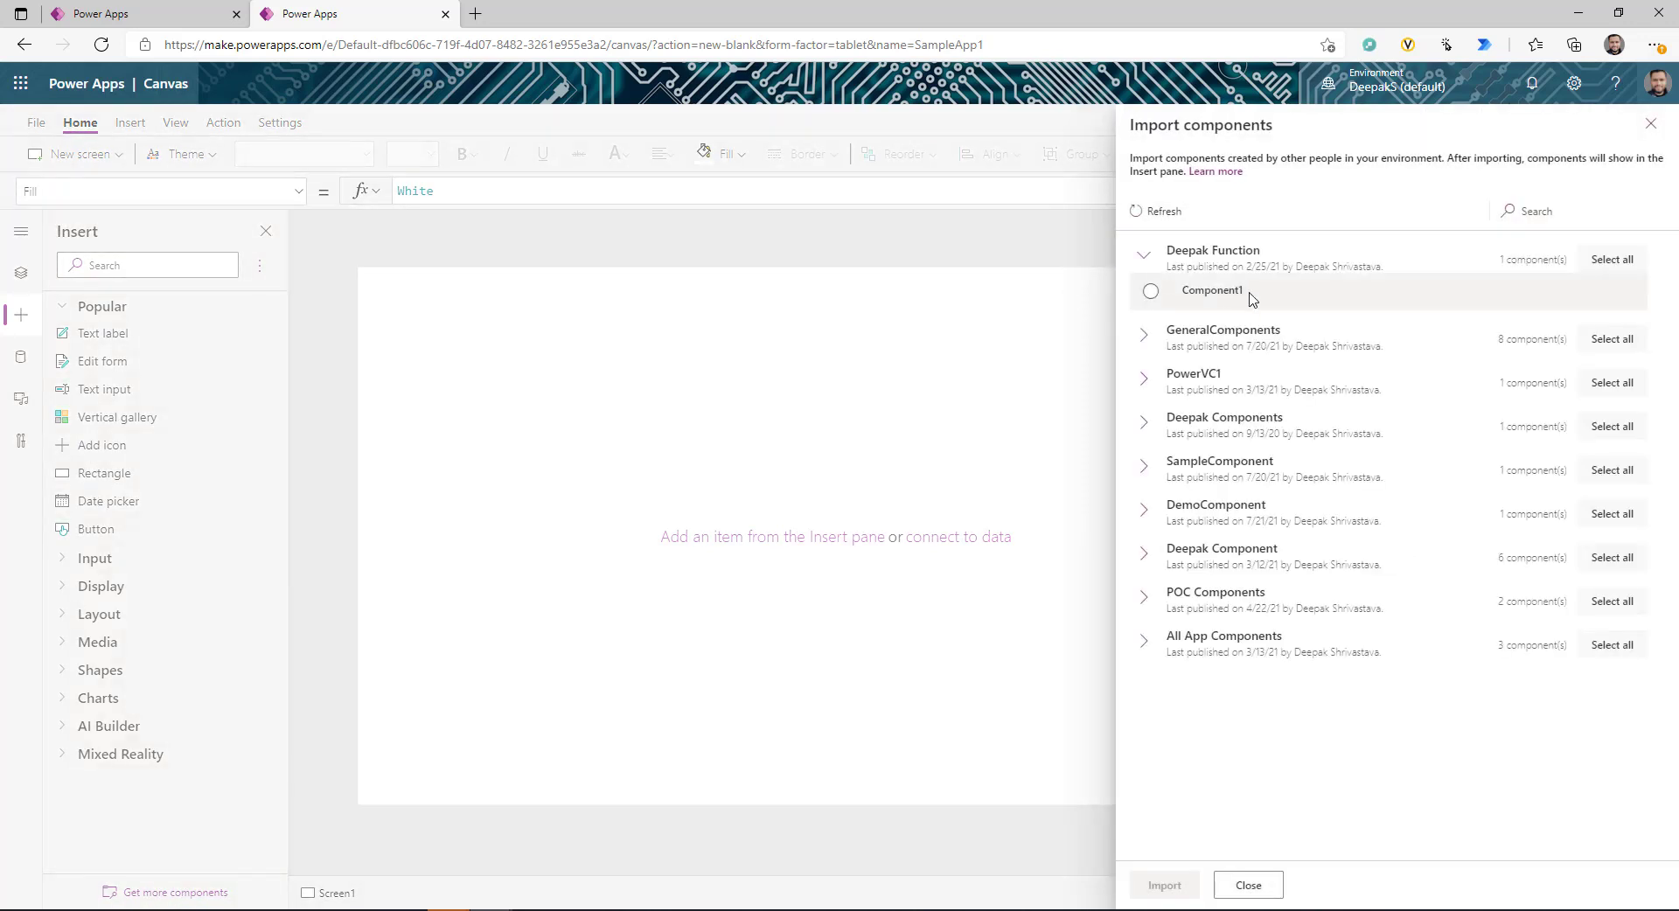
click(1165, 213)
click(1145, 514)
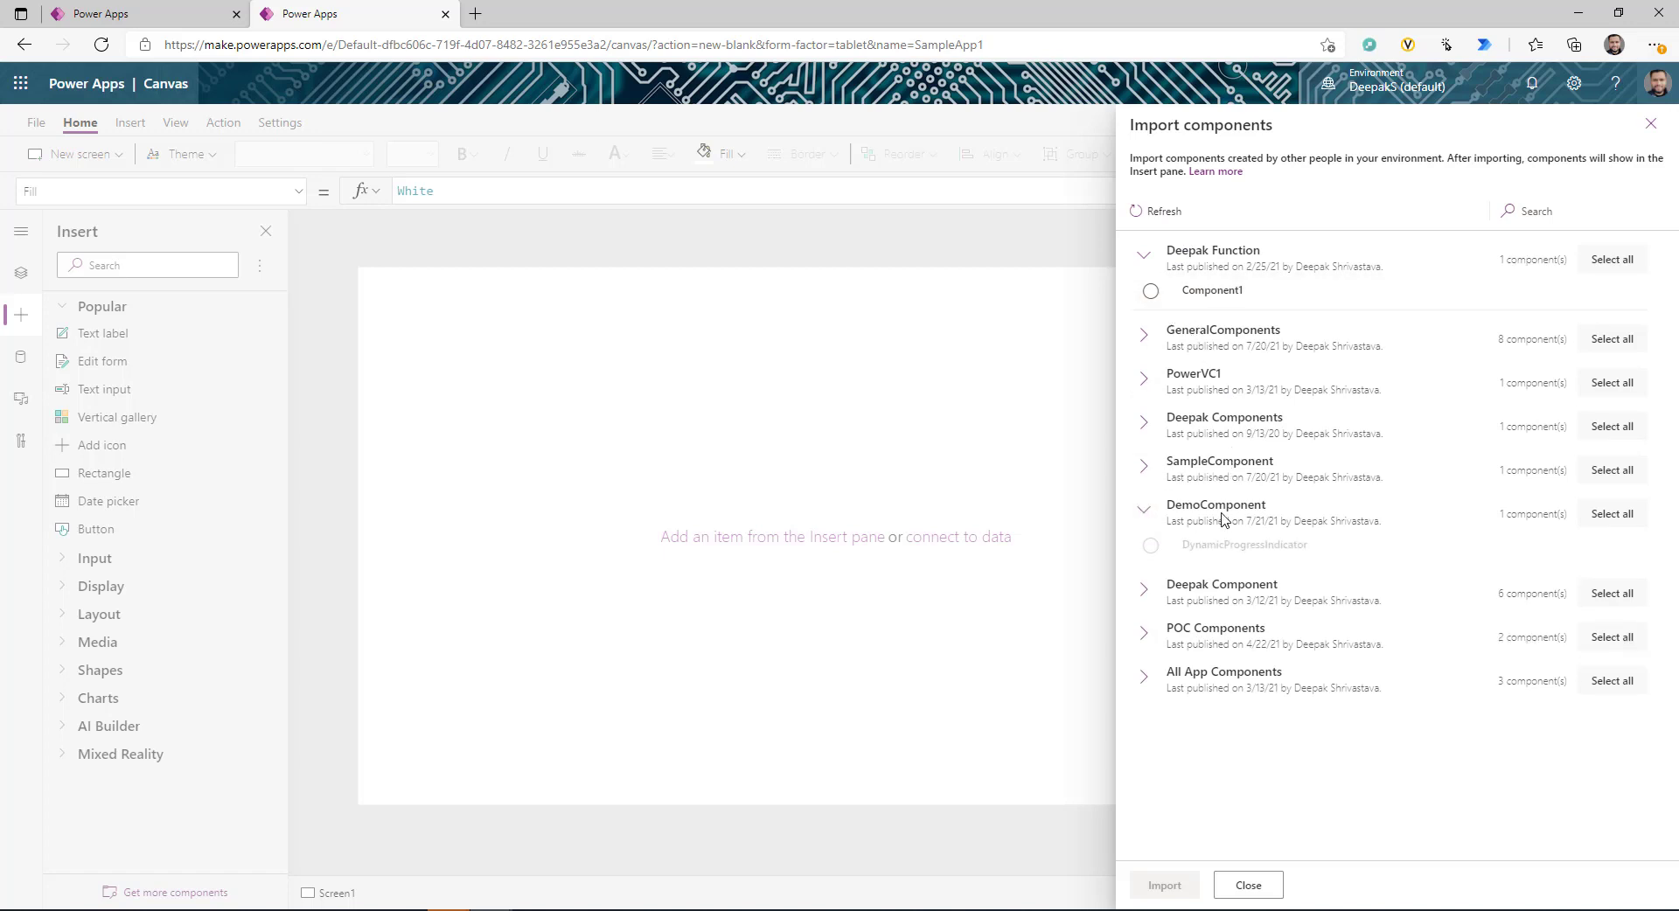
click(1152, 547)
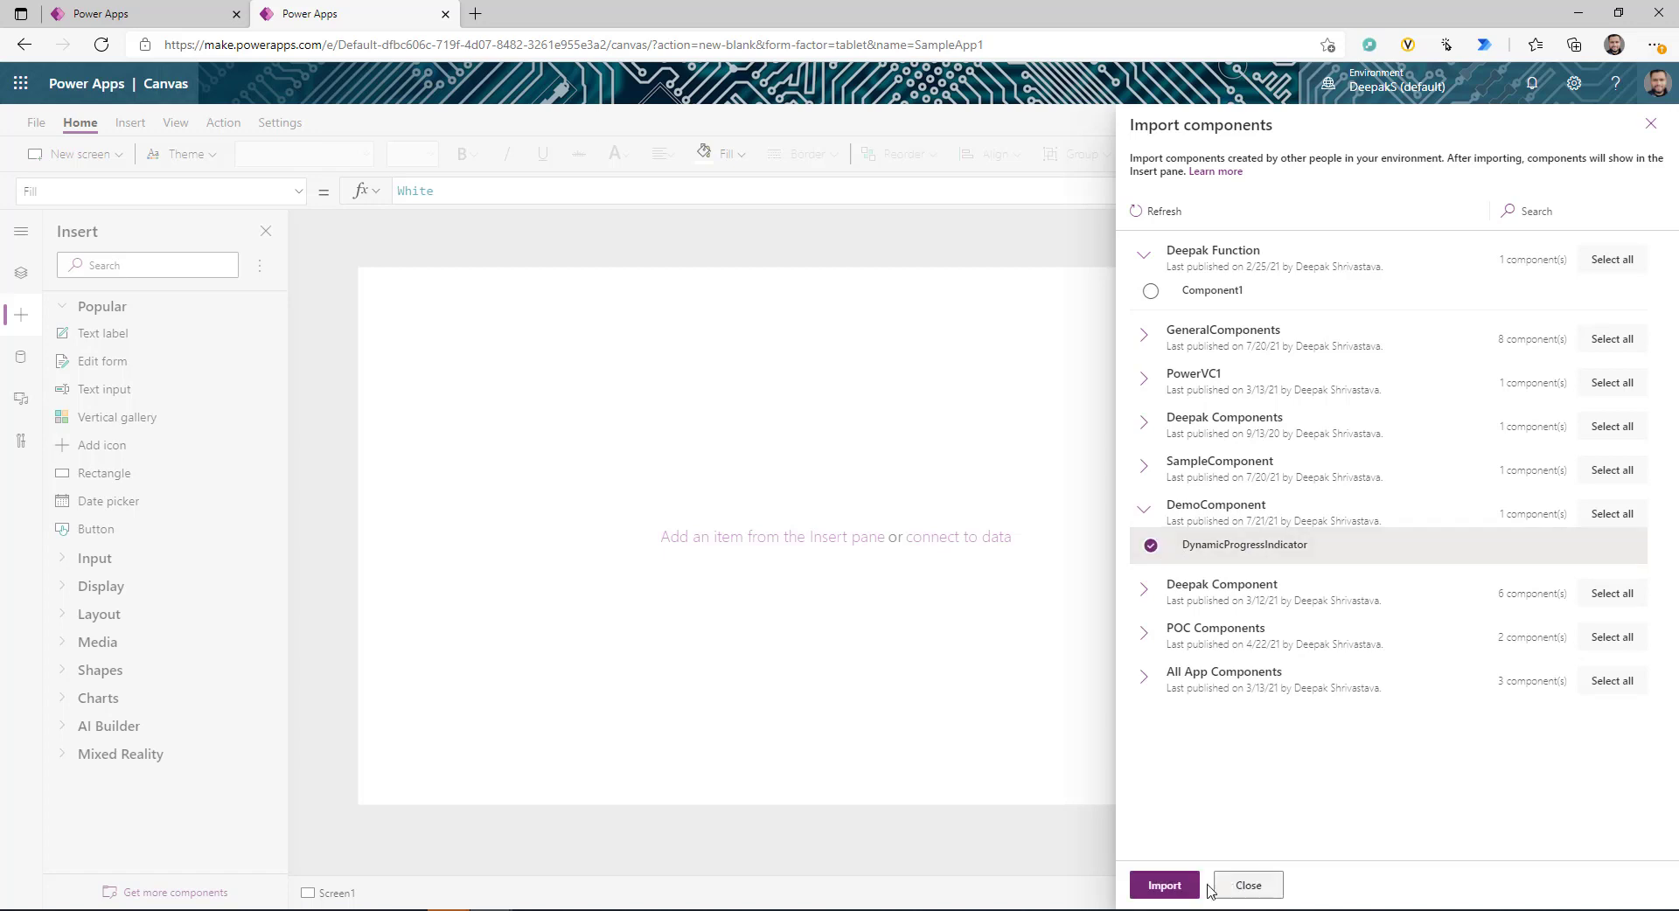
click(1164, 886)
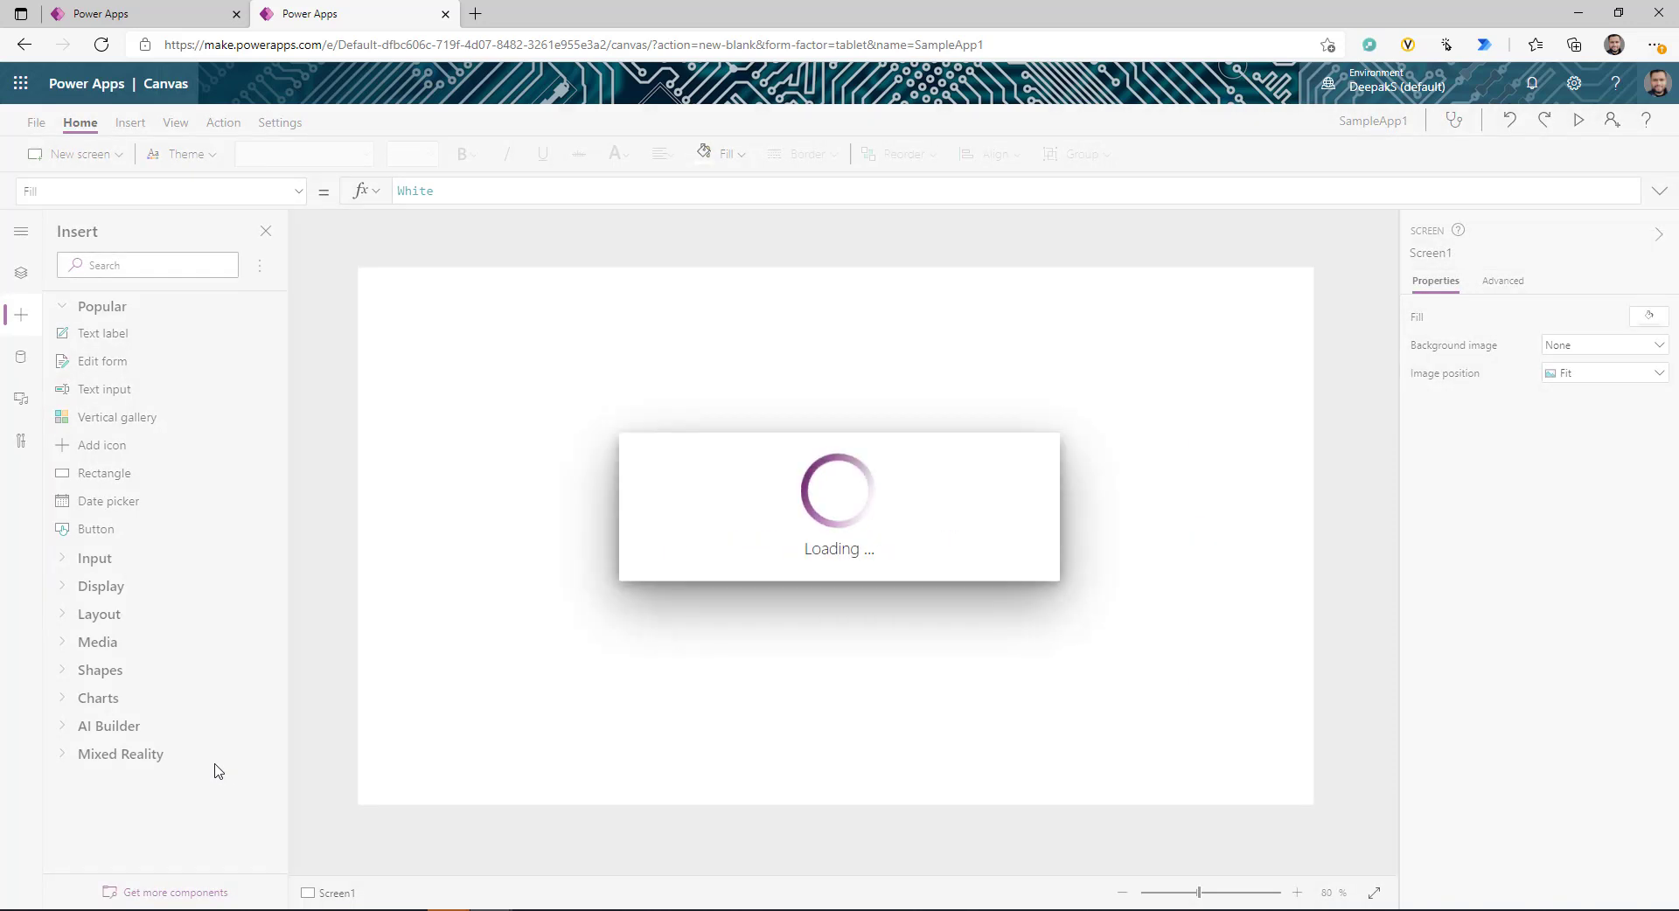
- Insert the DynamicProgressIndicator component on Screen1 and switch IsBackgroundImage on and back off
click(123, 586)
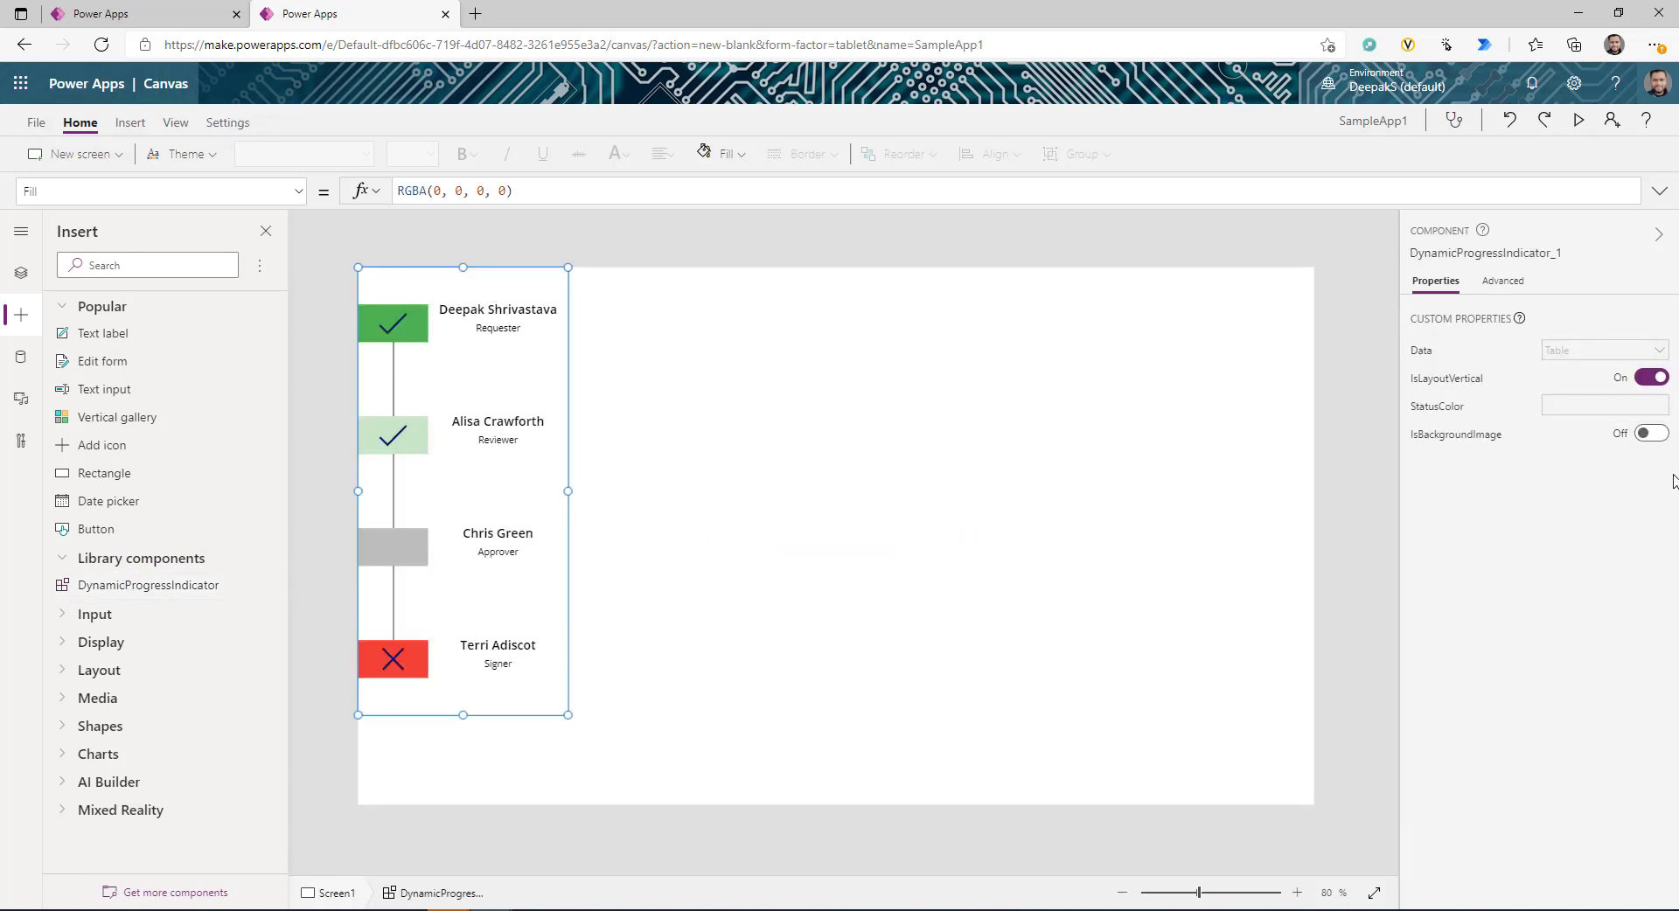
click(1653, 434)
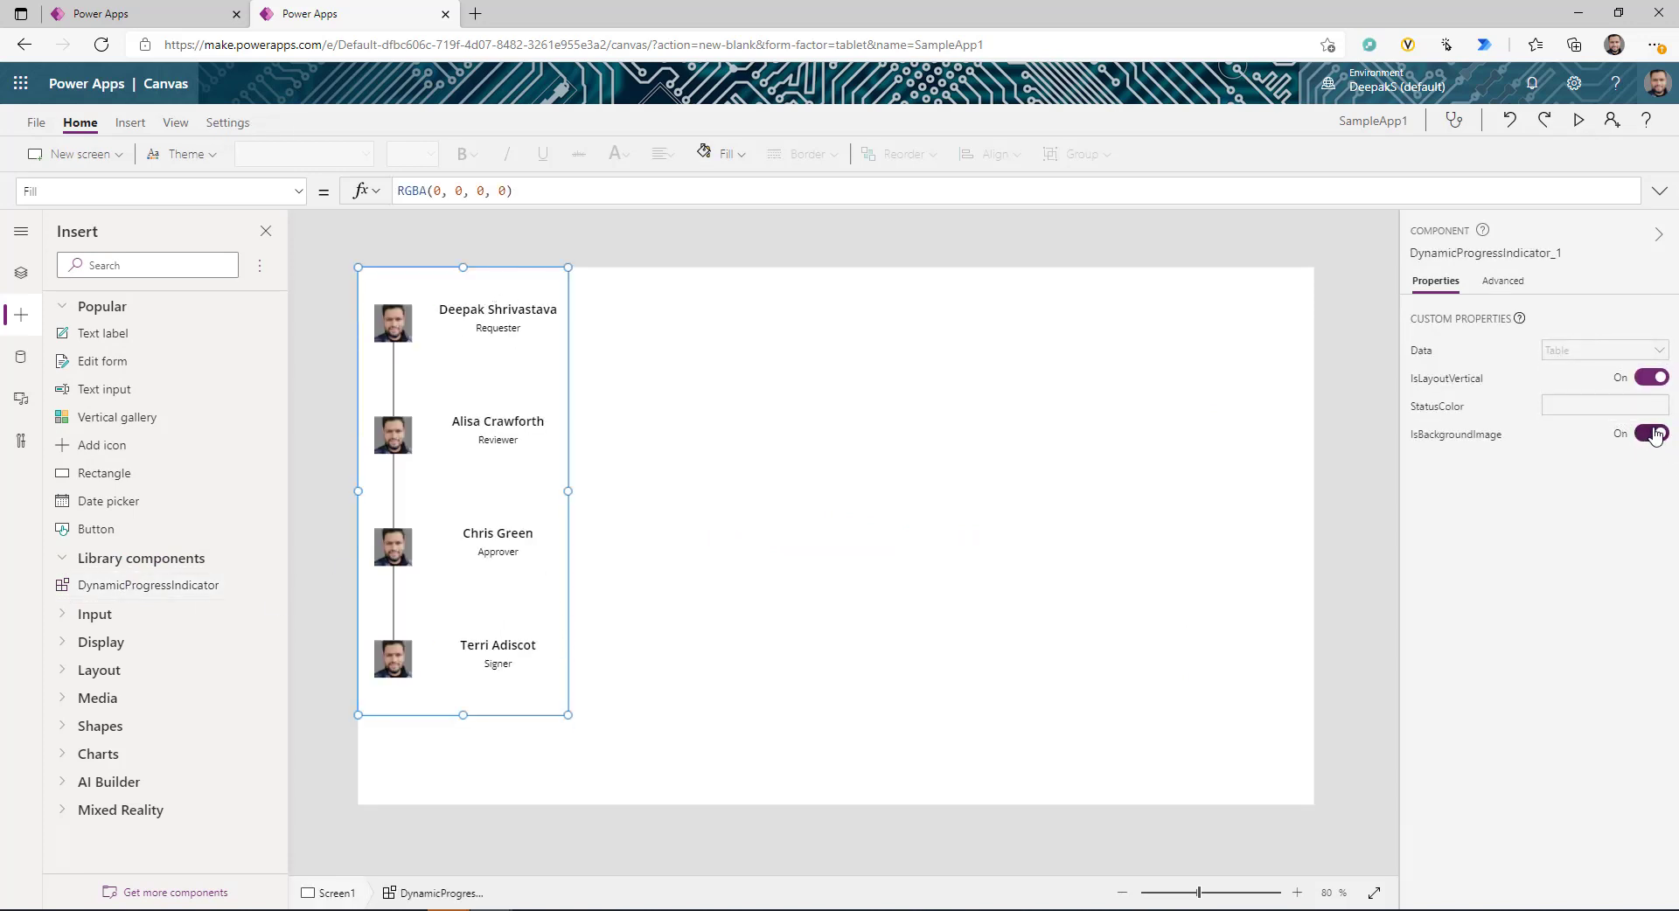
click(1653, 434)
- Turn off IsLayoutVertical for the inserted component and resize it into a short band spanning the full screen width
click(1649, 380)
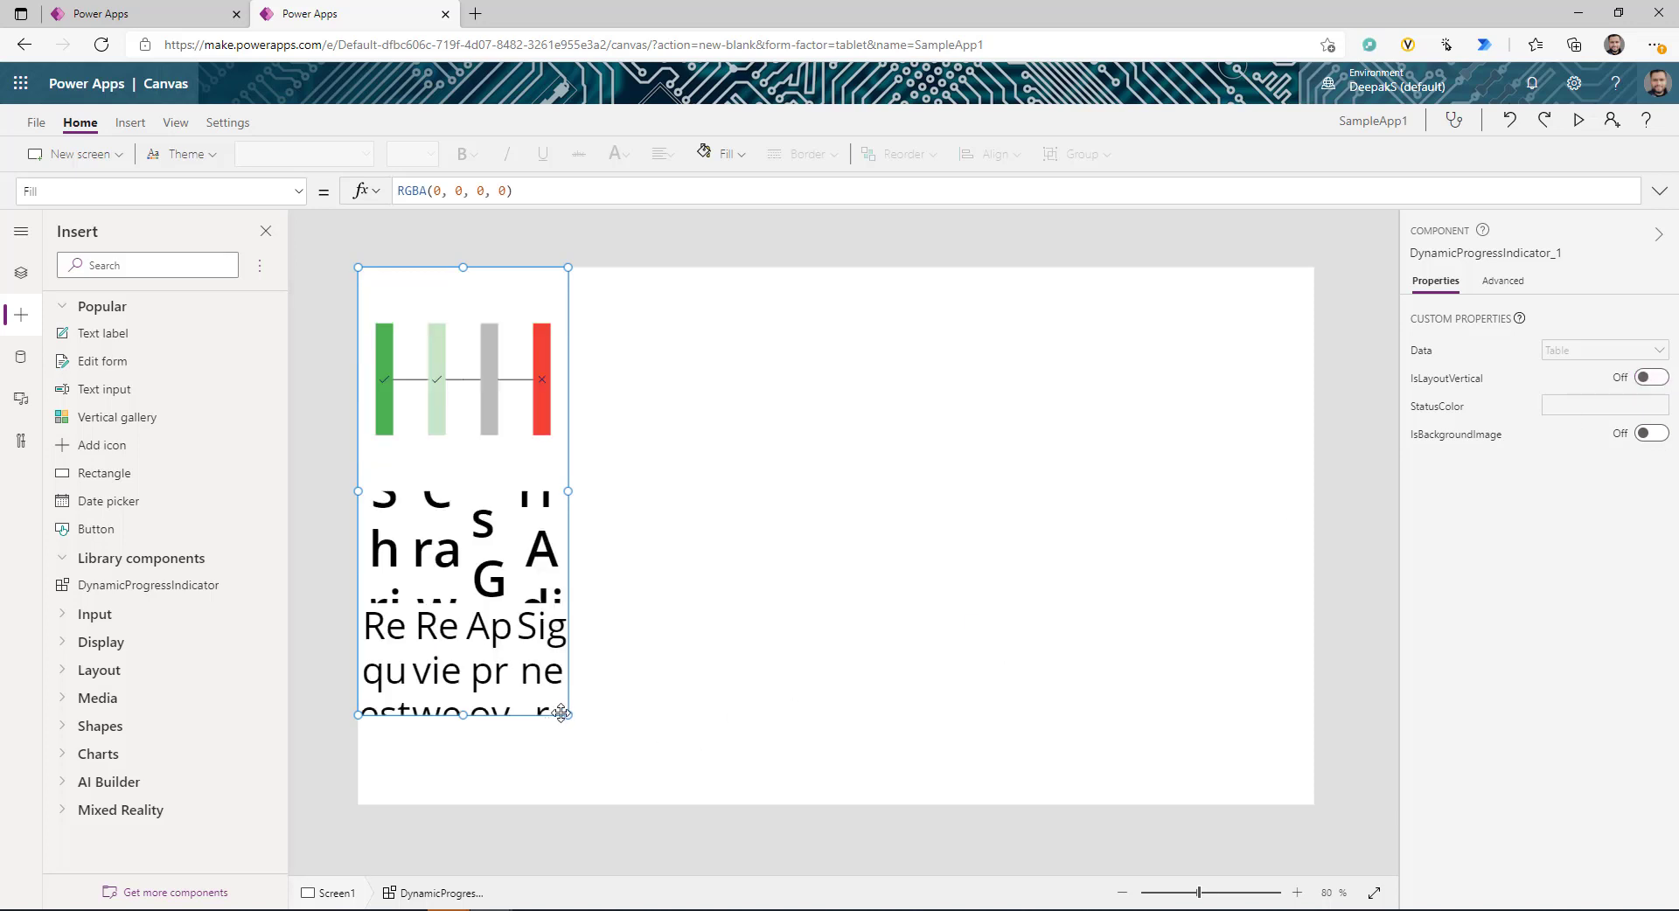
drag(595, 700, 1336, 391)
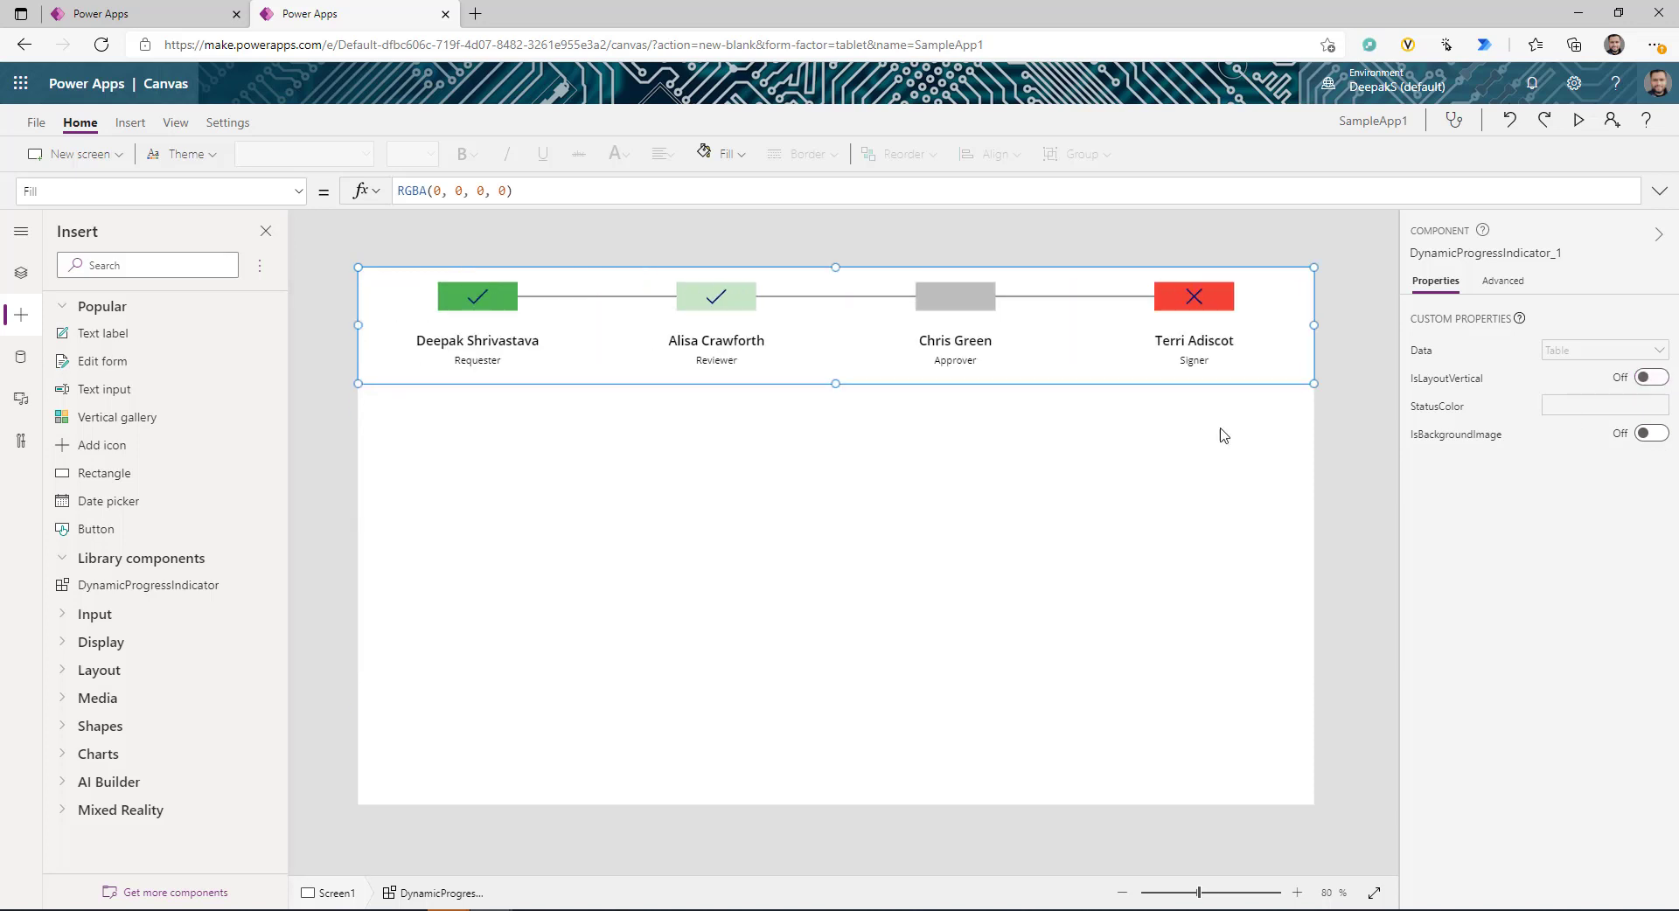
click(21, 272)
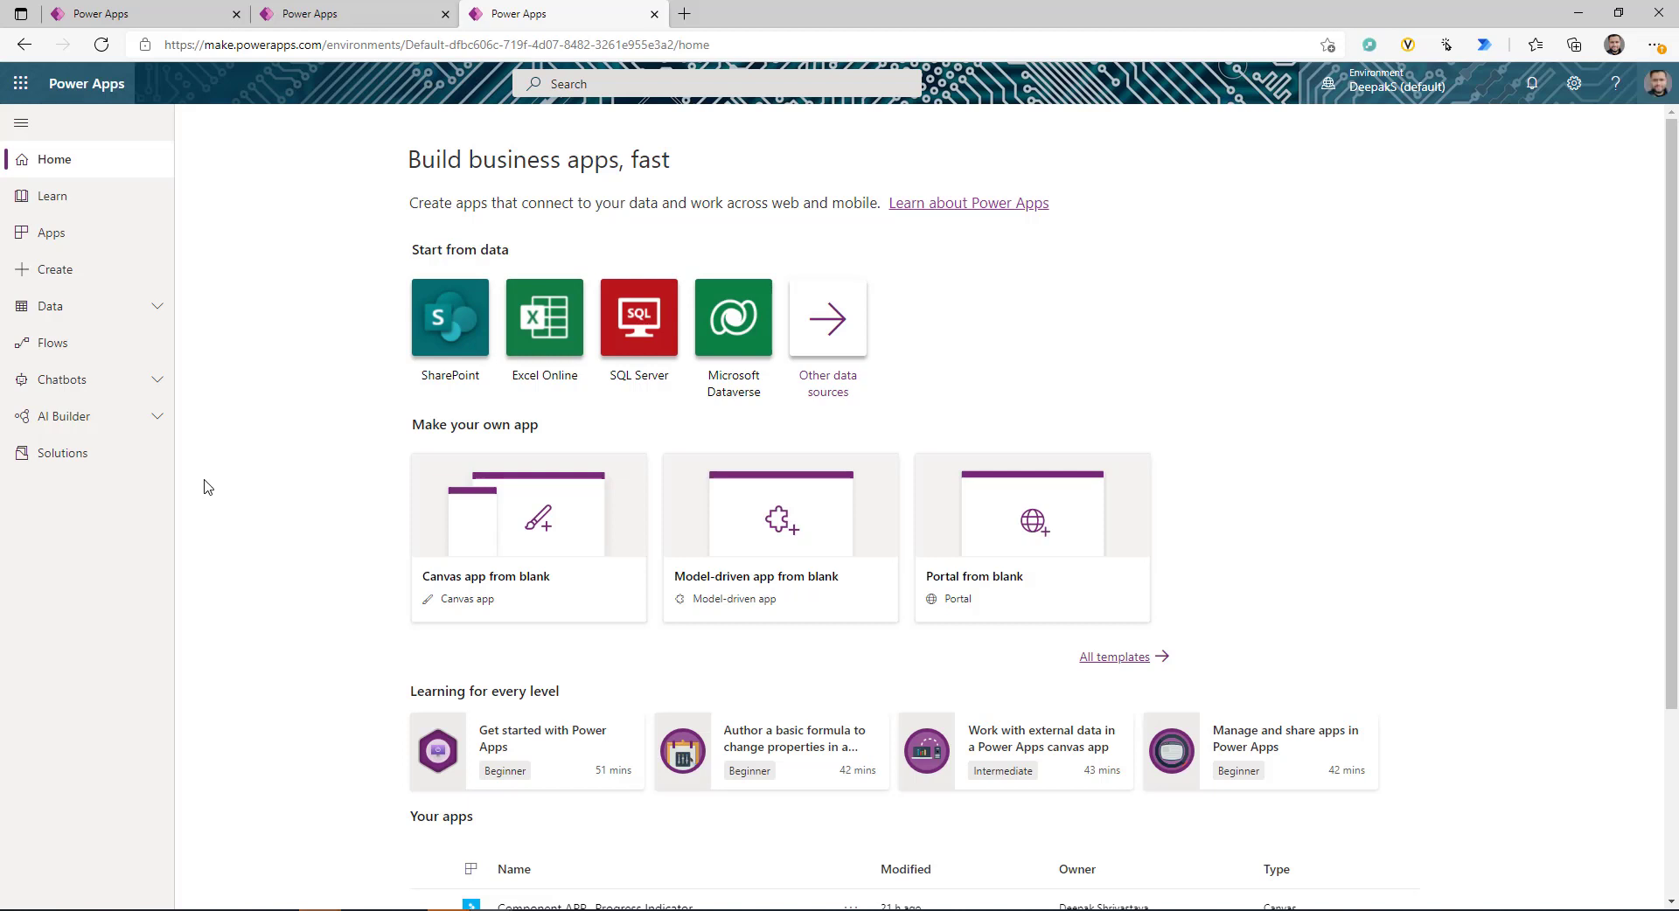
- Open the DemoComponent component library for editing from the environment's component libraries
click(57, 236)
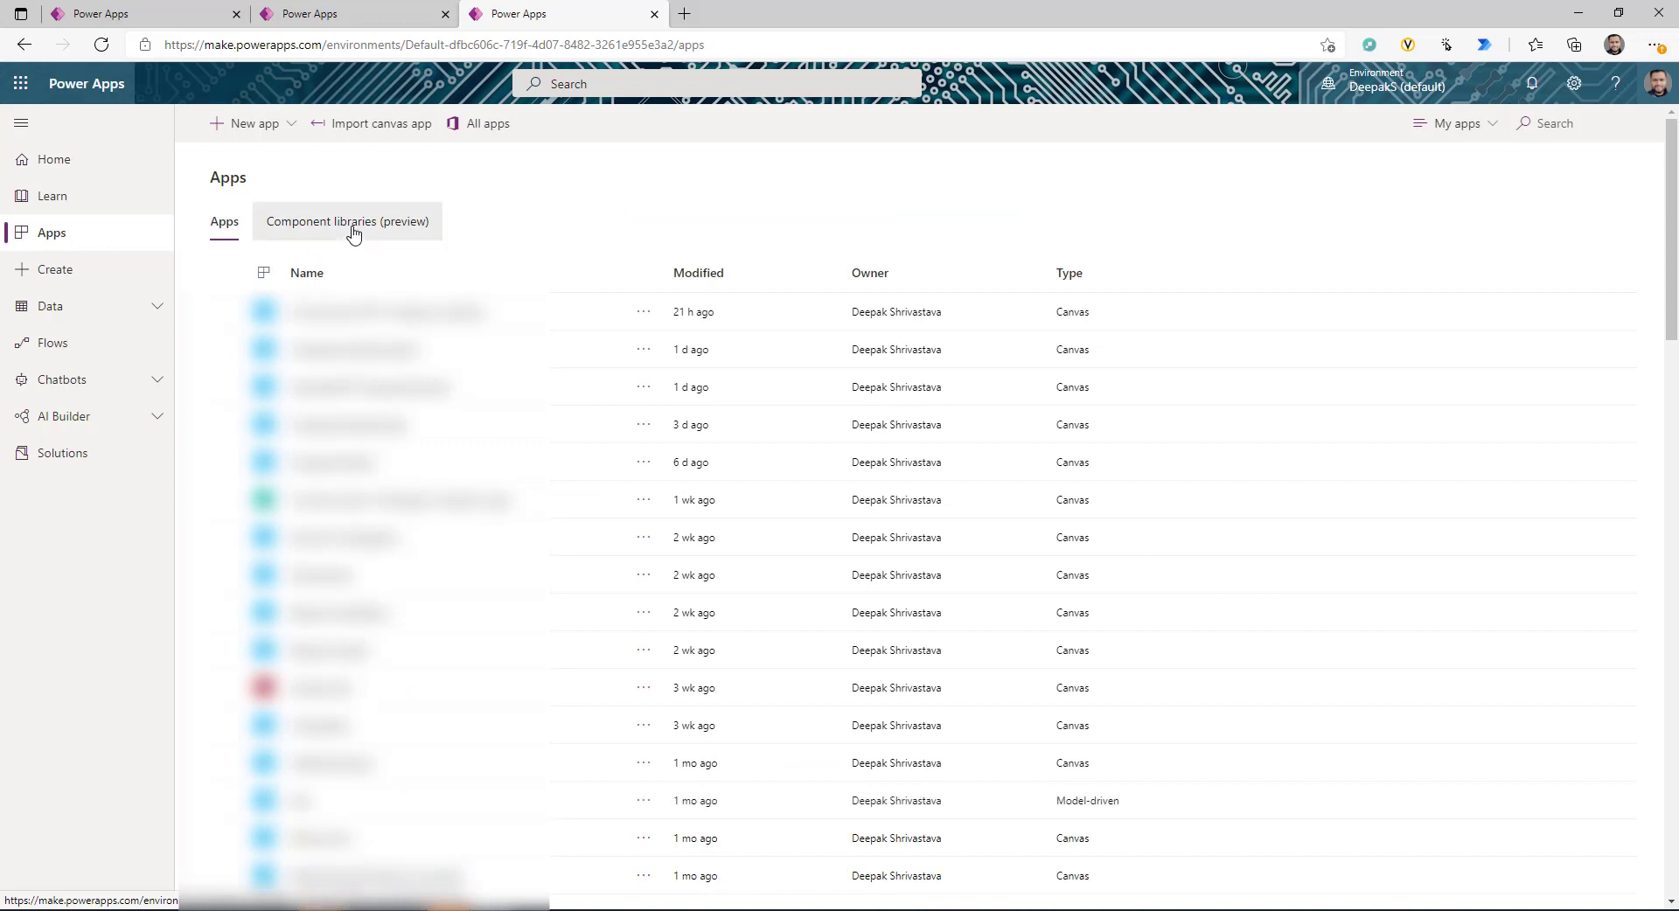
click(350, 230)
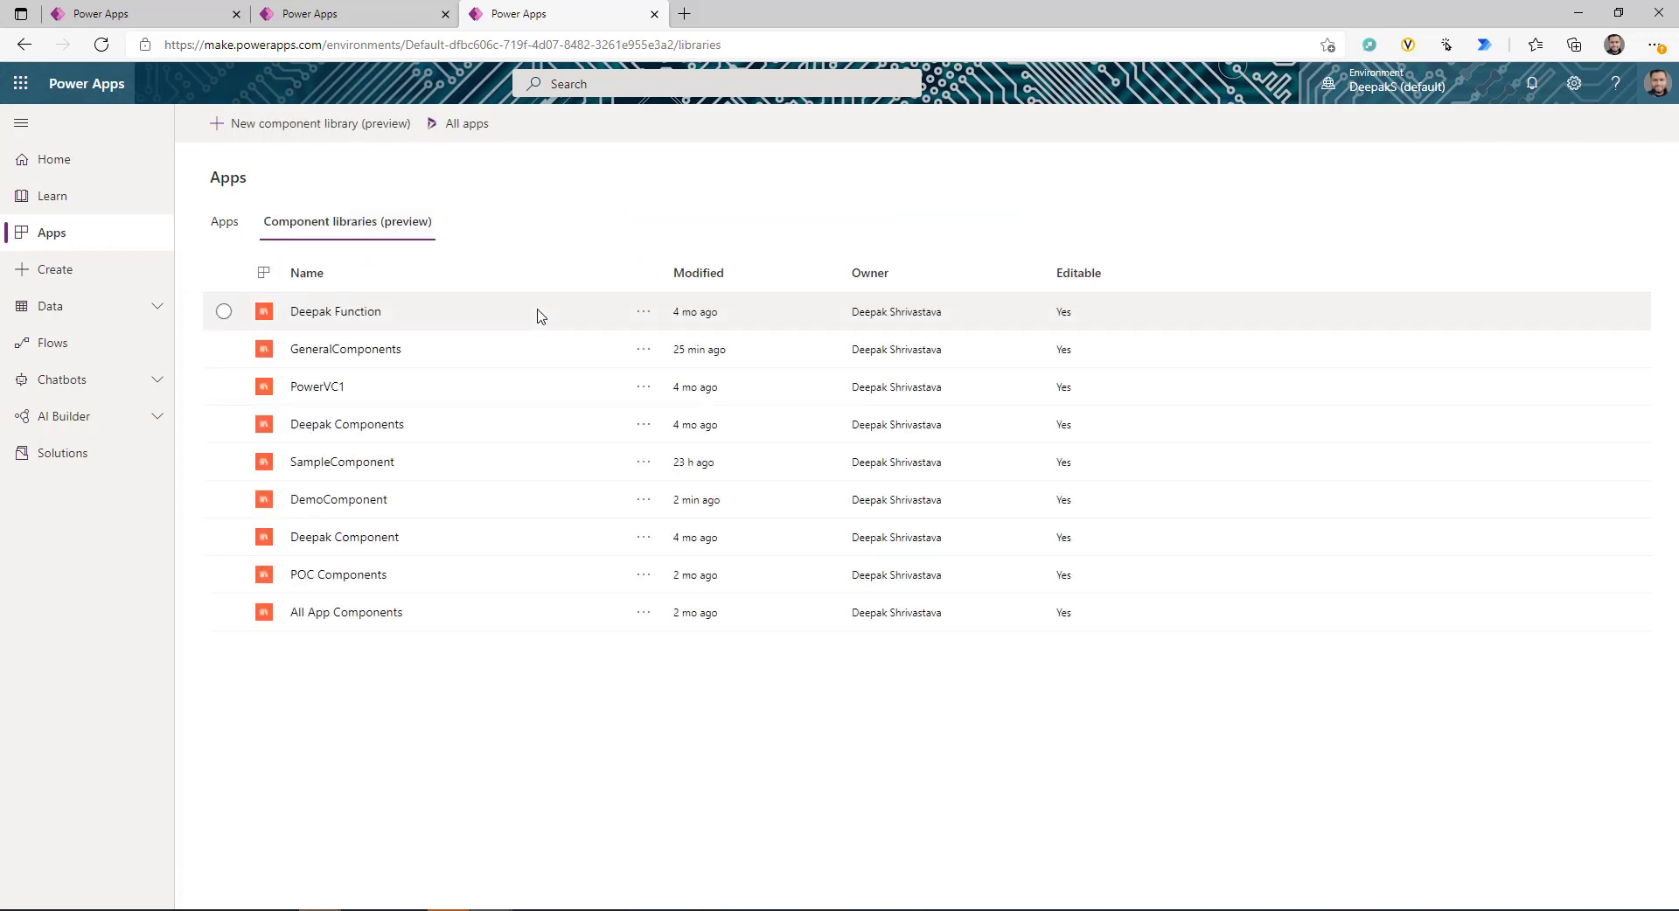
click(340, 501)
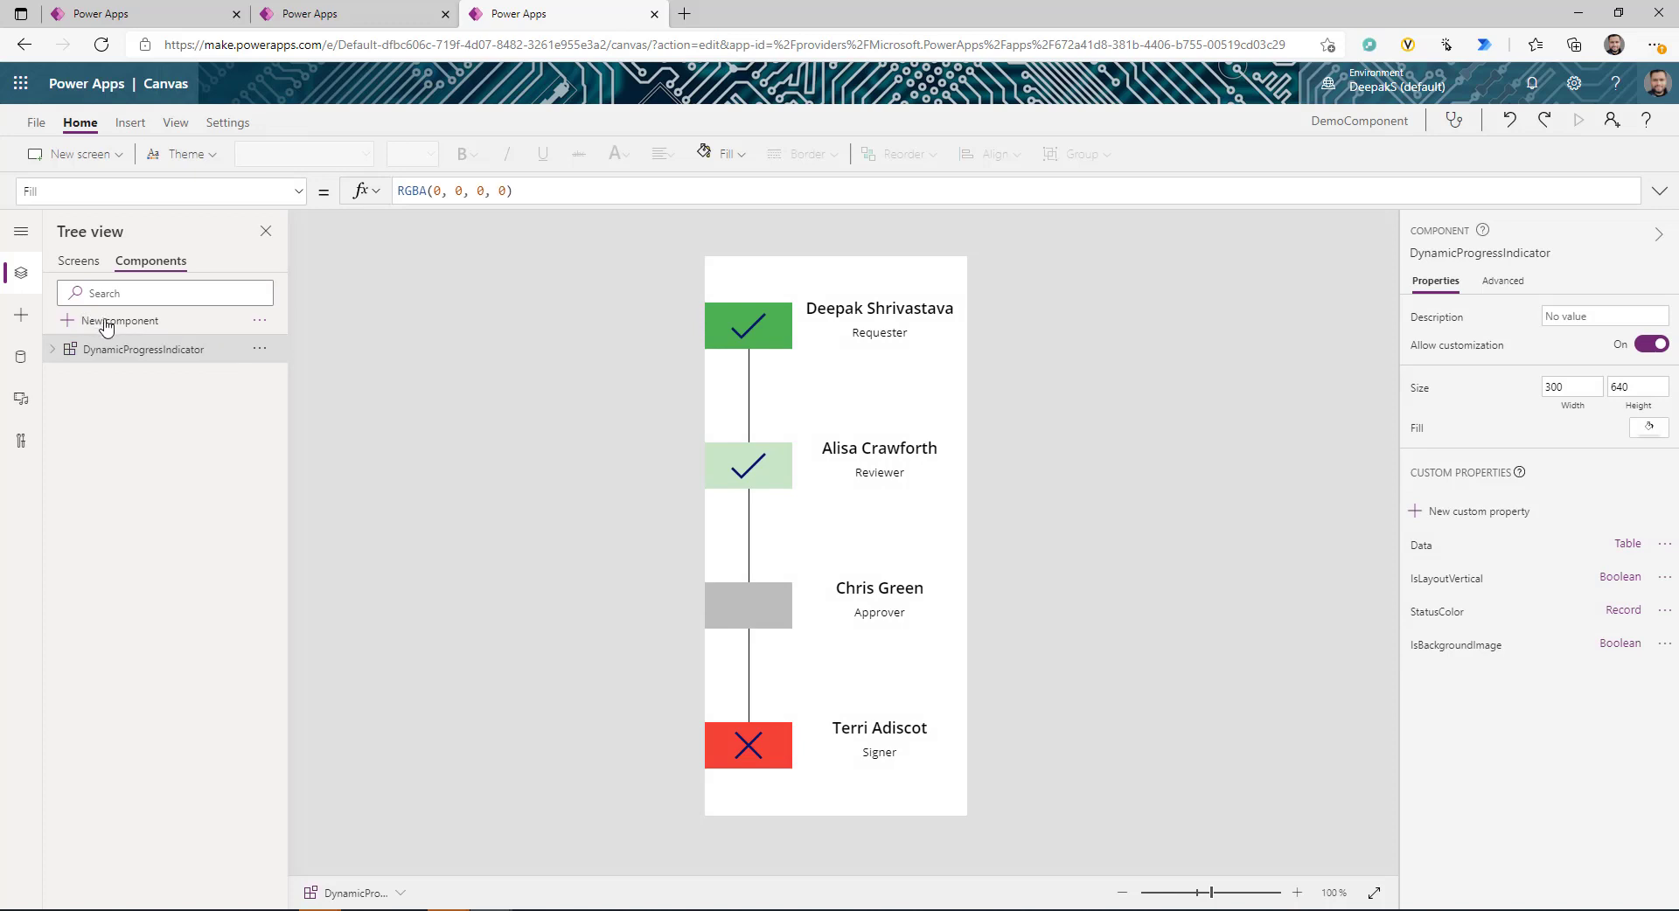
- View the component import options for DemoComponent, including the file upload dialog, and cancel the upload
click(259, 322)
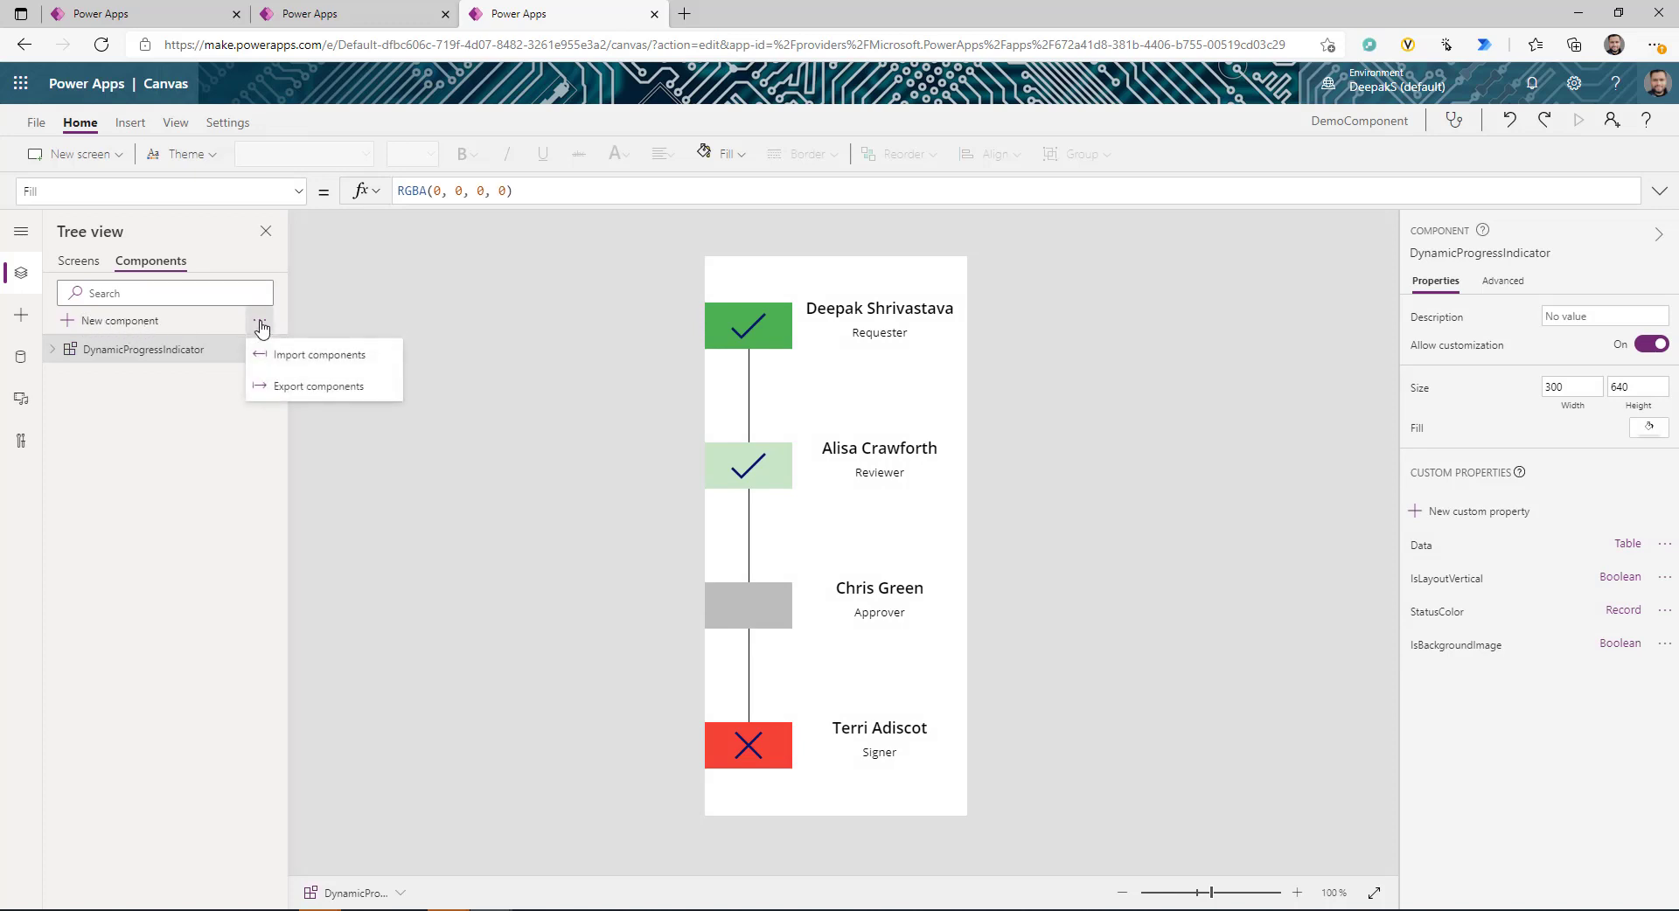
click(363, 365)
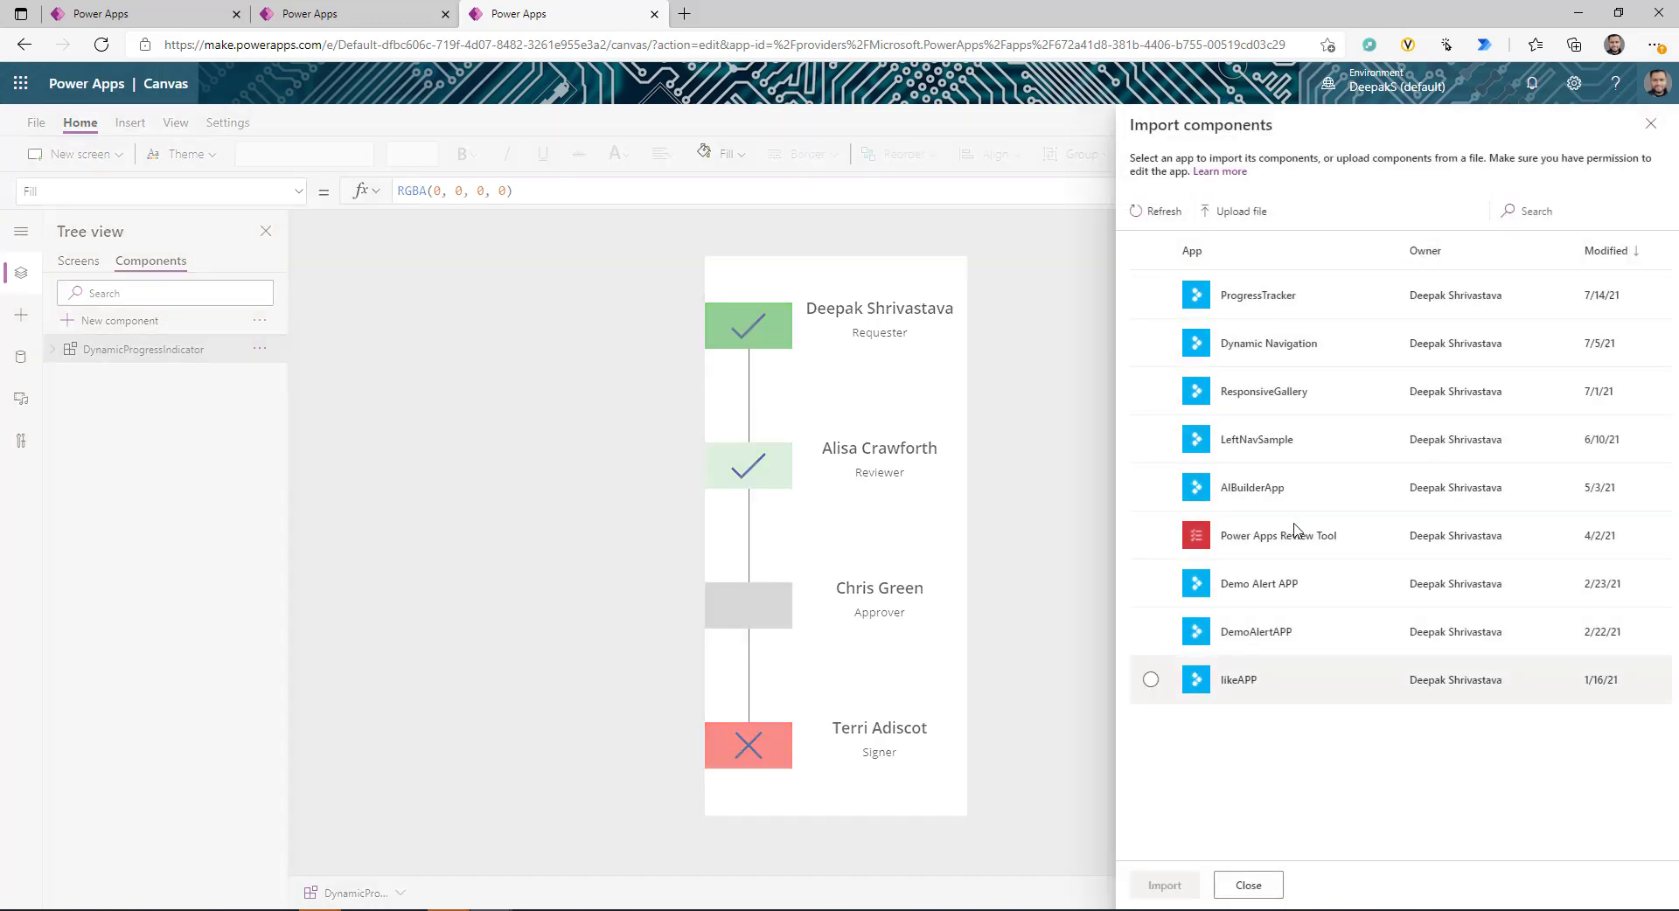
click(1234, 220)
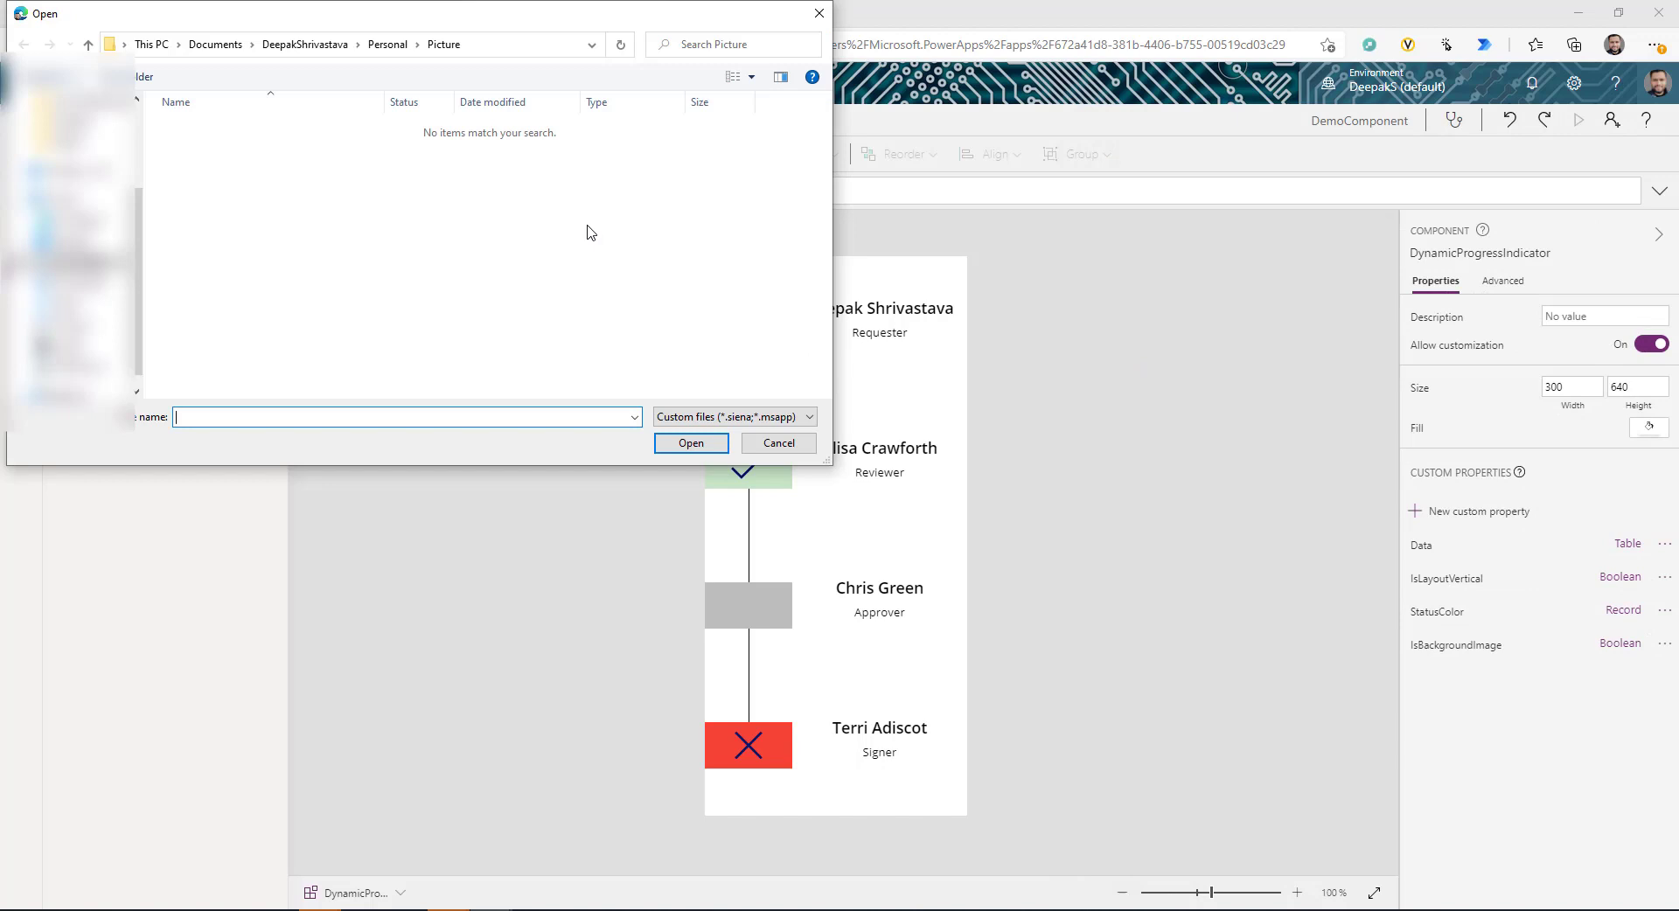
click(789, 443)
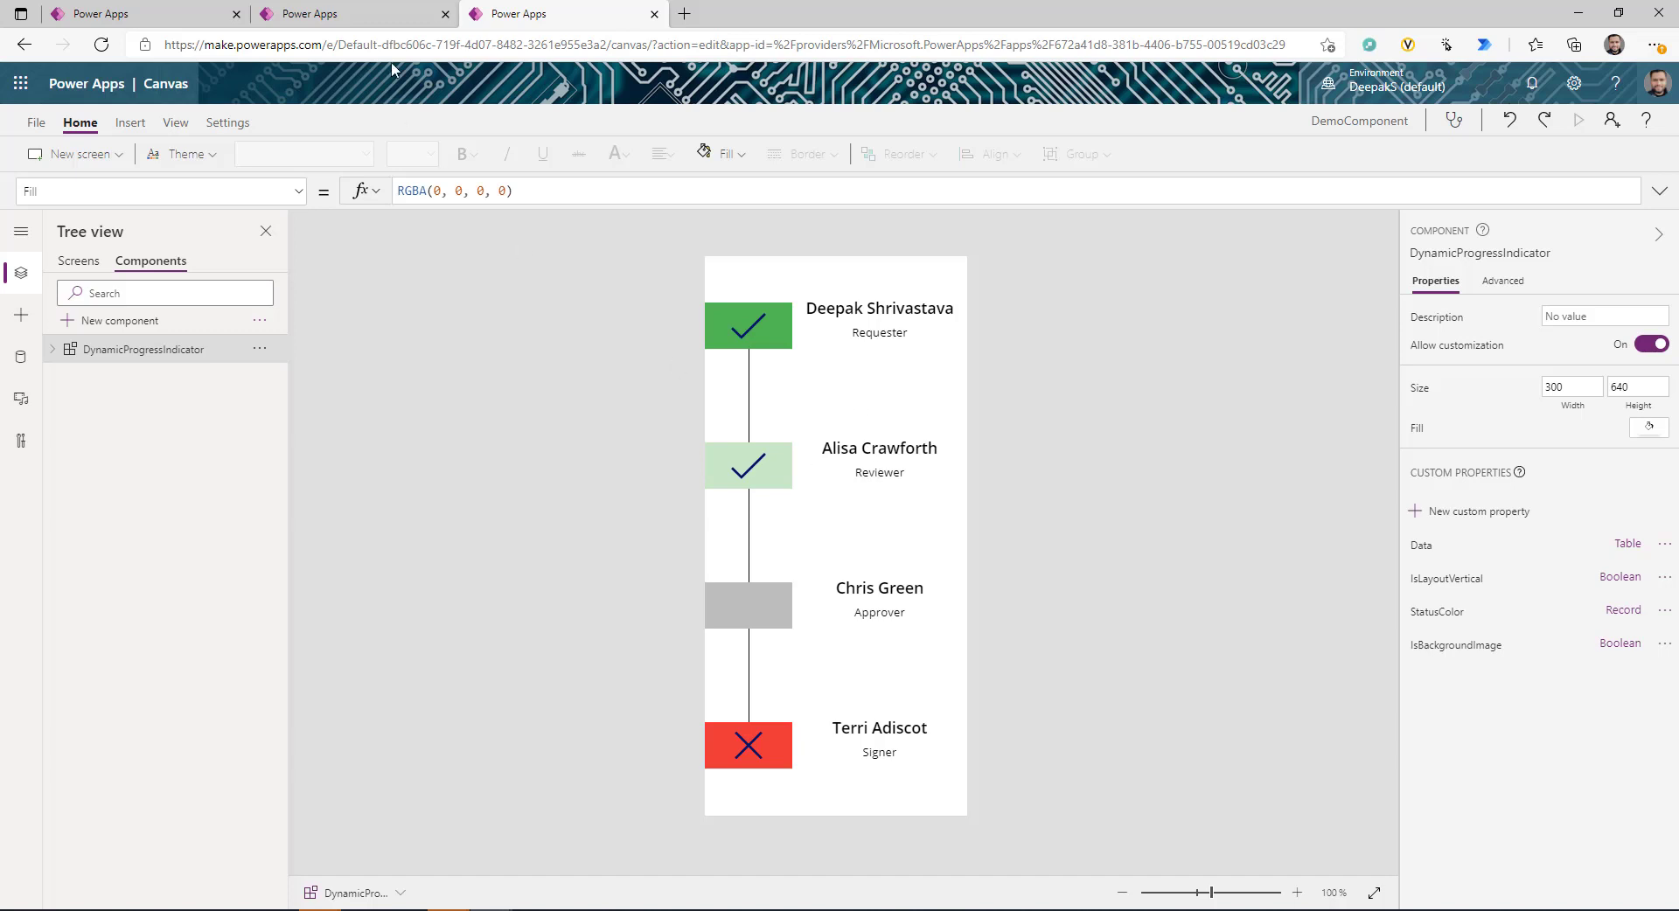
- Switch to Component APP- Progress Indicator and examine the Data property of the progress indicator component on Screen2
click(359, 7)
click(96, 13)
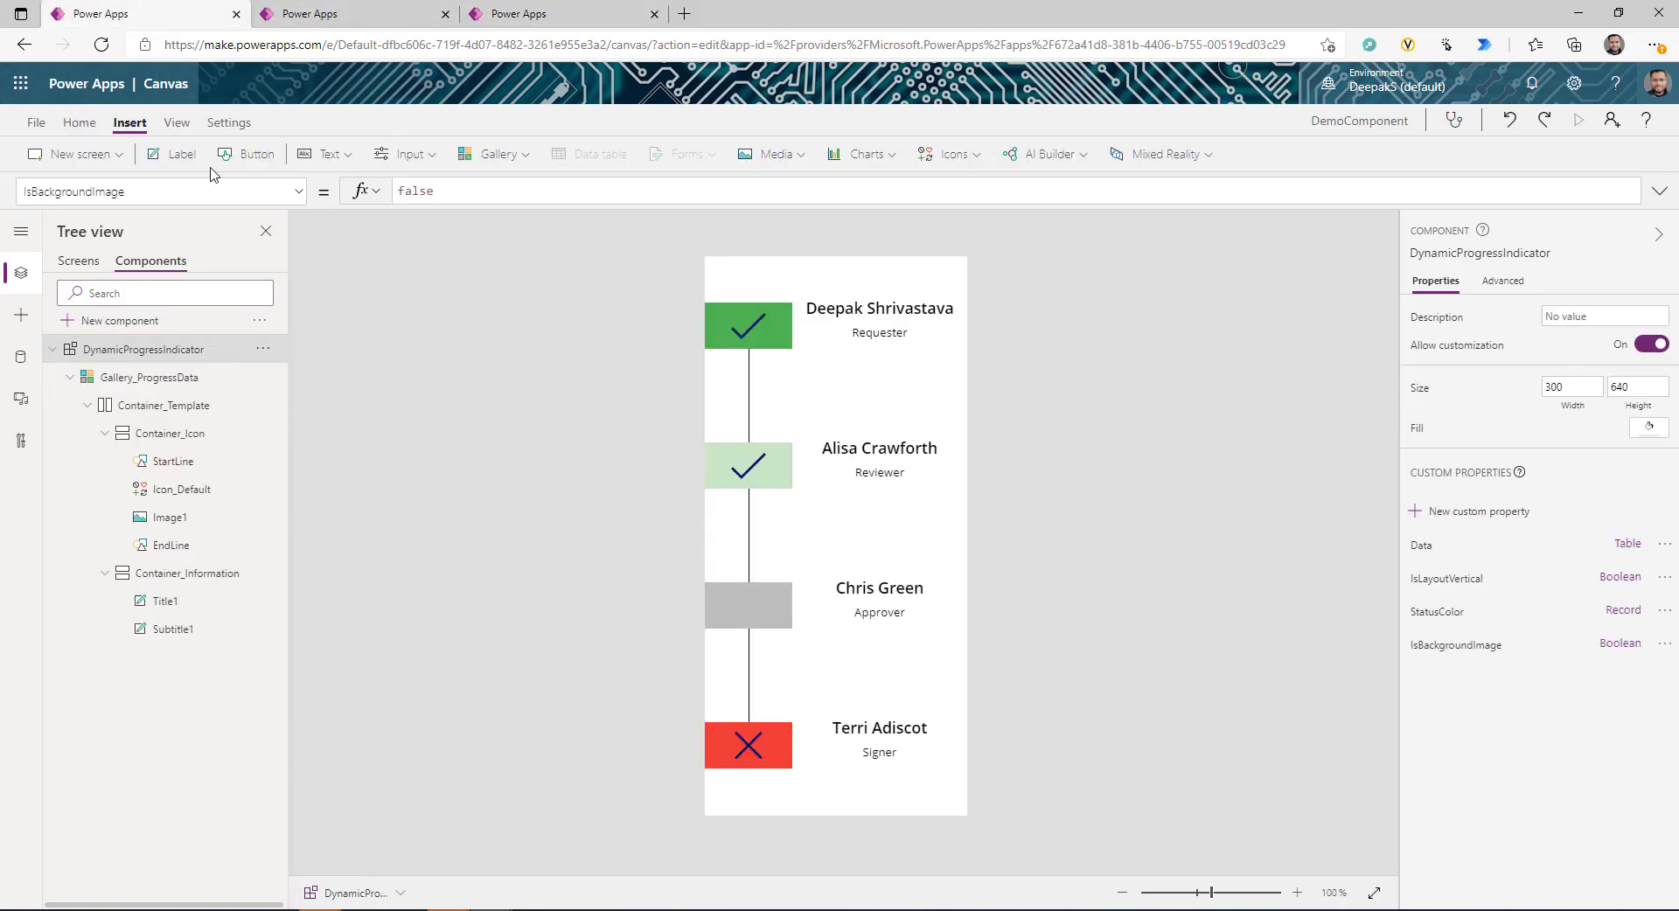
click(359, 9)
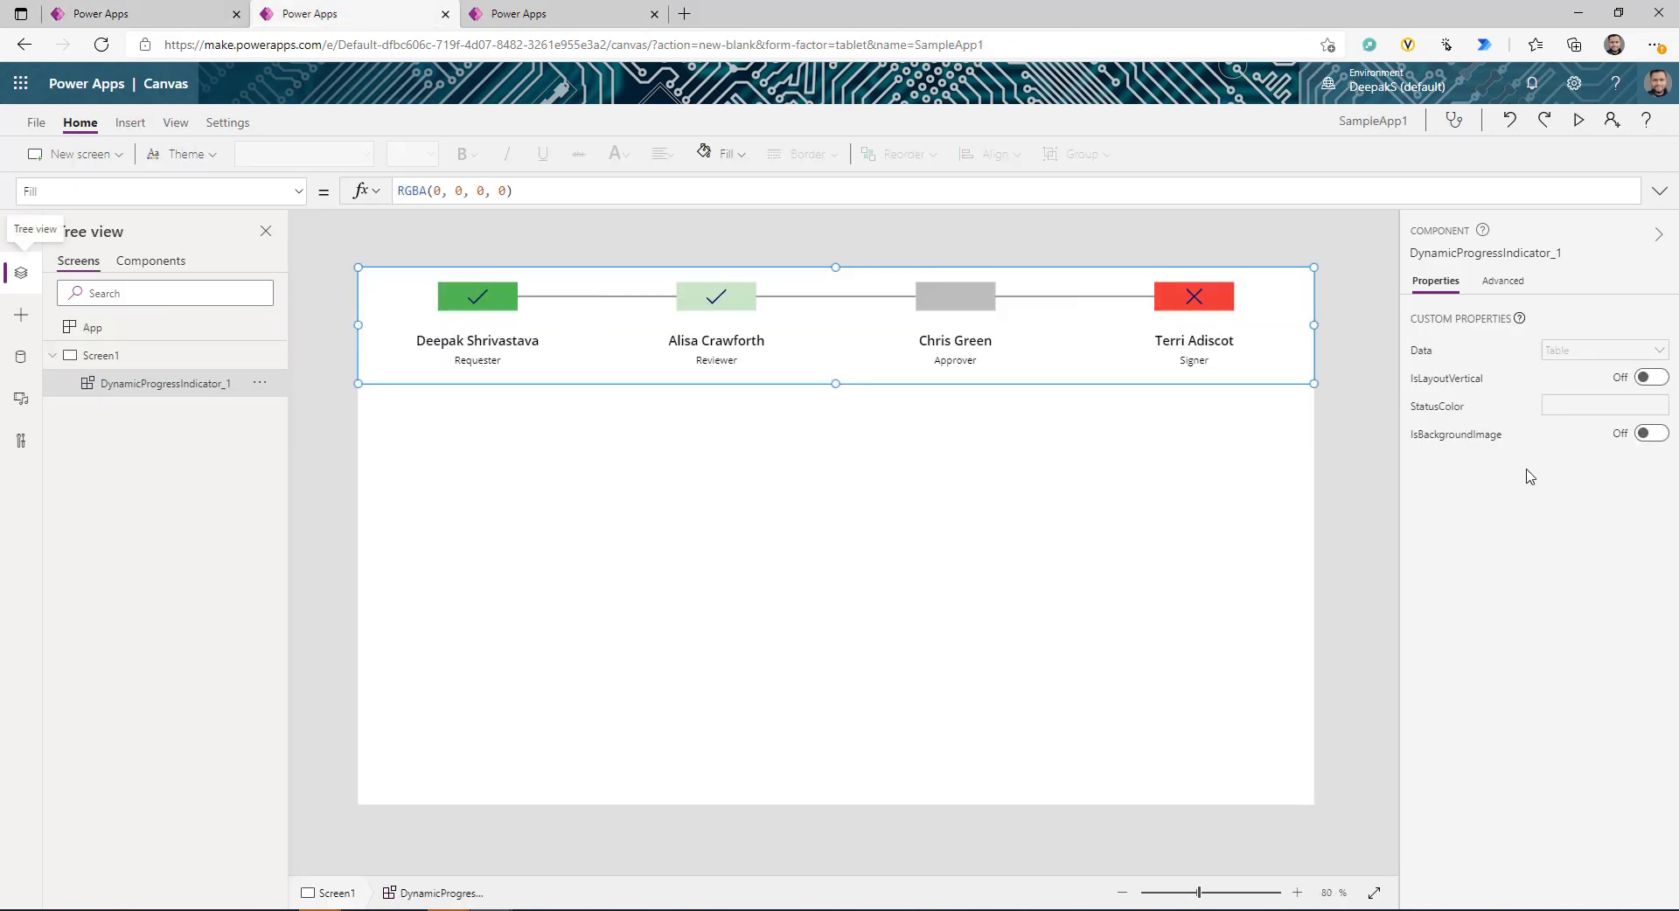
key(ctrl+Tab)
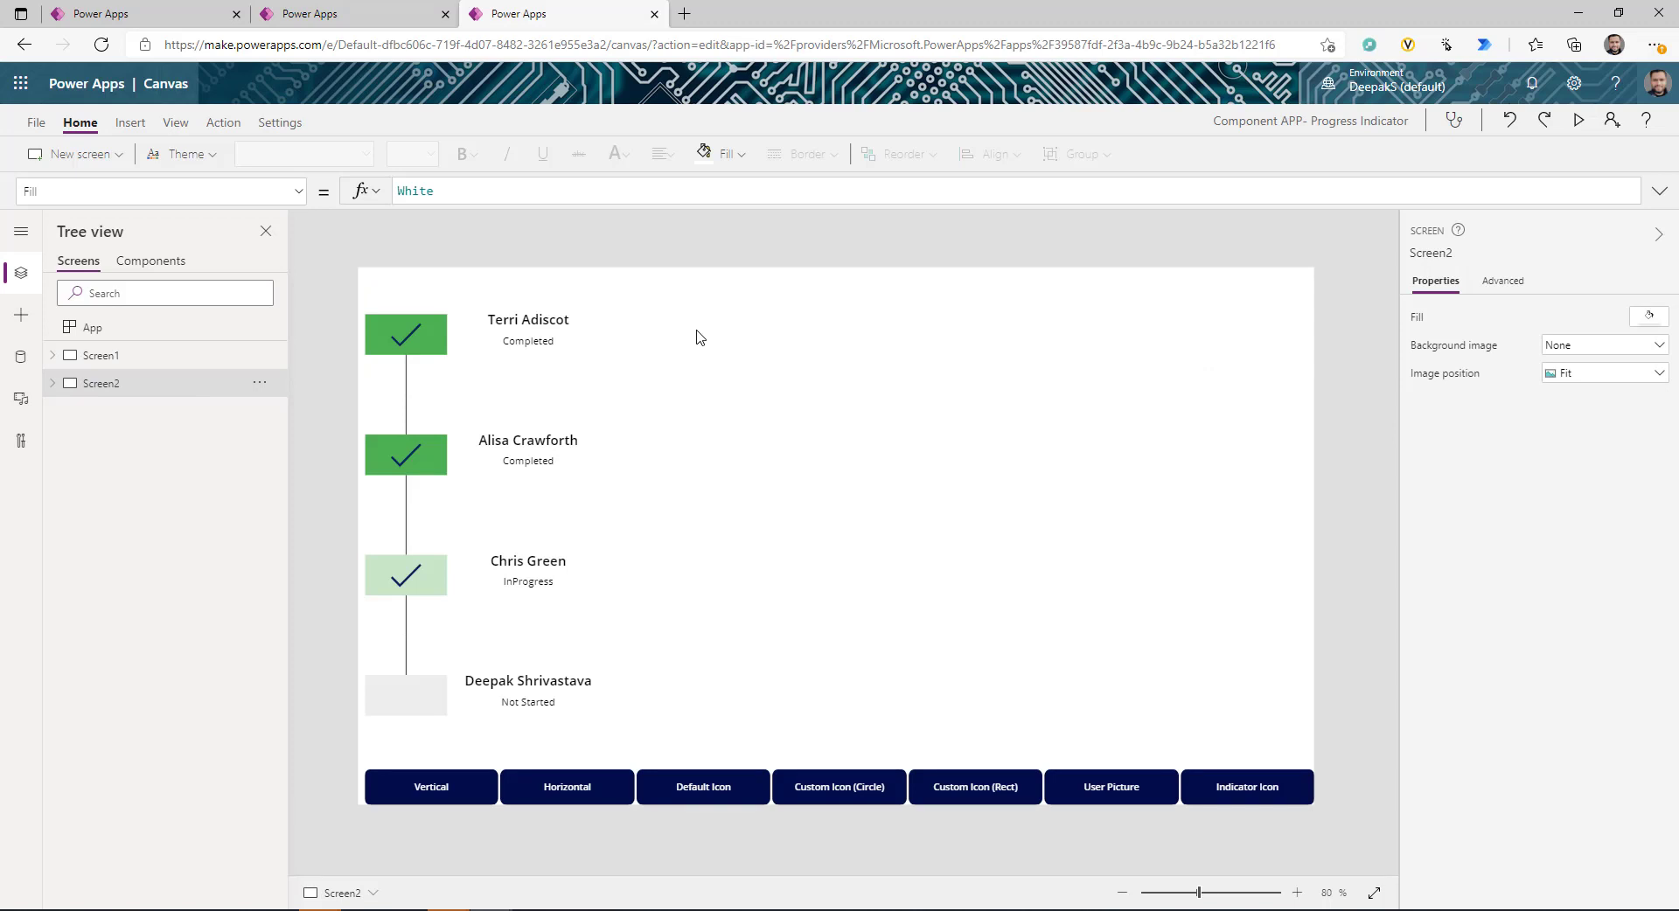
click(537, 450)
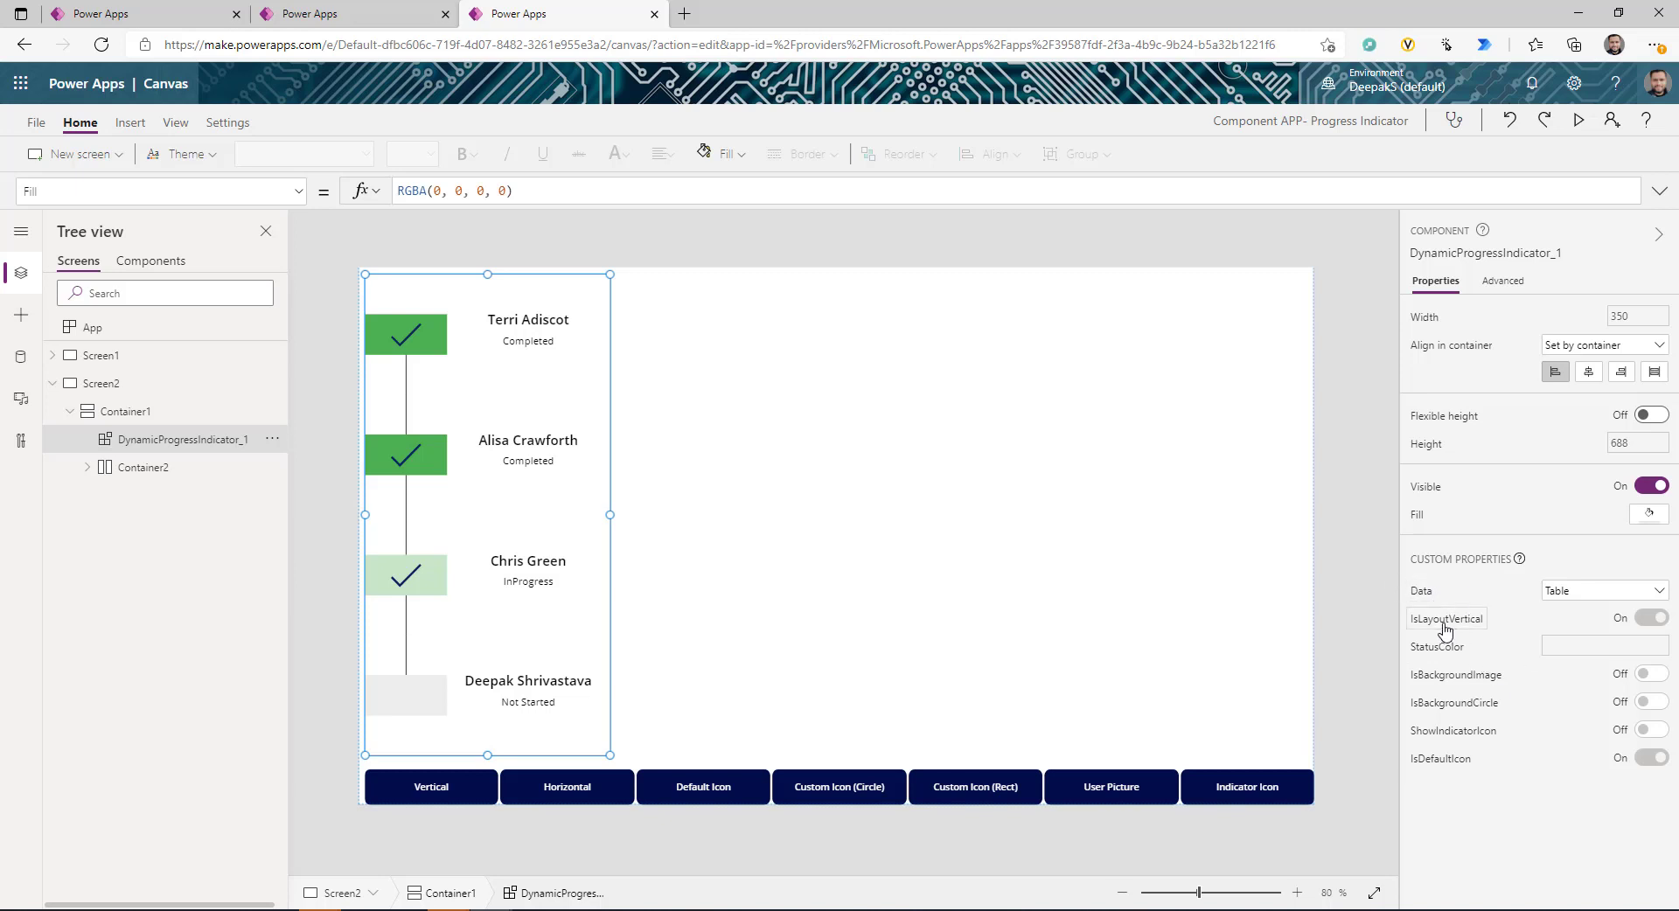
click(1419, 594)
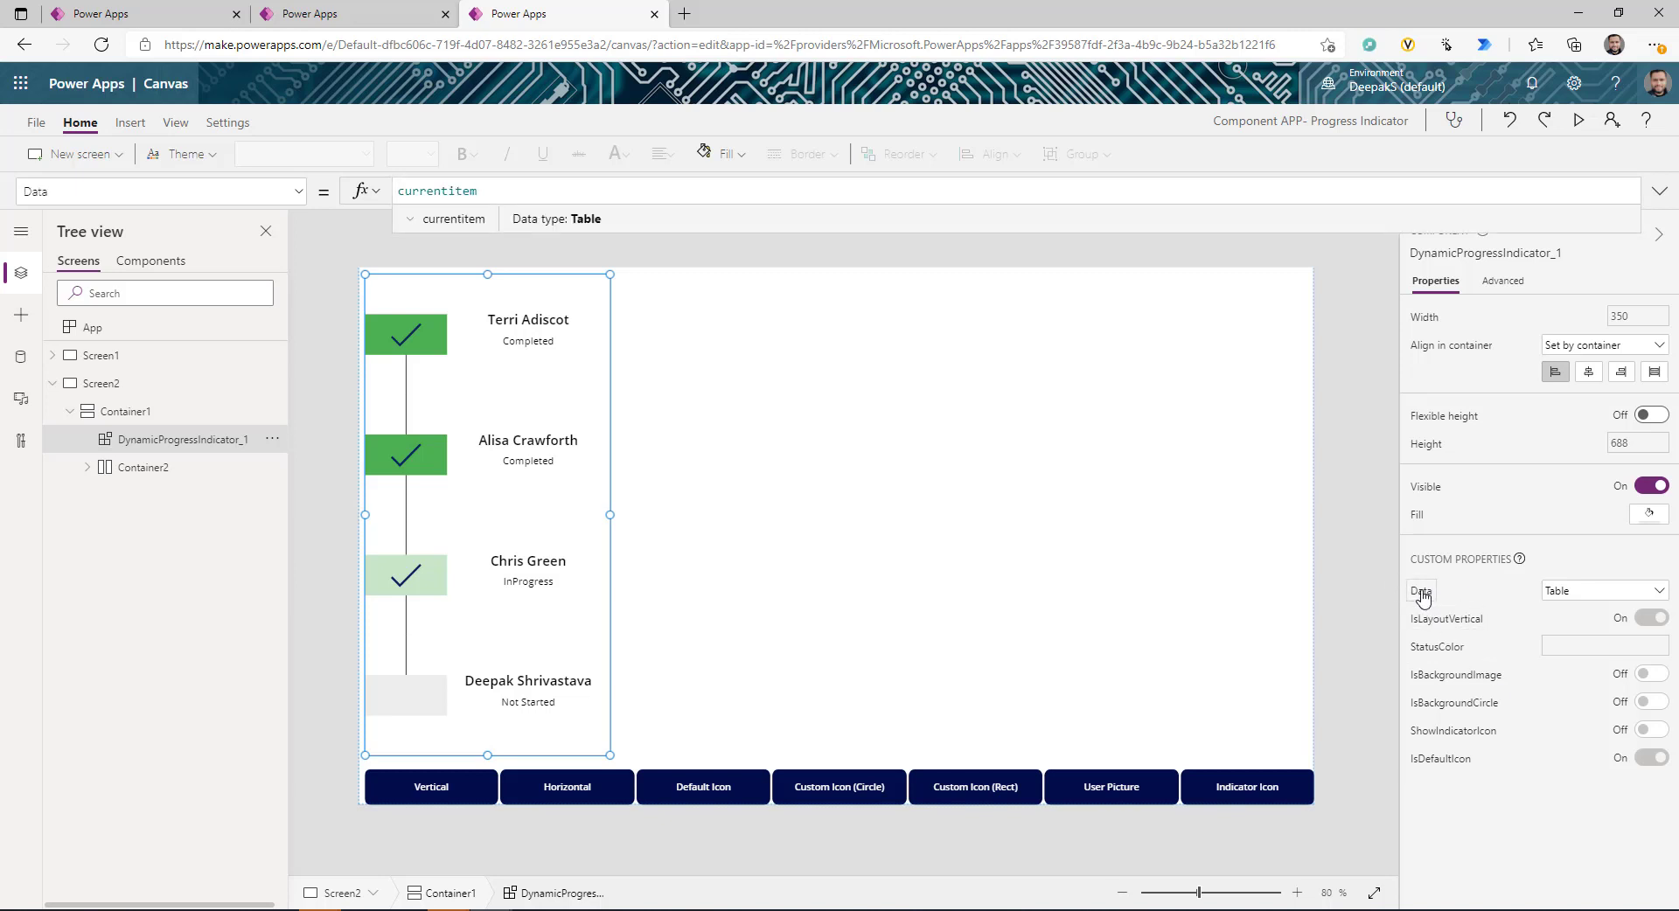
double_click(440, 190)
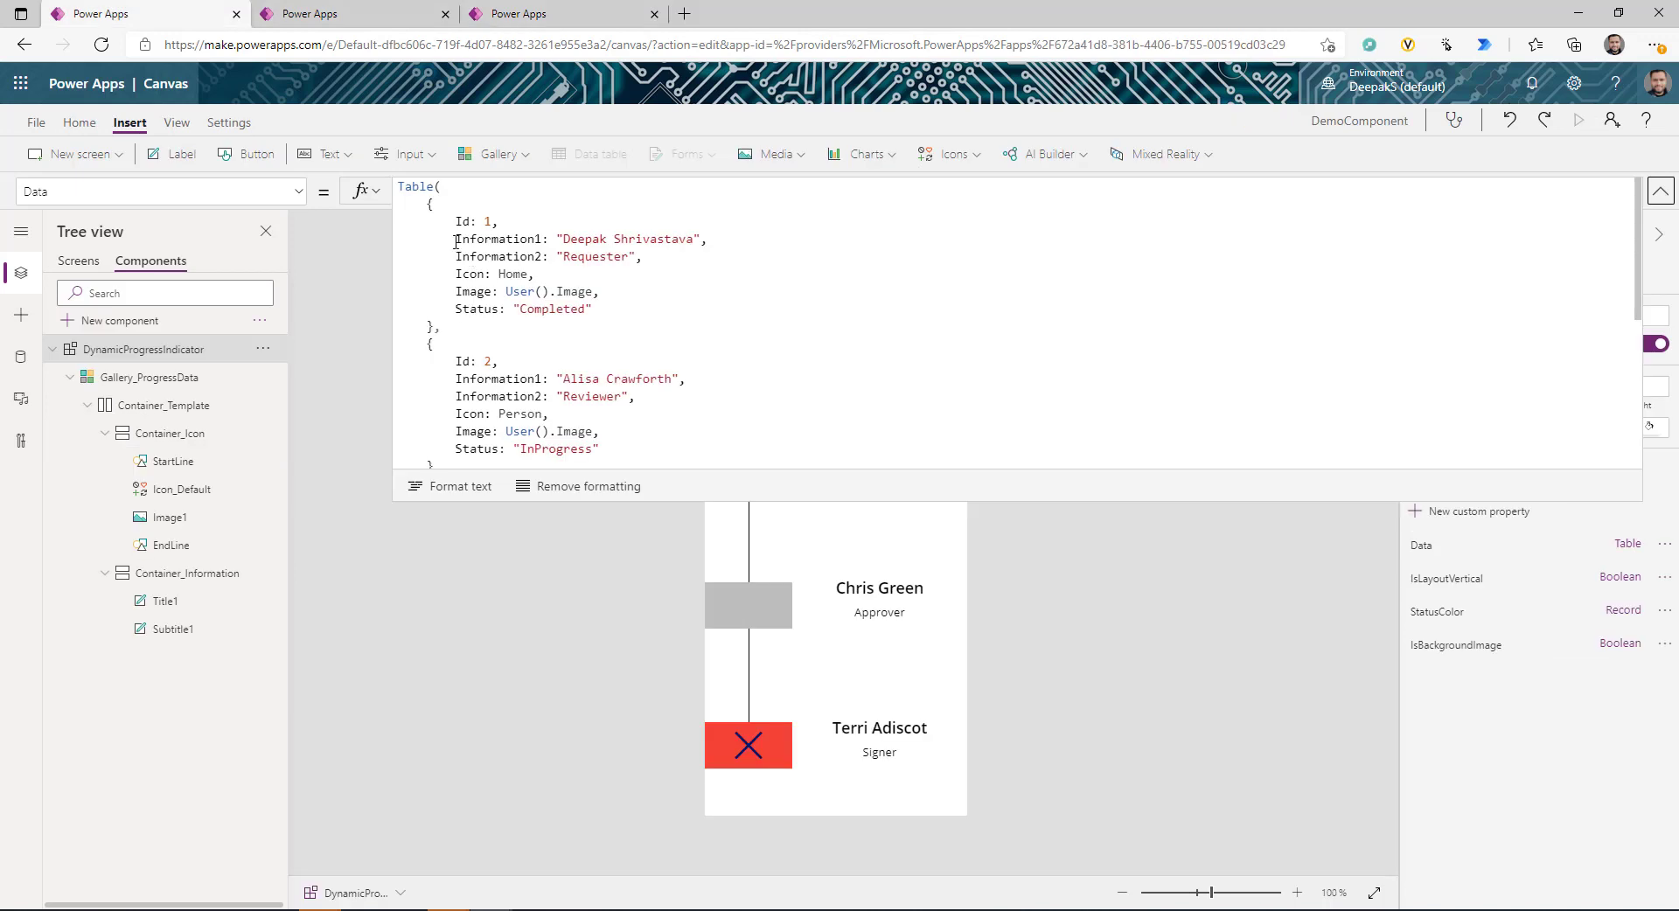
- Examine the record fields in the Data table formula of the DynamicProgressIndicator component in DemoComponent
mouse_move(429, 205)
mouse_down()
mouse_move(442, 310)
mouse_move(411, 464)
mouse_move(503, 342)
mouse_move(522, 175)
mouse_up()
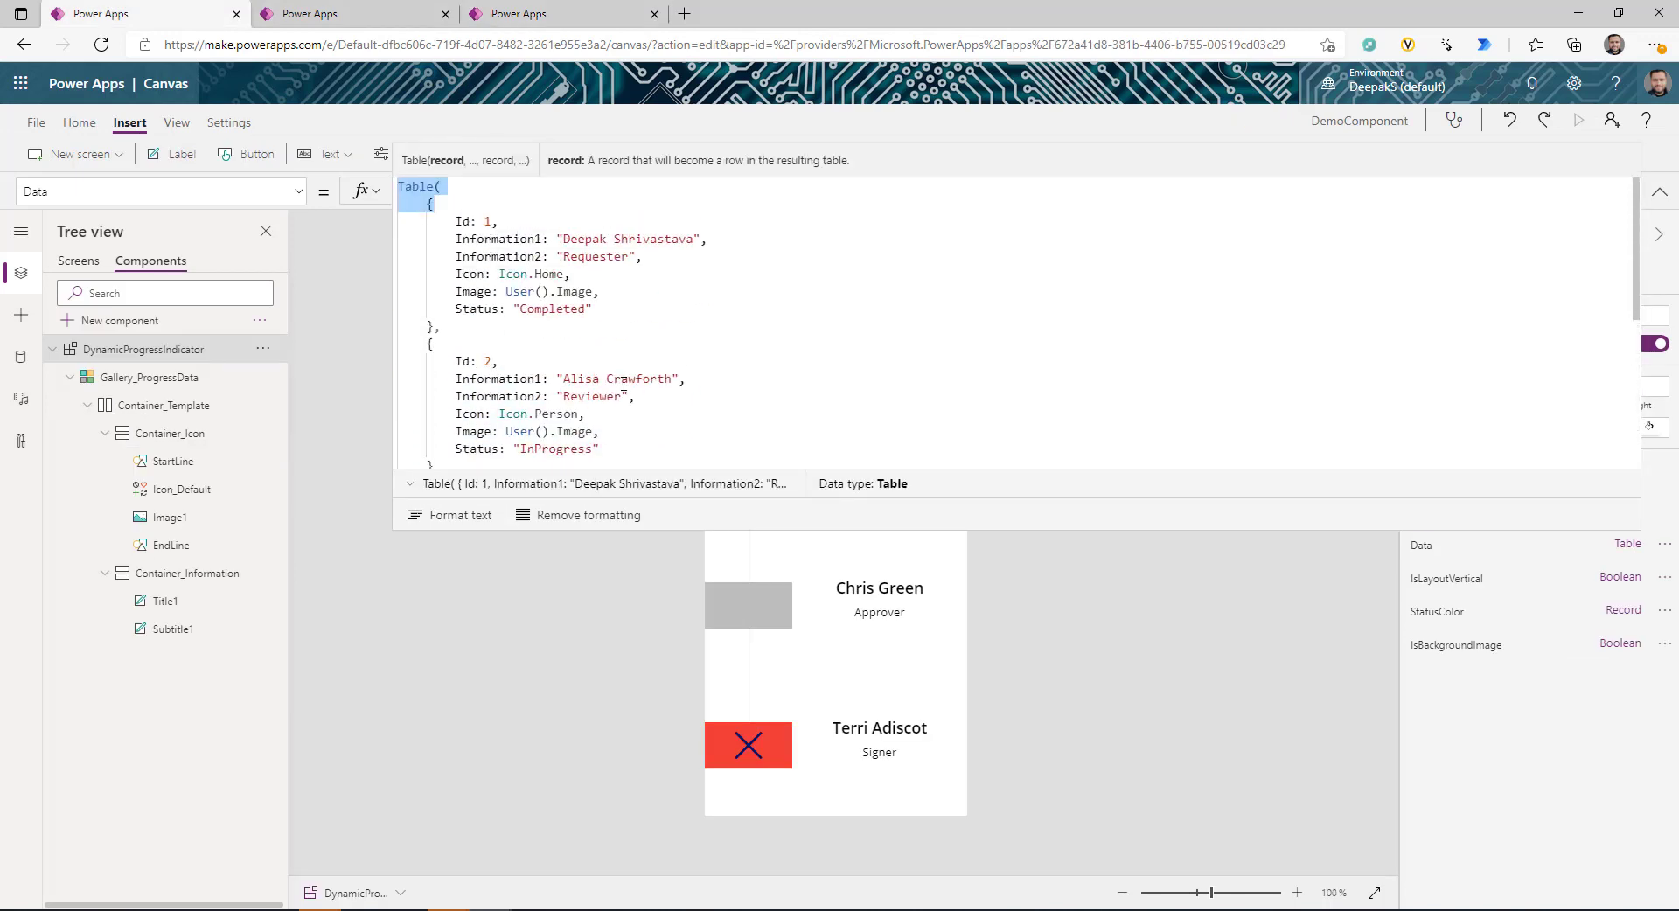
drag(446, 215, 602, 310)
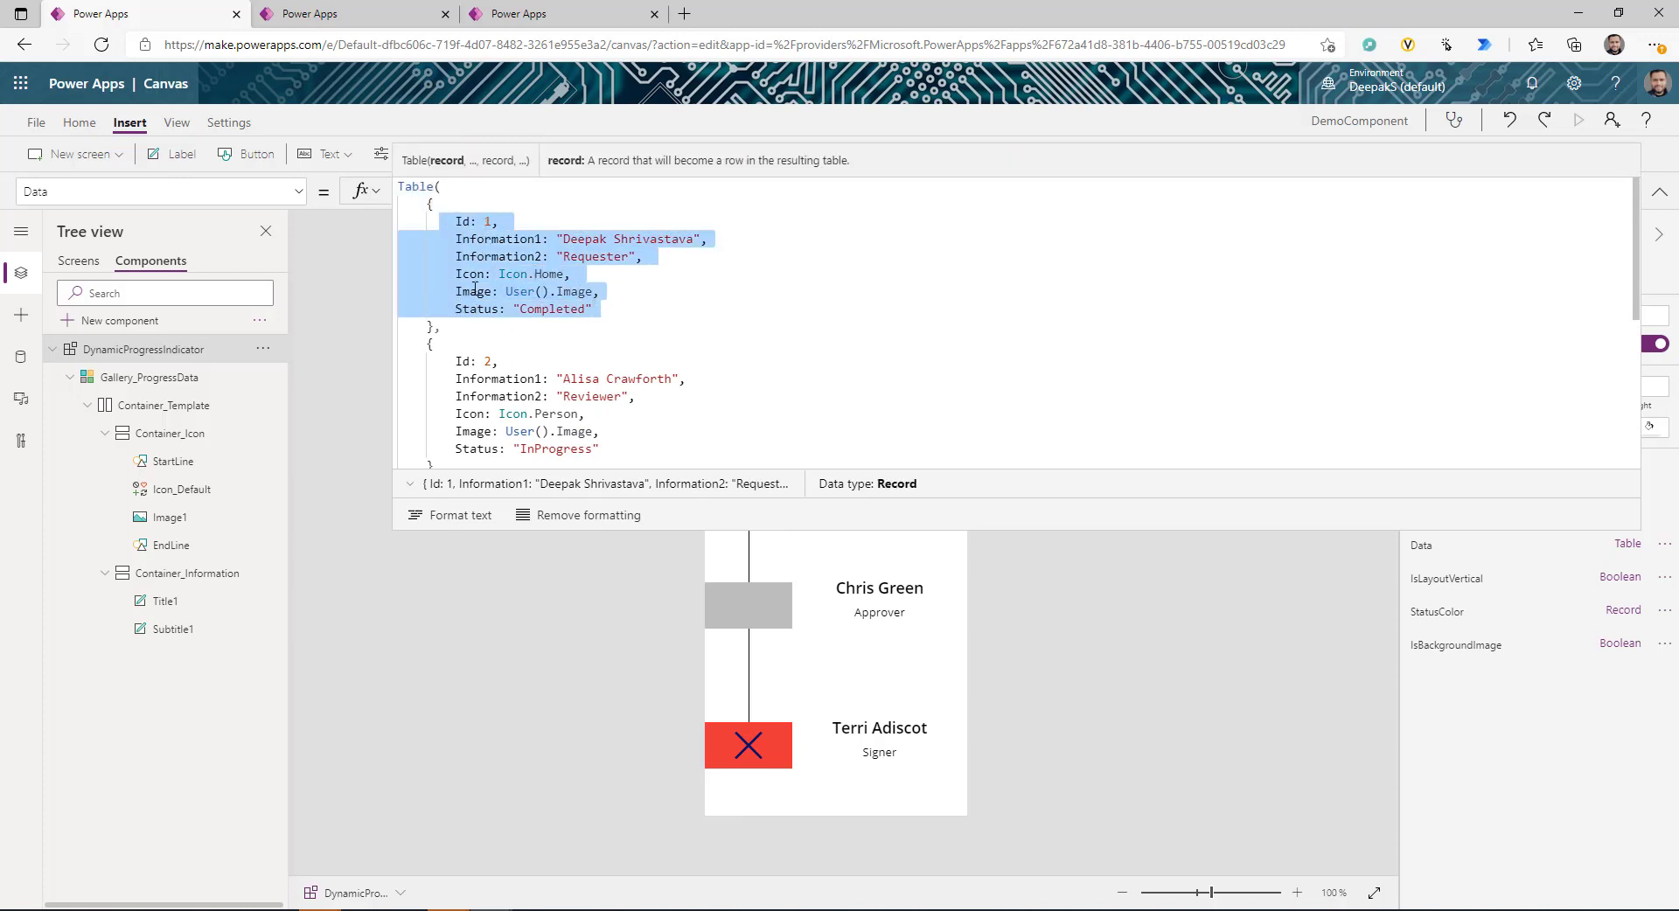
drag(404, 205, 434, 325)
click(1659, 192)
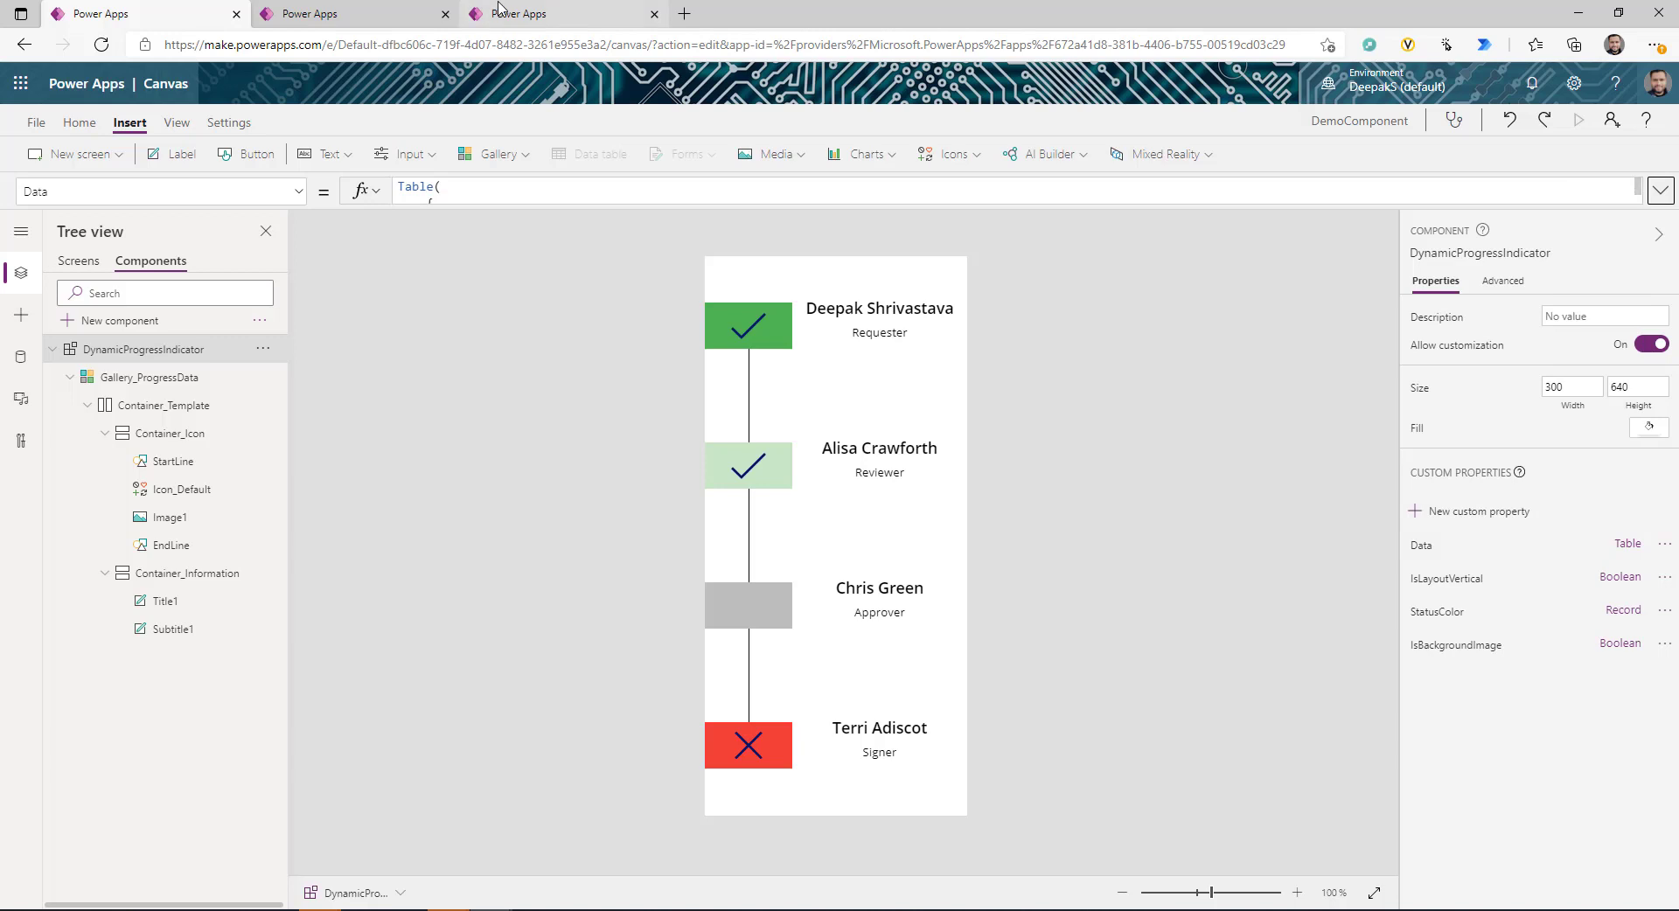
- Return to Component APP- Progress Indicator and examine how Gallery1's OnSelect formula on Screen1 fills the currentitem collection
click(525, 14)
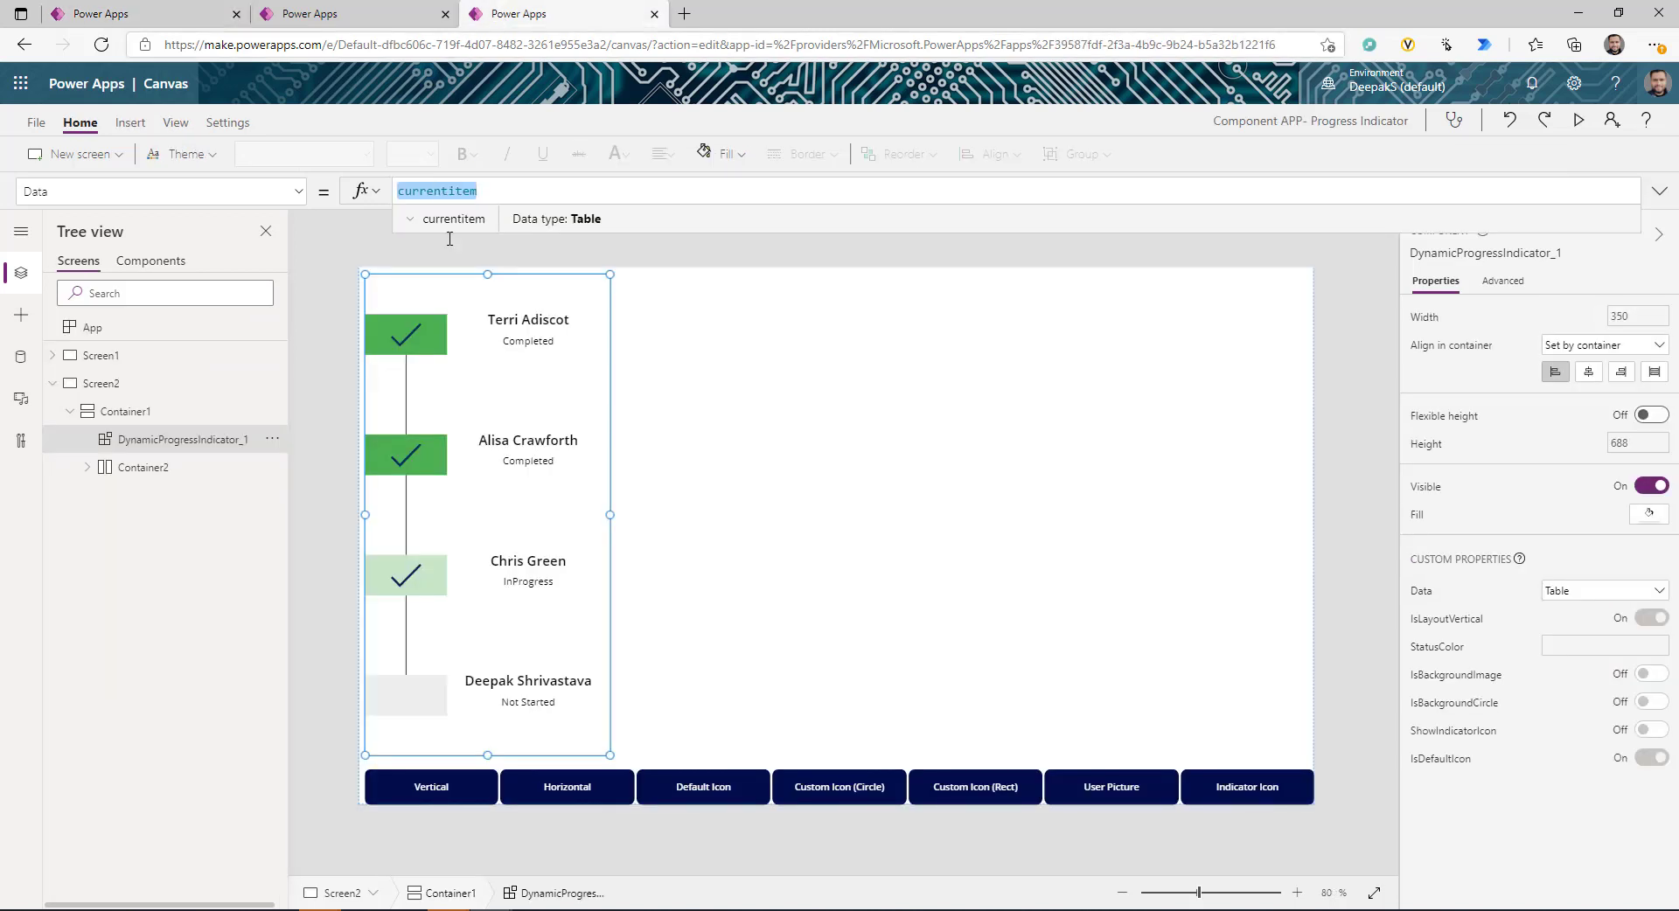
click(99, 357)
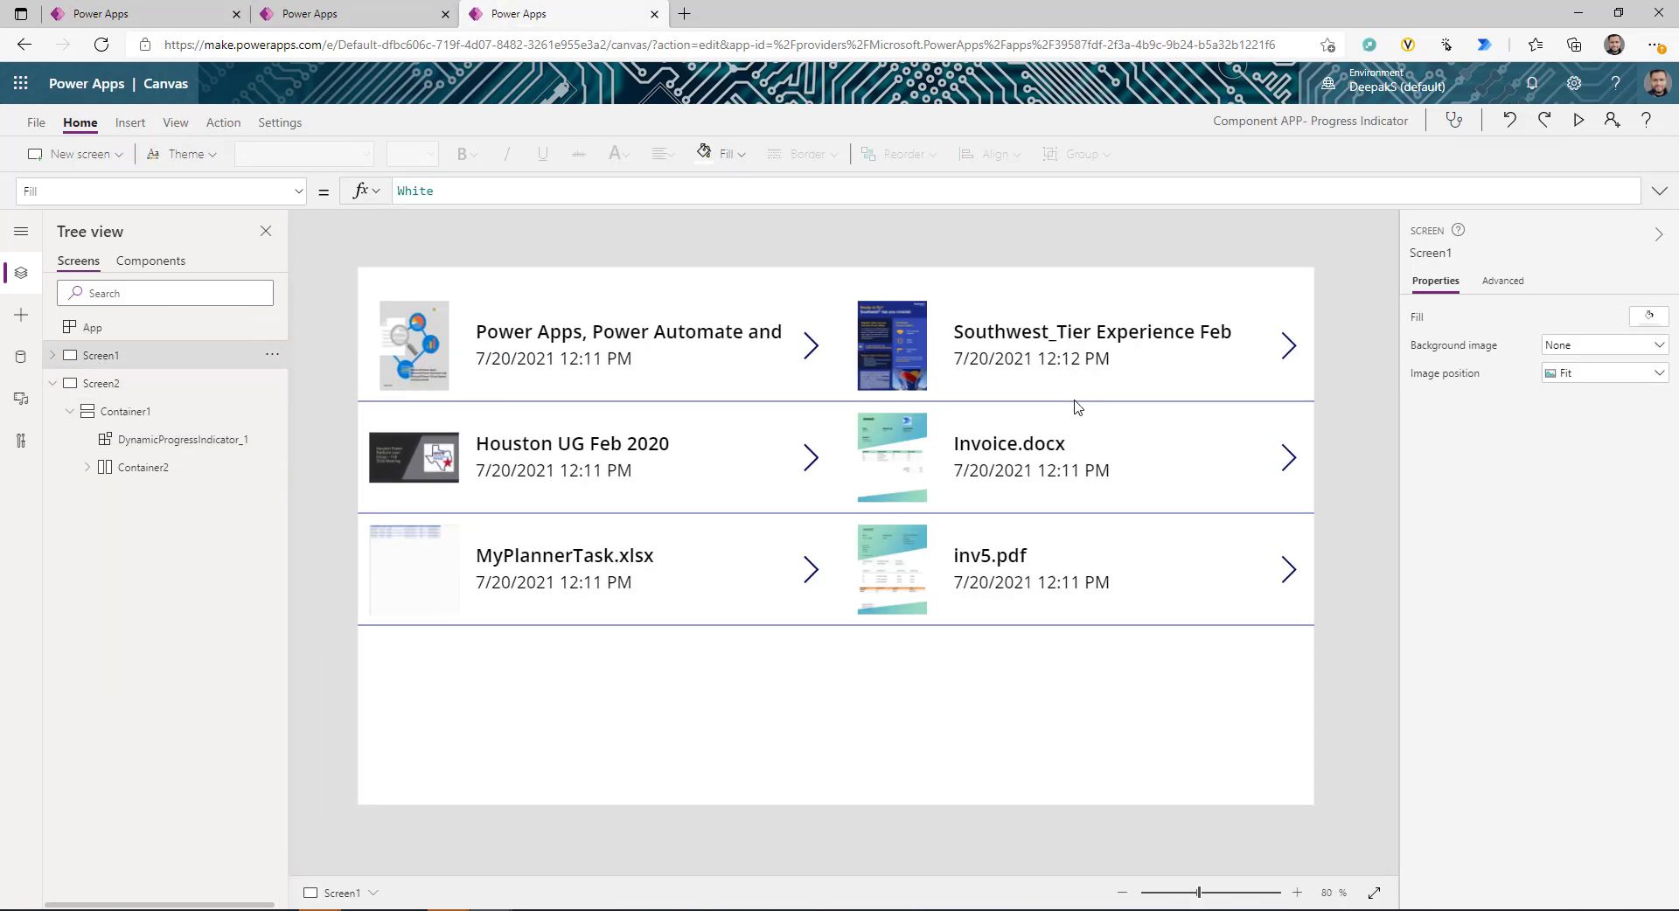
click(1228, 387)
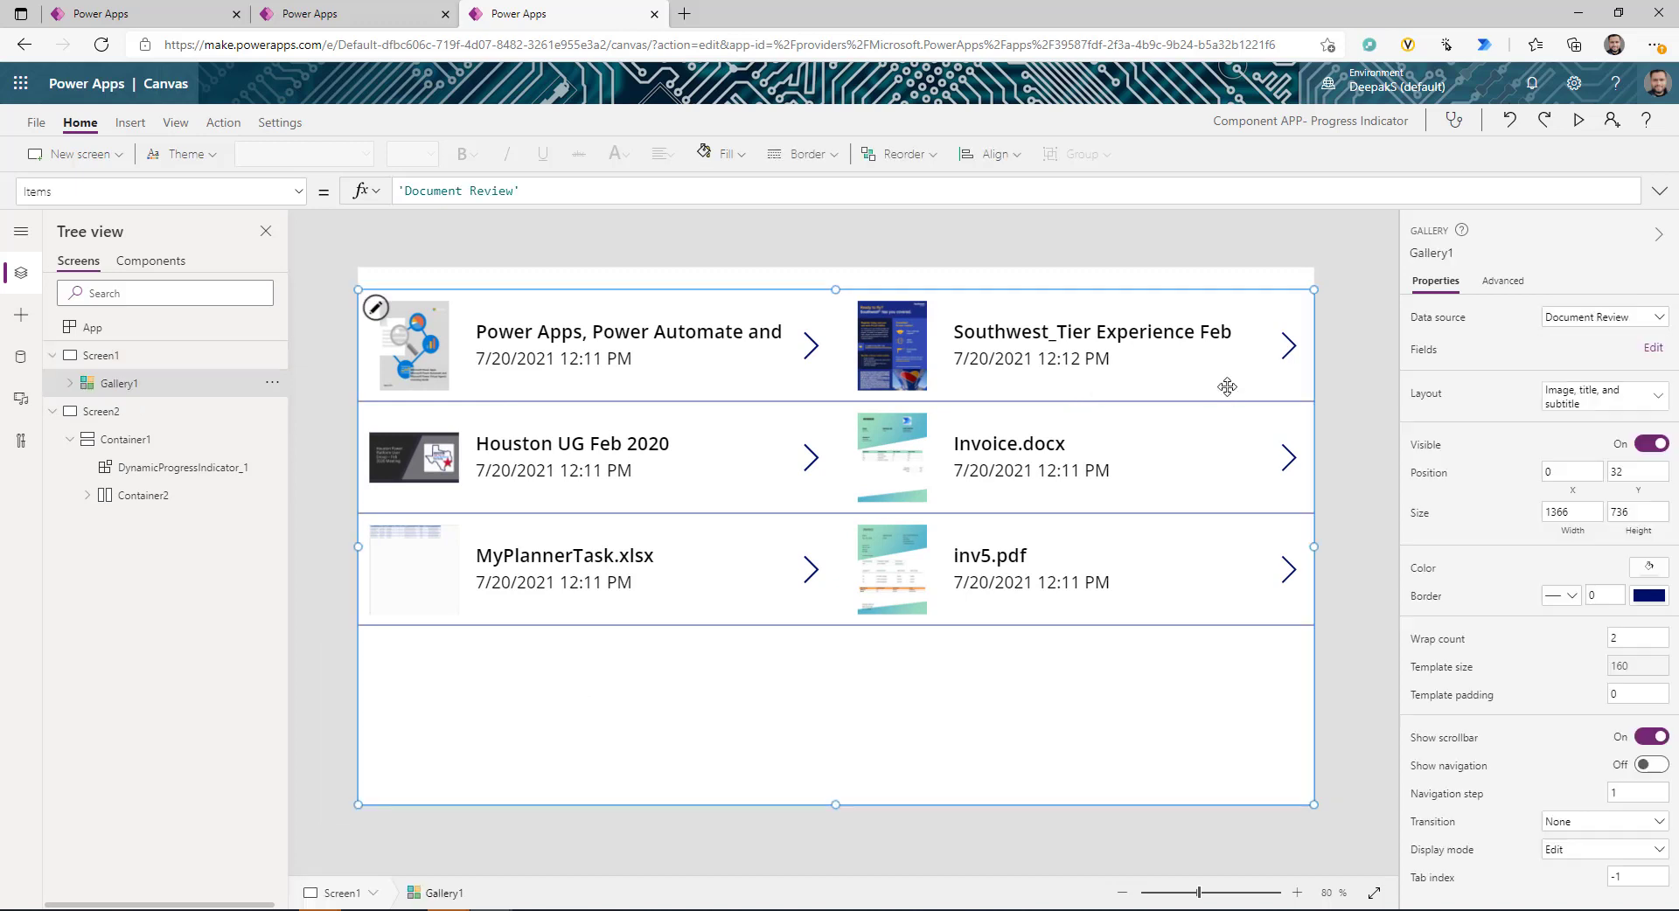
click(299, 191)
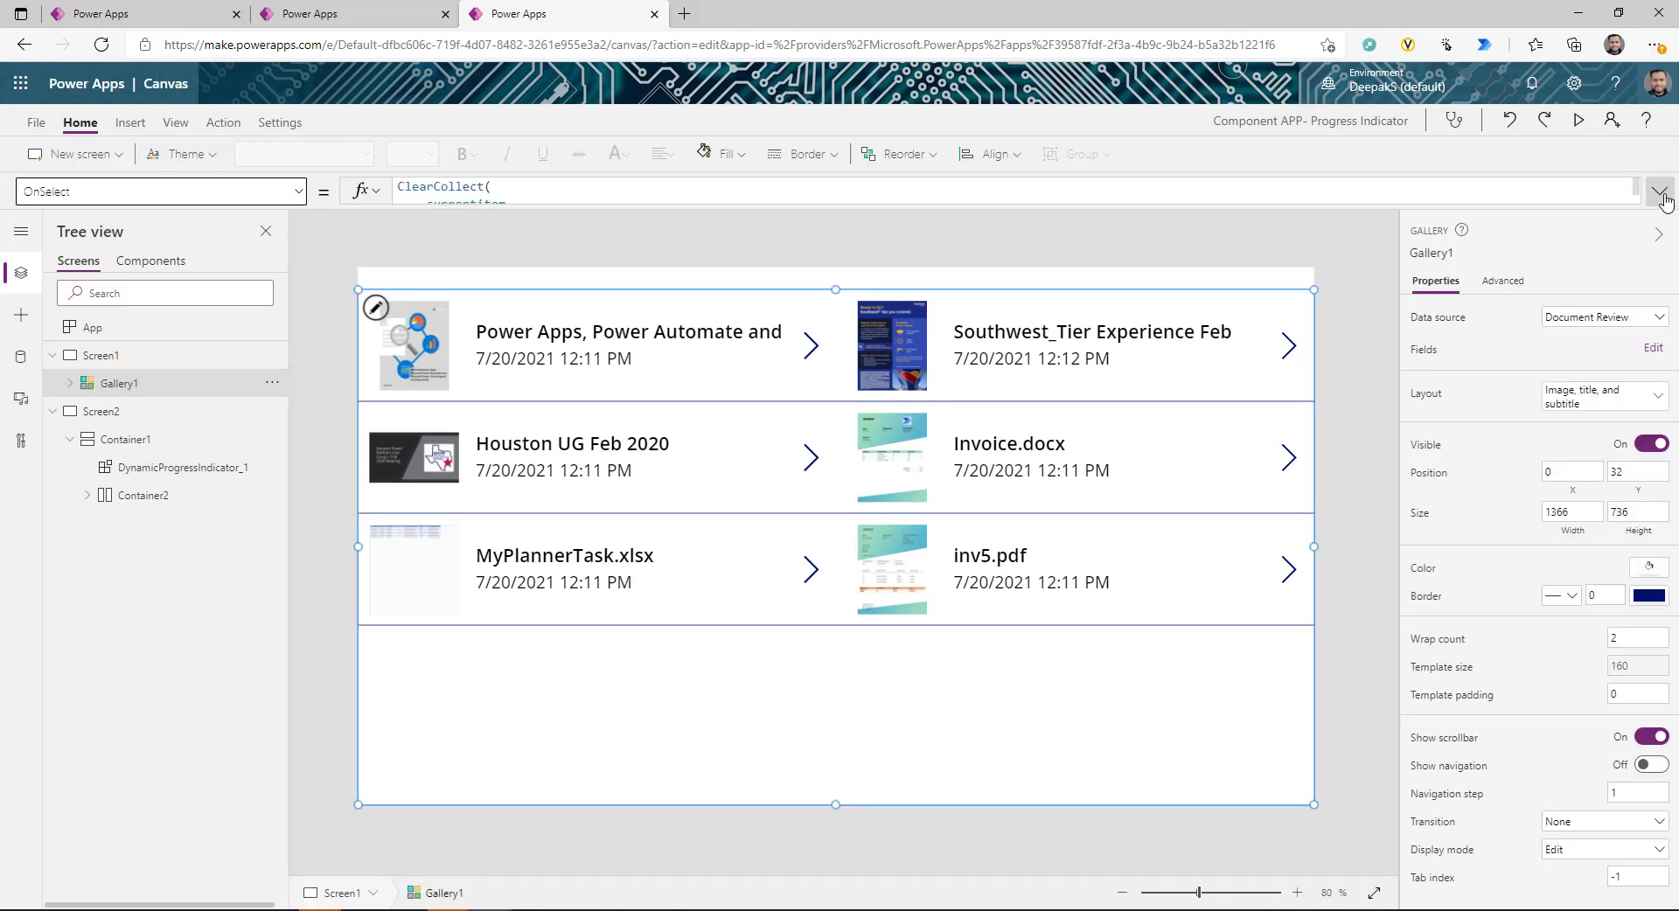
click(1659, 191)
drag(559, 341, 515, 790)
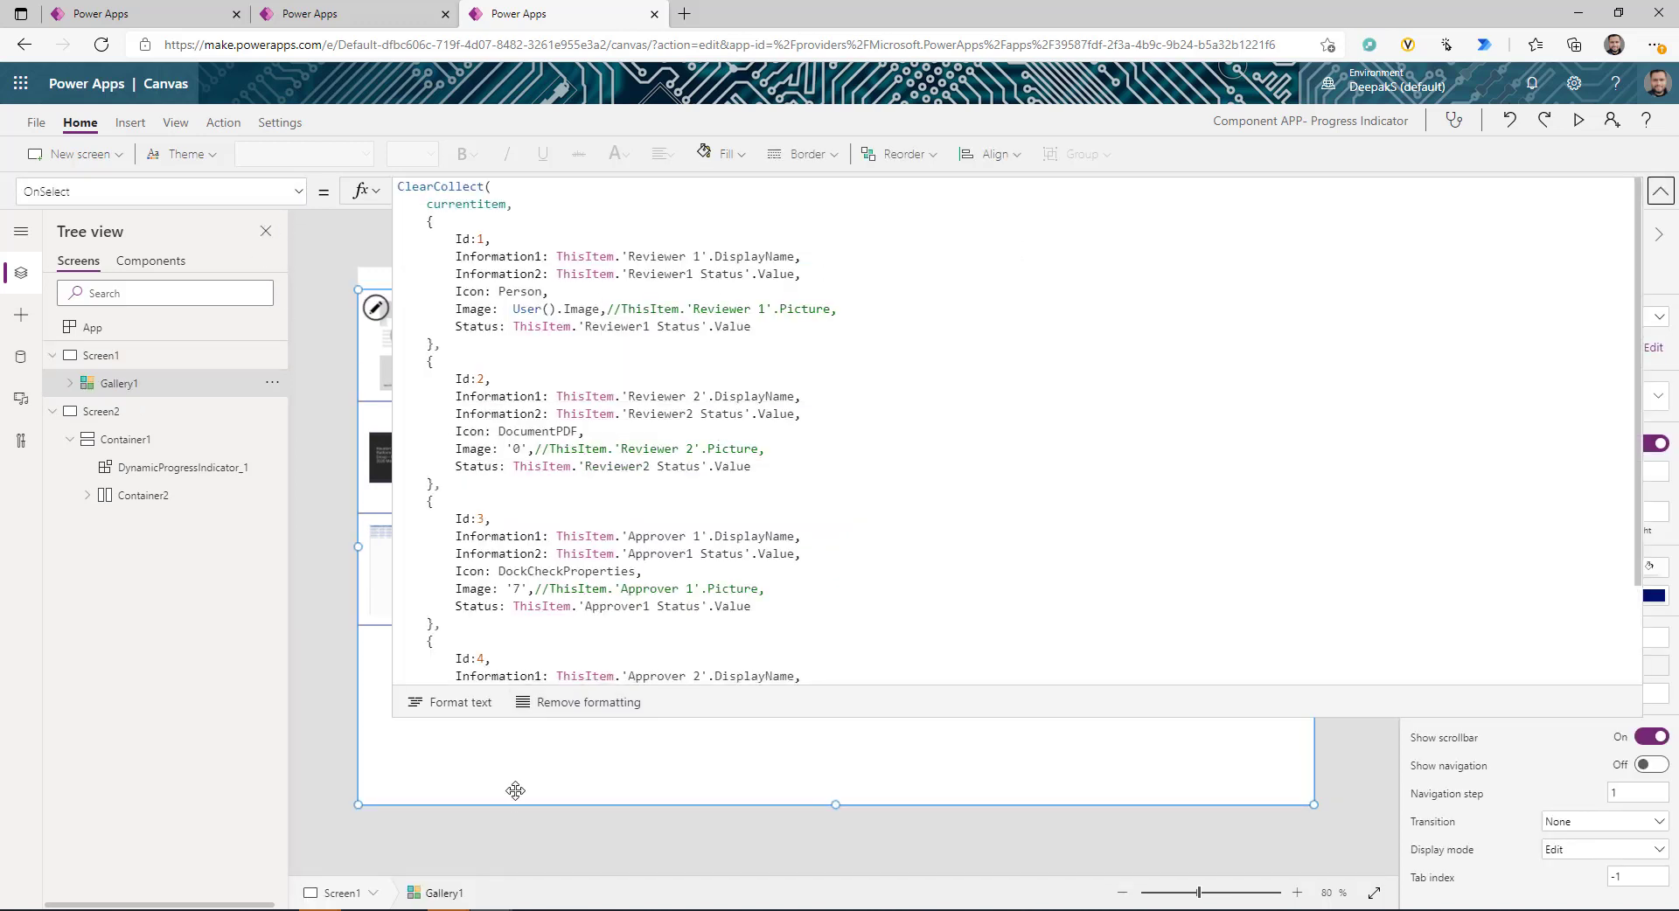
double_click(480, 204)
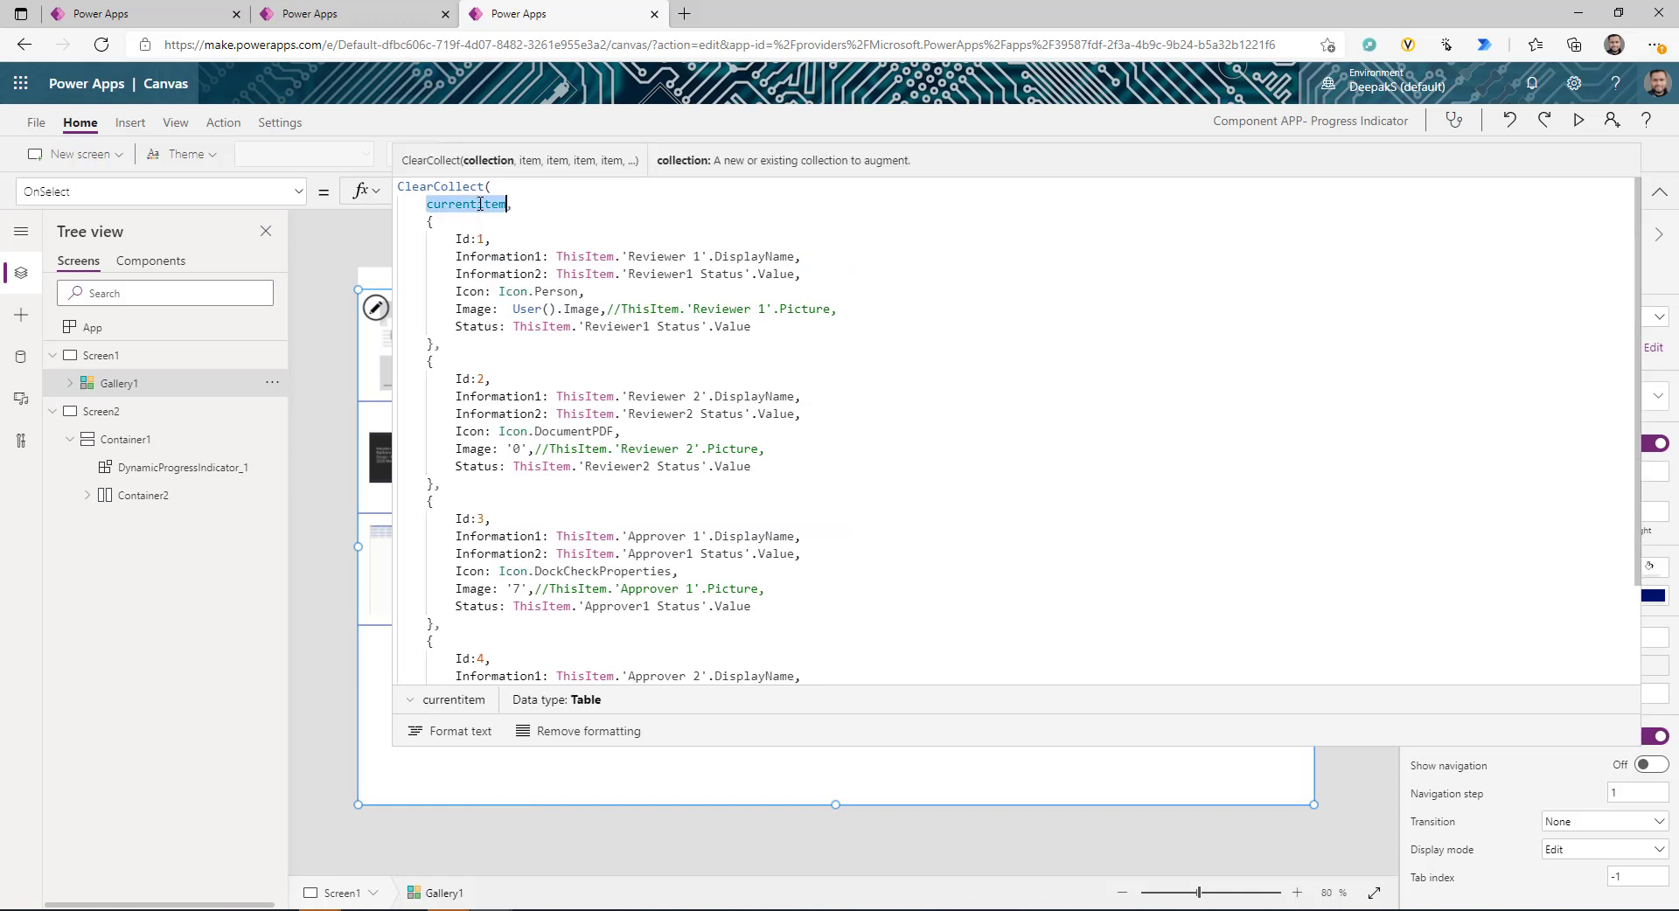
drag(456, 243, 750, 330)
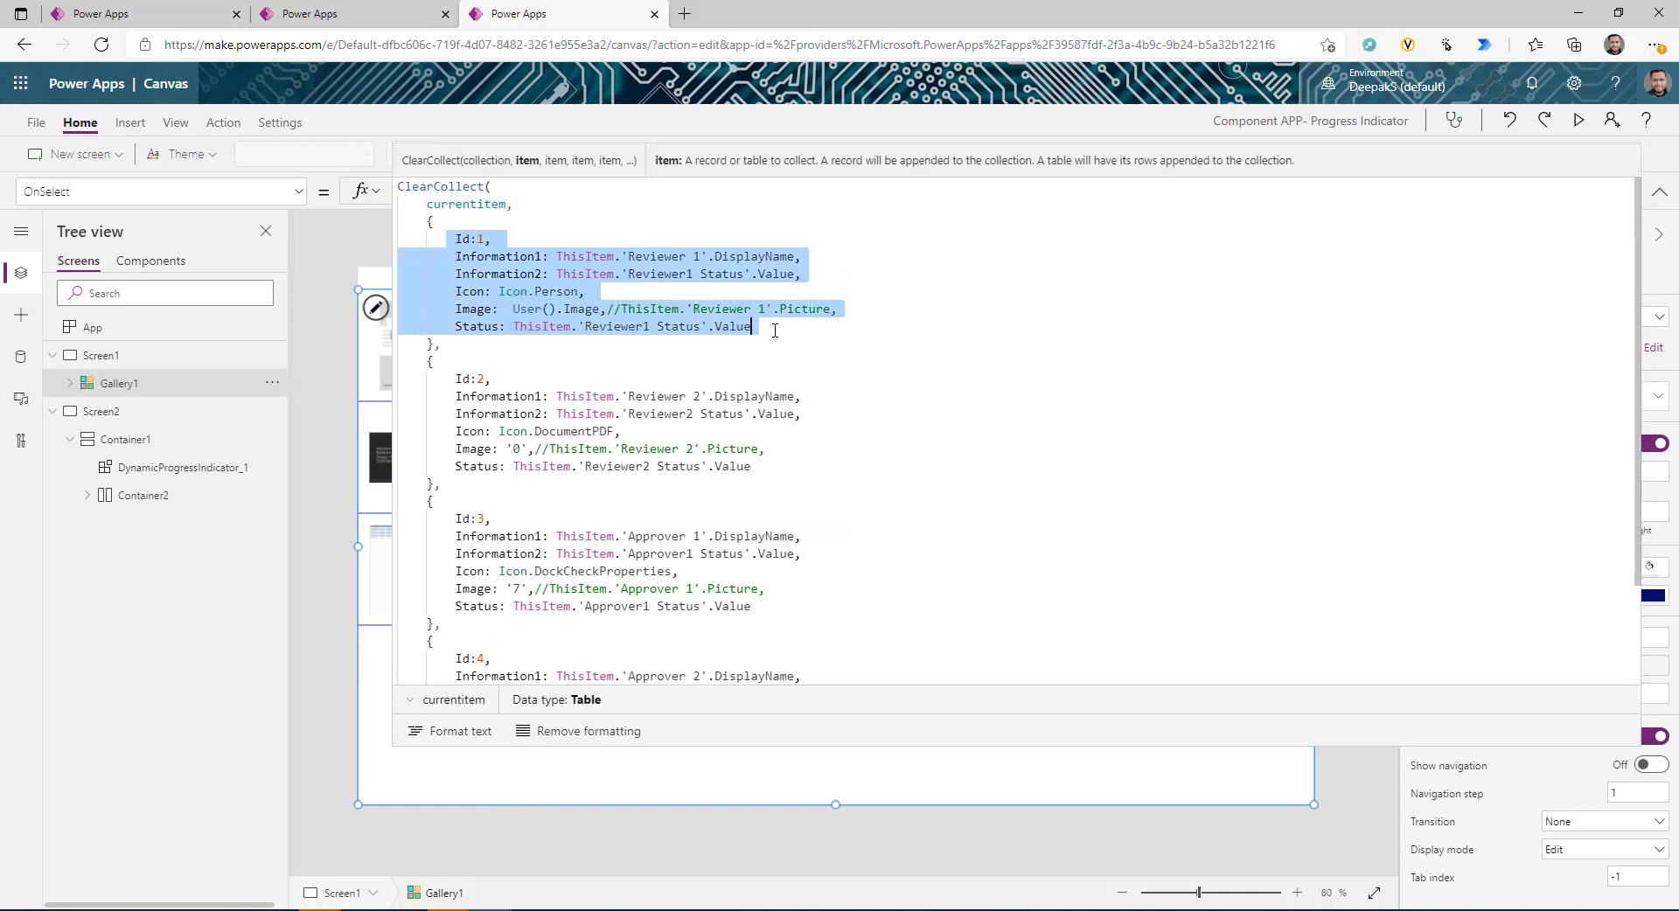
- Examine the Id, Information1, Information2, Icon, Image and Status fields of the first record in Gallery1's OnSelect formula, then collapse the formula
click(569, 325)
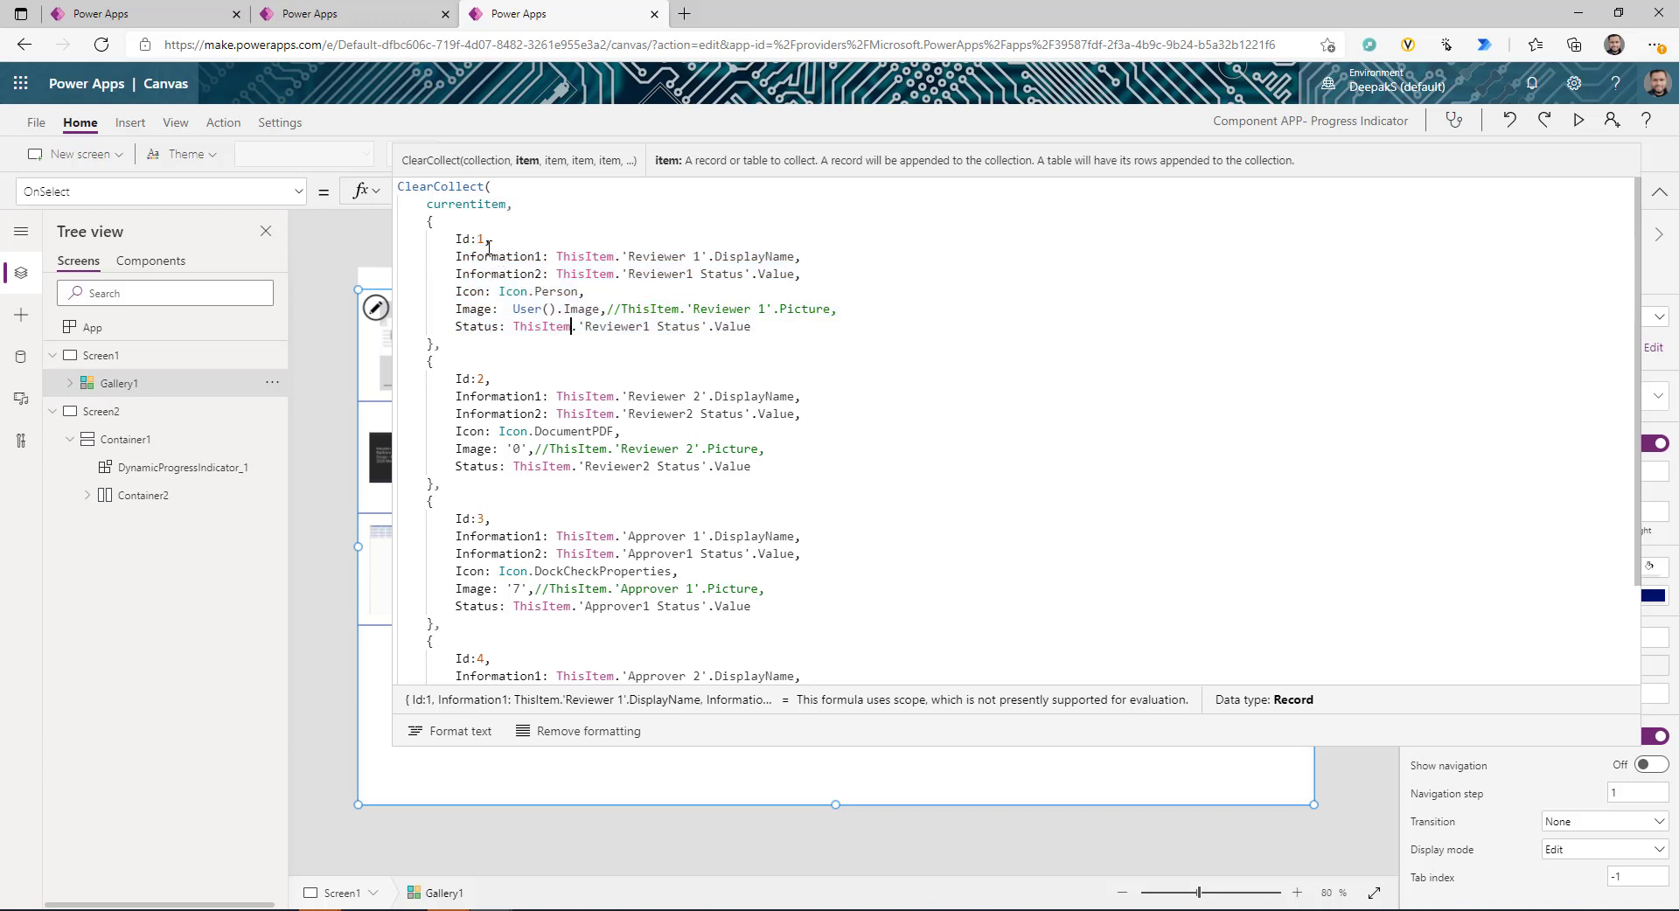
click(474, 240)
double_click(499, 256)
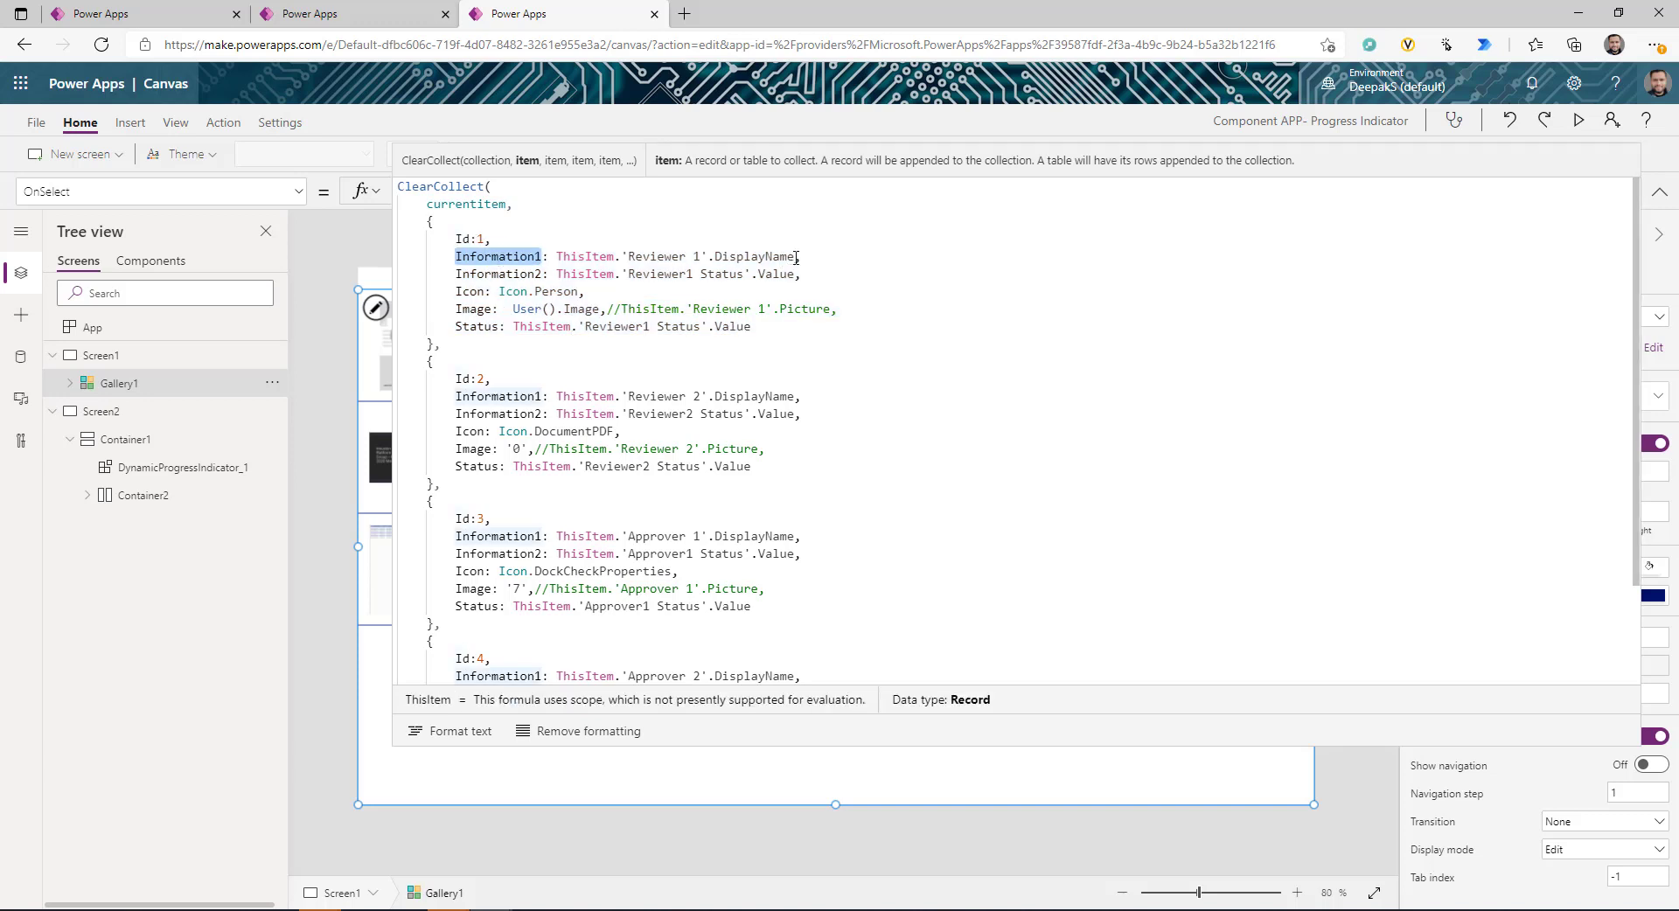
drag(795, 258, 641, 266)
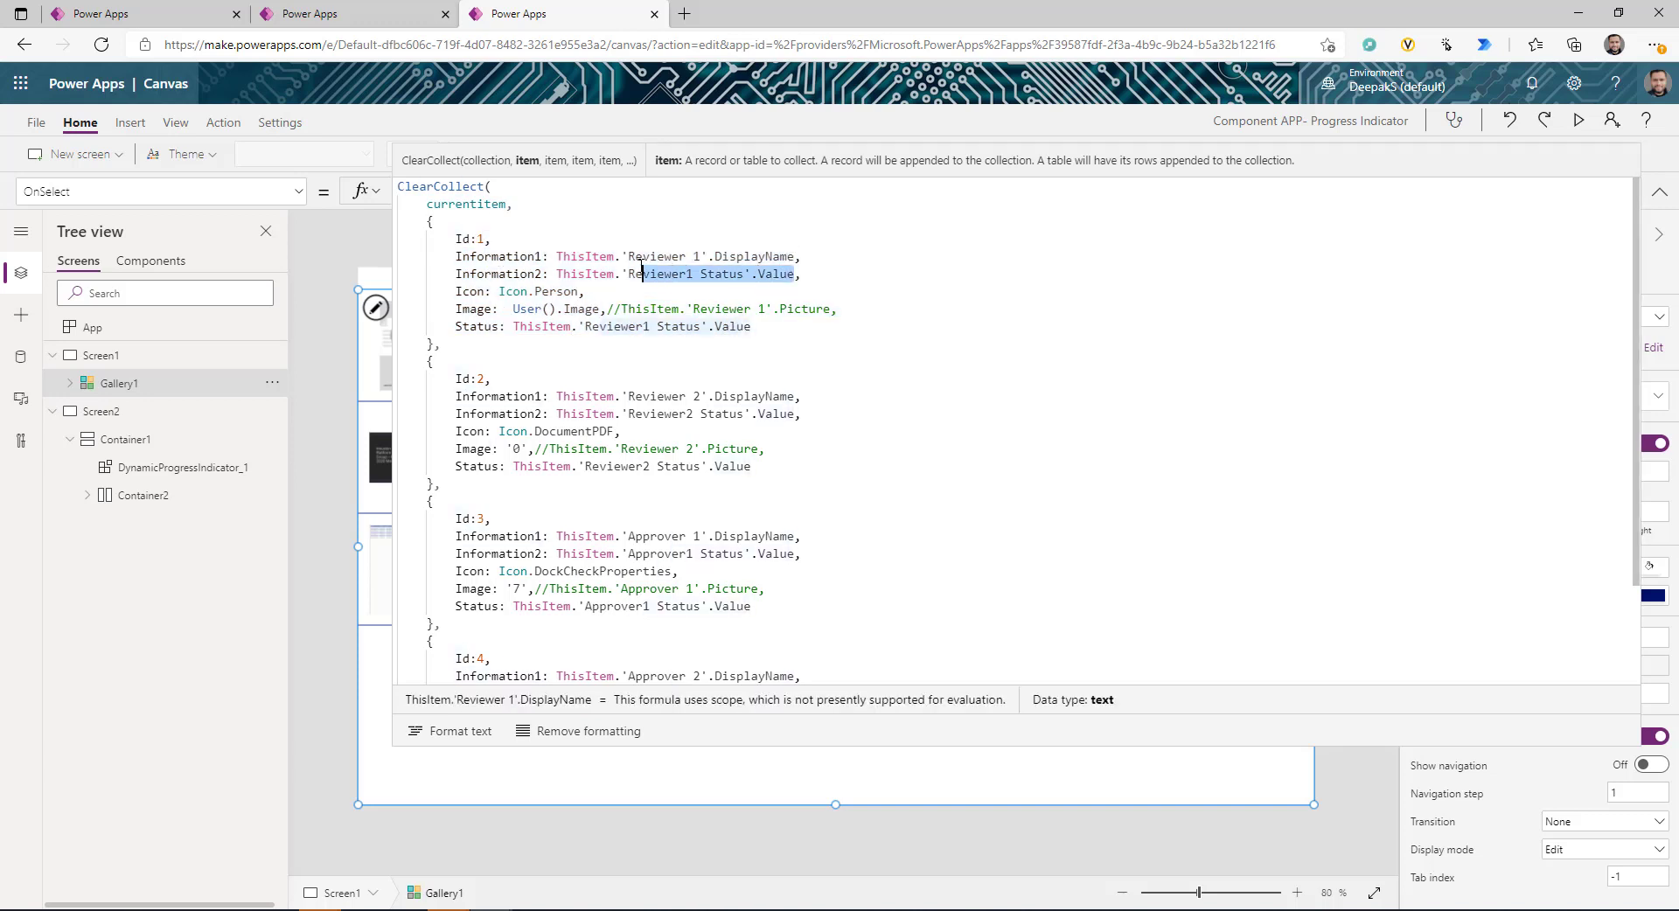
click(478, 295)
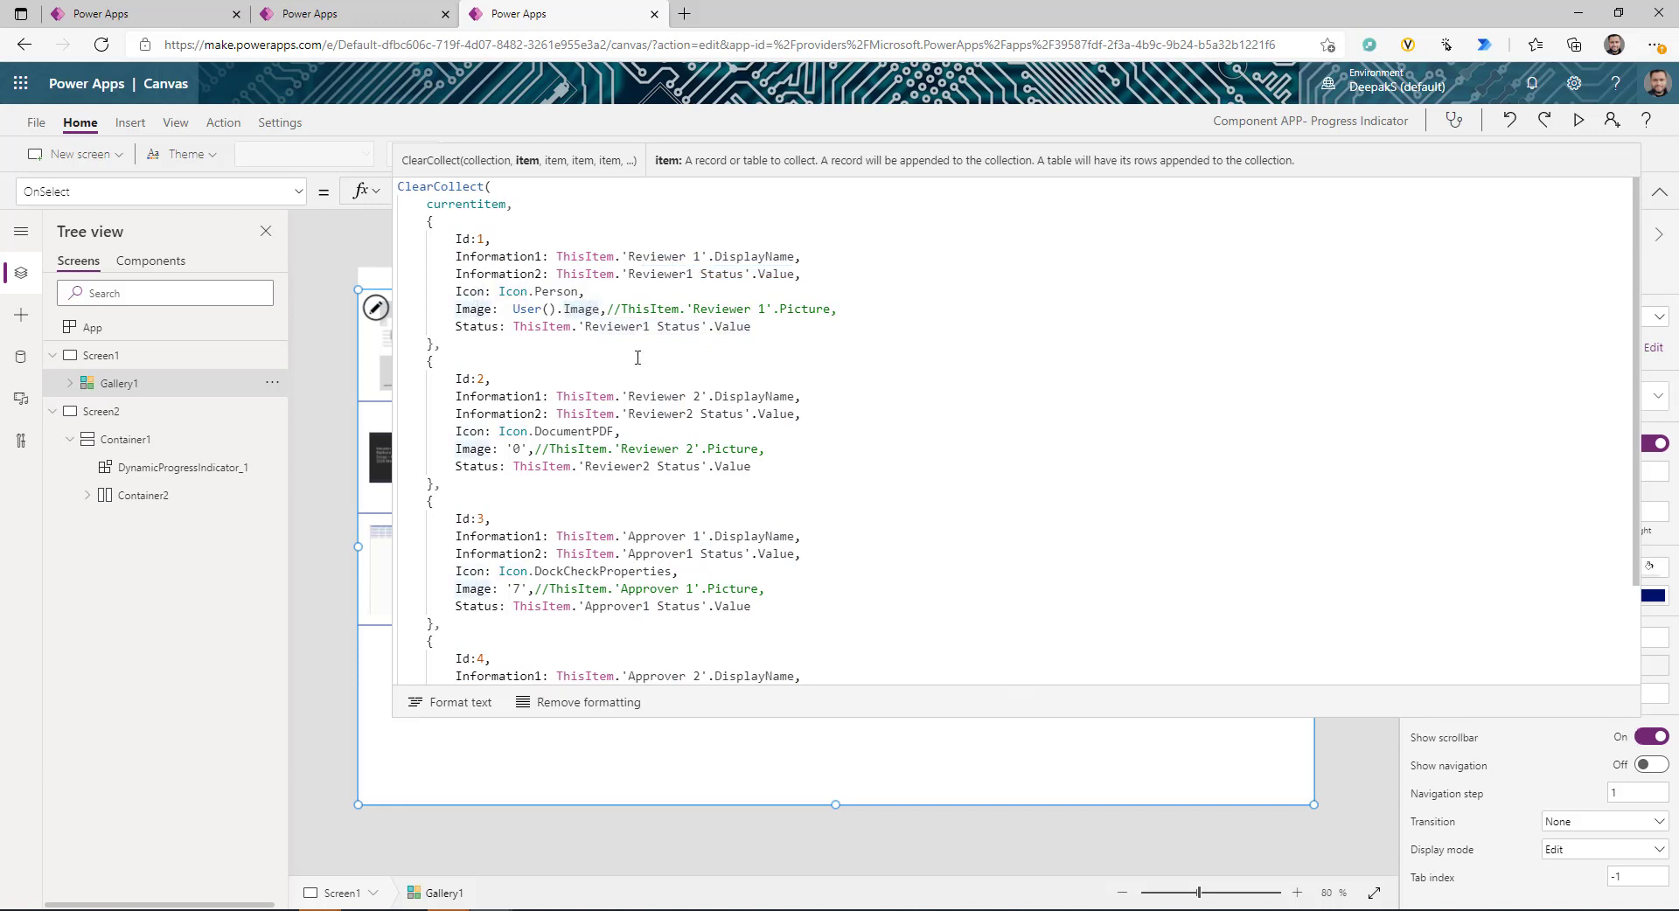
click(1660, 191)
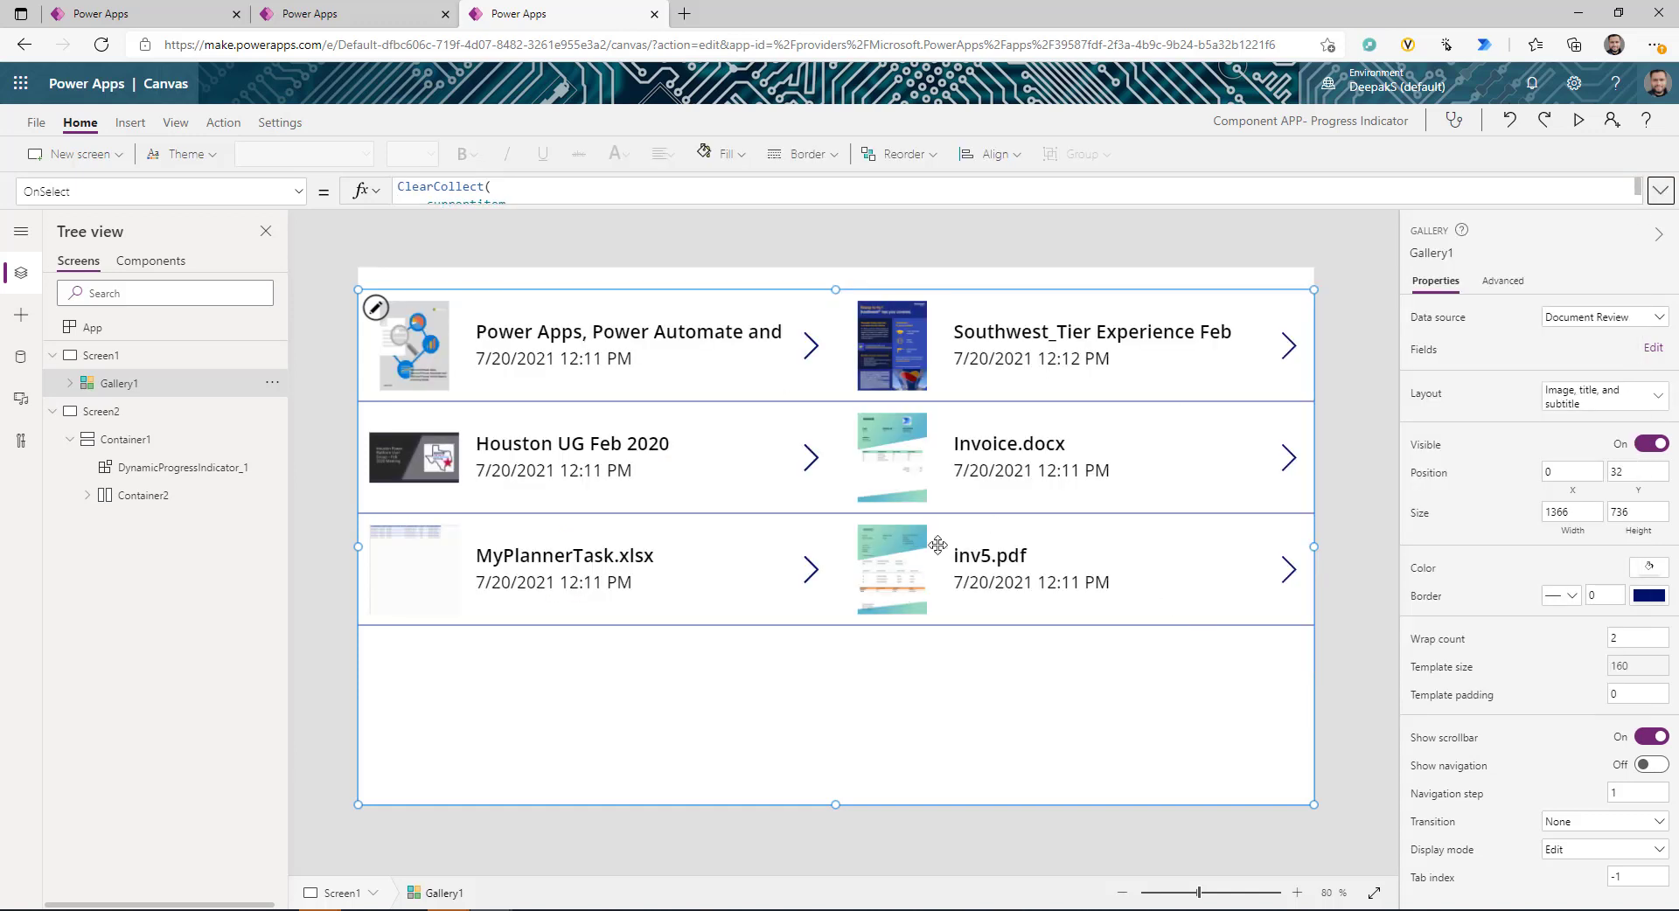
- Check the progress indicator's IsDefaultIcon property on Screen2, then preview the screen, apply the Default Icon display and return to editing
click(171, 472)
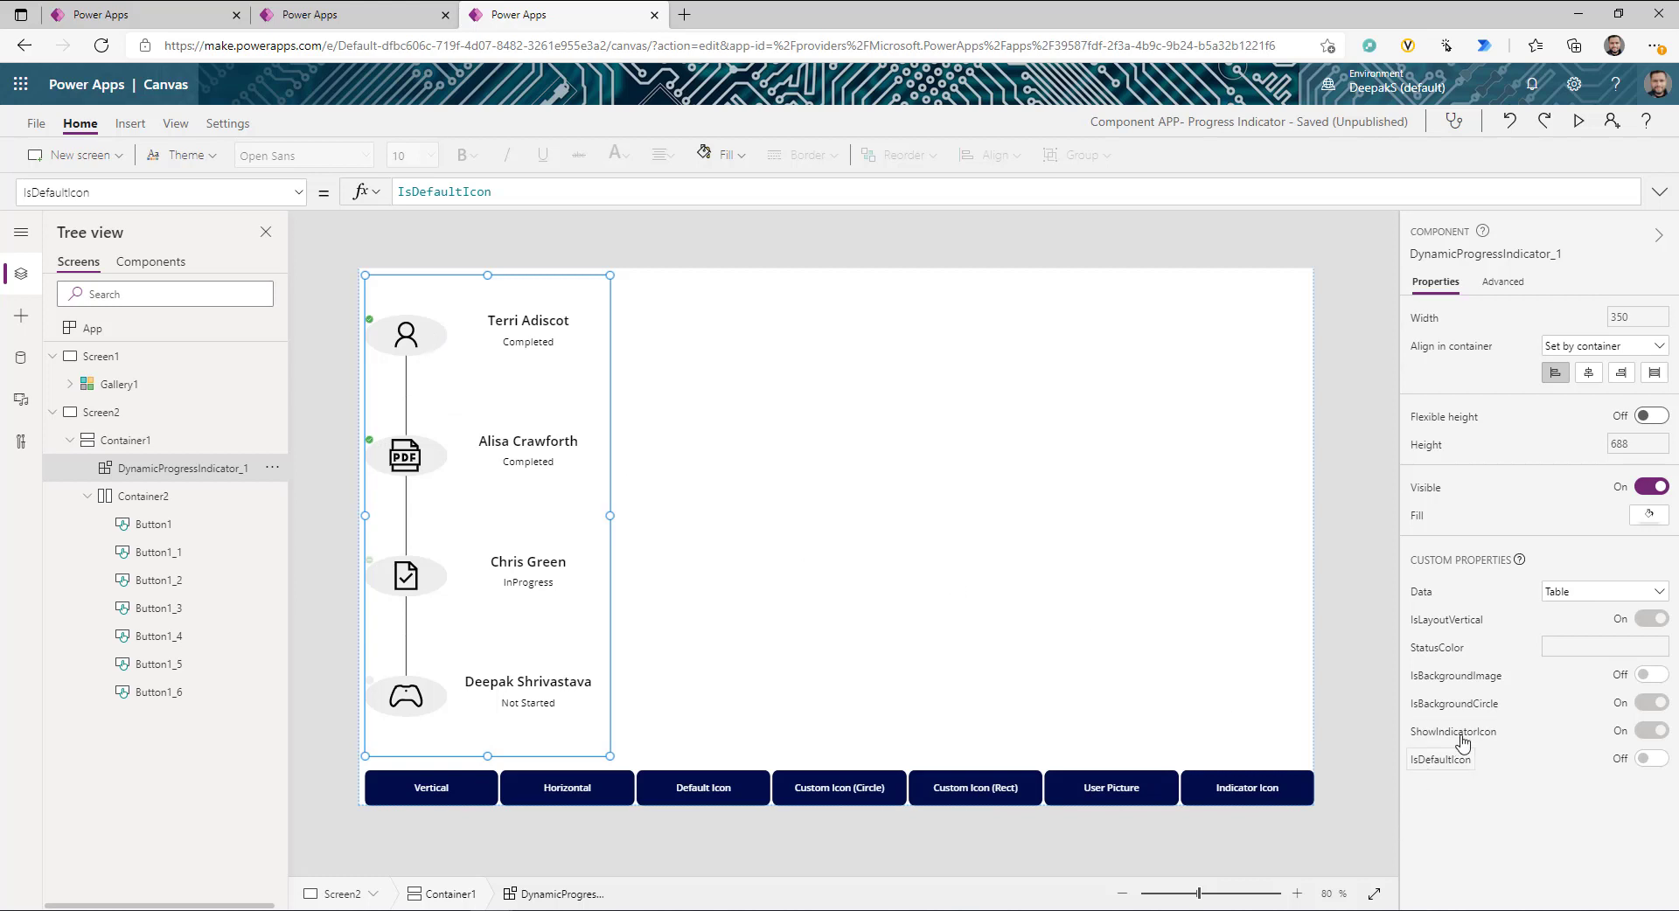
click(1441, 763)
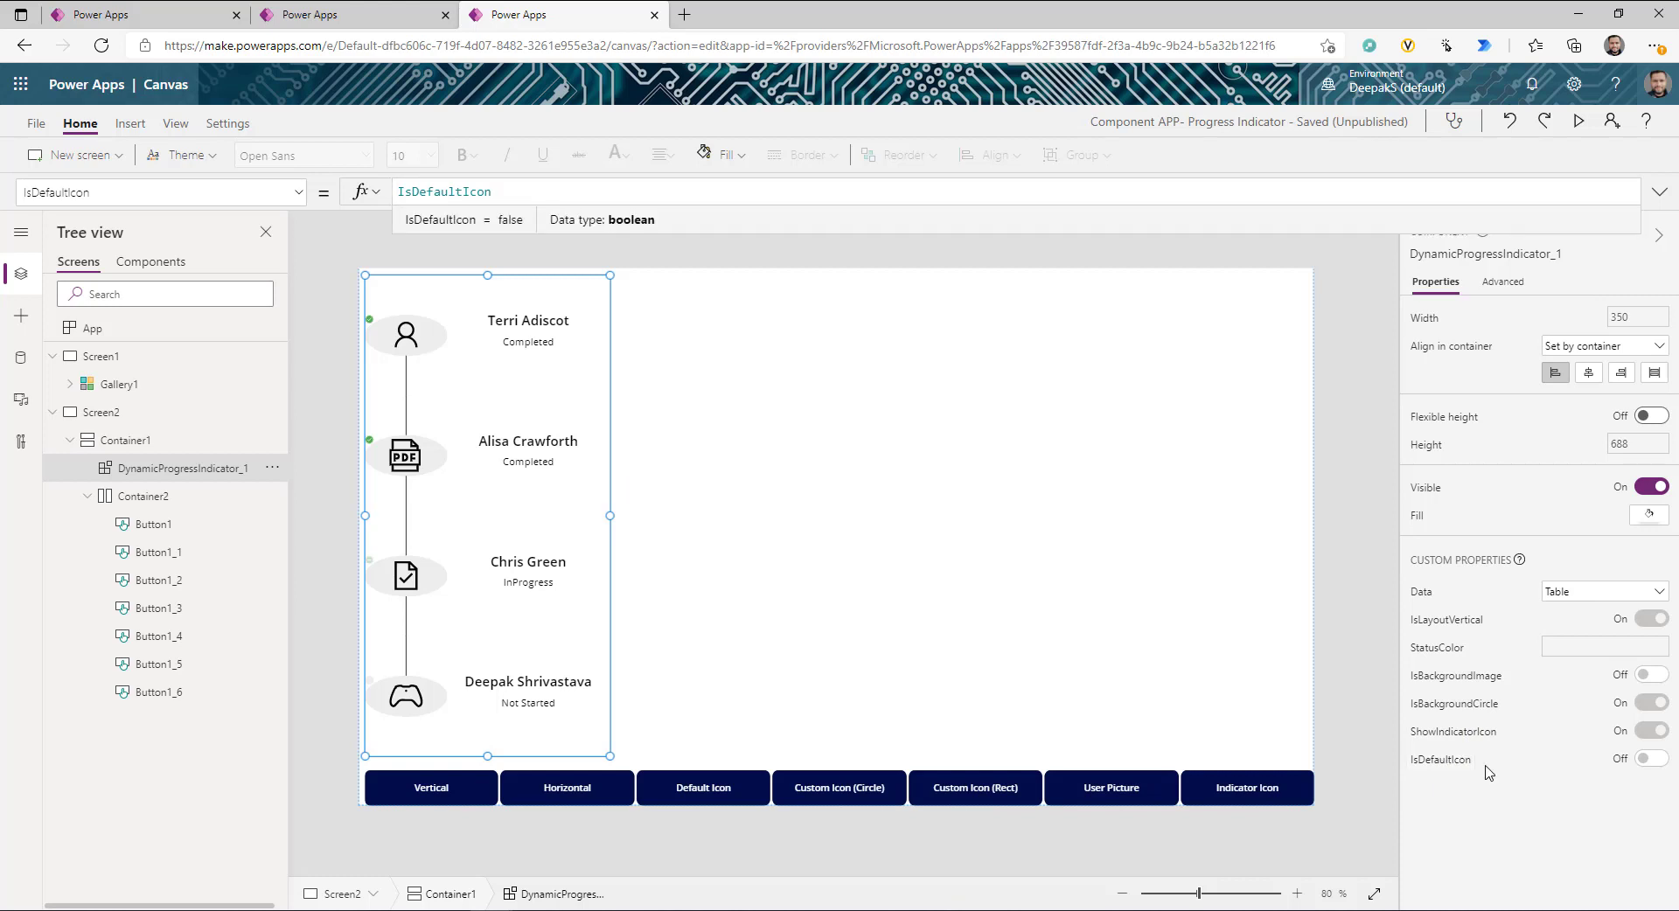
click(1578, 121)
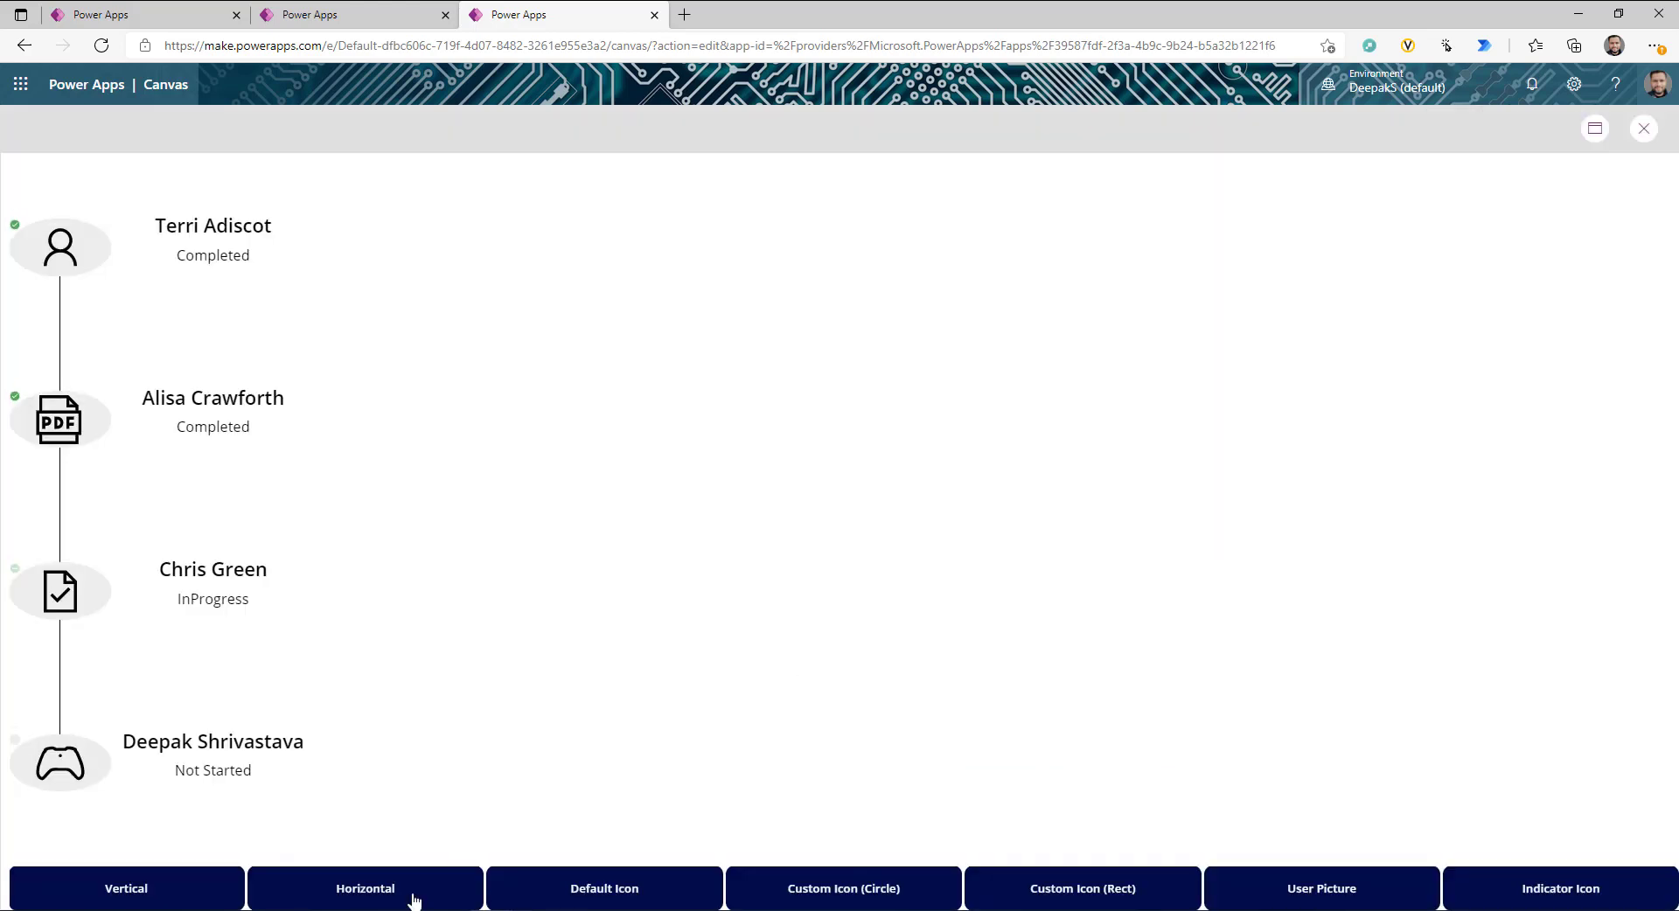
click(577, 892)
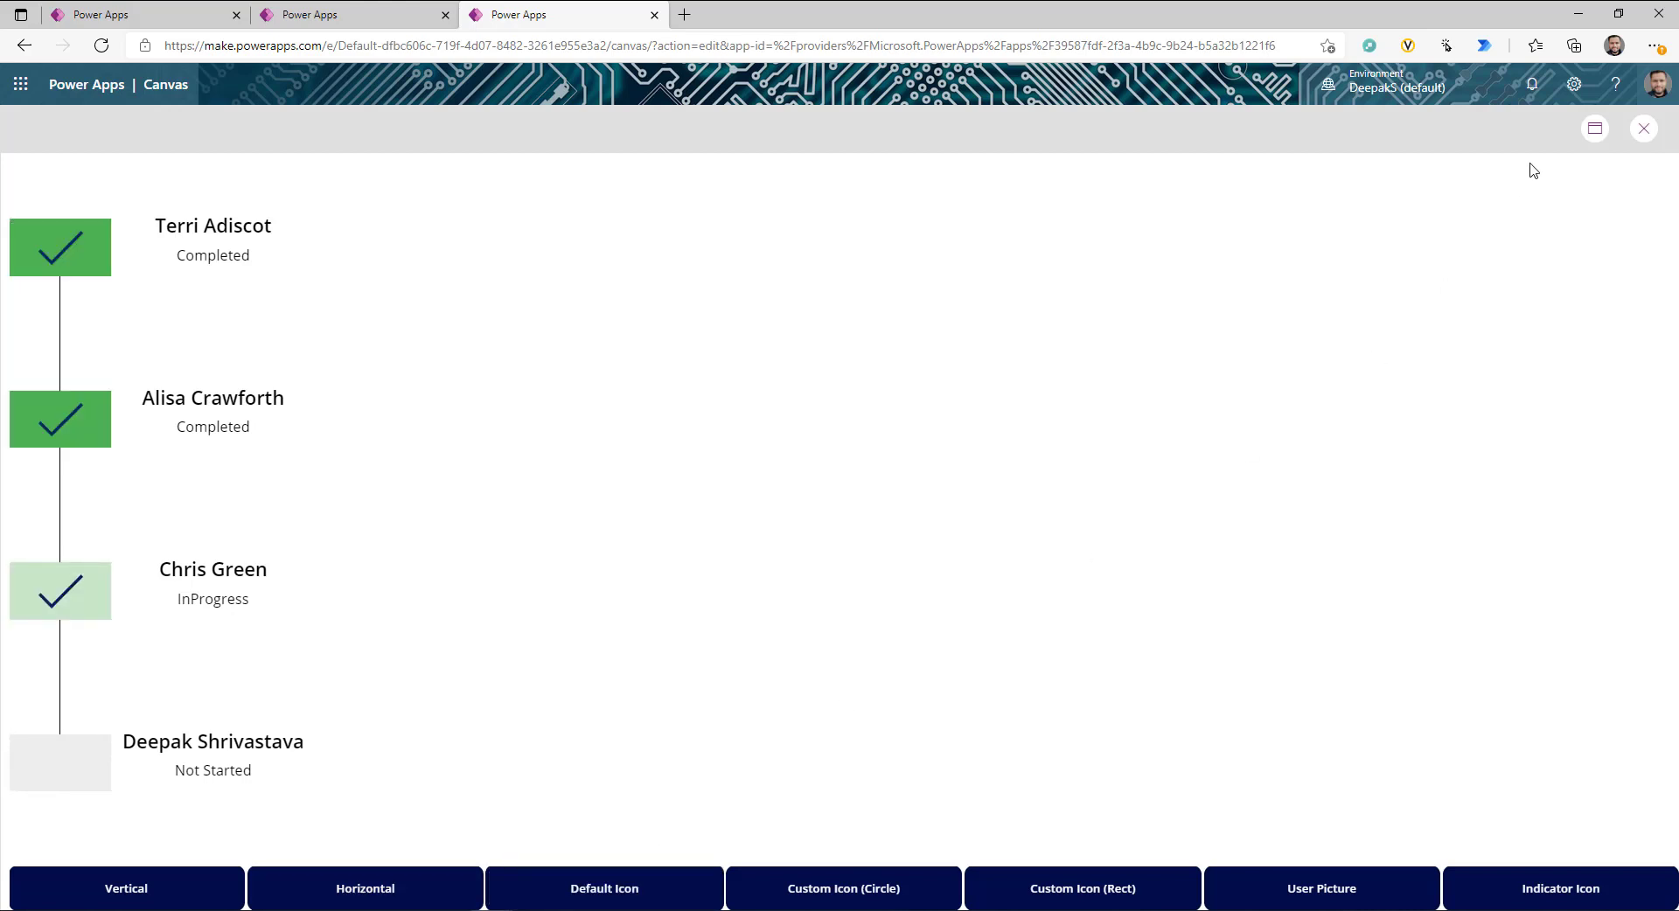
click(1639, 133)
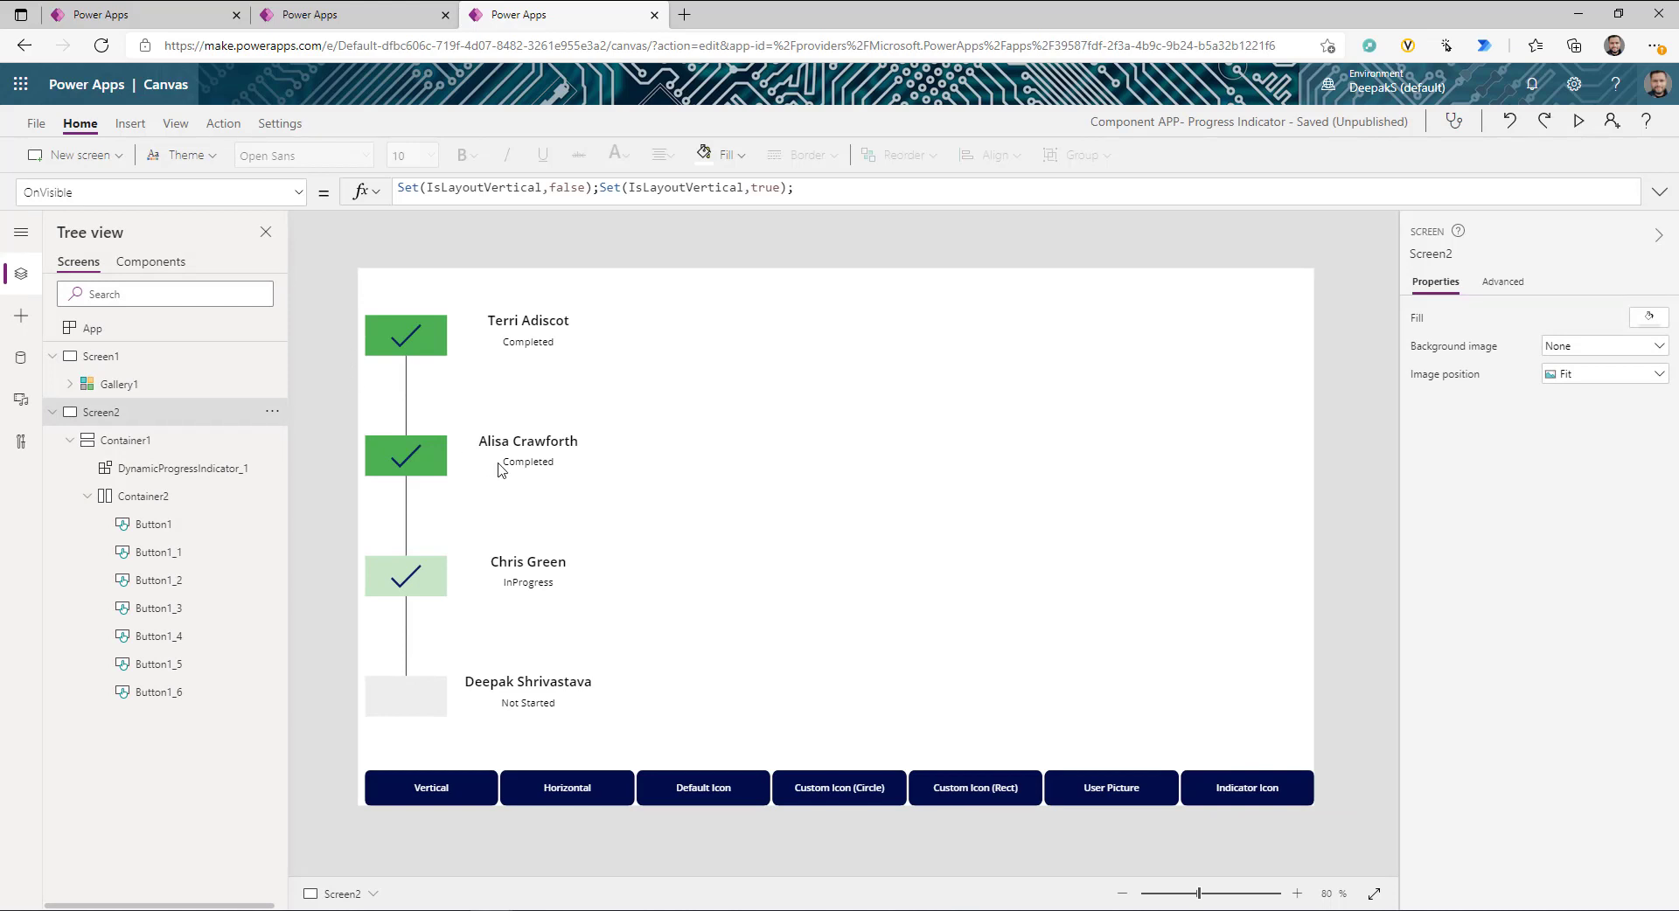
- Examine the variables behind DynamicProgressIndicator_1's IsLayoutVertical, IsBackgroundImage, IsBackgroundCircle, ShowIndicatorIcon and IsDefaultIcon properties
click(610, 600)
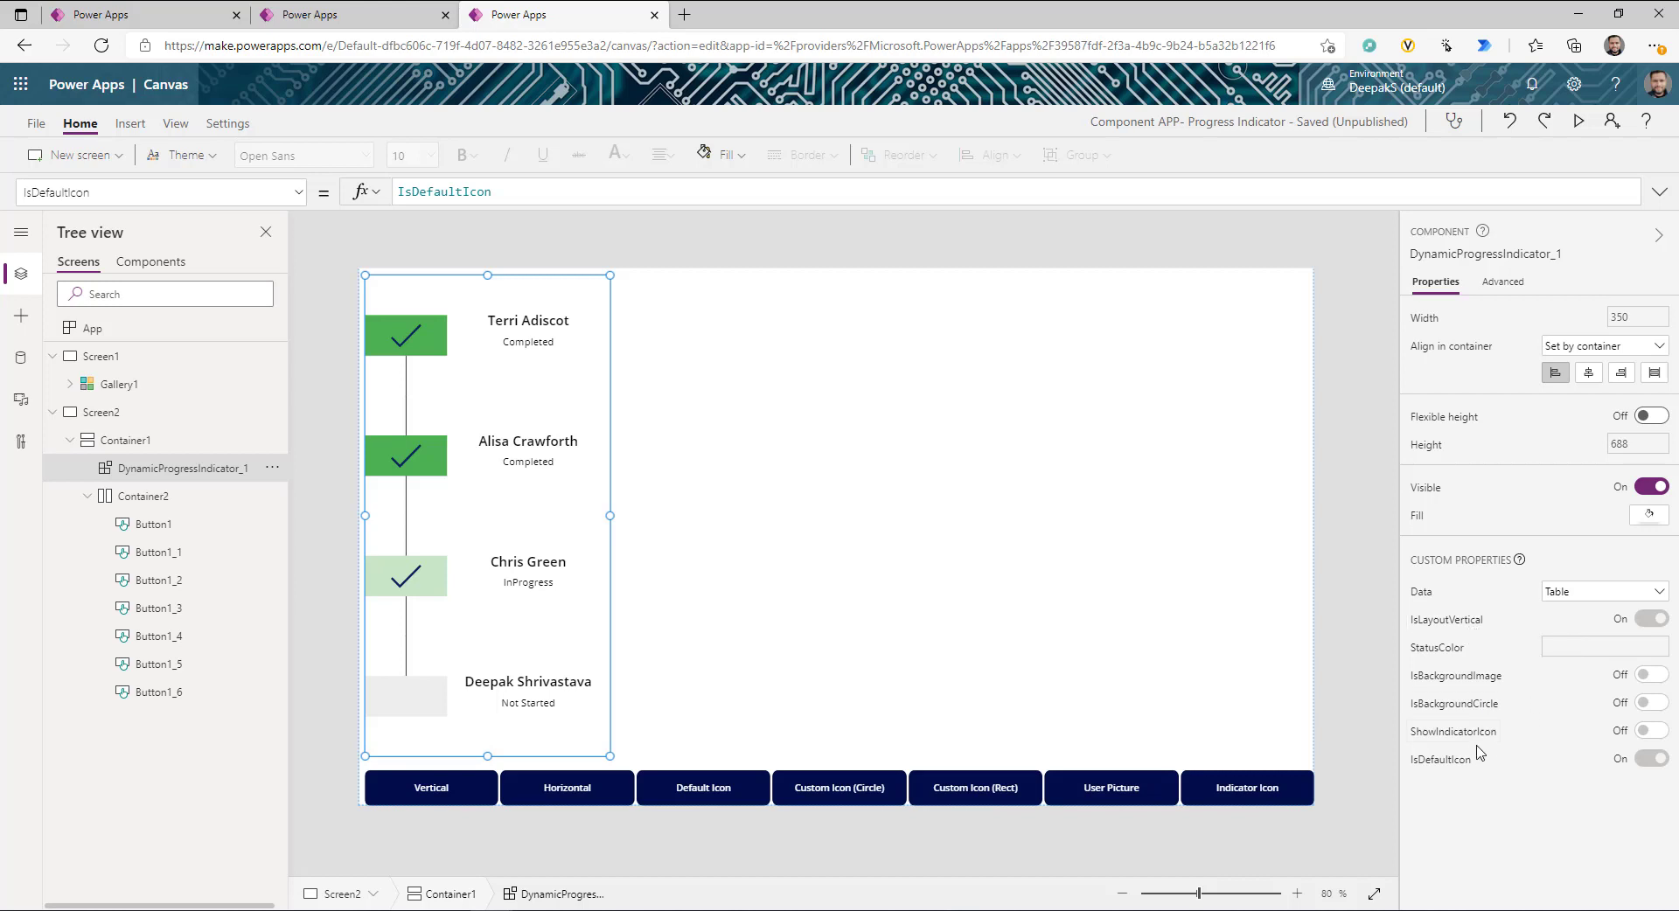
click(1463, 621)
click(1450, 683)
click(1448, 709)
click(1450, 737)
click(1447, 766)
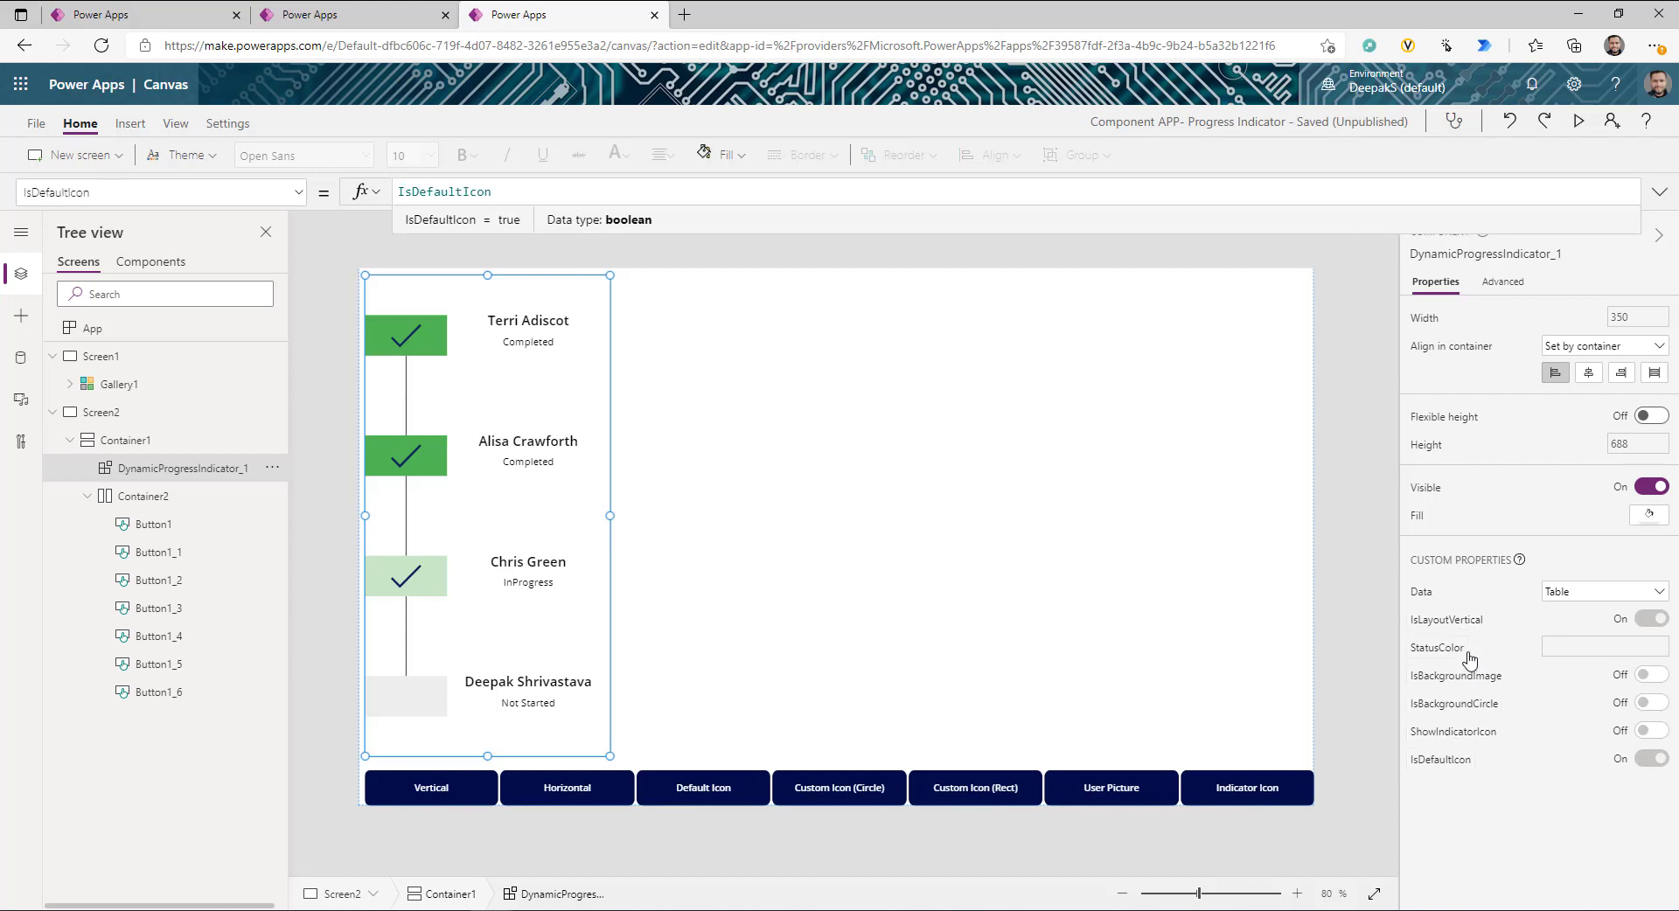
click(1456, 623)
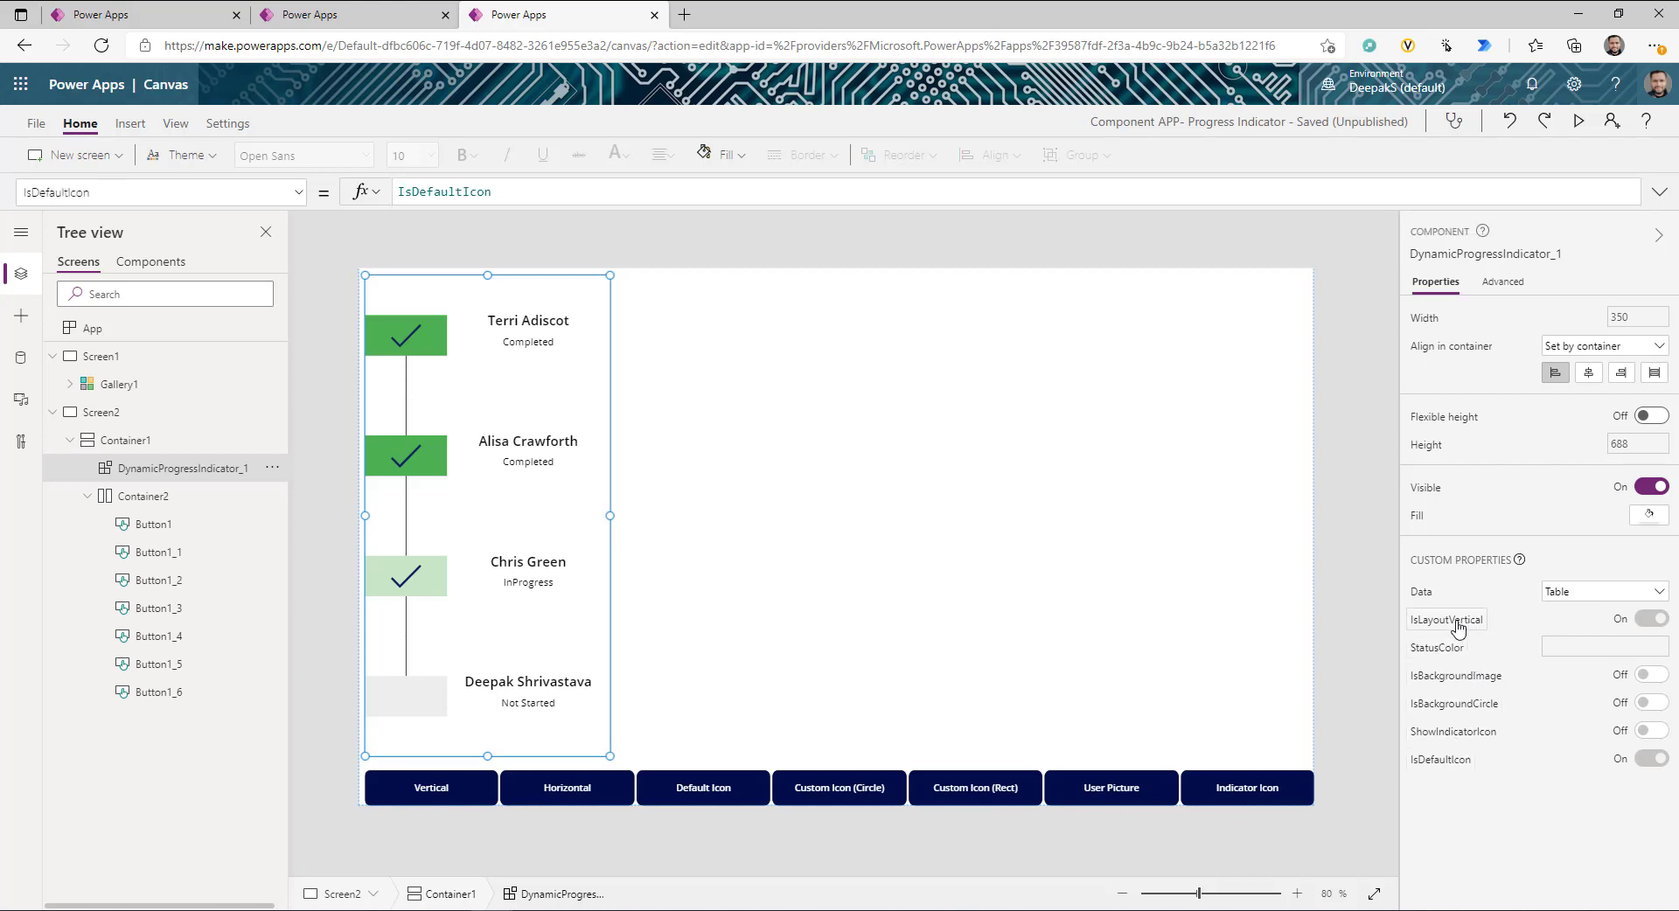
click(451, 191)
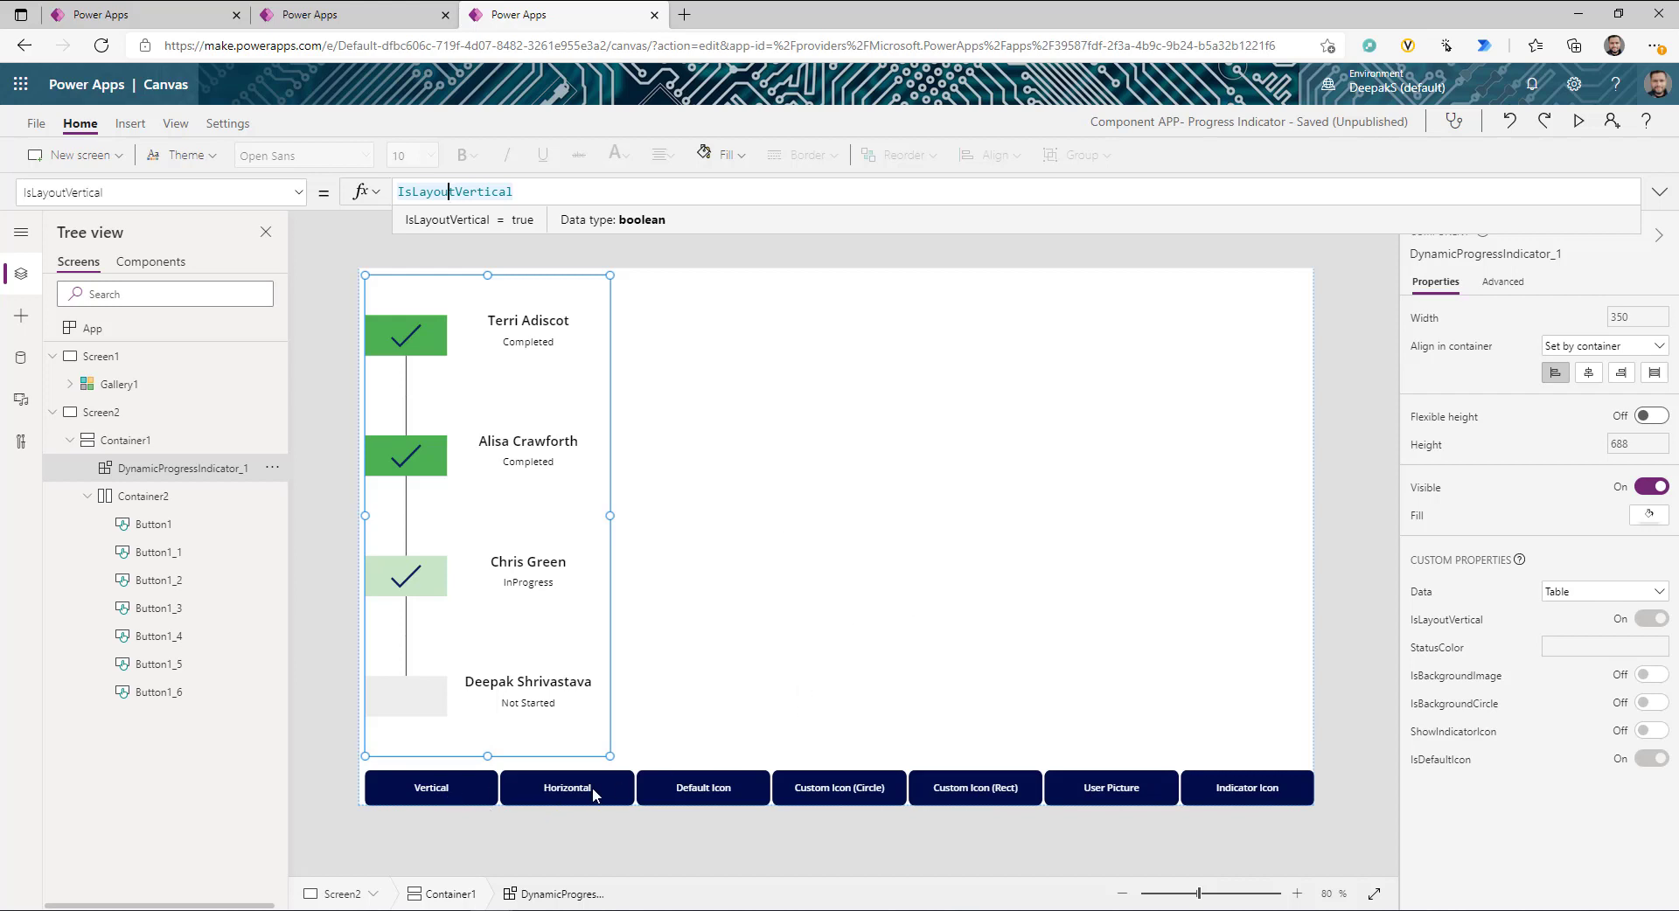
- Examine how the Vertical button's OnSelect formula sets the IsLayoutVertical variable
click(450, 796)
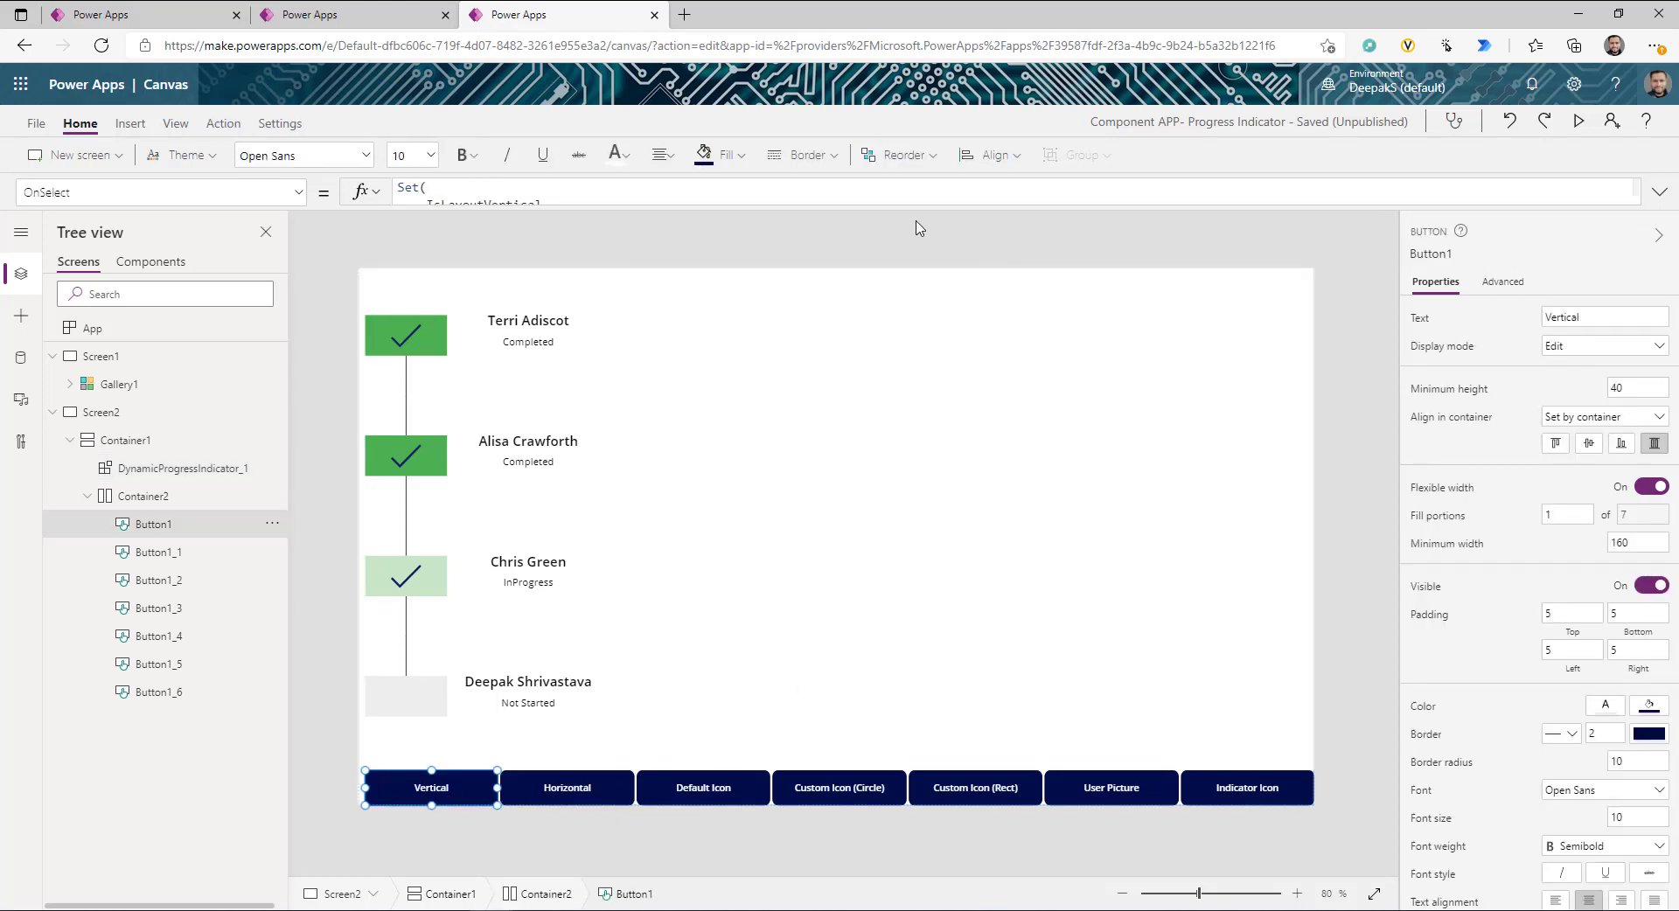
click(858, 199)
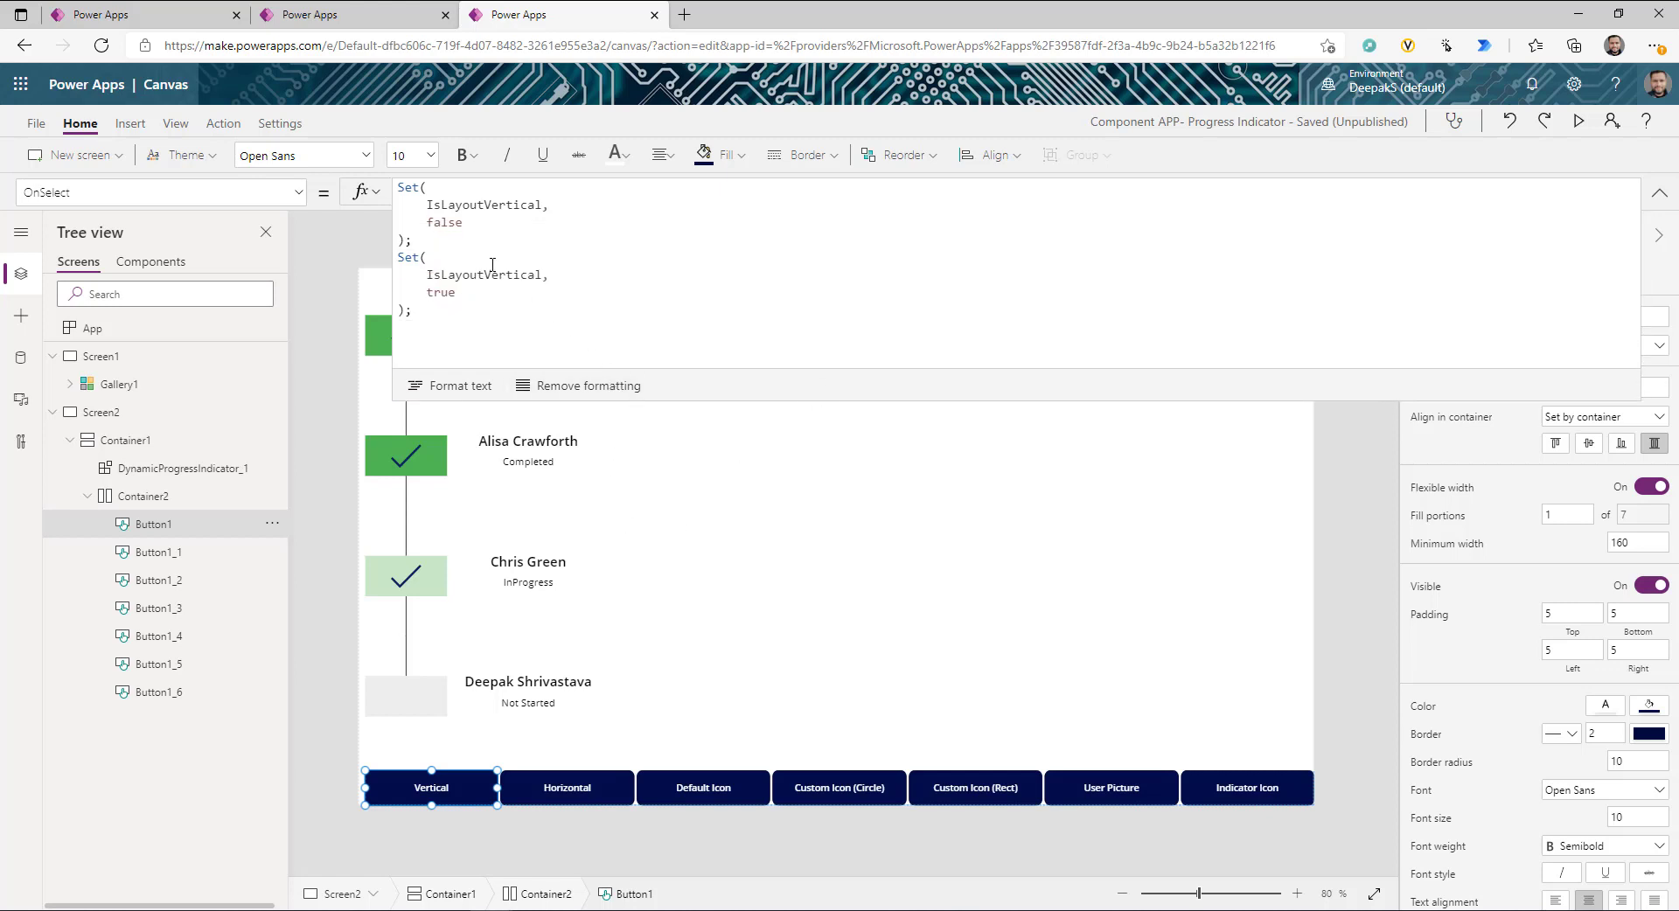
double_click(487, 206)
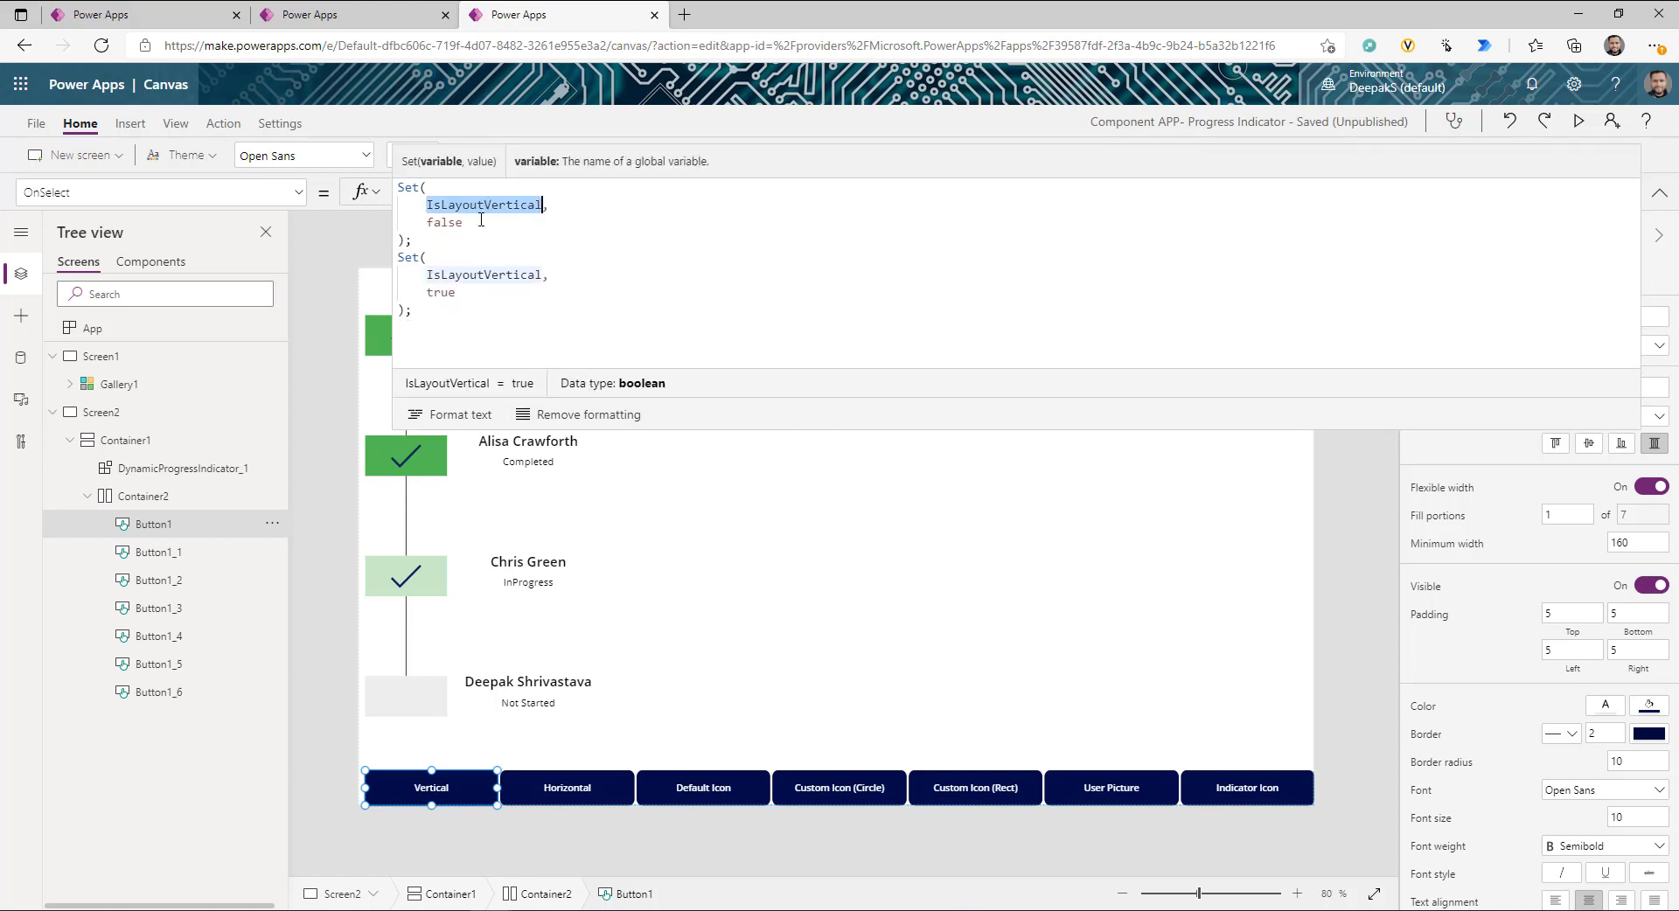
double_click(443, 294)
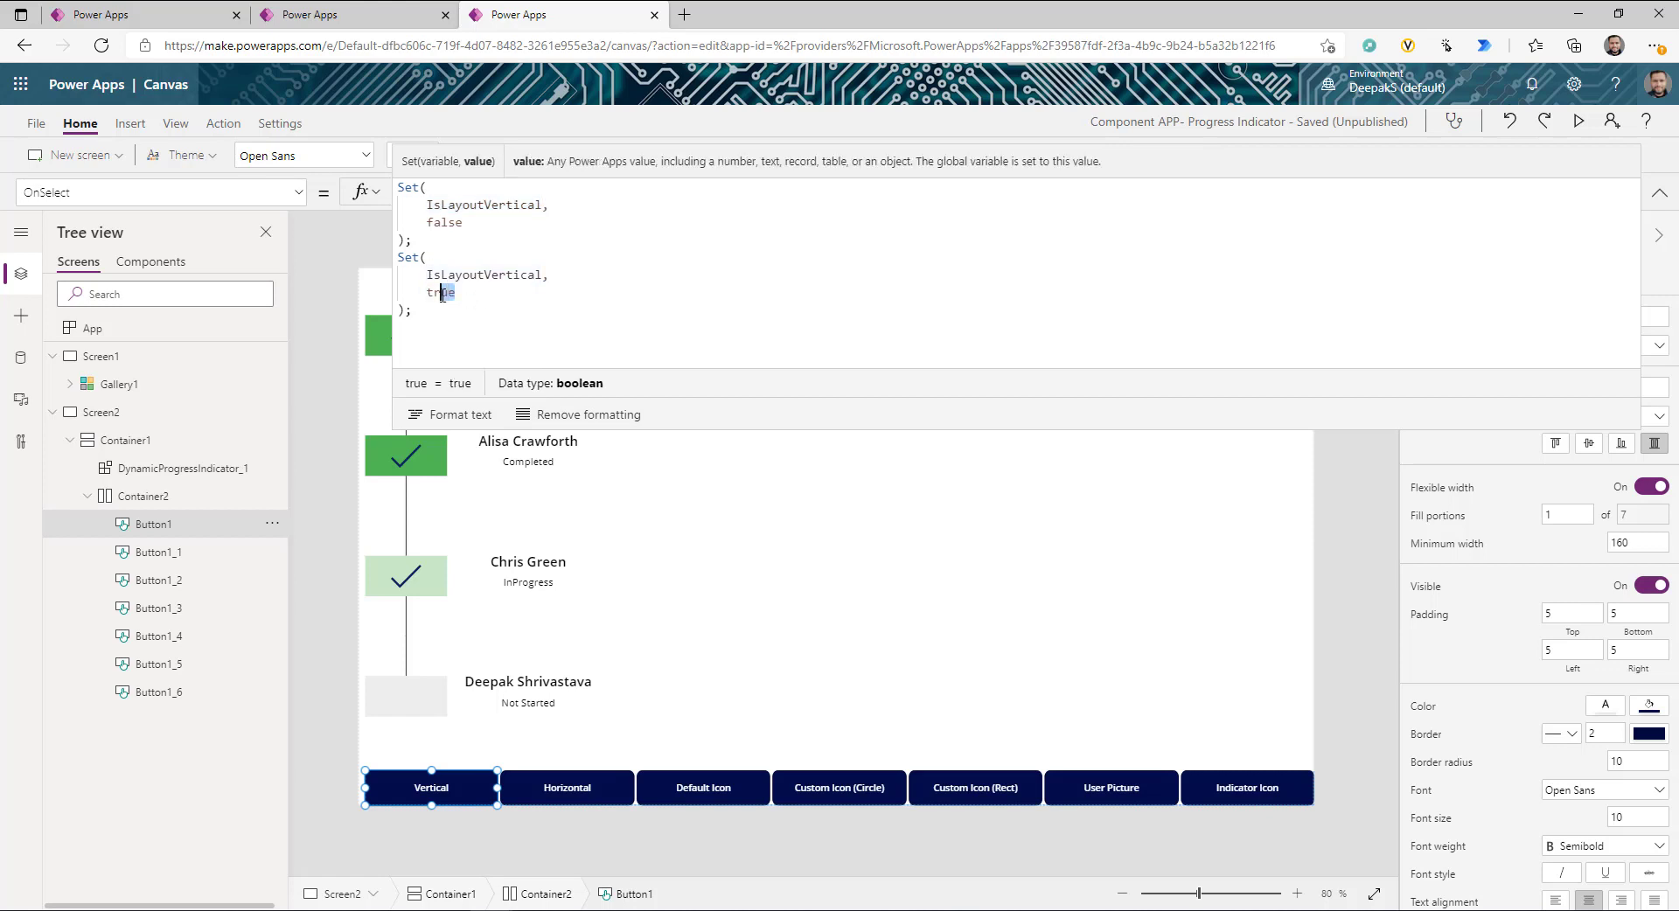
- Format the Horizontal button's OnSelect formula and examine how it sets IsLayoutVertical
click(584, 799)
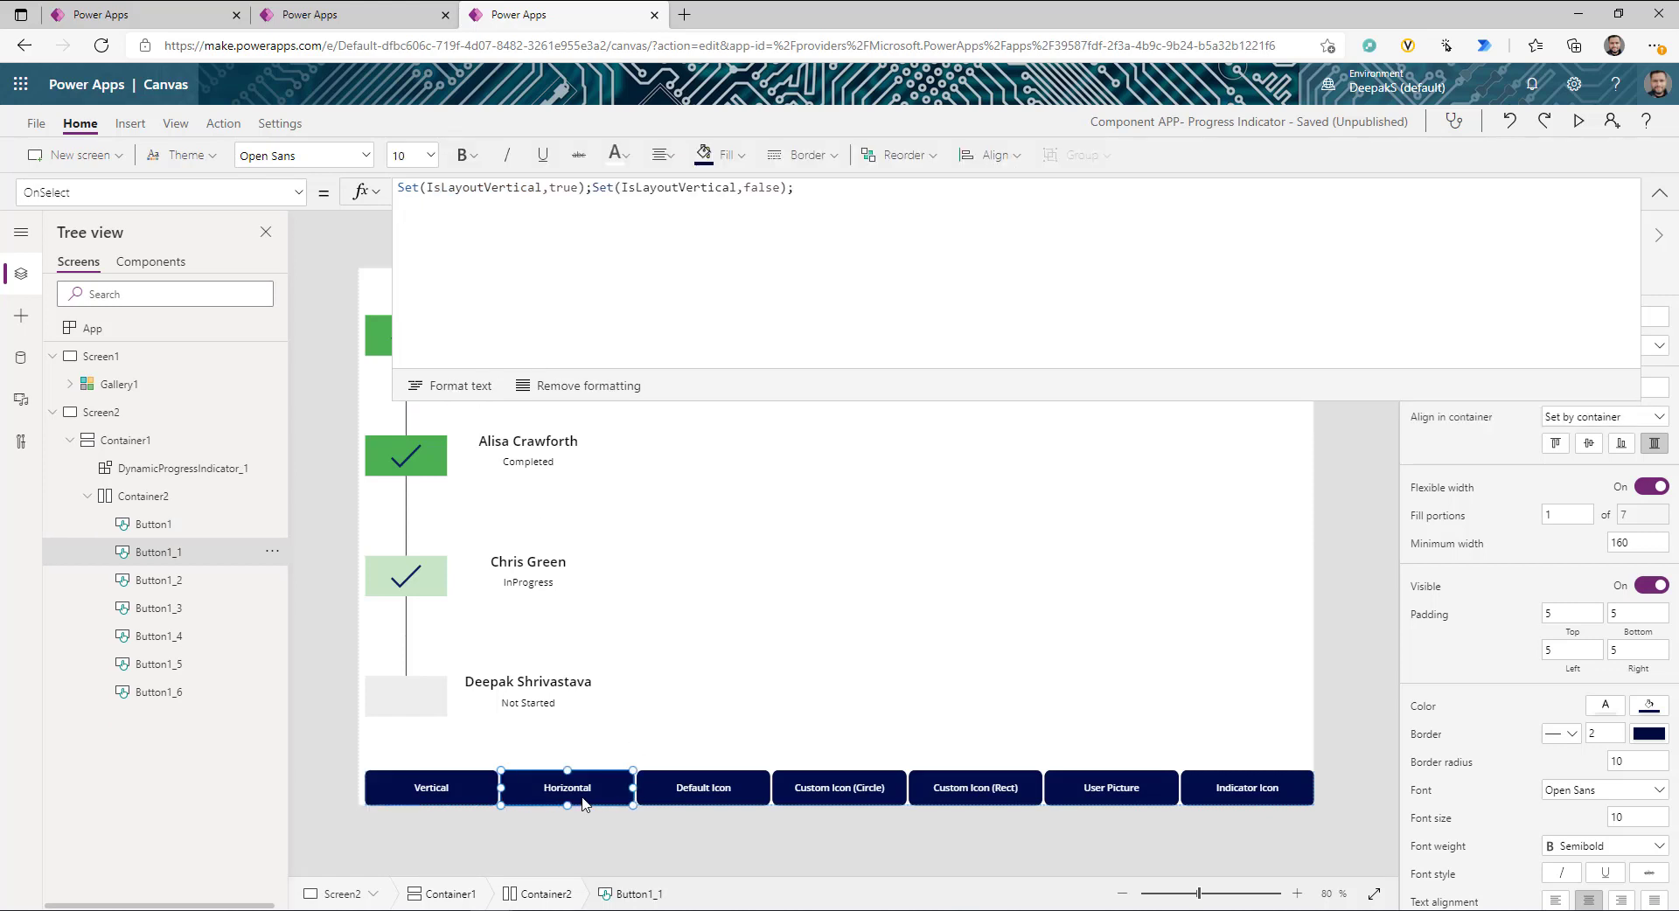
click(450, 385)
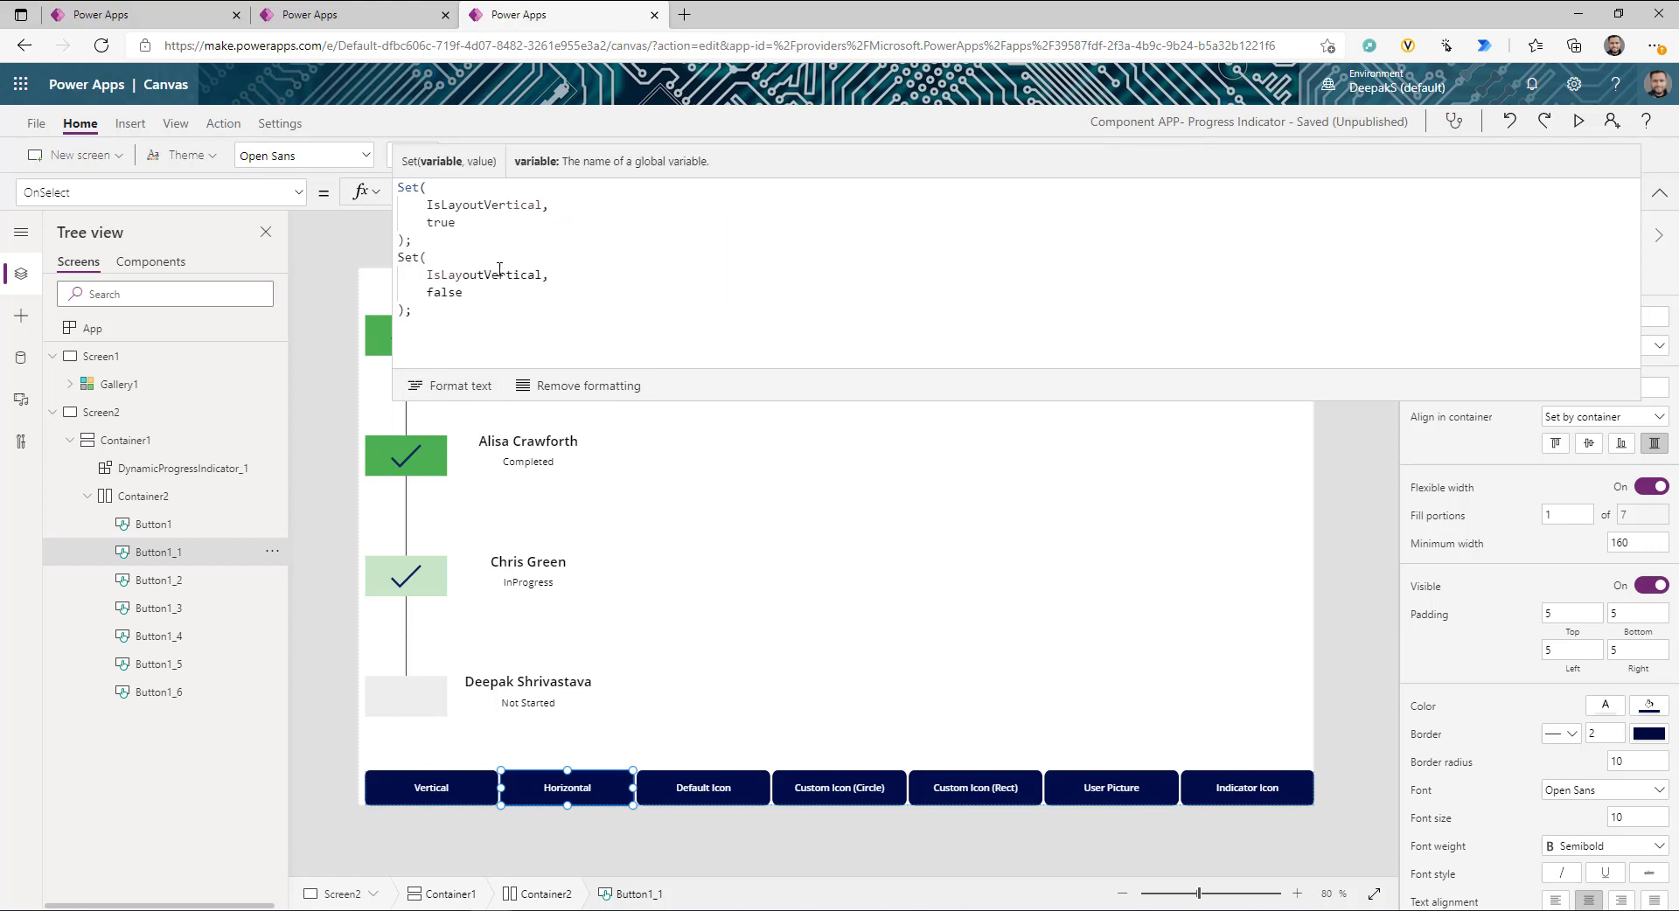
double_click(438, 293)
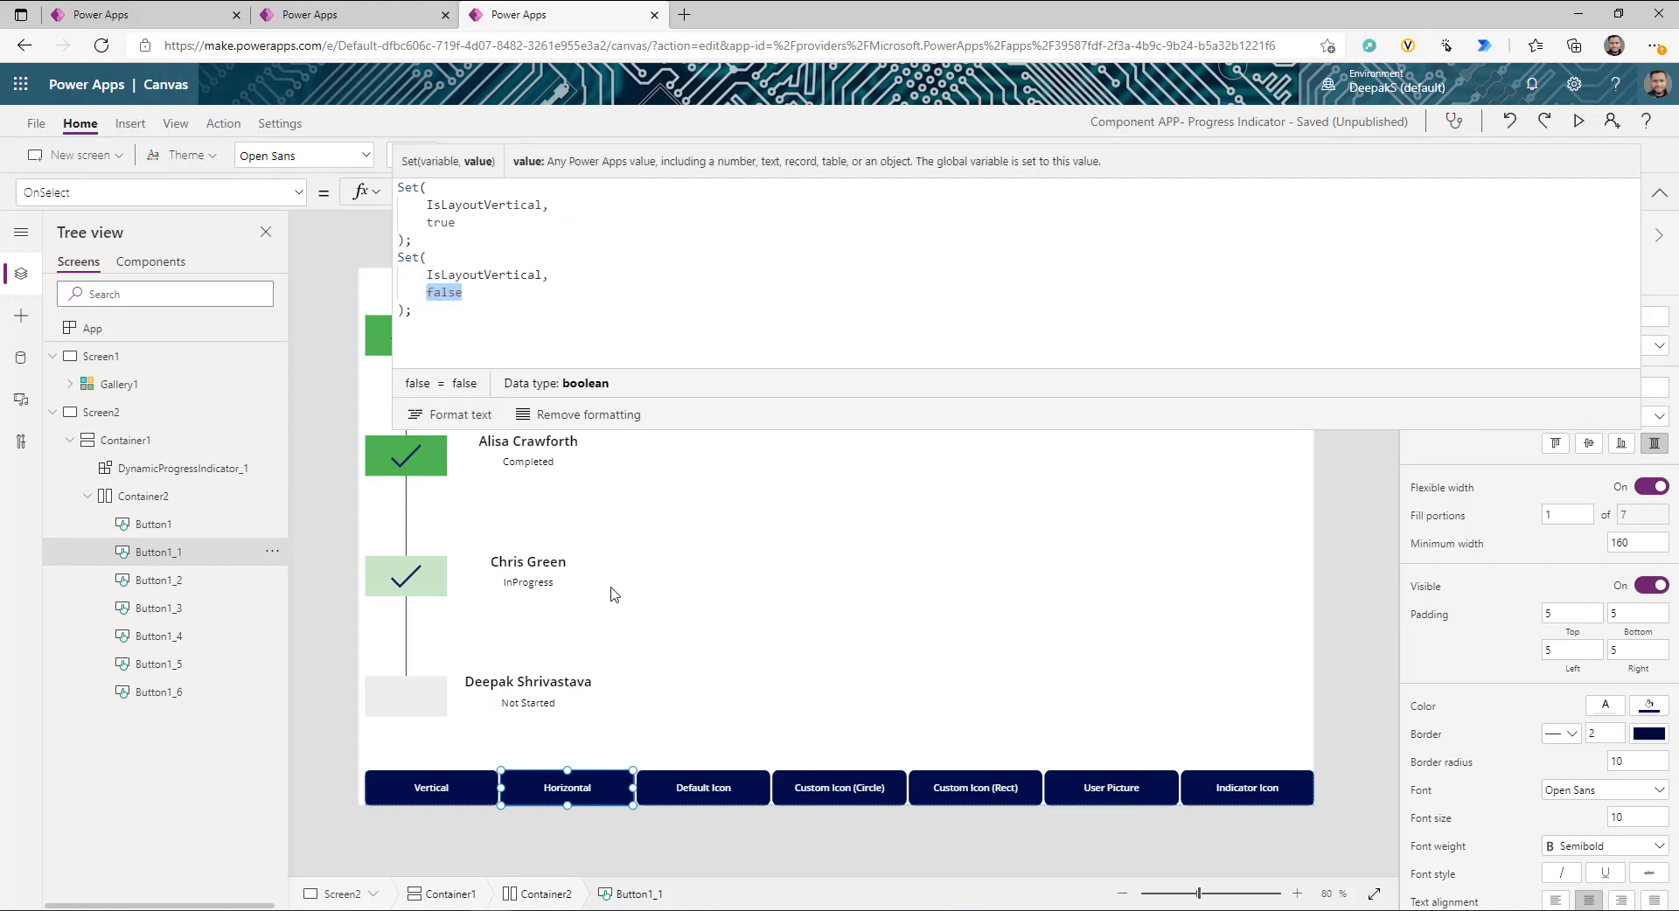
- Examine the OnSelect formulas of the Default Icon, Custom Icon (Circle) and Custom Icon (Rect) buttons, then collapse the formula
click(724, 801)
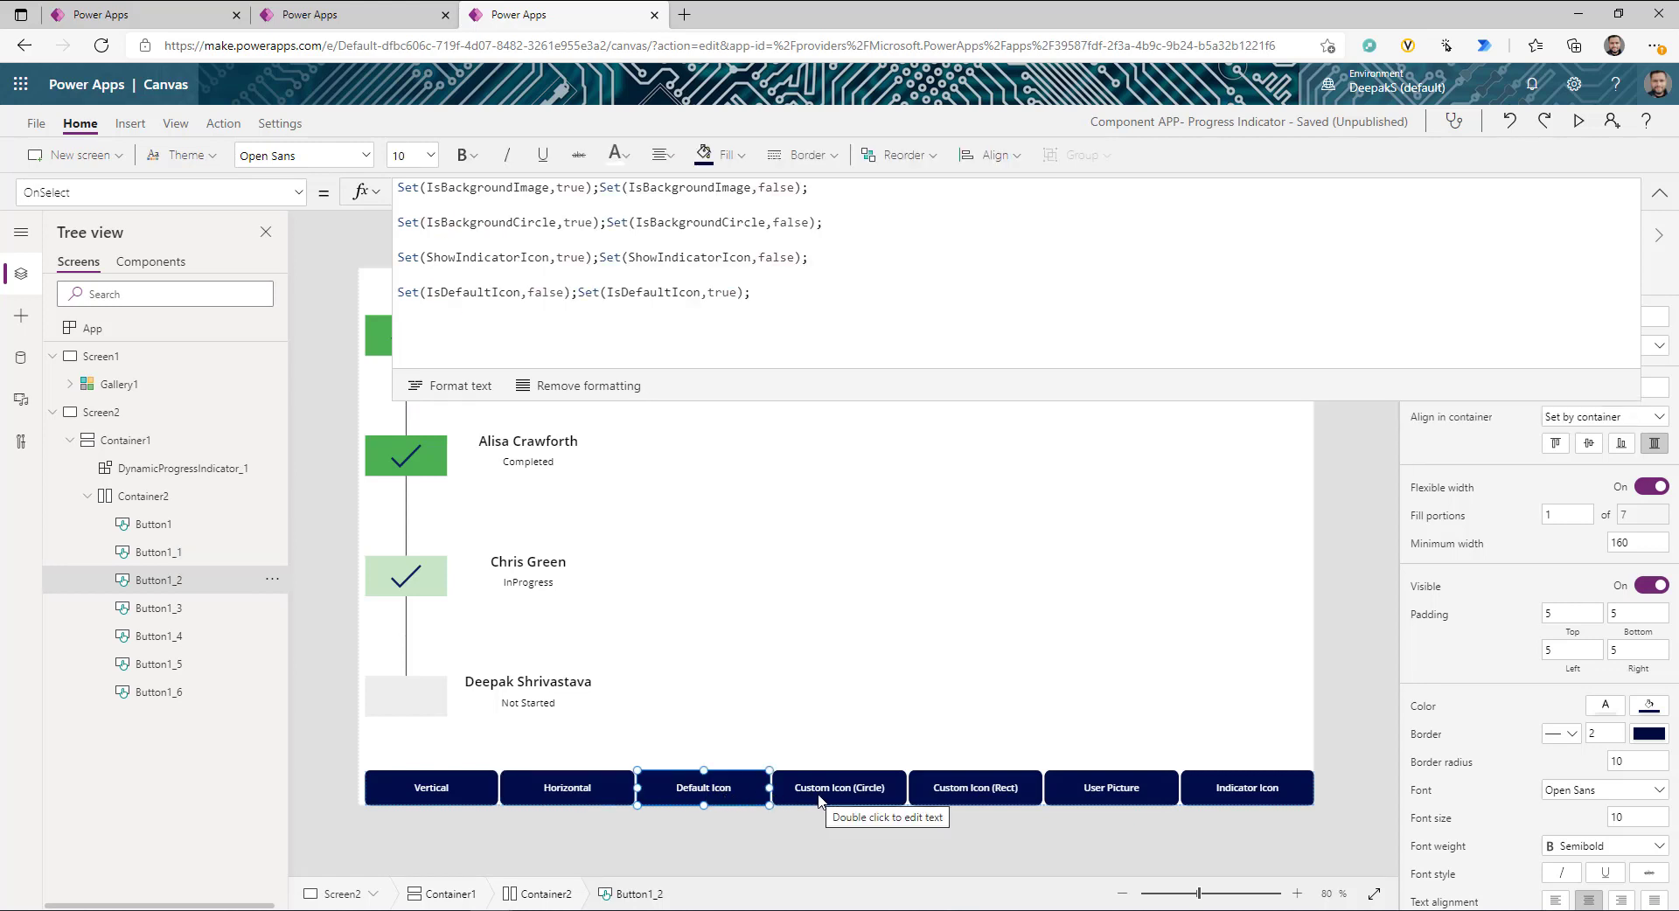
click(821, 798)
click(991, 800)
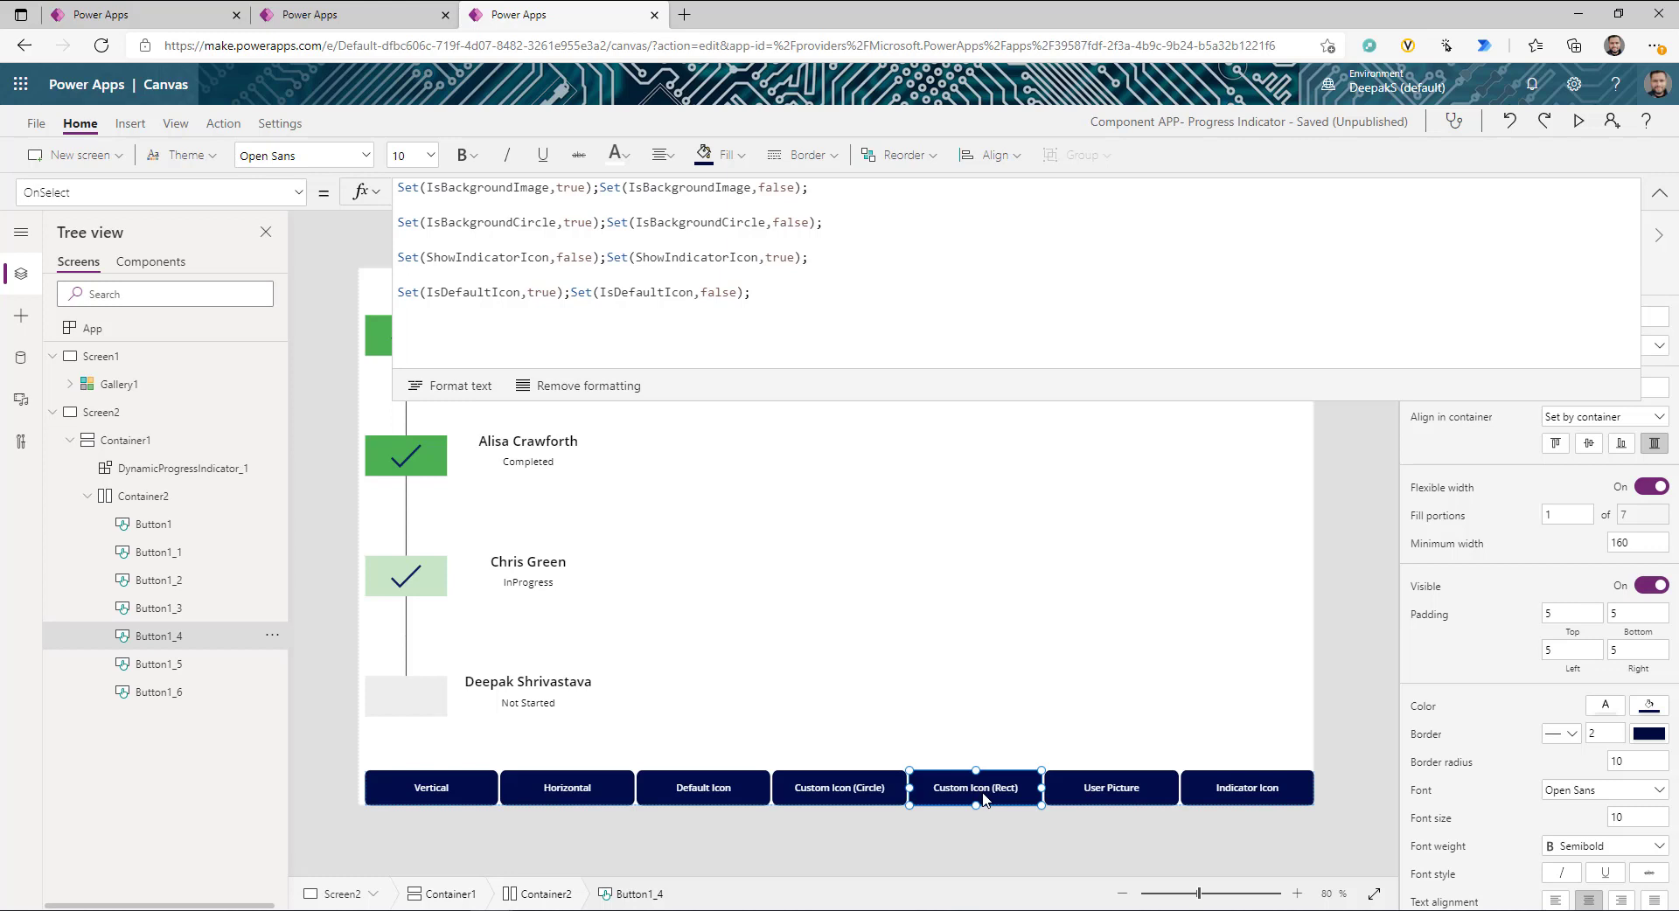
click(1659, 193)
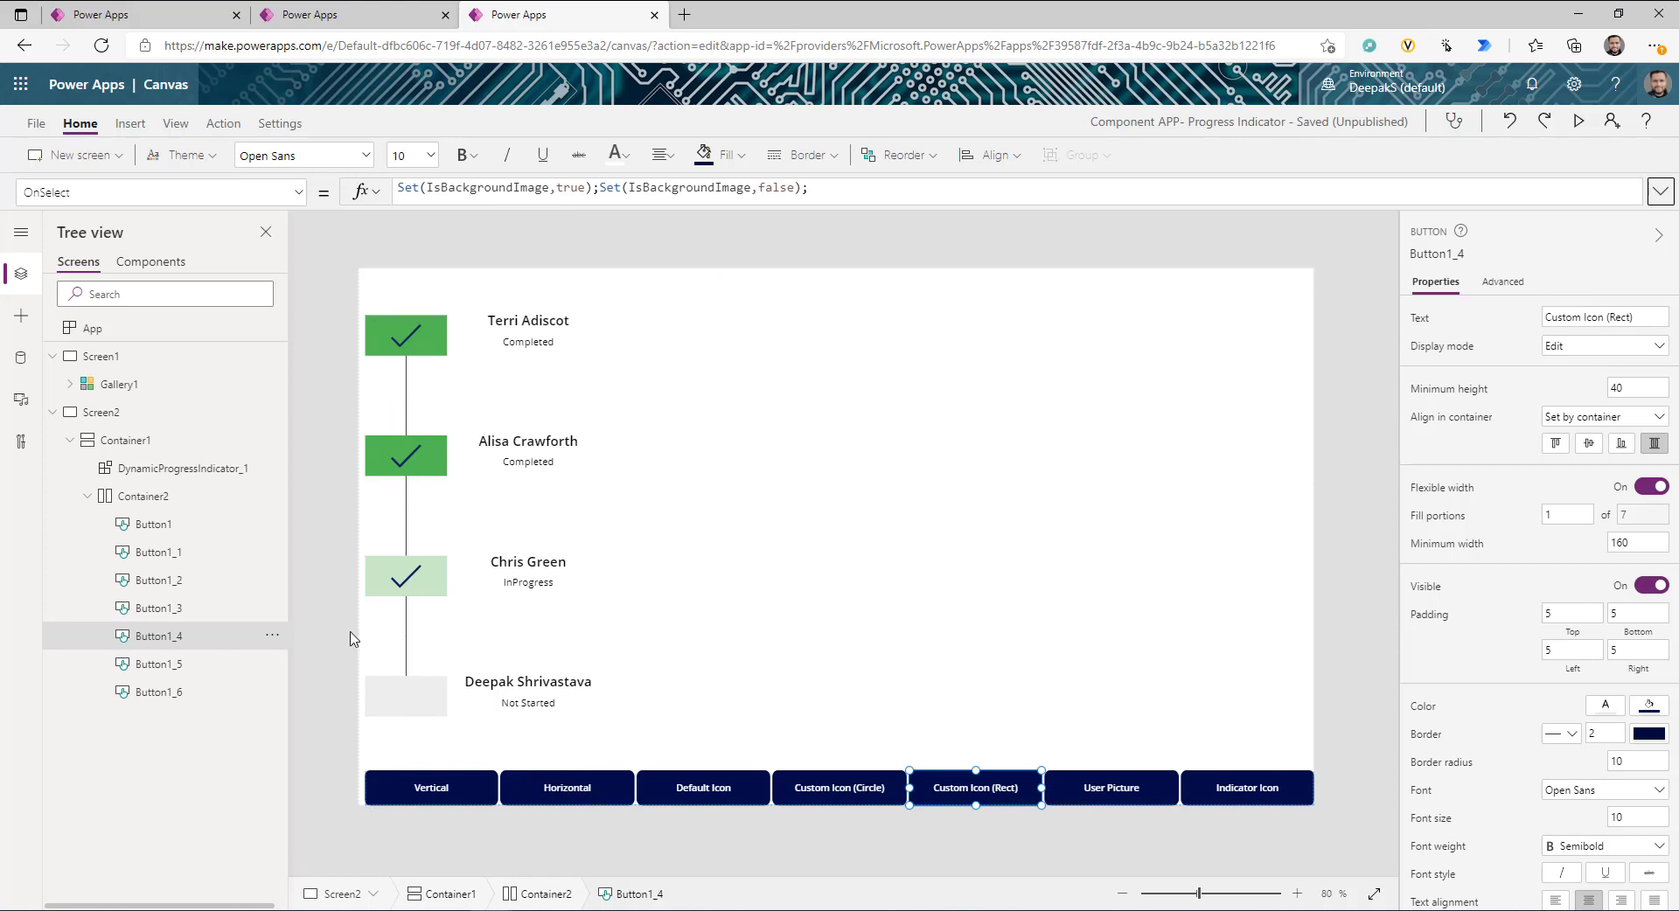
- Examine the full OnVisible formula of Screen2 that initializes the layout, background, indicator and default icon variables
click(107, 416)
click(1659, 192)
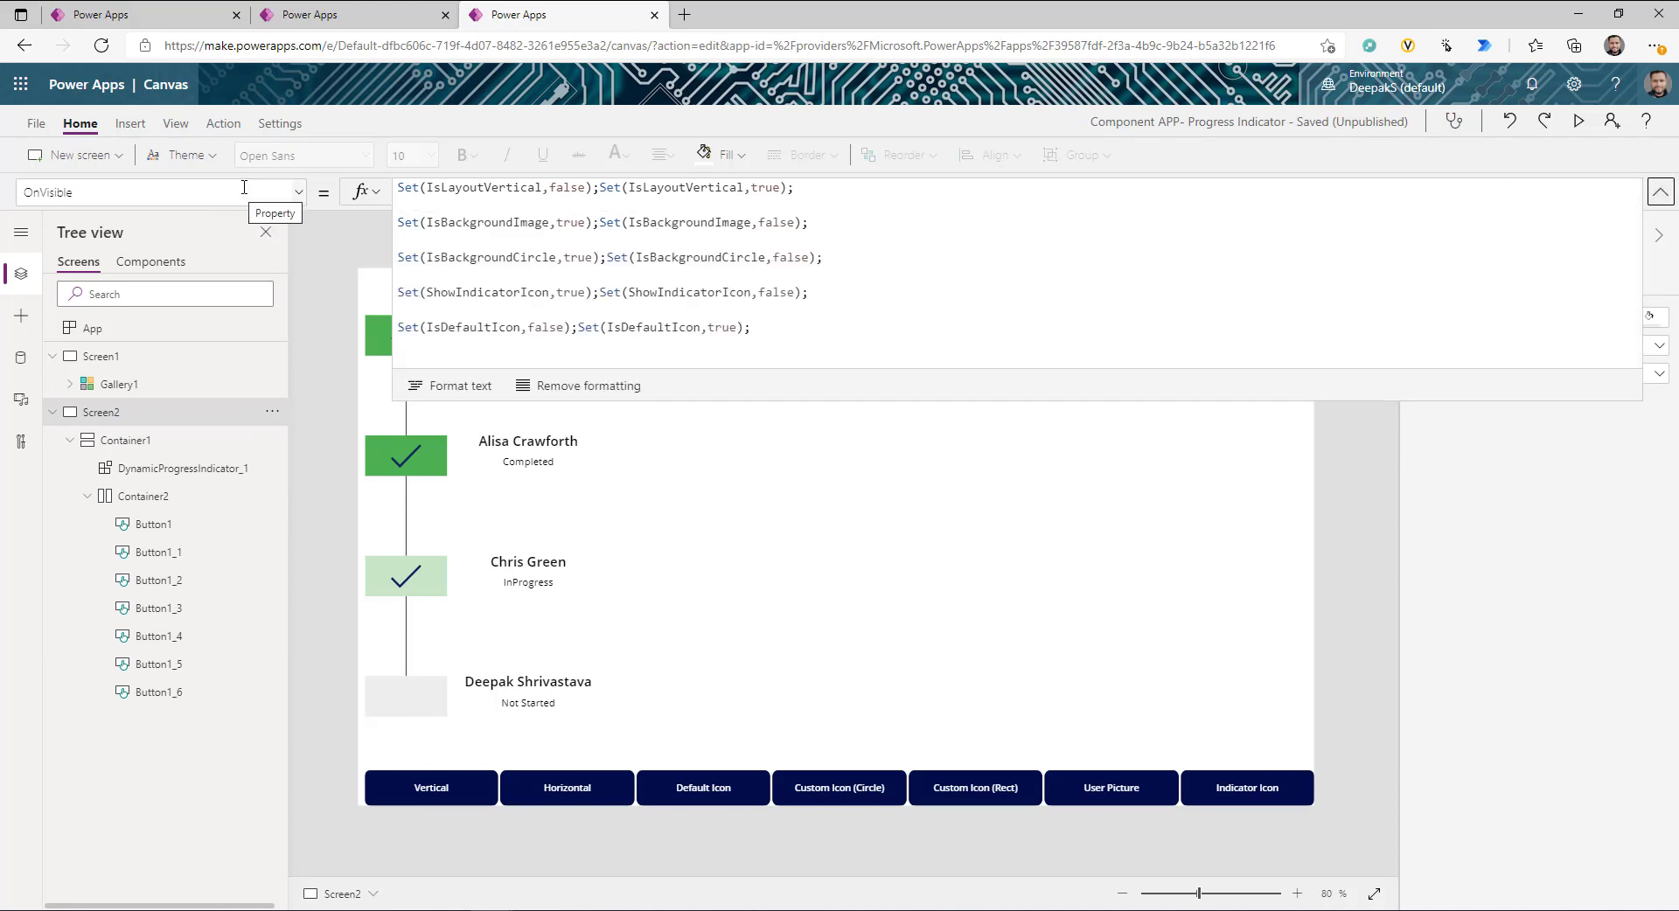
click(81, 328)
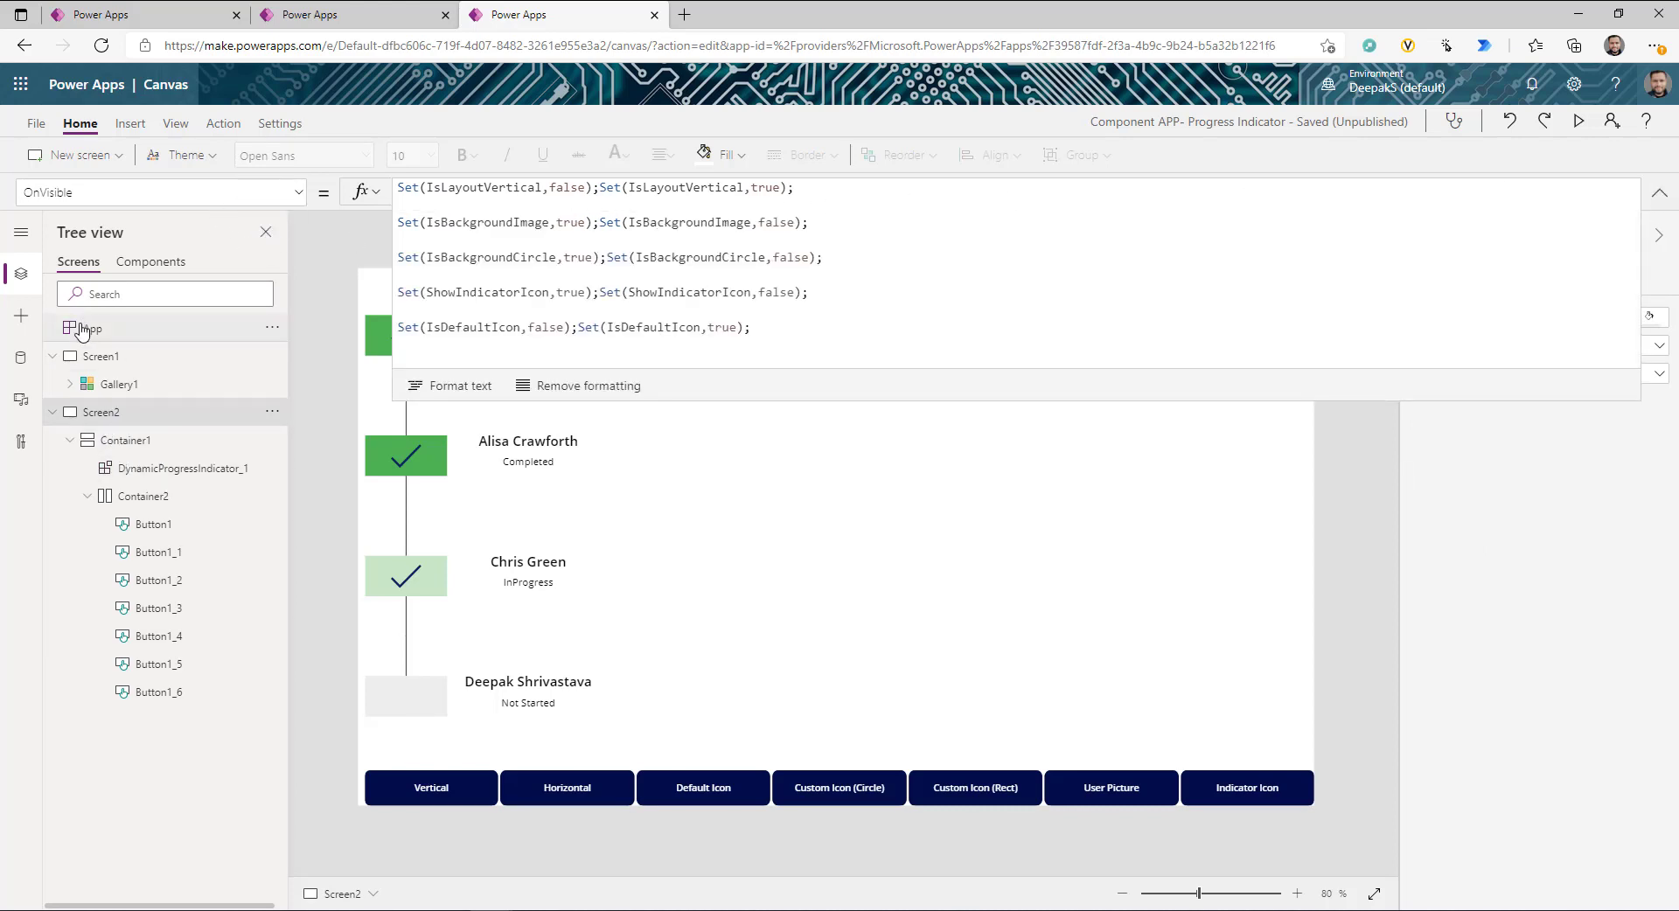
click(112, 412)
drag(751, 327, 398, 187)
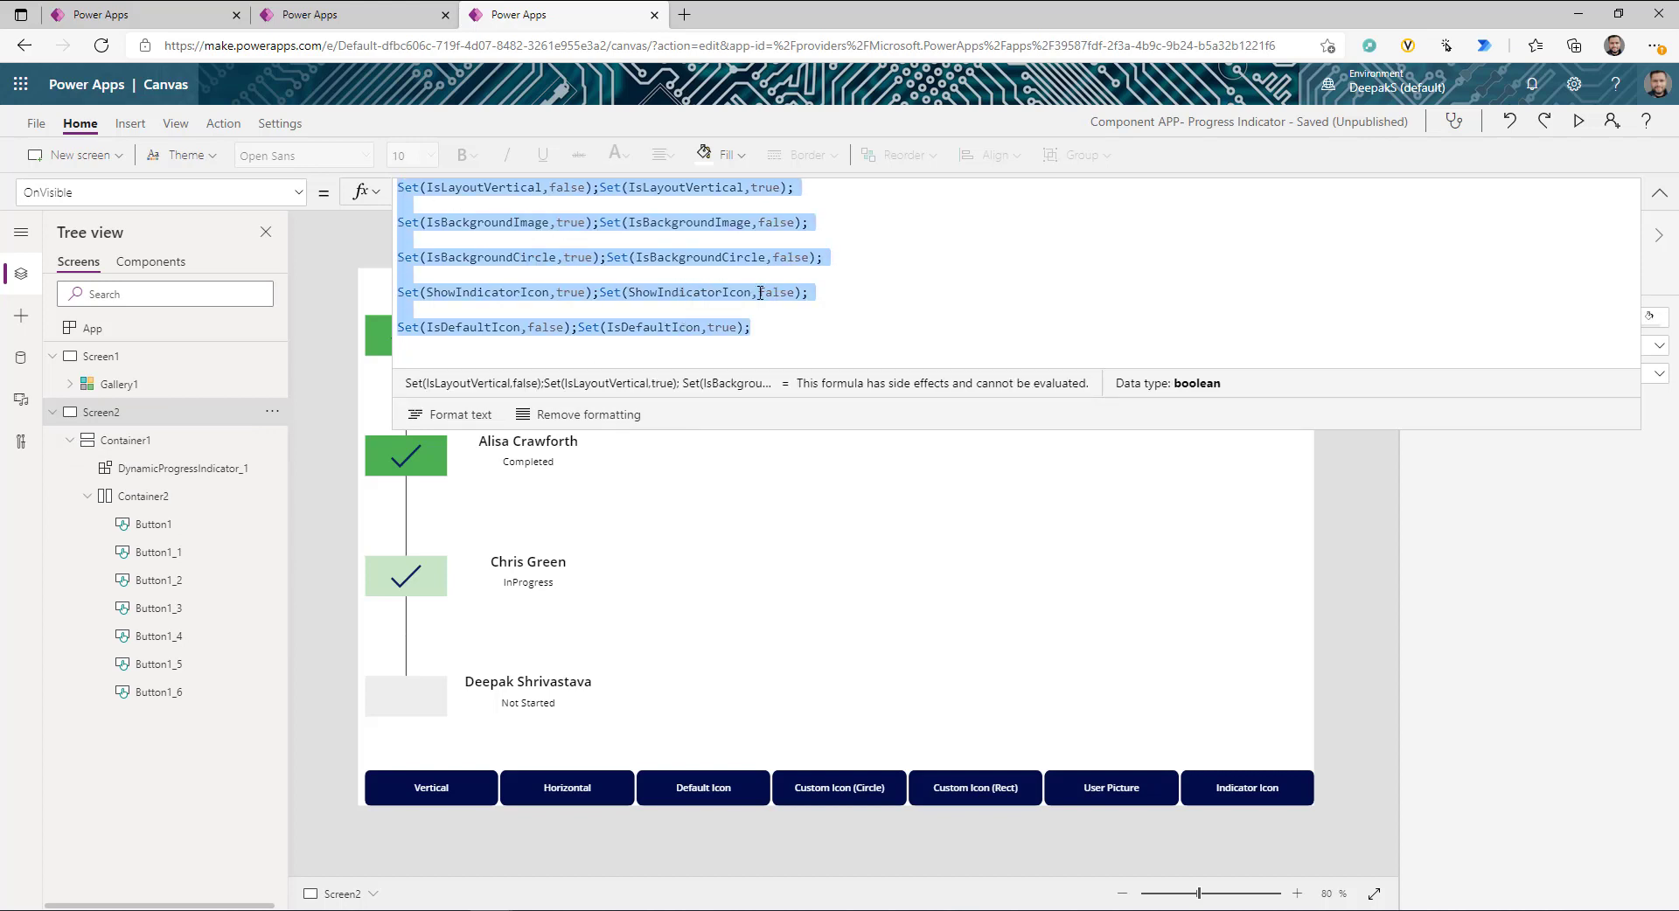
- Collapse the formula, preview Screen2 with the progress indicator's User Picture display, and return to editing
click(732, 688)
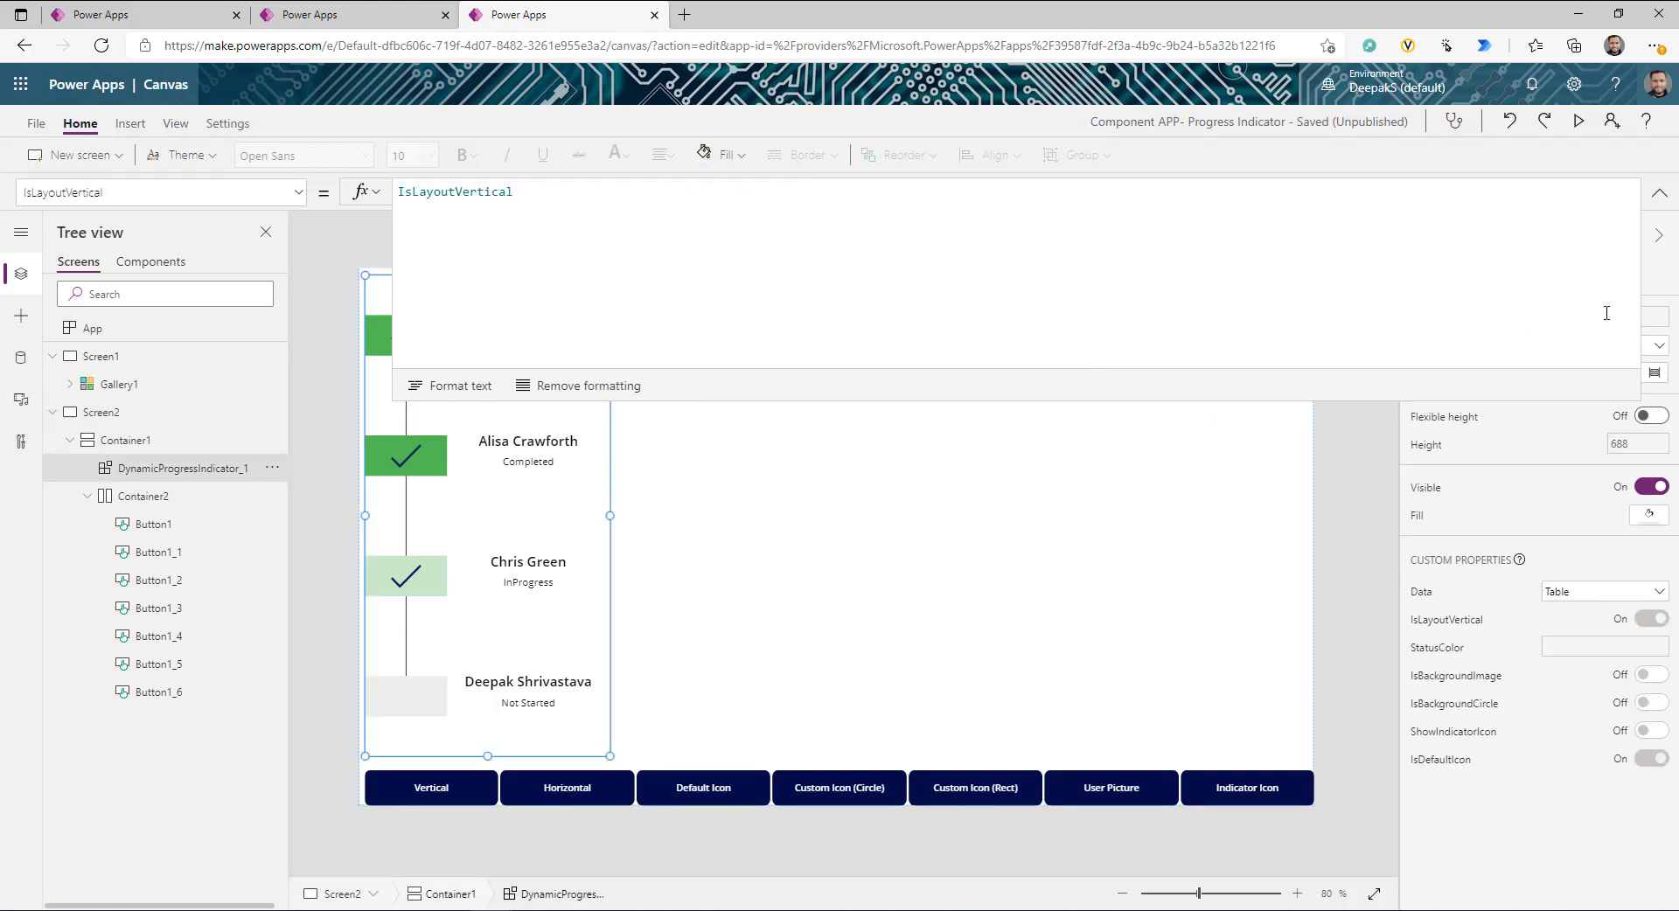
click(1659, 192)
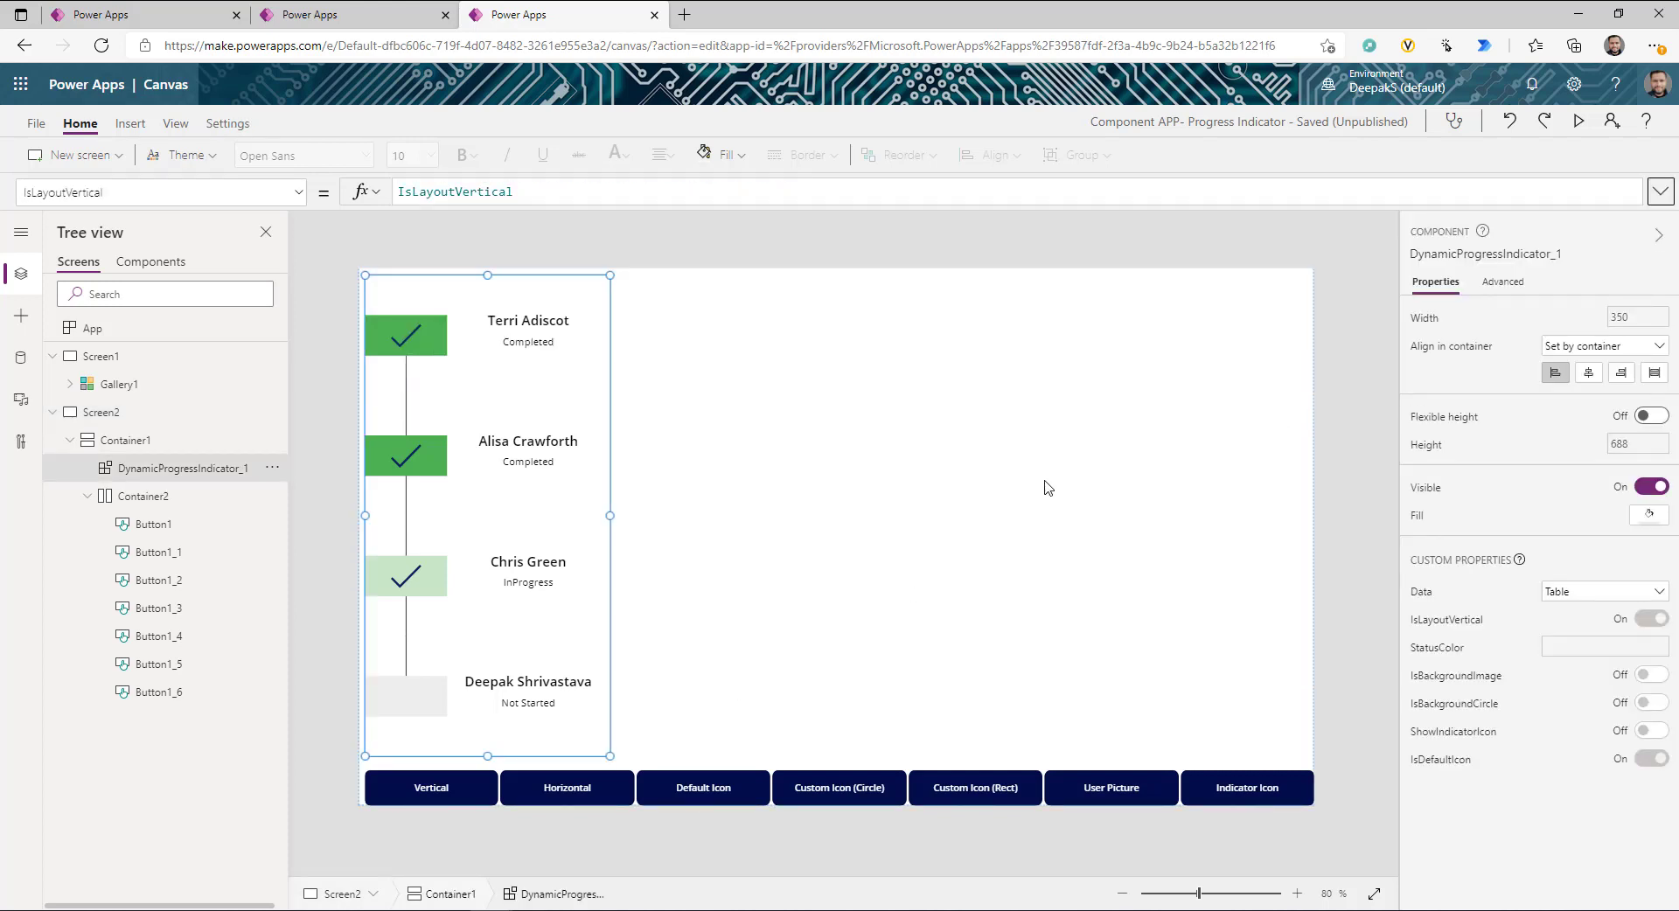
key(F5)
key(Escape)
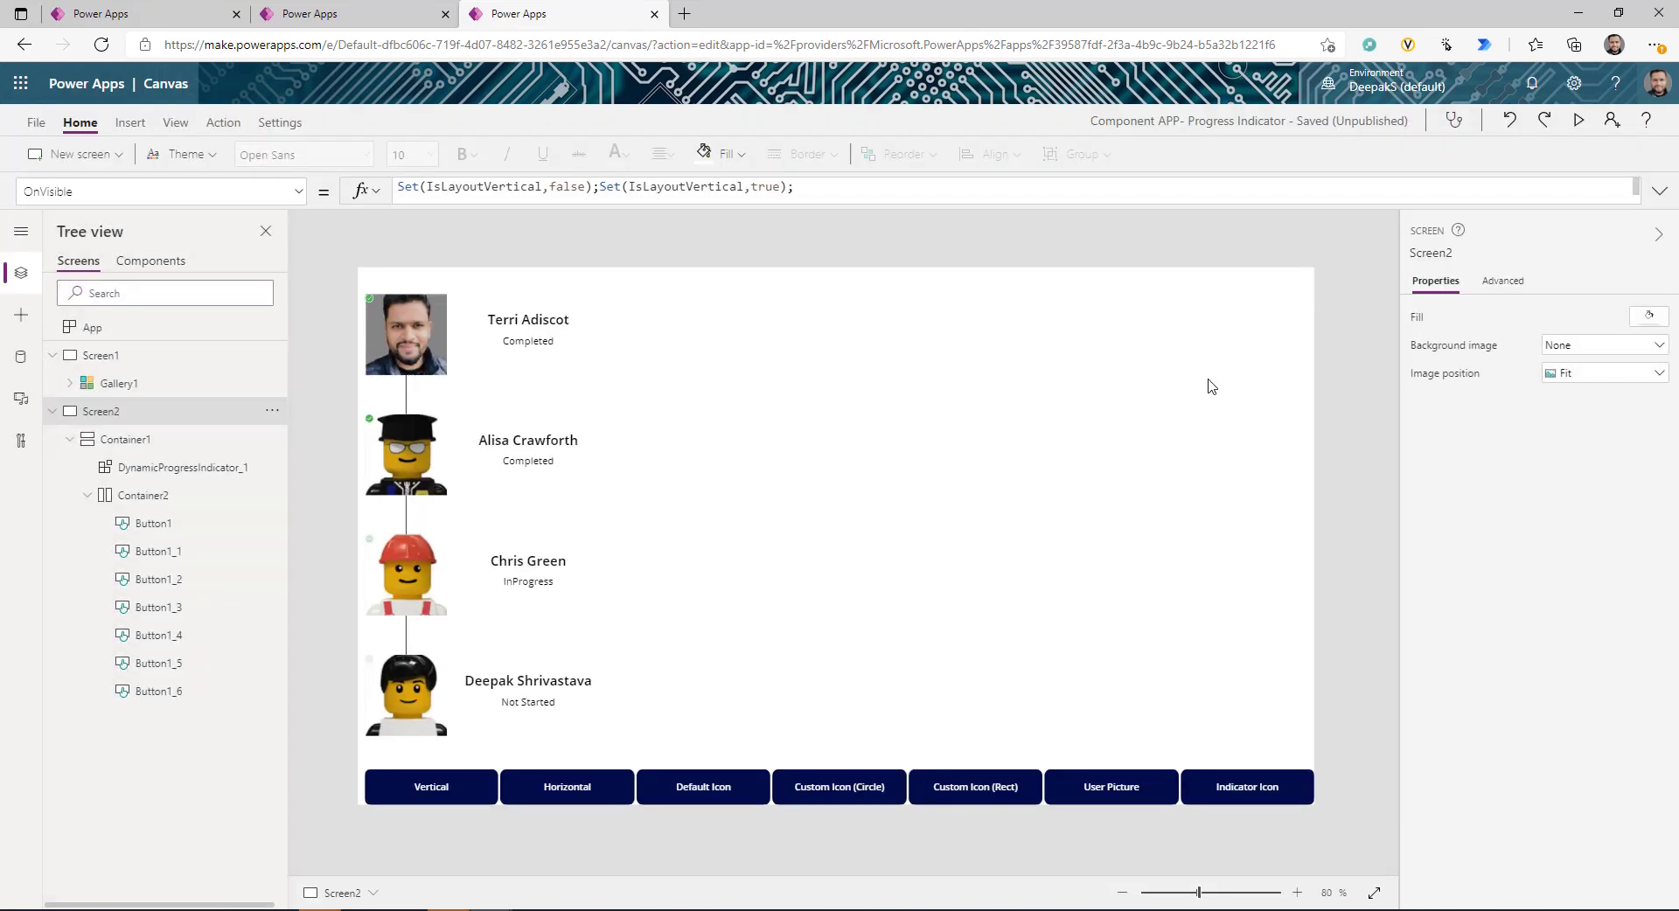